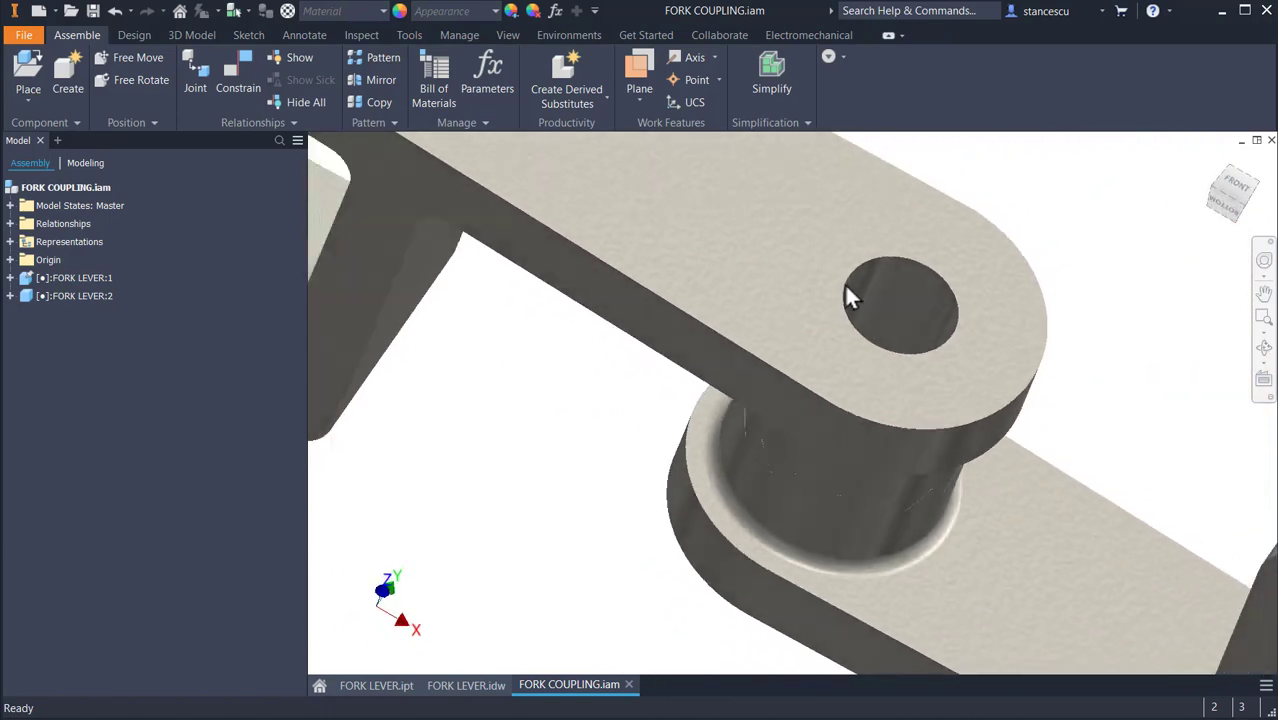
- Bring up the FORK LEVER.idw drawing for reference and create a new part from the metric Standard (mm).ipt template
{"action": "key", "text": "F6"}
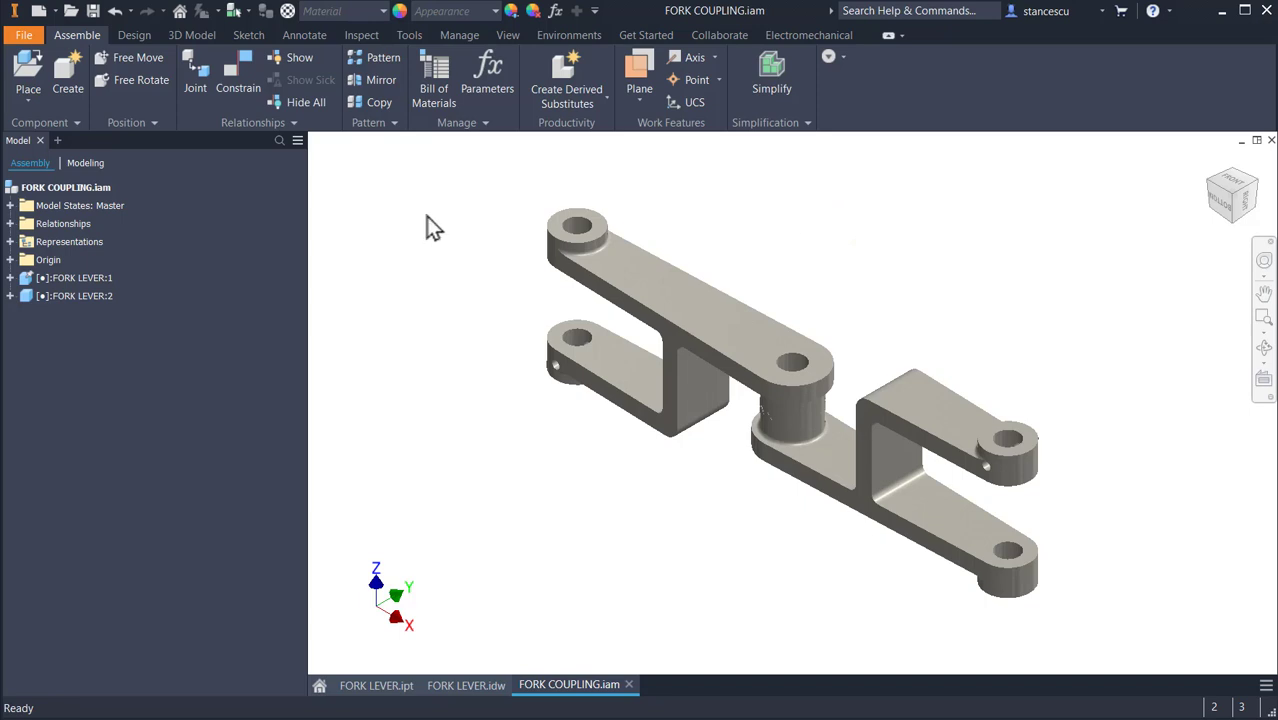
{"action": "left_click", "coordinate": [462, 685]}
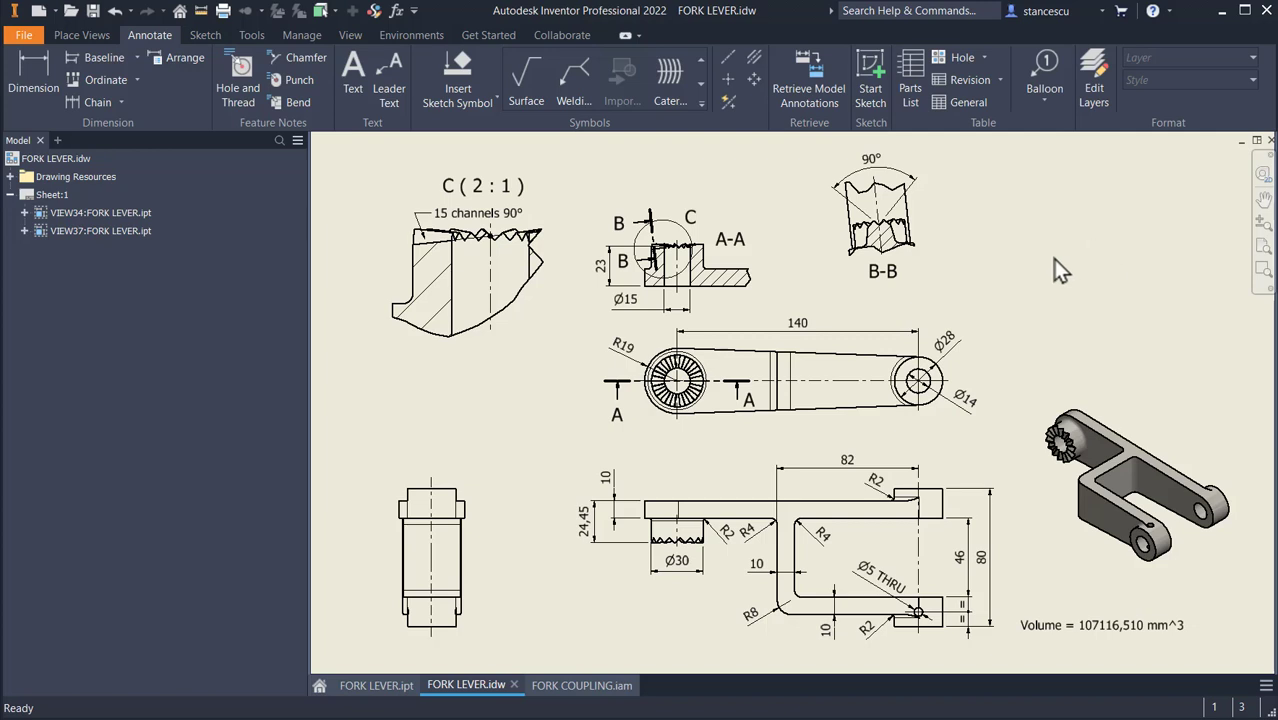
{"action": "left_click", "coordinate": [40, 9]}
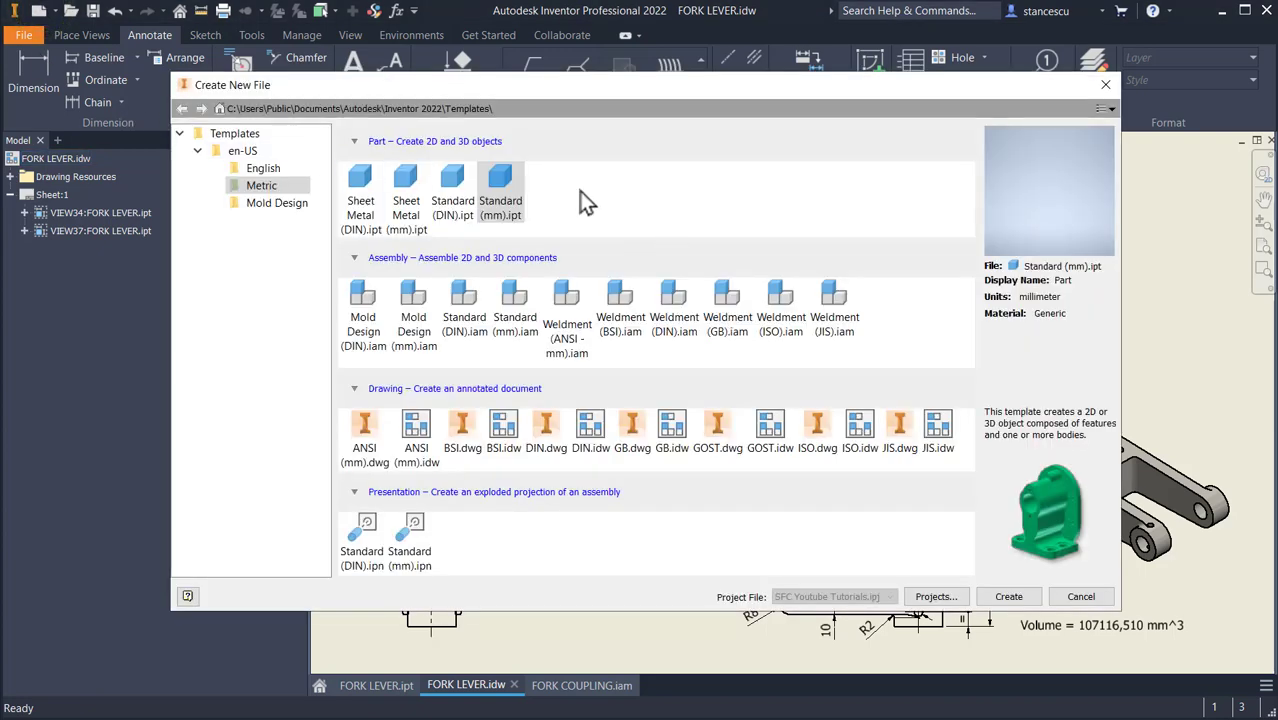
{"action": "double_click", "coordinate": [497, 205]}
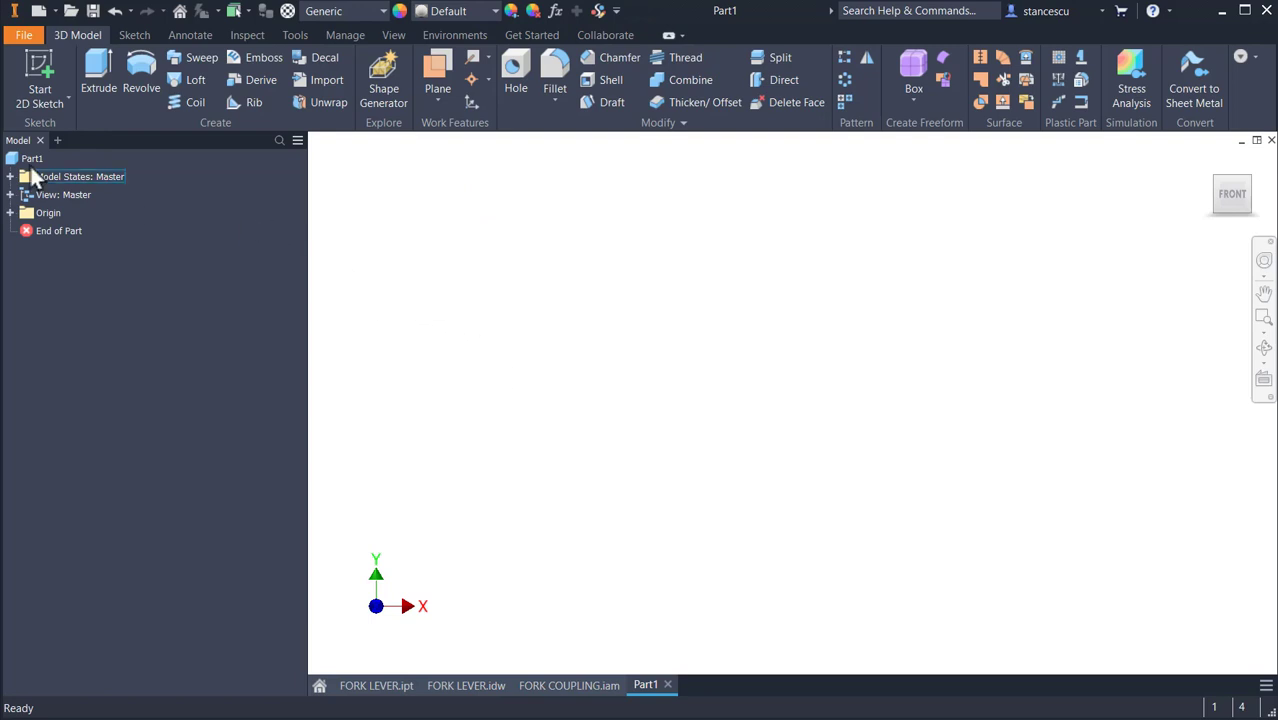
- Start a sketch on the front XY plane and draw a circle of radius 19 mm centred on the origin
{"action": "left_click", "coordinate": [30, 75]}
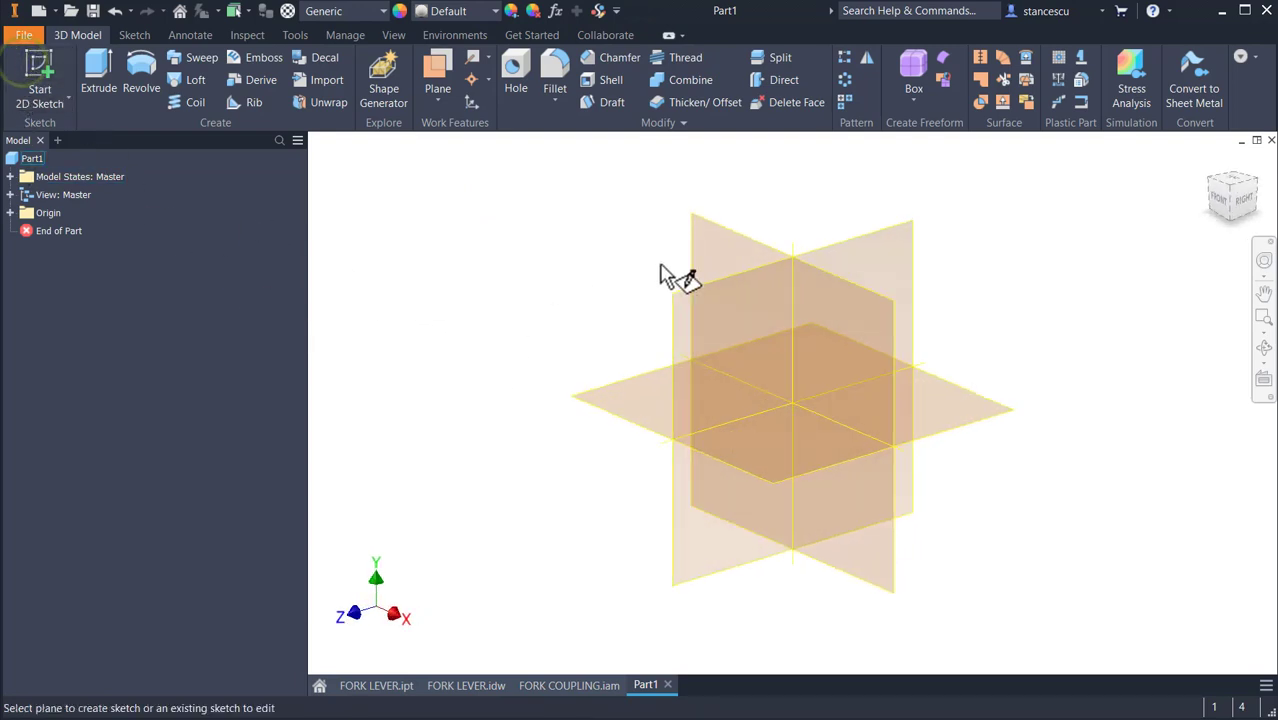
{"action": "left_click", "coordinate": [718, 266]}
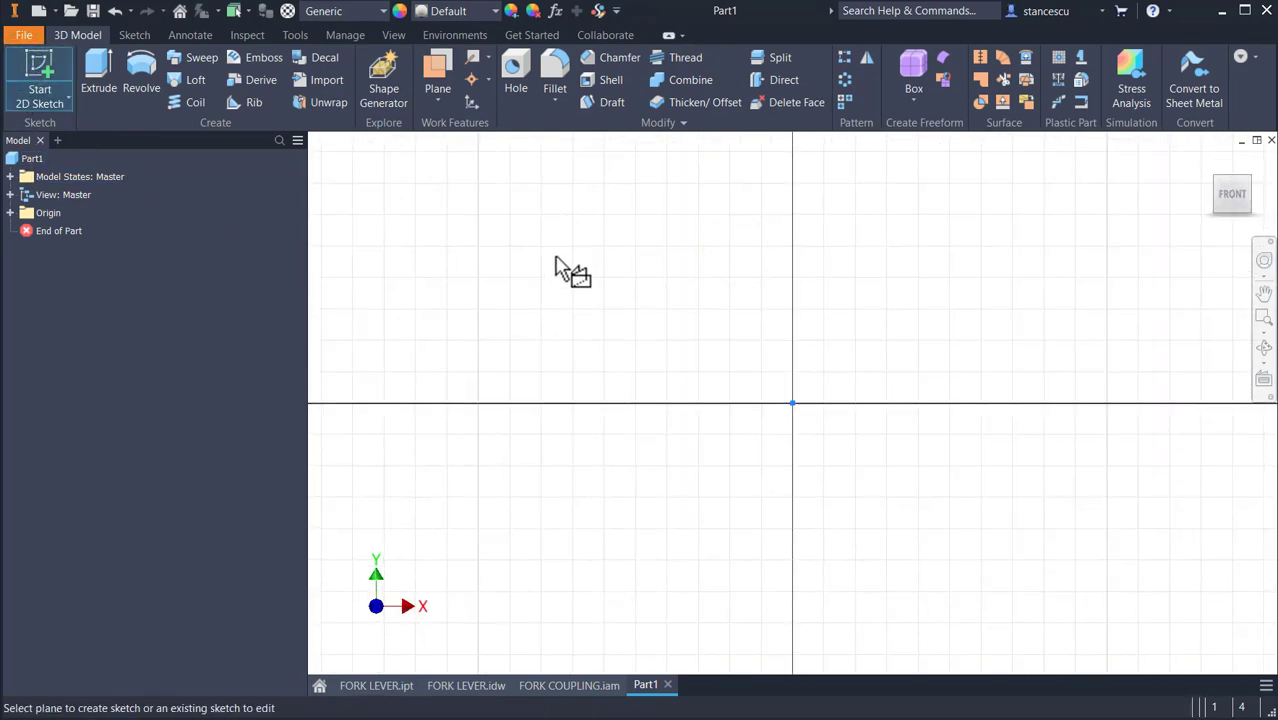
{"action": "left_click", "coordinate": [140, 66]}
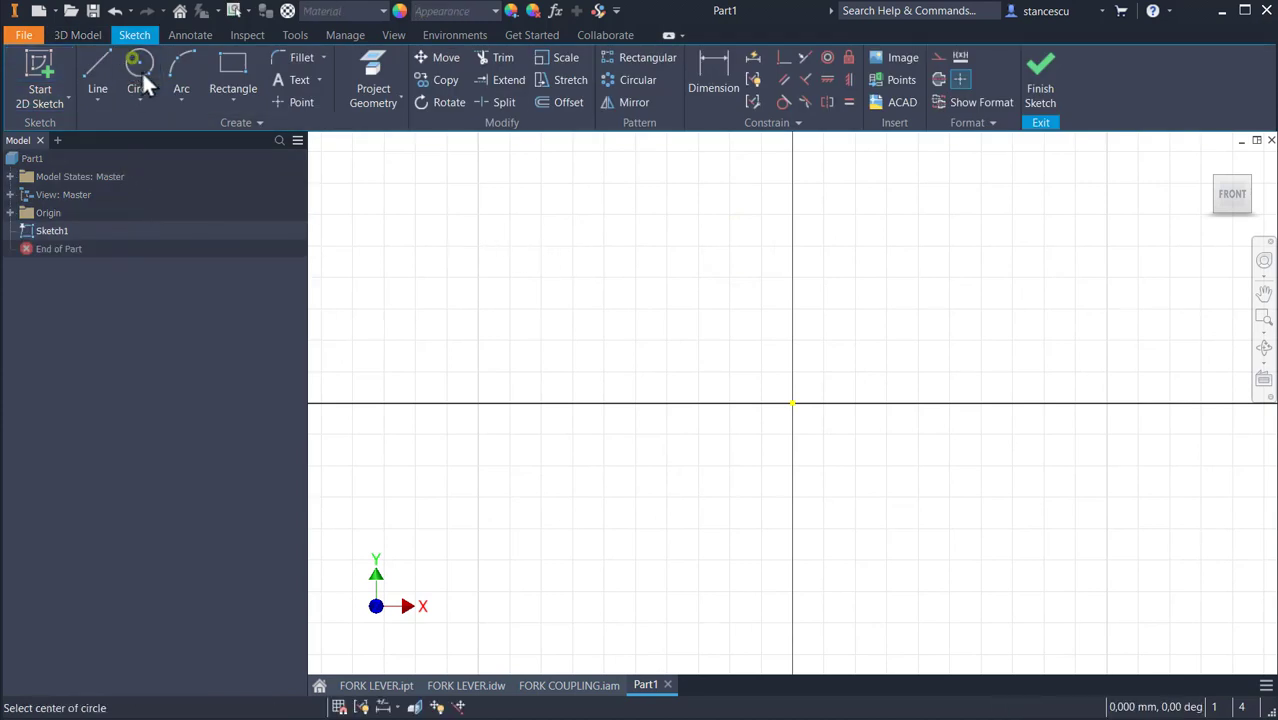
{"action": "left_click", "coordinate": [793, 404]}
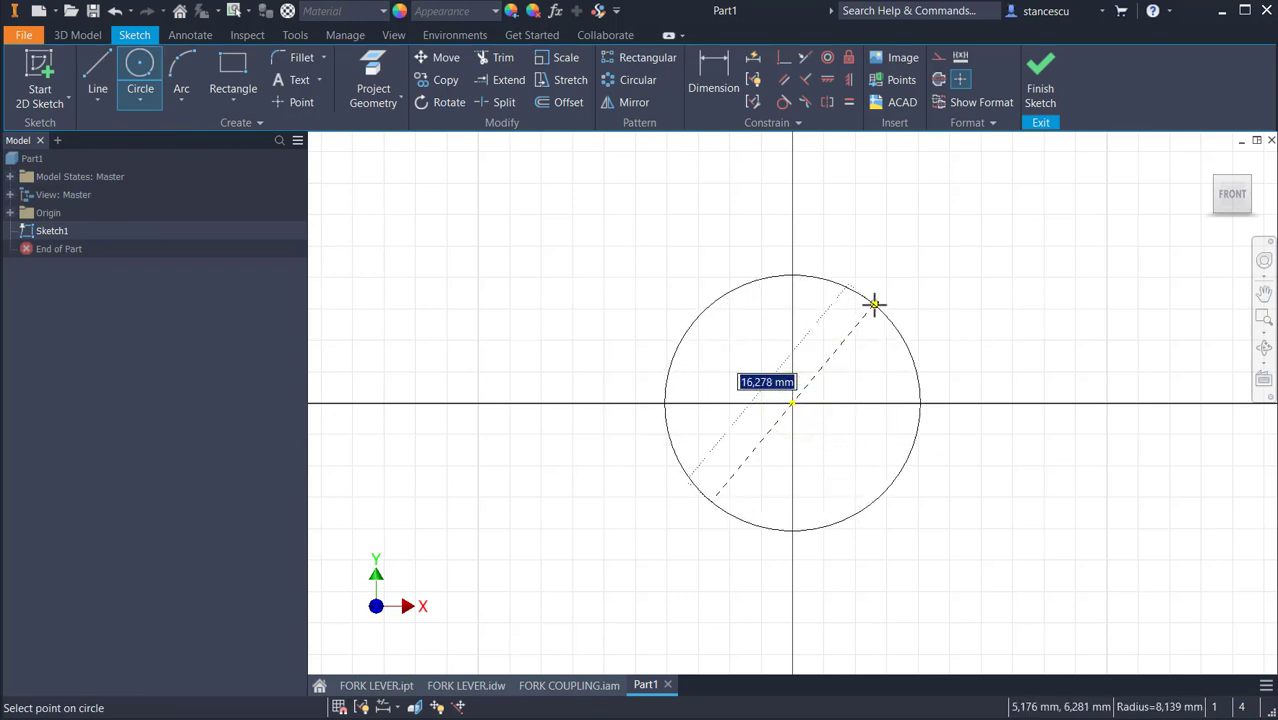
{"action": "right_click", "coordinate": [874, 304]}
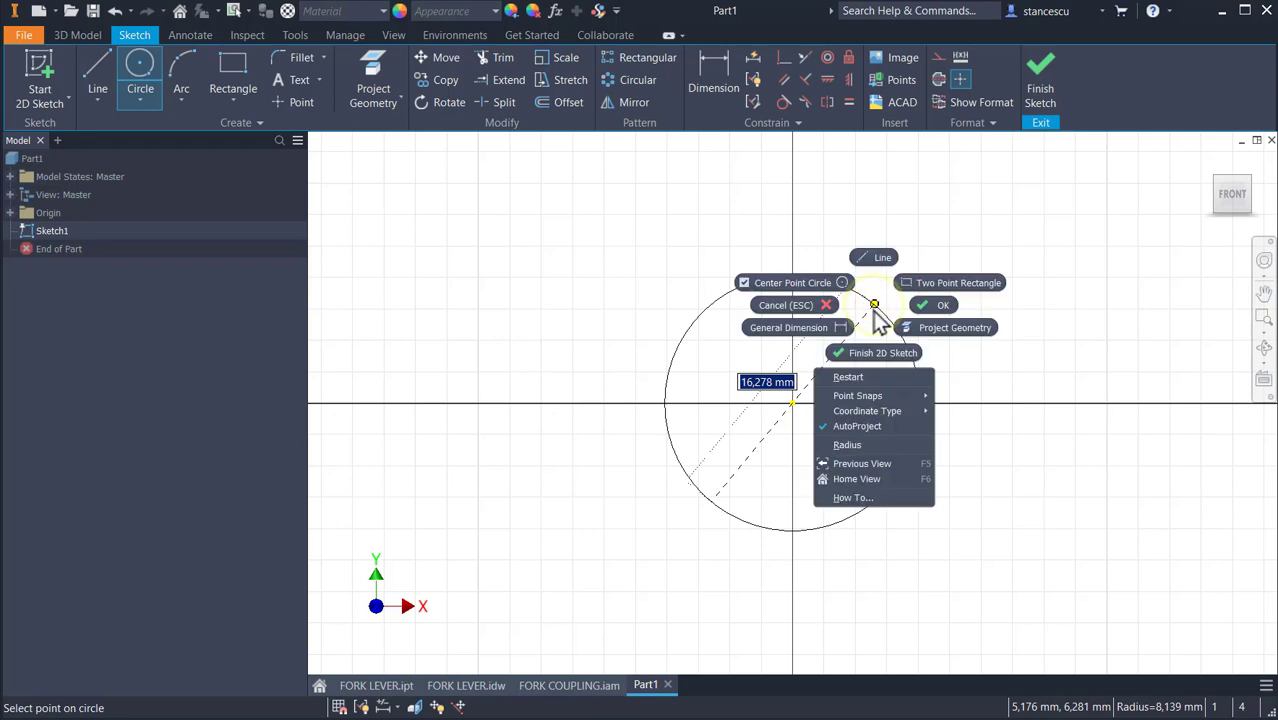
{"action": "left_click", "coordinate": [860, 445]}
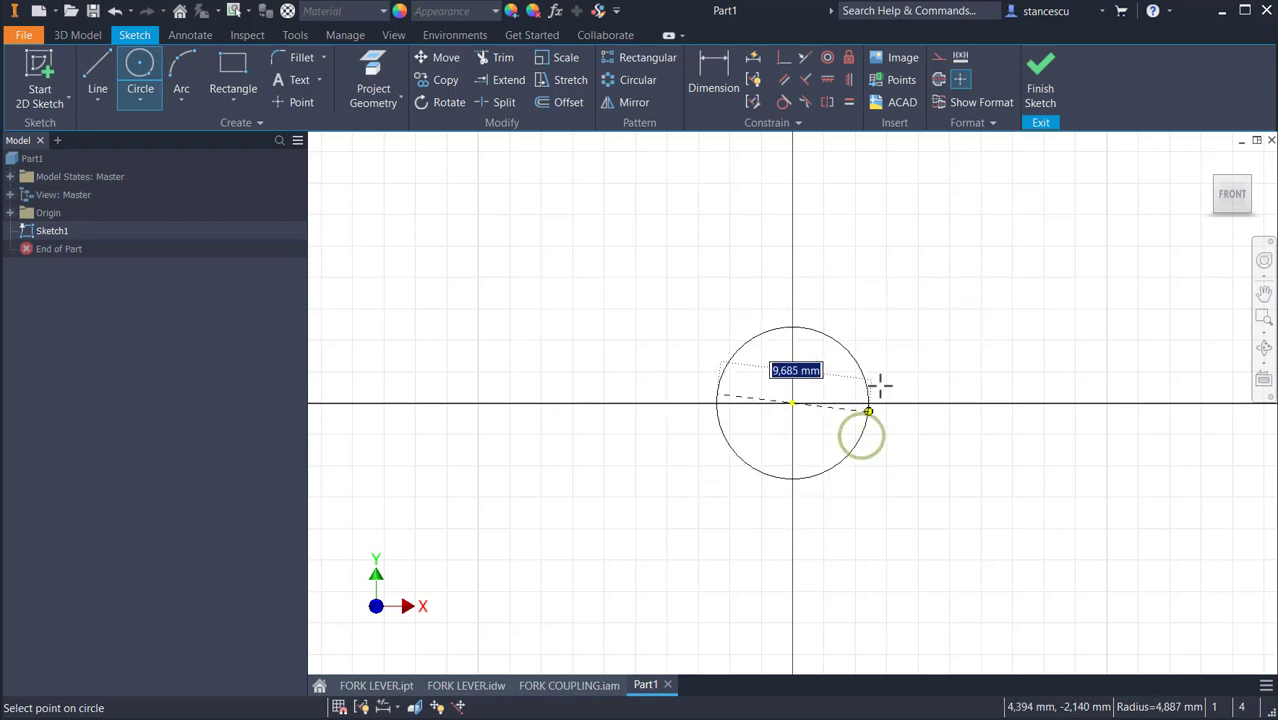
{"action": "right_click", "coordinate": [897, 349]}
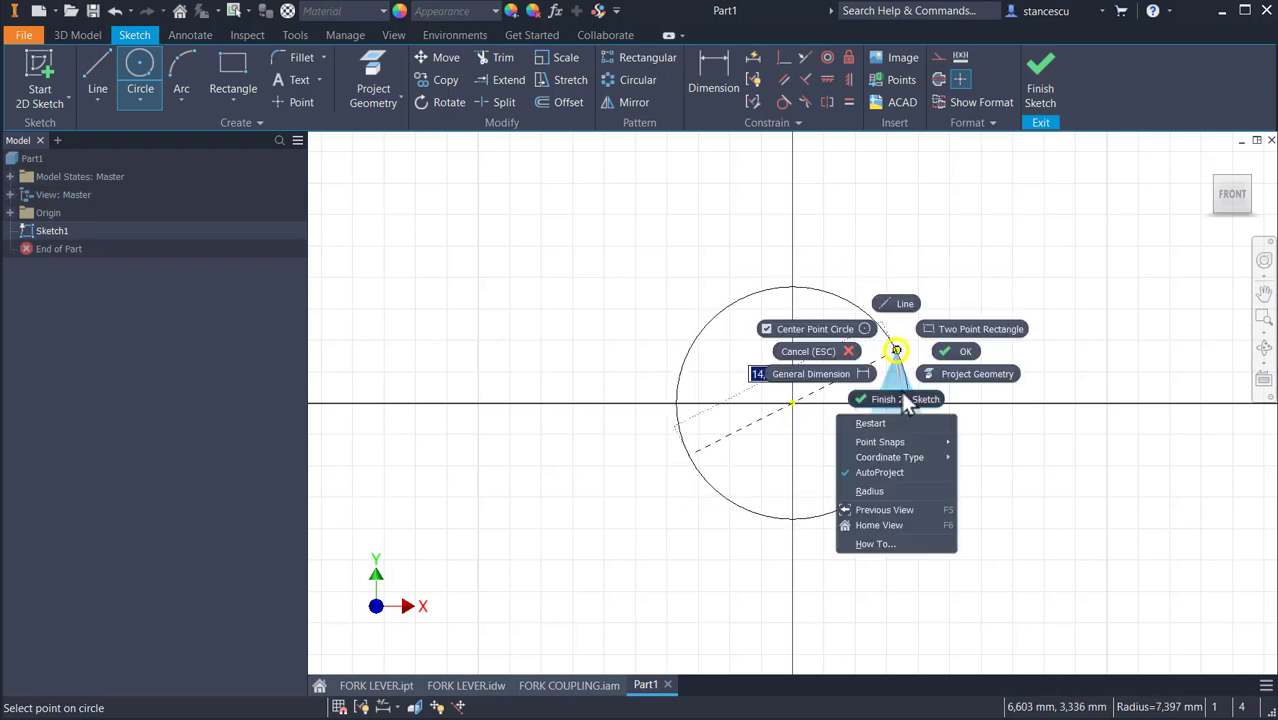
{"action": "left_click", "coordinate": [887, 490]}
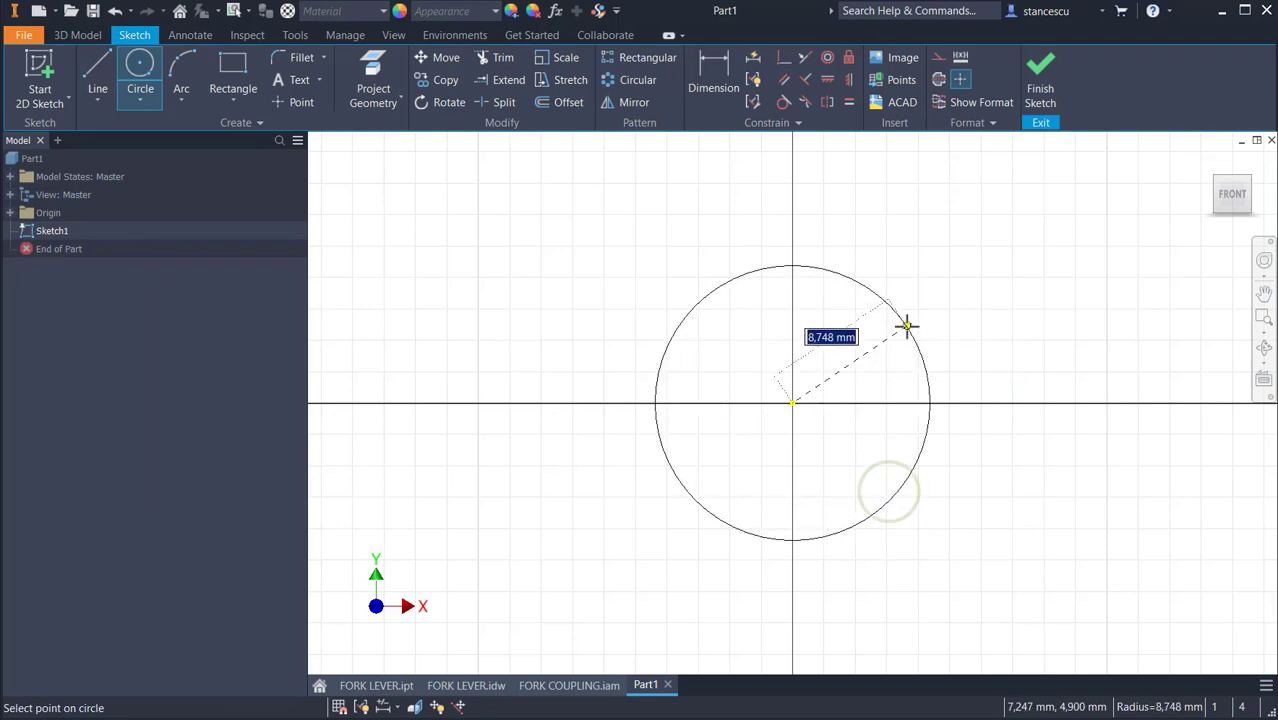
{"action": "type", "text": "1"}
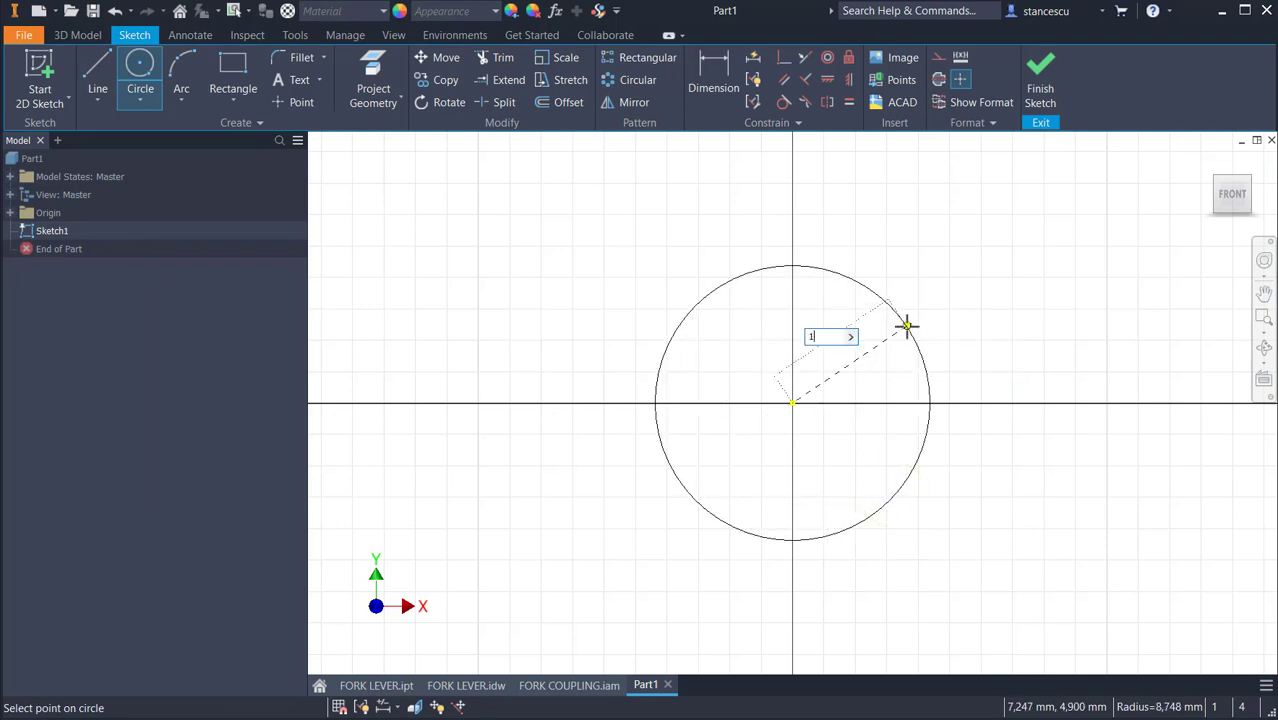
{"action": "type", "text": "9"}
{"action": "key", "text": "Return"}
- Draw a second circle of diameter 28 mm centred on the positive X axis, about 330 mm from the origin
{"action": "scroll", "coordinate": [907, 323], "scroll_direction": "down", "scroll_amount": 10}
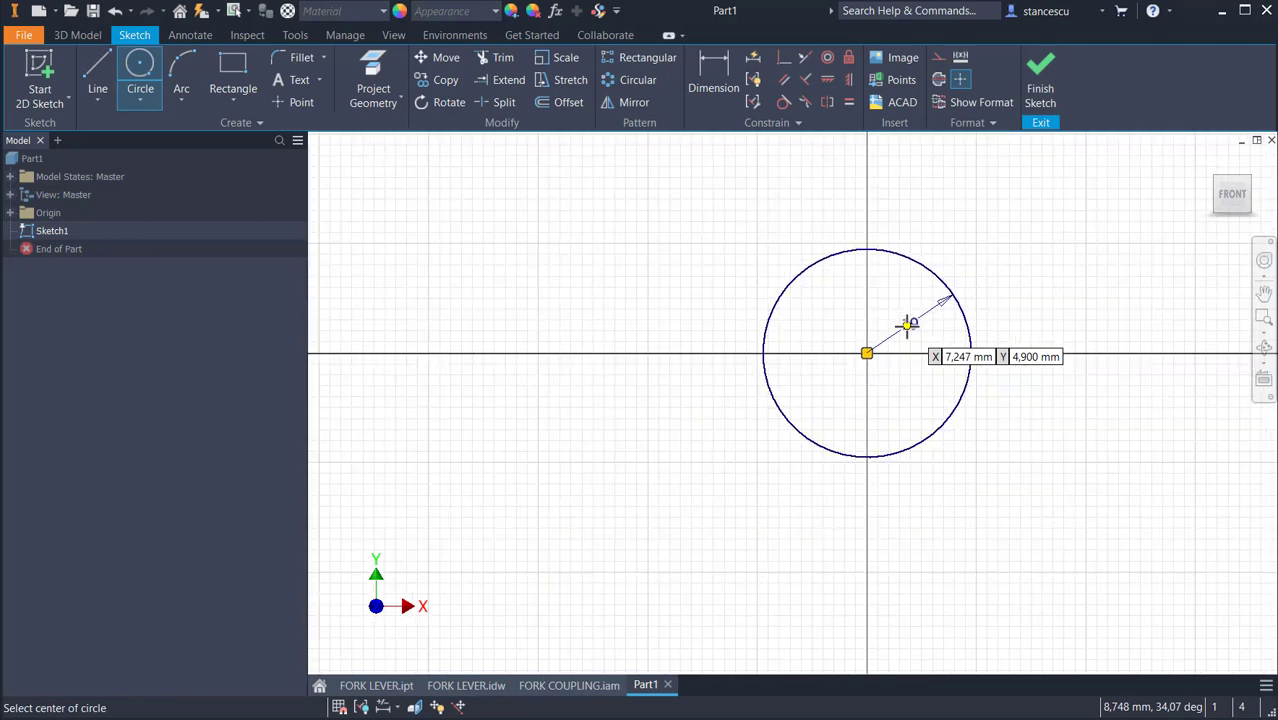
{"action": "scroll", "coordinate": [940, 326], "scroll_direction": "up", "scroll_amount": 3}
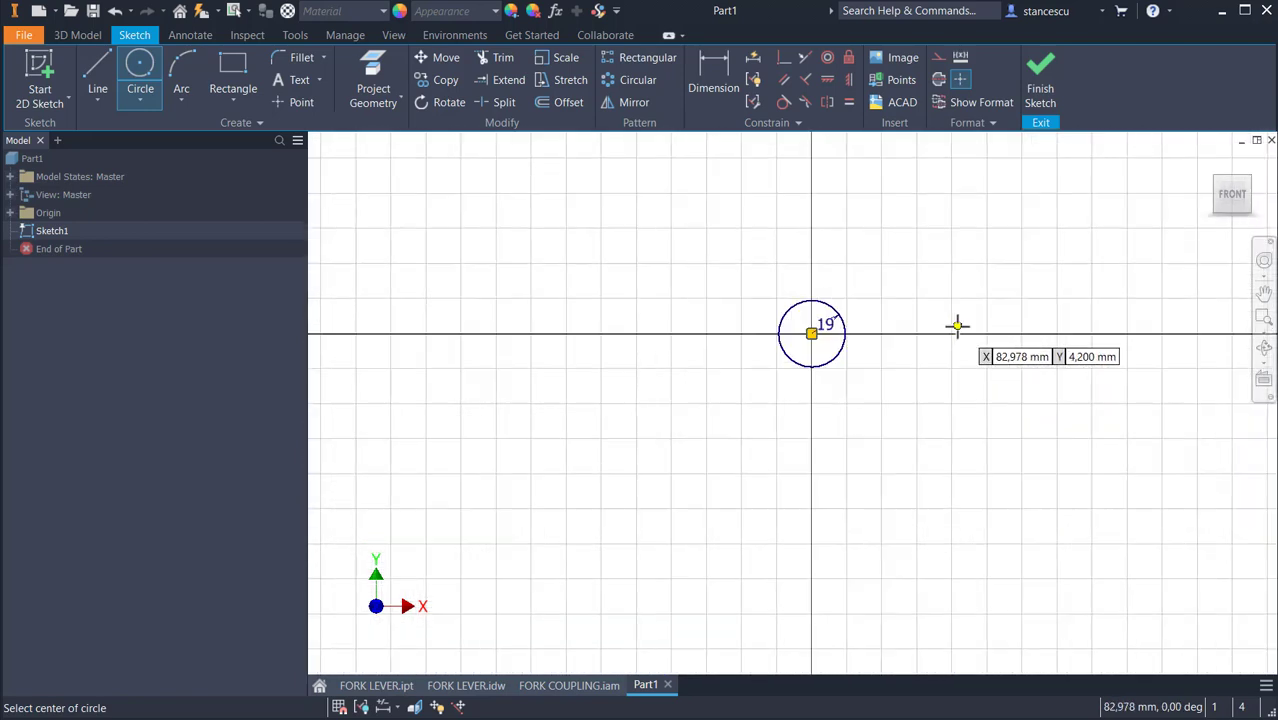
{"action": "middle_click_drag", "start_coordinate": [1033, 371], "coordinate": [608, 419]}
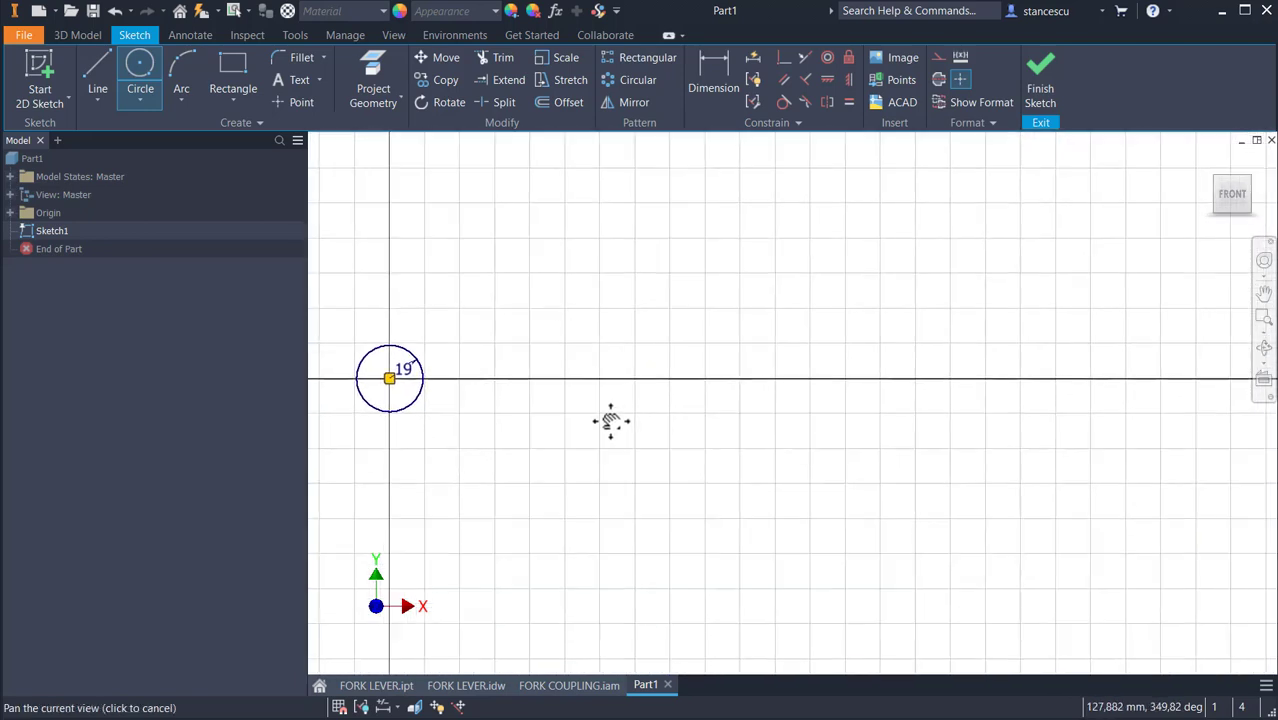
{"action": "left_click", "coordinate": [967, 378]}
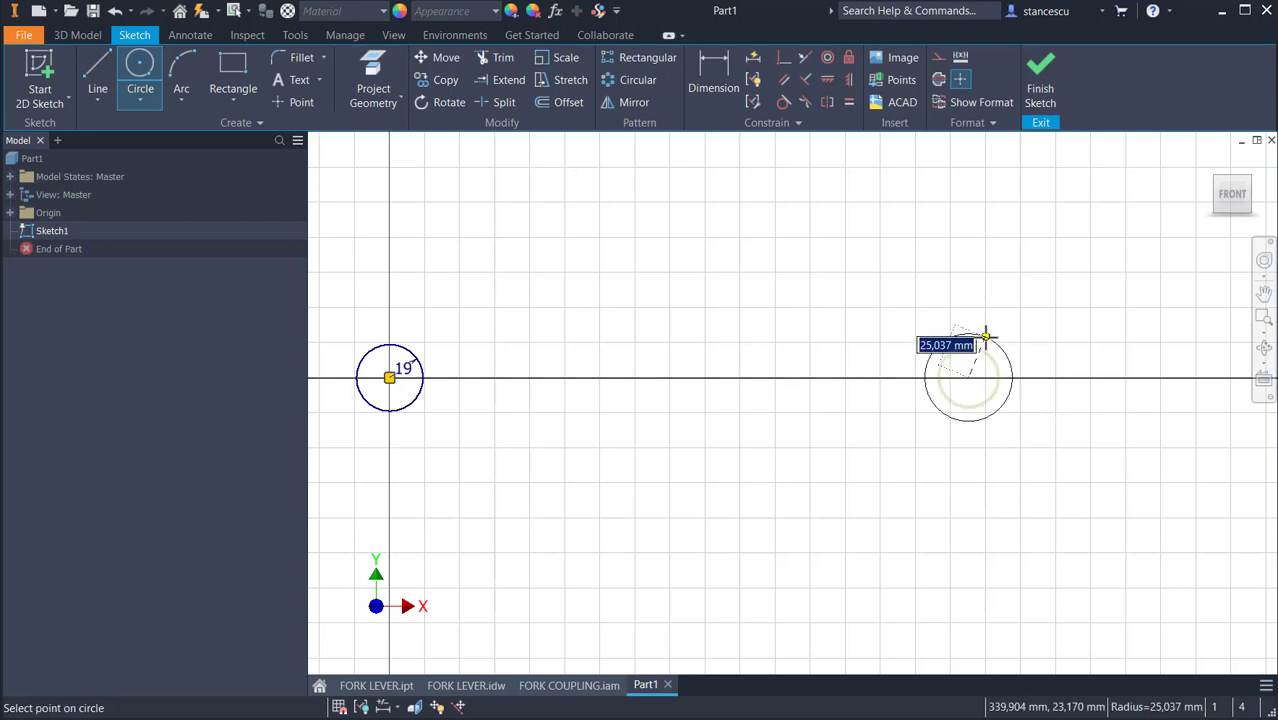
{"action": "right_click", "coordinate": [986, 337]}
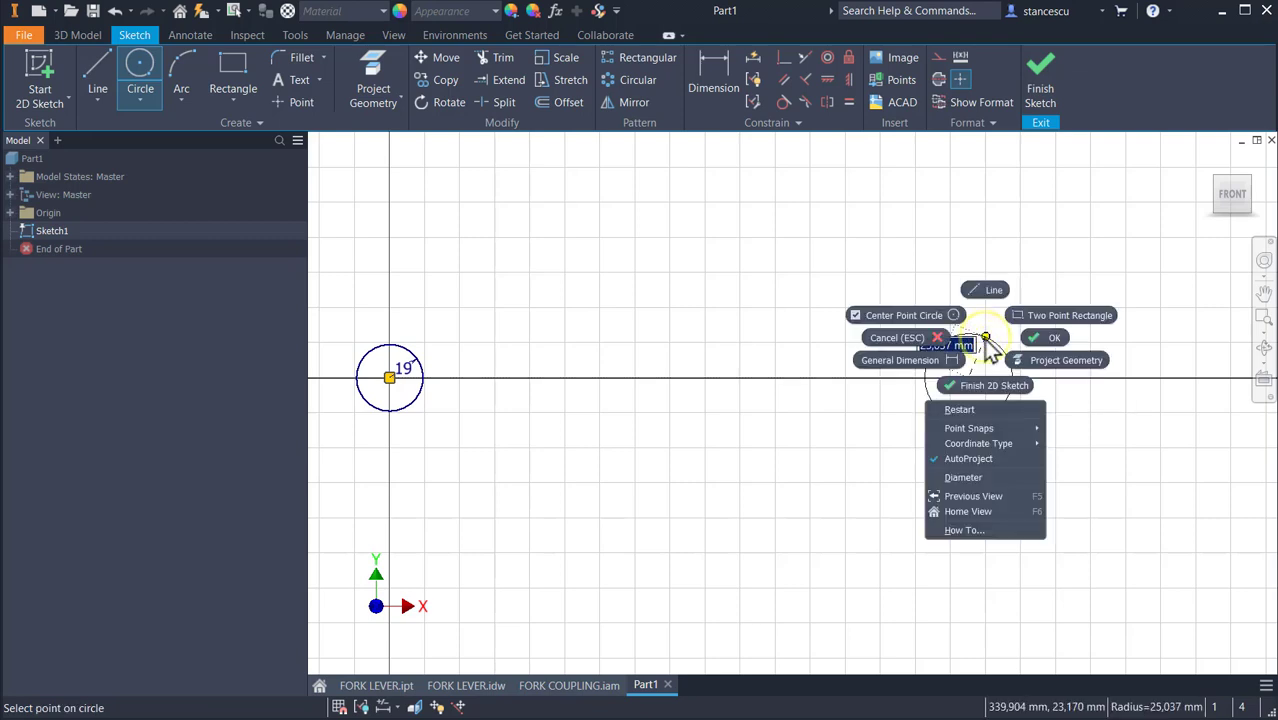
{"action": "left_click", "coordinate": [960, 475]}
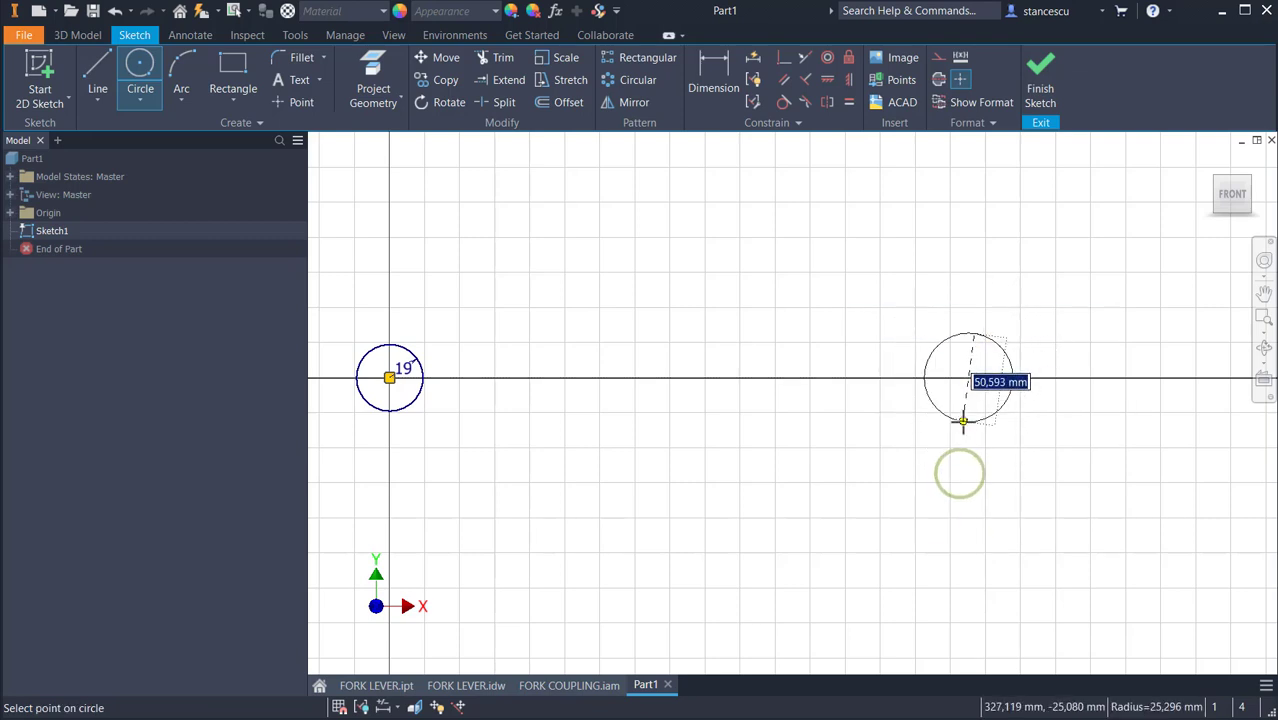
{"action": "type", "text": "28"}
{"action": "key", "text": "Return"}
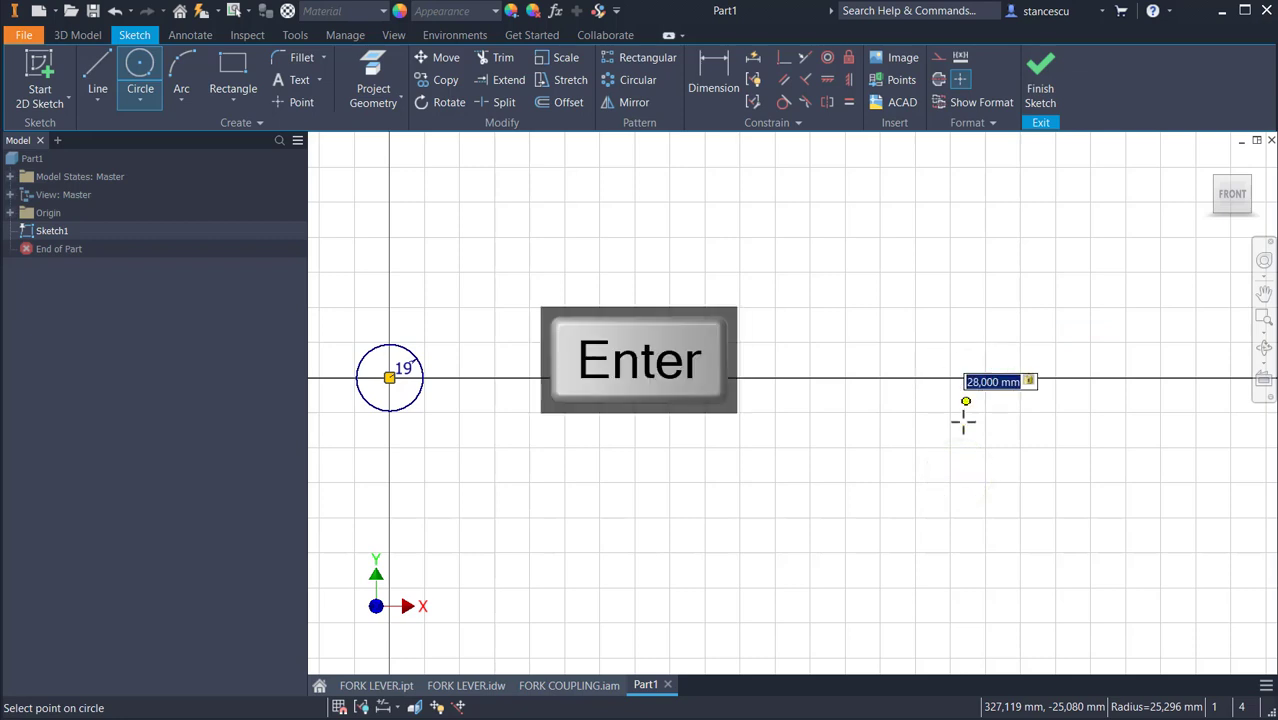
- Dimension the horizontal distance between the two circles' centres and set it to 140 mm
{"action": "left_click", "coordinate": [716, 80]}
{"action": "left_click", "coordinate": [424, 372]}
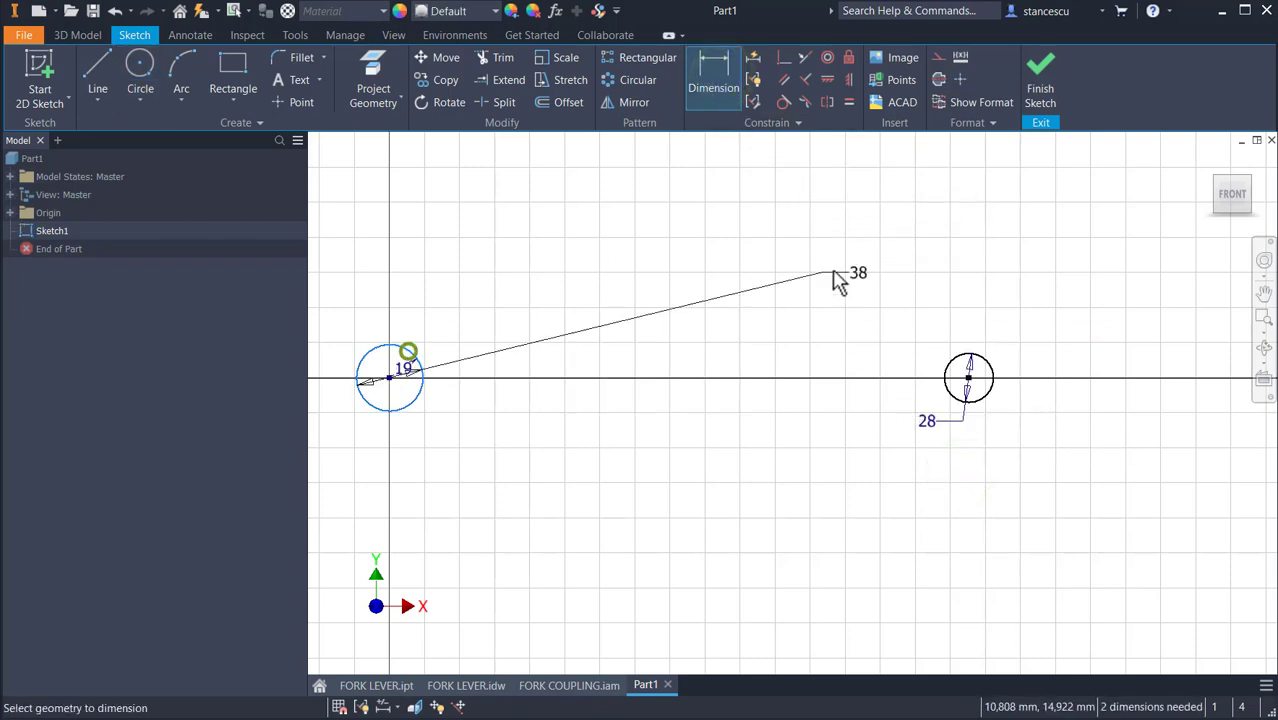
{"action": "left_click", "coordinate": [940, 369]}
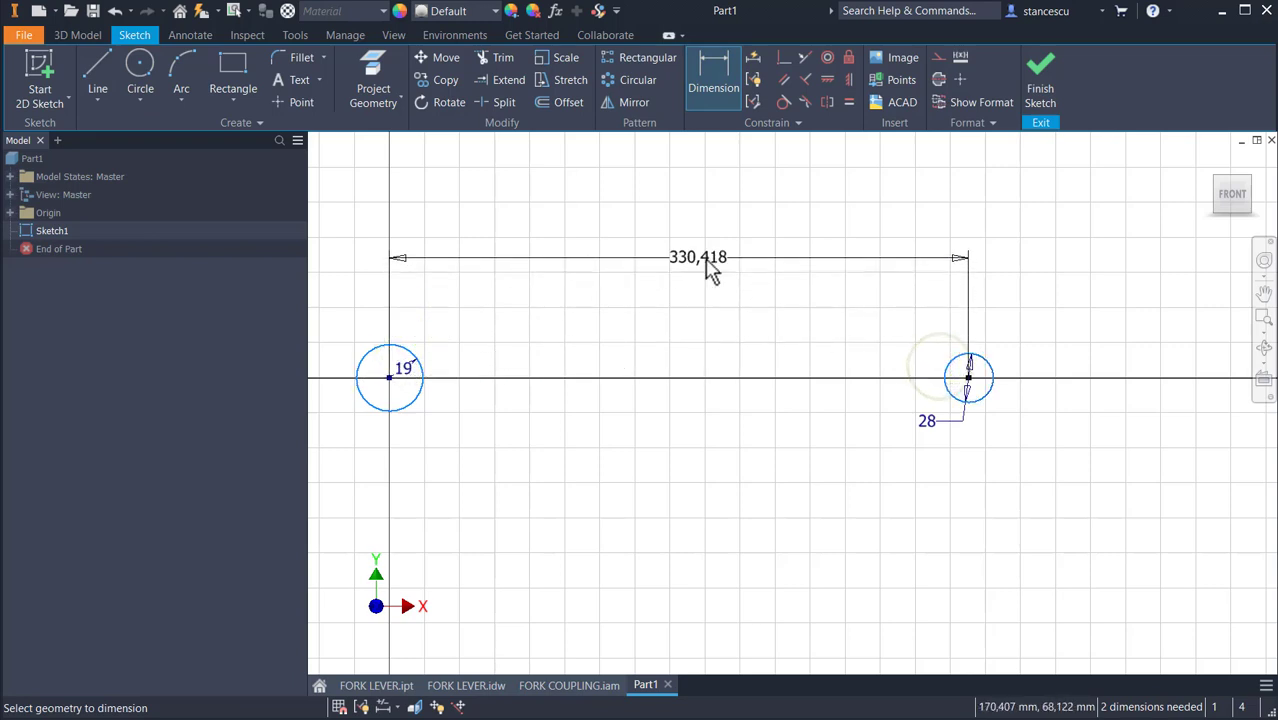
{"action": "left_click", "coordinate": [700, 266]}
{"action": "type", "text": "140"}
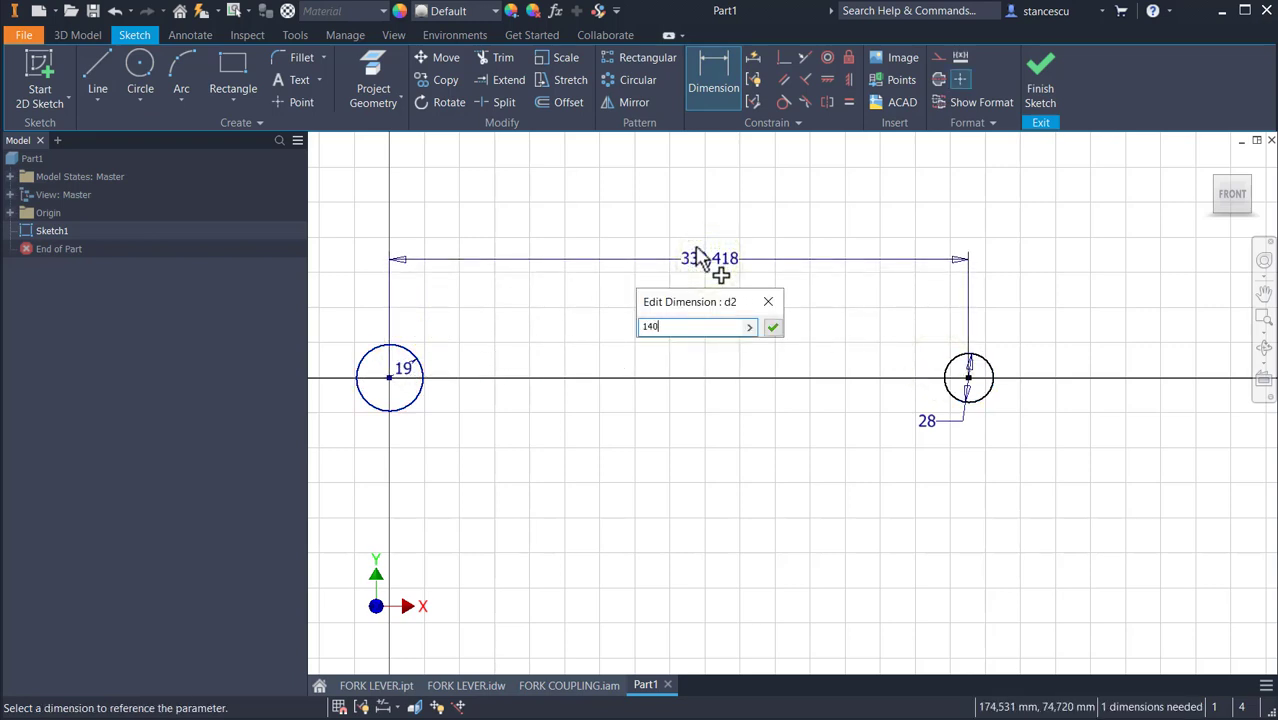
{"action": "key", "text": "Return"}
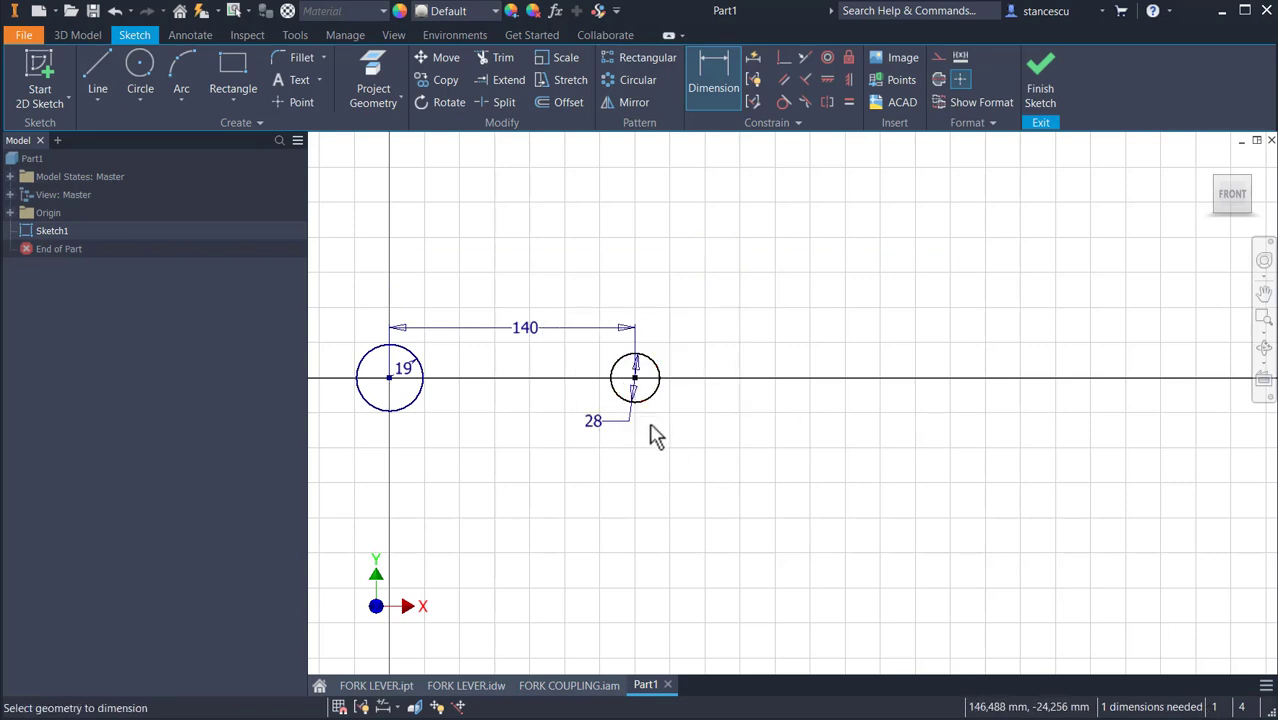
{"action": "key", "text": "Escape"}
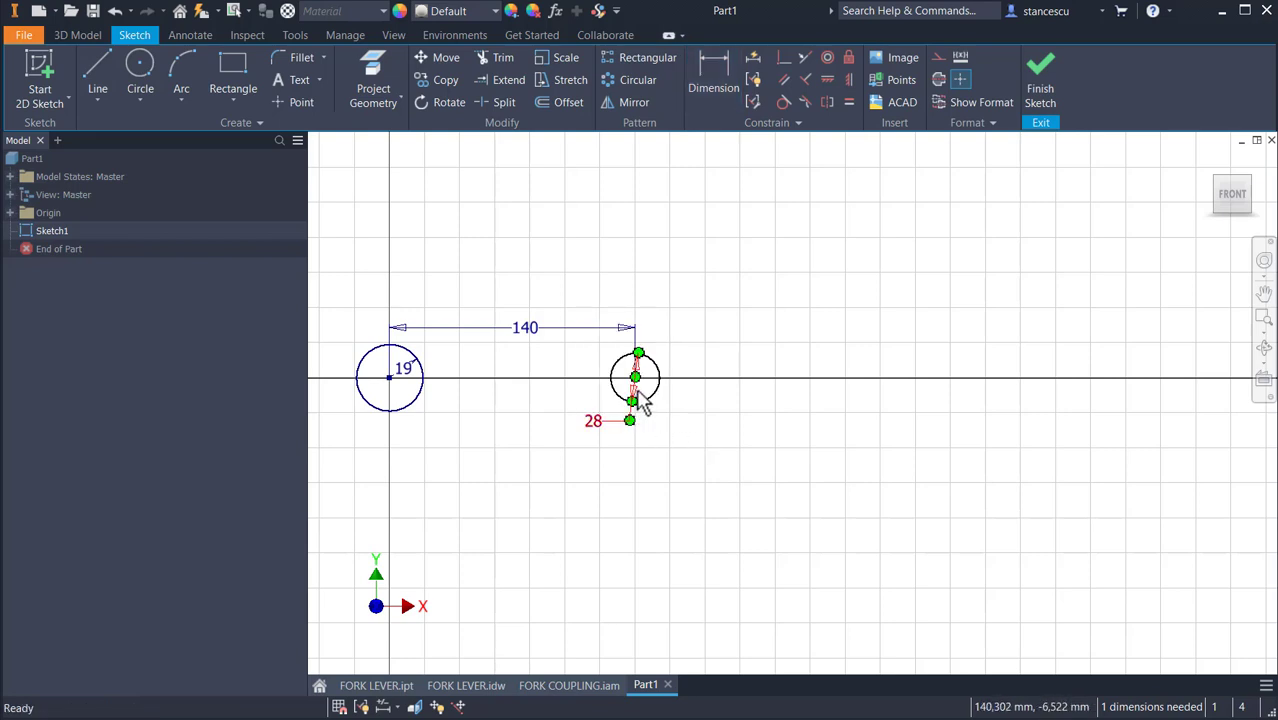
- Move the 28 mm circle off the axis to test its freedom, and constrain its centre horizontally to the origin circle's centre
{"action": "left_click_drag", "start_coordinate": [639, 397], "coordinate": [738, 251]}
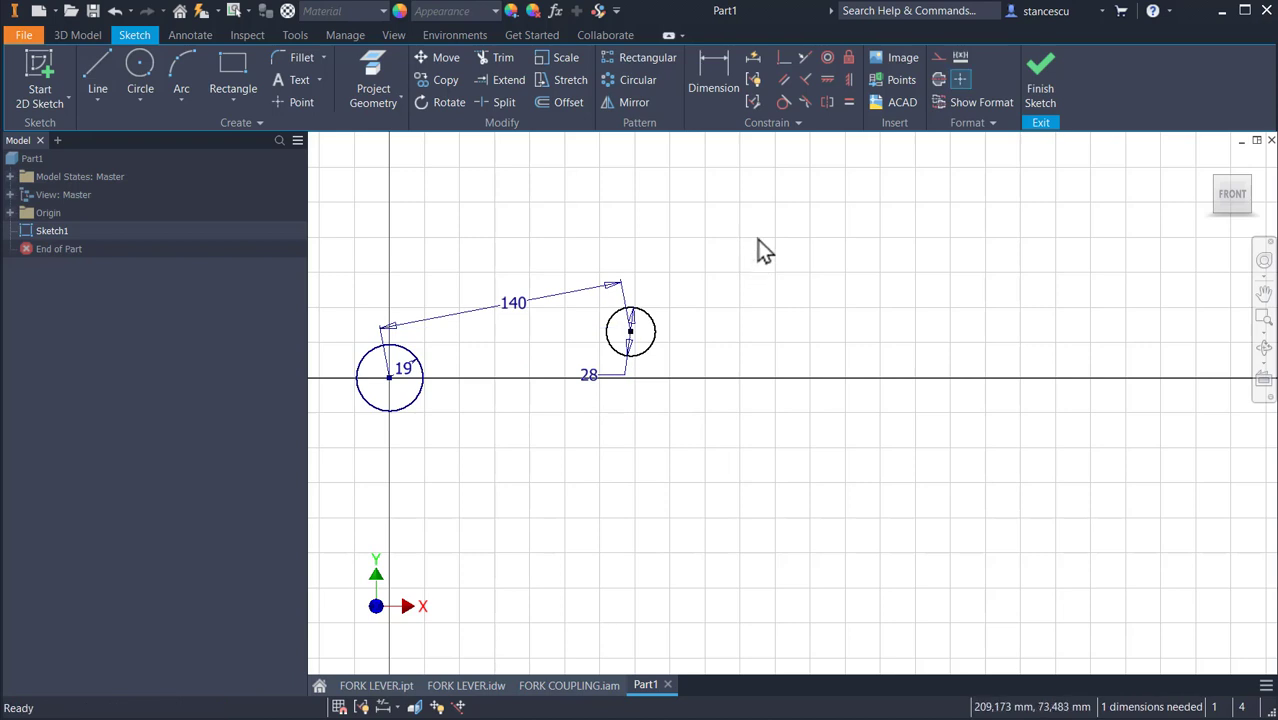
{"action": "left_click", "coordinate": [826, 81]}
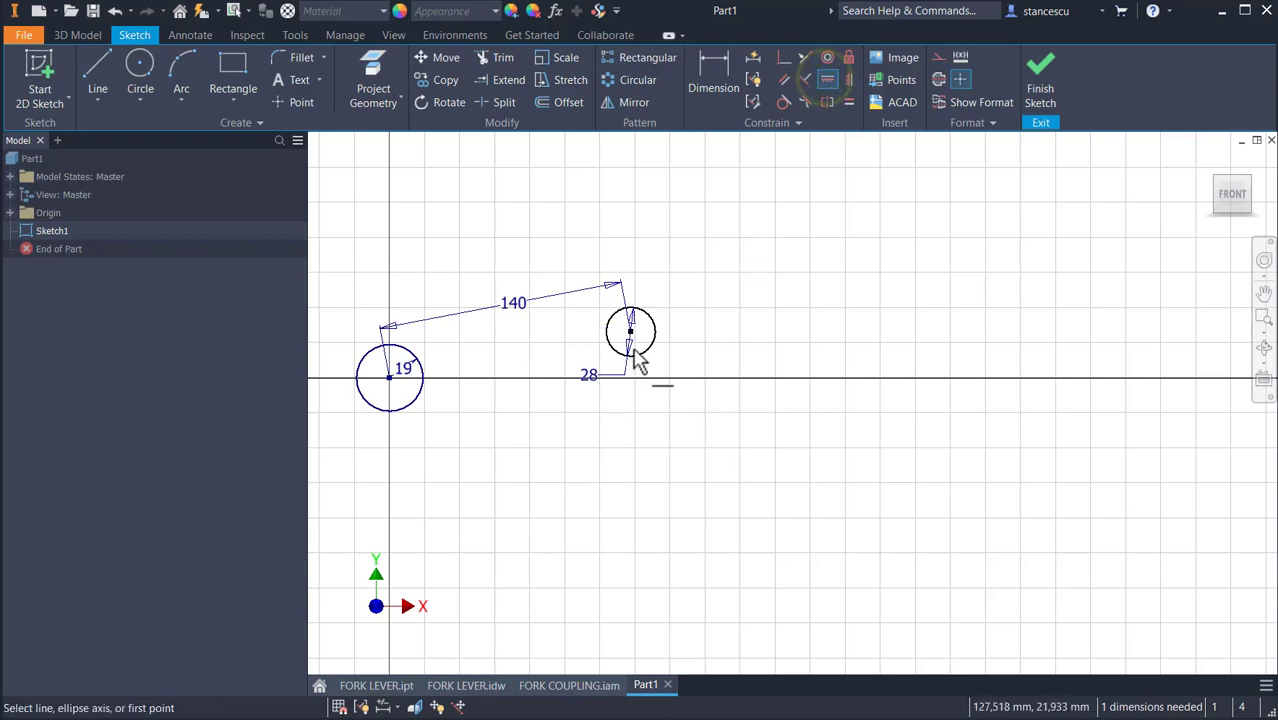
{"action": "left_click", "coordinate": [630, 330]}
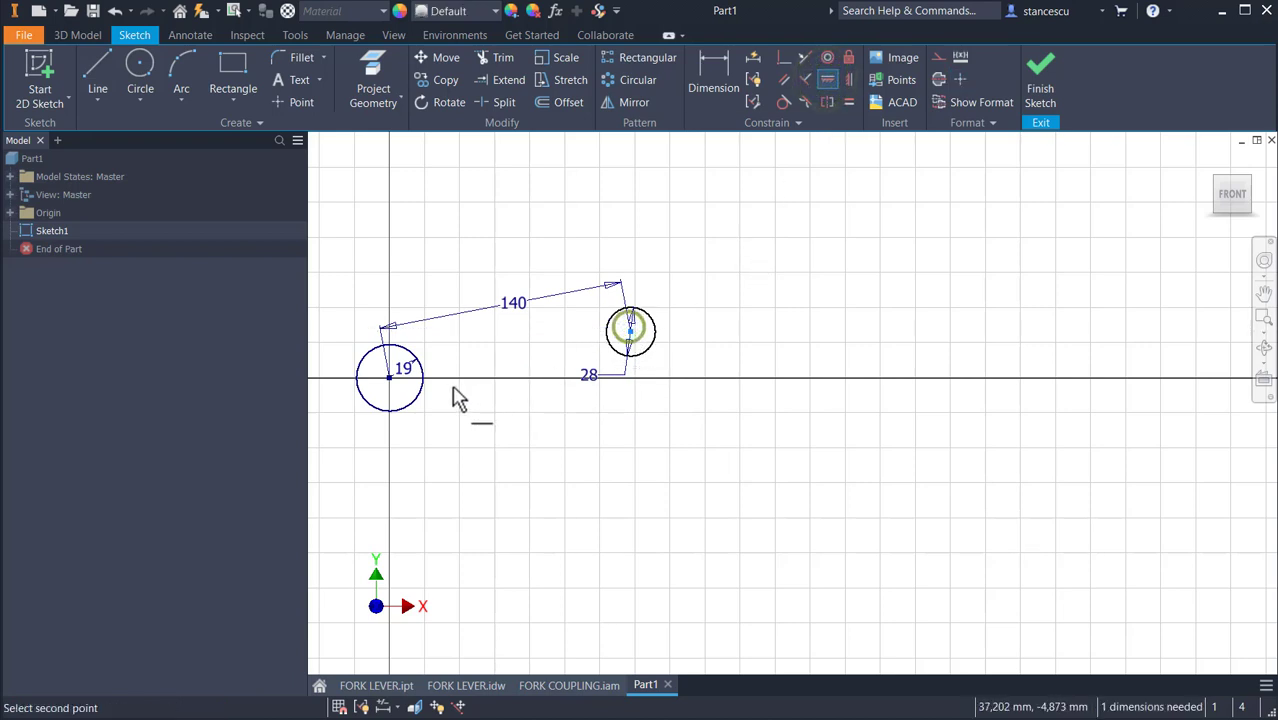
{"action": "left_click", "coordinate": [389, 379]}
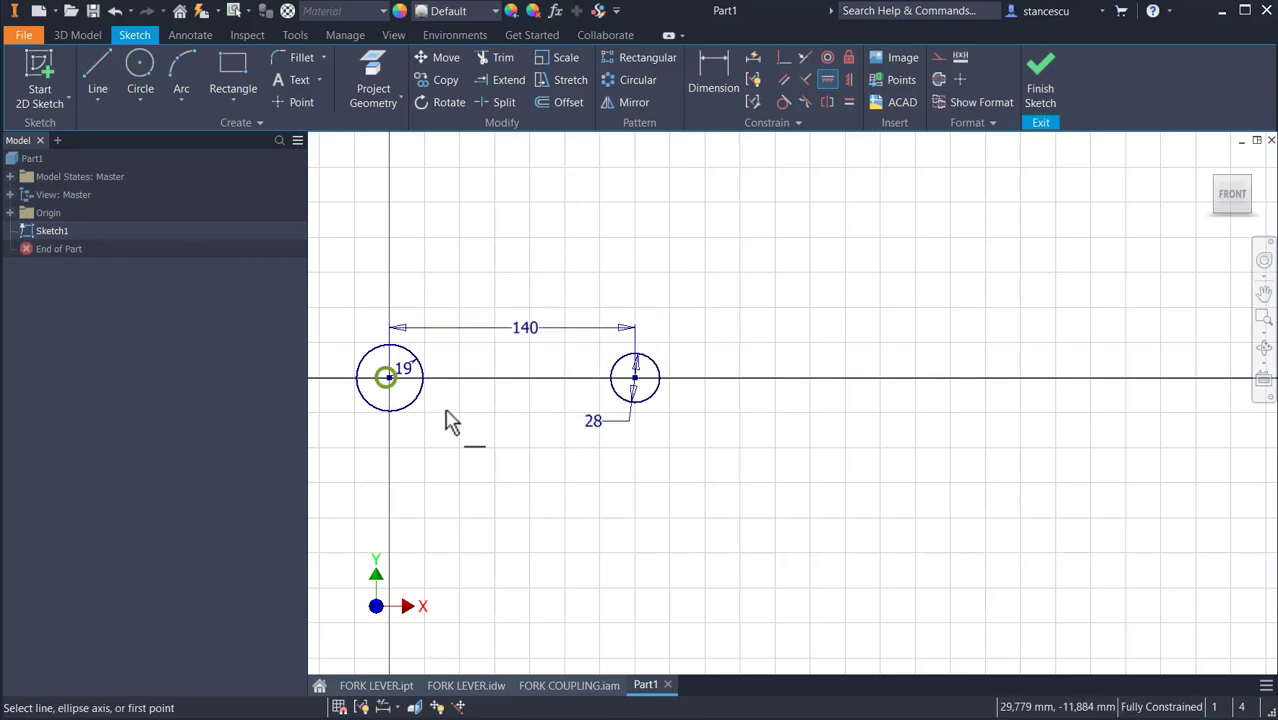
- Draw two straight lines tangent to both circles, one joining their upper sides and one joining their lower sides
{"action": "key", "text": "Num_Lock"}
{"action": "key", "text": "Home"}
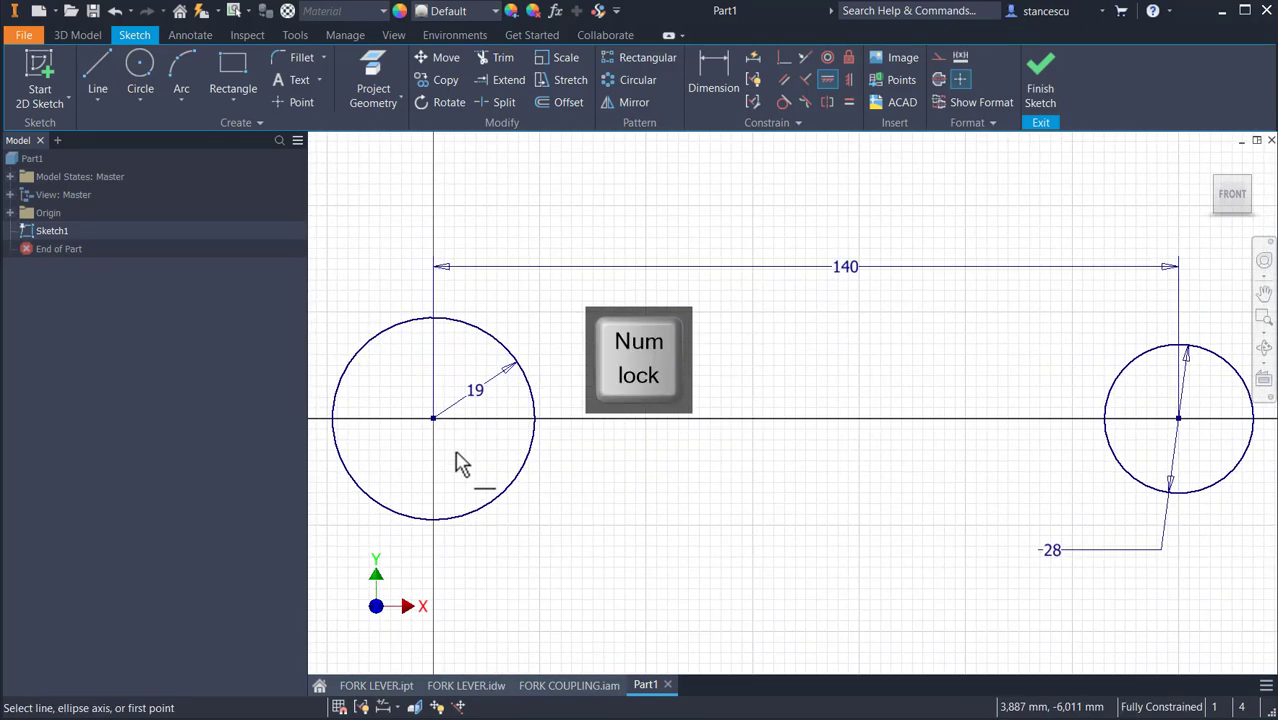
{"action": "left_click", "coordinate": [95, 68]}
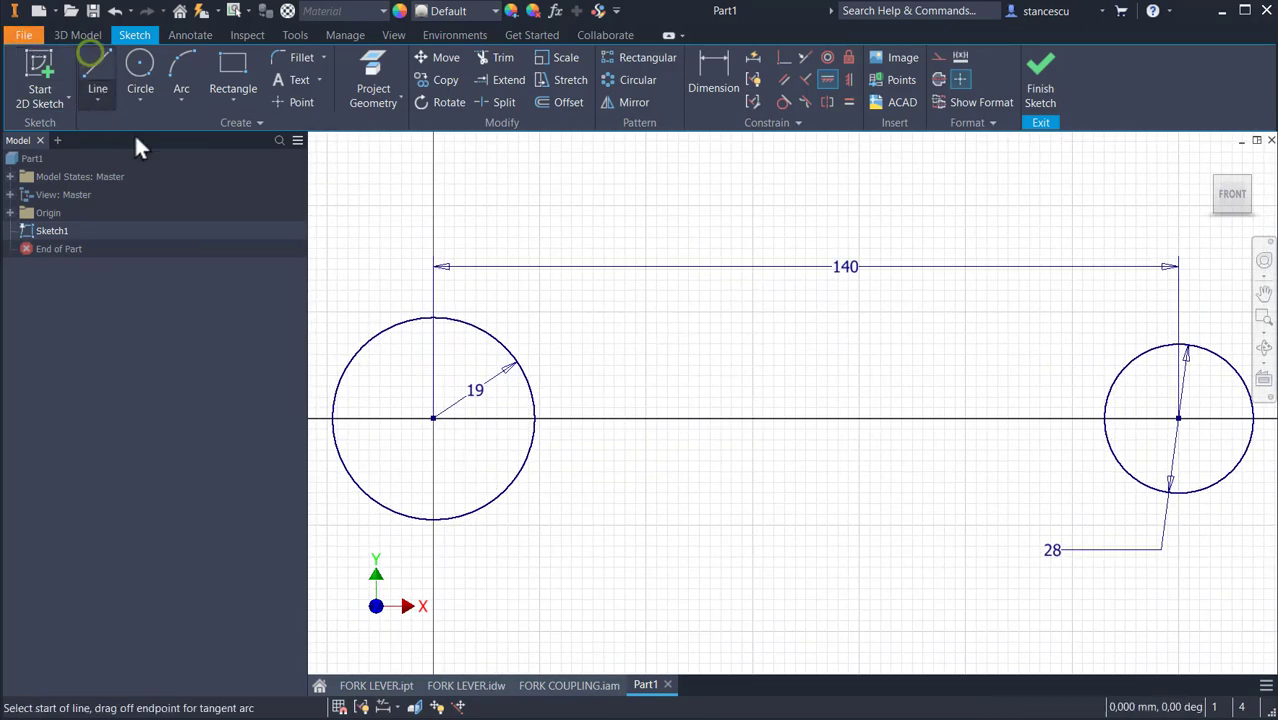
{"action": "left_click", "coordinate": [381, 332]}
{"action": "left_click_drag", "start_coordinate": [383, 334], "coordinate": [1182, 344]}
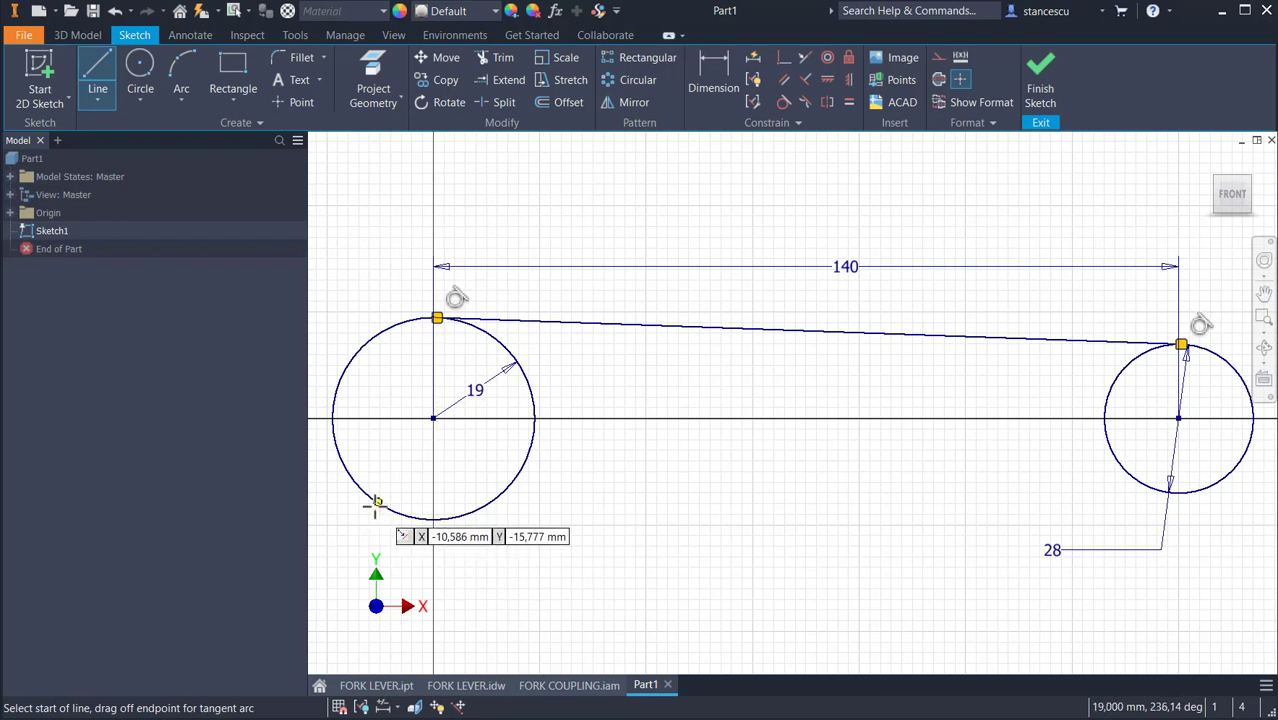
{"action": "left_click_drag", "start_coordinate": [375, 503], "coordinate": [1182, 492]}
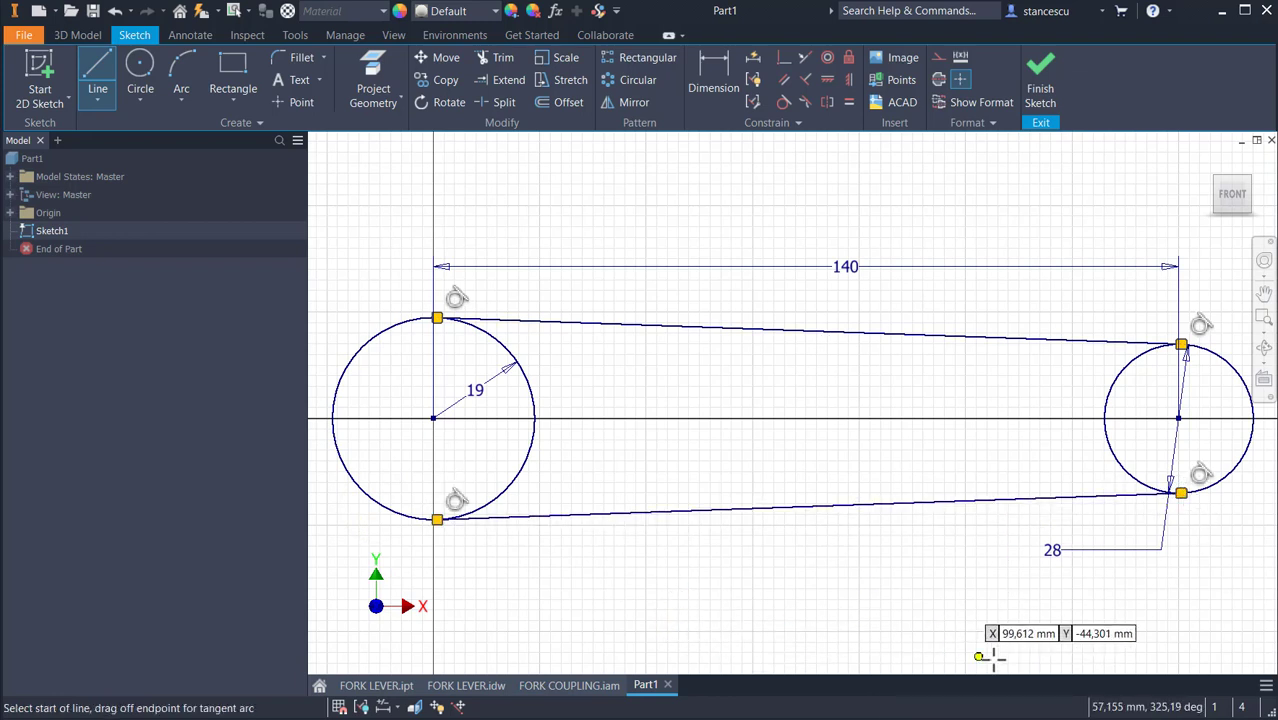
{"action": "key", "text": "Escape"}
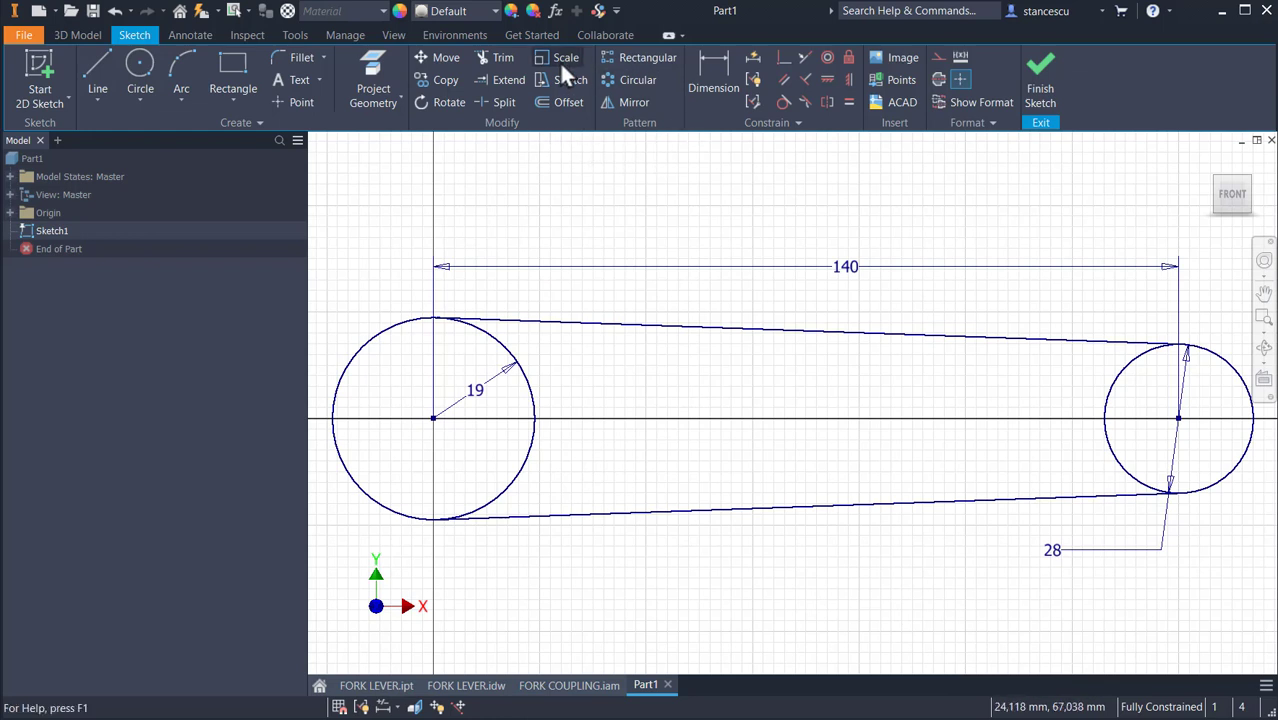
- Trim the inner arcs of both circles to leave one closed tapered arm outline, and finish the sketch
{"action": "left_click", "coordinate": [495, 57]}
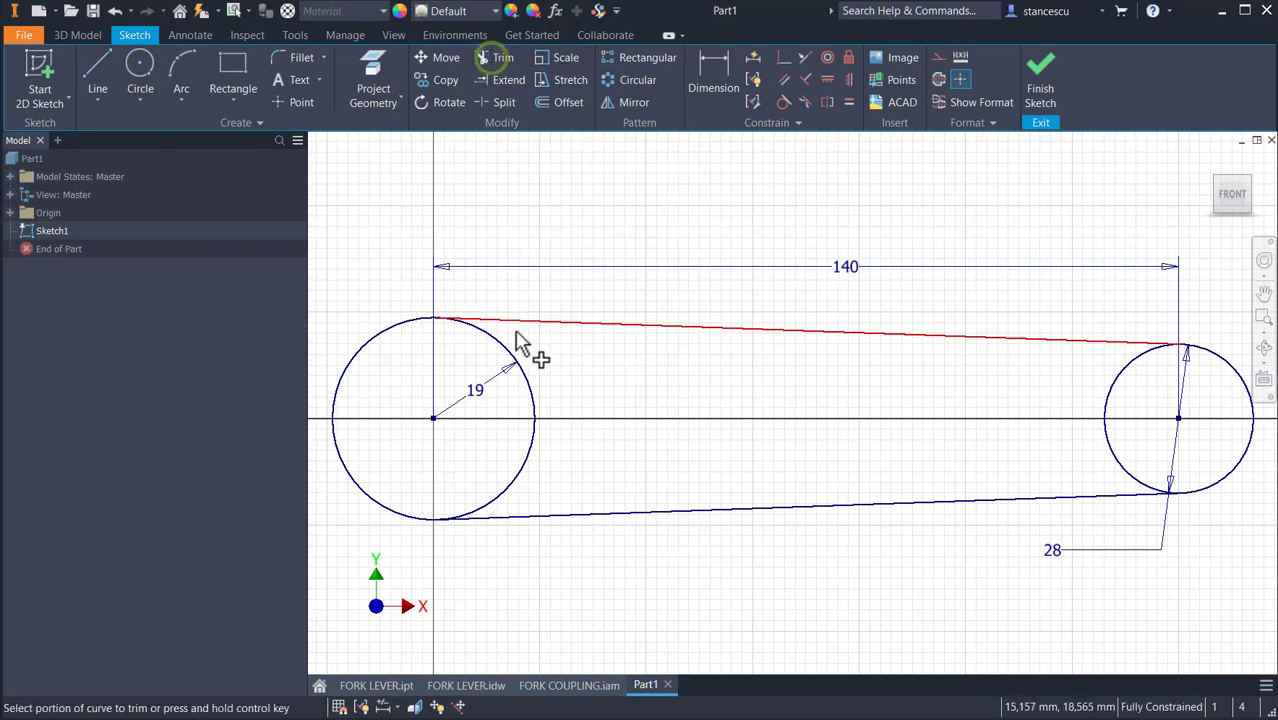
{"action": "left_click", "coordinate": [530, 400]}
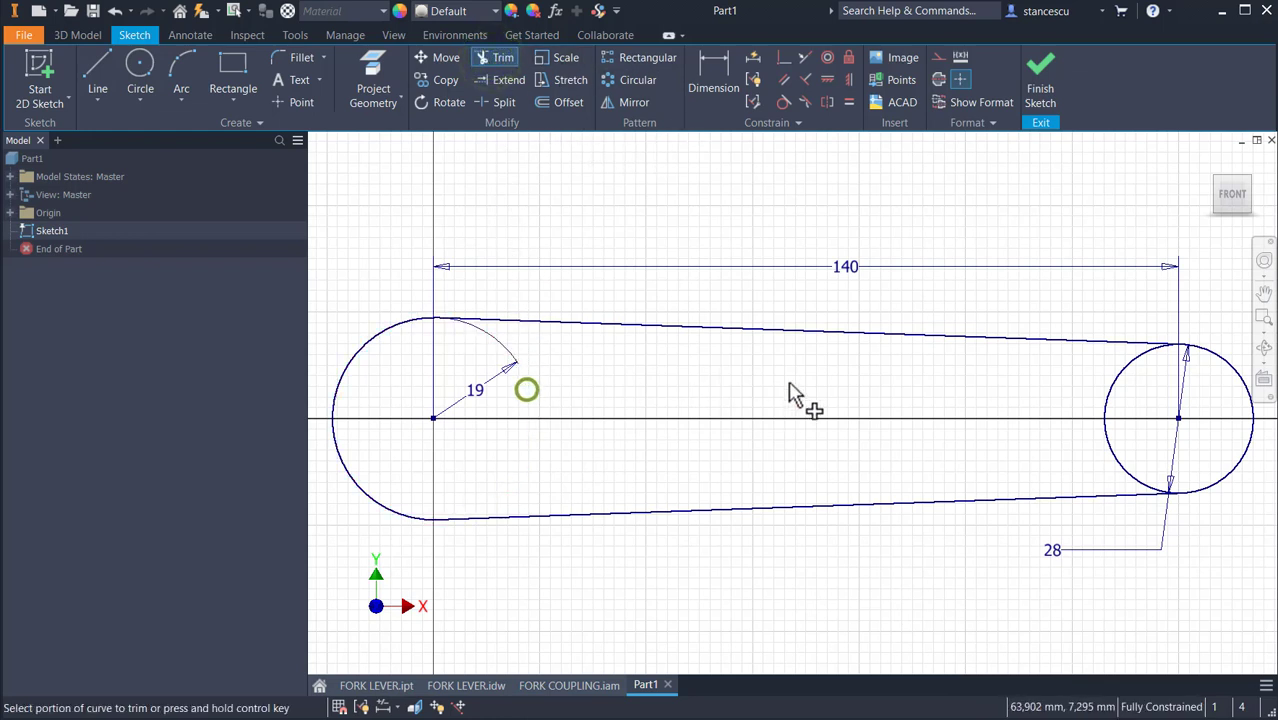
{"action": "left_click", "coordinate": [1116, 392]}
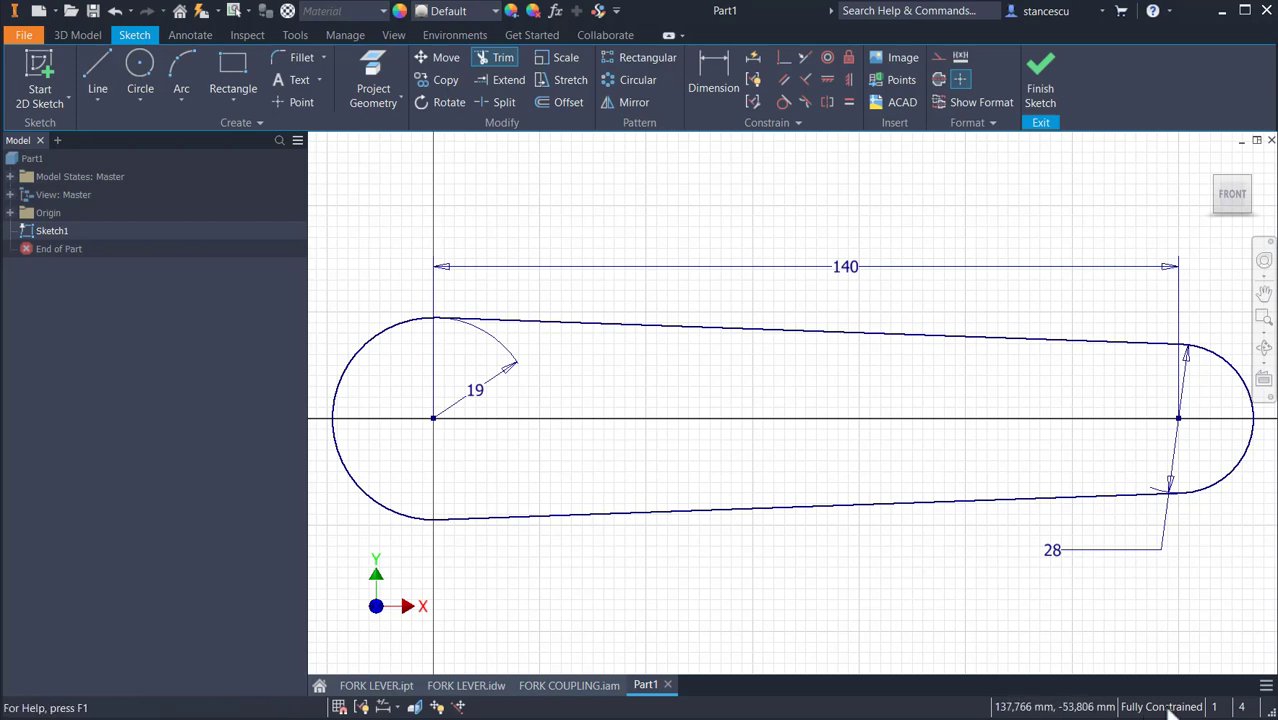
{"action": "left_click", "coordinate": [1036, 80]}
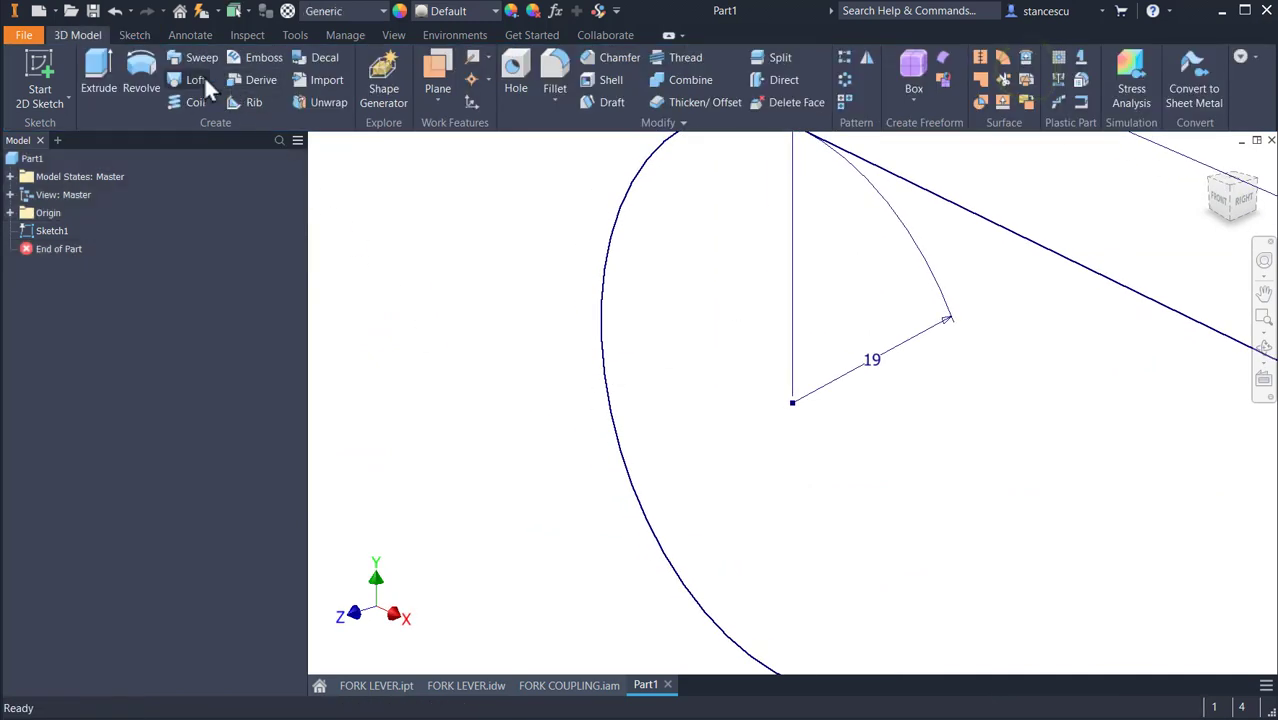
- Extrude the tapered arm profile by 10 mm and return the part to the home view
{"action": "left_click", "coordinate": [108, 74]}
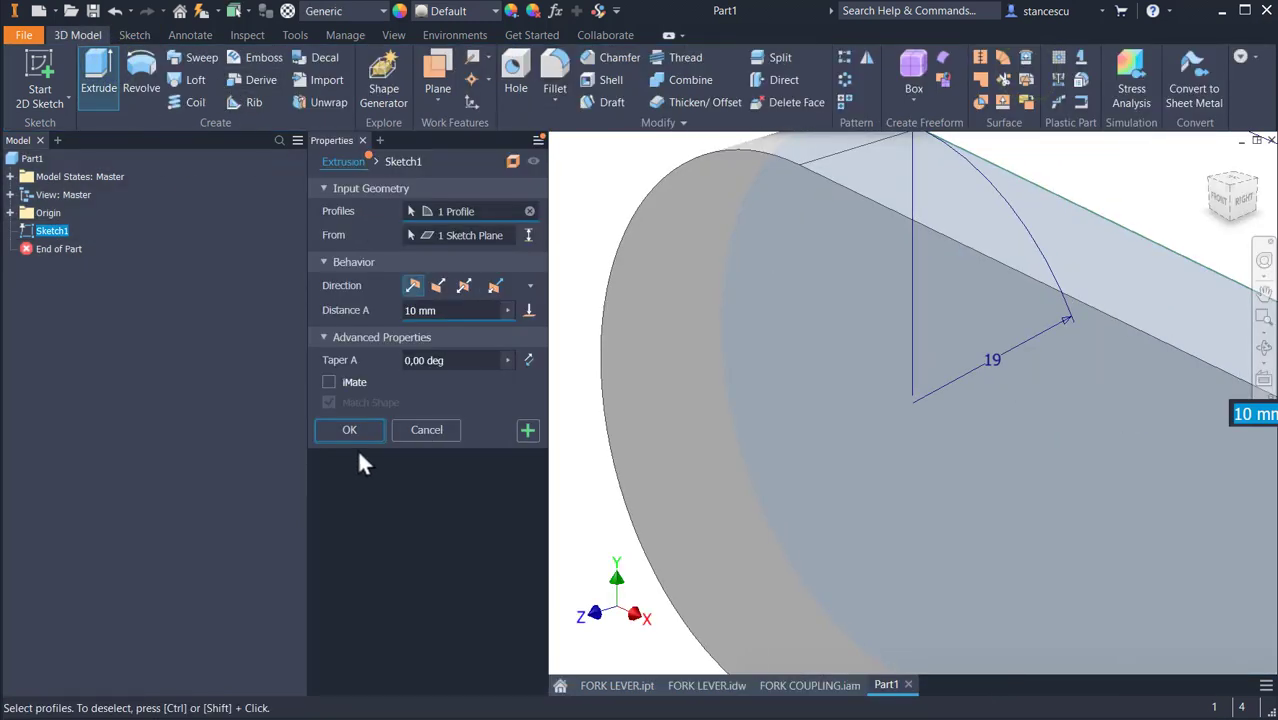
{"action": "left_click", "coordinate": [352, 430]}
{"action": "key", "text": "Num_Lock"}
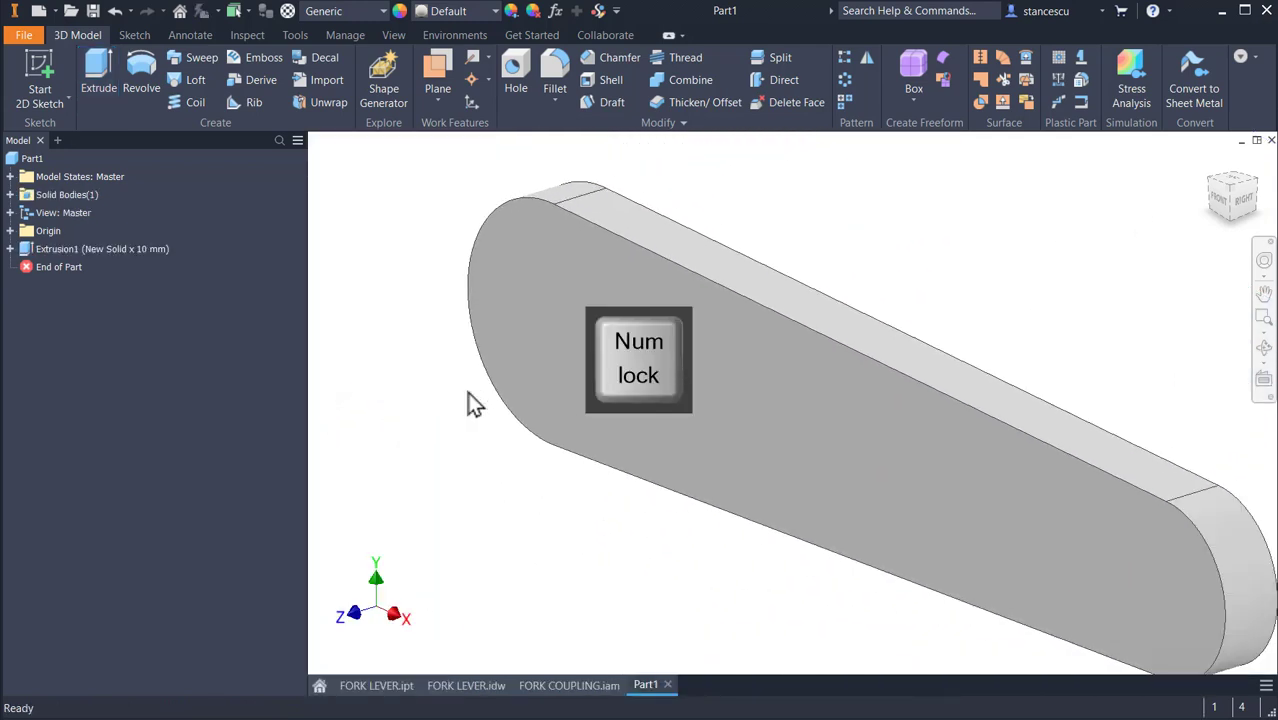
{"action": "key", "text": "F6"}
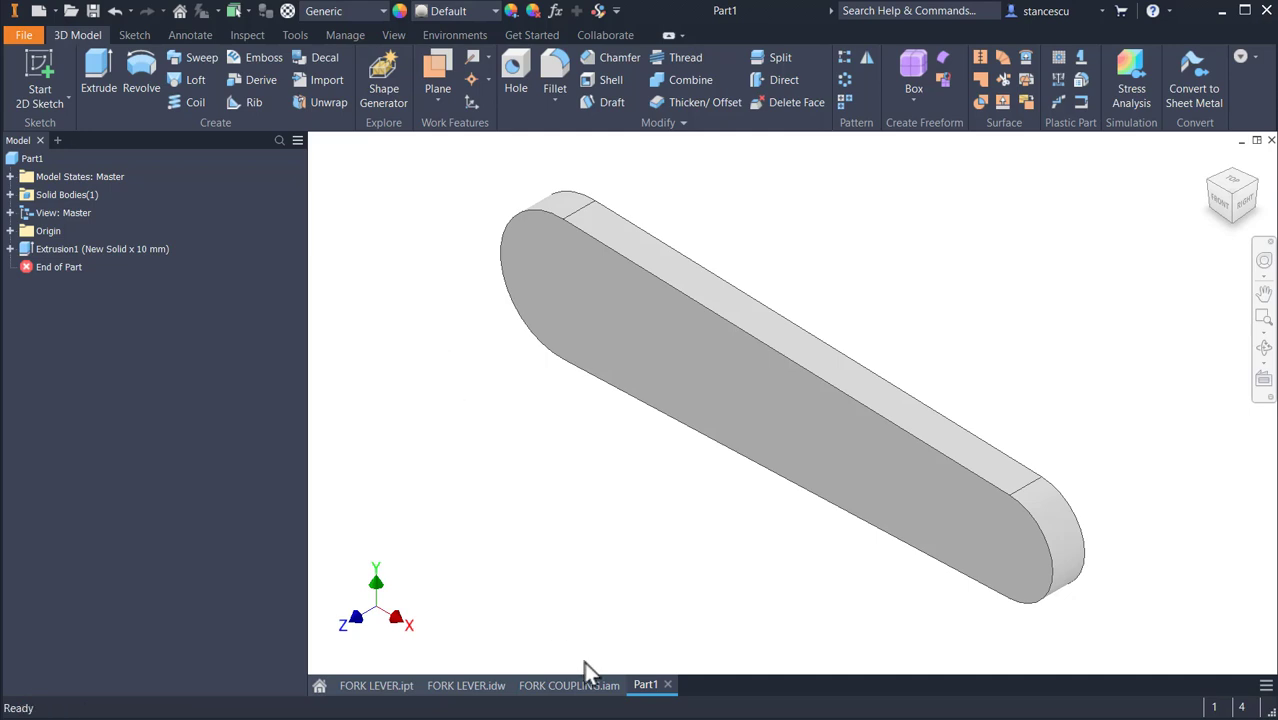
- Check the fork spacing in the FORK LEVER.idw drawing, and create a work plane in Part1 offset 46 mm from the arm's front face
{"action": "left_click", "coordinate": [490, 686]}
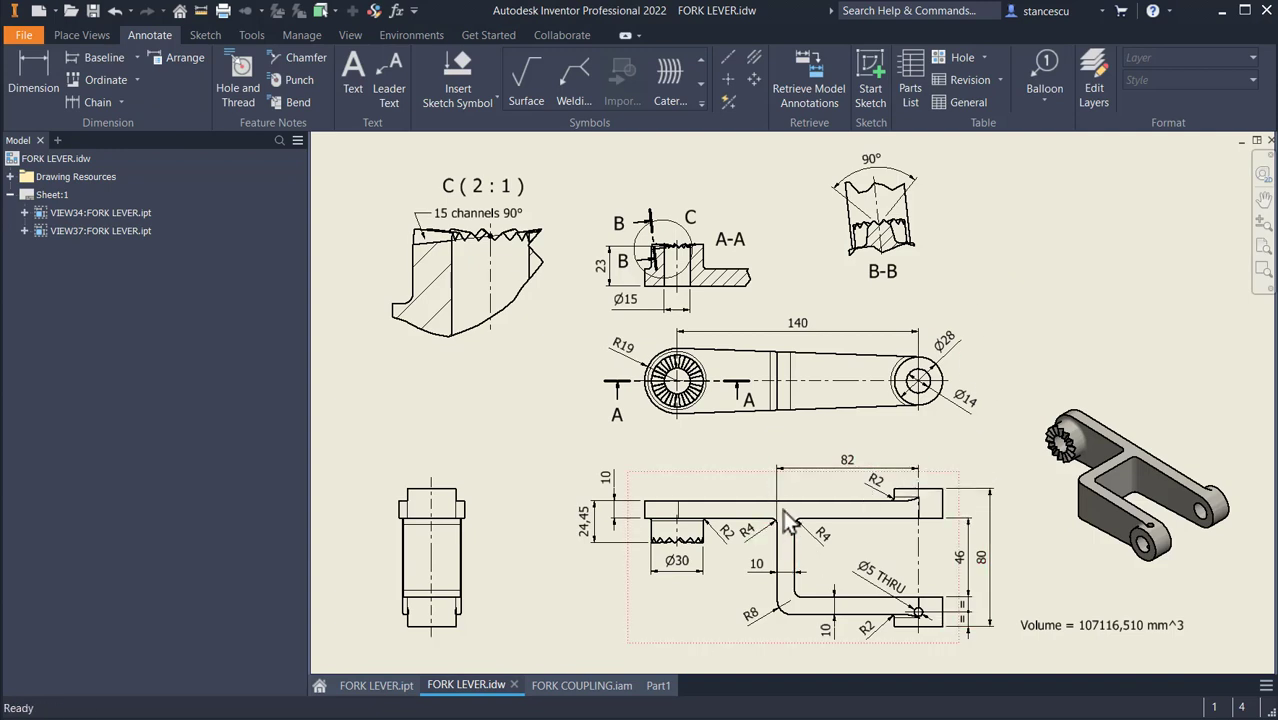
{"action": "left_click", "coordinate": [916, 609]}
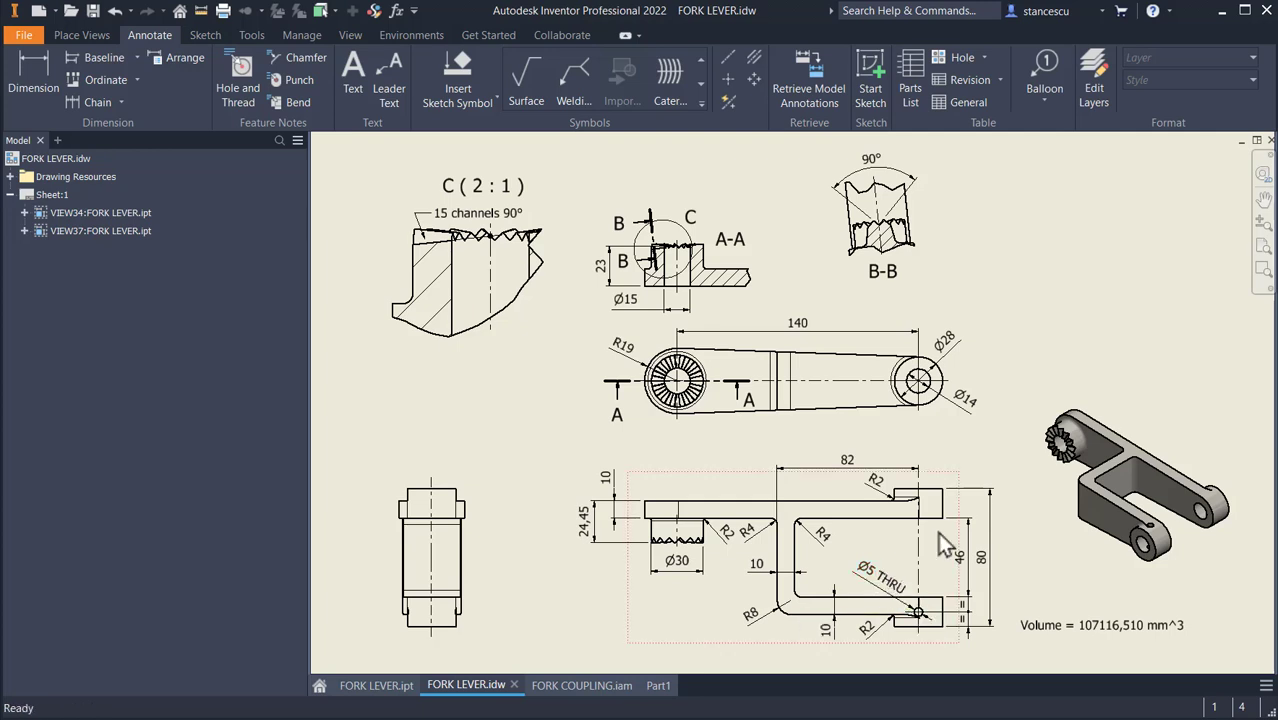
{"action": "left_click", "coordinate": [814, 616]}
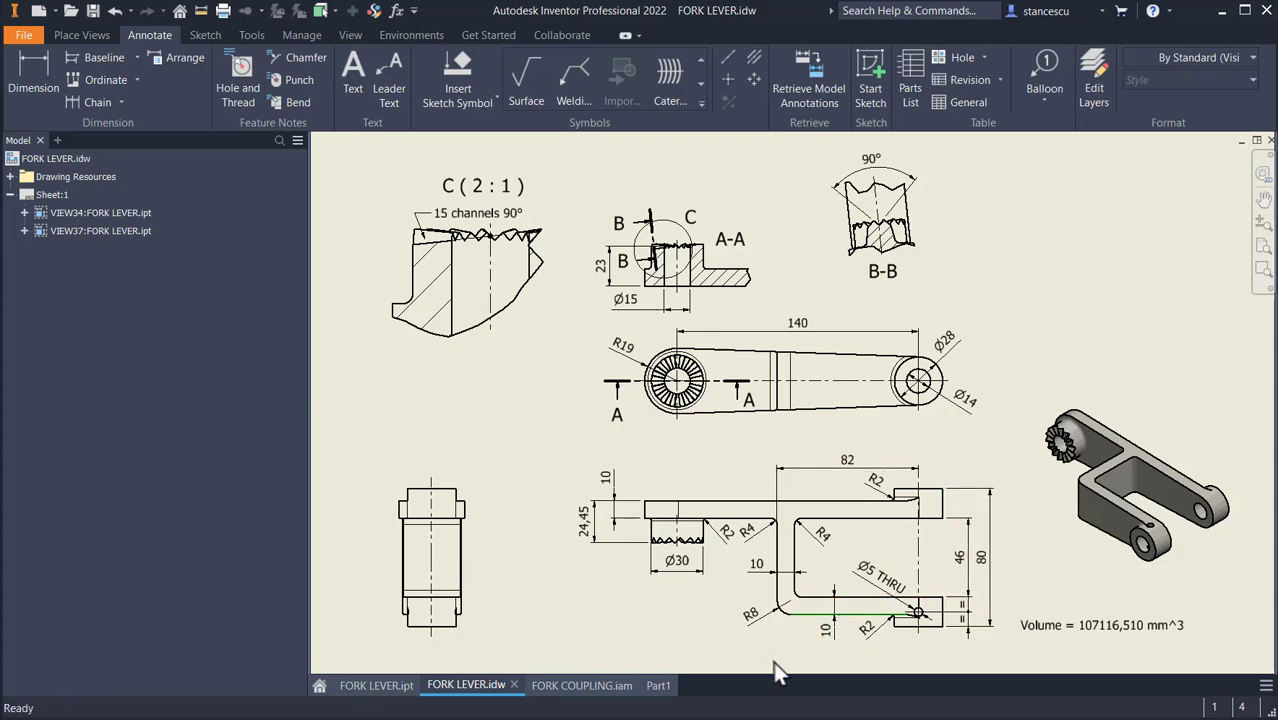
{"action": "left_click", "coordinate": [660, 686]}
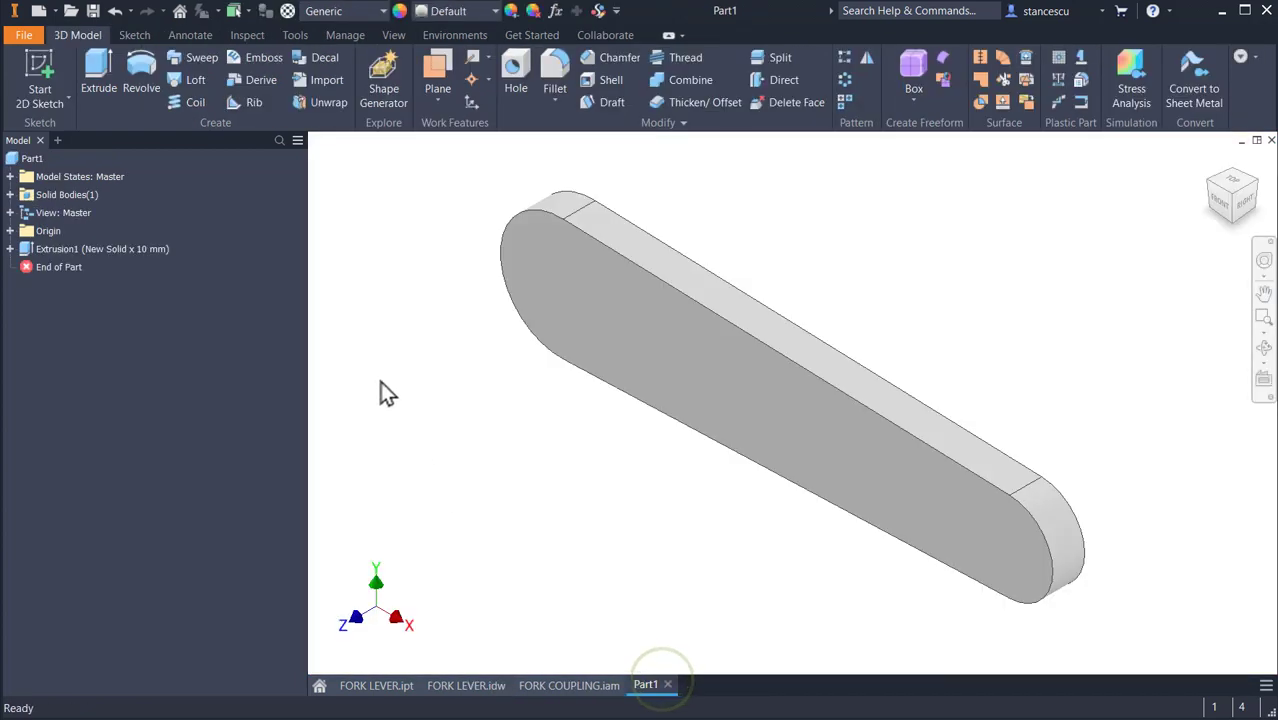
{"action": "left_click", "coordinate": [440, 85]}
{"action": "left_click", "coordinate": [860, 467]}
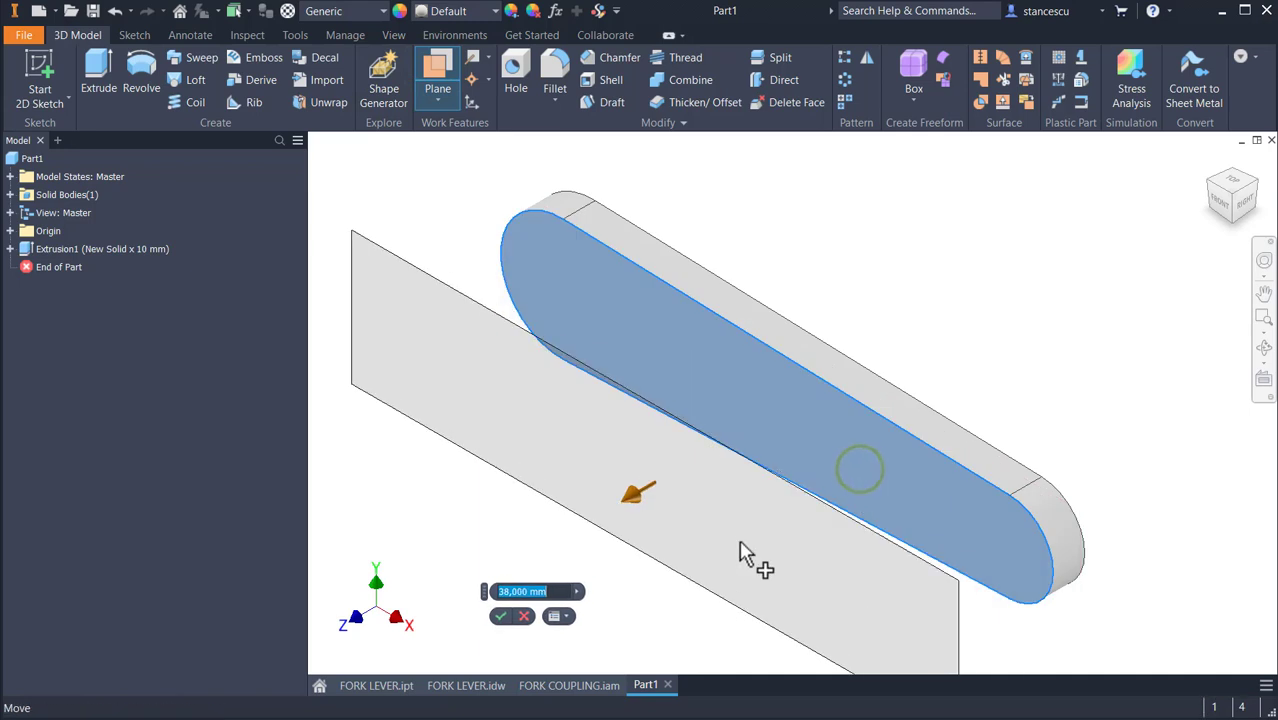
{"action": "type", "text": "46"}
{"action": "key", "text": "Return"}
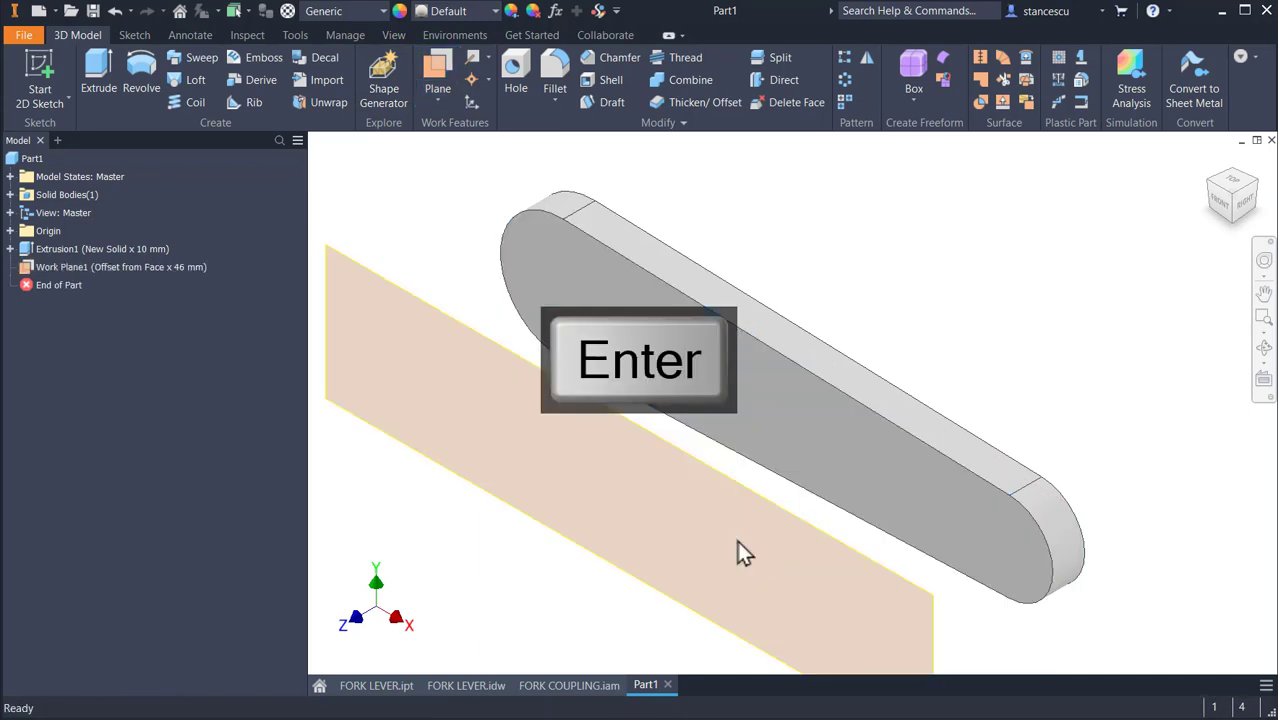
- Start a sketch on the offset work plane and project the arm's two straight edges and its small end arc
{"action": "left_click", "coordinate": [818, 525]}
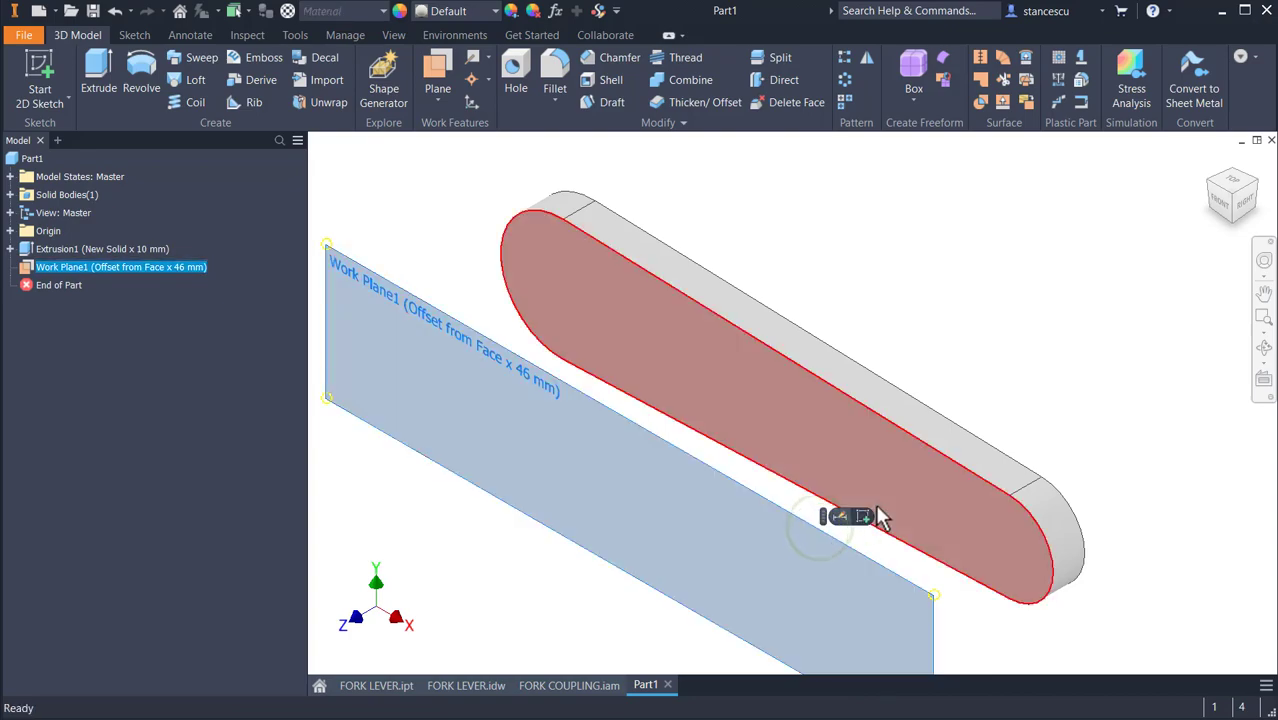
{"action": "left_click", "coordinate": [865, 517]}
{"action": "key", "text": "s"}
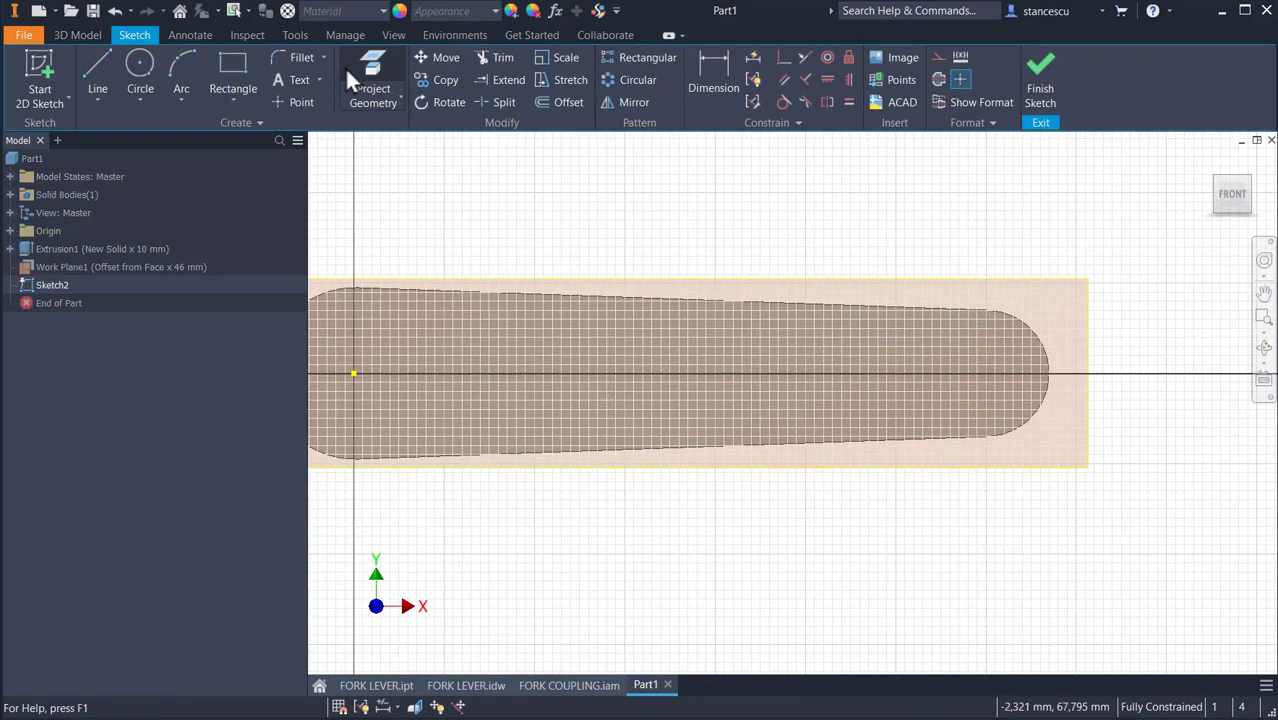
{"action": "left_click", "coordinate": [371, 70]}
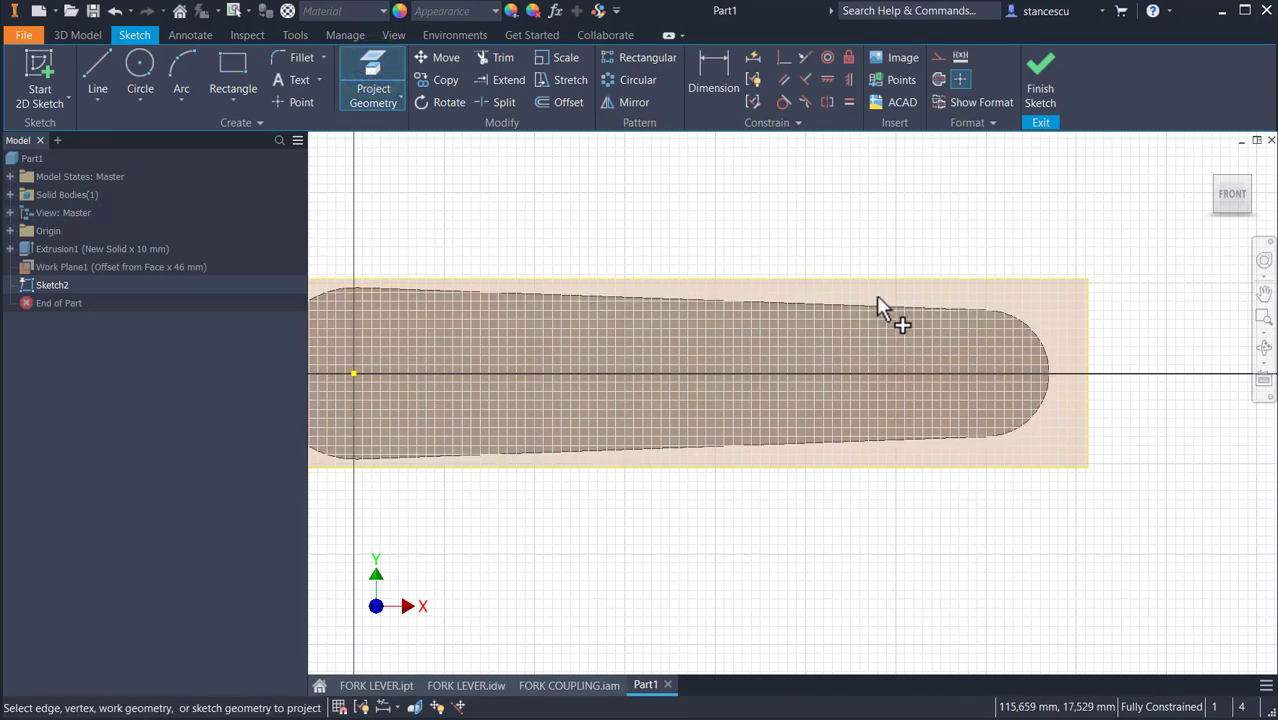
{"action": "left_click", "coordinate": [927, 311]}
{"action": "left_click", "coordinate": [1049, 345]}
{"action": "left_click", "coordinate": [878, 440]}
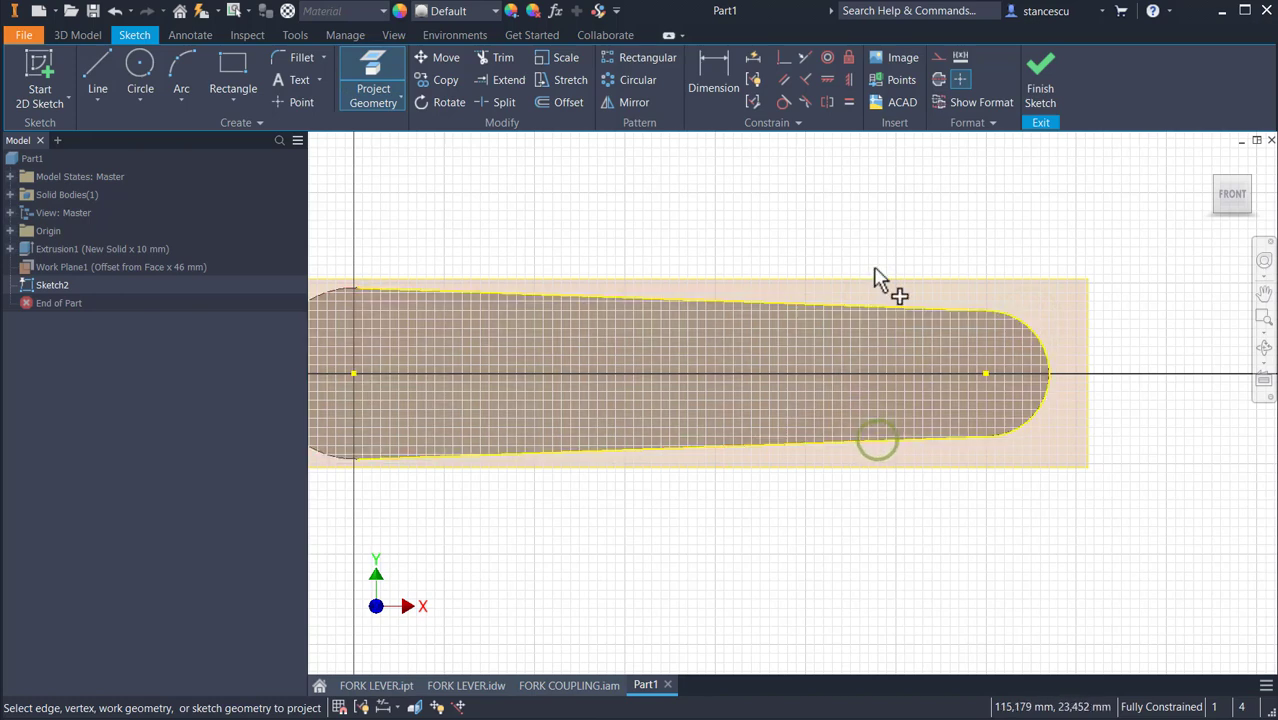
{"action": "left_click", "coordinate": [681, 237]}
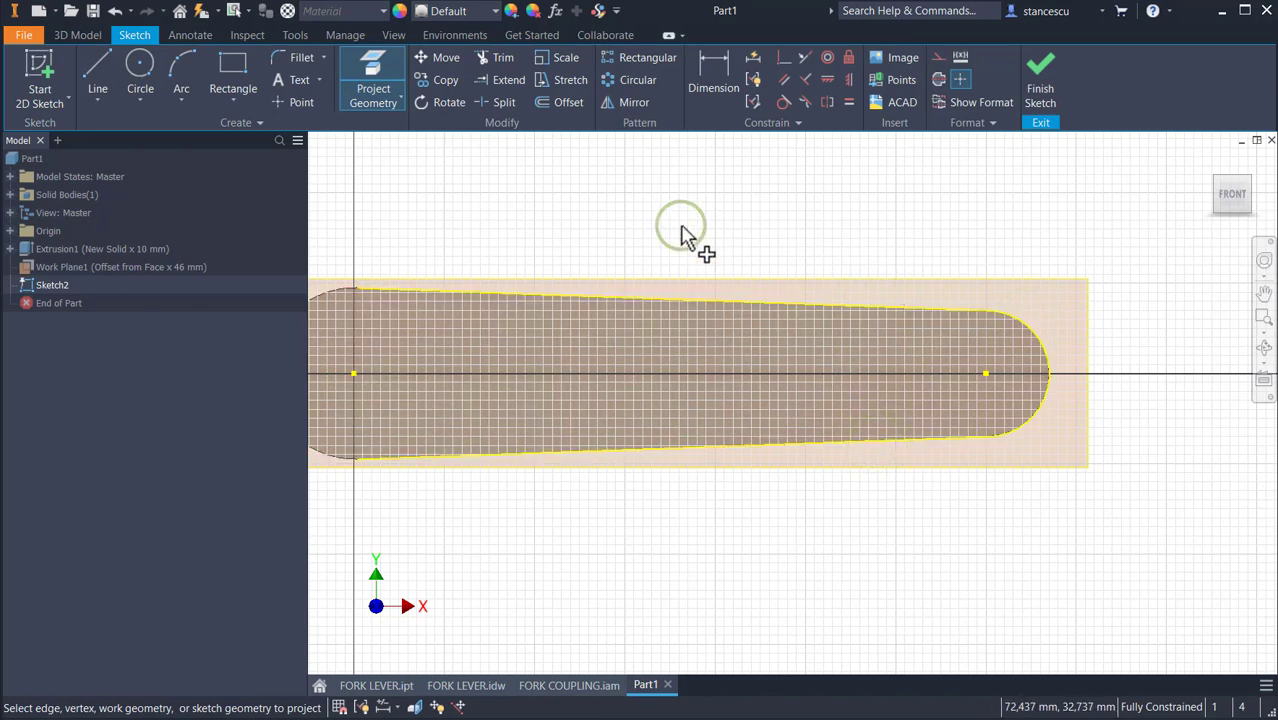
{"action": "key", "text": "Escape"}
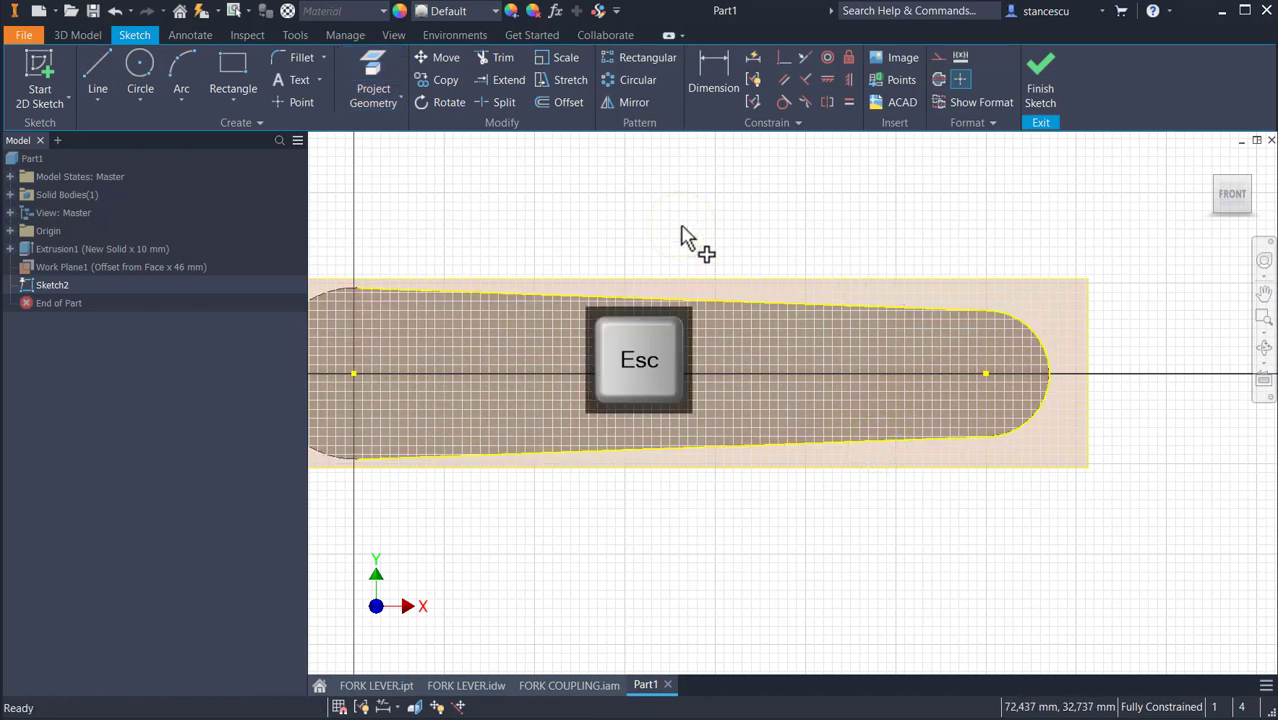
- Check the fork arm in the FORK LEVER.idw drawing, and draw a vertical line between the projected edges in Part1, about 72 mm from the small arc's centre
{"action": "left_click", "coordinate": [480, 695]}
{"action": "left_click", "coordinate": [852, 470]}
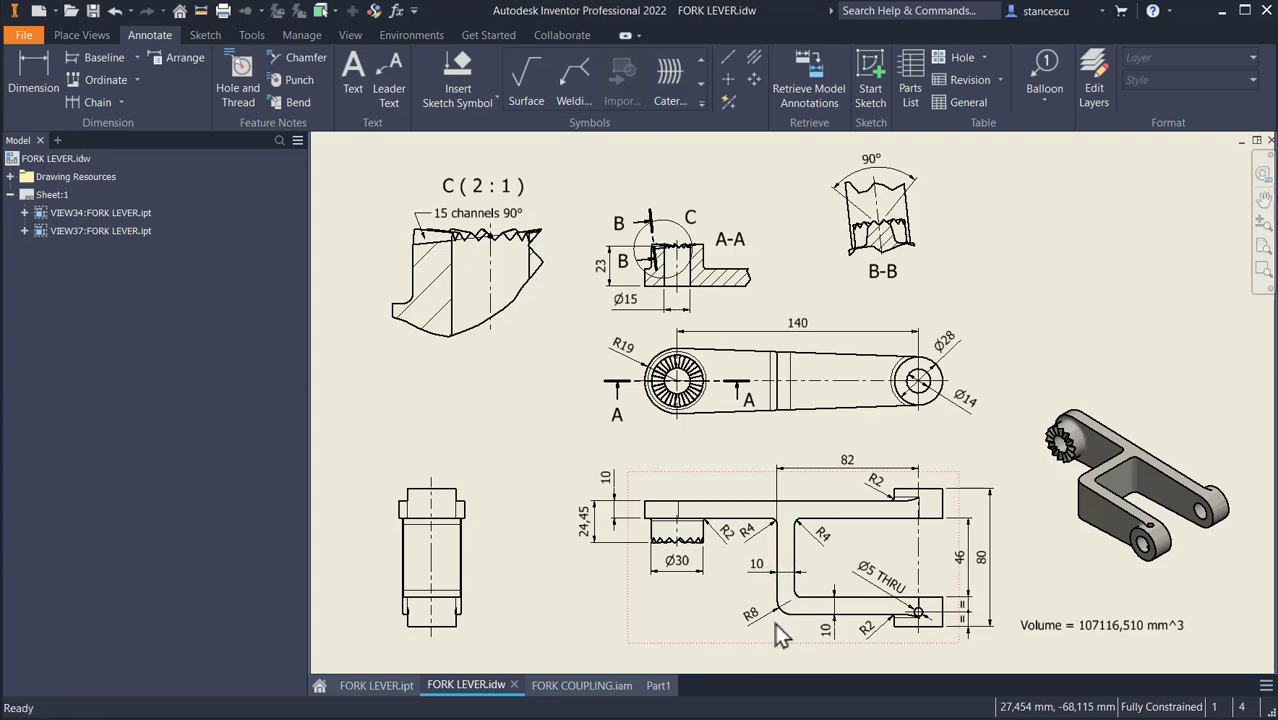
{"action": "left_click", "coordinate": [651, 690]}
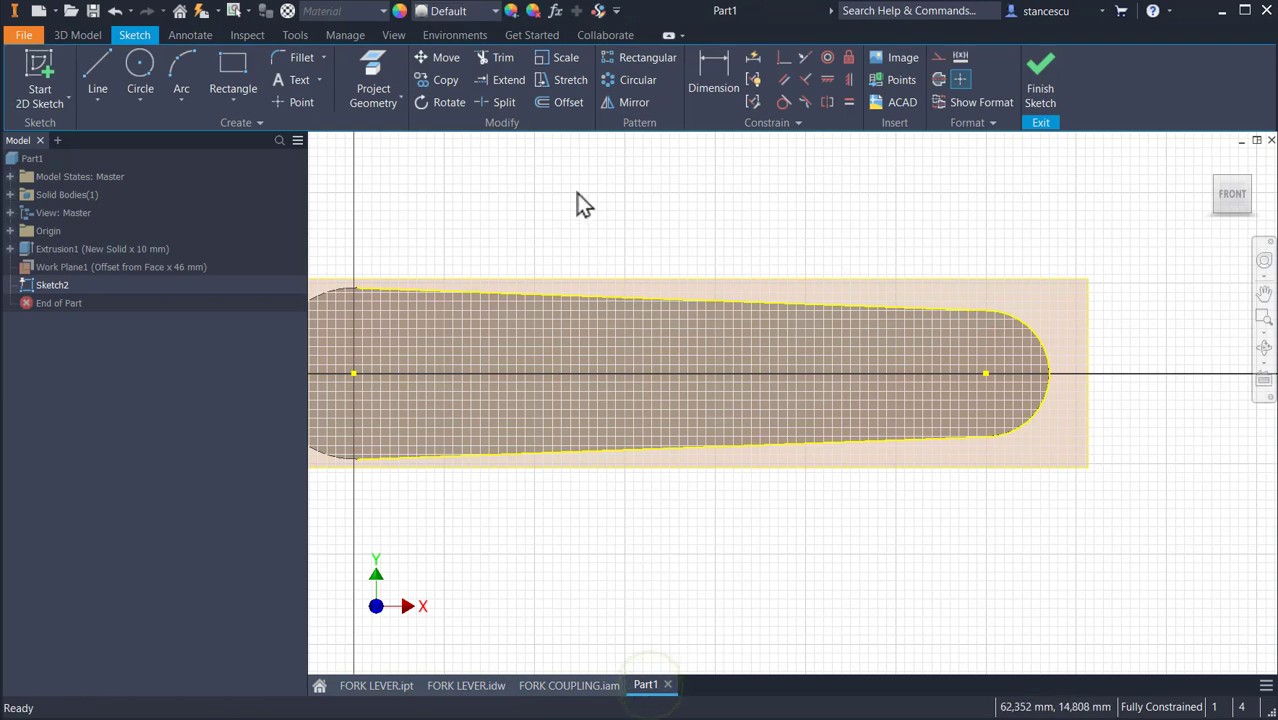
{"action": "left_click", "coordinate": [104, 56]}
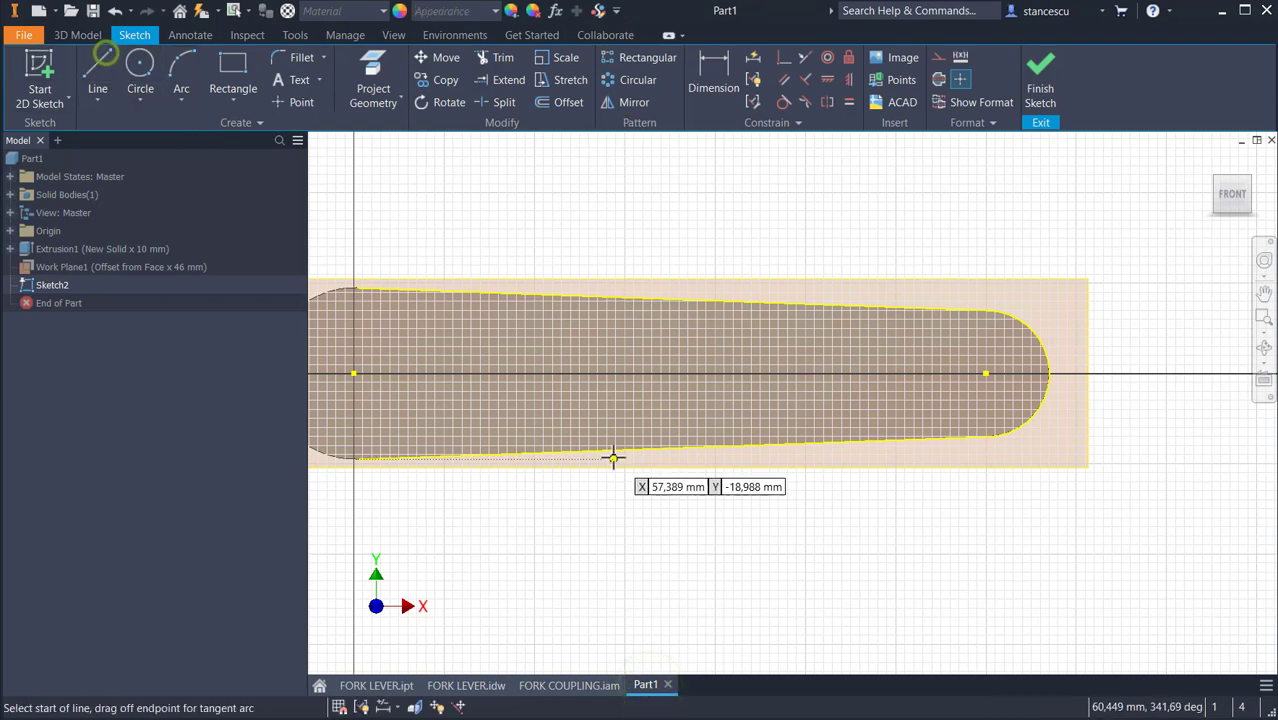
{"action": "left_click", "coordinate": [662, 297]}
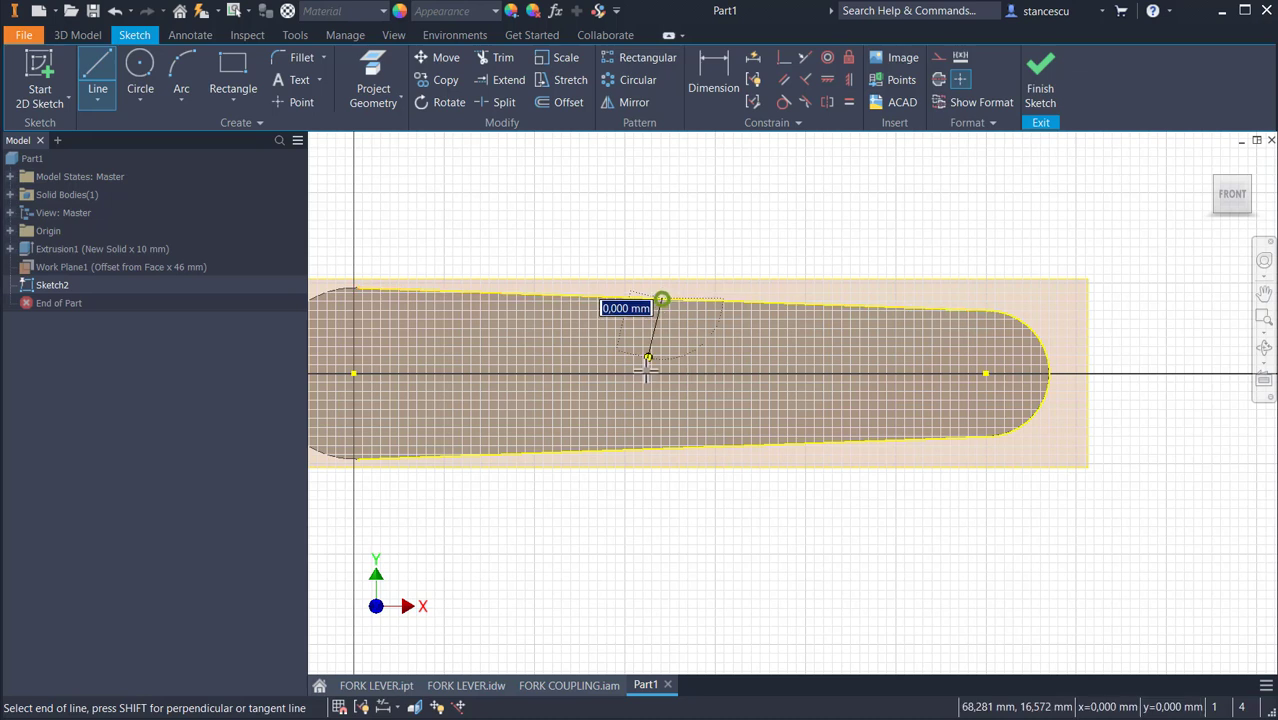
{"action": "left_click", "coordinate": [662, 447]}
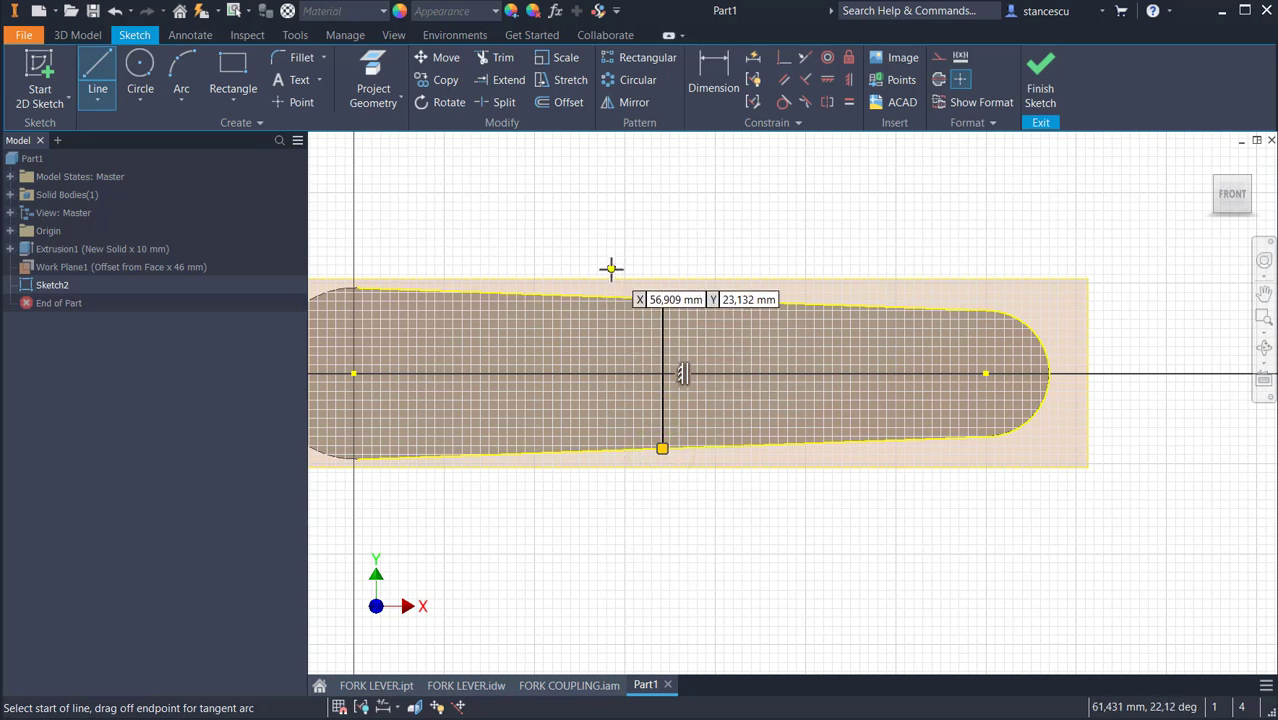
- Dimension the distance from the vertical line to the small end arc's centre and set it to 82 mm
{"action": "left_click", "coordinate": [714, 91]}
{"action": "left_click", "coordinate": [662, 355]}
{"action": "left_click", "coordinate": [986, 373]}
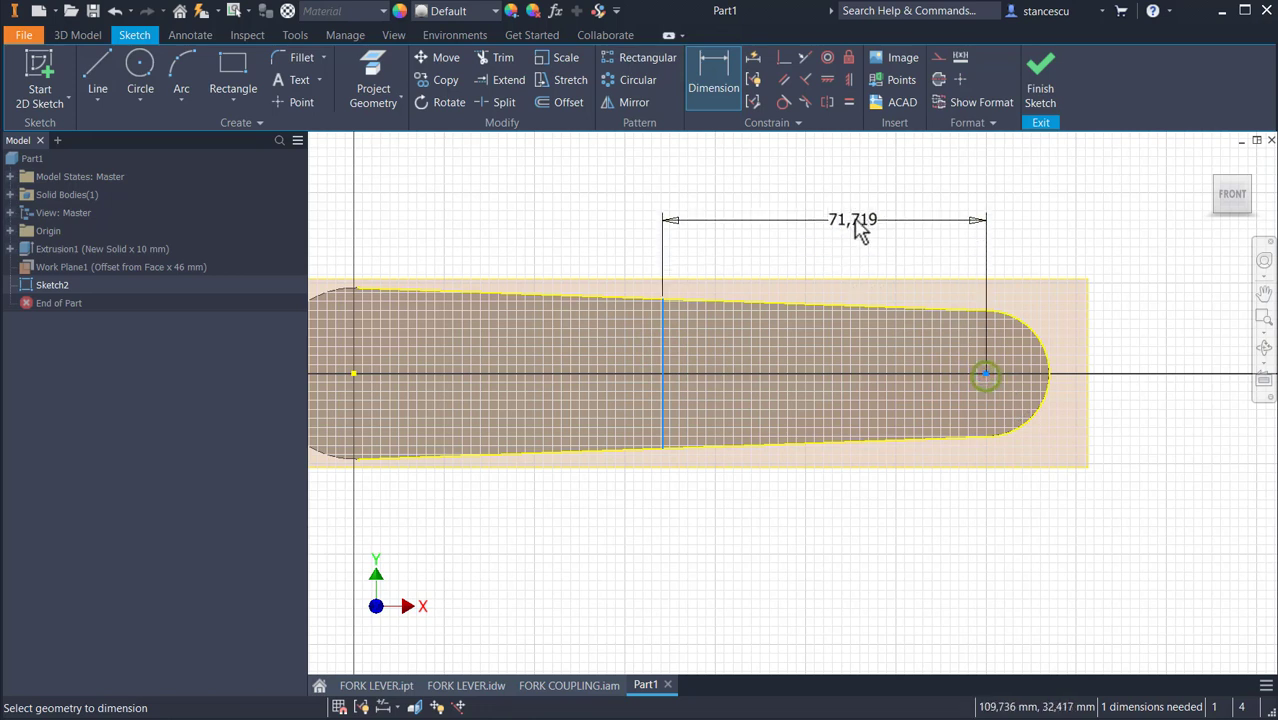
{"action": "left_click", "coordinate": [848, 195]}
{"action": "type", "text": "82"}
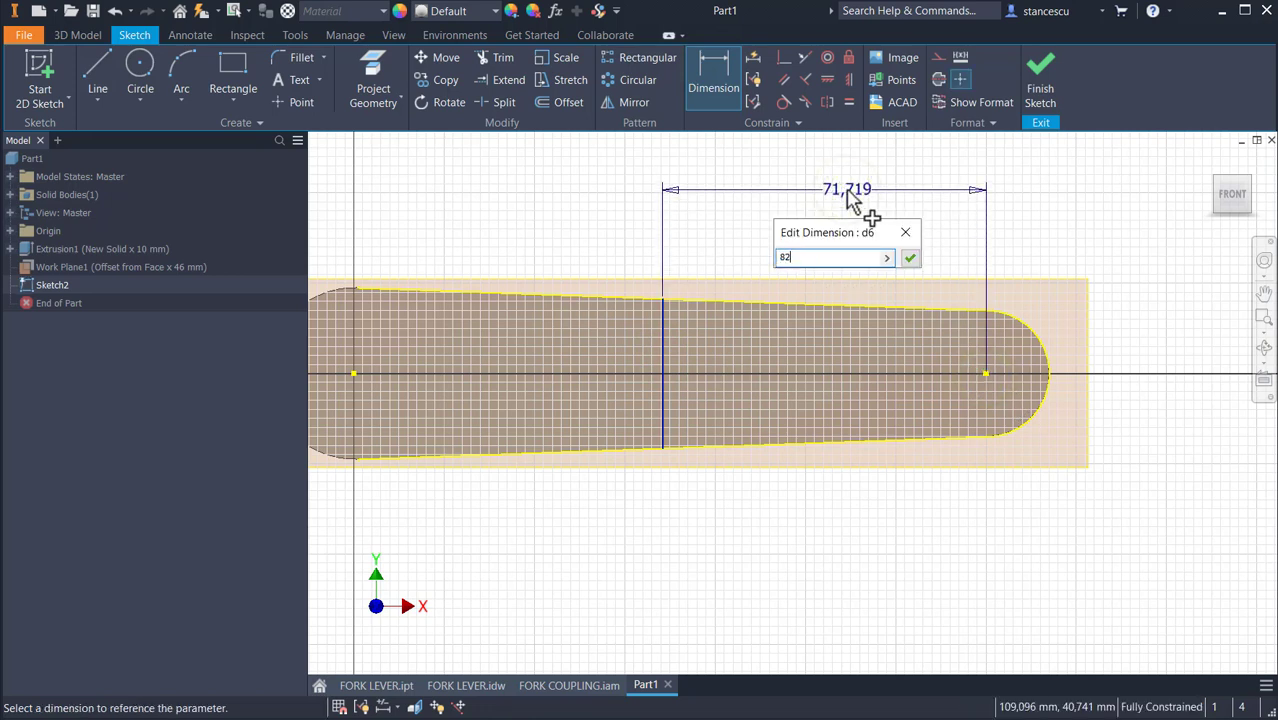
{"action": "key", "text": "Return"}
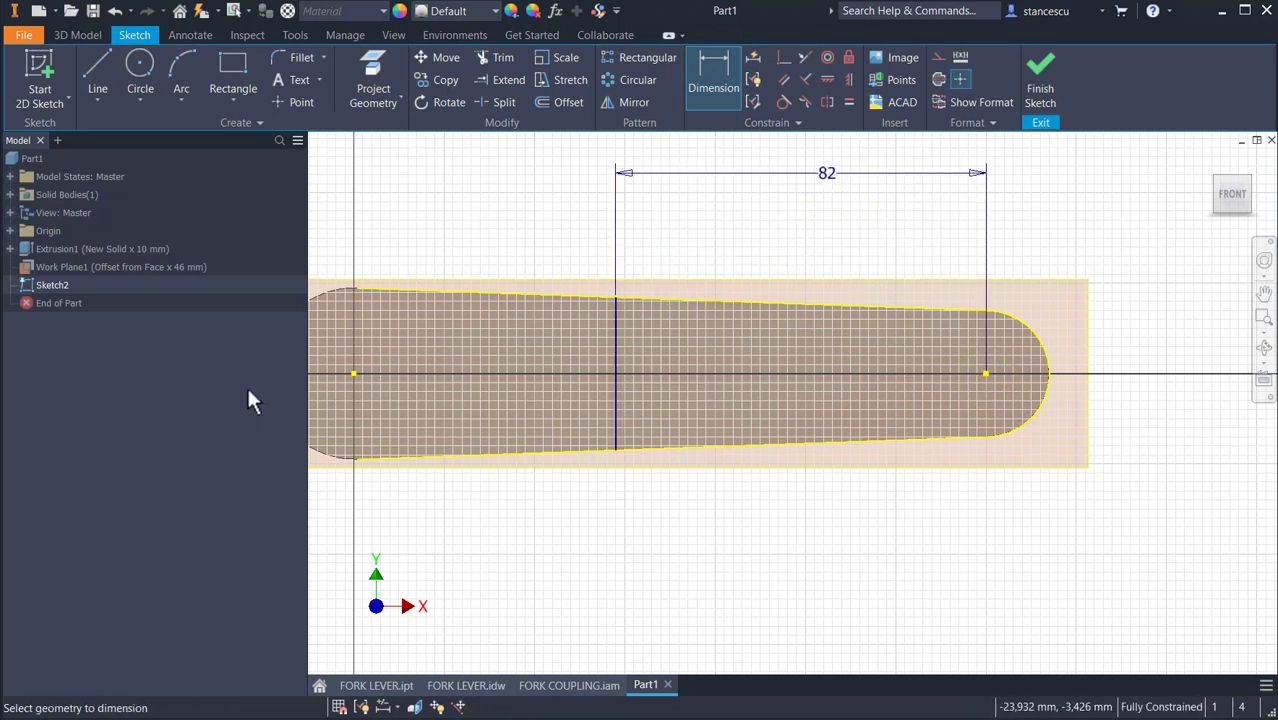
{"action": "left_click", "coordinate": [752, 240]}
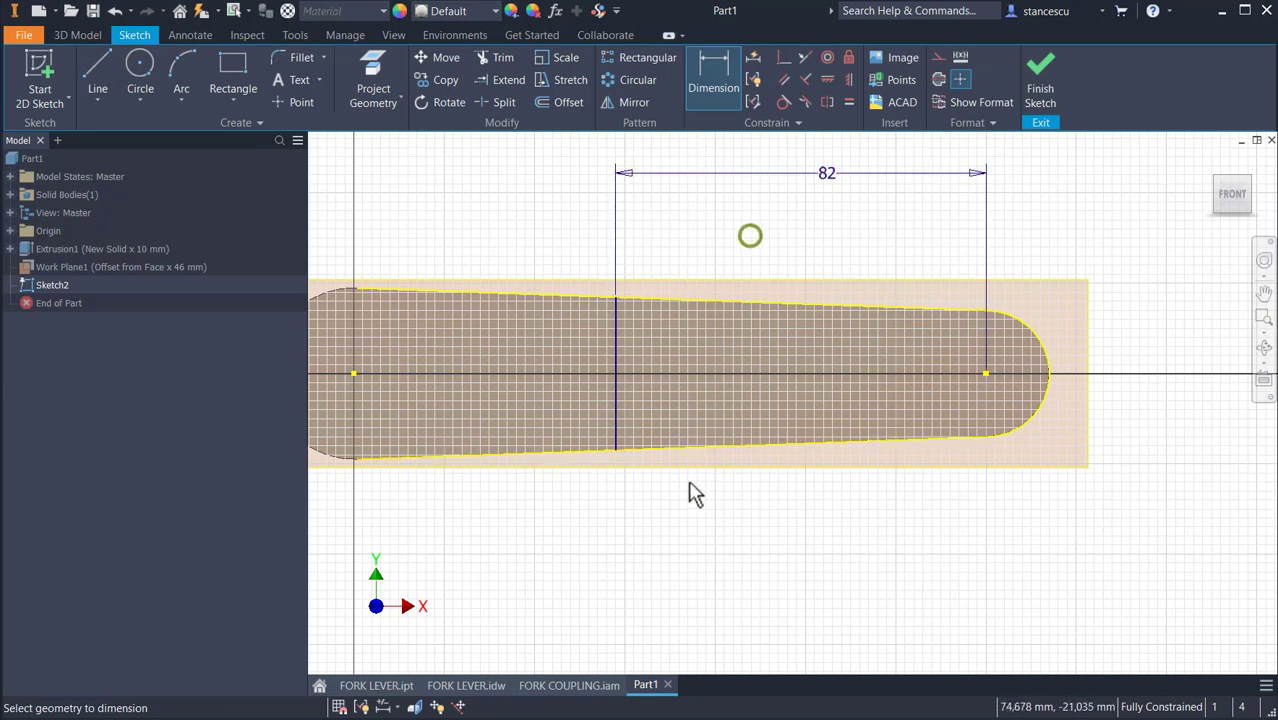
{"action": "key", "text": "Escape"}
- Convert the two projected straight edges to construction geometry and trace lines over them from the vertical line's ends to the end arc
{"action": "mouse_move", "coordinate": [743, 238]}
{"action": "left_mouse_down"}
{"action": "mouse_move", "coordinate": [685, 402]}
{"action": "mouse_move", "coordinate": [670, 521]}
{"action": "left_mouse_up"}
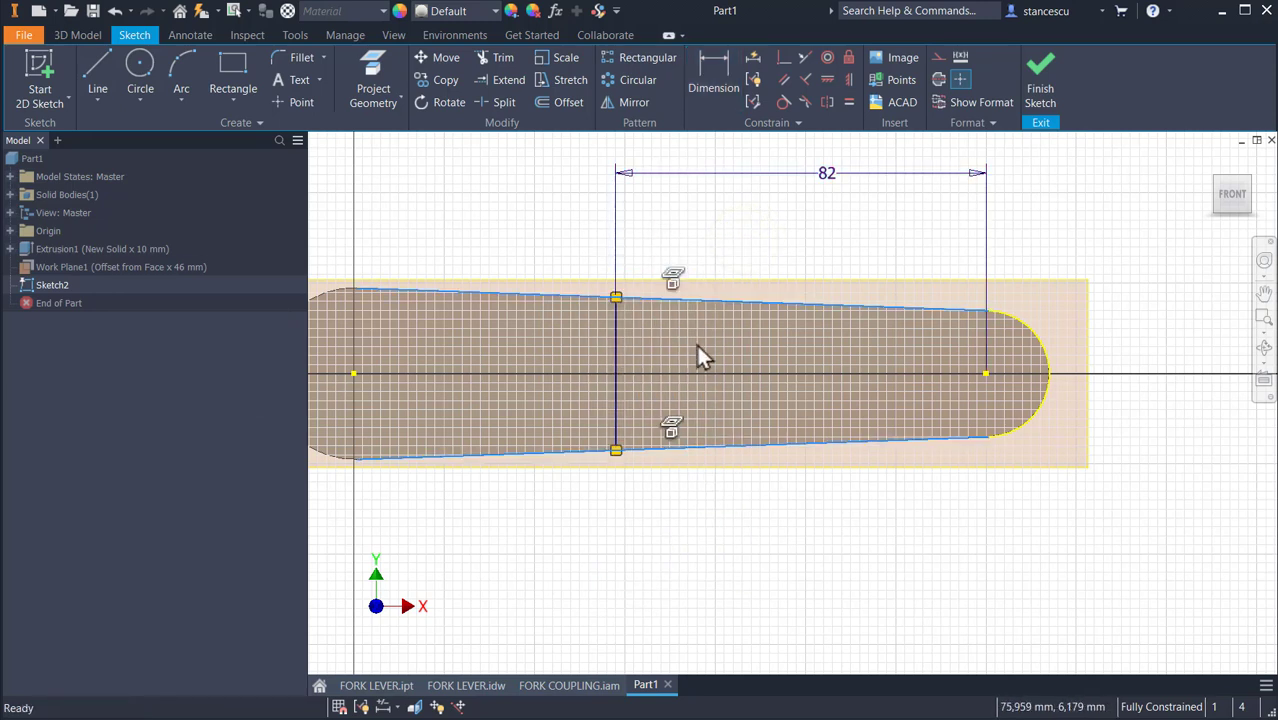
{"action": "left_click", "coordinate": [936, 60]}
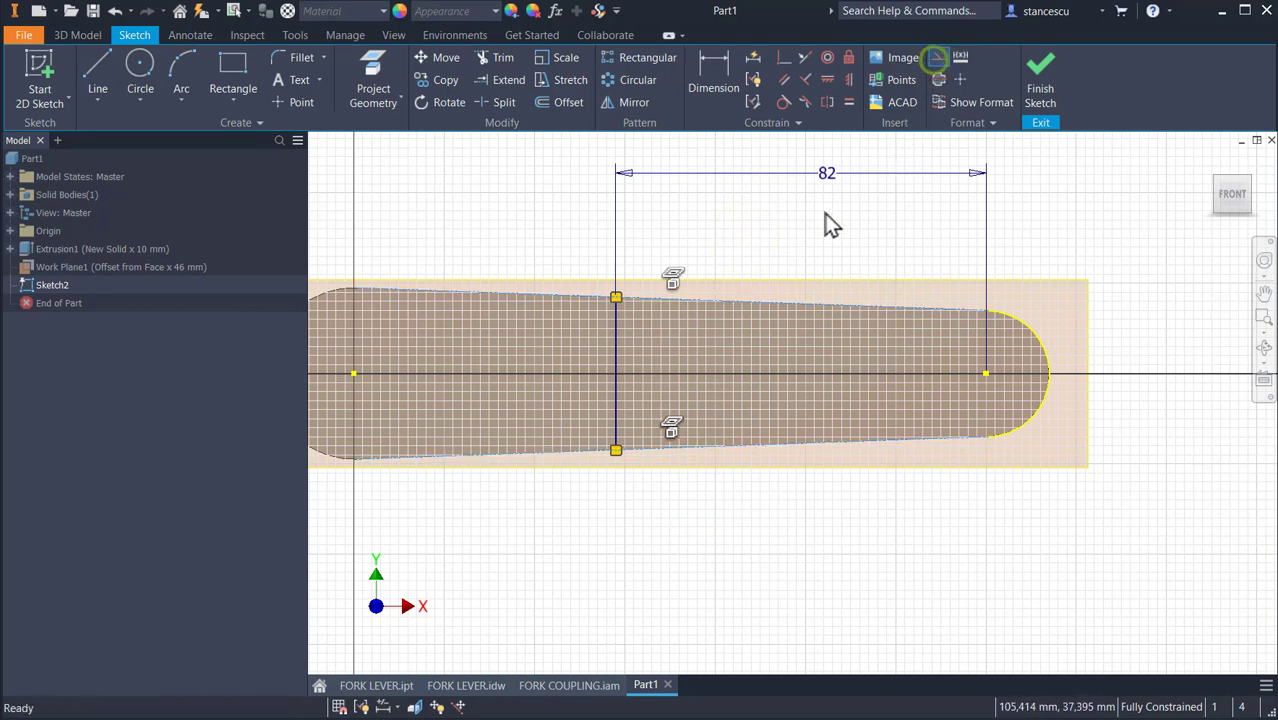
{"action": "left_click", "coordinate": [96, 70]}
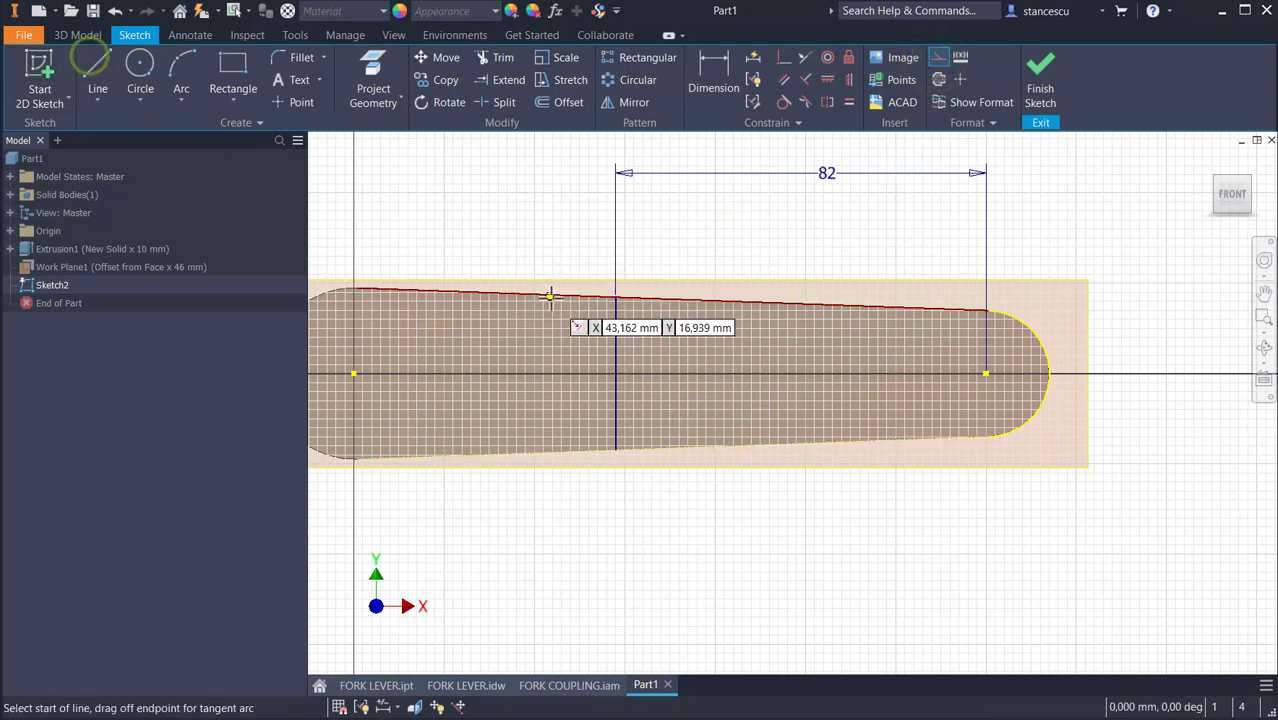
{"action": "left_click", "coordinate": [615, 297]}
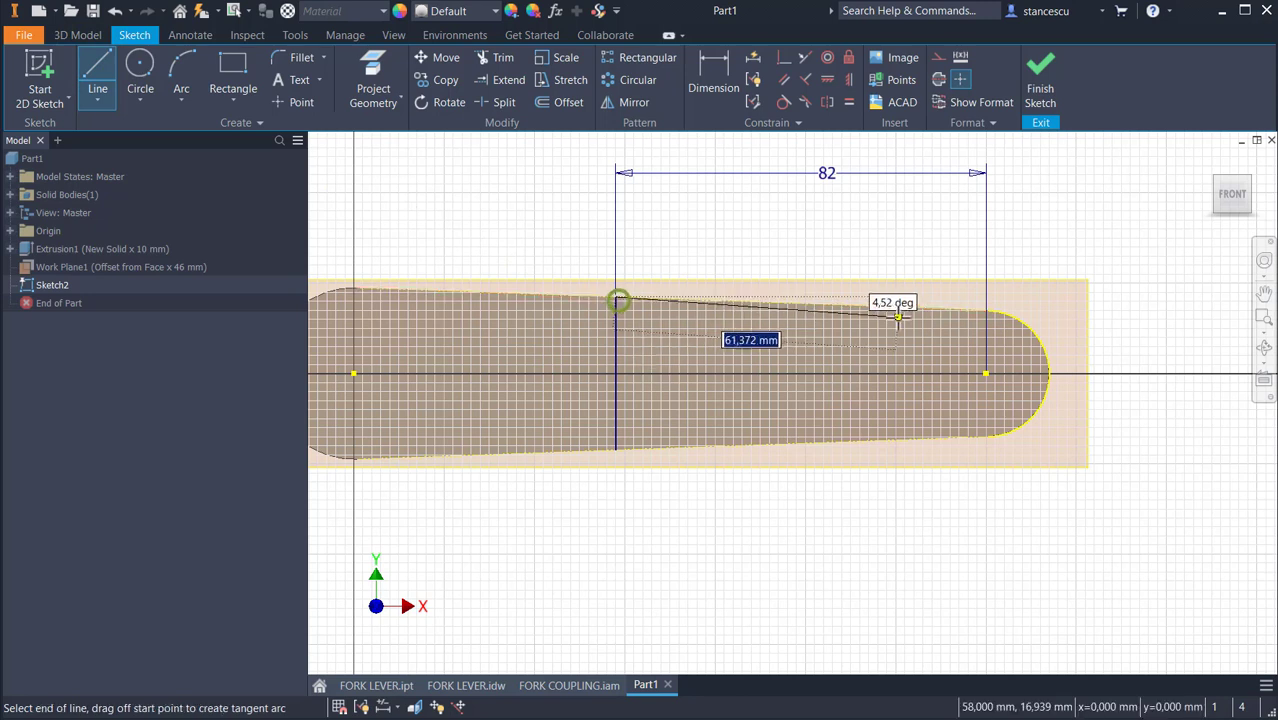
{"action": "double_click", "coordinate": [988, 311]}
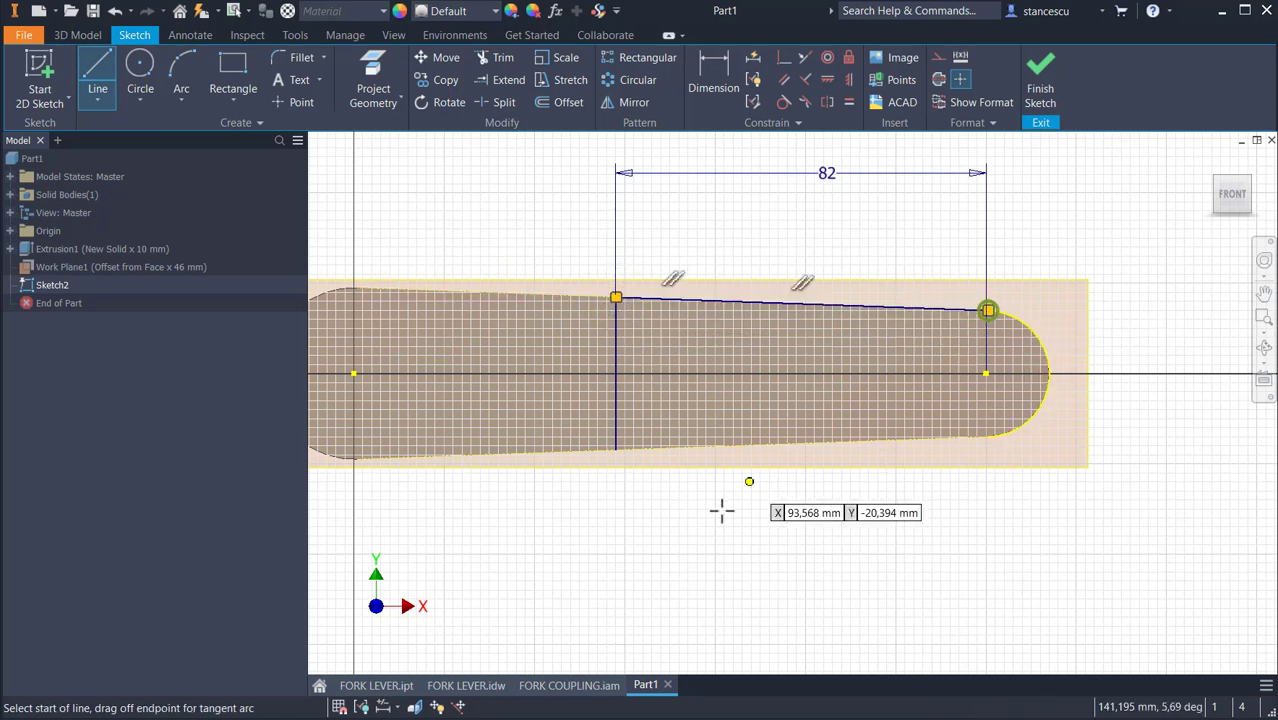
{"action": "left_click", "coordinate": [615, 449]}
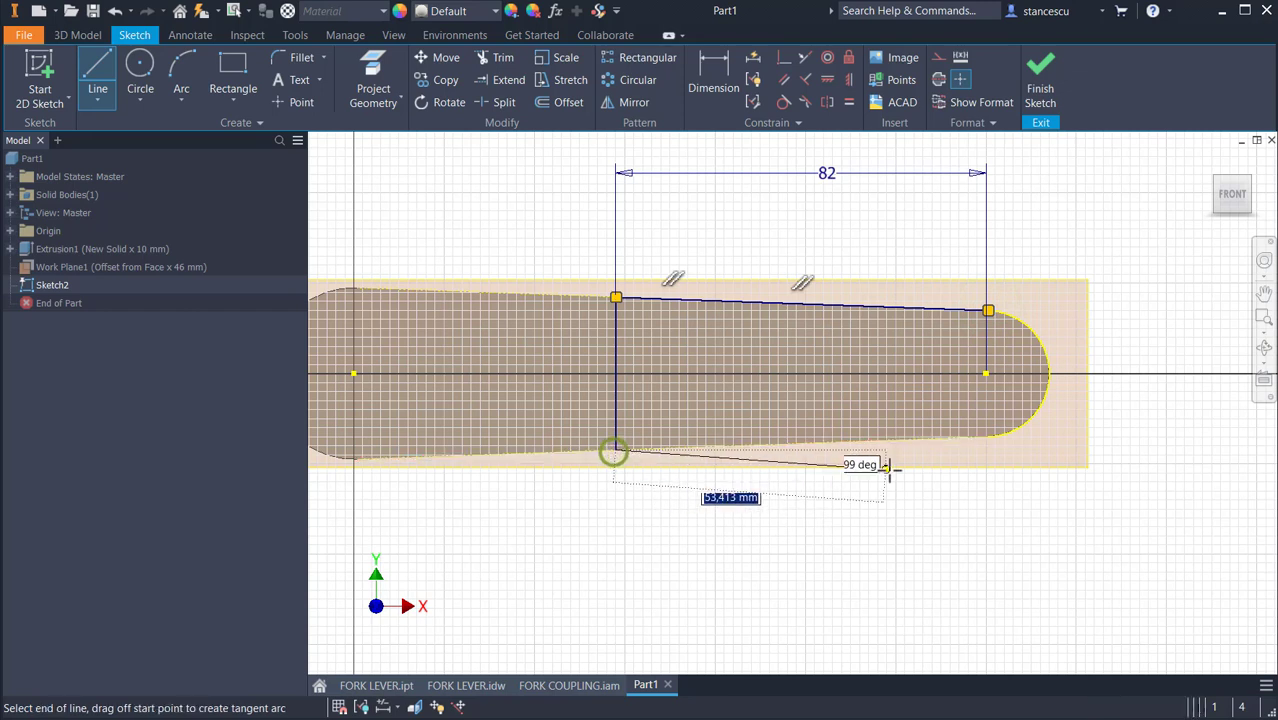
{"action": "double_click", "coordinate": [988, 436]}
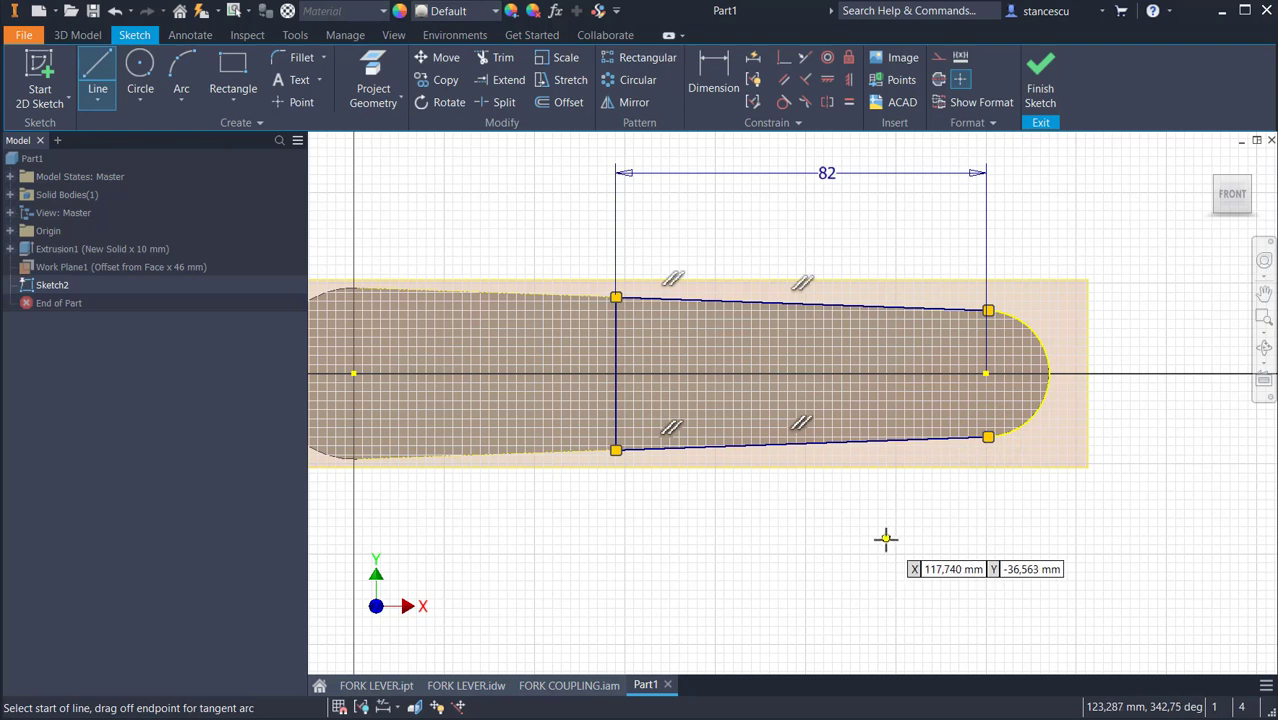
- Leave the Line command and undo the traced lines and the construction conversion of the two projected edges
{"action": "key", "text": "Escape"}
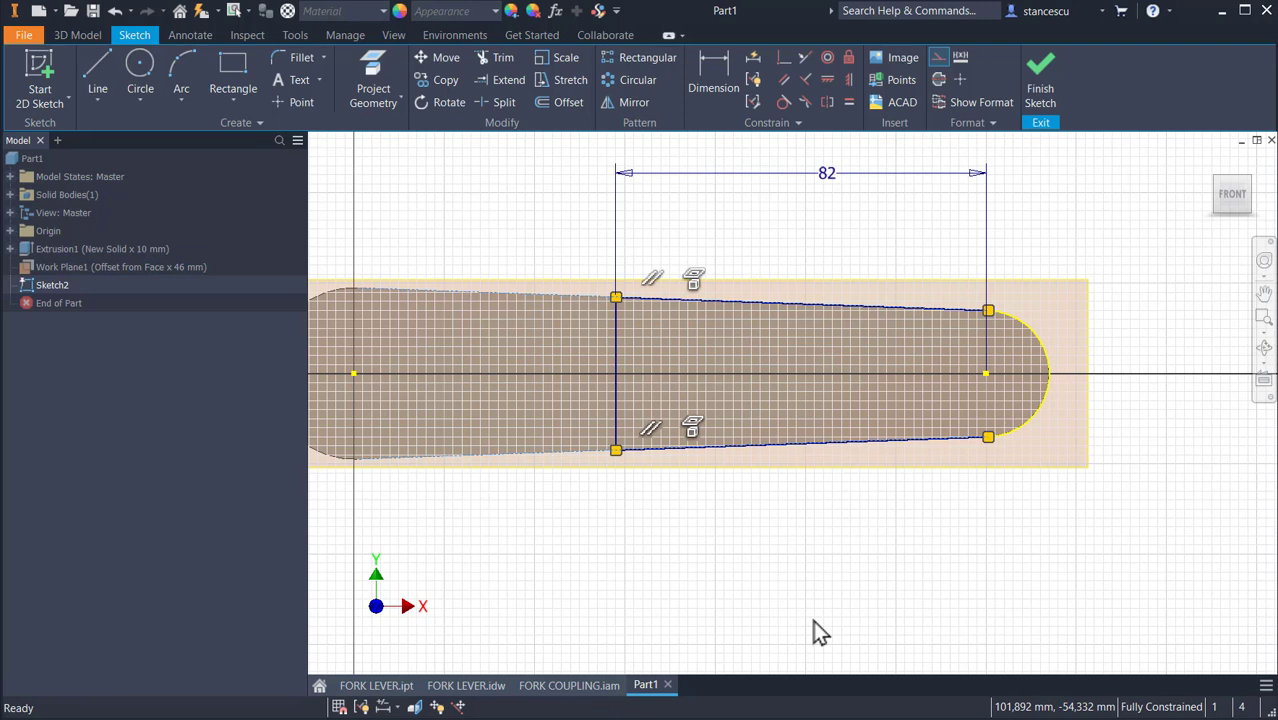
{"action": "key", "text": "ctrl+z"}
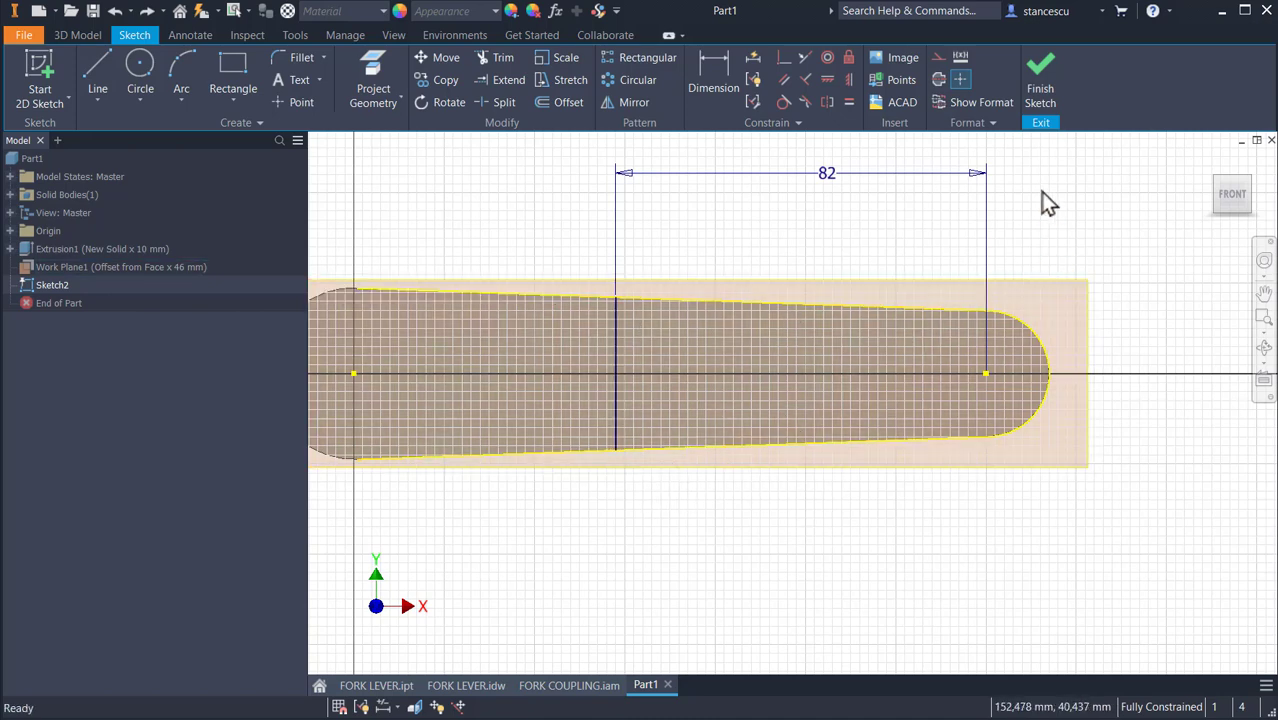
- Finish the sketch and extrude the closed fork arm profile 10 mm away from the base arm as a join
{"action": "left_click", "coordinate": [1041, 72]}
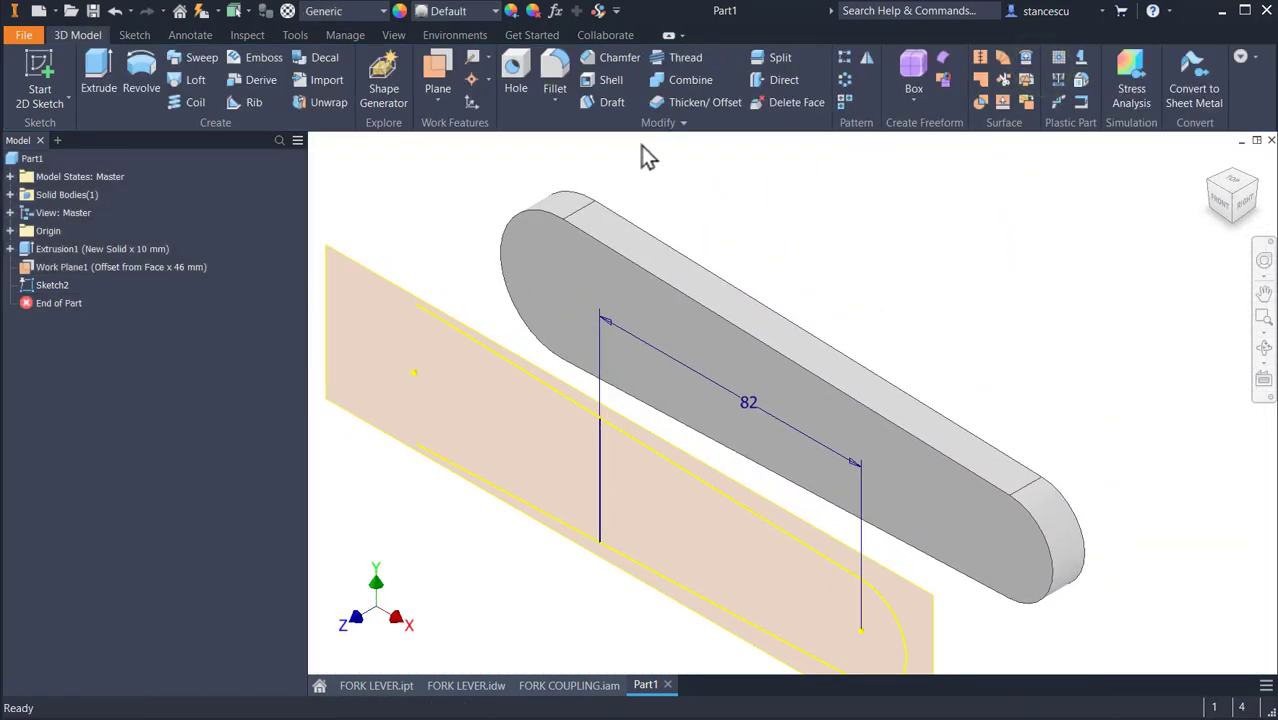
{"action": "left_click", "coordinate": [96, 72]}
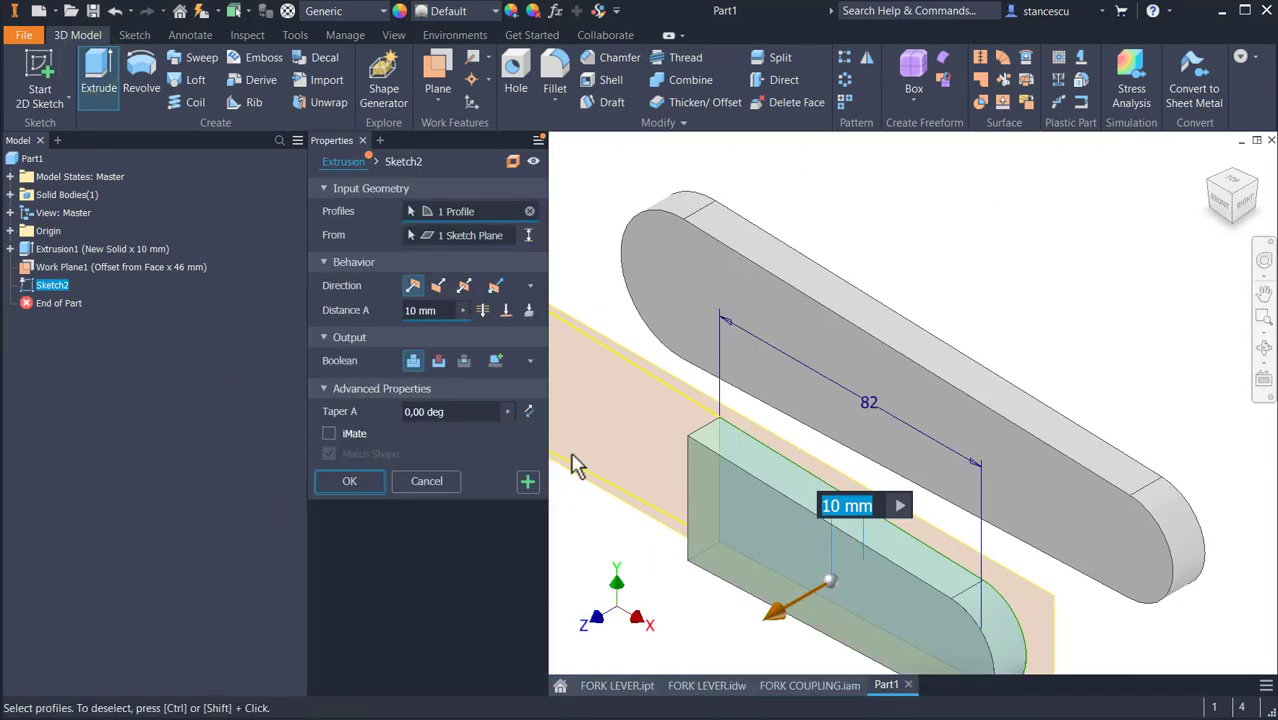
{"action": "mouse_move", "coordinate": [582, 451]}
{"action": "middle_mouse_down"}
{"action": "mouse_move", "coordinate": [870, 425]}
{"action": "mouse_move", "coordinate": [602, 374]}
{"action": "middle_mouse_up"}
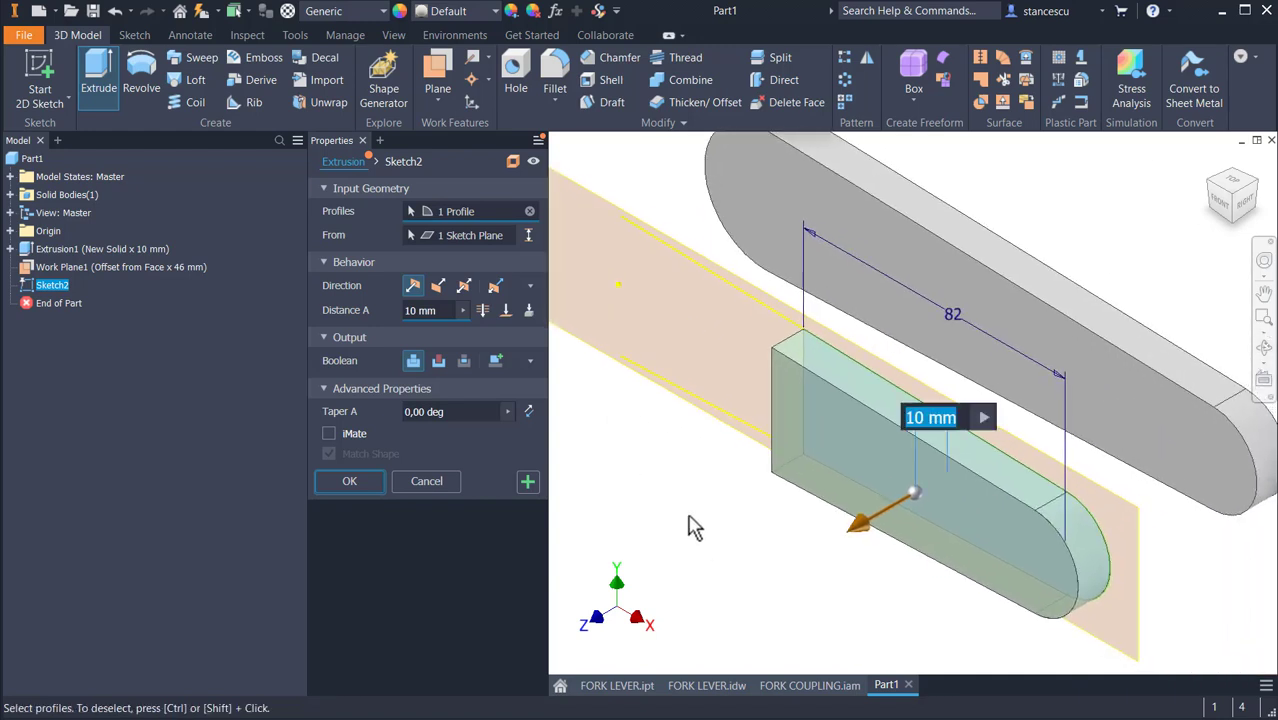
{"action": "middle_click_drag", "start_coordinate": [672, 390], "coordinate": [760, 456]}
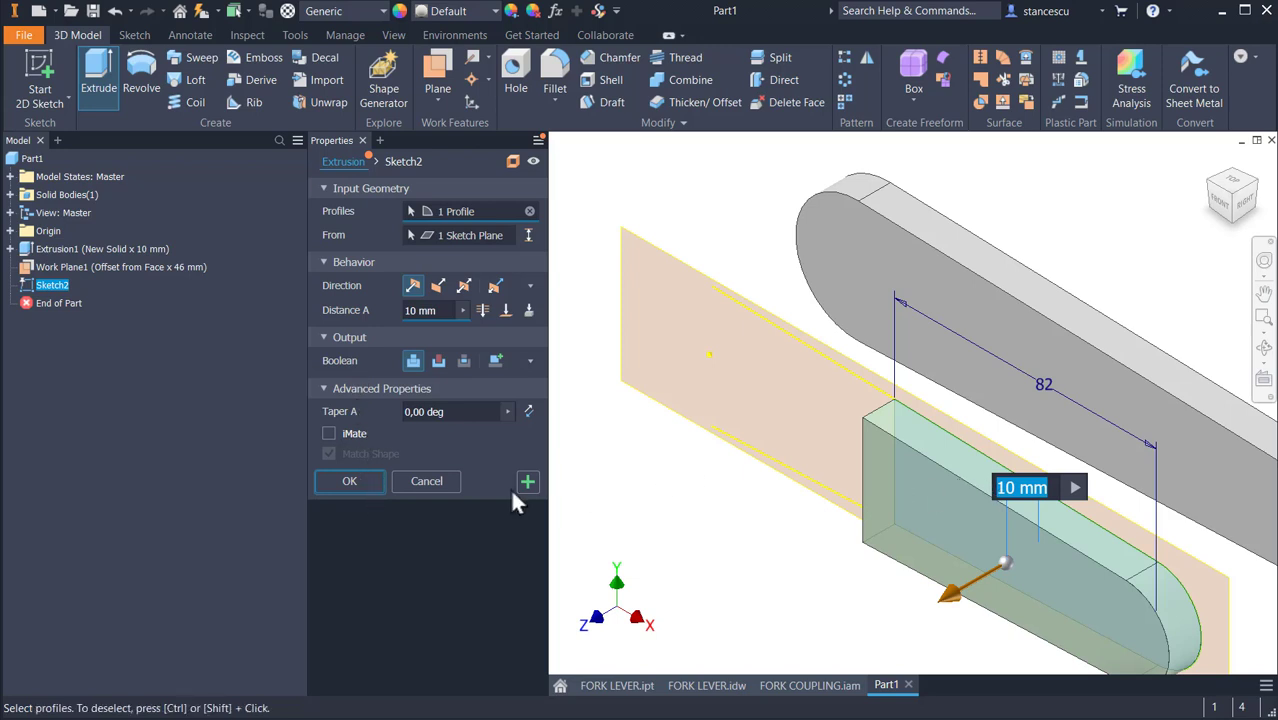
{"action": "left_click", "coordinate": [352, 481]}
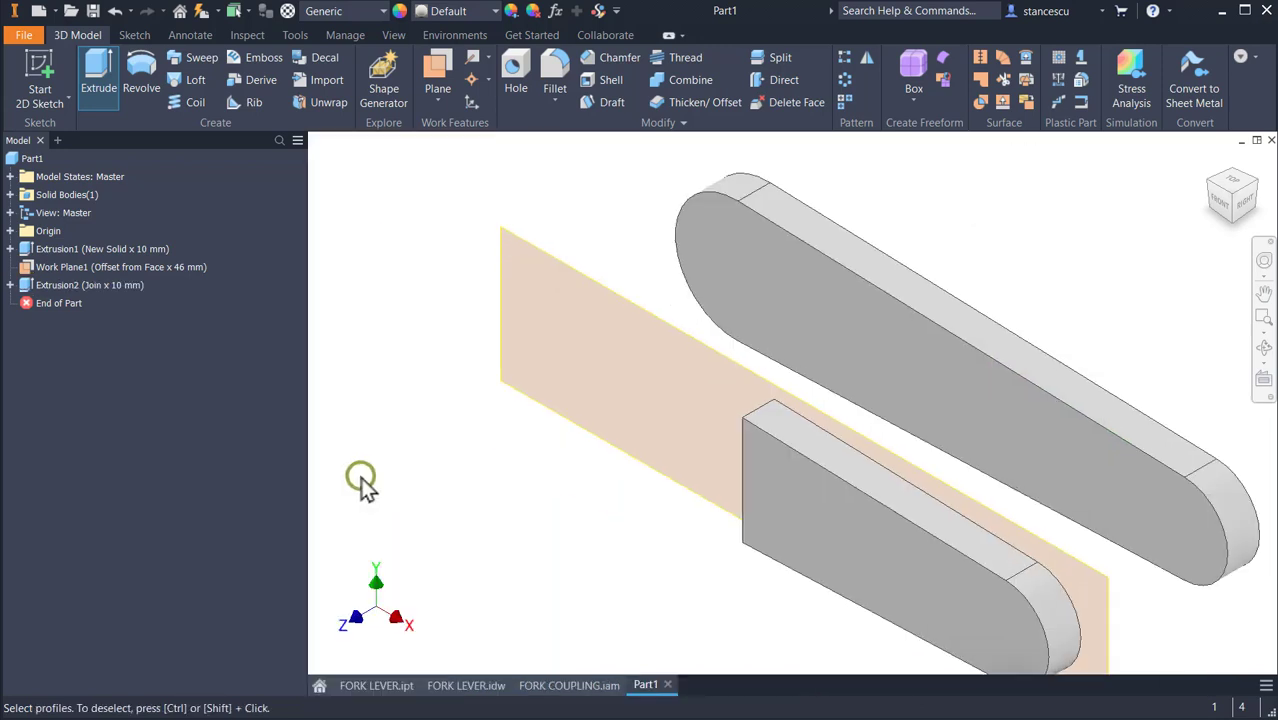
- Hide the 46 mm offset work plane
{"action": "left_click", "coordinate": [595, 292]}
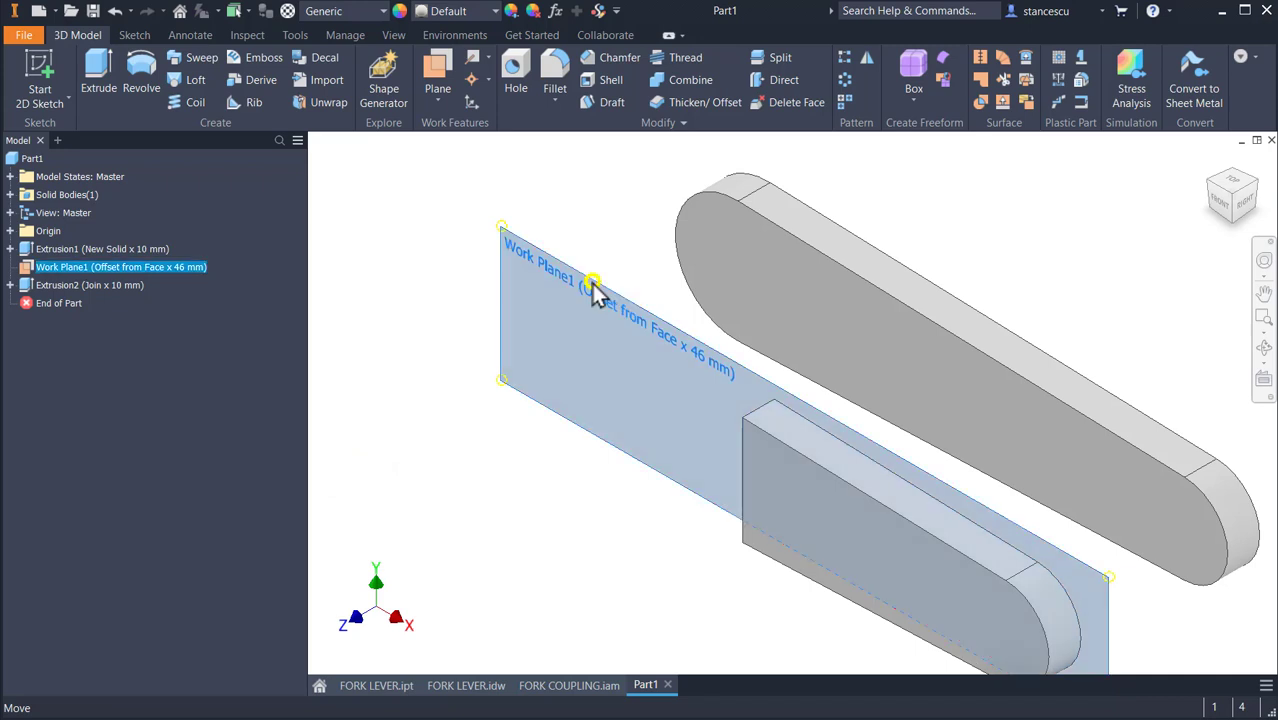
{"action": "right_click", "coordinate": [595, 290]}
{"action": "key", "text": "Escape"}
{"action": "right_click_drag", "start_coordinate": [628, 314], "coordinate": [550, 402]}
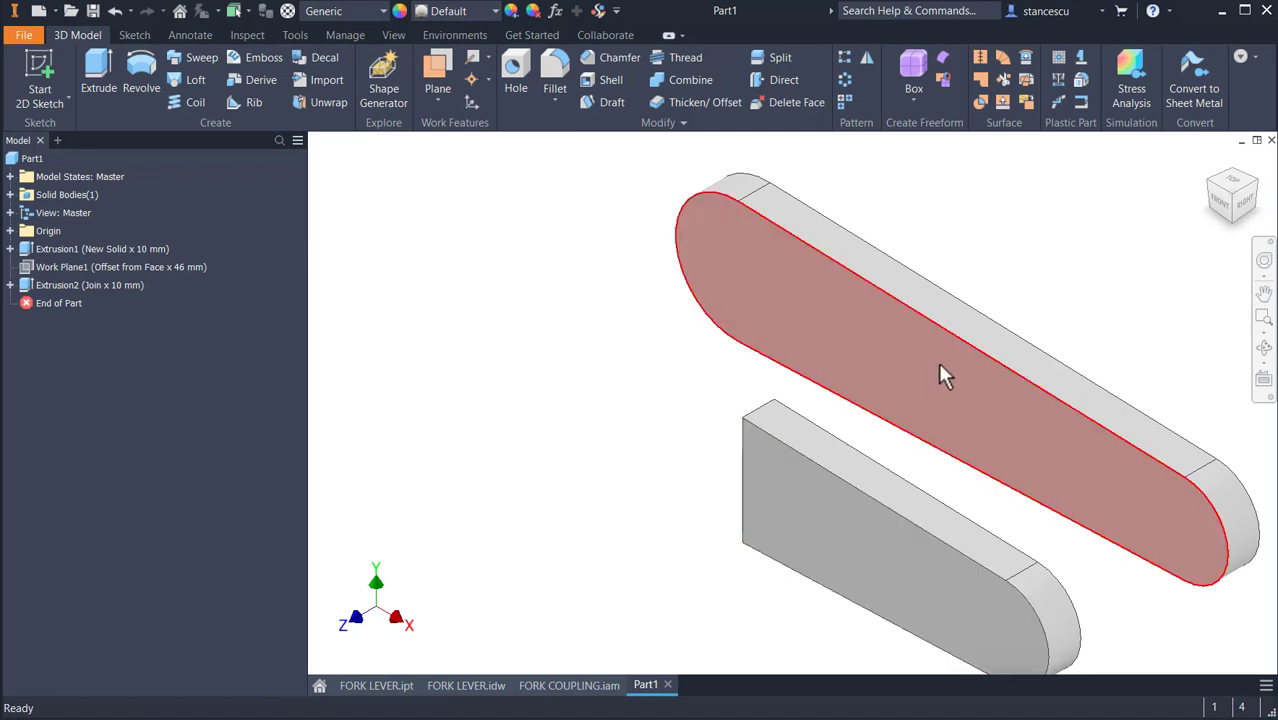
- Start a sketch on the second fork arm's front face and draw a vertical line between its edges, about 12.5 mm from its straight end
{"action": "left_click", "coordinate": [827, 493]}
{"action": "left_click", "coordinate": [938, 487]}
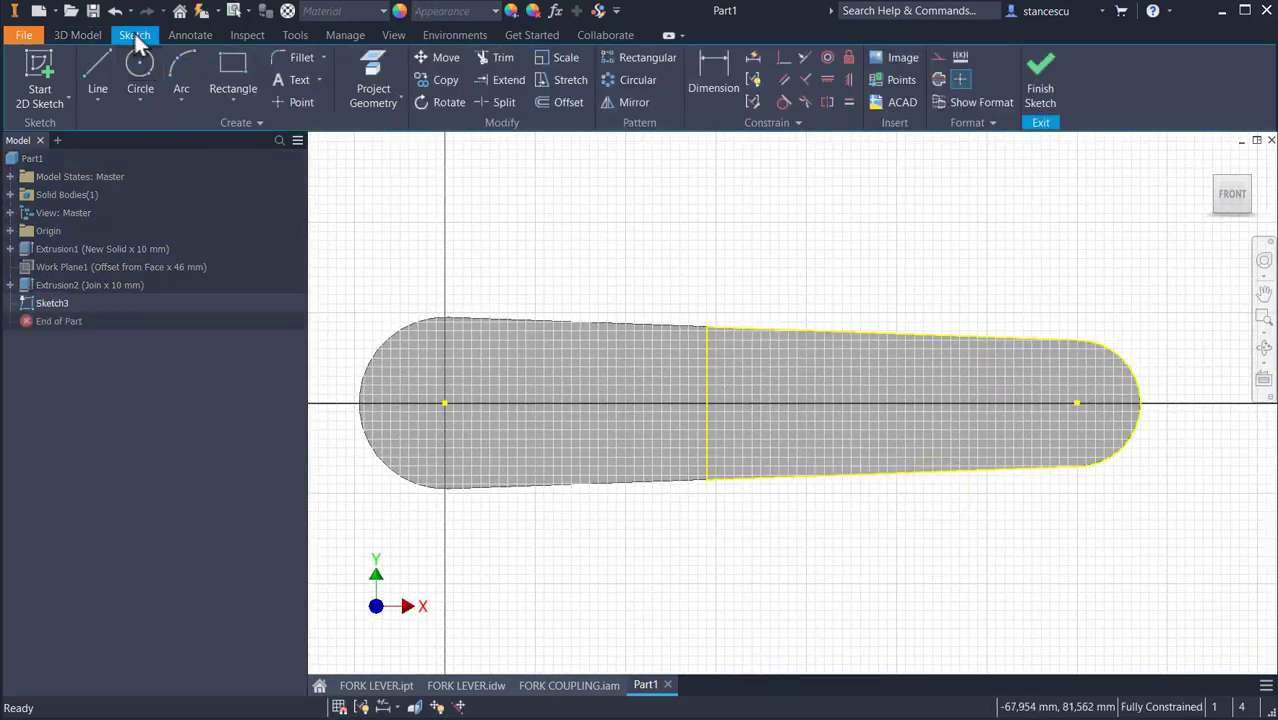
{"action": "left_click", "coordinate": [95, 65]}
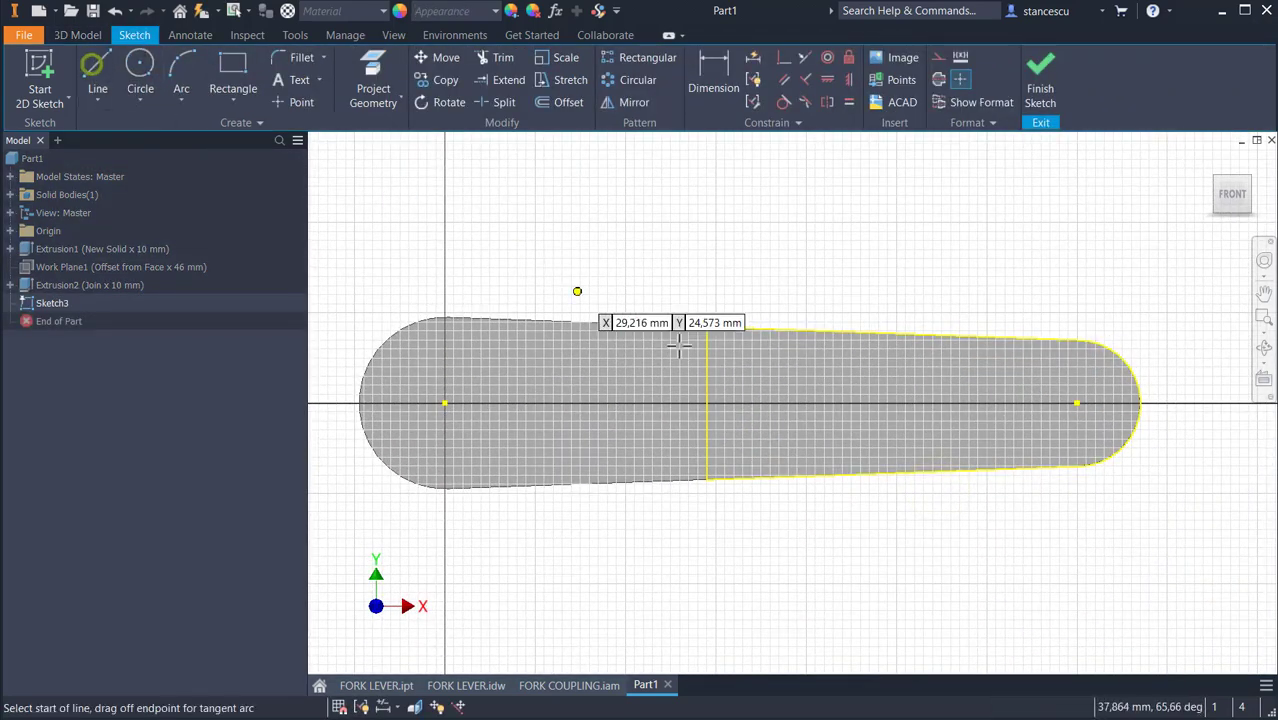
{"action": "left_click", "coordinate": [763, 330]}
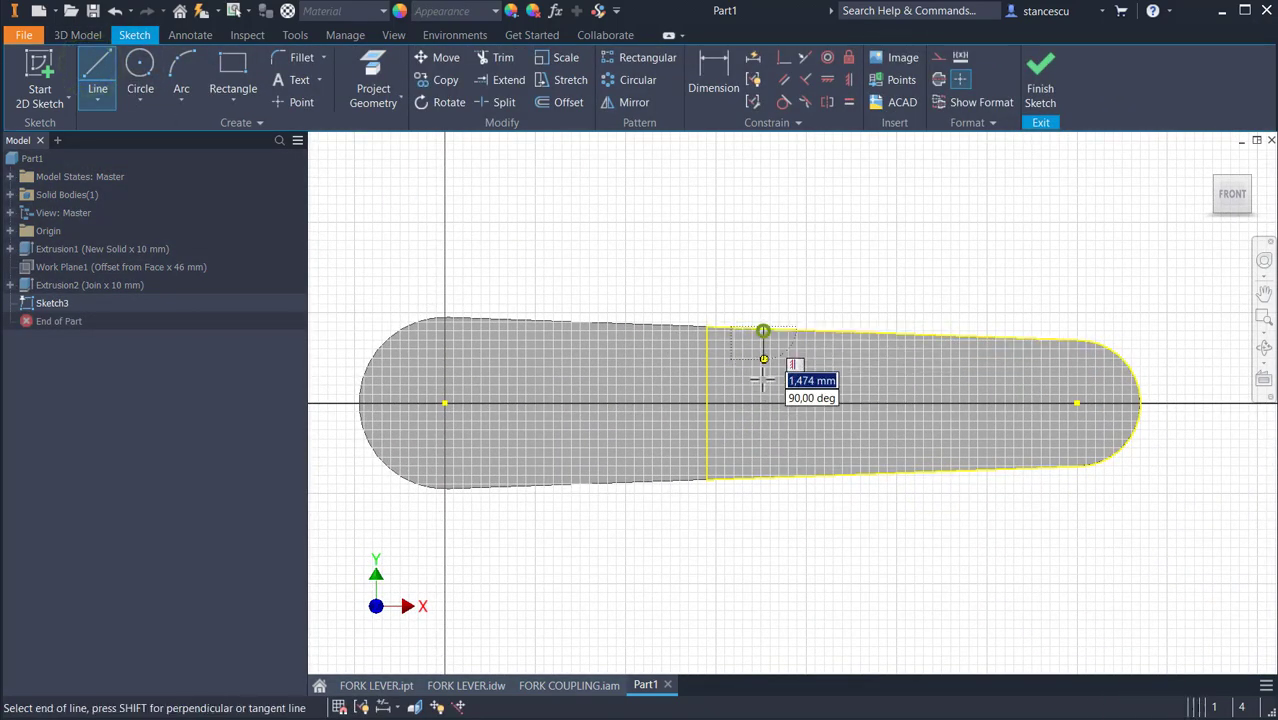
{"action": "double_click", "coordinate": [763, 478]}
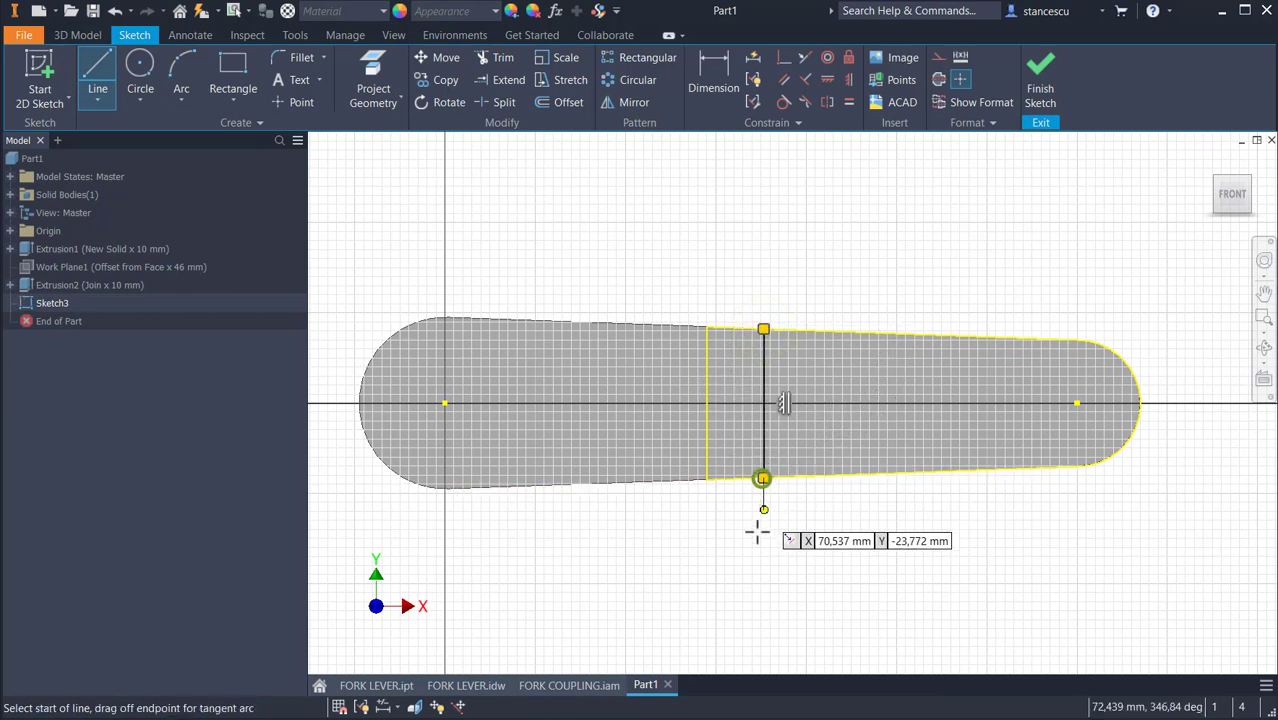
- Dimension the distance between the arm's straight end edge and the vertical line and set it to 10 mm
{"action": "left_click", "coordinate": [714, 70]}
{"action": "left_click", "coordinate": [709, 357]}
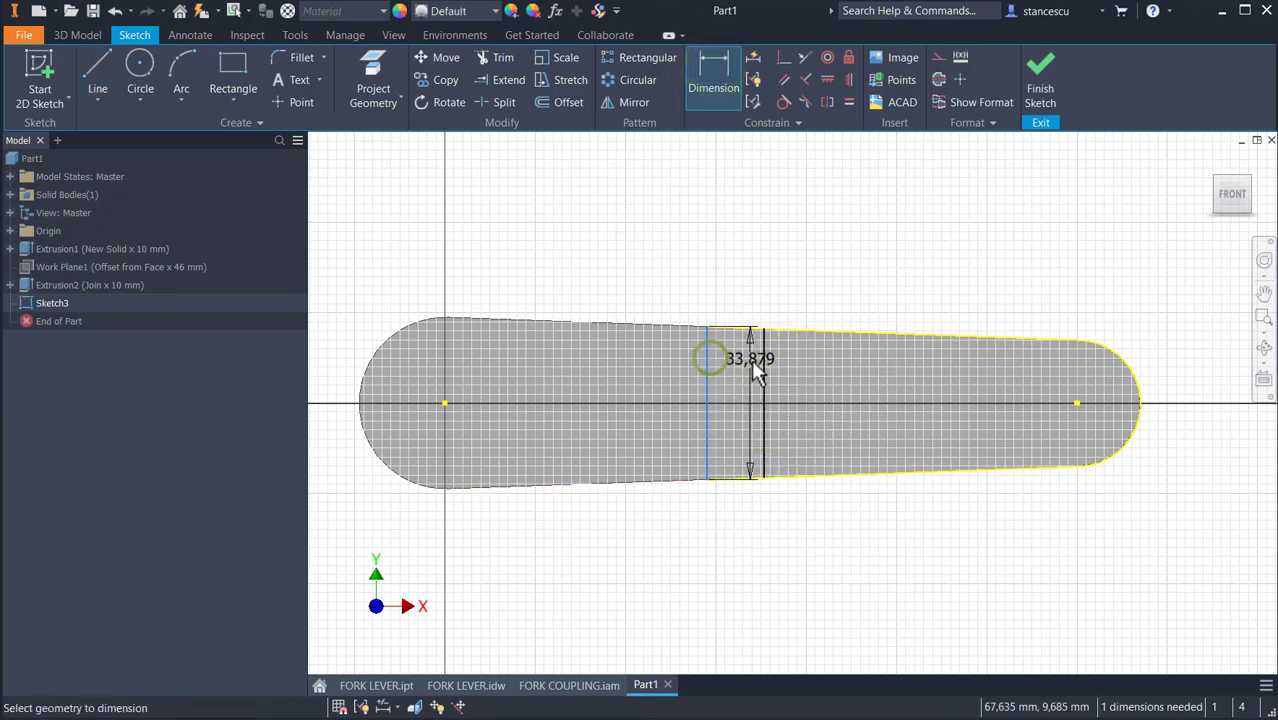
{"action": "left_click", "coordinate": [762, 373]}
{"action": "left_click", "coordinate": [740, 262]}
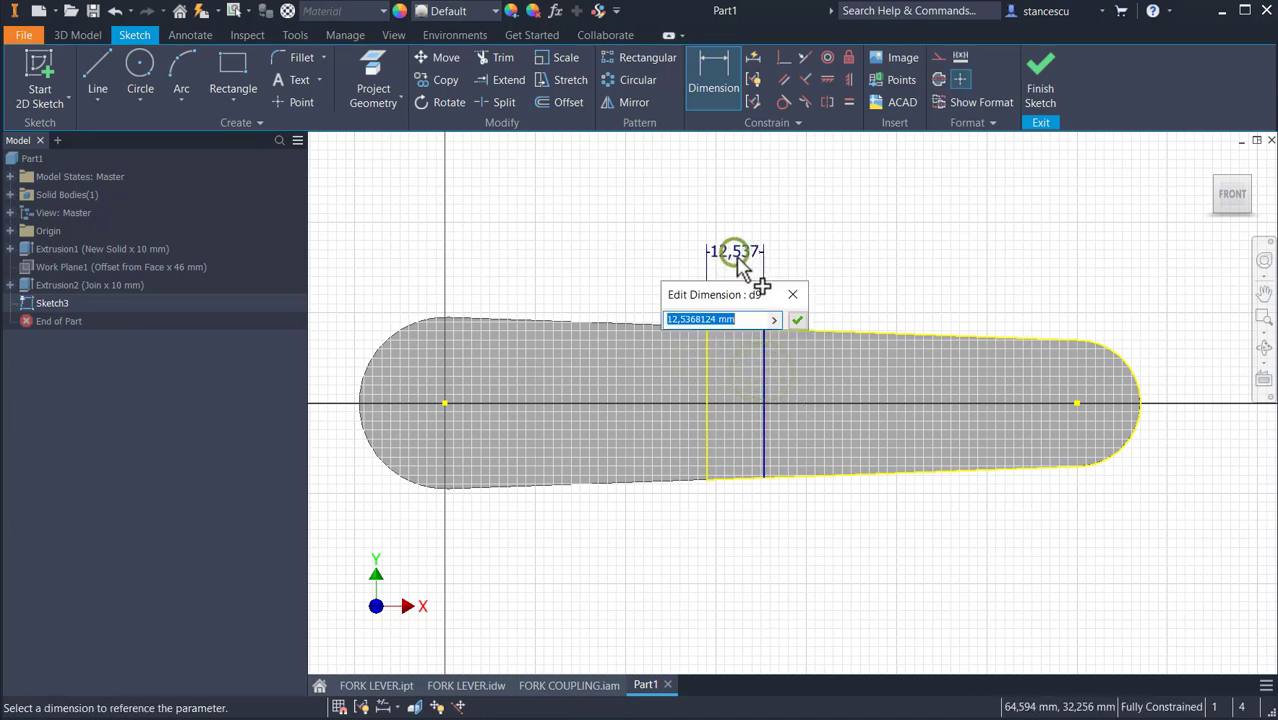
{"action": "type", "text": "10"}
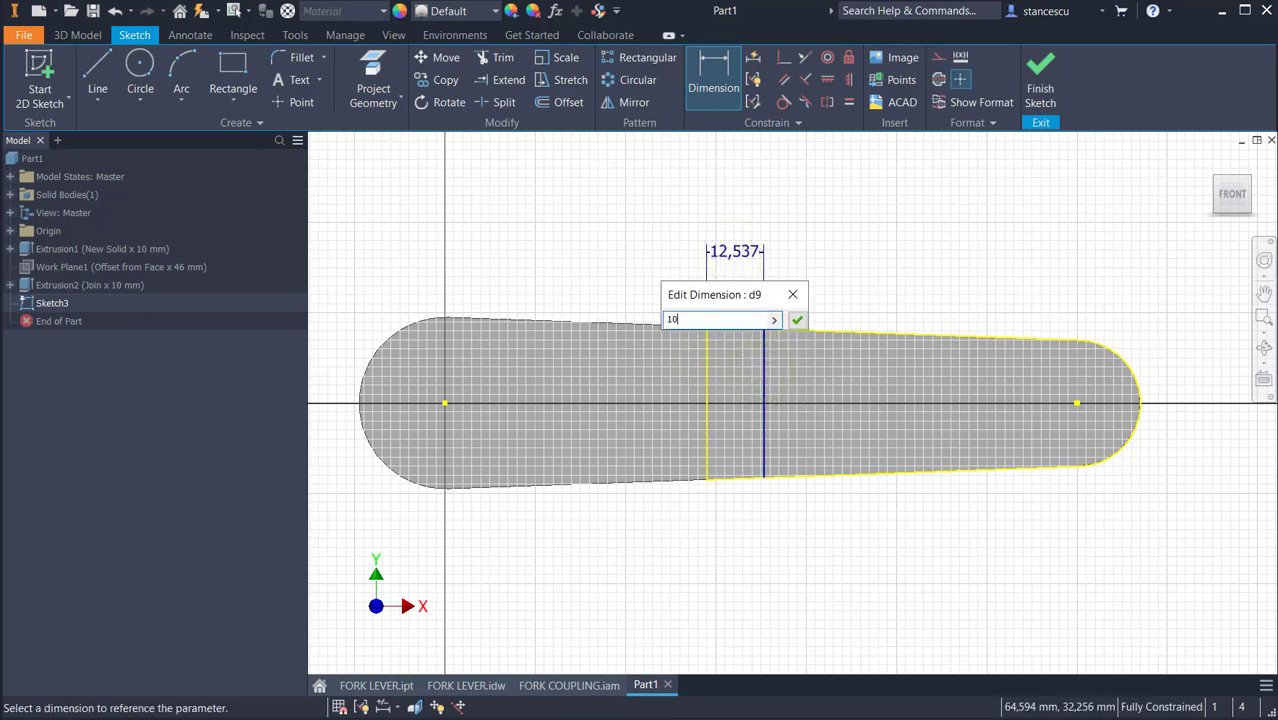
{"action": "key", "text": "Return"}
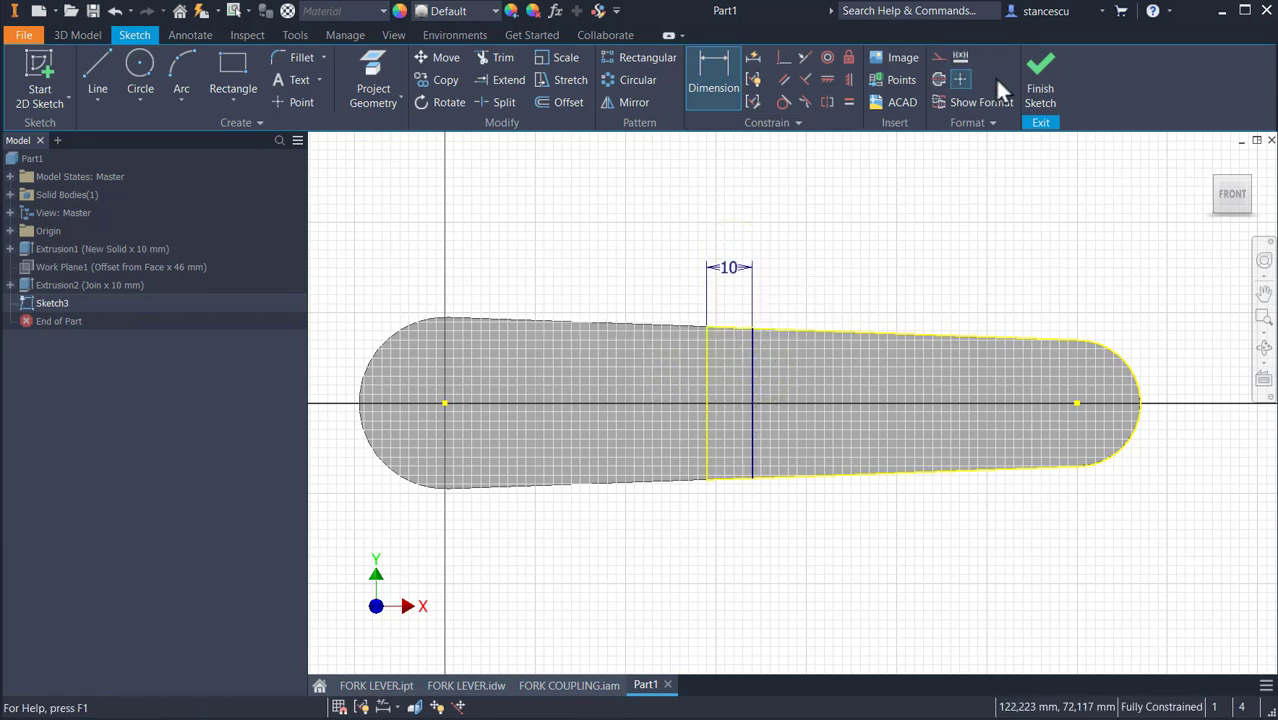
- Finish the sketch and extrude the narrow end strip up to the base arm's facing surface, joined to the body
{"action": "left_click", "coordinate": [1040, 74]}
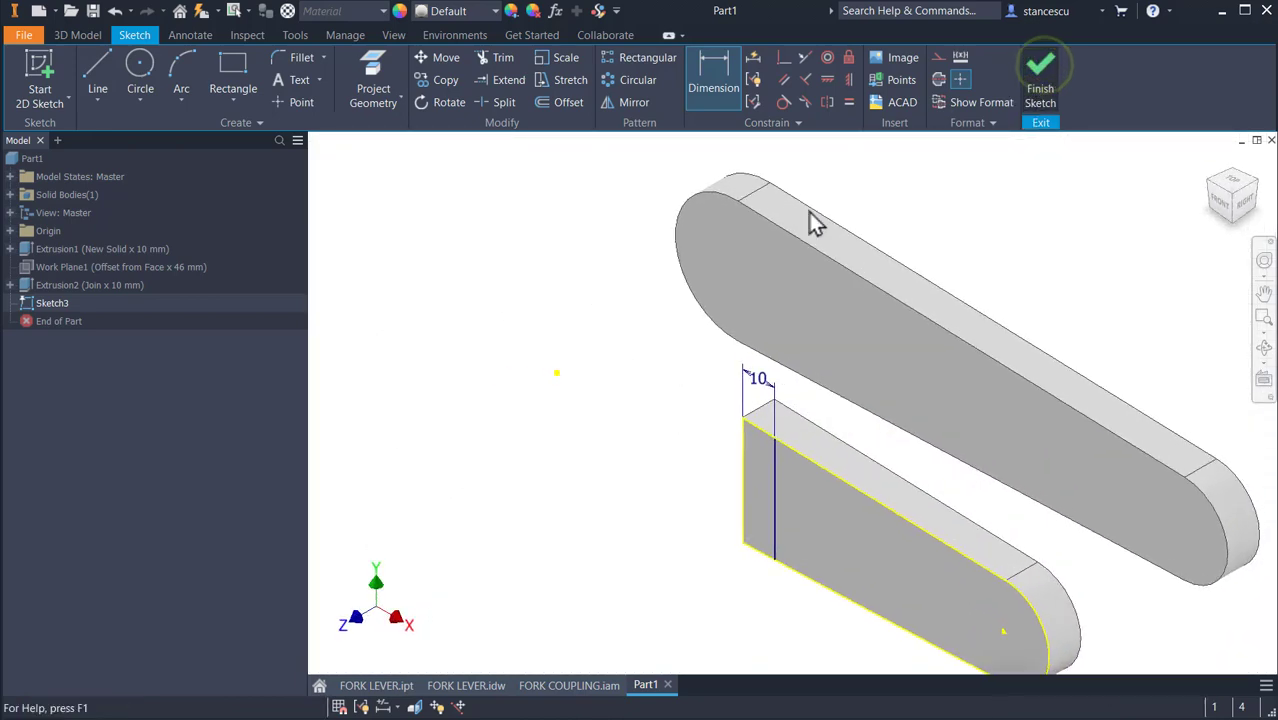
{"action": "left_click", "coordinate": [98, 69]}
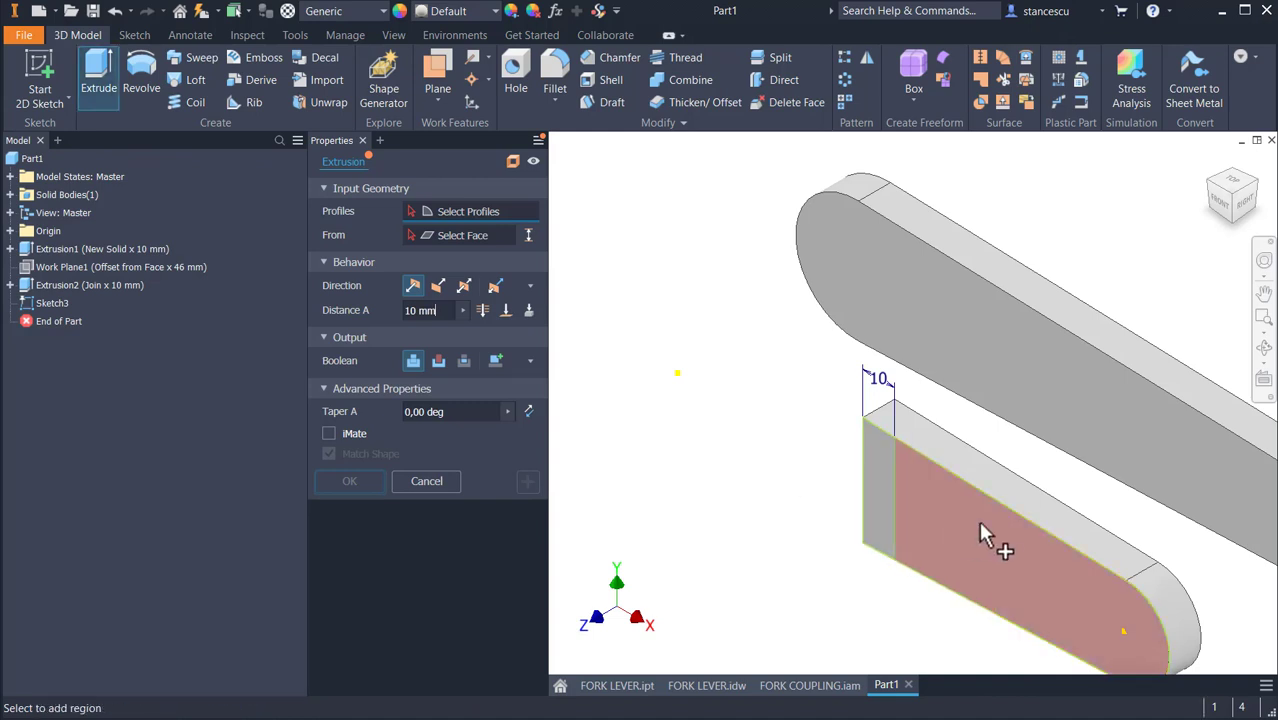
{"action": "left_click", "coordinate": [875, 444]}
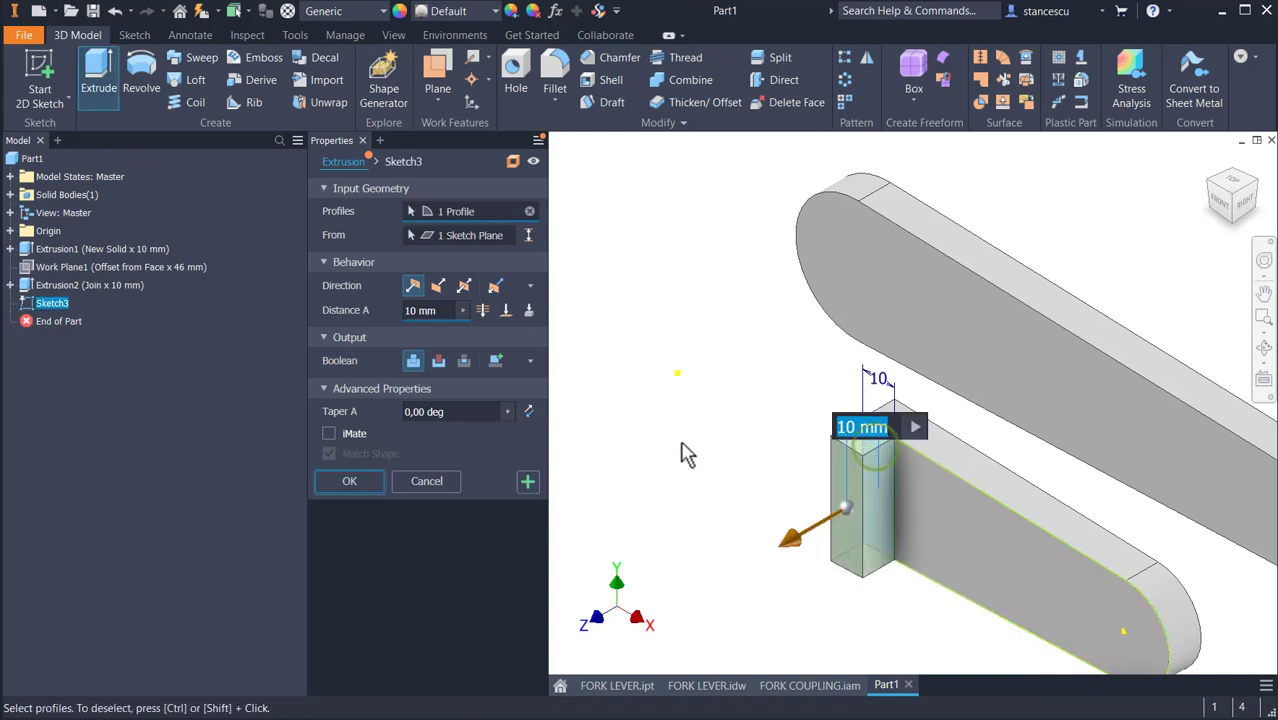
{"action": "left_click", "coordinate": [505, 310]}
{"action": "left_click", "coordinate": [1008, 333]}
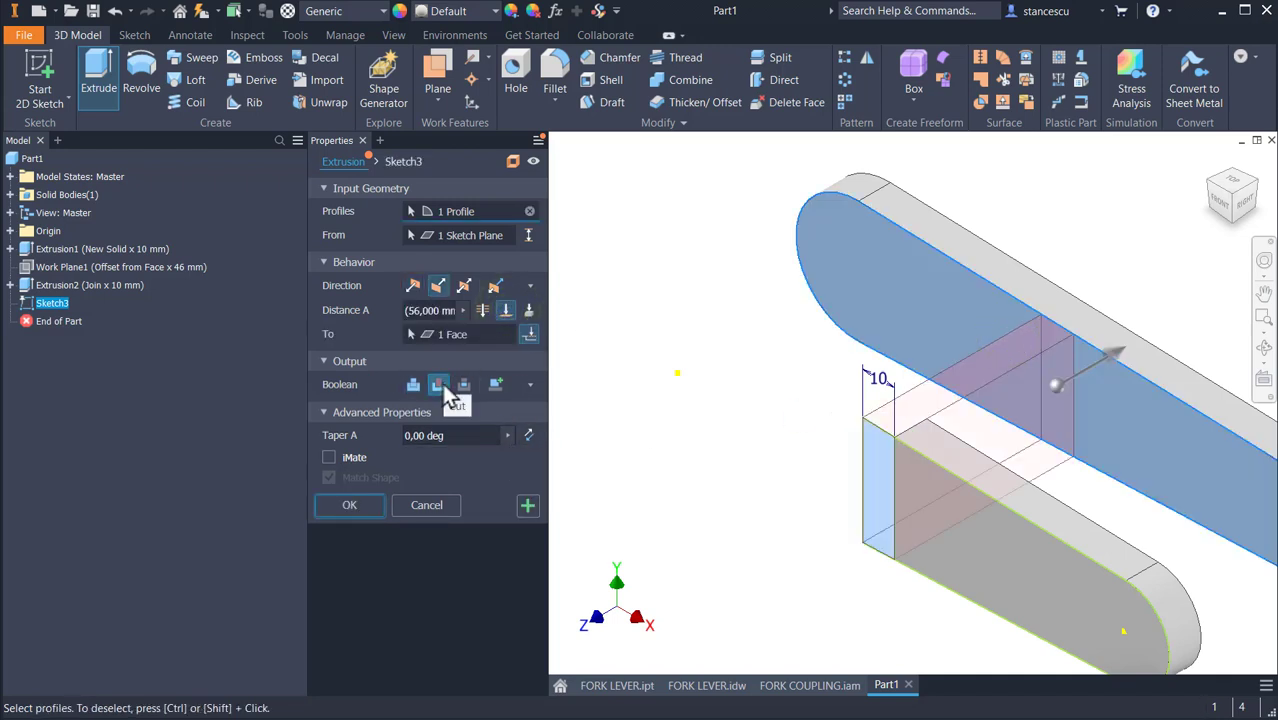
{"action": "left_click", "coordinate": [413, 386]}
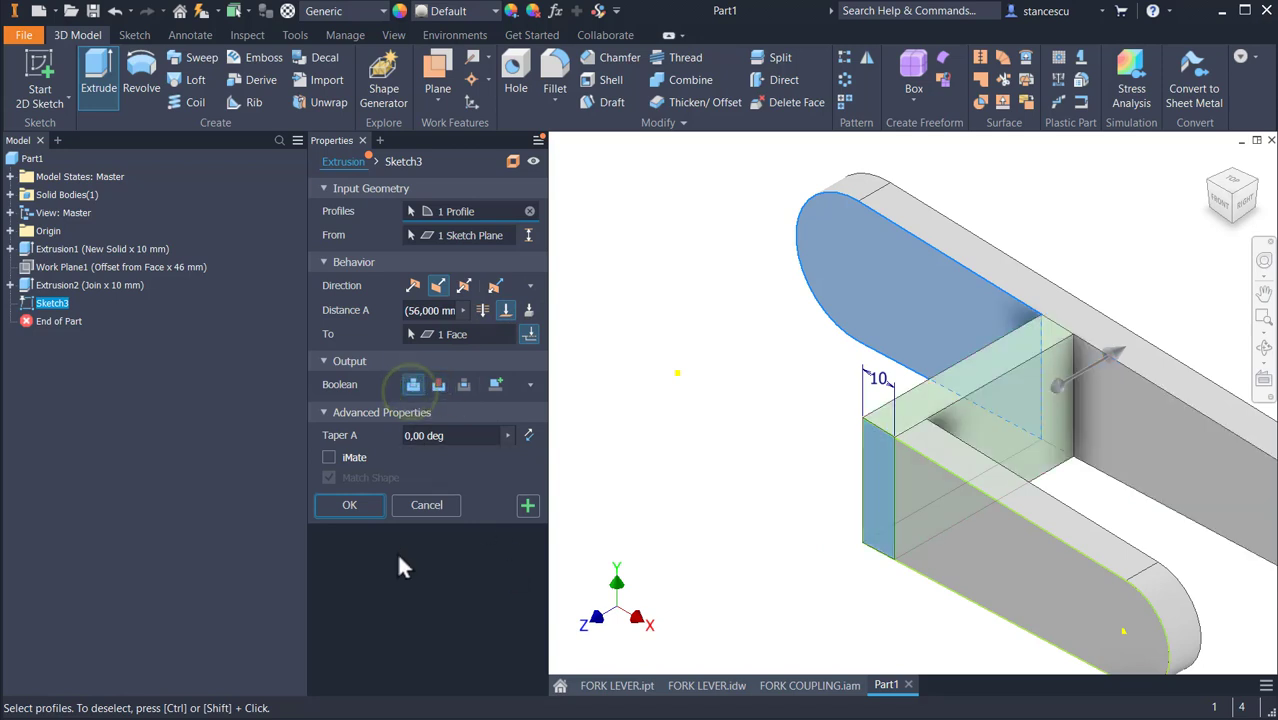
{"action": "left_click", "coordinate": [352, 505]}
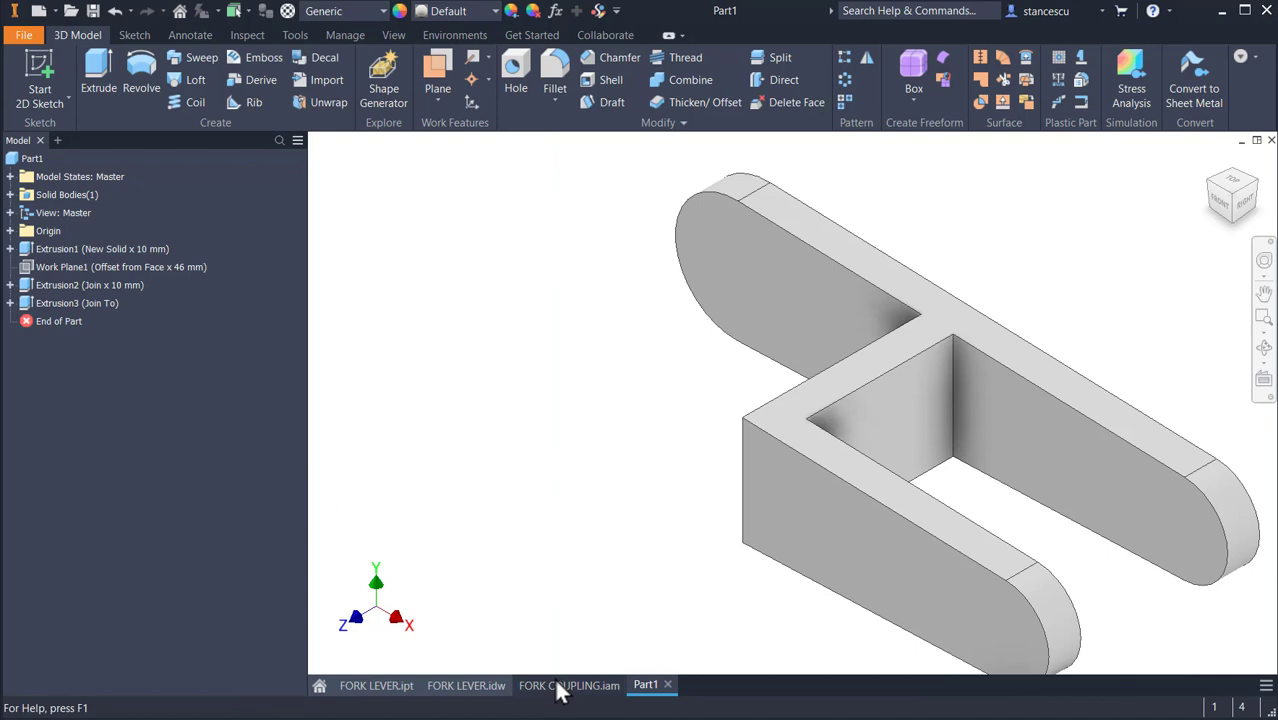
- Following the FORK LEVER.idw drawing, fillet the three inner corner edges of Part1's connecting web to 4 mm and its outer corner edge to 8 mm
{"action": "left_click", "coordinate": [468, 688]}
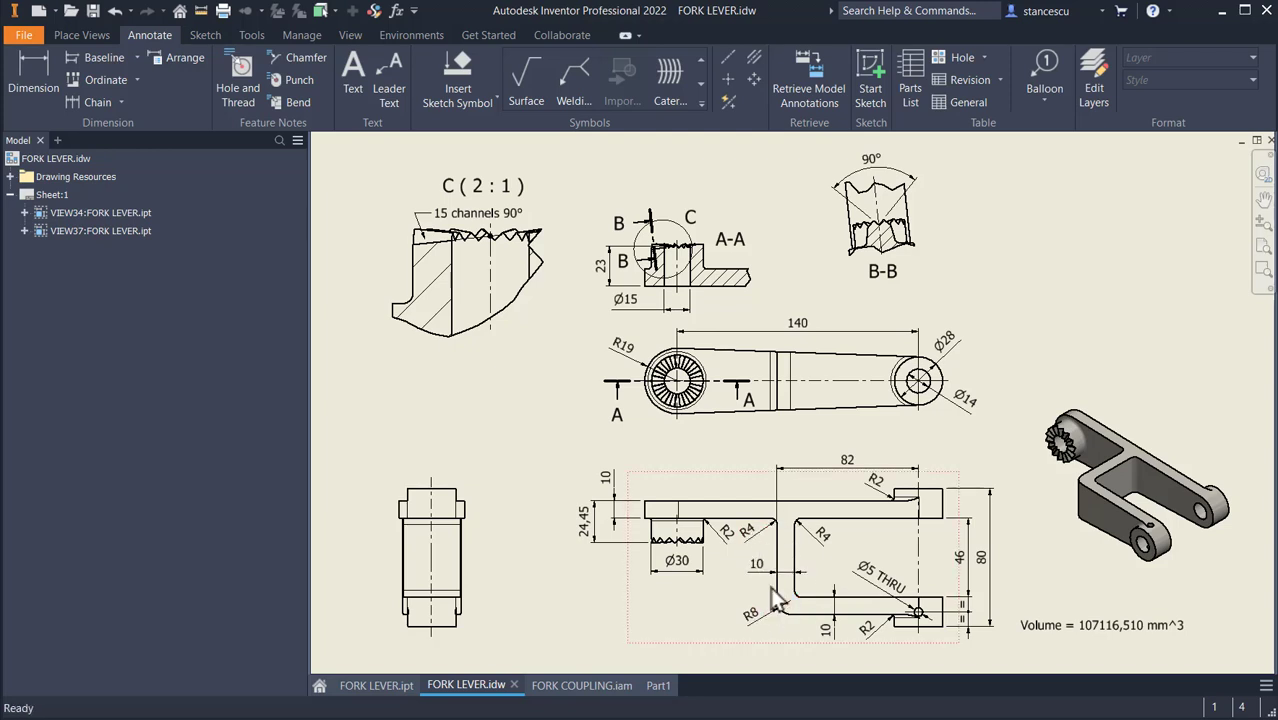
{"action": "left_click", "coordinate": [660, 686]}
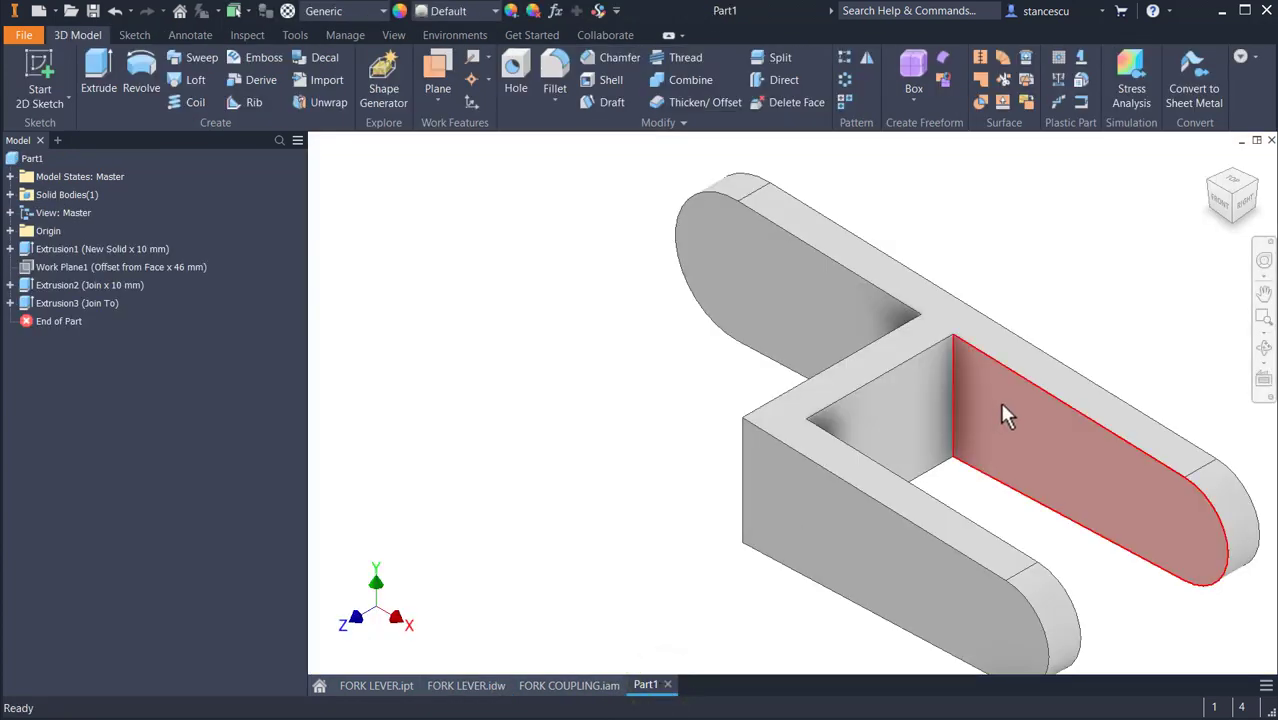
{"action": "left_click", "coordinate": [955, 393]}
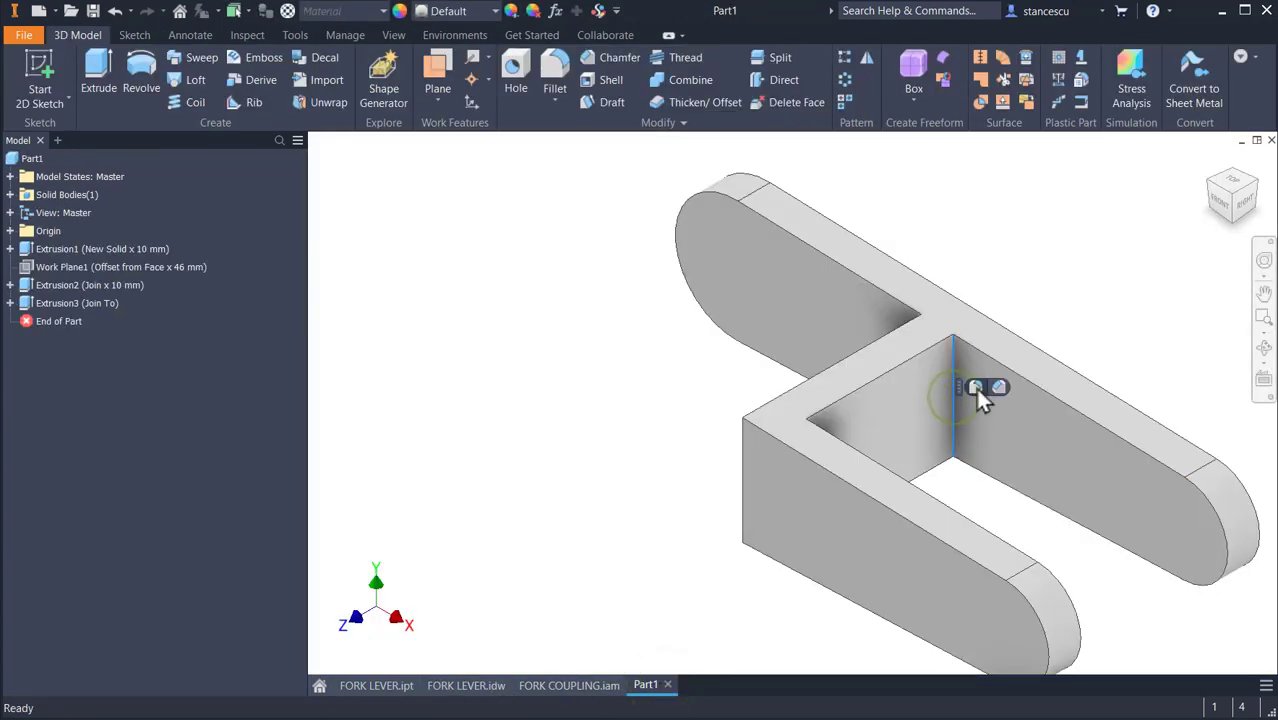
{"action": "left_click", "coordinate": [975, 387]}
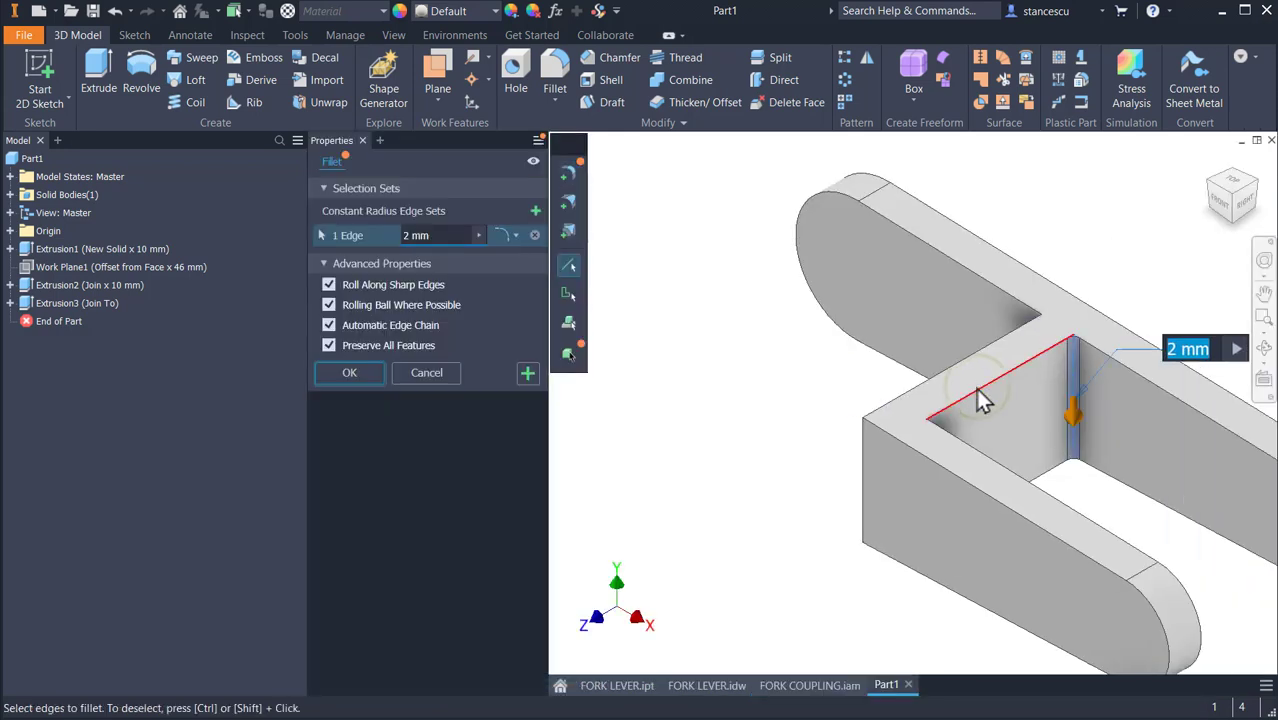
{"action": "type", "text": "4"}
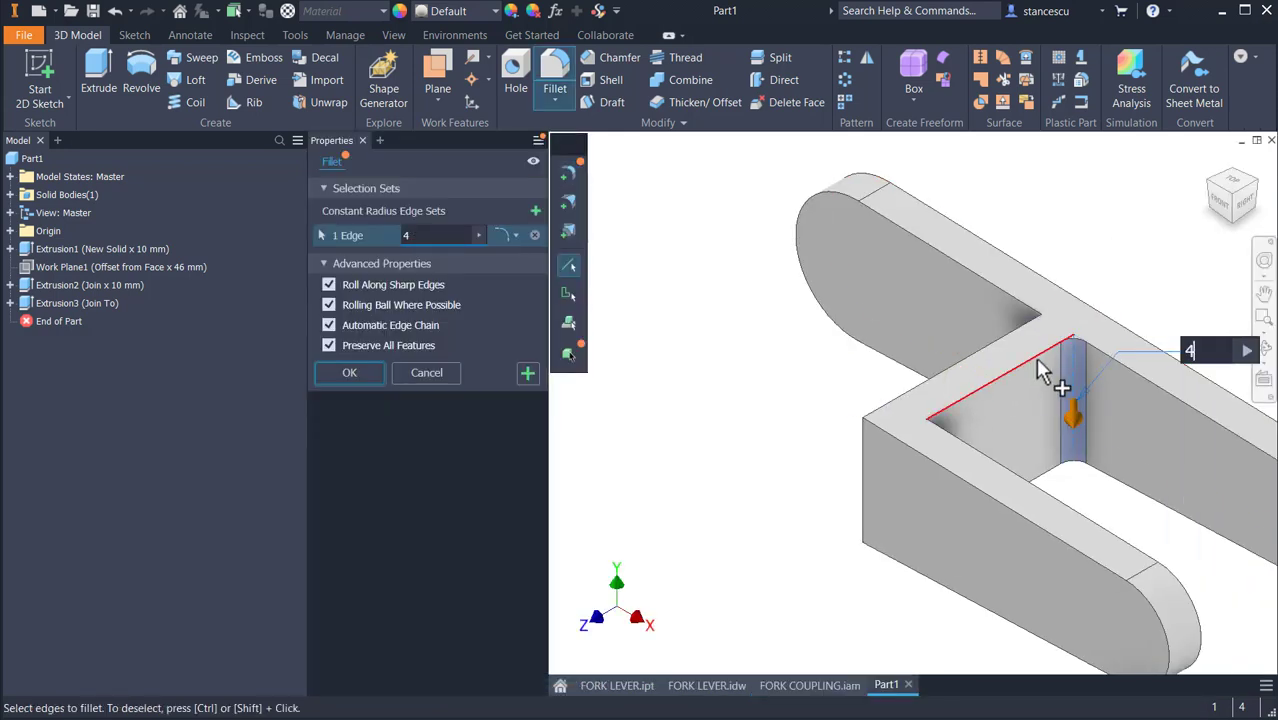
{"action": "left_click", "coordinate": [1039, 334]}
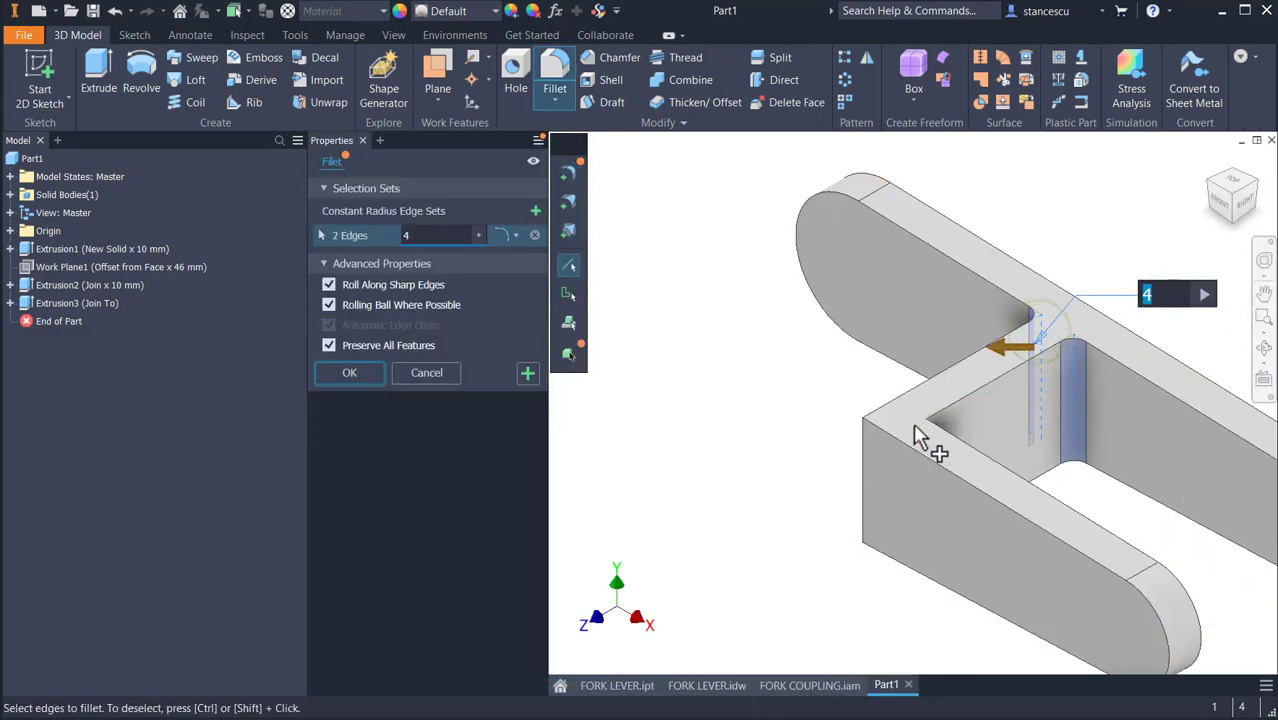
{"action": "left_click", "coordinate": [526, 372]}
{"action": "left_click", "coordinate": [862, 482]}
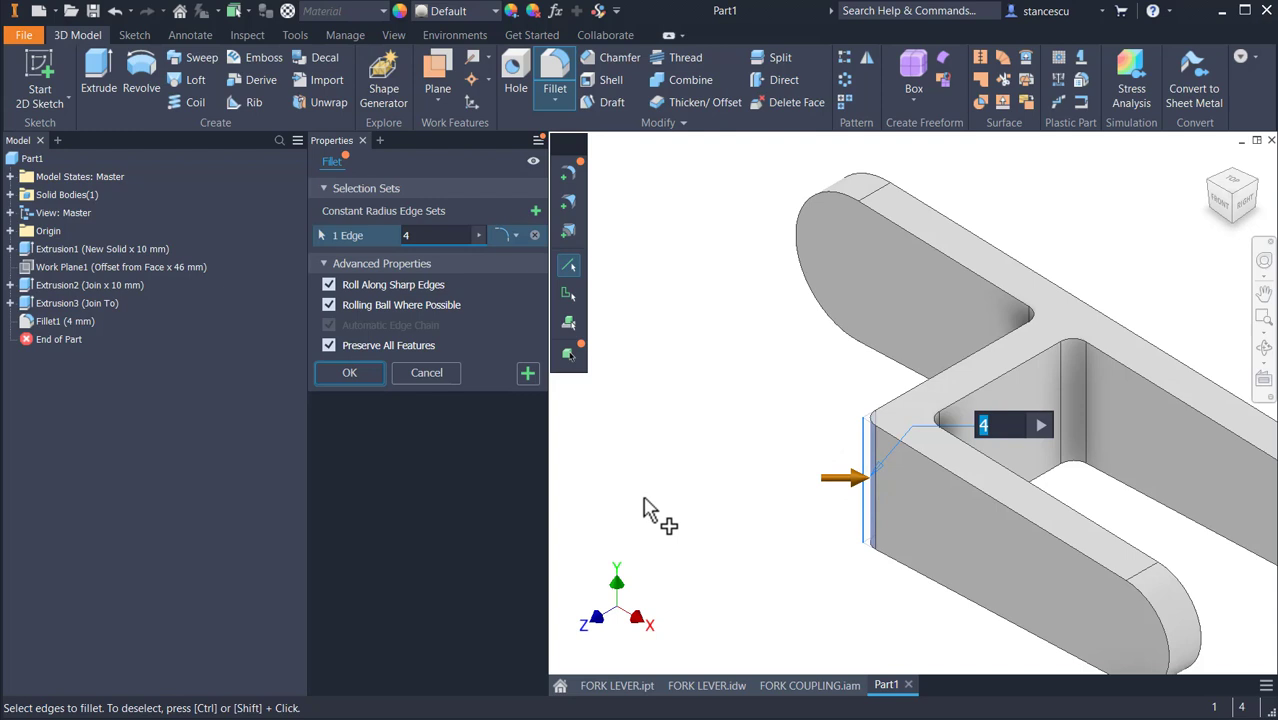
{"action": "left_click", "coordinate": [368, 371]}
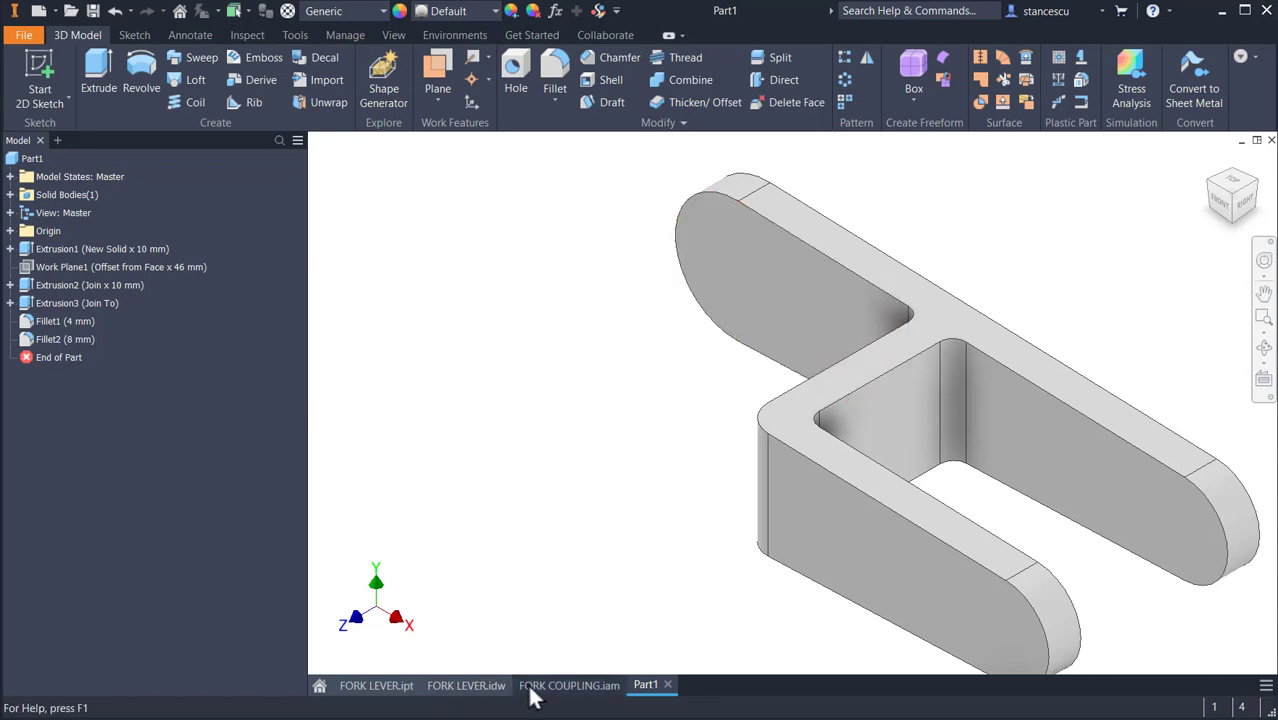
- Following the FORK LEVER.idw drawing, sketch a 30 mm circle centred on the wide rounded end of Part1's base arm, on its front face
{"action": "left_click", "coordinate": [480, 688]}
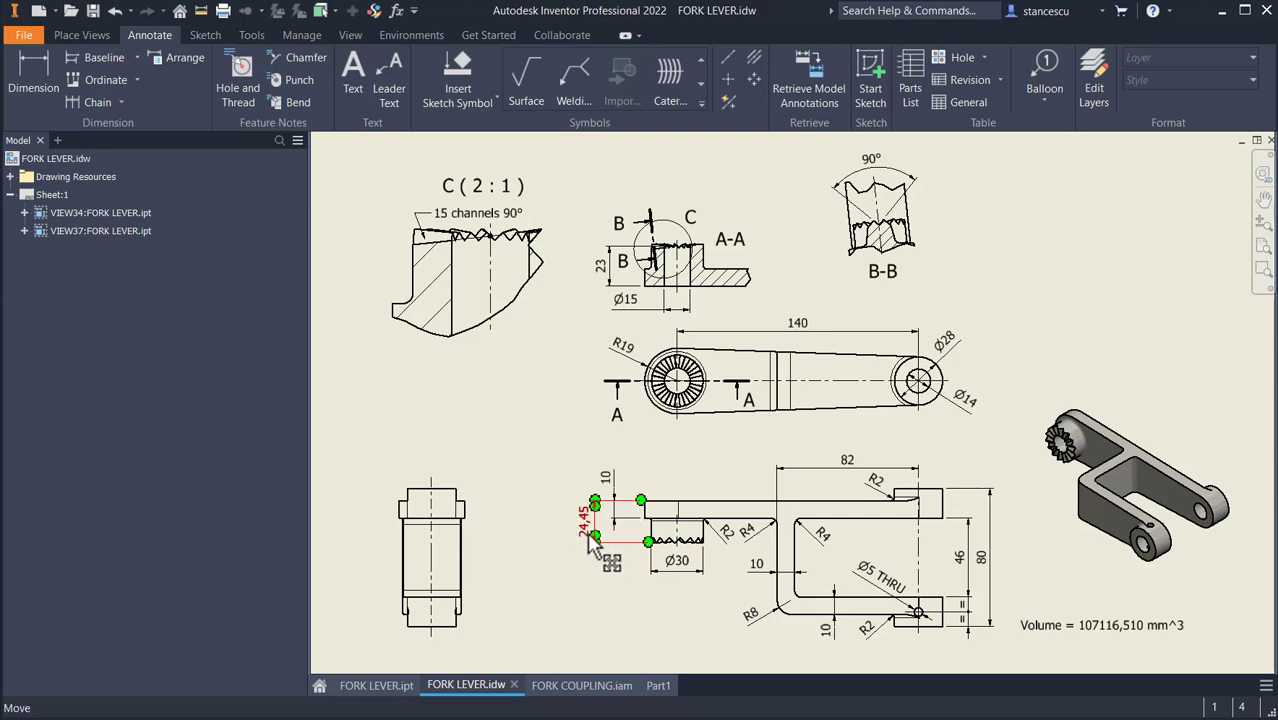
{"action": "left_click", "coordinate": [654, 688]}
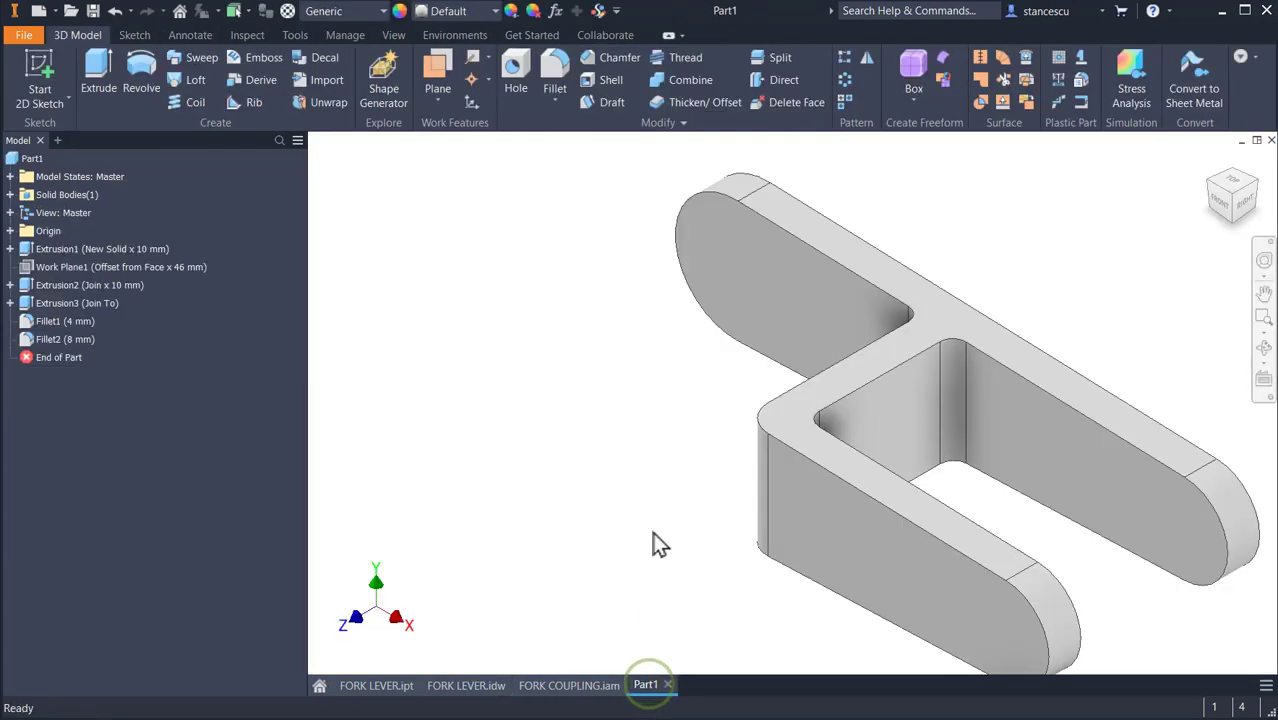
{"action": "left_click", "coordinate": [708, 252]}
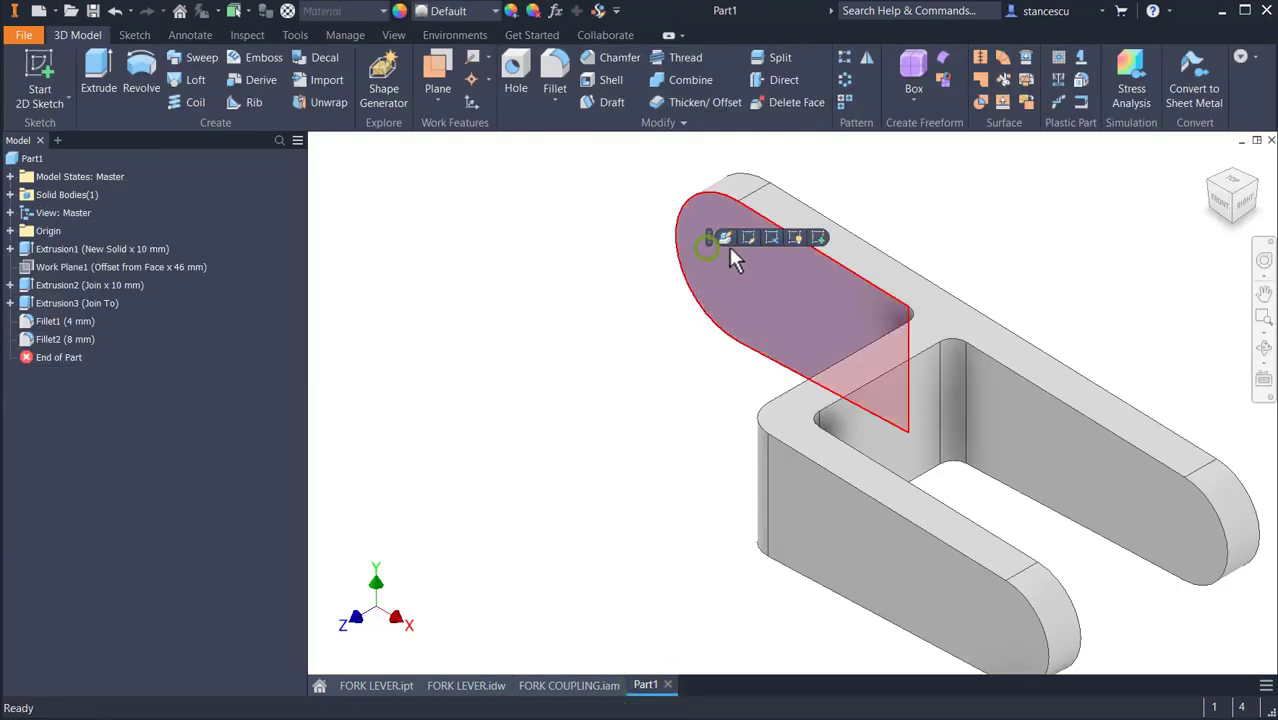
{"action": "left_click", "coordinate": [818, 237]}
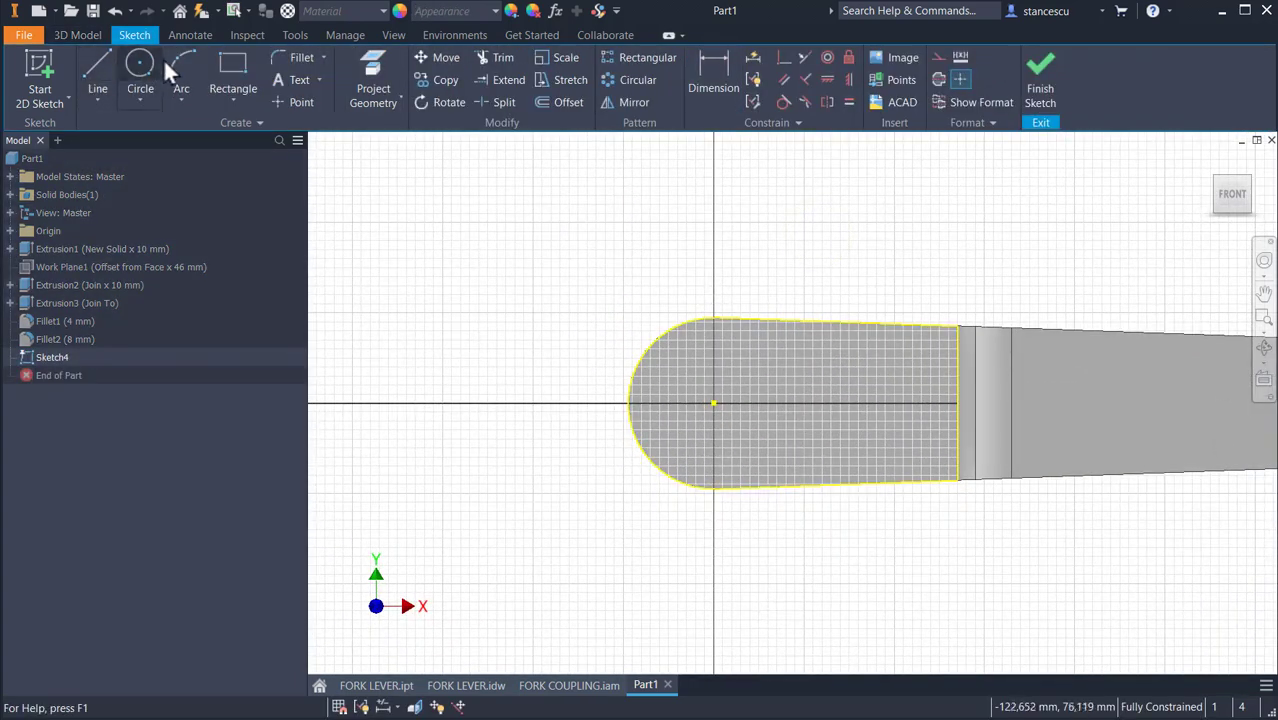
{"action": "left_click", "coordinate": [146, 86]}
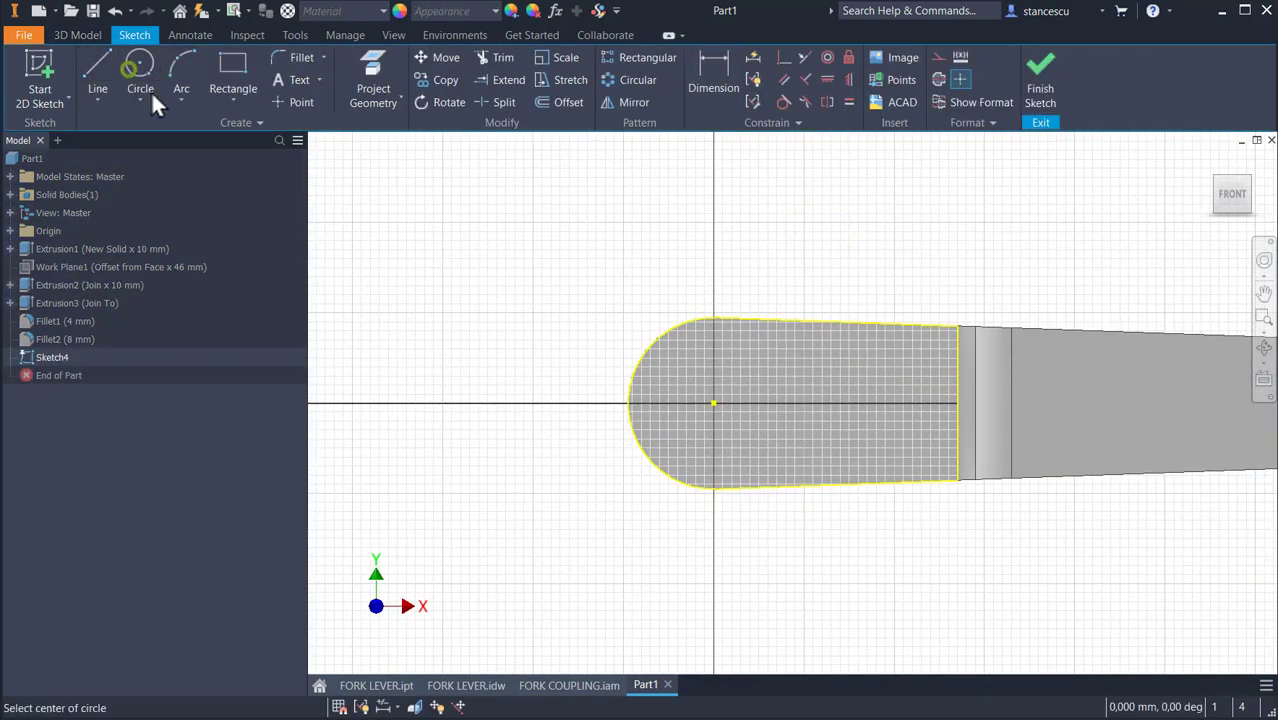
{"action": "left_click", "coordinate": [713, 403]}
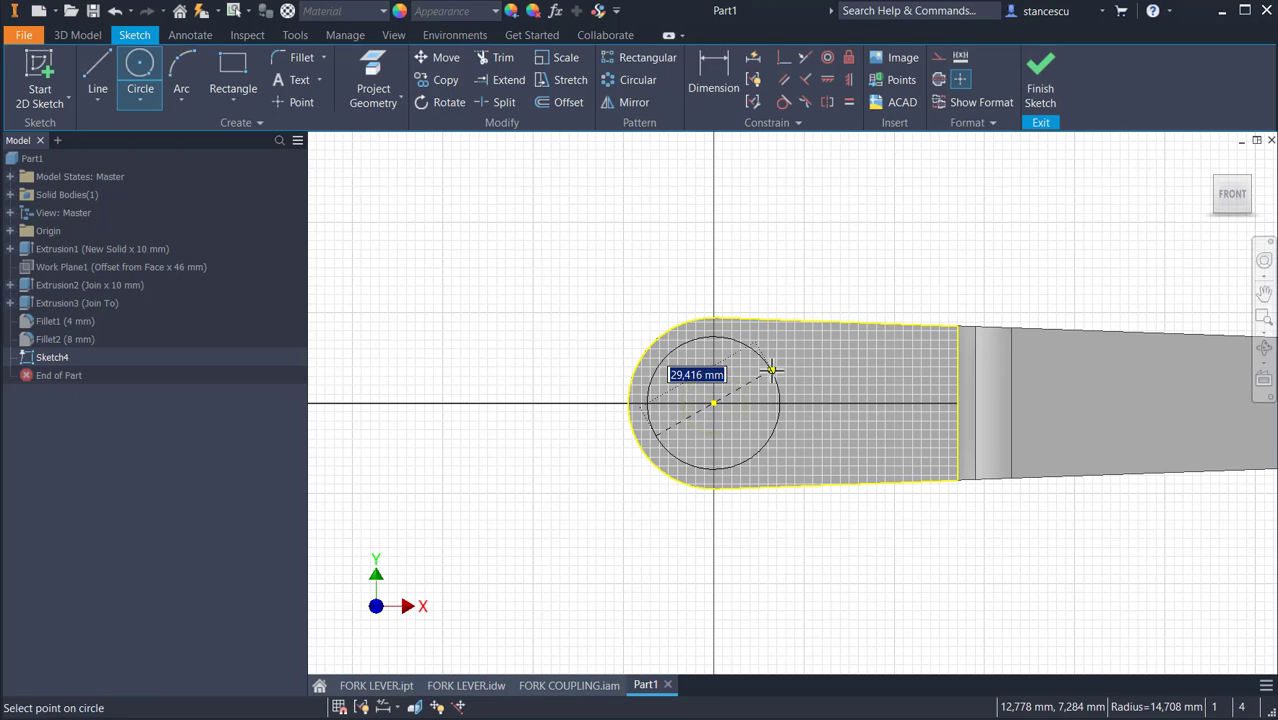
{"action": "type", "text": "30"}
{"action": "key", "text": "Return"}
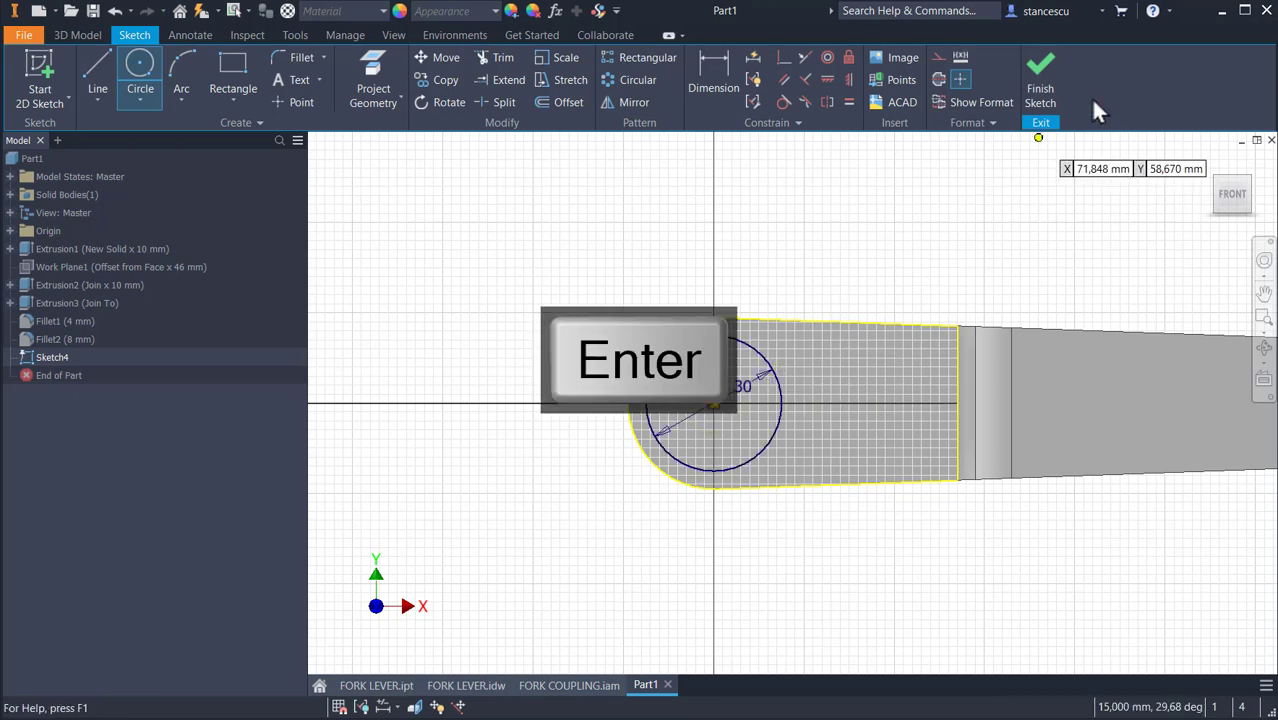
{"action": "left_click", "coordinate": [1035, 90]}
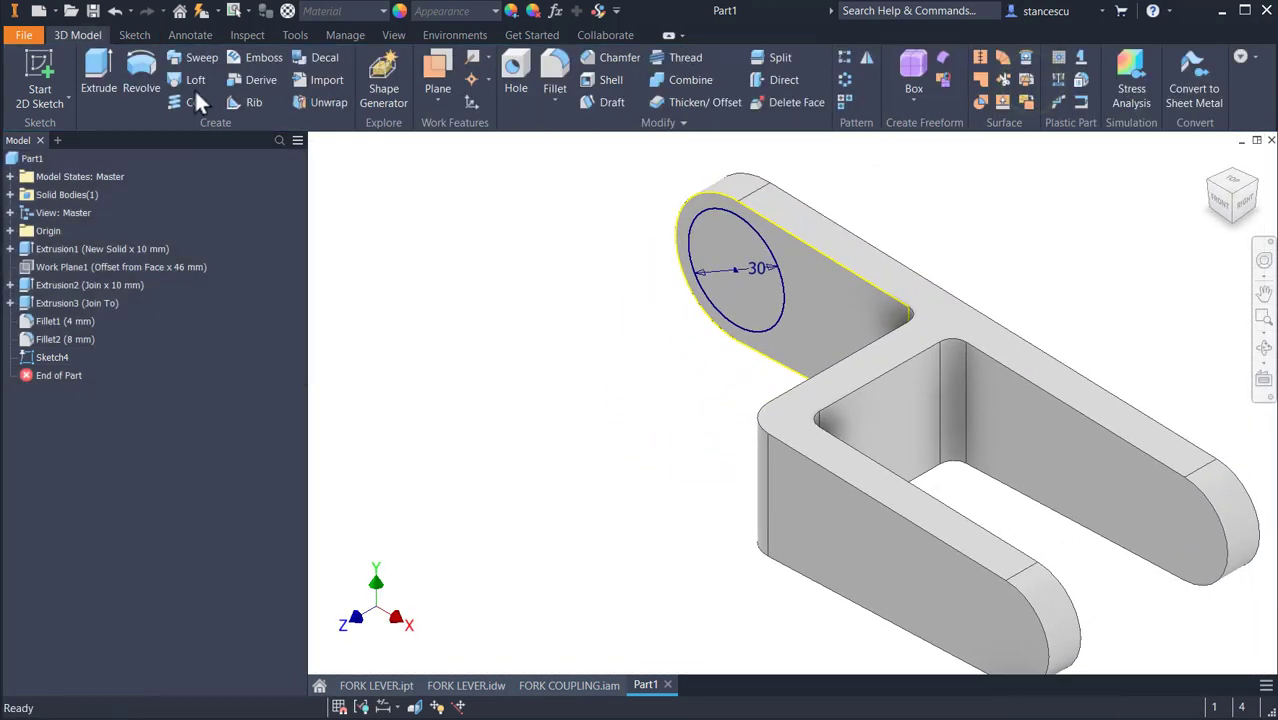
- Extrude the 30 mm circle outward from the base arm by 25-10 mm, joined to the body
{"action": "left_click", "coordinate": [99, 82]}
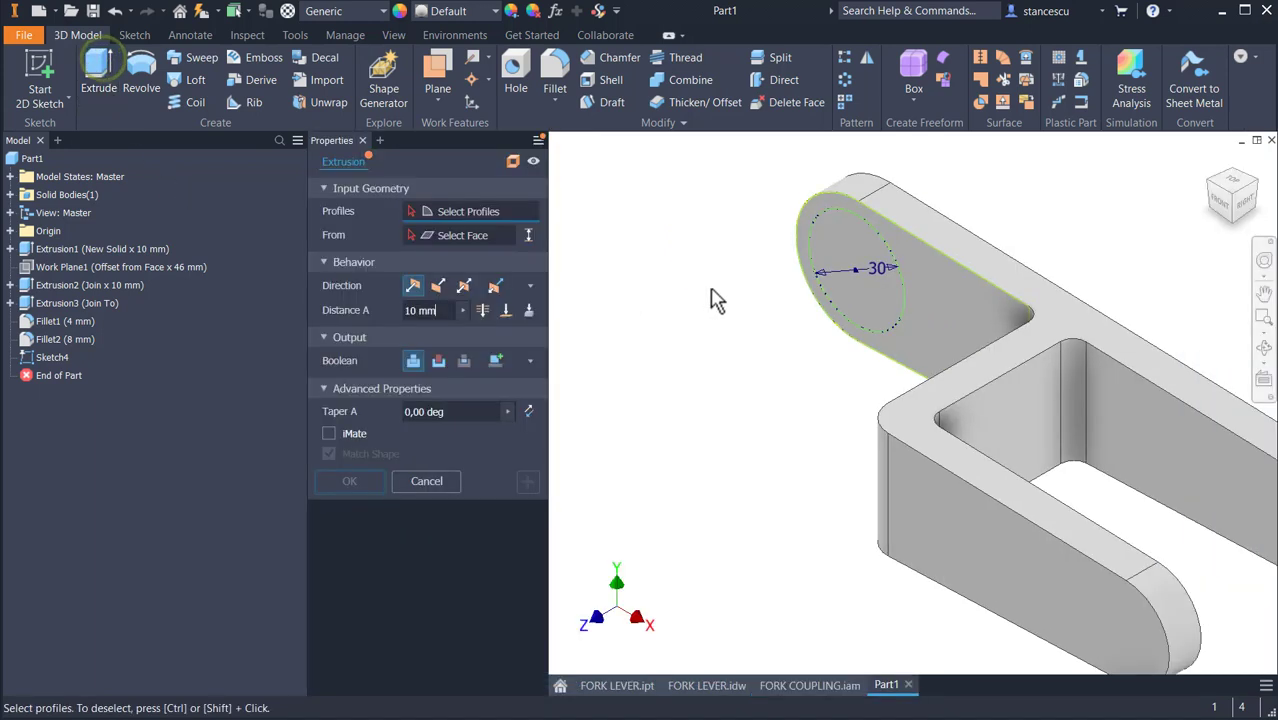
{"action": "left_click", "coordinate": [841, 248]}
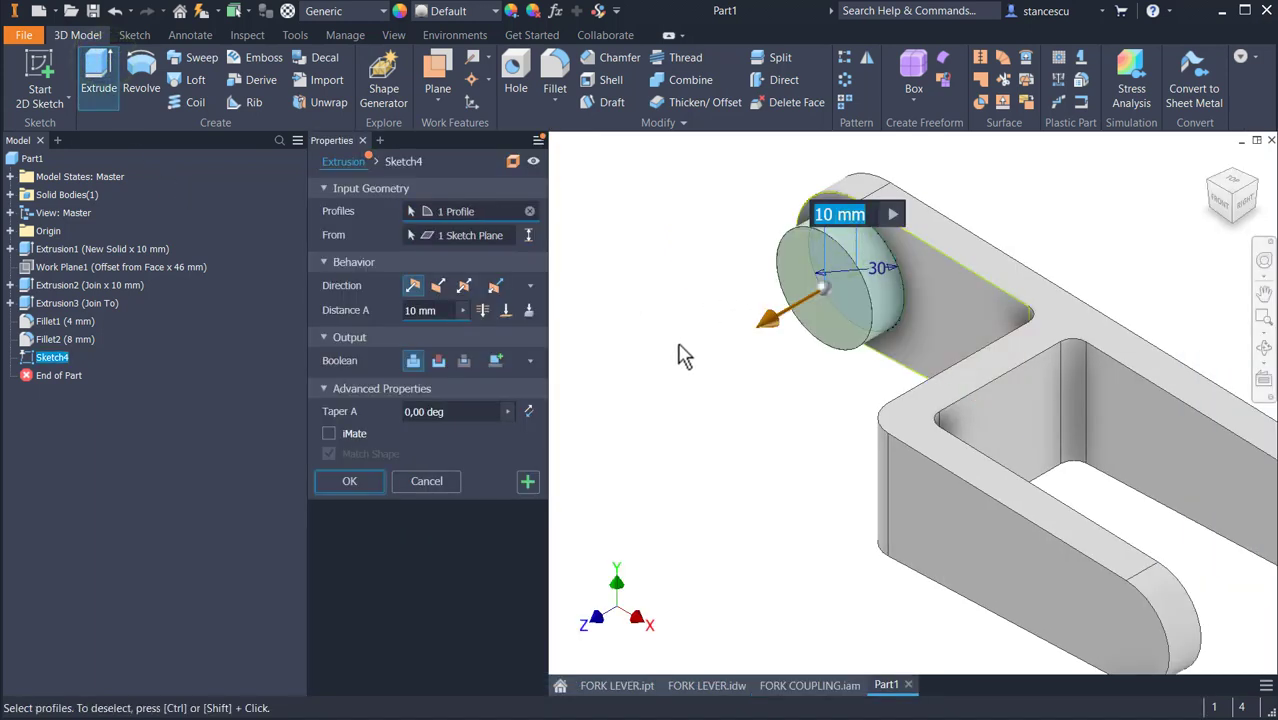
{"action": "type", "text": "2"}
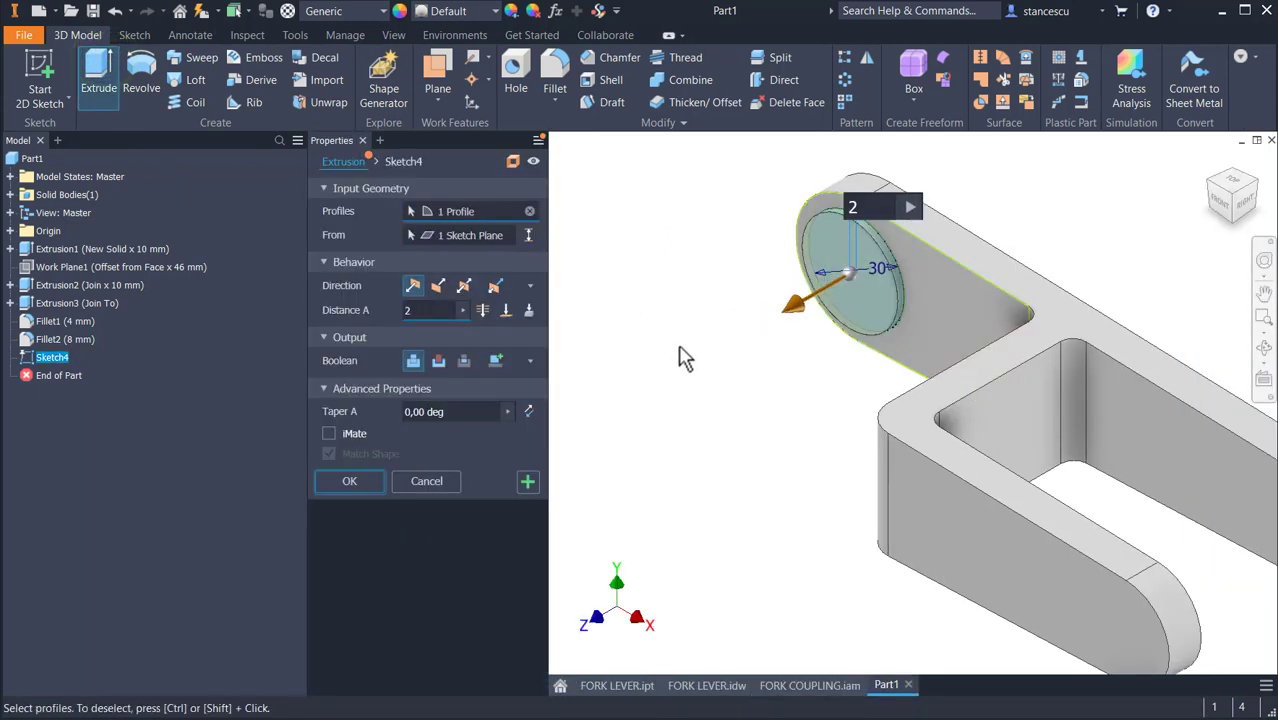
{"action": "type", "text": "5-10"}
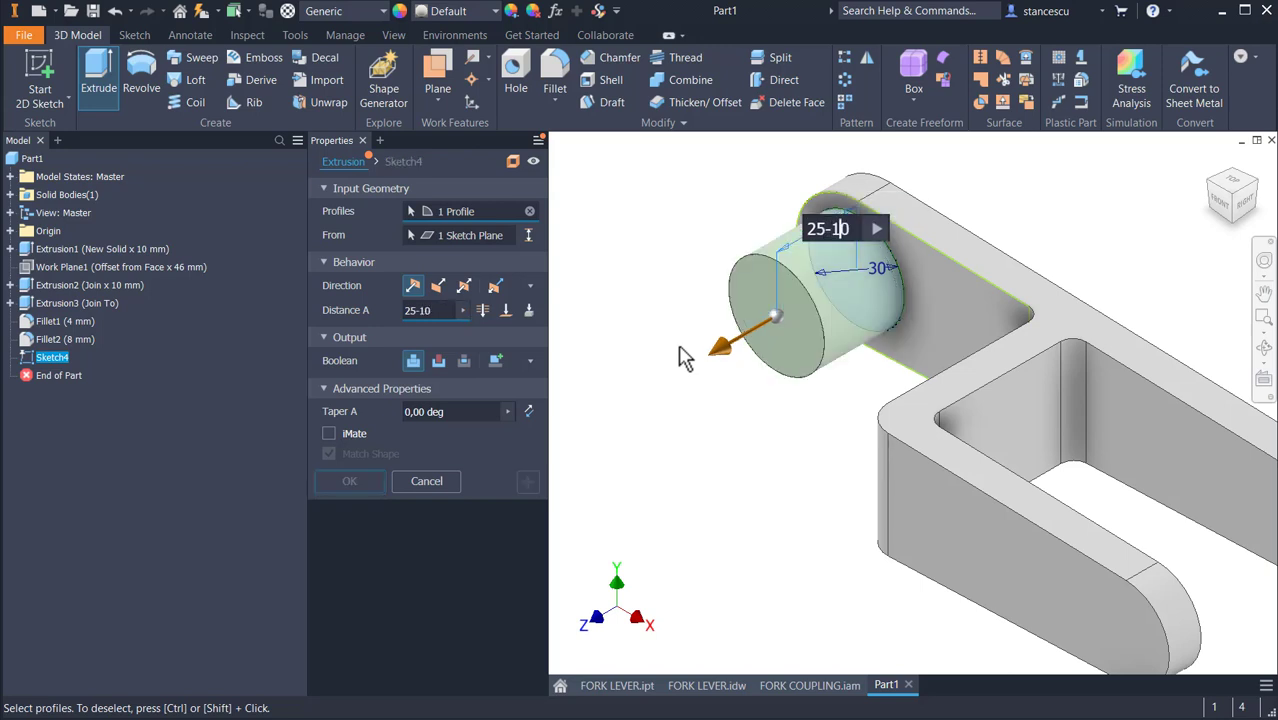
{"action": "key", "text": "Return"}
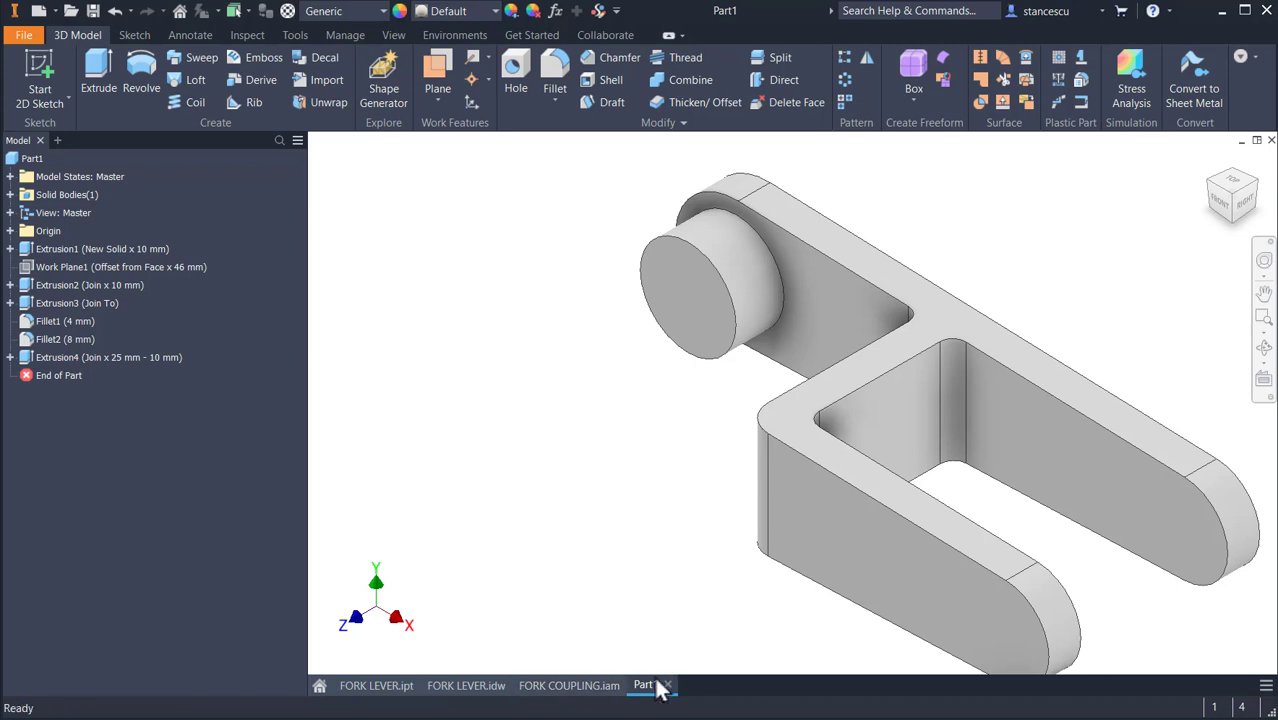
- Examine the fork-end boss diameter and the fork's inner and overall width dimensions in the FORK LEVER.idw drawing
{"action": "left_click", "coordinate": [470, 686]}
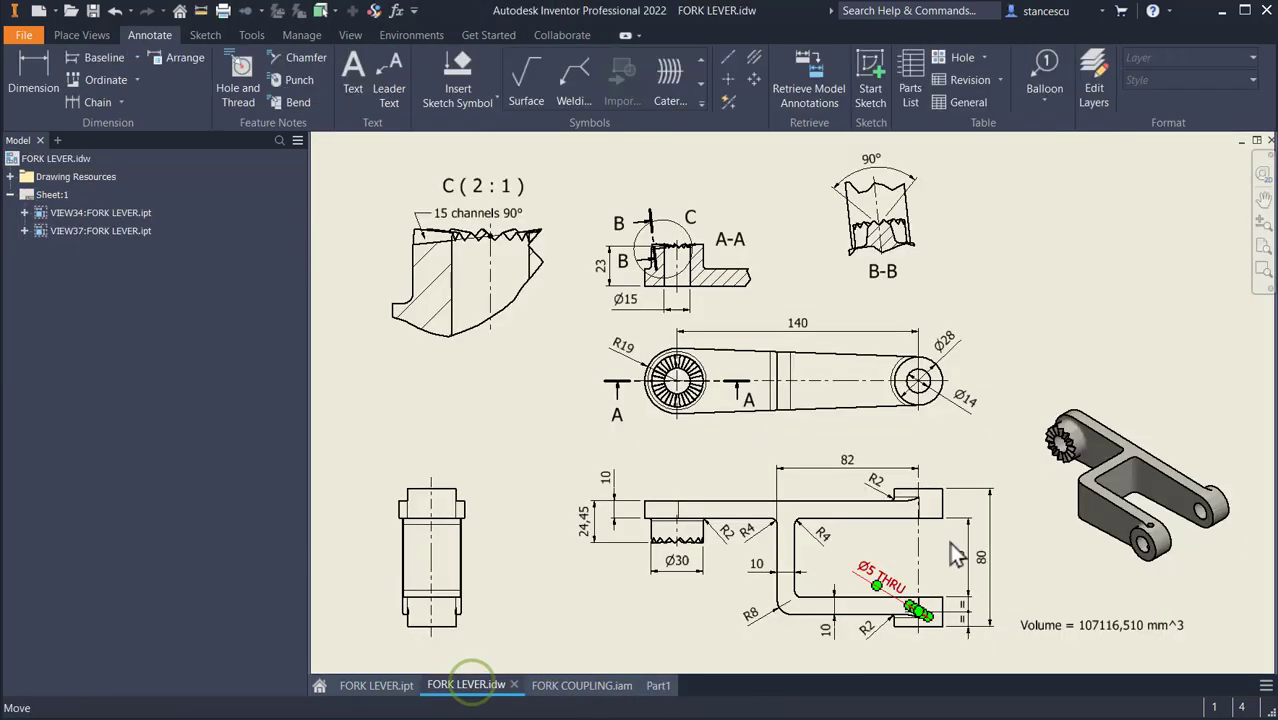
{"action": "left_click", "coordinate": [948, 348]}
{"action": "left_click", "coordinate": [978, 333]}
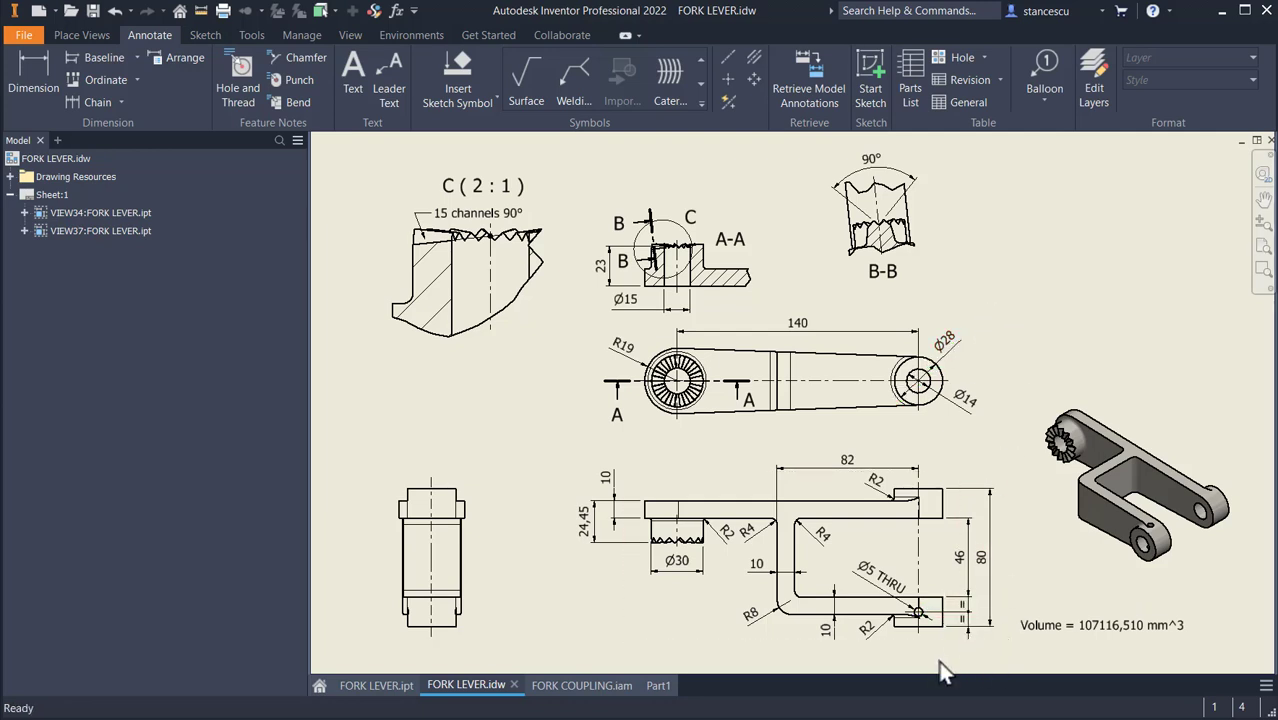
{"action": "left_click", "coordinate": [981, 566]}
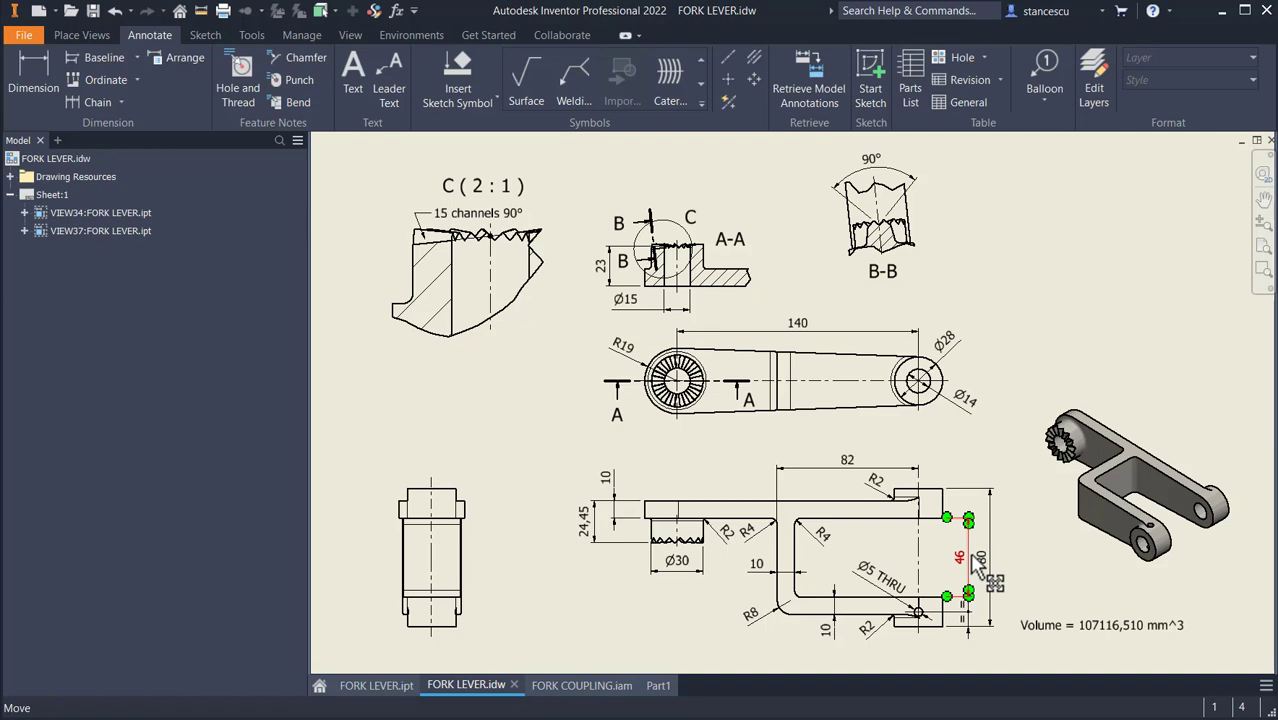
{"action": "left_click", "coordinate": [1005, 566]}
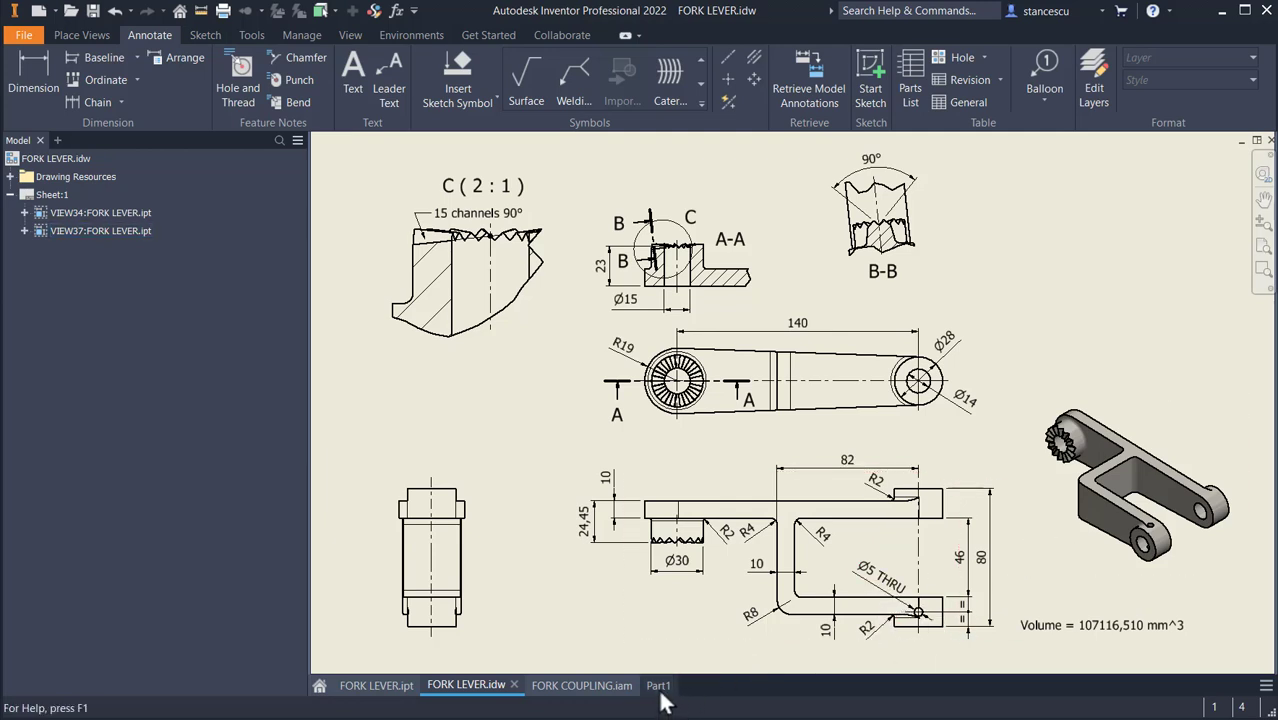
- In Part1, sketch a circle on the second fork arm's front face, concentric with its rounded end and matching that end's edge
{"action": "mouse_move", "coordinate": [663, 697]}
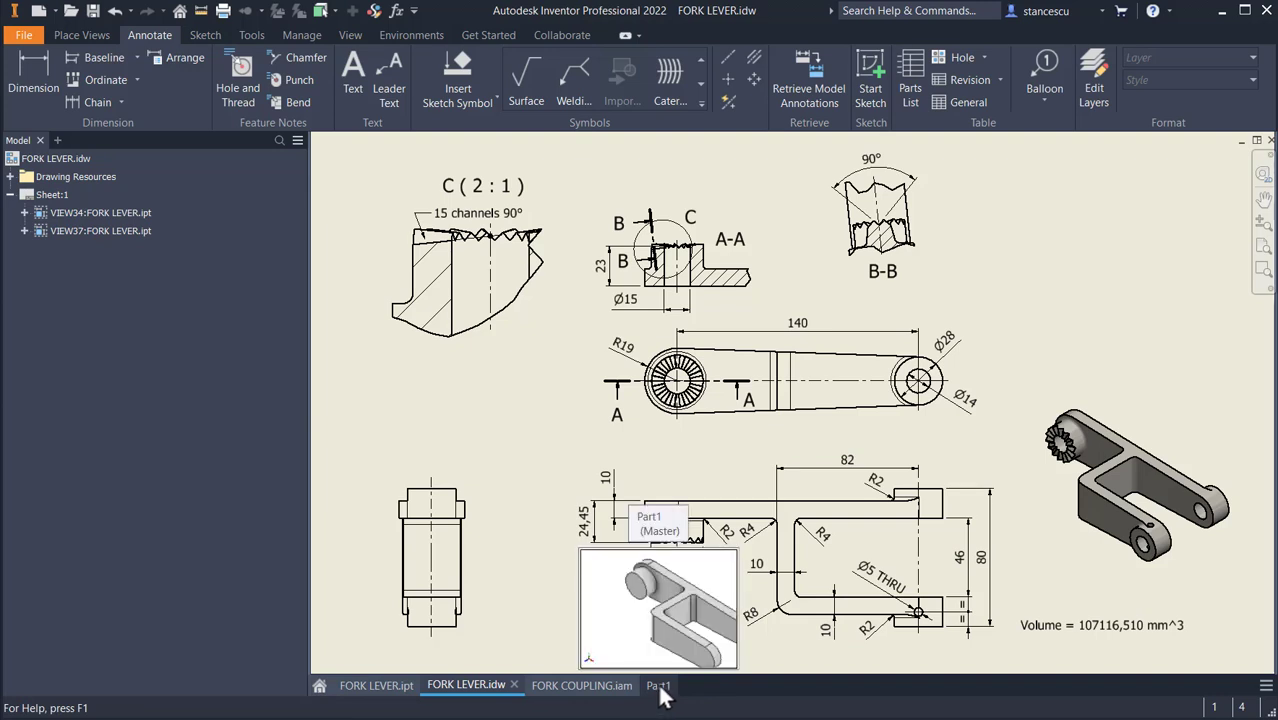
{"action": "left_click", "coordinate": [660, 690]}
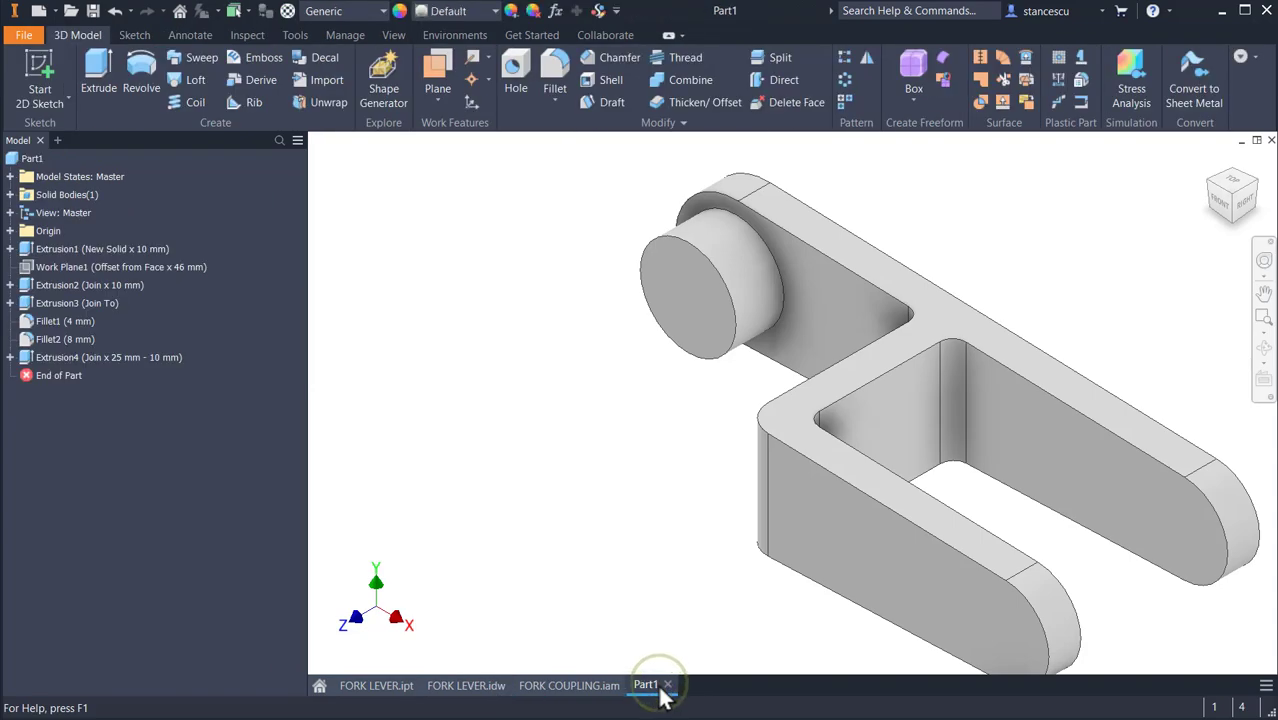
{"action": "left_click", "coordinate": [1008, 626]}
{"action": "left_click", "coordinate": [1120, 619]}
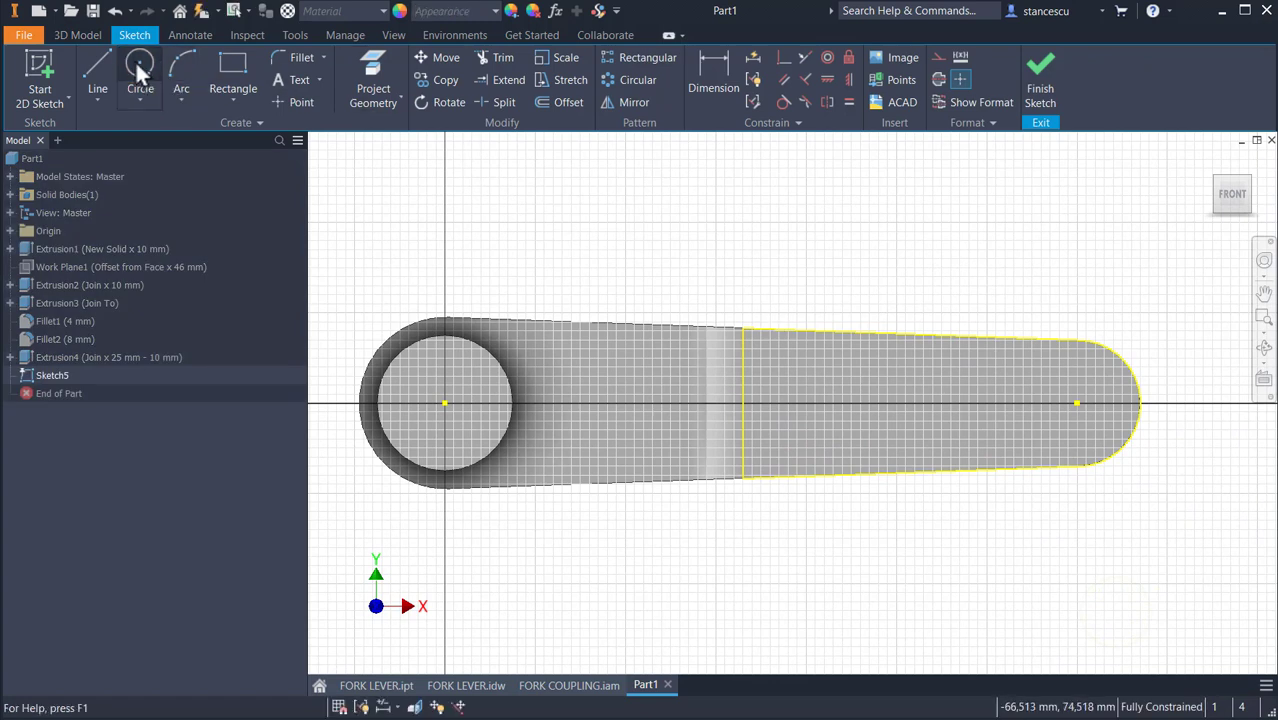
{"action": "left_click", "coordinate": [140, 72]}
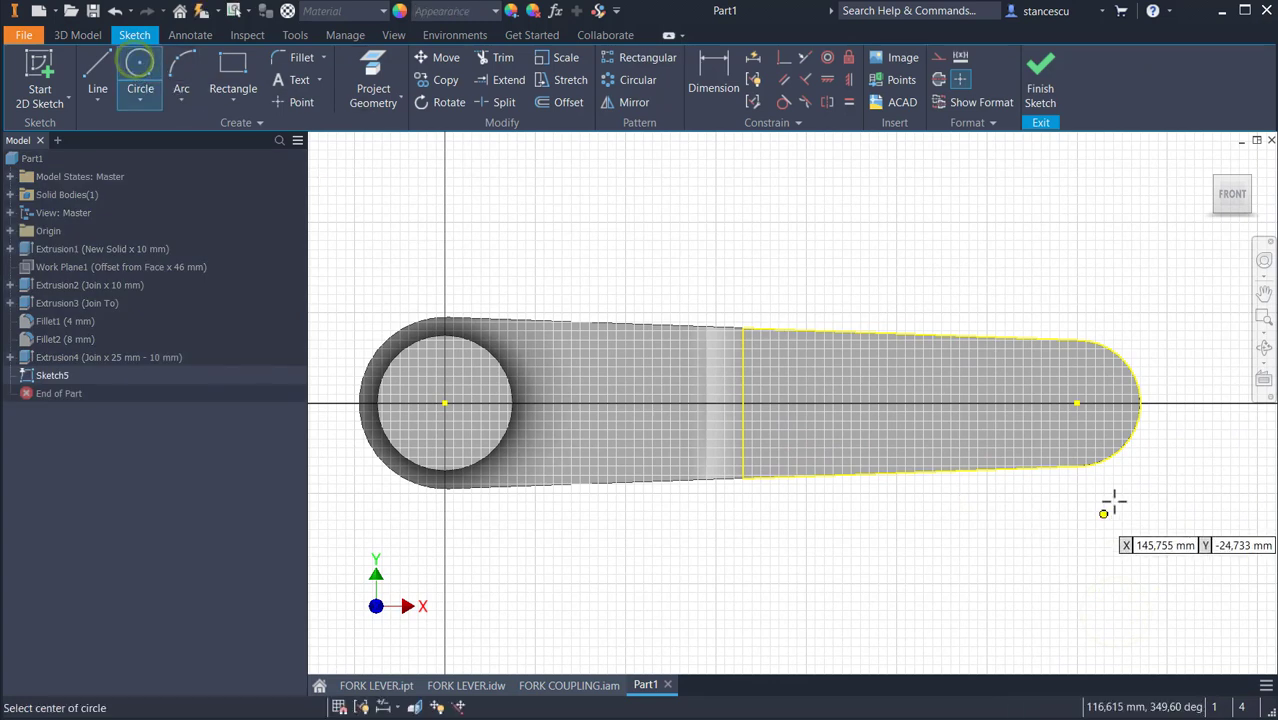
{"action": "left_click", "coordinate": [1077, 403]}
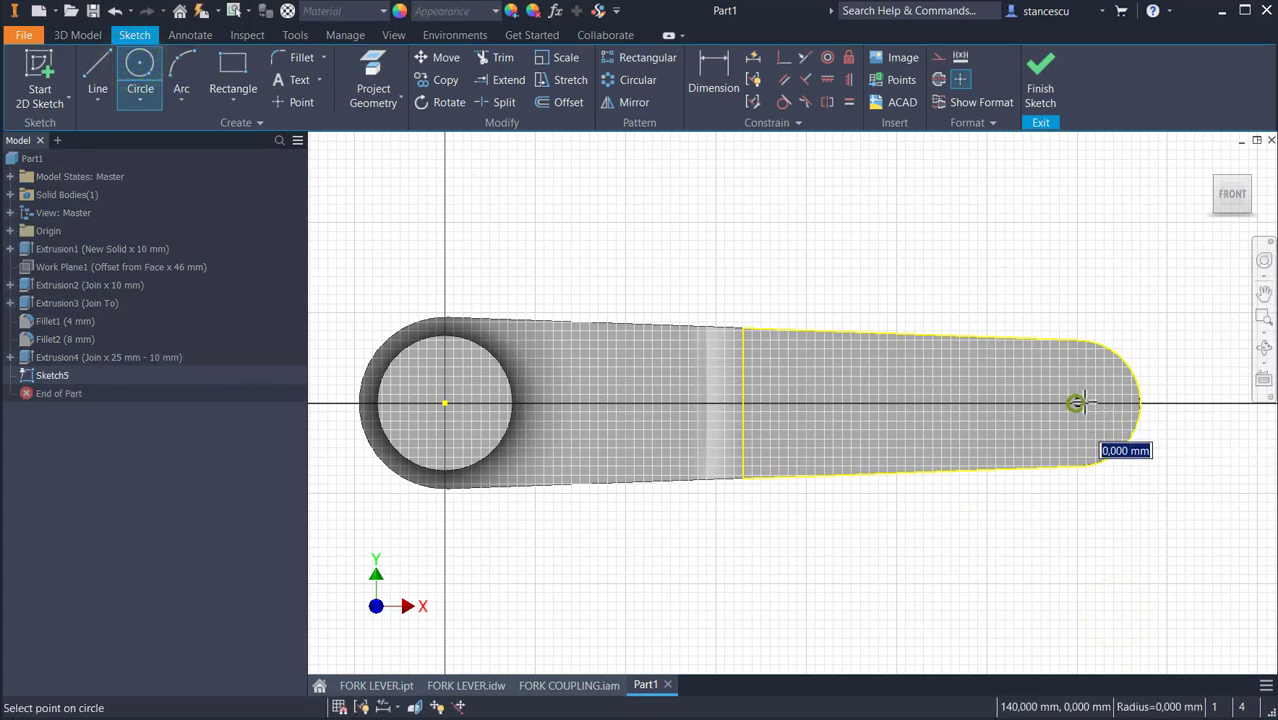
{"action": "left_click", "coordinate": [1134, 374]}
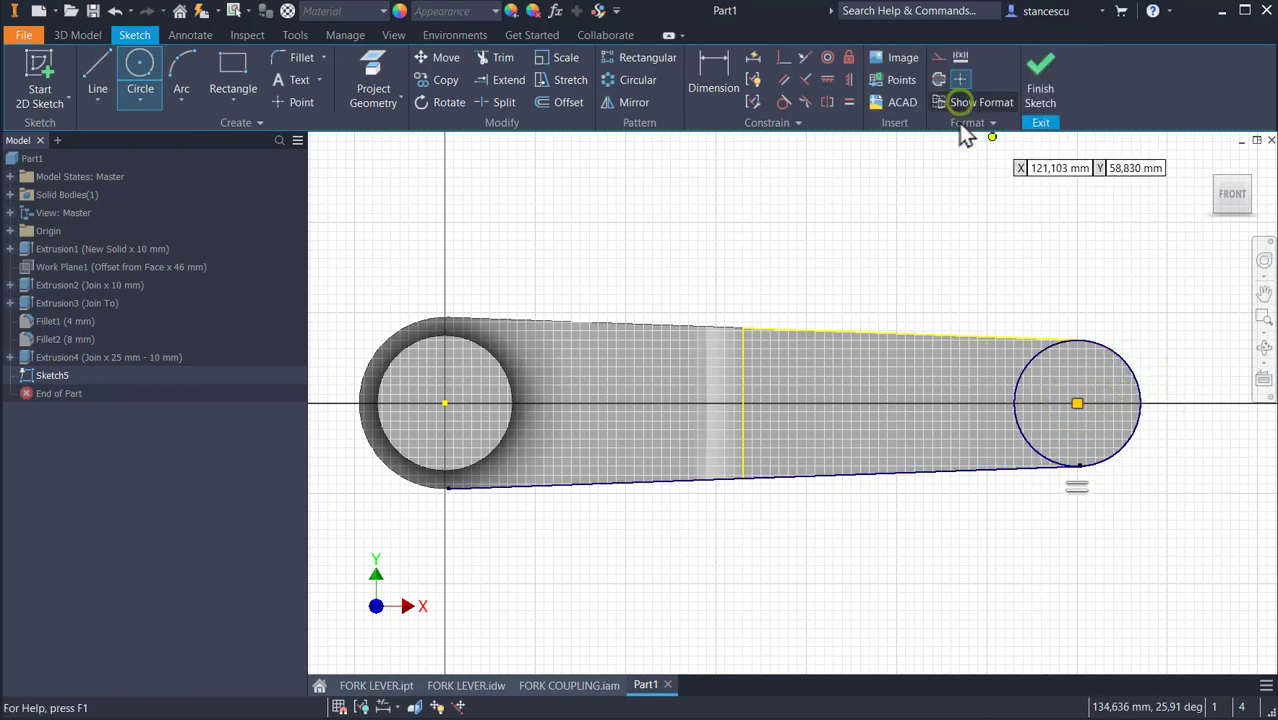
{"action": "left_click", "coordinate": [1042, 90]}
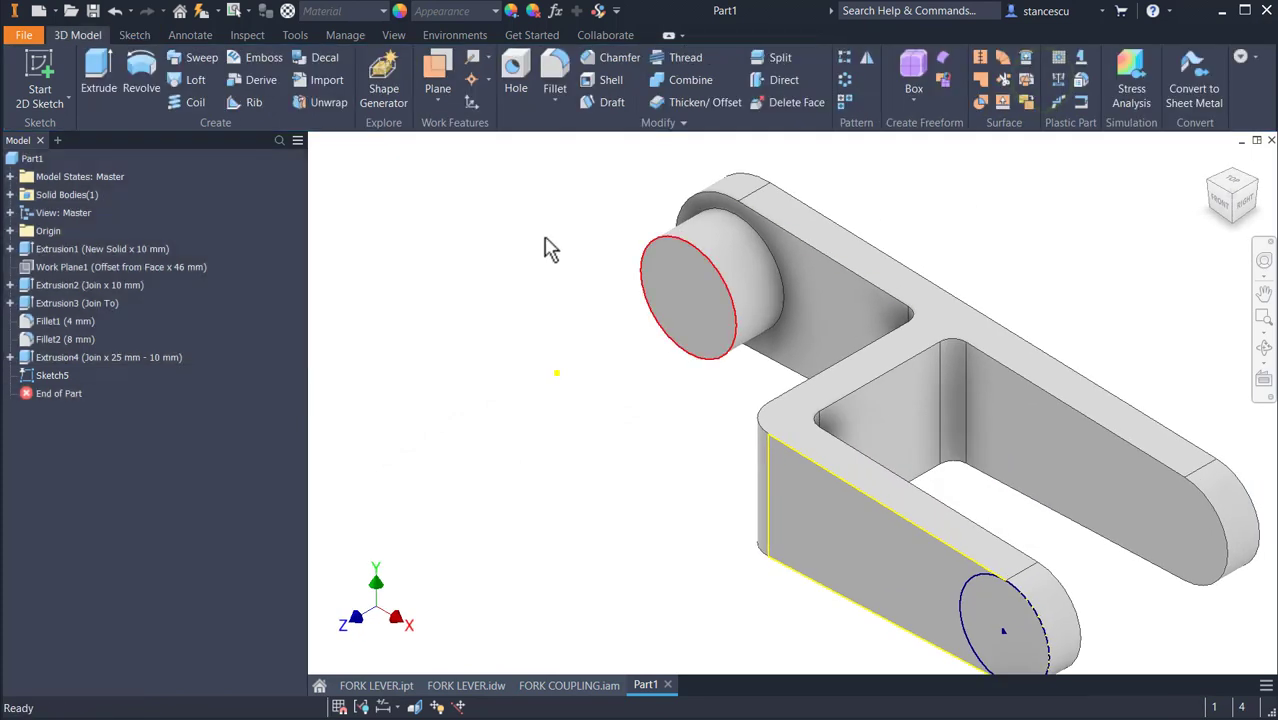
- Extrude the circle outward from the second fork arm by (80-46-2*10)/2 mm, joined to the body
{"action": "left_click", "coordinate": [108, 75]}
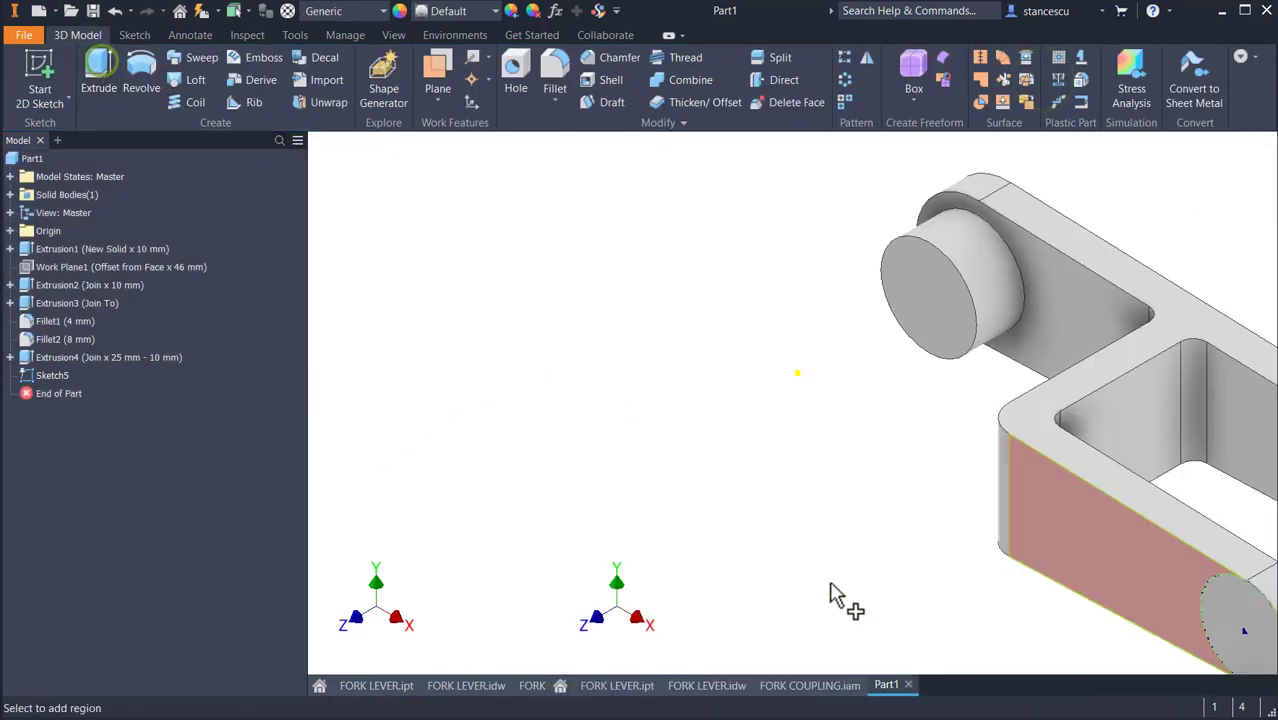
{"action": "left_click", "coordinate": [1100, 620]}
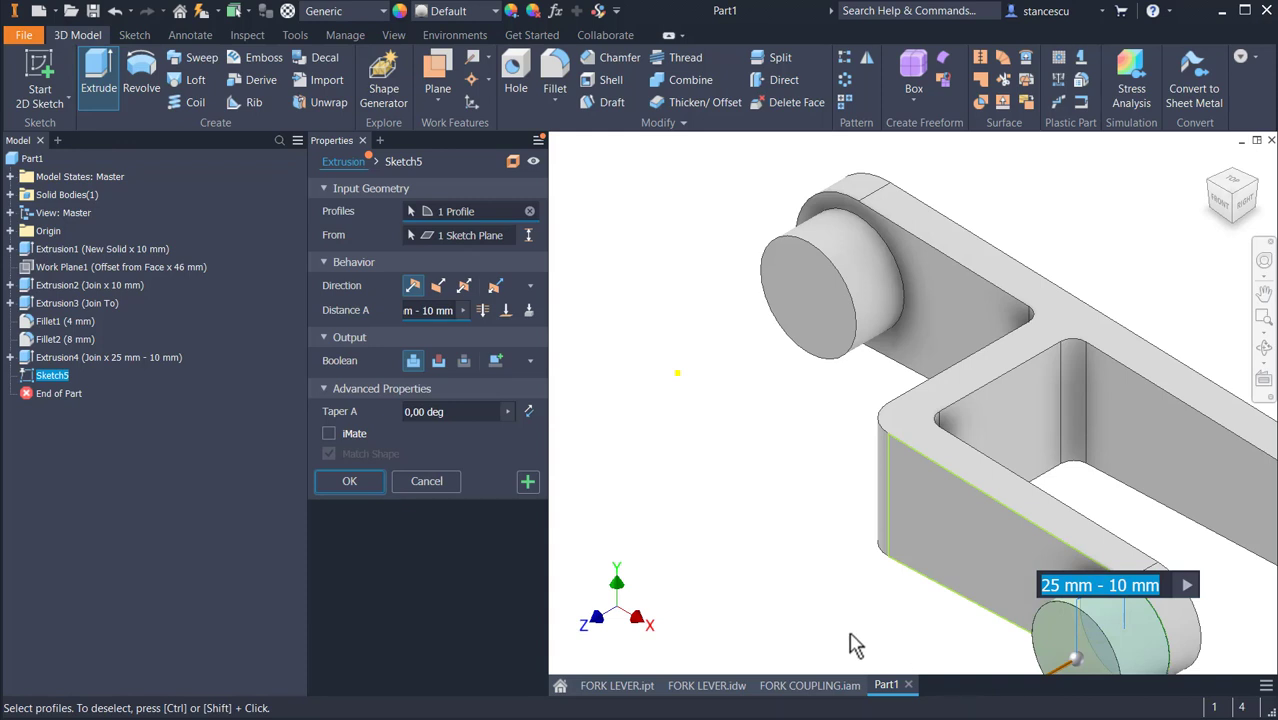
{"action": "type", "text": "(80"}
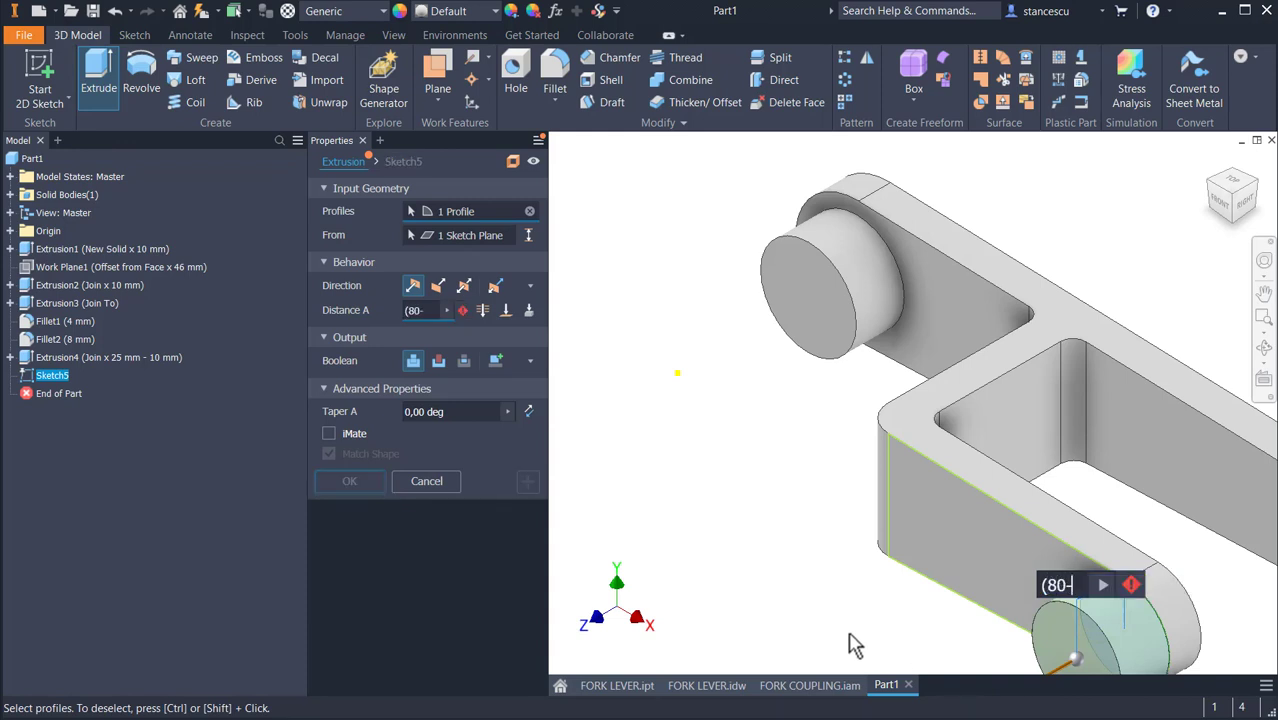
{"action": "type", "text": "-46-2*10)/2"}
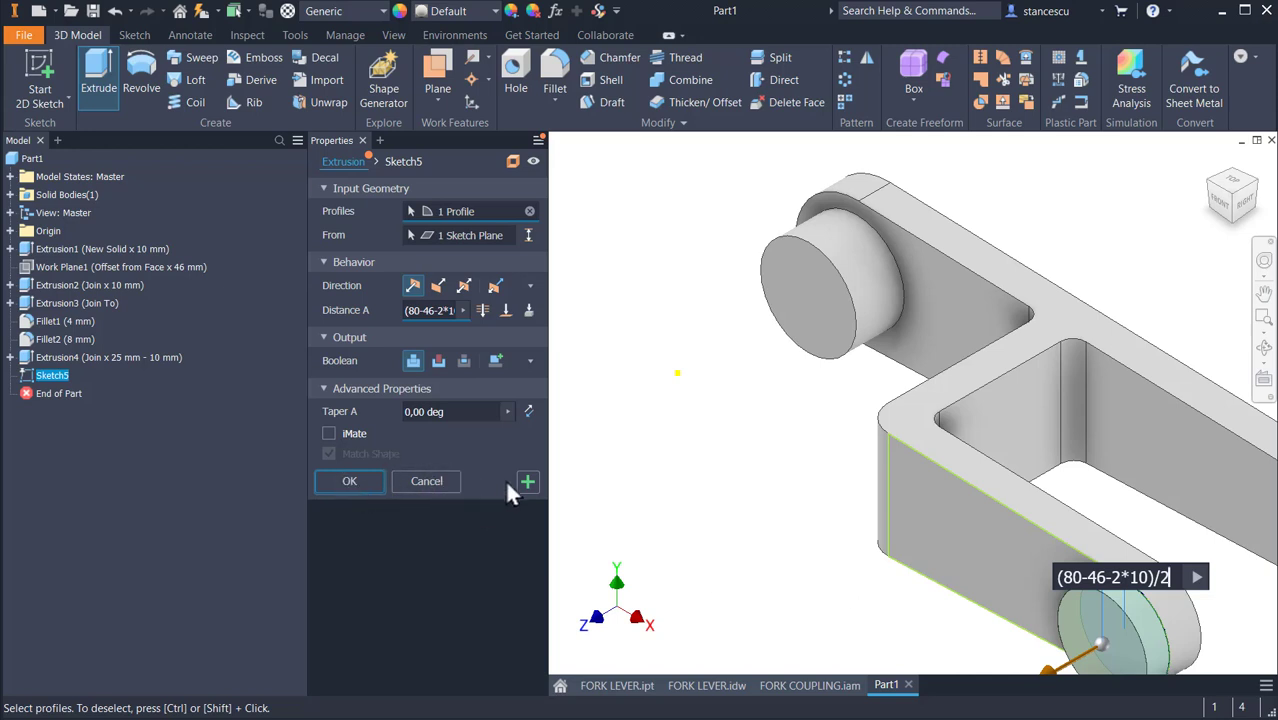
{"action": "left_click", "coordinate": [372, 483]}
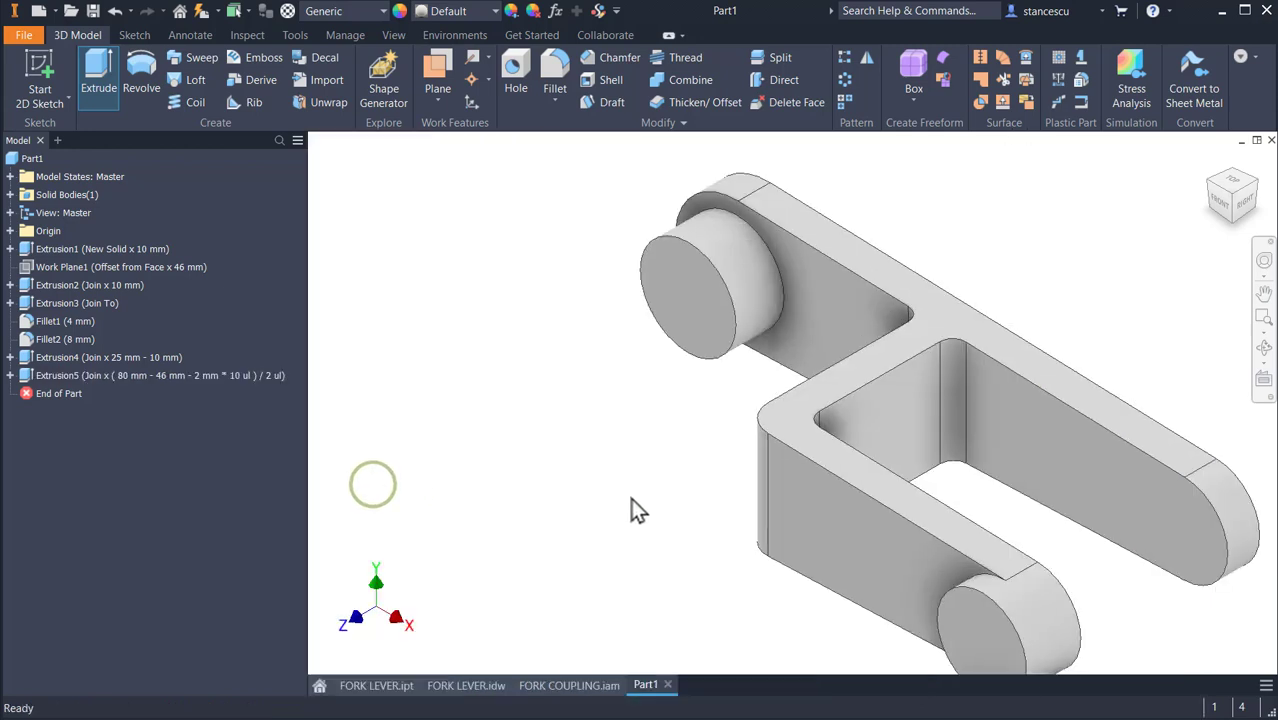
- Sketch a 28 mm circle on the base arm's back face, concentric with its narrow rounded end and matching that end's edge
{"action": "middle_click_drag", "start_coordinate": [970, 456], "coordinate": [839, 516], "text": "shift"}
{"action": "left_click", "coordinate": [793, 585]}
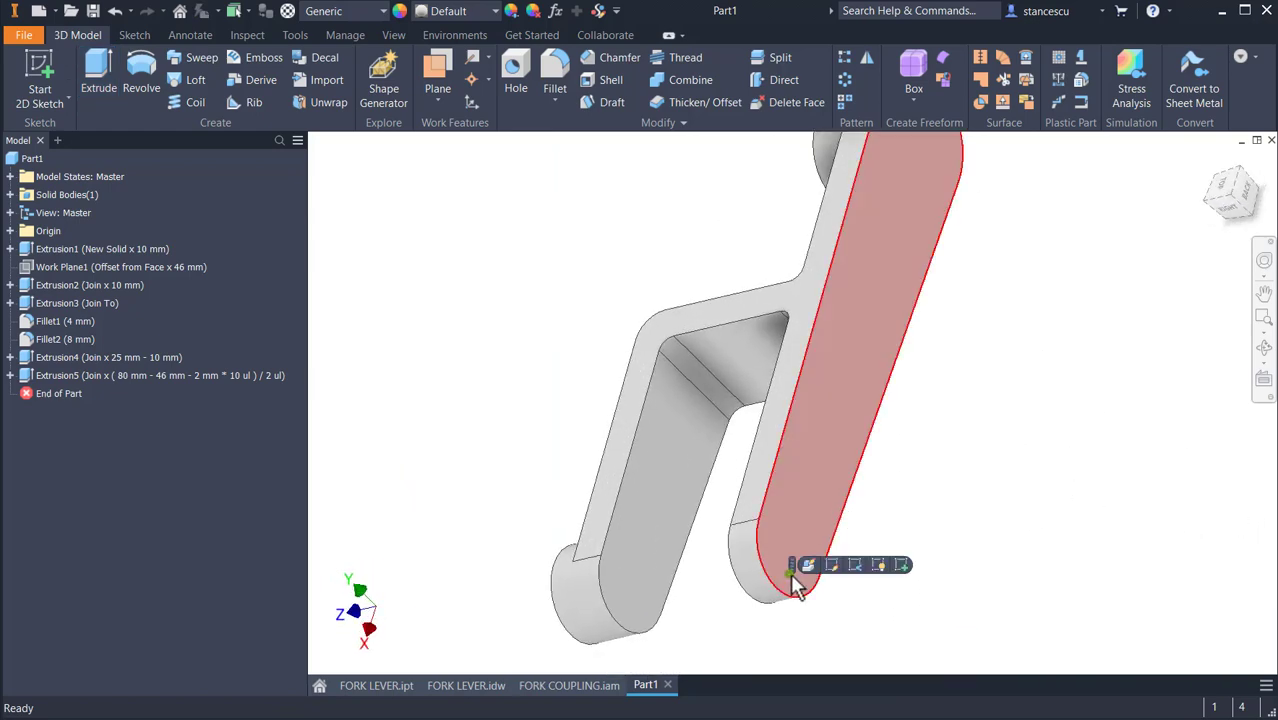
{"action": "left_click", "coordinate": [901, 566]}
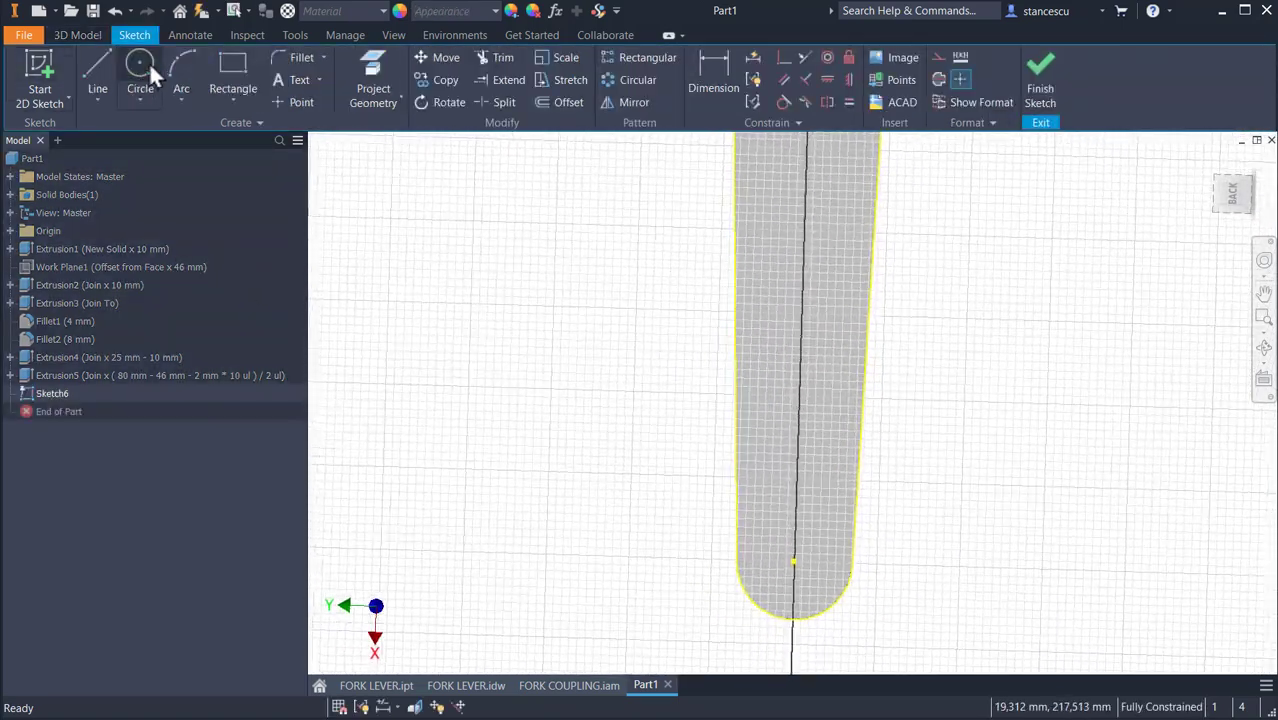
{"action": "left_click", "coordinate": [144, 57]}
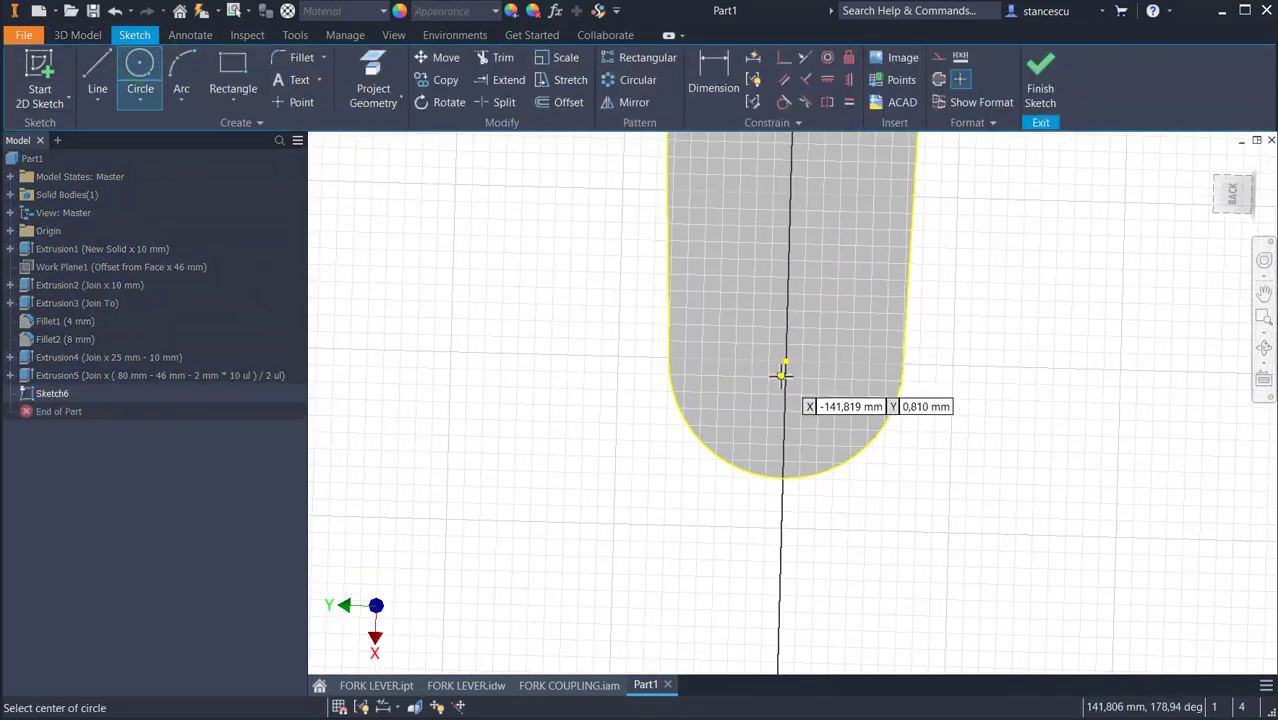
{"action": "left_click", "coordinate": [786, 362]}
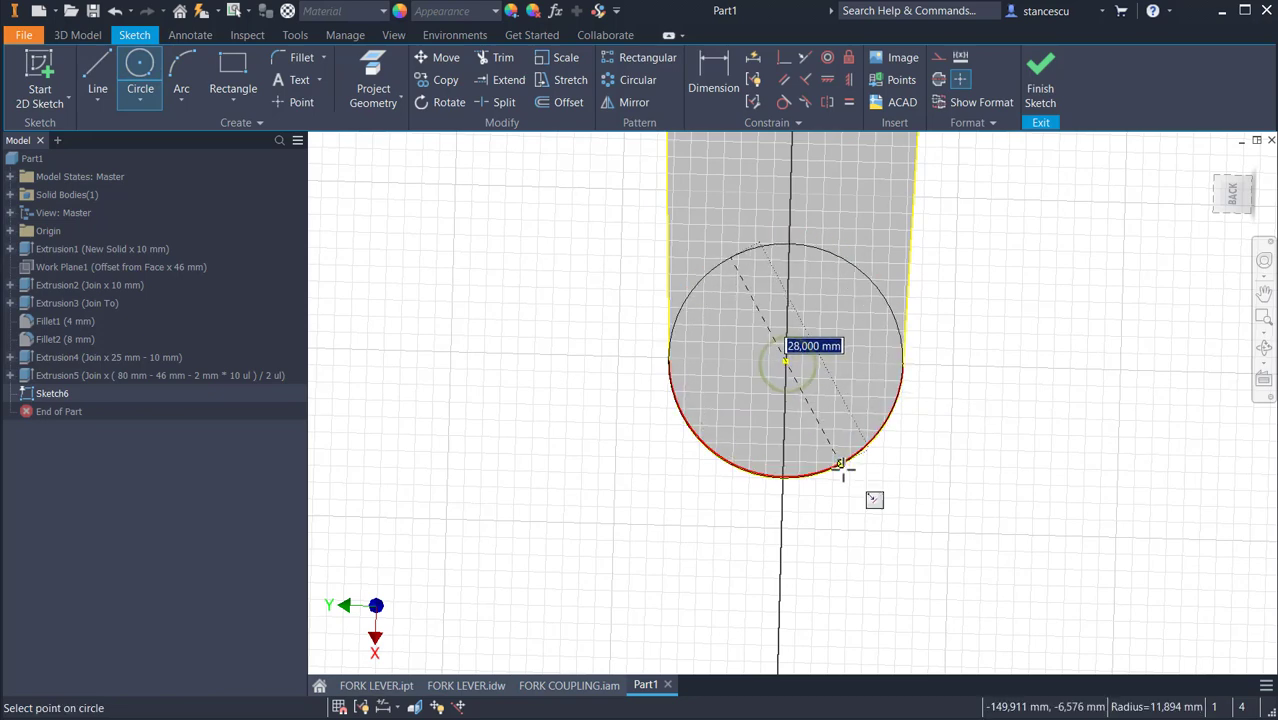
{"action": "left_click", "coordinate": [841, 466]}
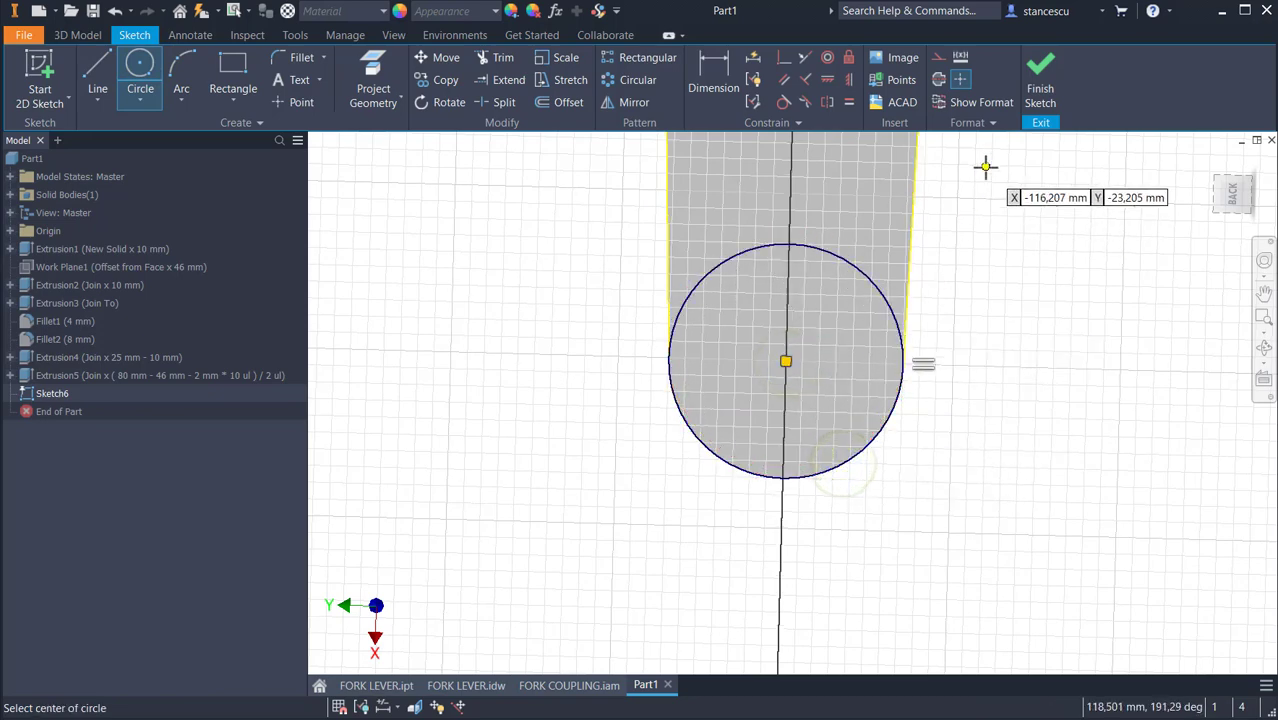
{"action": "left_click", "coordinate": [1040, 76]}
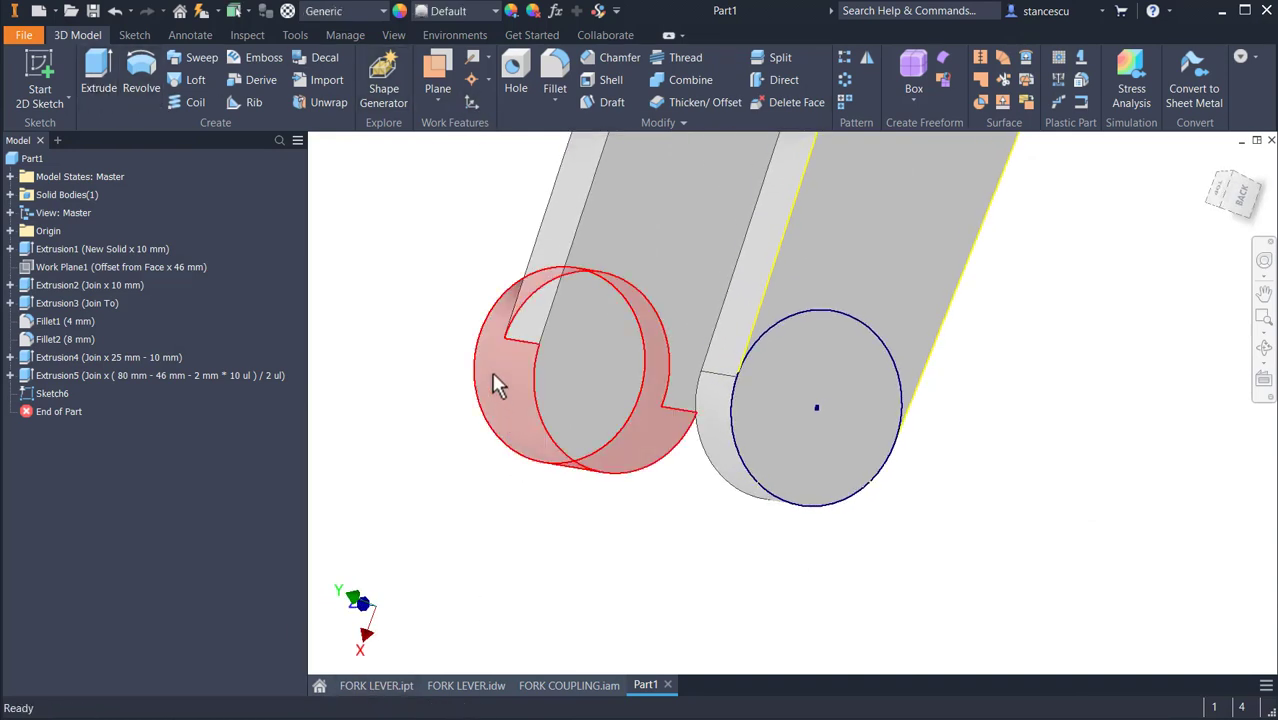
- Extrude the circle on the base arm's narrow end outward by (80-46-2*10)/2 mm, joined to the body, reusing the other fork-end extrusion's distance expression
{"action": "double_click", "coordinate": [30, 375]}
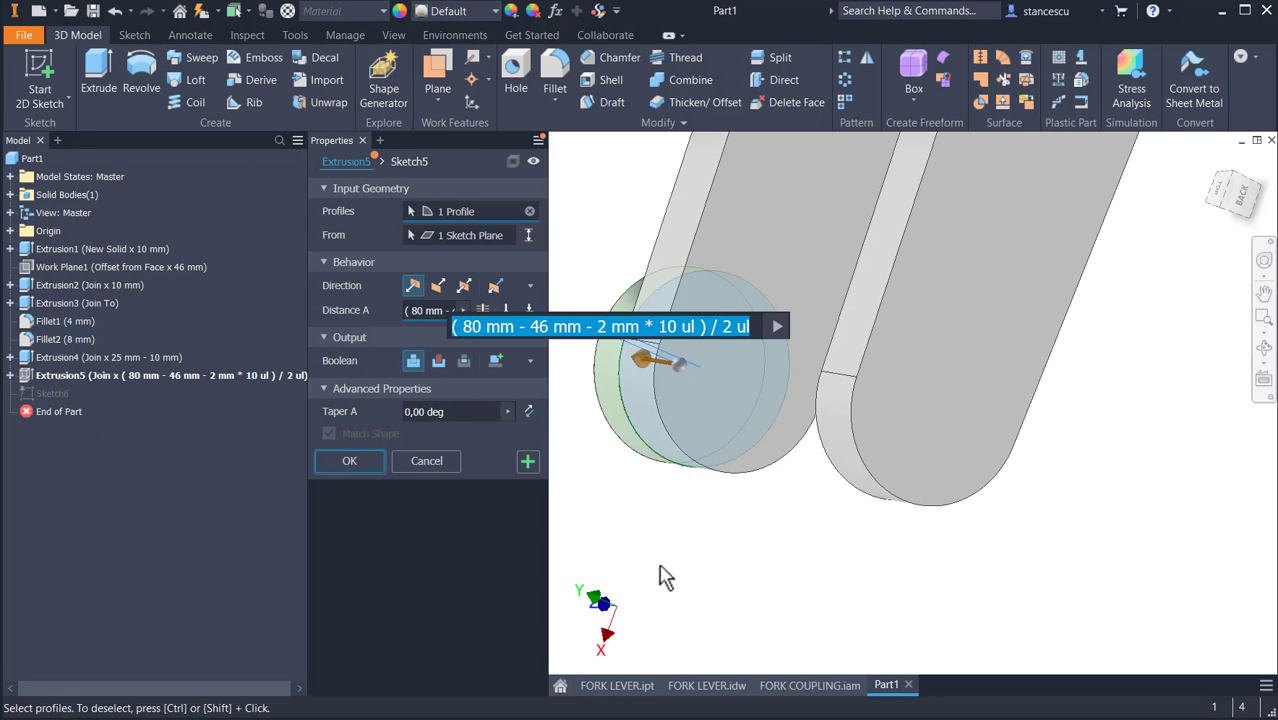
{"action": "key", "text": "ctrl+c"}
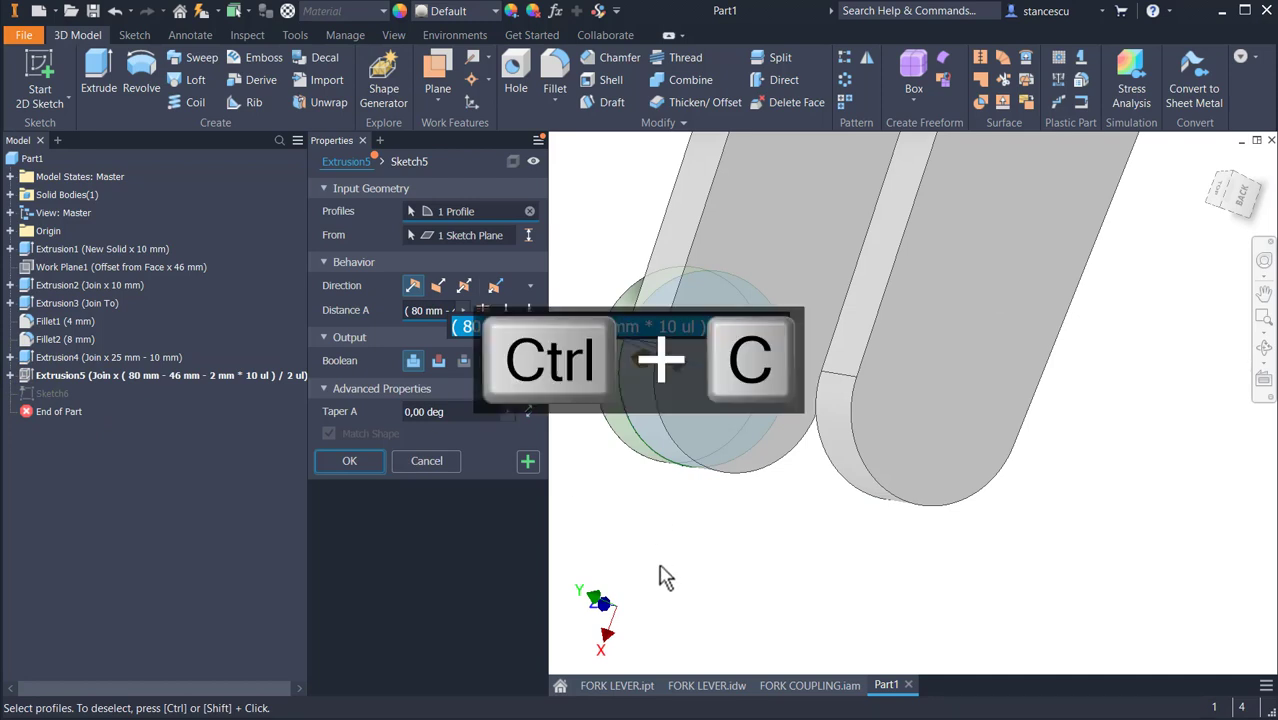
{"action": "left_click", "coordinate": [408, 462]}
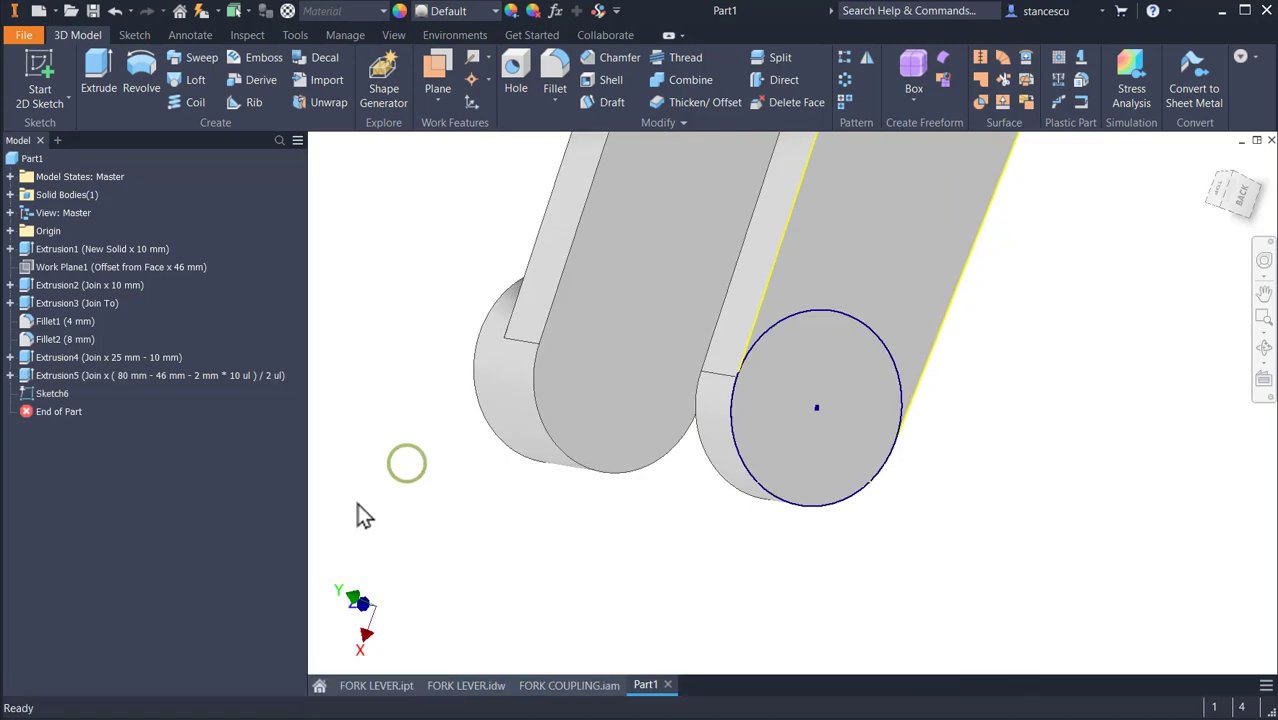
{"action": "left_click", "coordinate": [52, 395]}
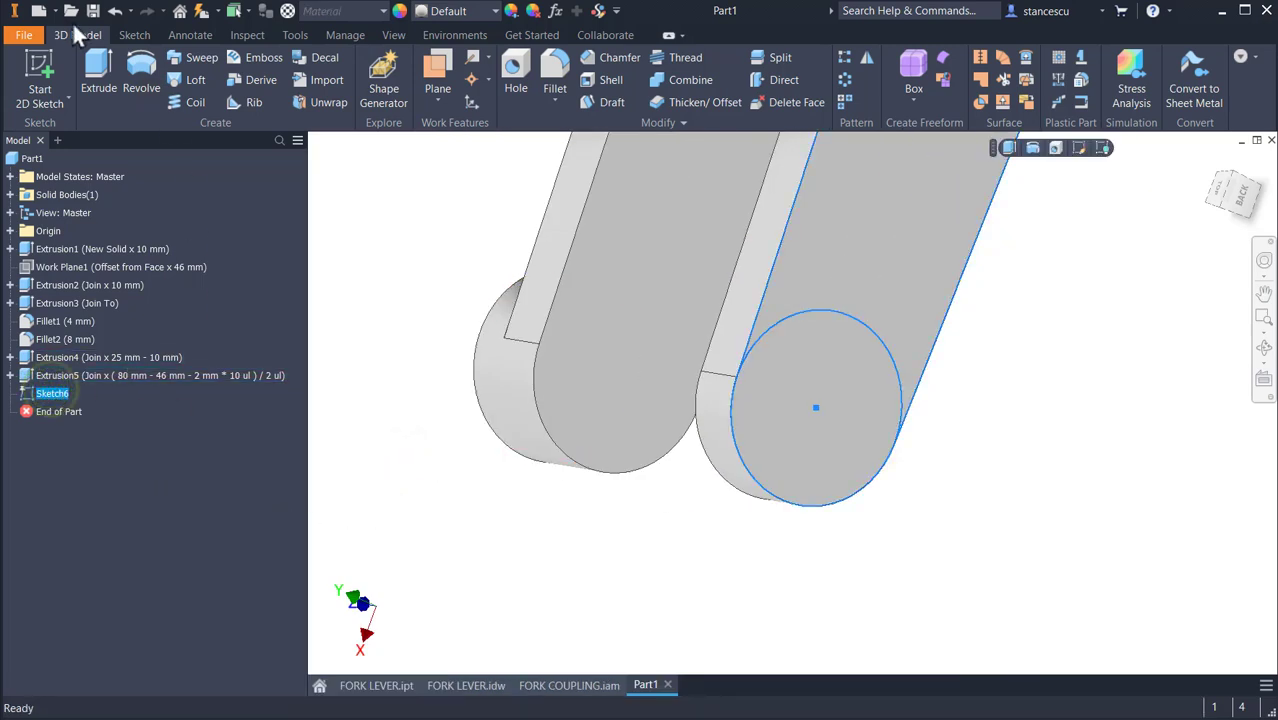
{"action": "left_click", "coordinate": [96, 76]}
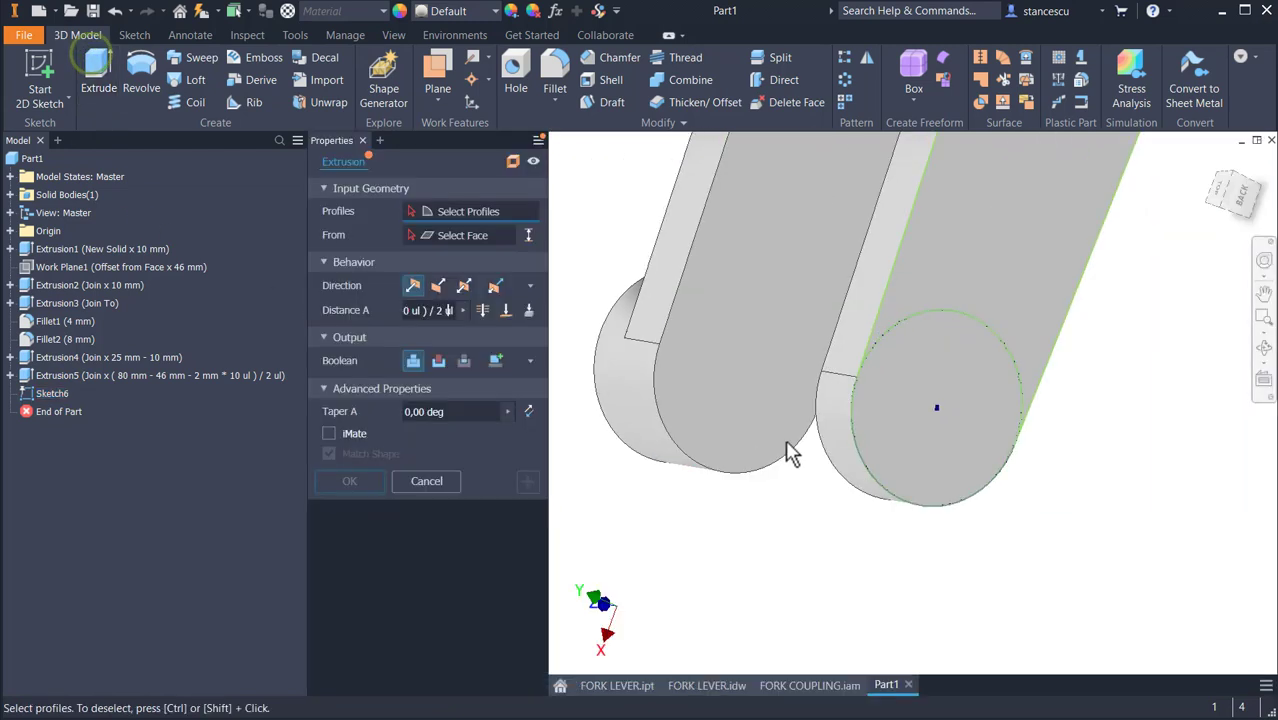
{"action": "left_click", "coordinate": [940, 367]}
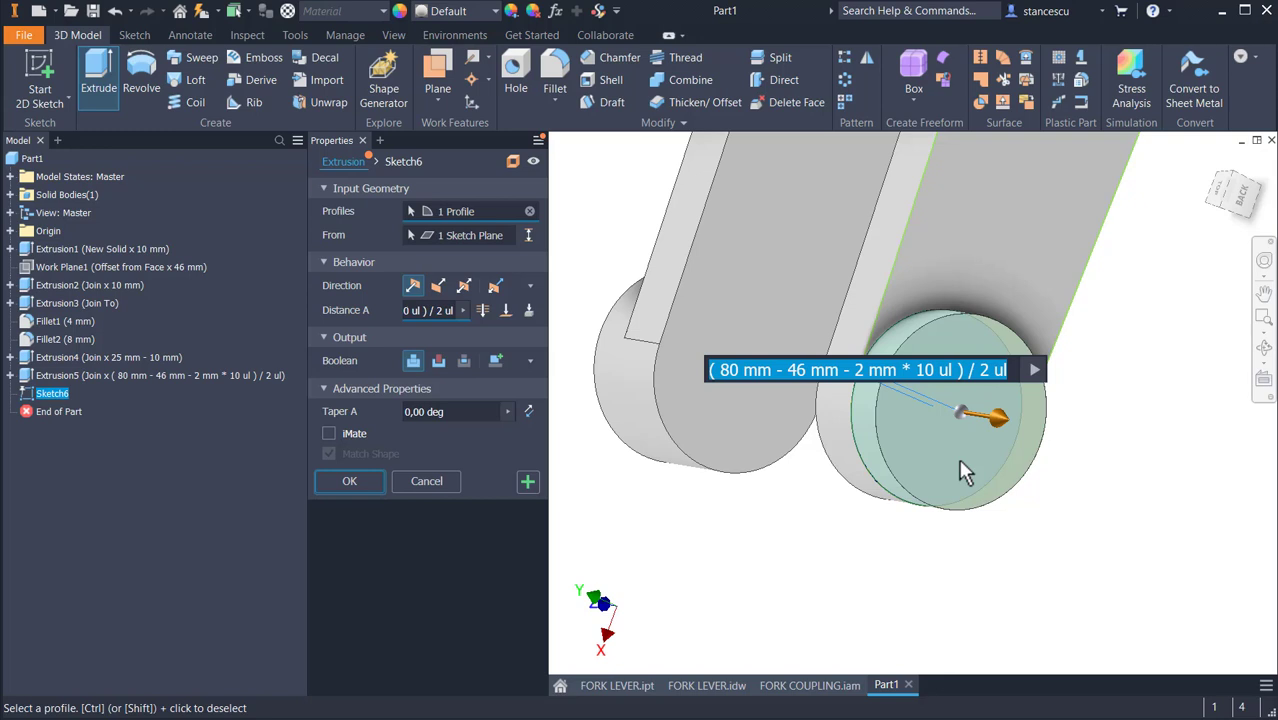
{"action": "key", "text": "Return"}
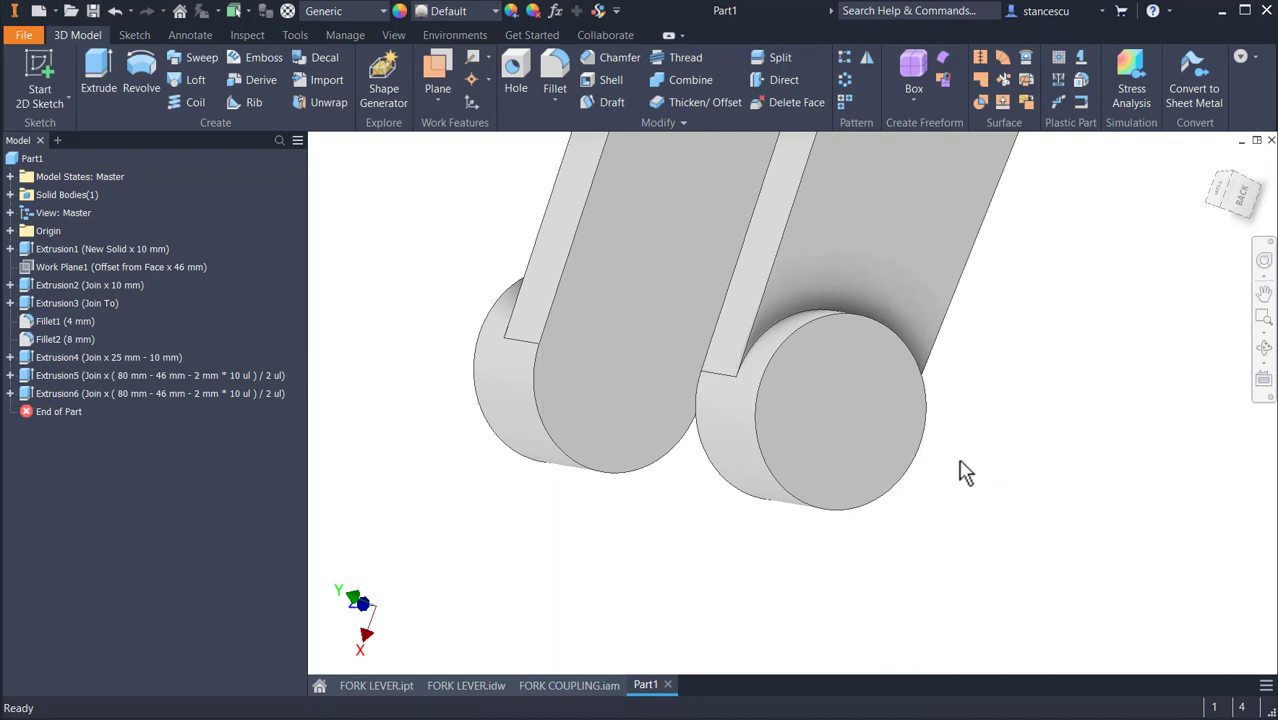
{"action": "key", "text": "Num_Lock"}
{"action": "key", "text": "F6"}
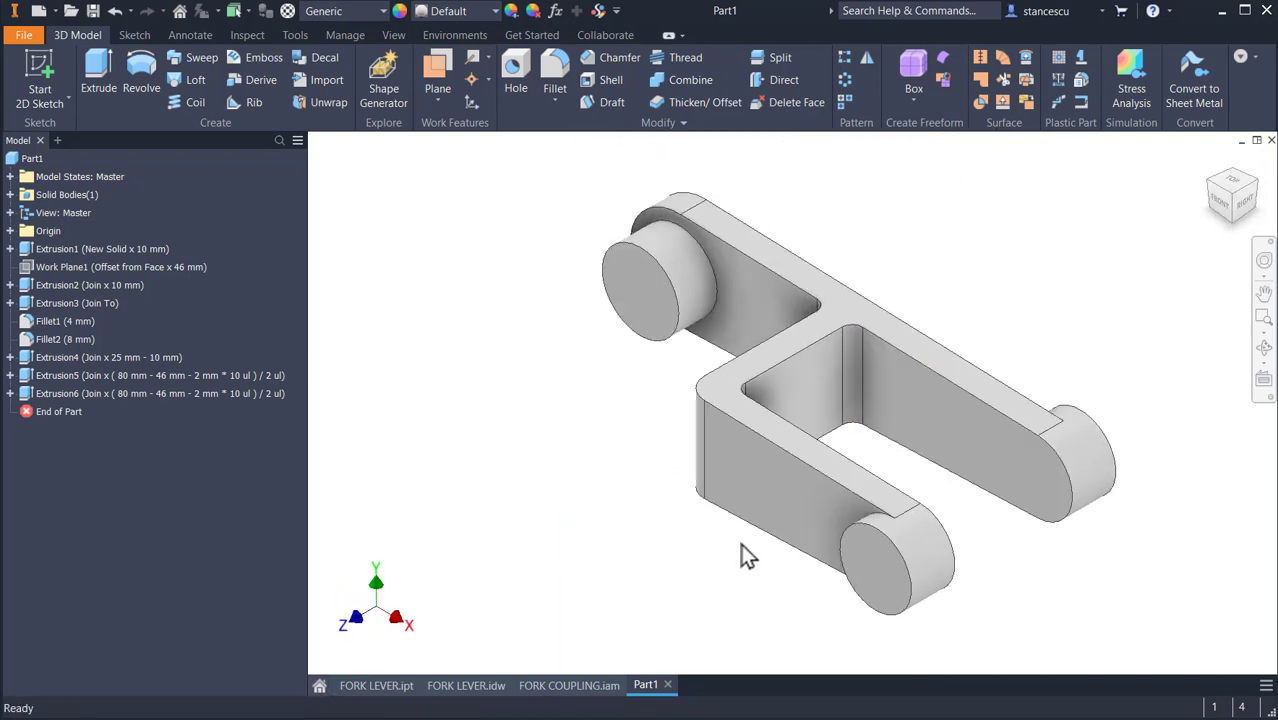
- Check the fillet radii in the FORK LEVER.idw drawing, and add 2 mm fillets where the cylindrical boss and both fork-end bosses meet Part1's arms
{"action": "left_click", "coordinate": [483, 687]}
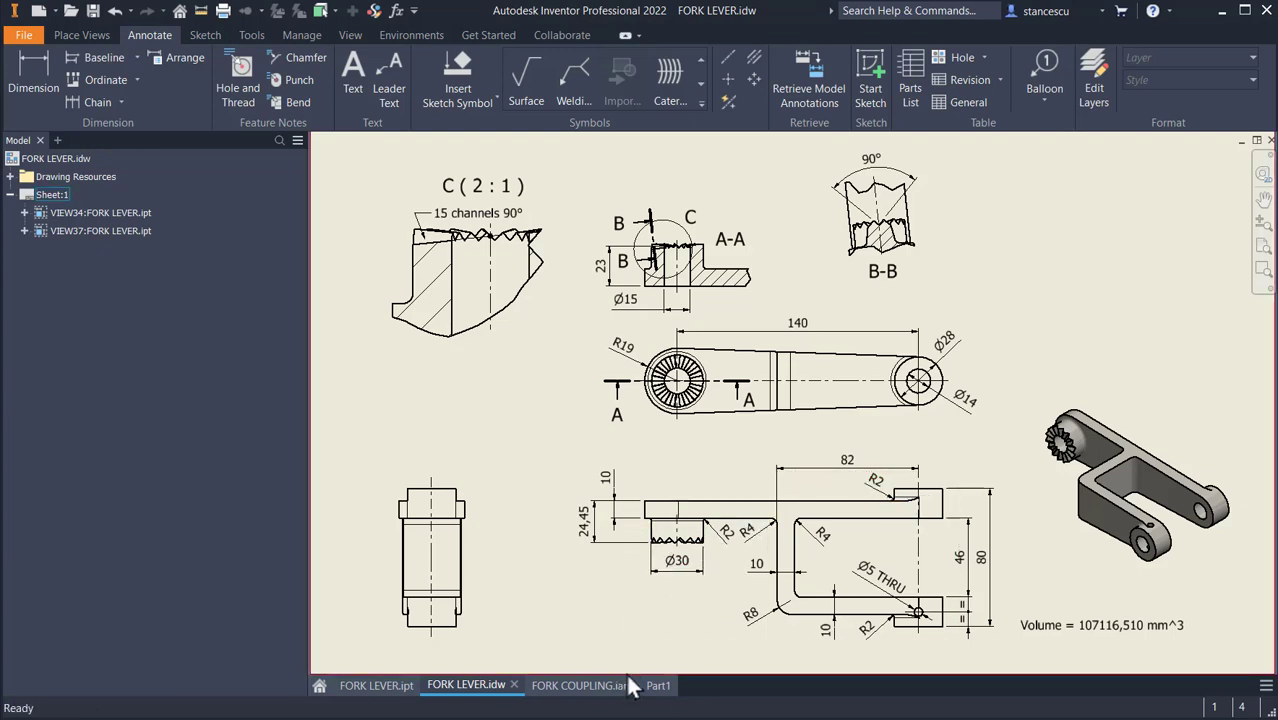
{"action": "left_click", "coordinate": [658, 686]}
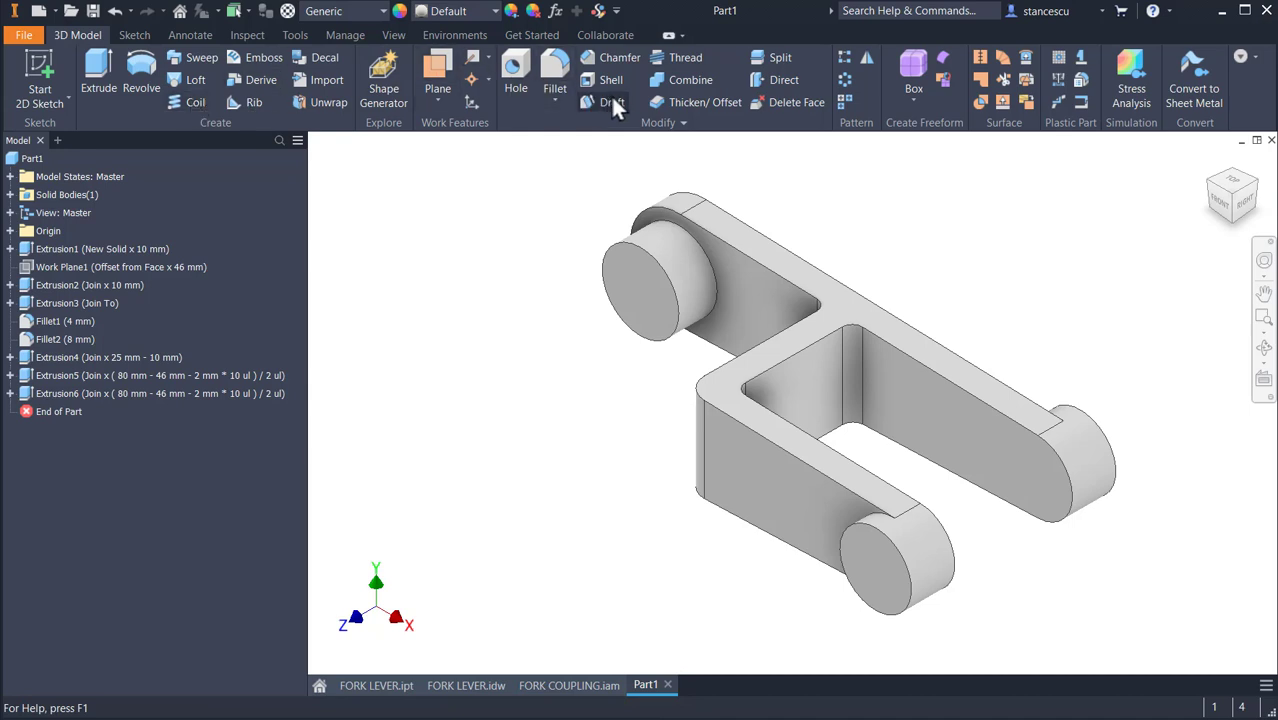
{"action": "left_click", "coordinate": [710, 265]}
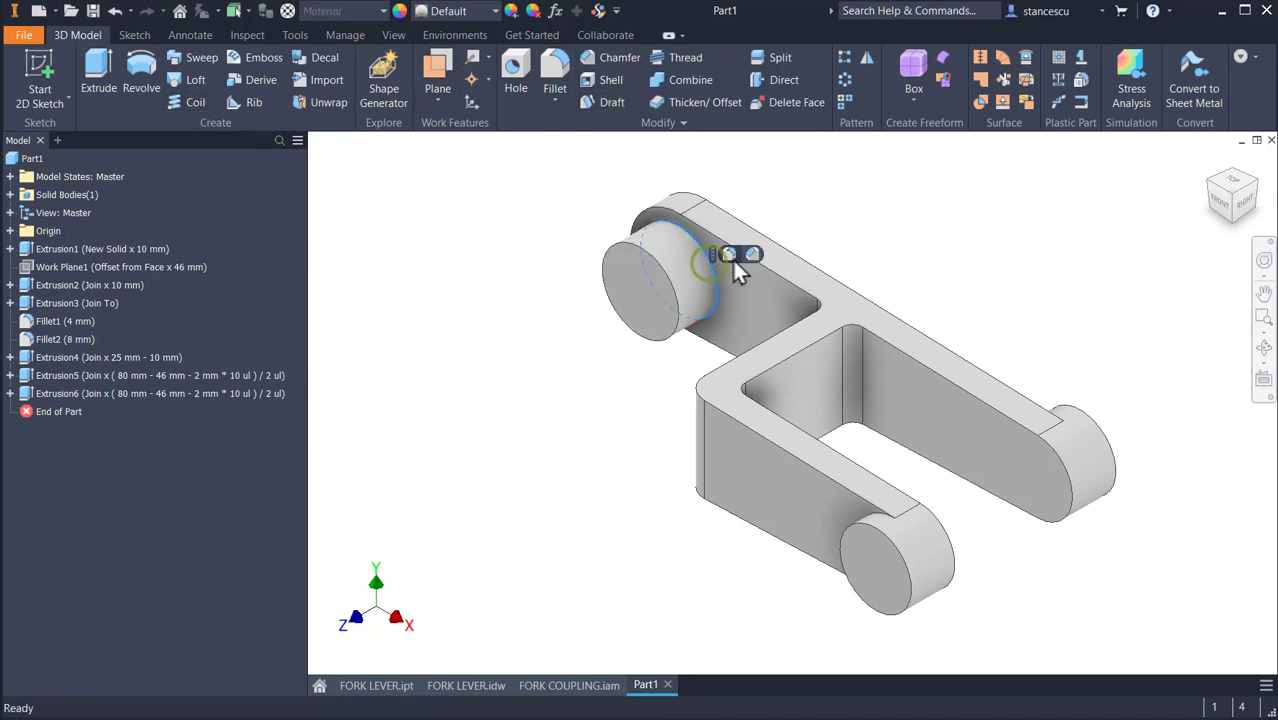
{"action": "left_click", "coordinate": [731, 254]}
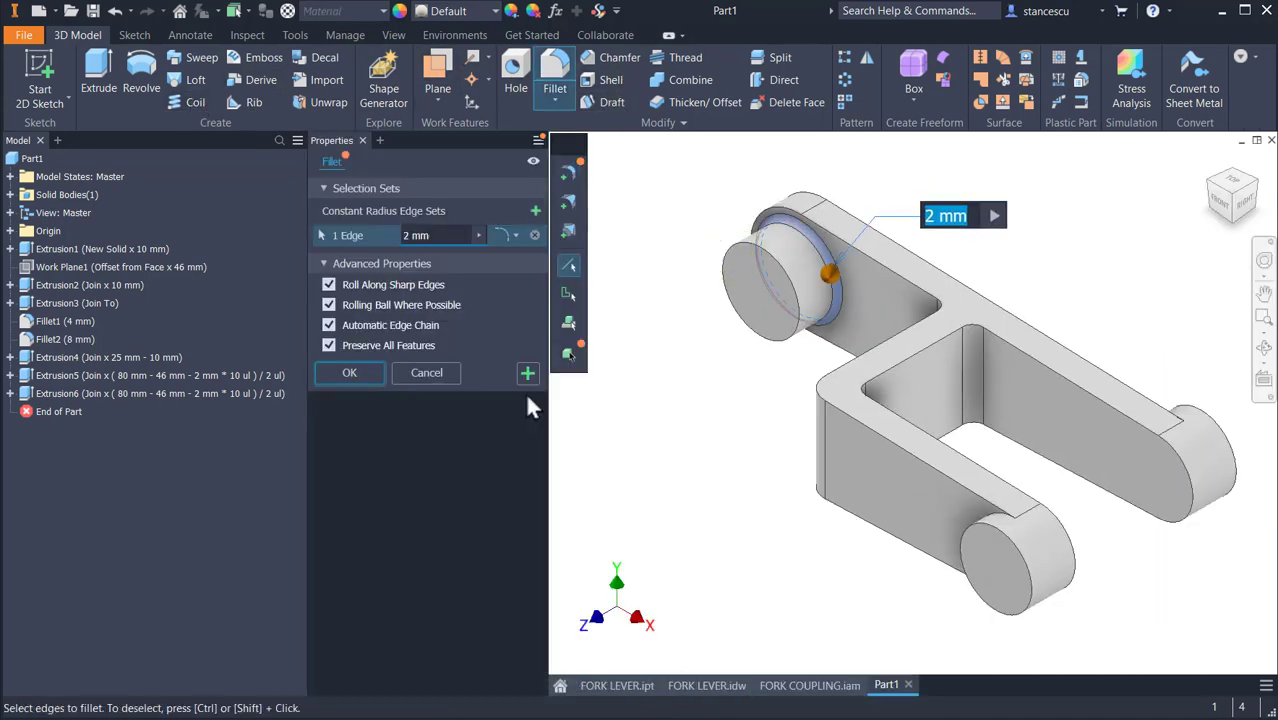
{"action": "left_click", "coordinate": [1000, 526]}
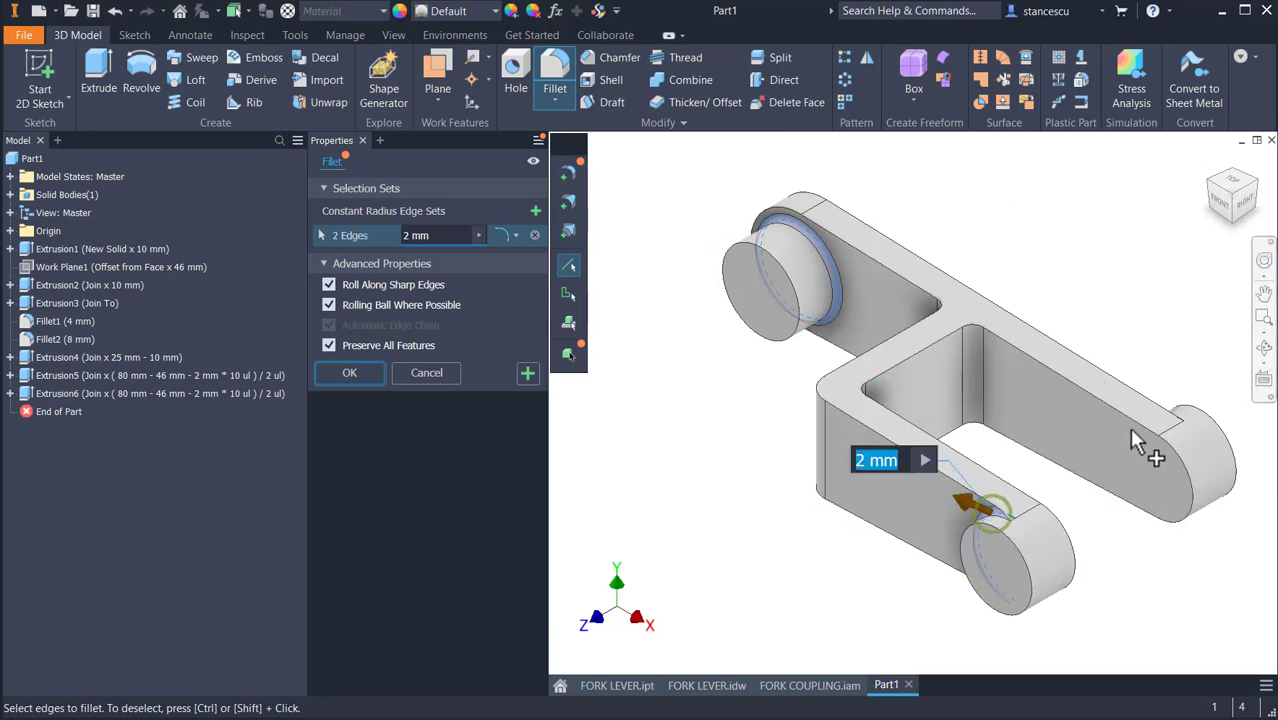
{"action": "left_click", "coordinate": [1168, 426]}
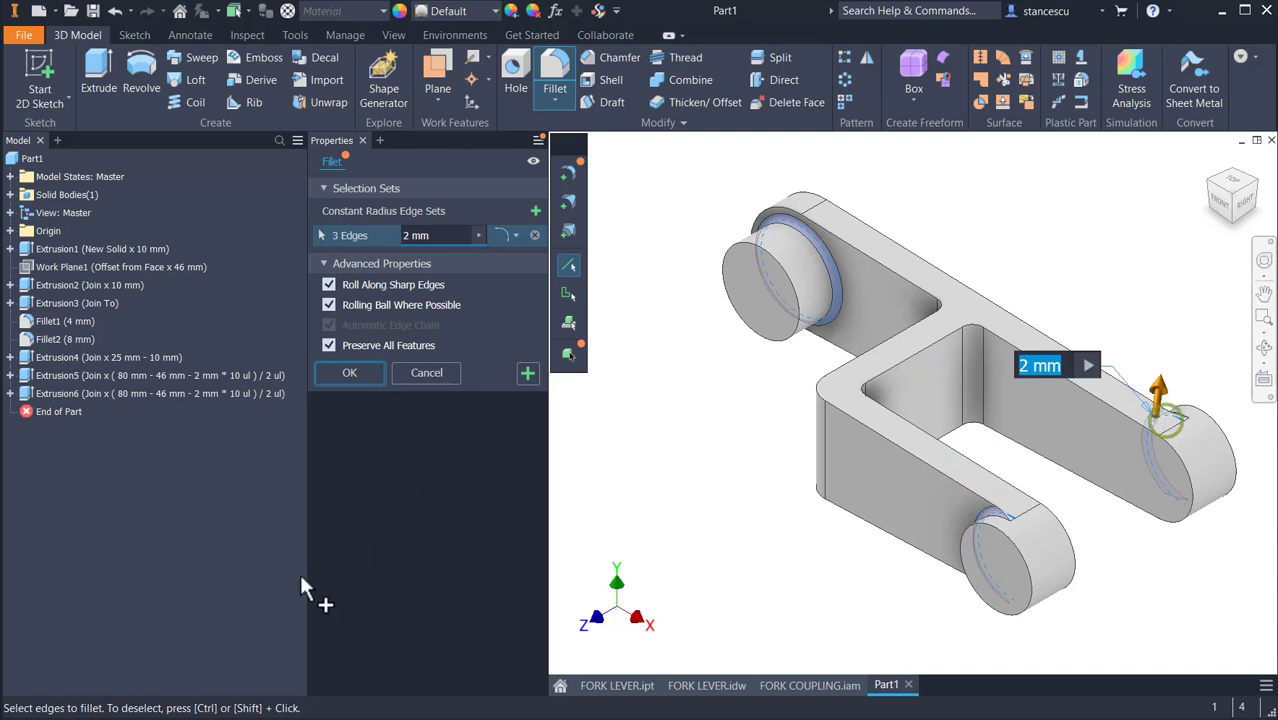
{"action": "left_click", "coordinate": [353, 372]}
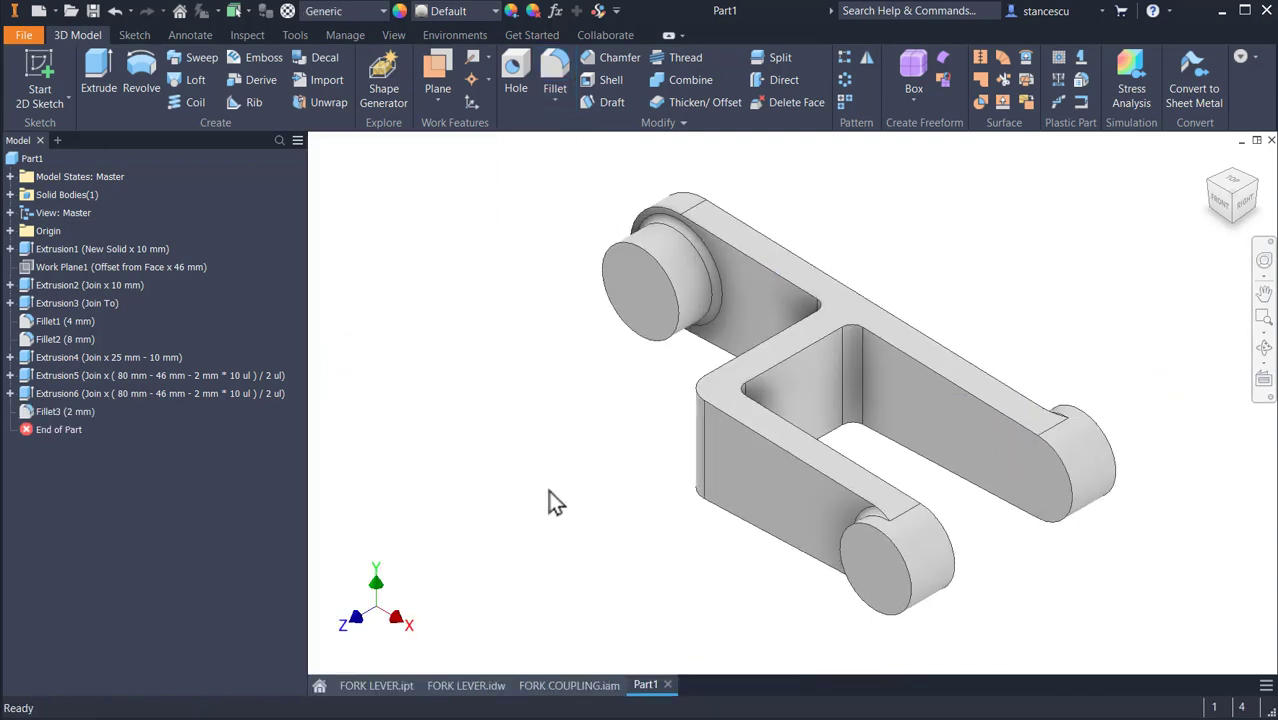
- Check the boss bore in the FORK LEVER.idw drawing, and cut a 15 mm through-all hole at the center of Part1's cylindrical boss
{"action": "left_click", "coordinate": [455, 690]}
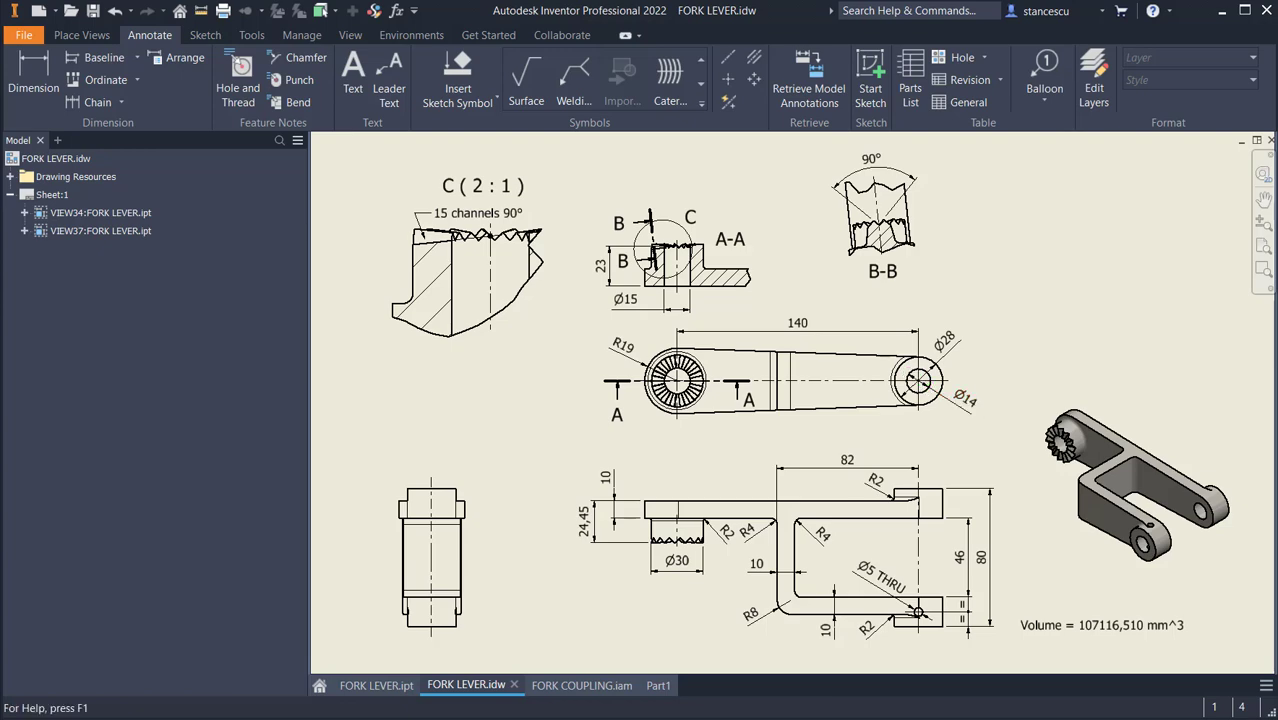
{"action": "left_click", "coordinate": [658, 685]}
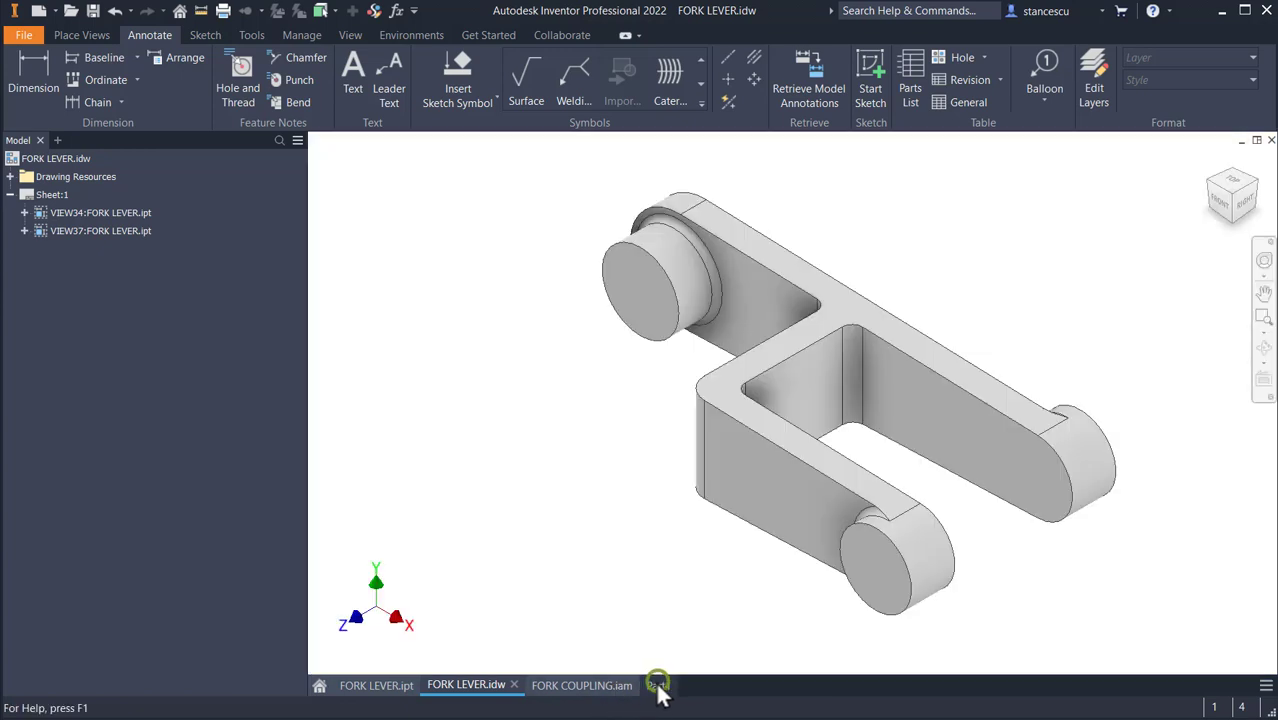
{"action": "left_click", "coordinate": [651, 333]}
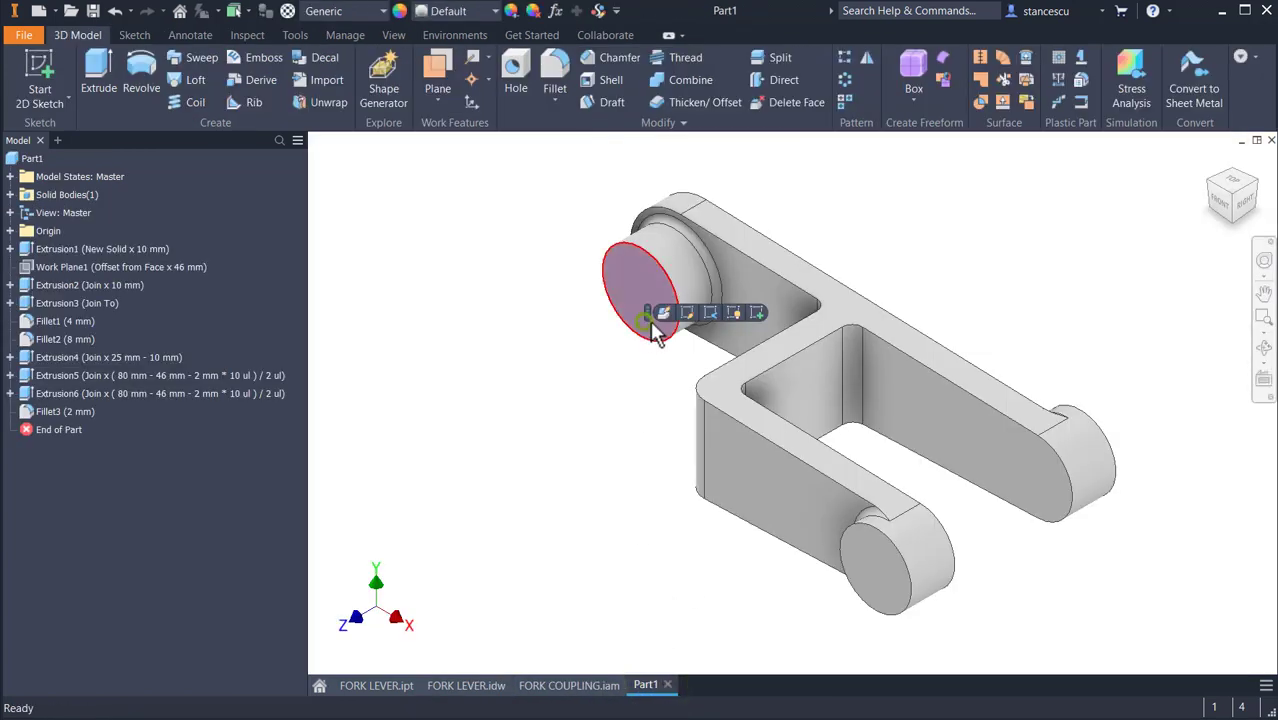
{"action": "left_click", "coordinate": [749, 312]}
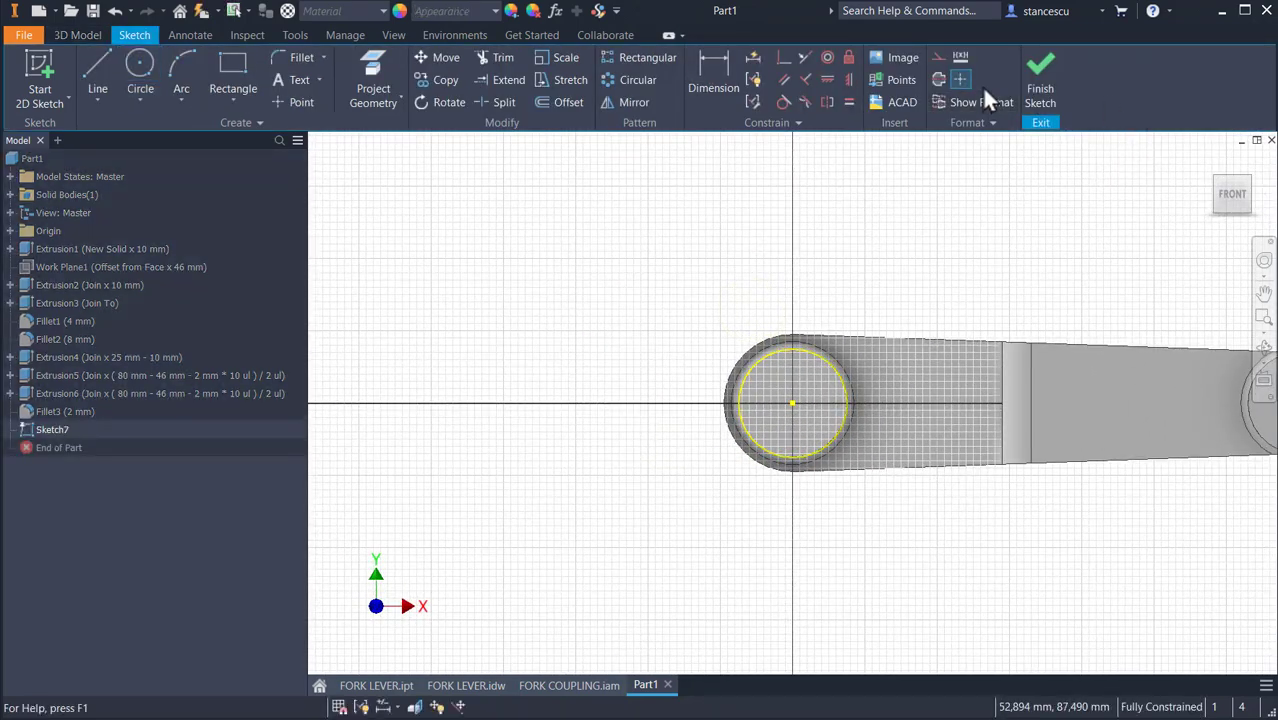
{"action": "left_click", "coordinate": [1038, 88]}
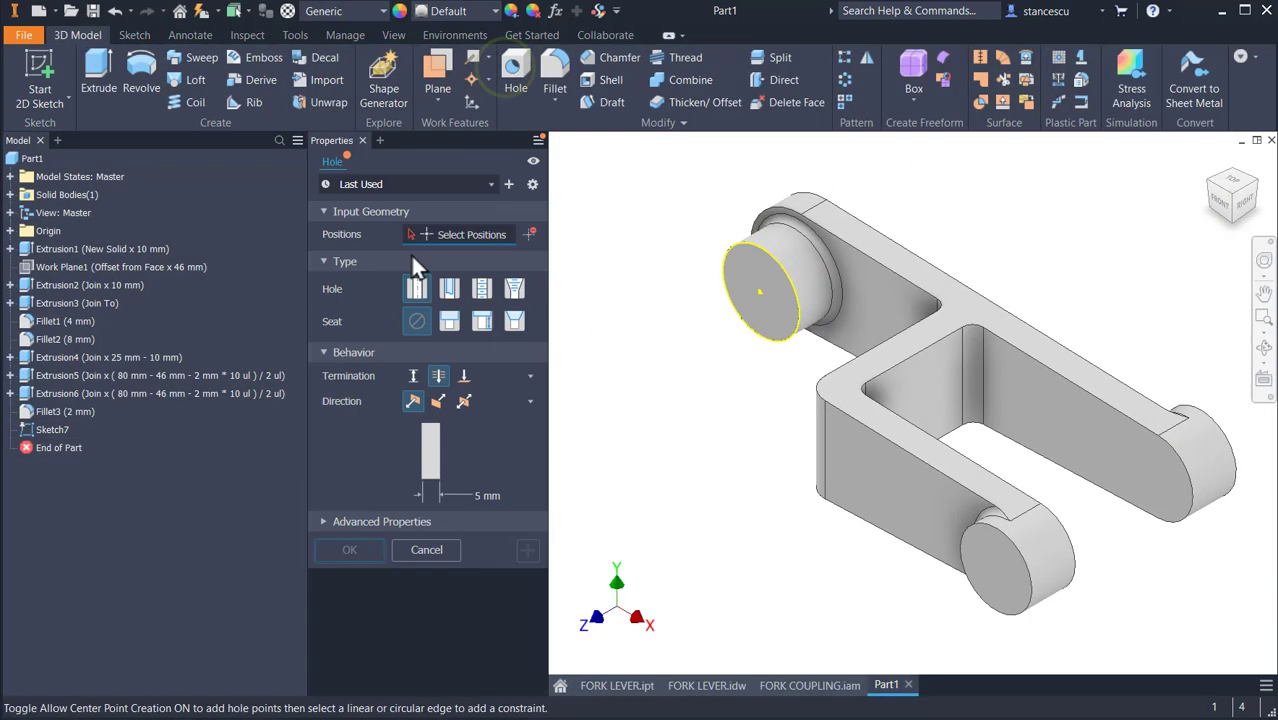
{"action": "left_click", "coordinate": [760, 298]}
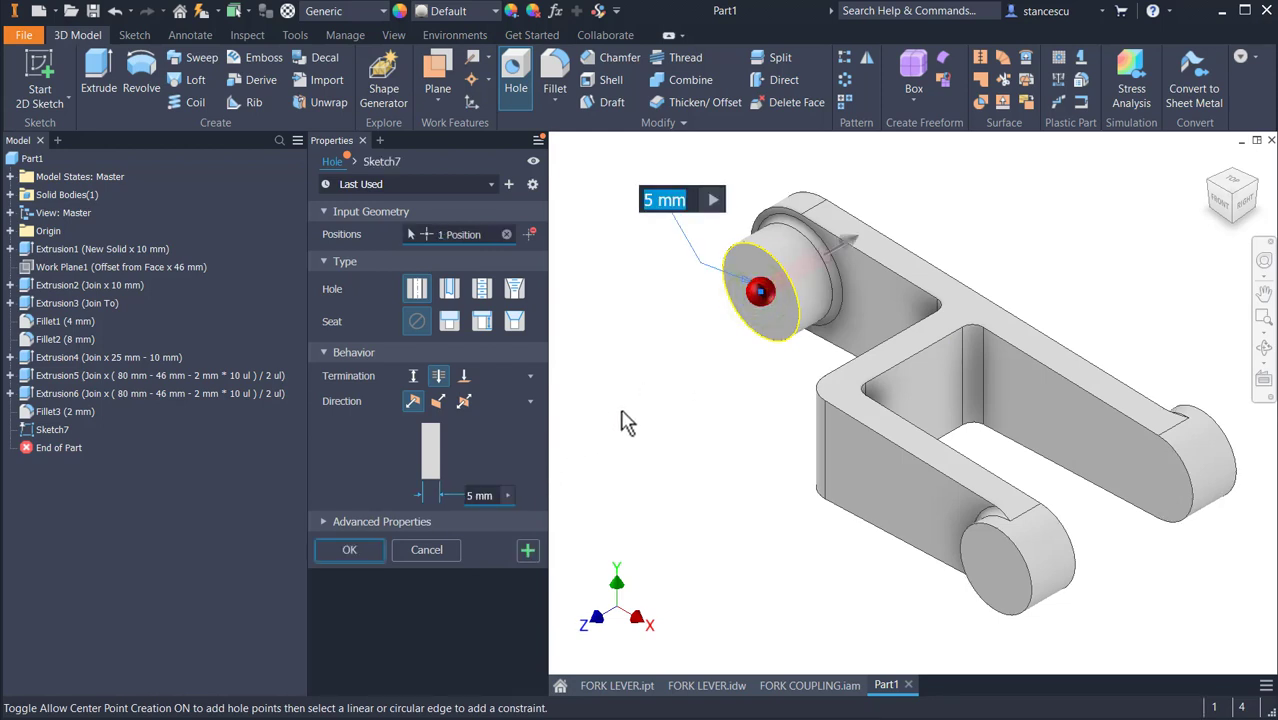
{"action": "type", "text": "15"}
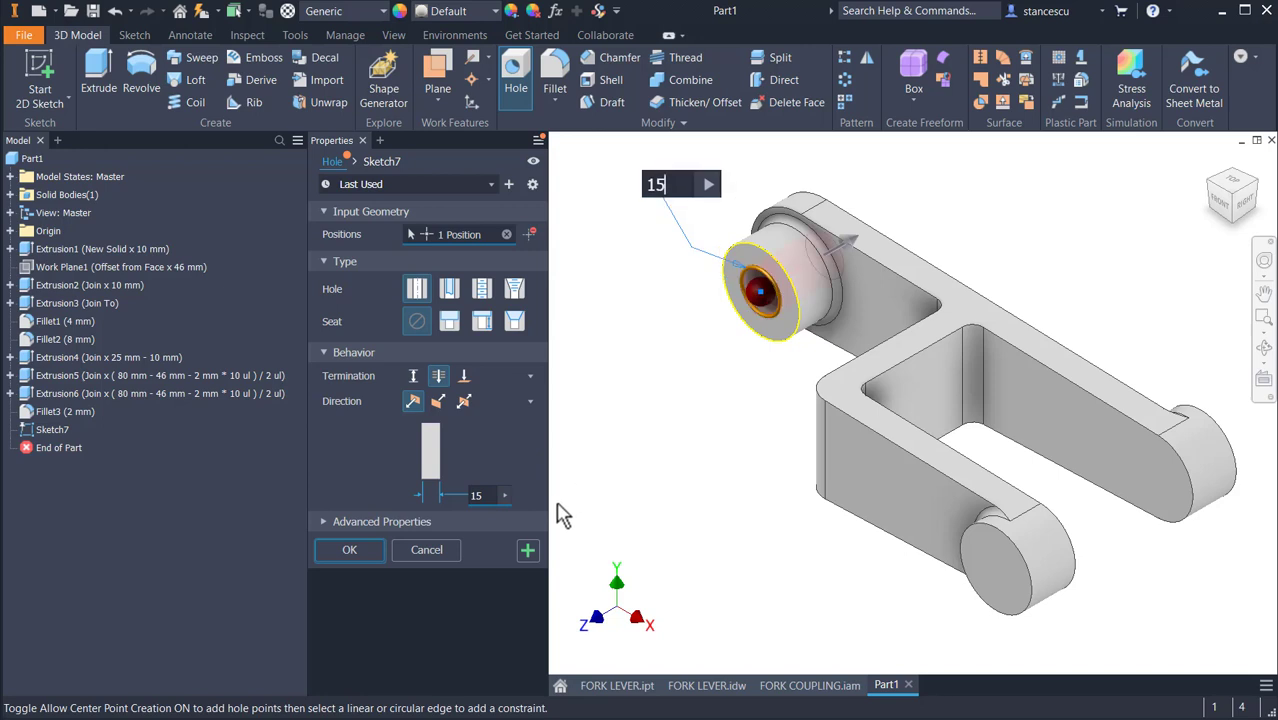
{"action": "left_click", "coordinate": [352, 549]}
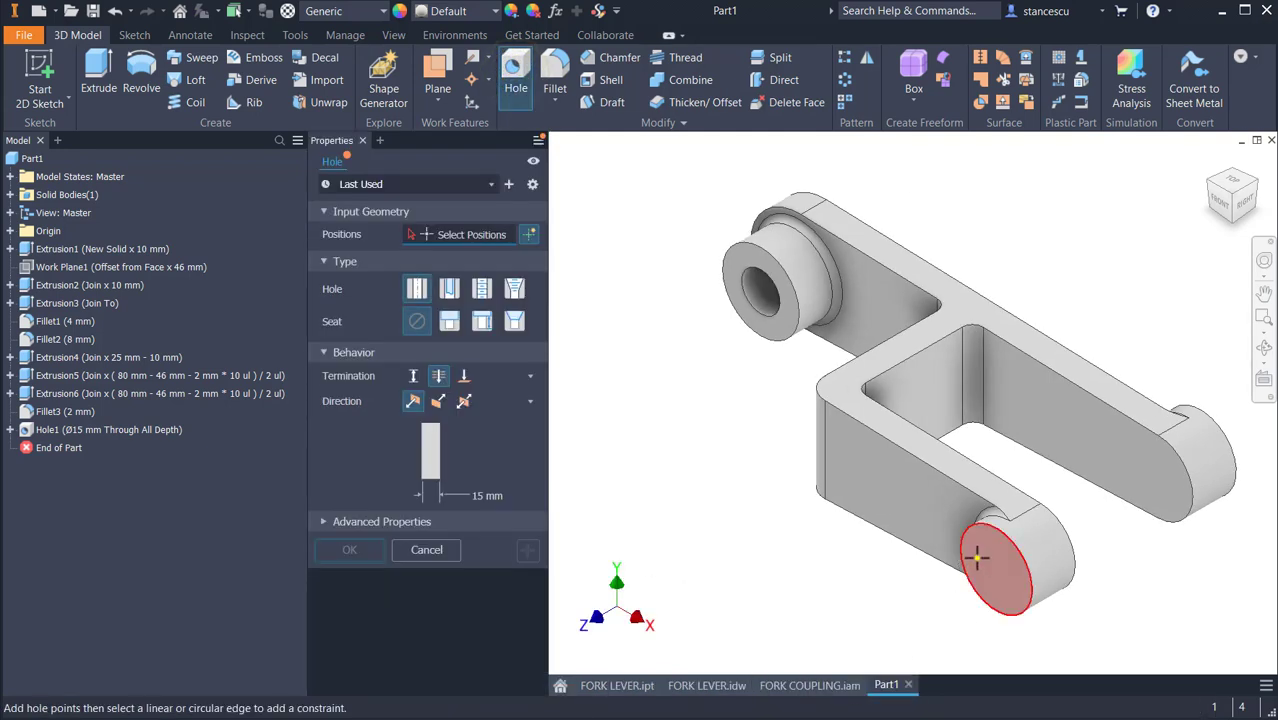
- Cut a 14 mm through-all hole through both fork ends, concentric with the circular edge of the front fork-end boss
{"action": "left_click", "coordinate": [977, 558]}
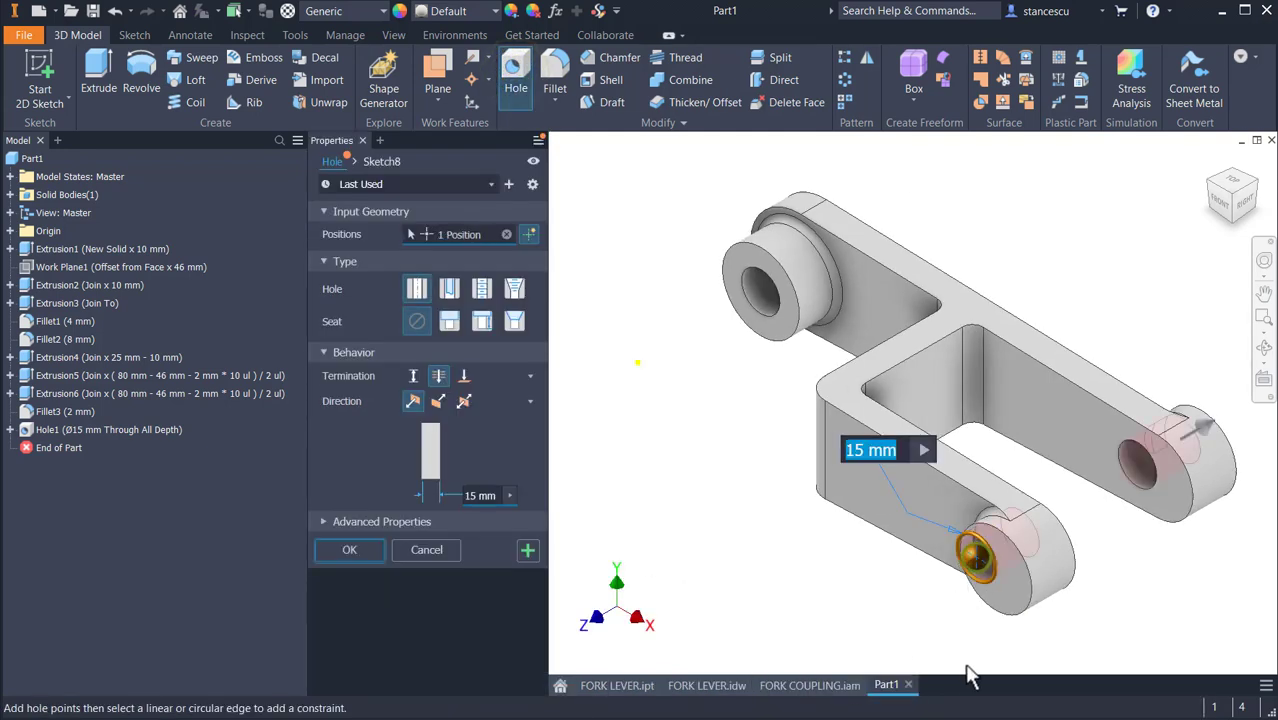
{"action": "left_click", "coordinate": [1057, 590]}
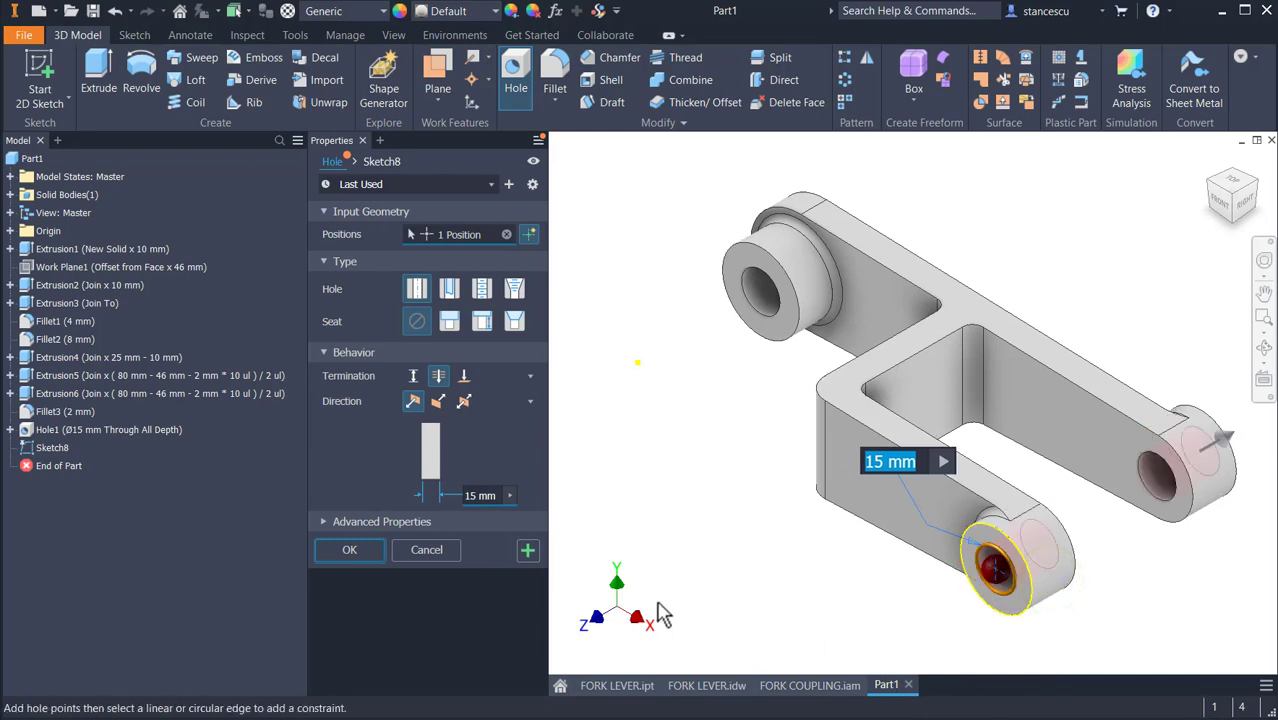
{"action": "type", "text": "14"}
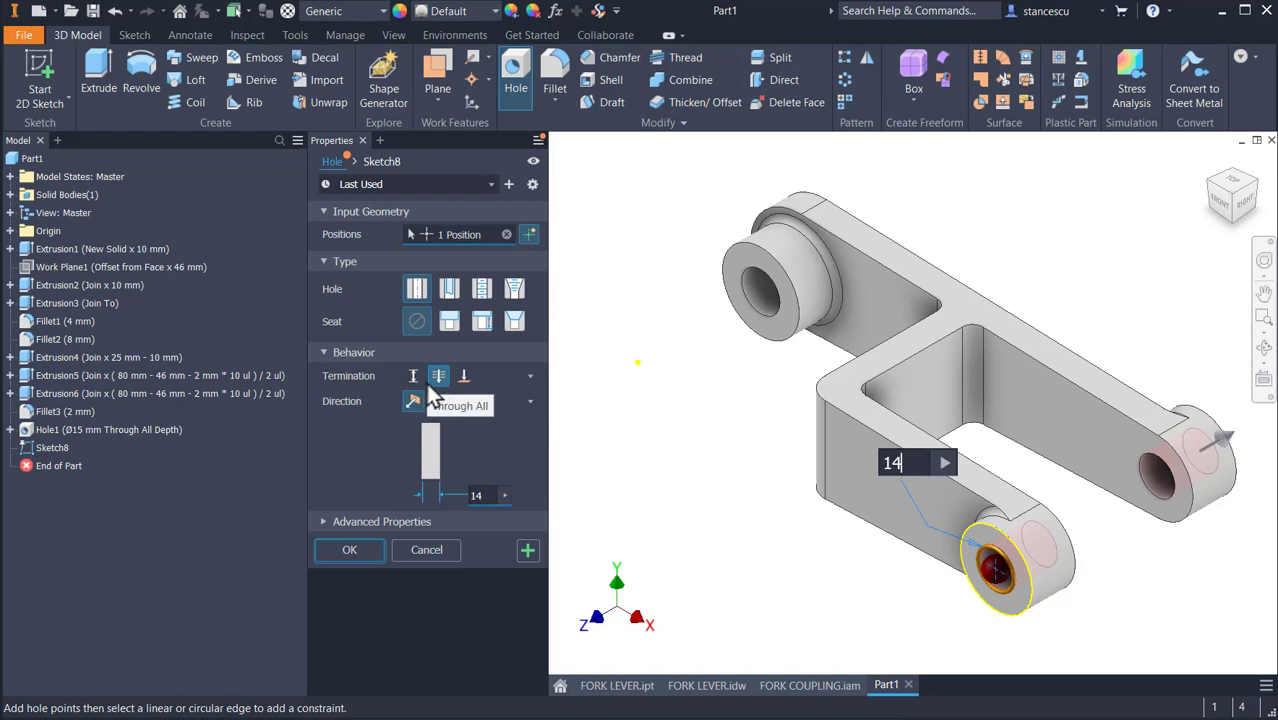
{"action": "left_click", "coordinate": [337, 551]}
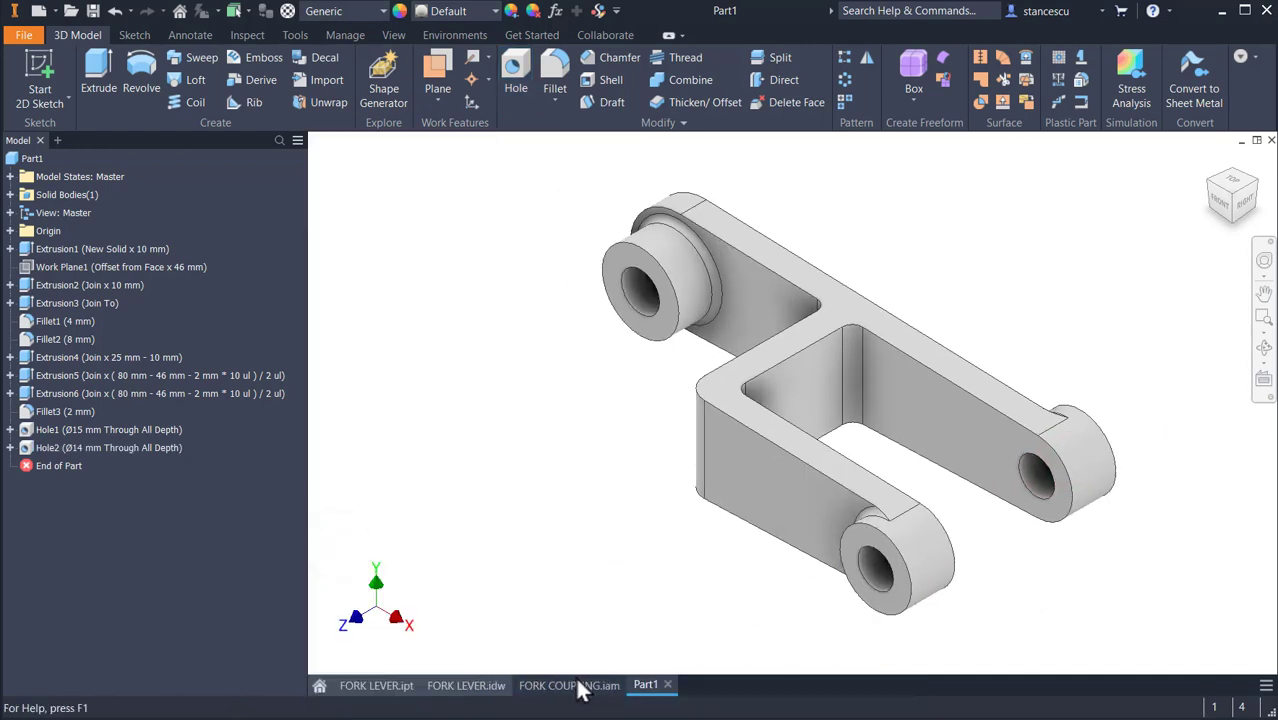
- Check the fork-end cross hole in the FORK LEVER.idw drawing, and start a sketch on Part1's XZ Plane with the graphics sliced
{"action": "left_click", "coordinate": [491, 679]}
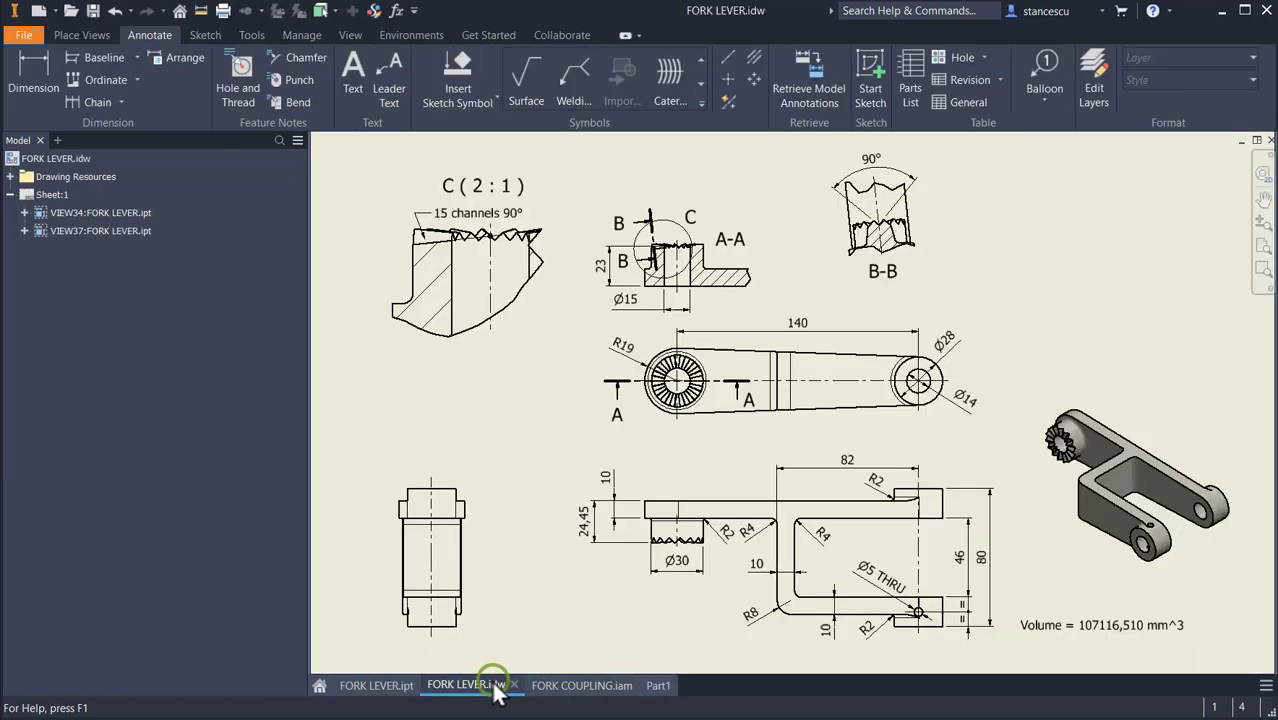
{"action": "scroll", "coordinate": [915, 610], "scroll_direction": "up", "scroll_amount": 6}
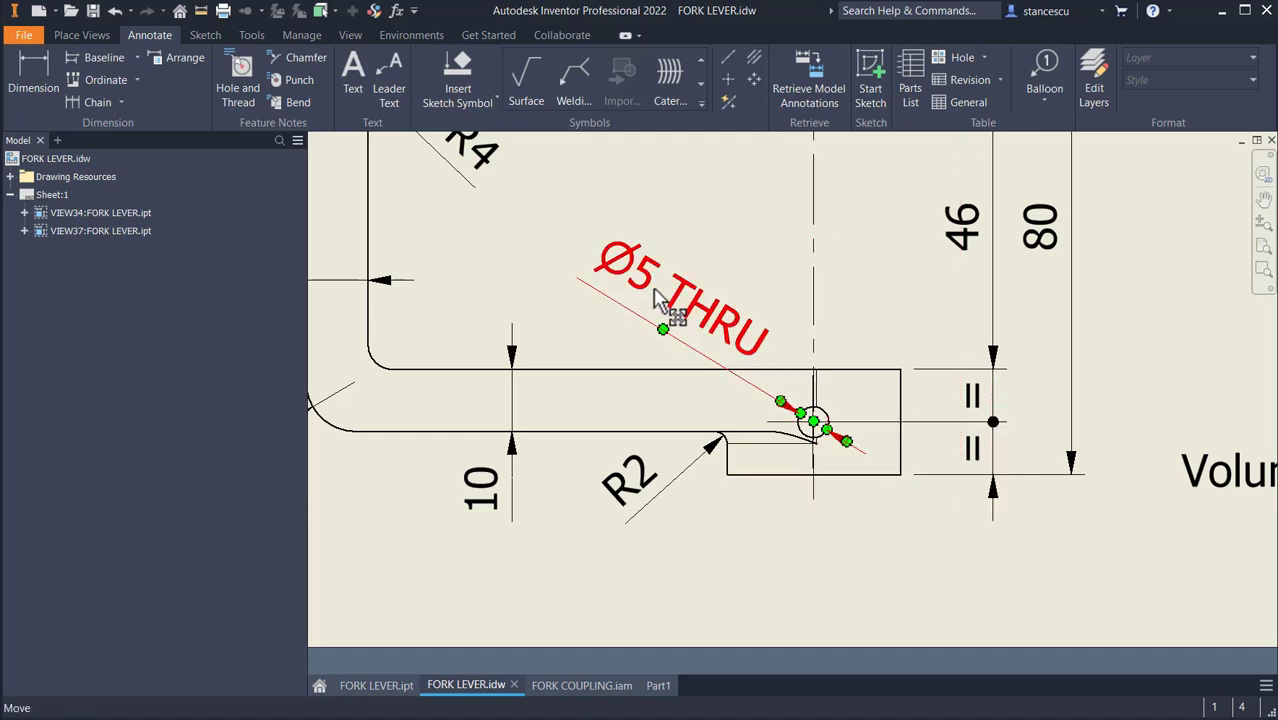
{"action": "scroll", "coordinate": [787, 537], "scroll_direction": "down", "scroll_amount": 5}
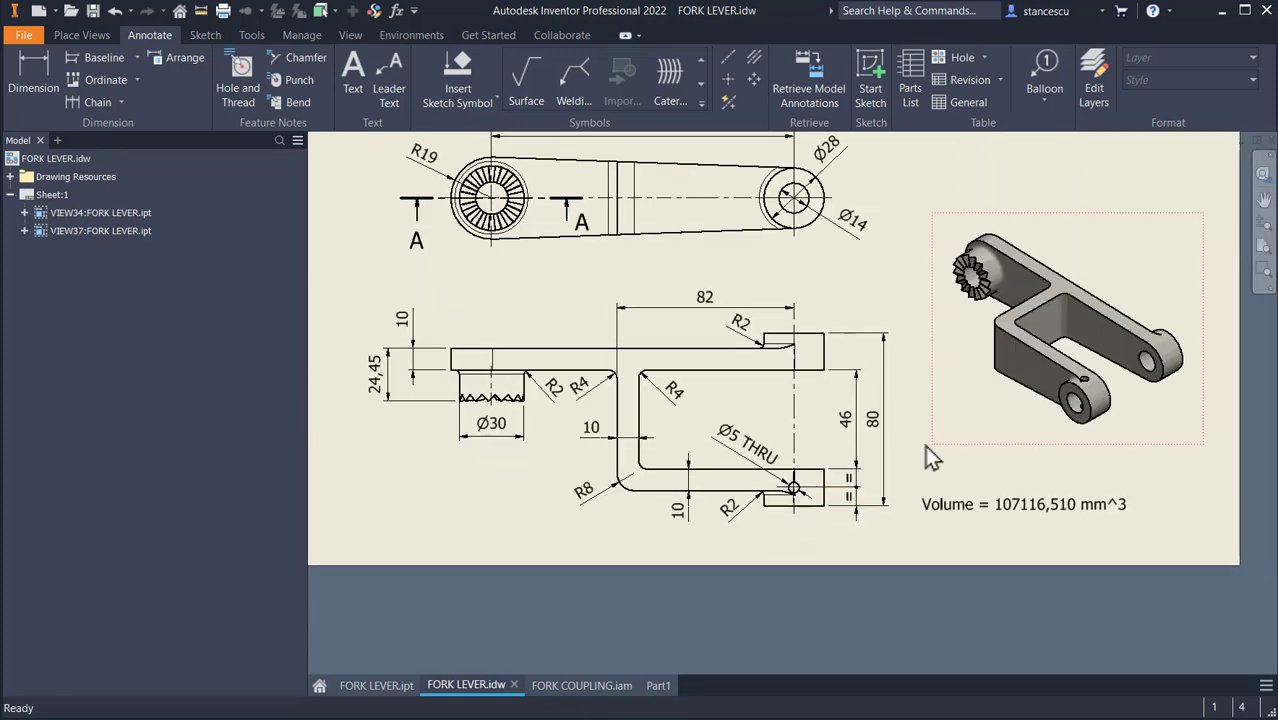
{"action": "scroll", "coordinate": [1095, 400], "scroll_direction": "up", "scroll_amount": 3}
{"action": "scroll", "coordinate": [1096, 402], "scroll_direction": "up", "scroll_amount": 2}
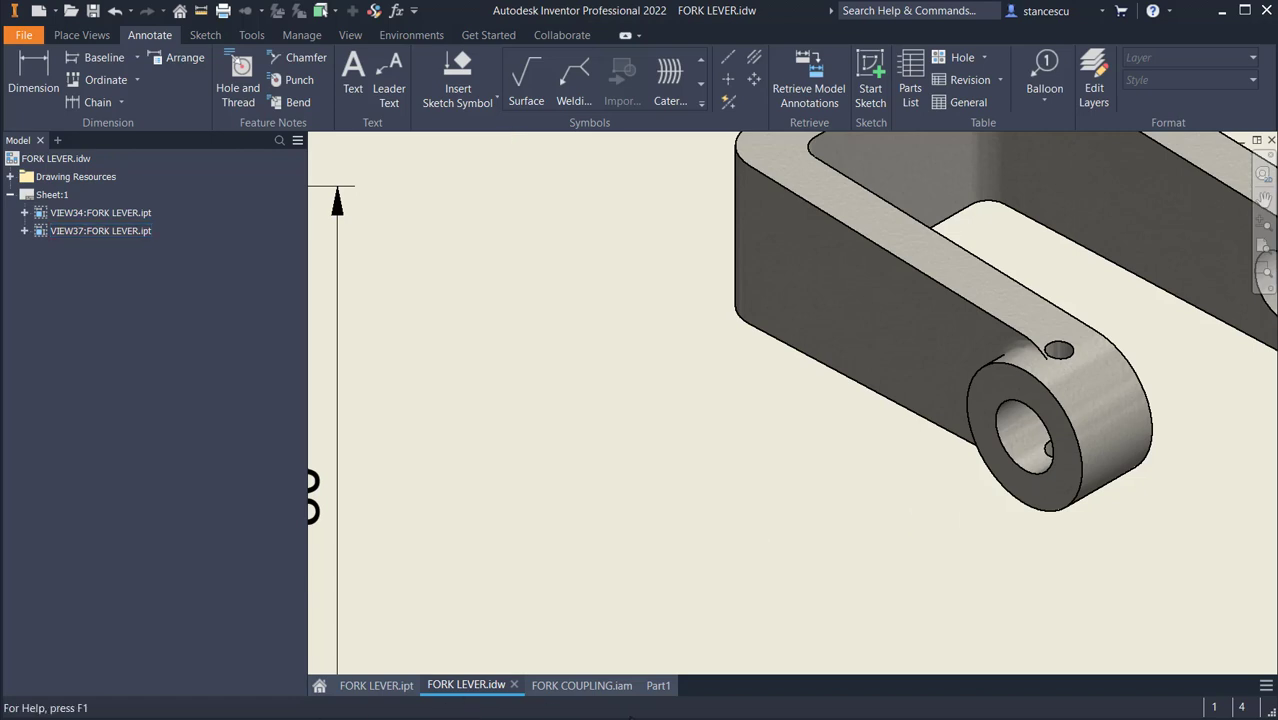
{"action": "left_click", "coordinate": [659, 688]}
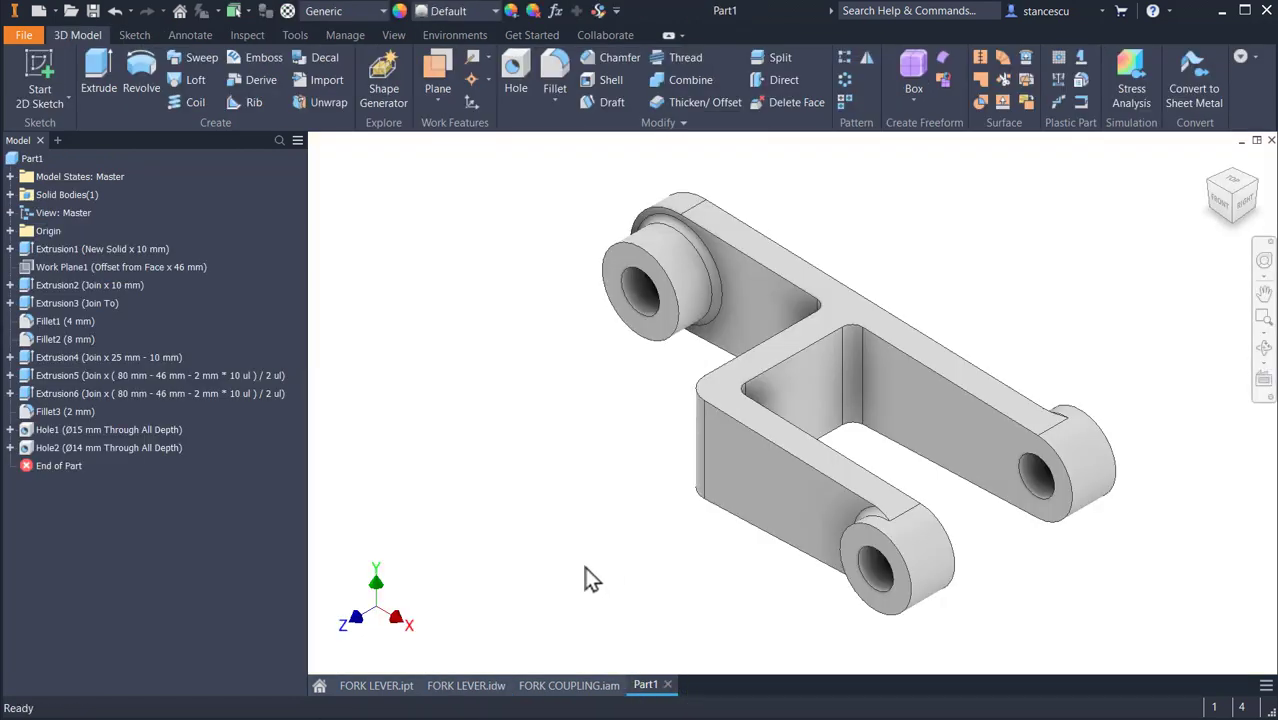
{"action": "left_click", "coordinate": [10, 231]}
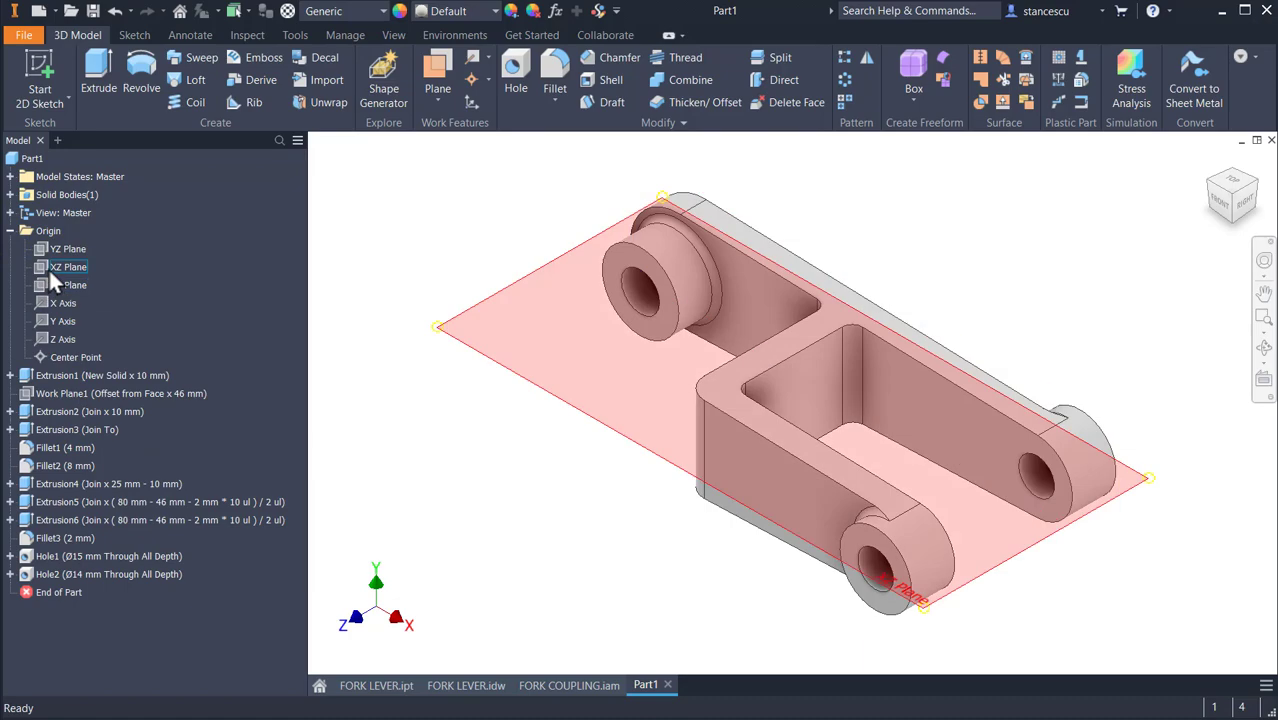
{"action": "left_click", "coordinate": [48, 267]}
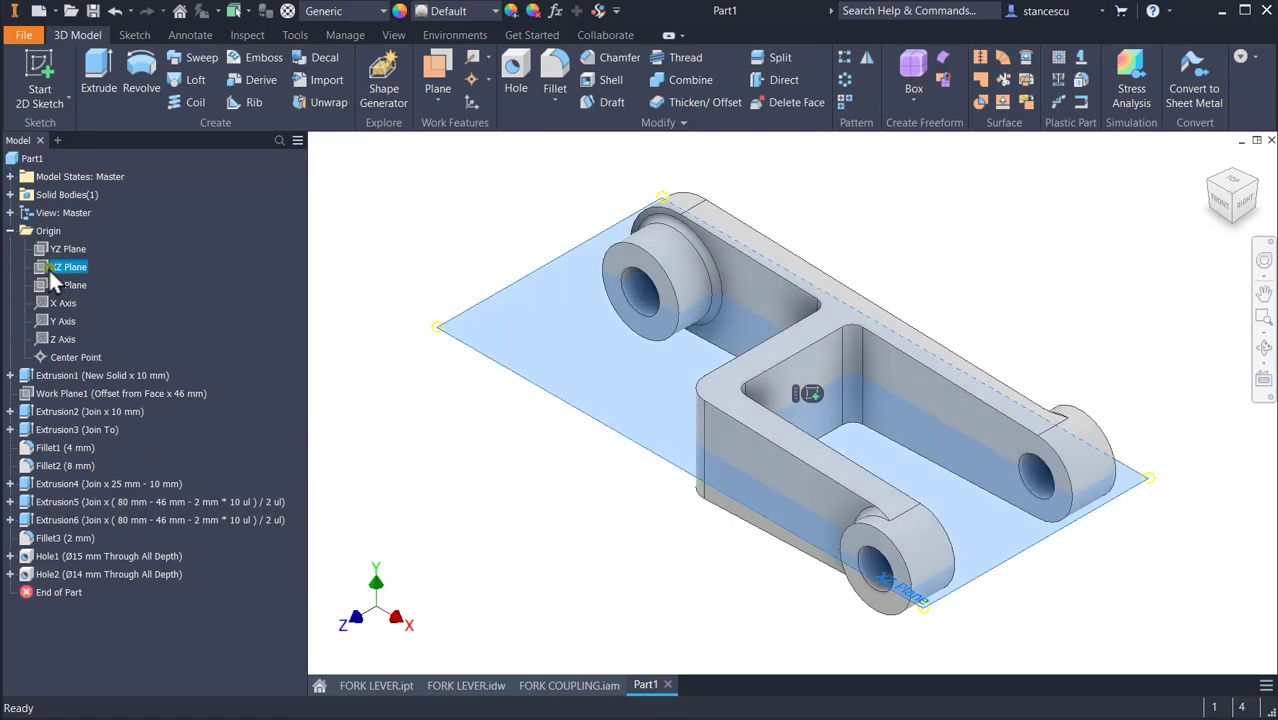
{"action": "left_click", "coordinate": [809, 393]}
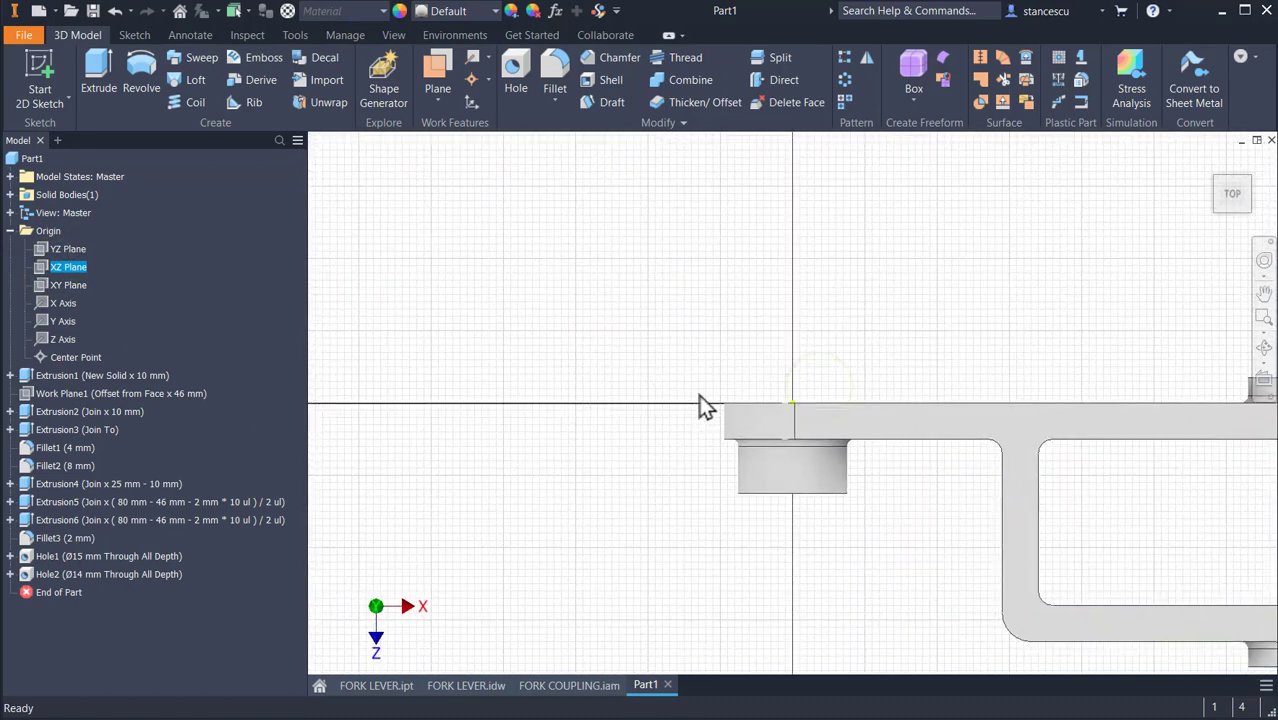
{"action": "key", "text": "Num_Lock"}
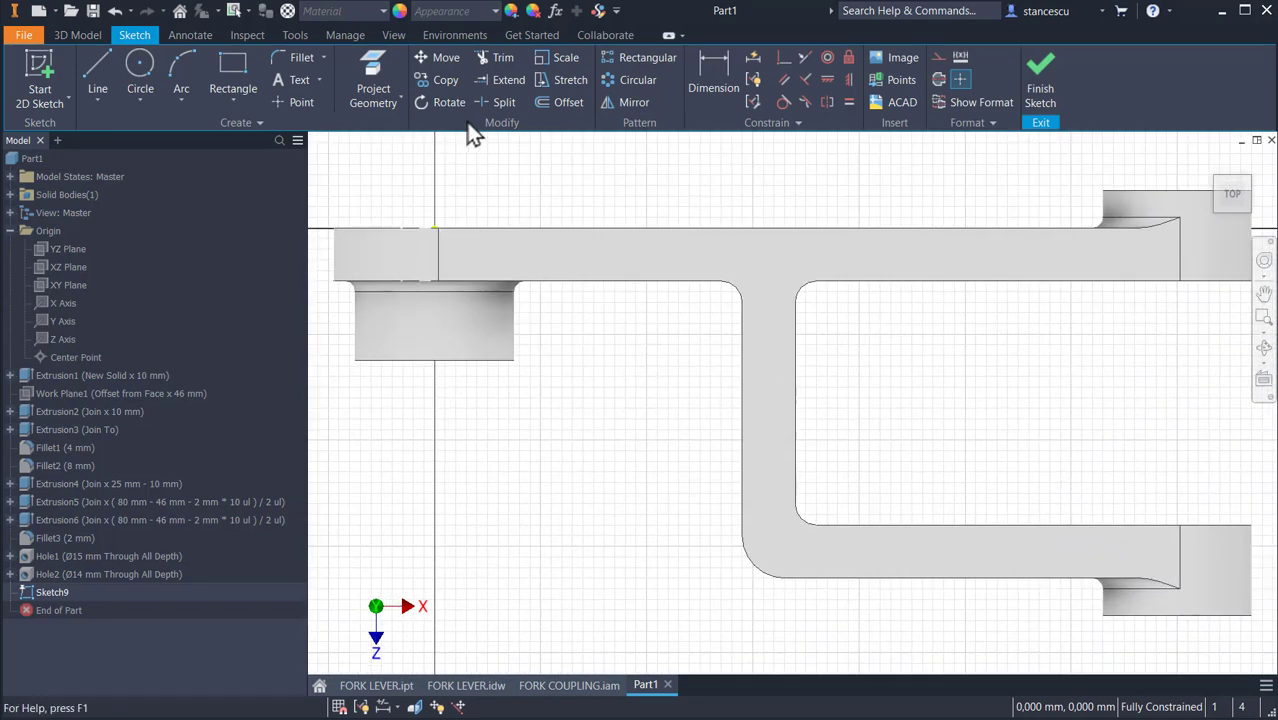
{"action": "key", "text": "F7"}
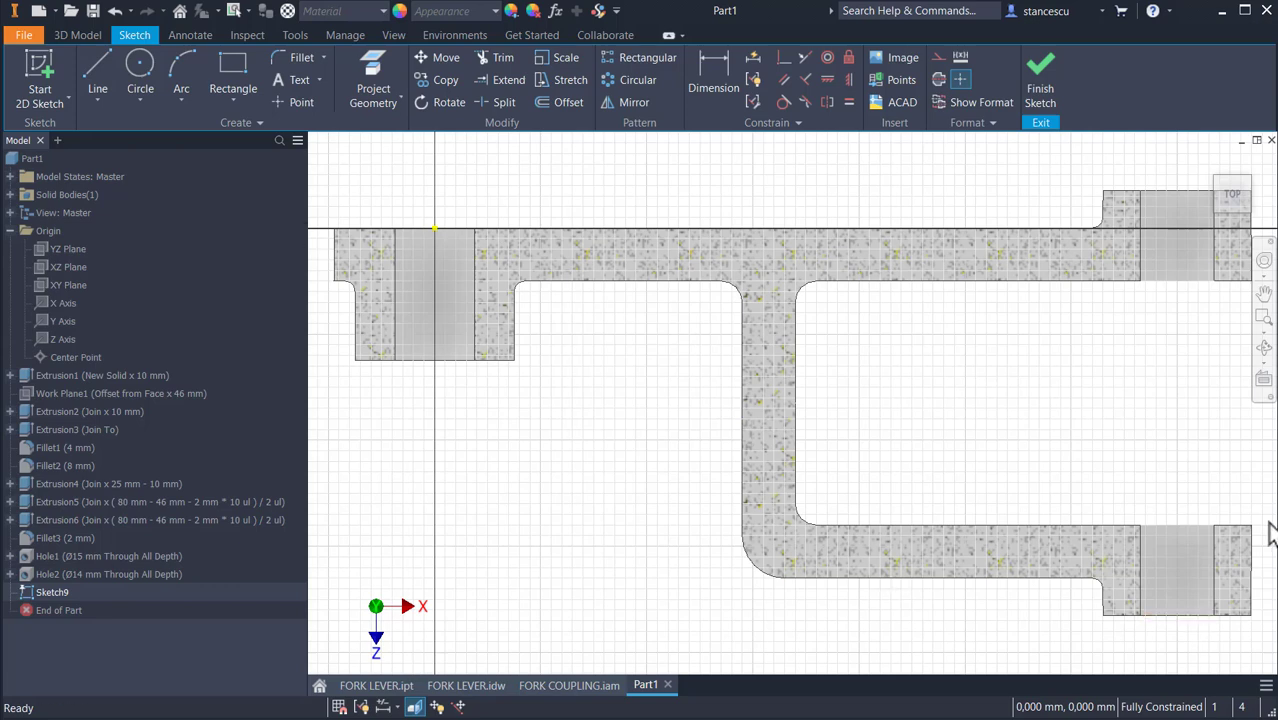
{"action": "middle_click_drag", "start_coordinate": [1170, 480], "coordinate": [947, 417]}
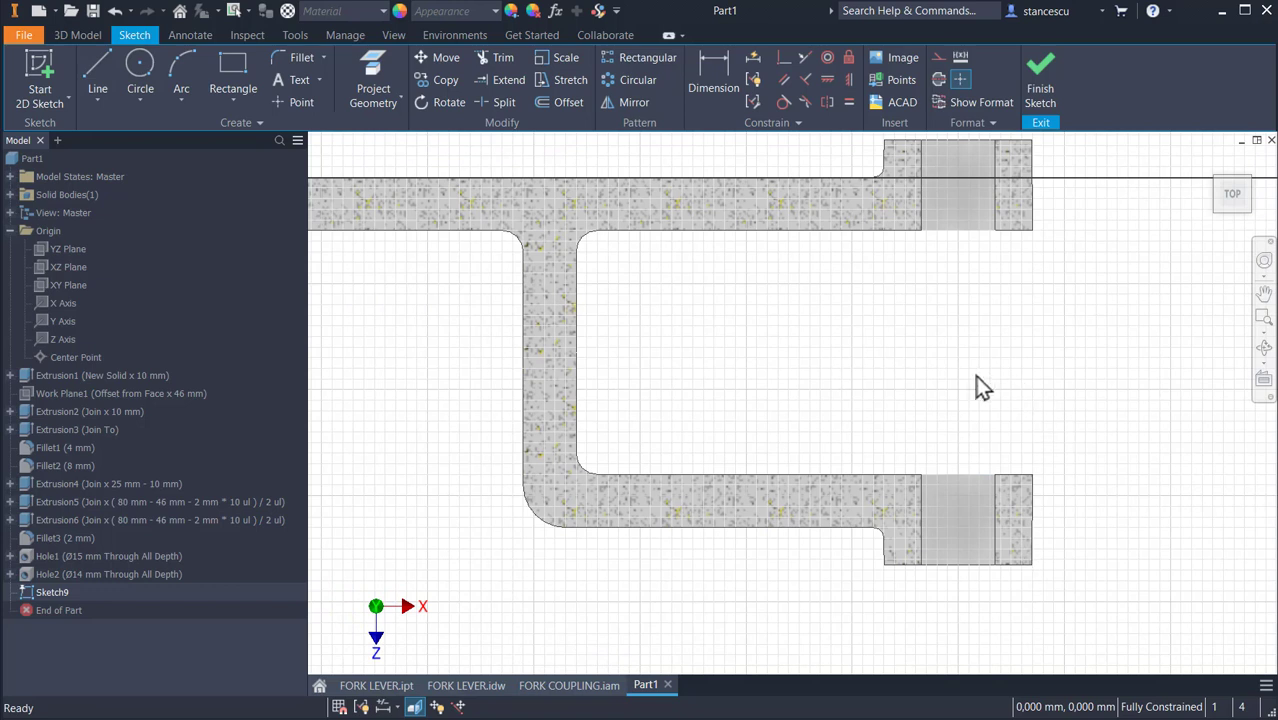
- Draw a diagonal line between opposite corners of the front fork end's sectioned bore, and convert it to construction geometry
{"action": "left_click", "coordinate": [98, 72]}
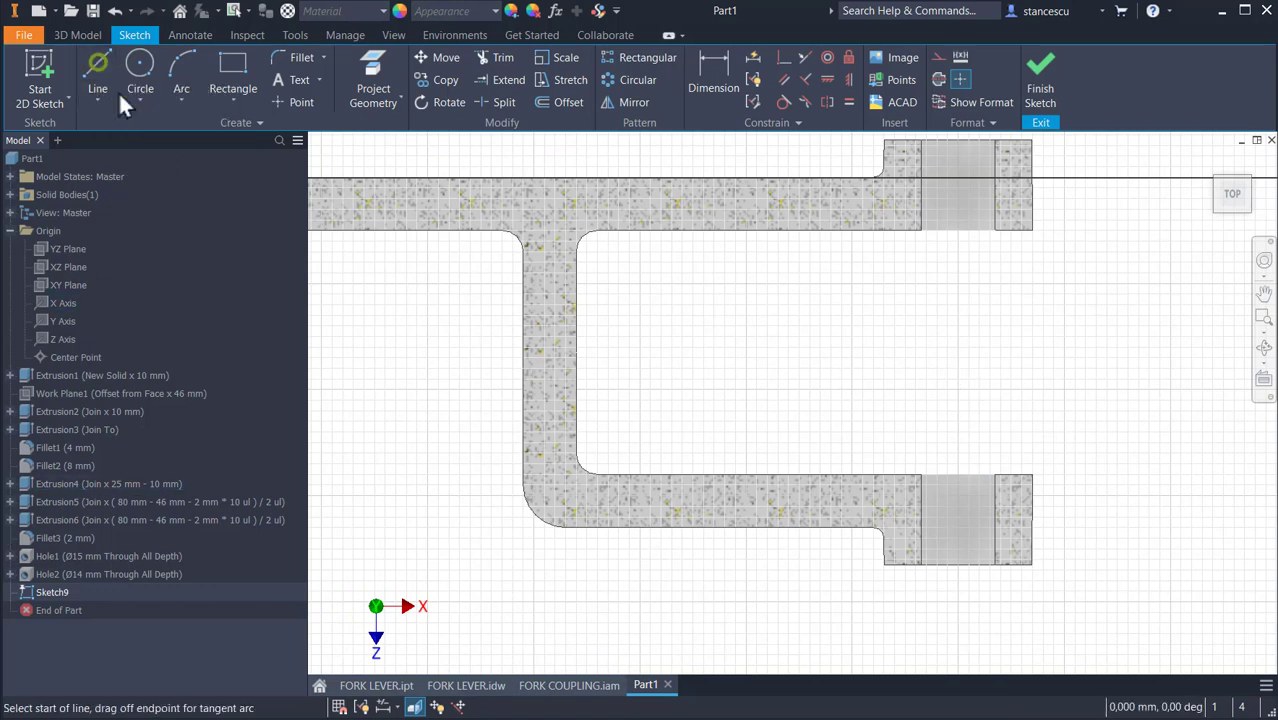
{"action": "left_click", "coordinate": [920, 475]}
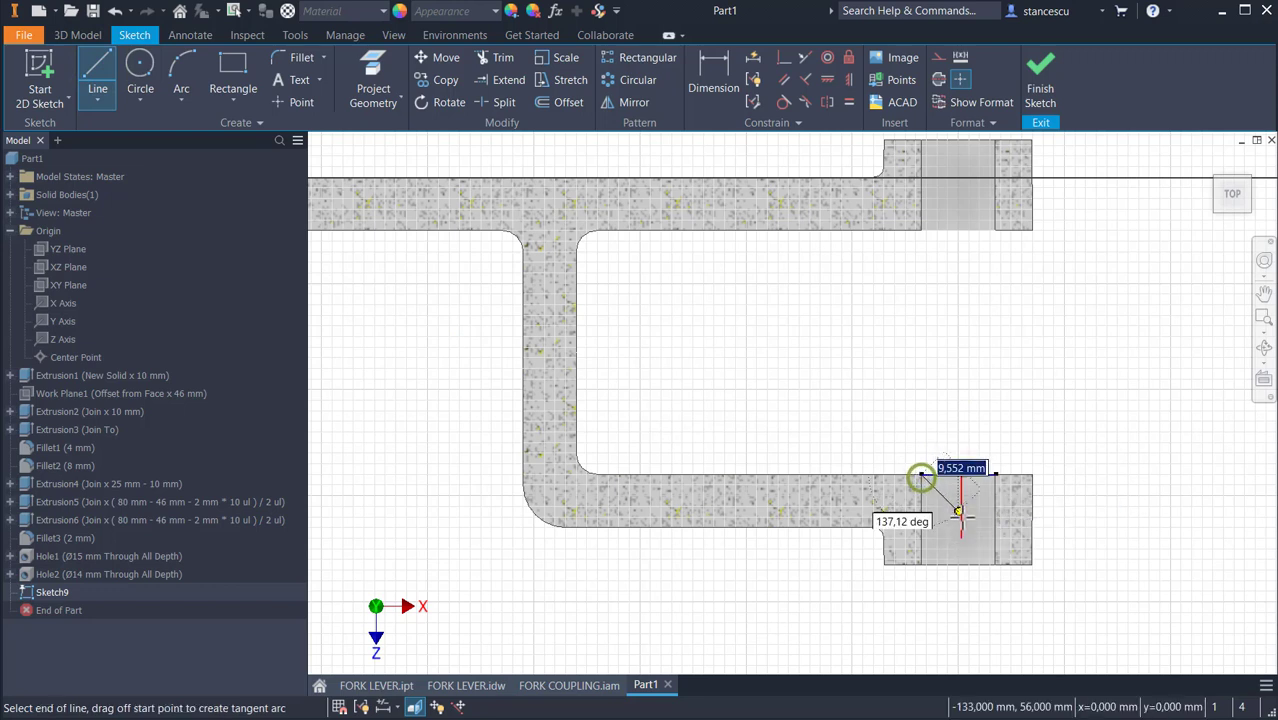
{"action": "left_click", "coordinate": [995, 565]}
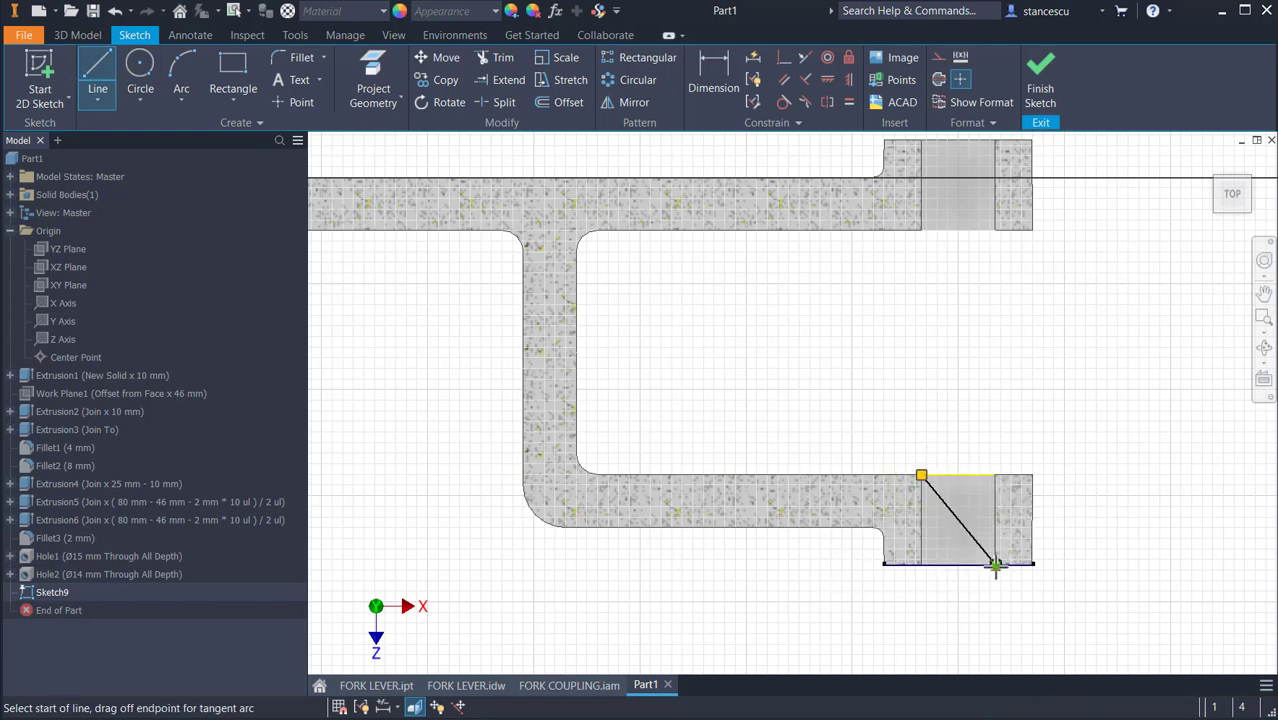
{"action": "key", "text": "Escape"}
{"action": "key", "text": "Escape"}
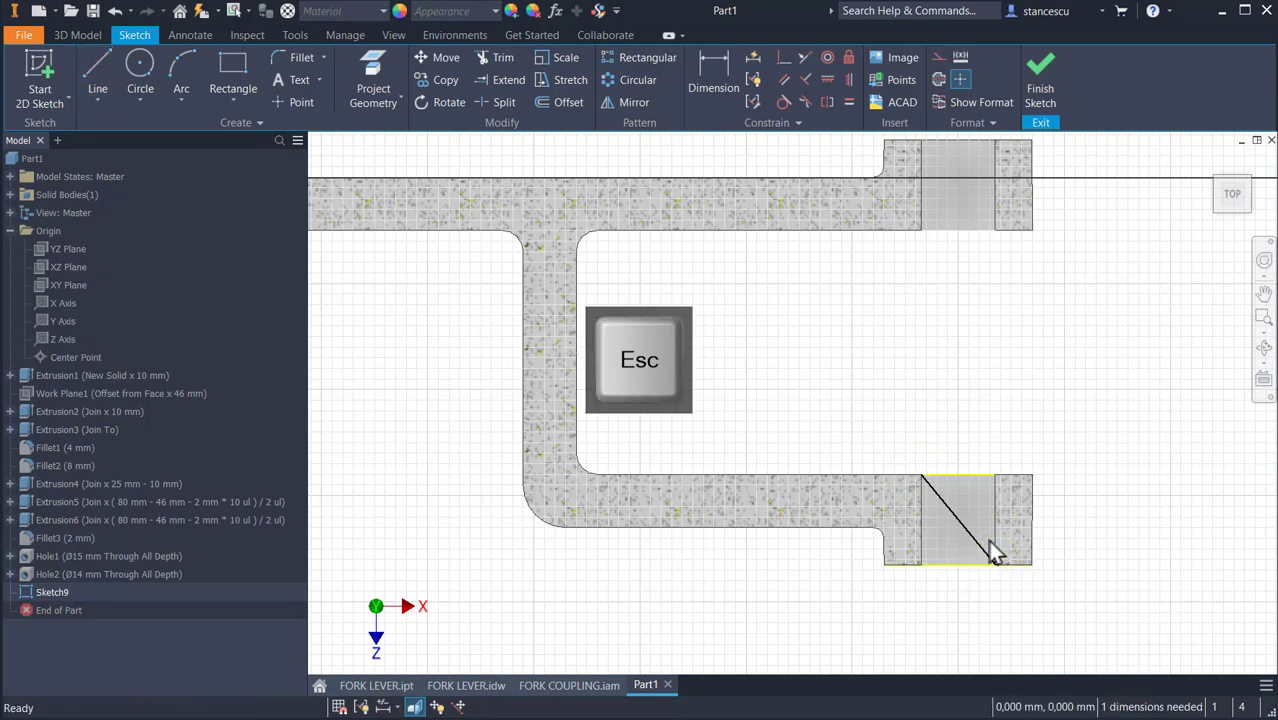
{"action": "left_click", "coordinate": [968, 532]}
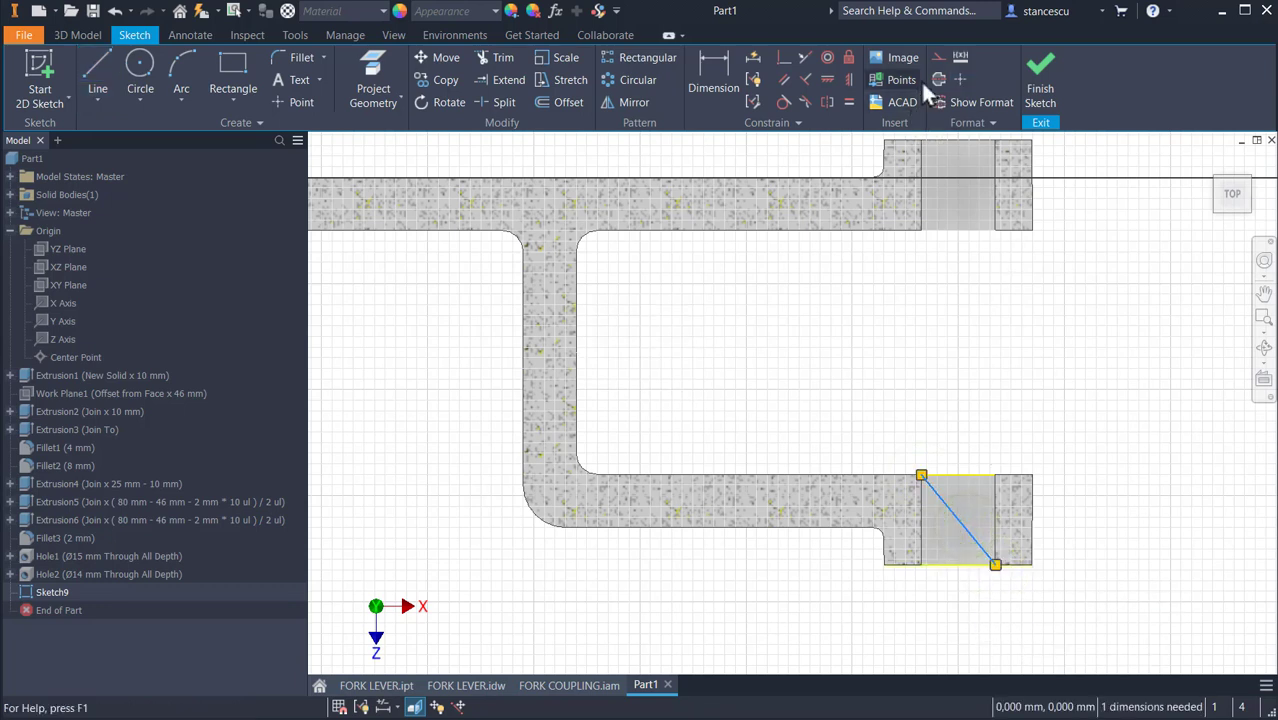
{"action": "left_click", "coordinate": [938, 58]}
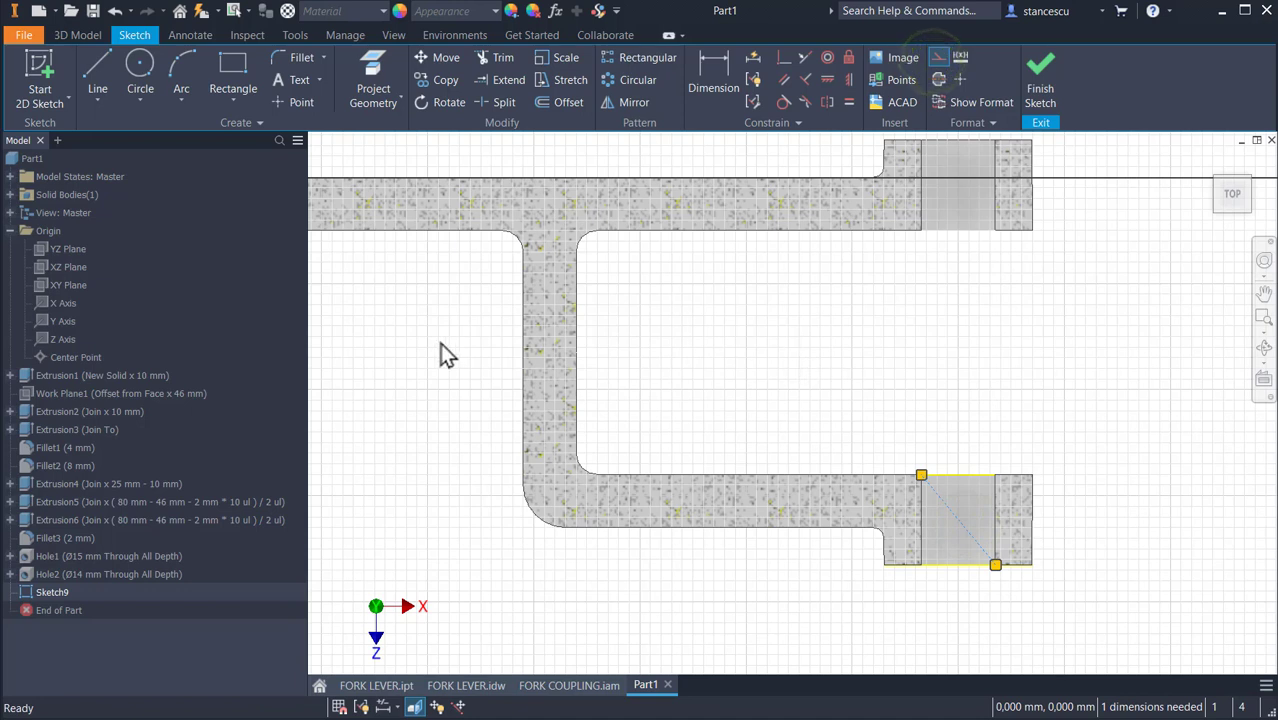
- Place a center point at the midpoint of the diagonal construction line, and finish the sketch
{"action": "left_click", "coordinate": [293, 102]}
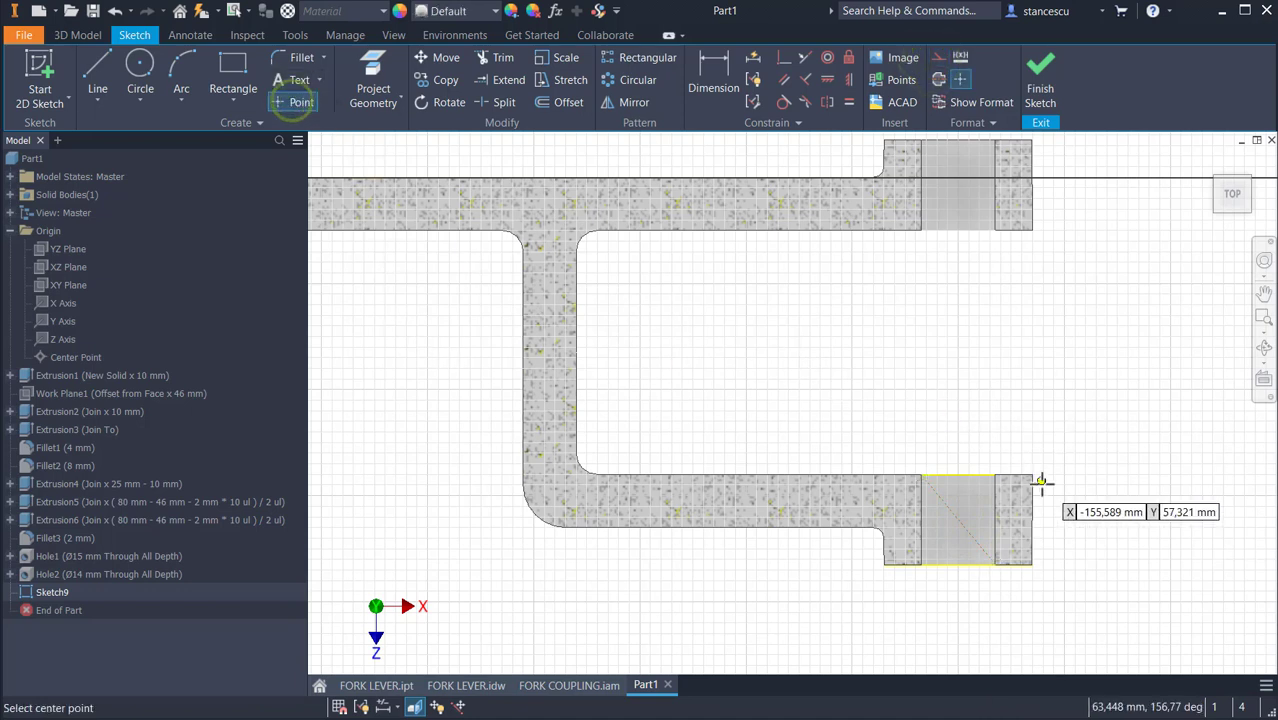
{"action": "left_click", "coordinate": [958, 519]}
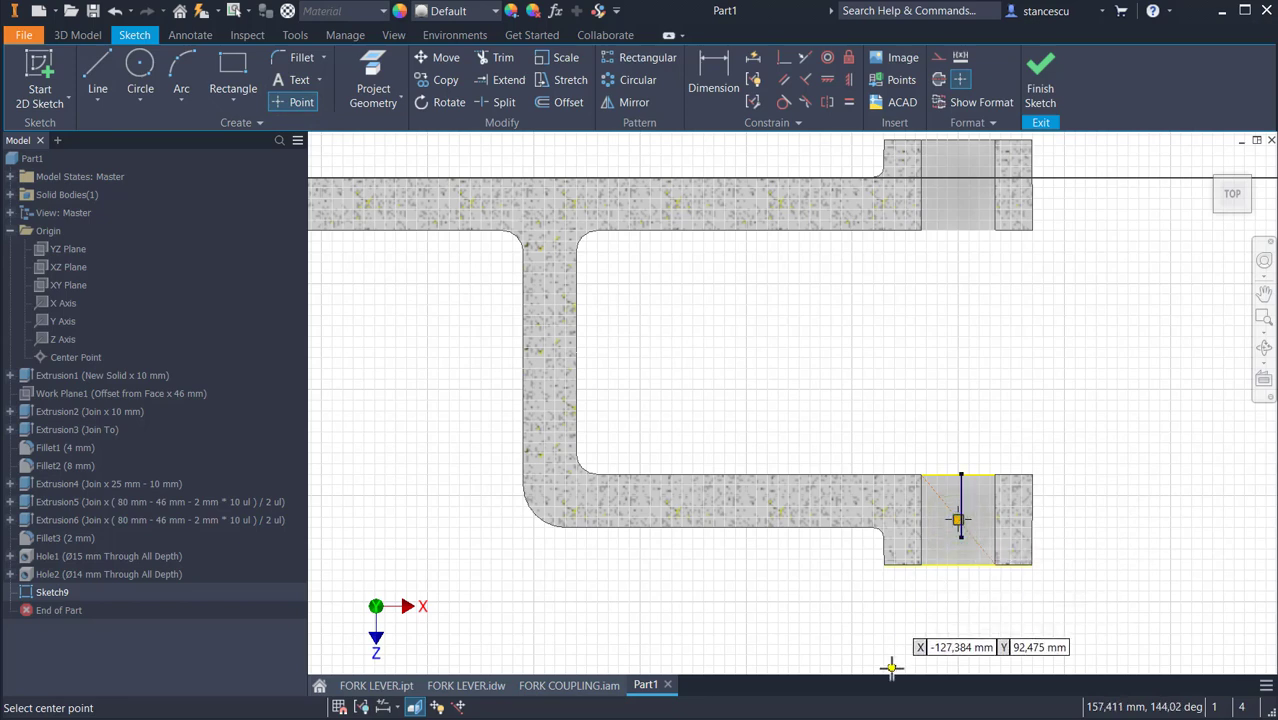
{"action": "left_click", "coordinate": [1039, 96]}
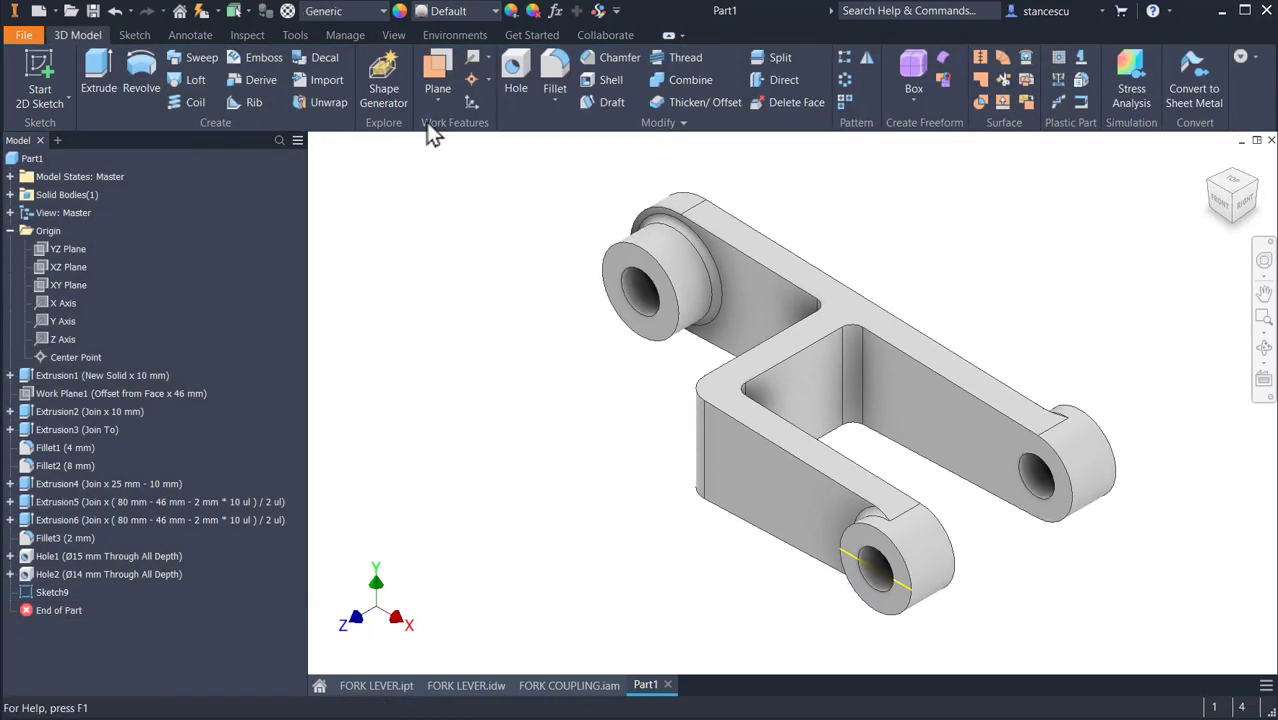
- Reopen the cross-hole sketch with the graphics sliced, add a 5 mm circle centered on the point, and finish it
{"action": "double_click", "coordinate": [28, 592]}
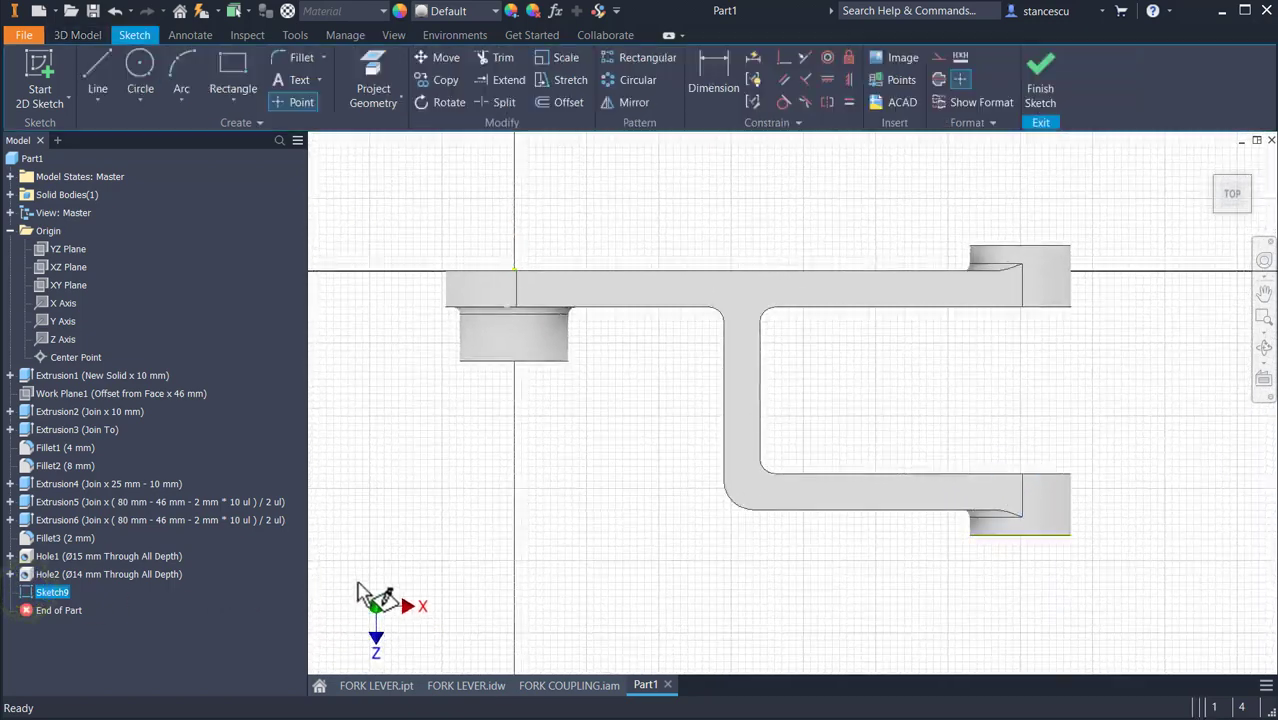
{"action": "key", "text": "F7"}
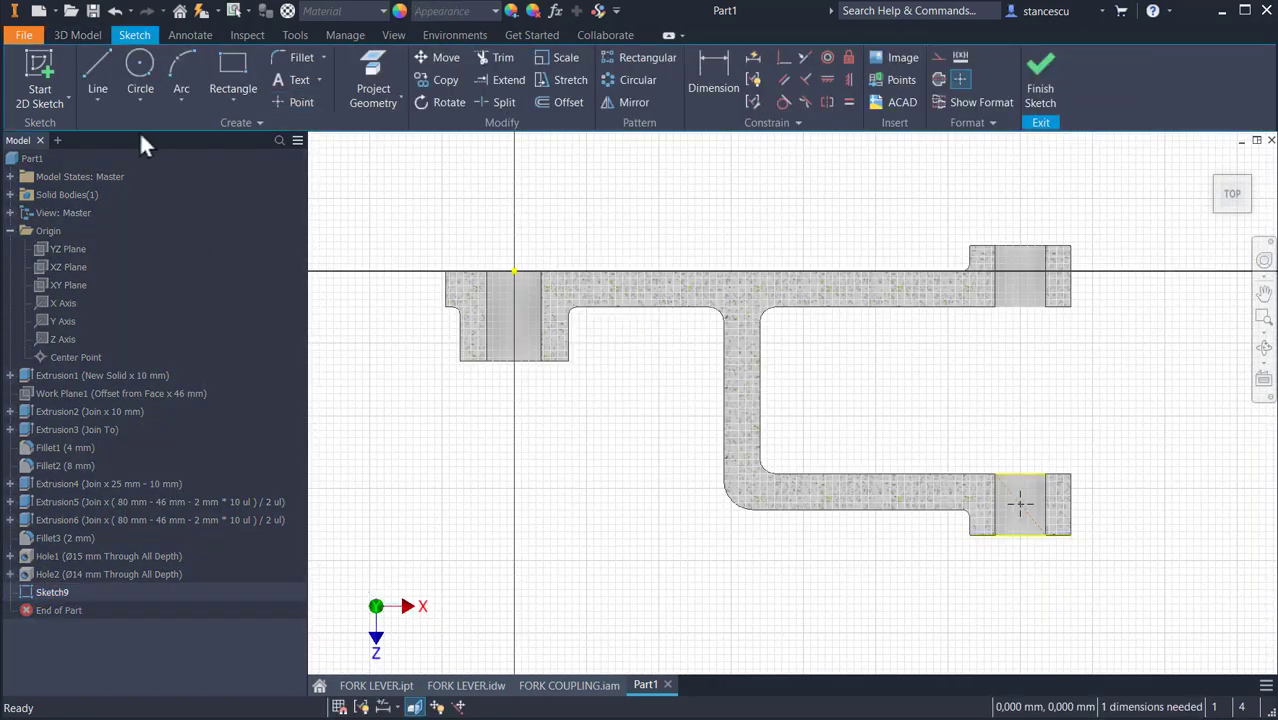
{"action": "left_click", "coordinate": [140, 90]}
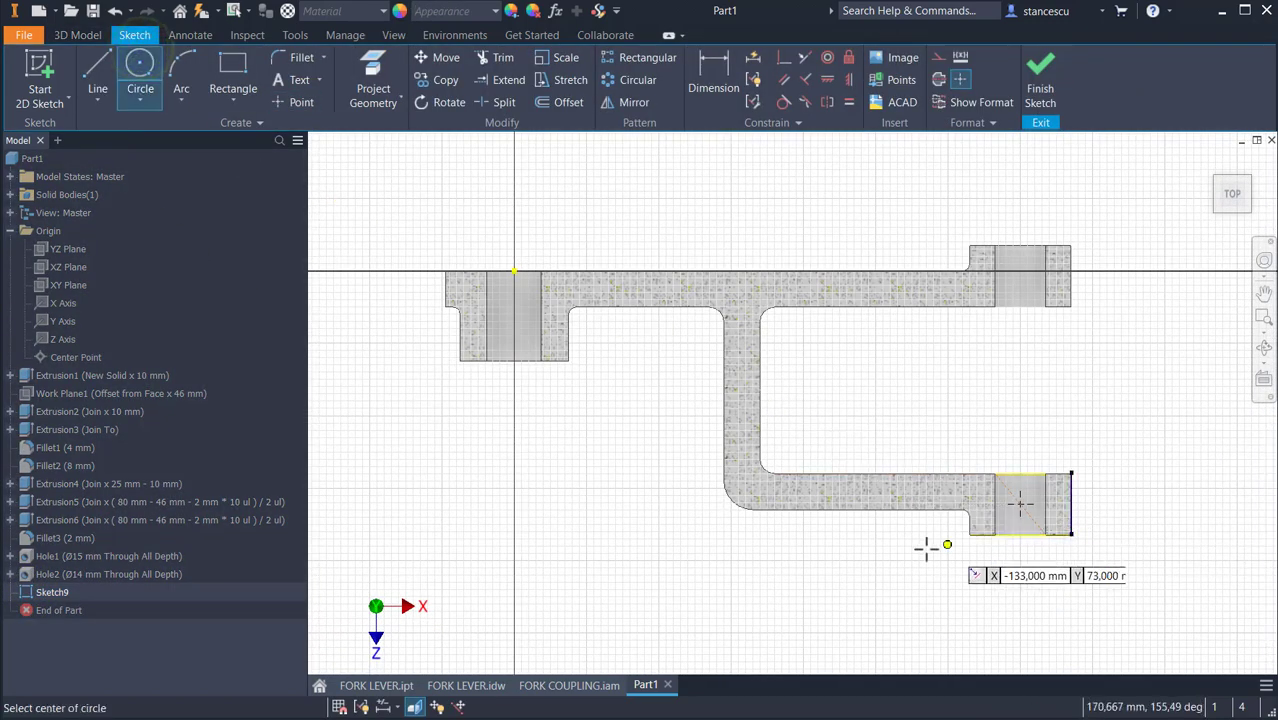
{"action": "left_click", "coordinate": [1020, 505]}
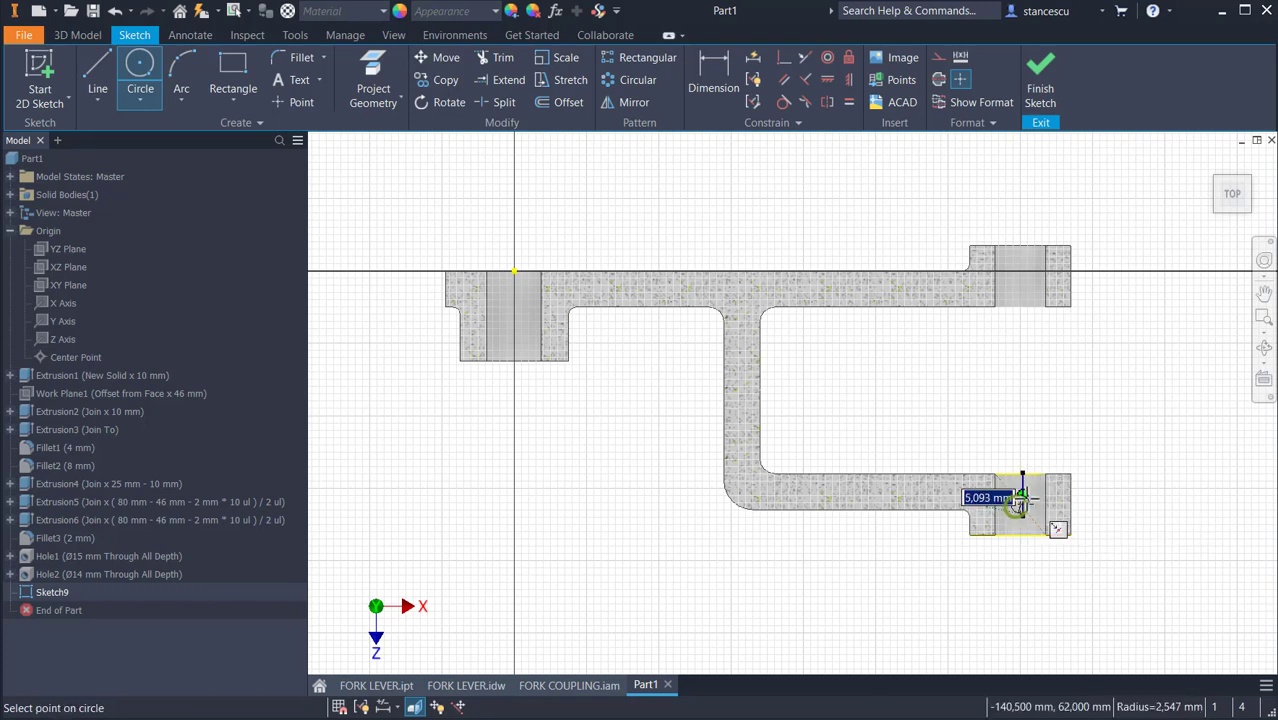
{"action": "type", "text": "5"}
{"action": "key", "text": "Return"}
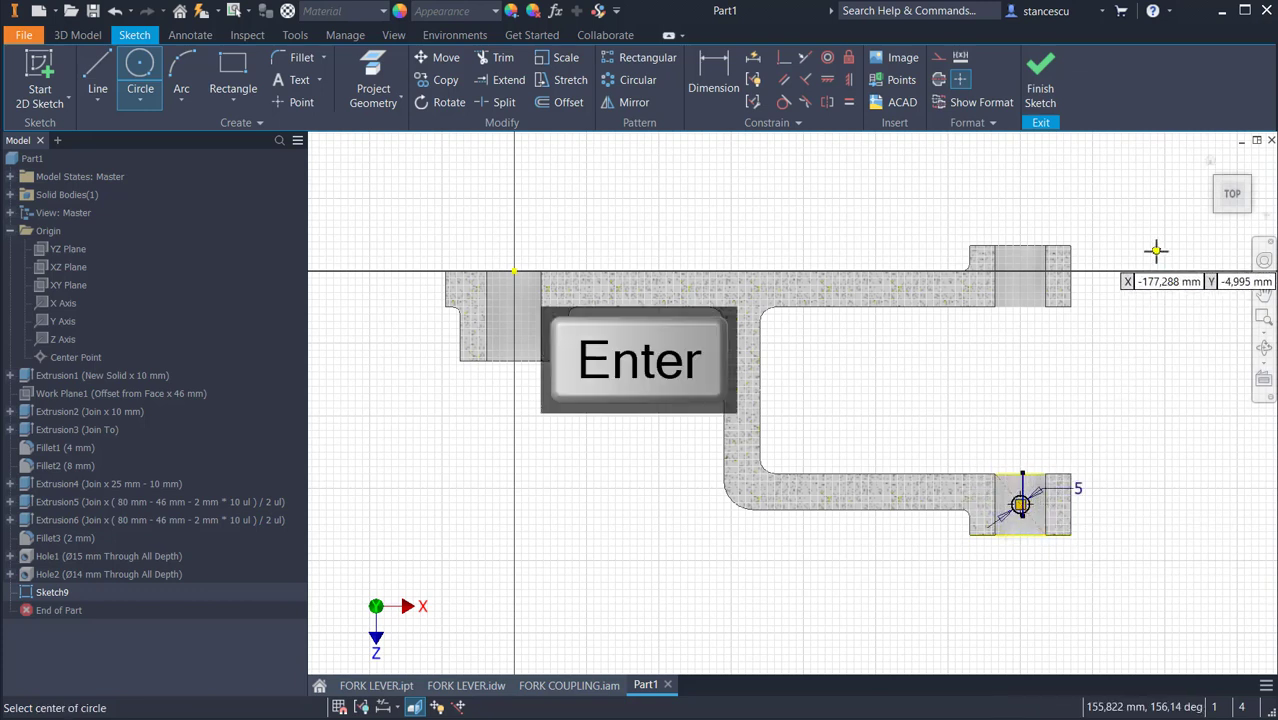
{"action": "left_click", "coordinate": [1050, 88]}
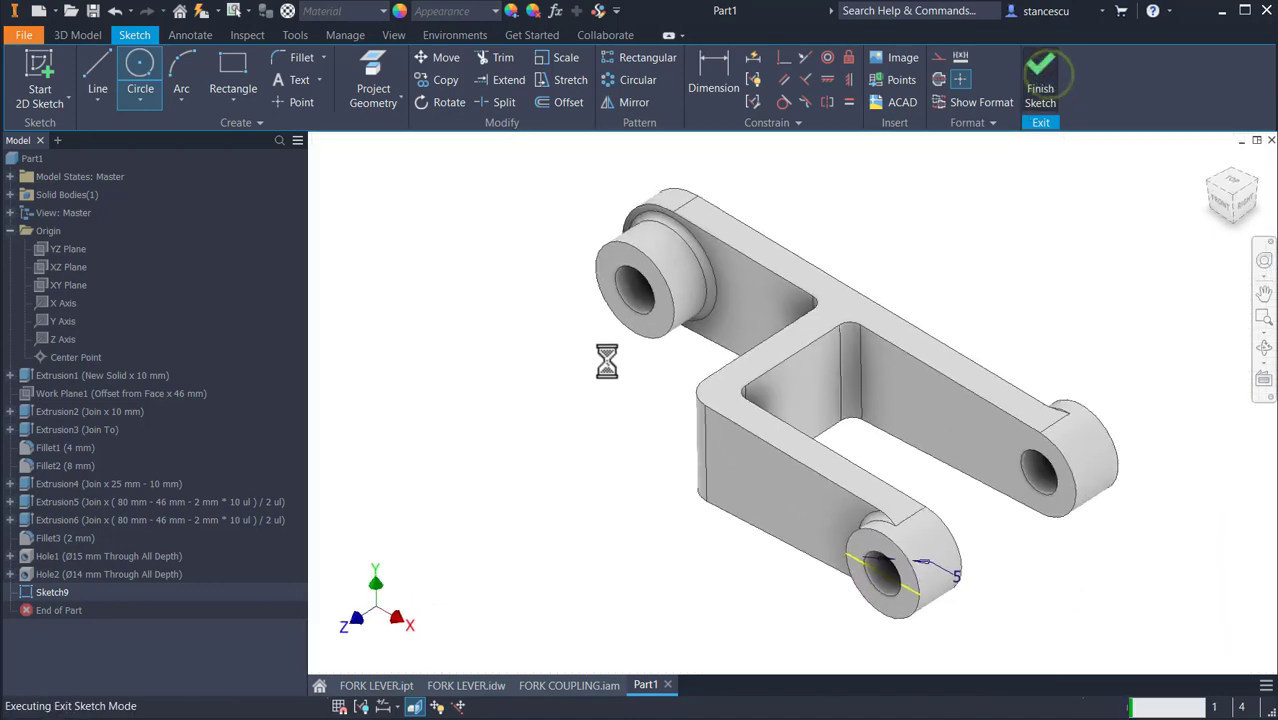
- Extrude the 5 mm circle symmetrically as a through-all cut across the front fork end, and return to the home view
{"action": "scroll", "coordinate": [896, 535], "scroll_direction": "up", "scroll_amount": 5}
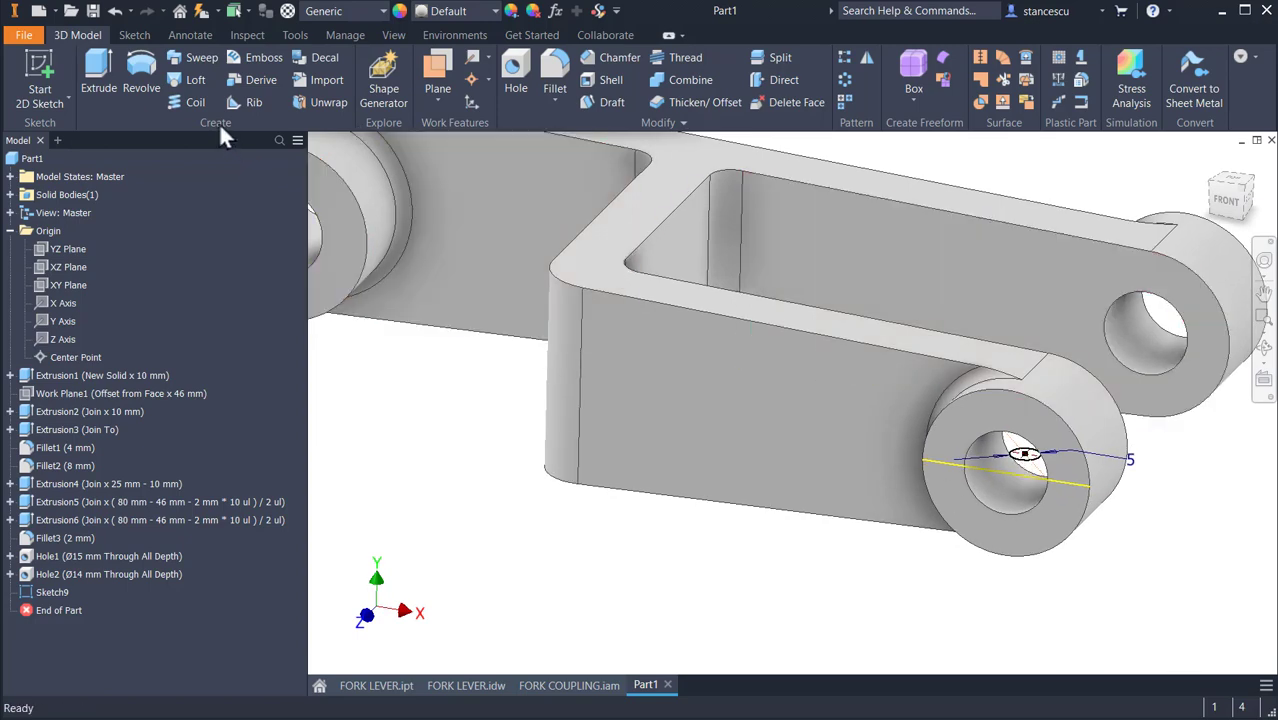
{"action": "left_click", "coordinate": [96, 66]}
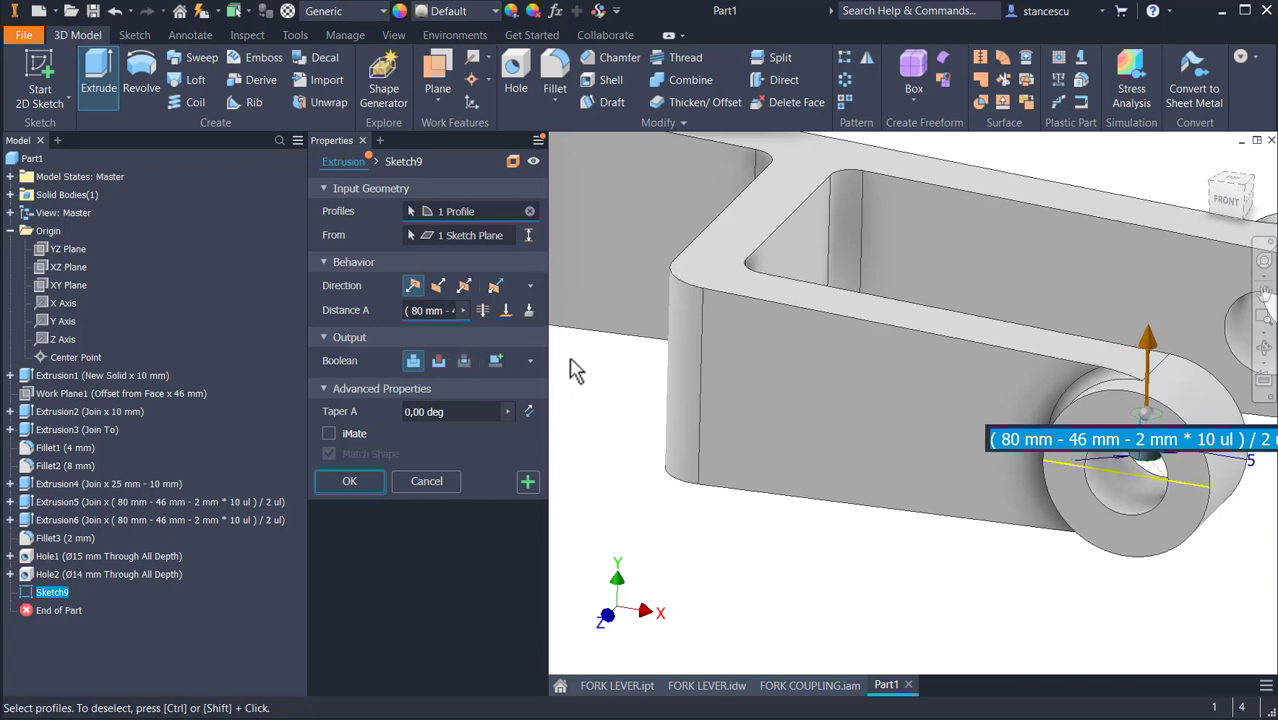
{"action": "left_click", "coordinate": [465, 286]}
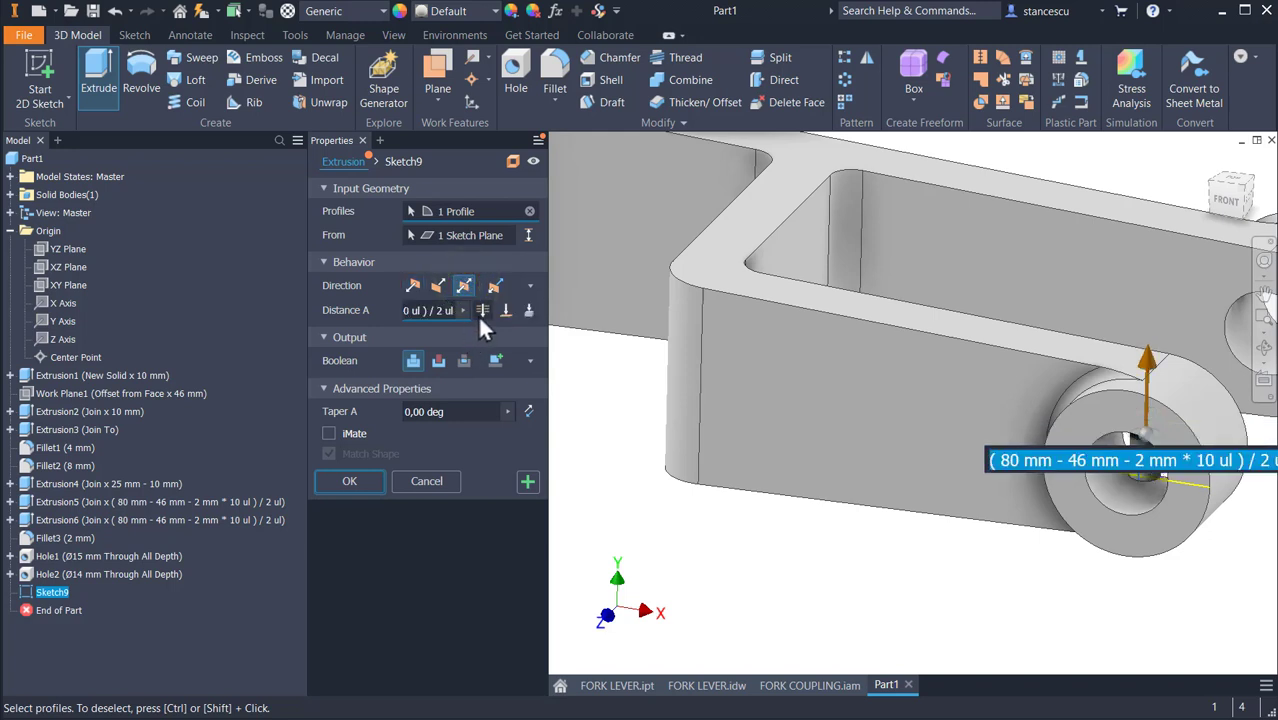
{"action": "left_click", "coordinate": [481, 311]}
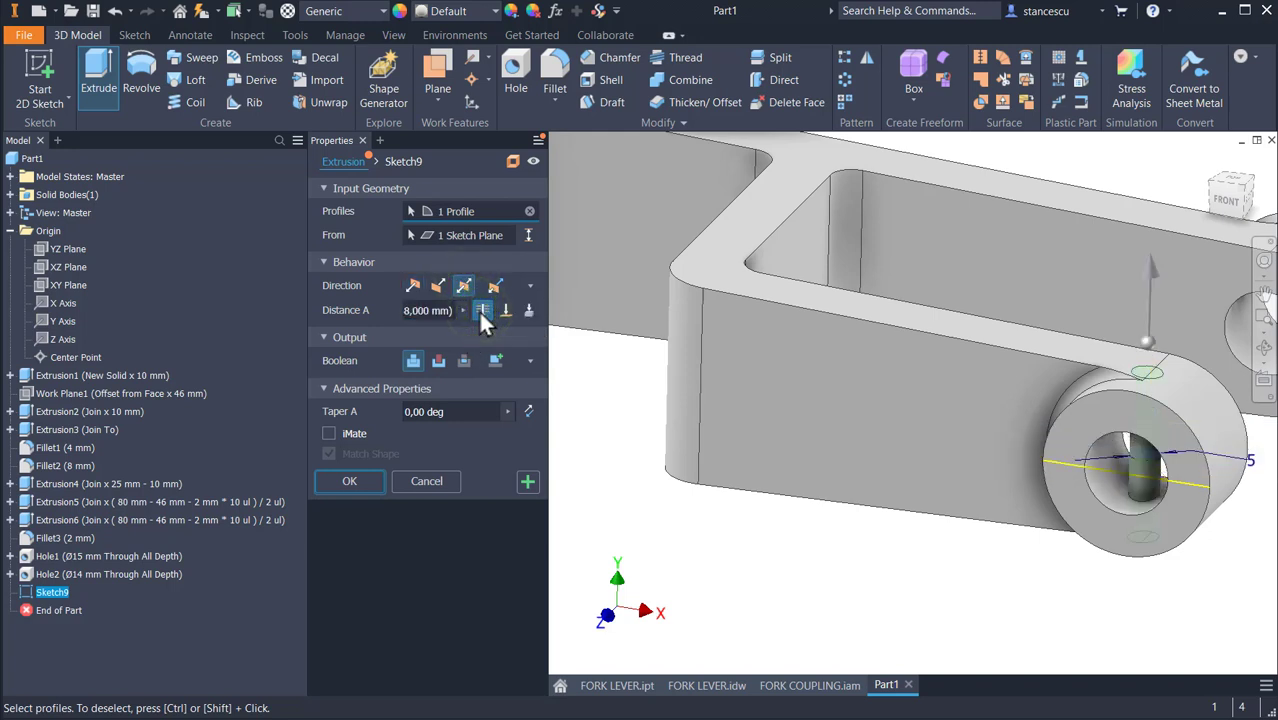
{"action": "left_click", "coordinate": [437, 361]}
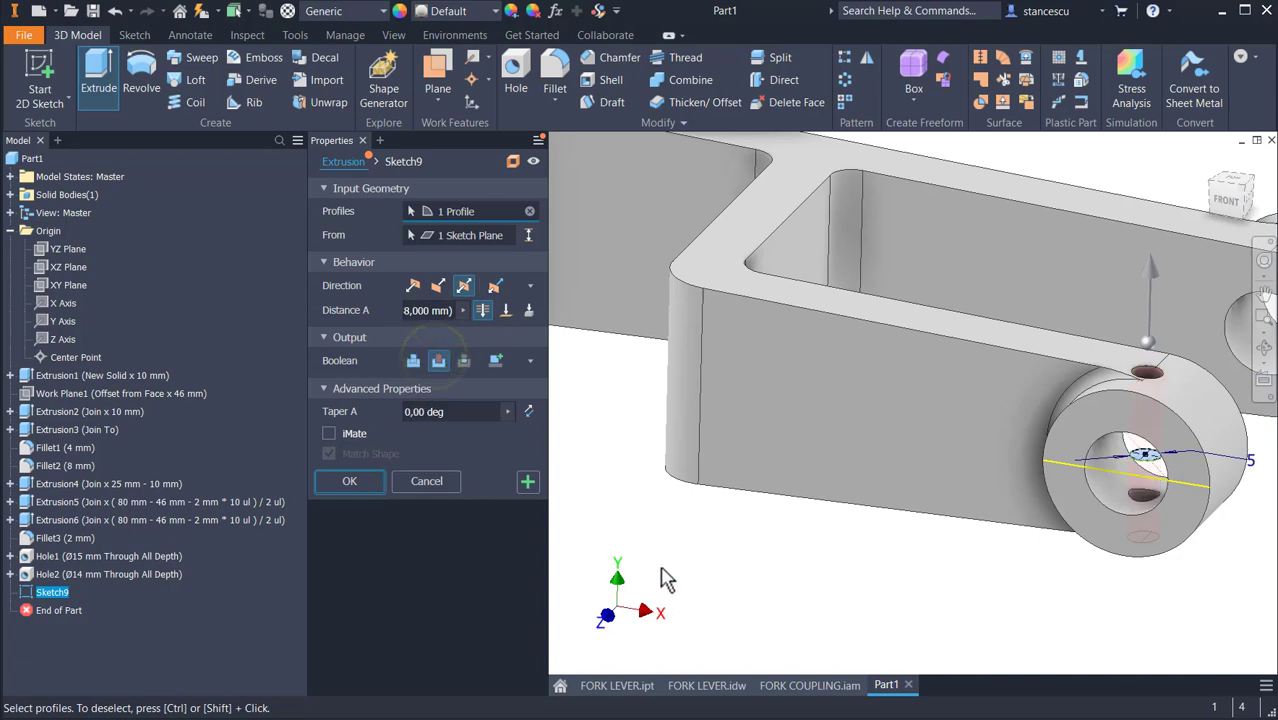
{"action": "left_click", "coordinate": [330, 483]}
{"action": "key", "text": "F6"}
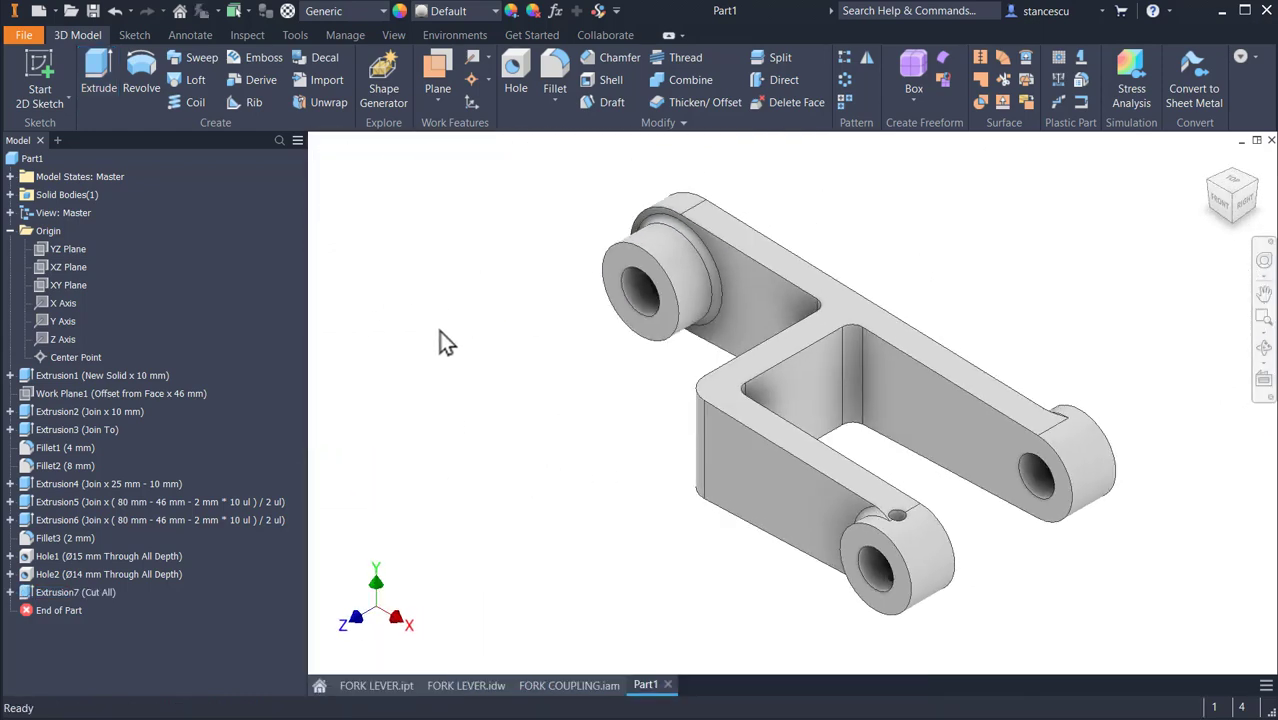
- Assign the material Steel, Carbon to the part
{"action": "left_click", "coordinate": [318, 17]}
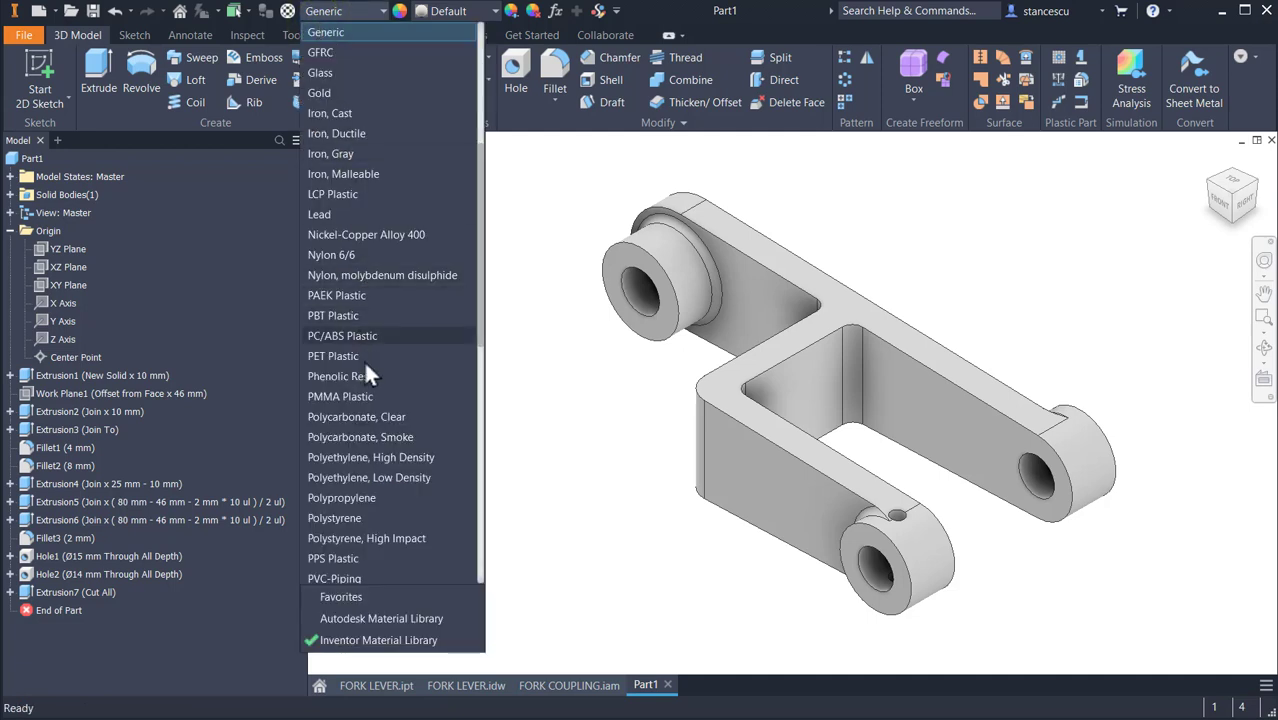
{"action": "scroll", "coordinate": [367, 401], "scroll_direction": "down", "scroll_amount": 7}
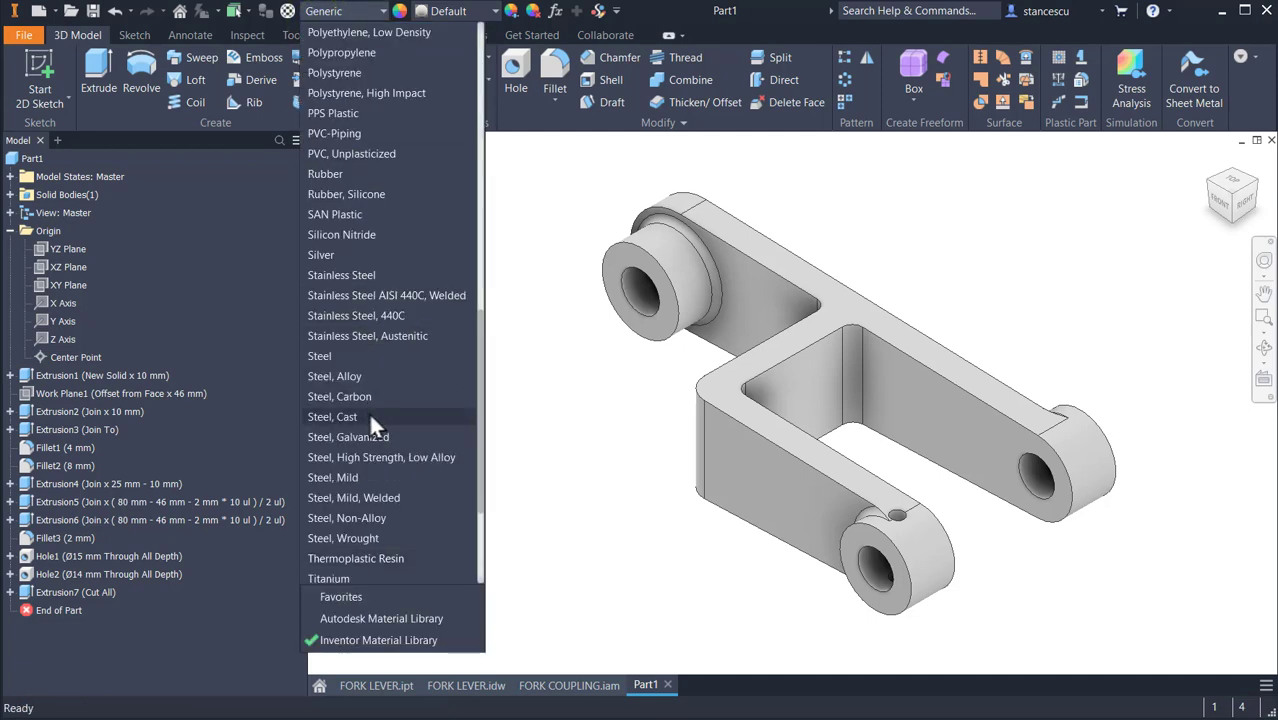
{"action": "left_click", "coordinate": [367, 396]}
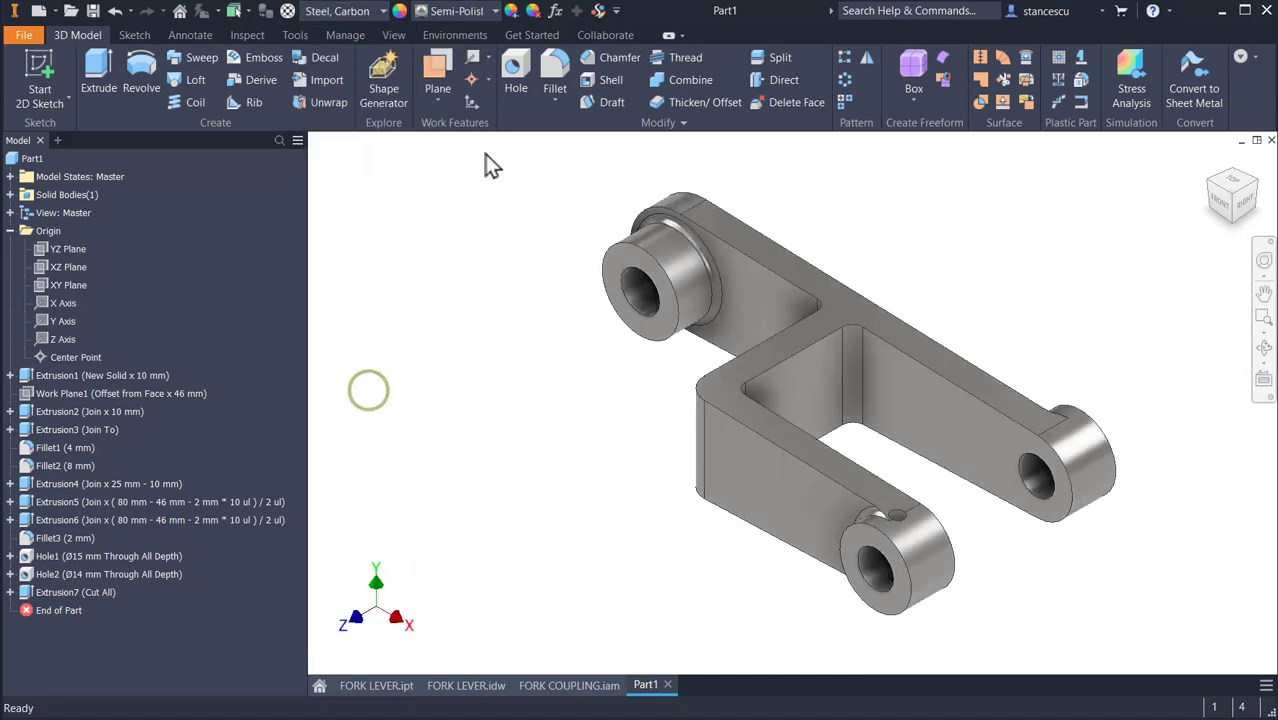
- Apply the Steel - Cast appearance to the part, inspect the surface from several angles, and return to the home view
{"action": "left_click", "coordinate": [455, 12]}
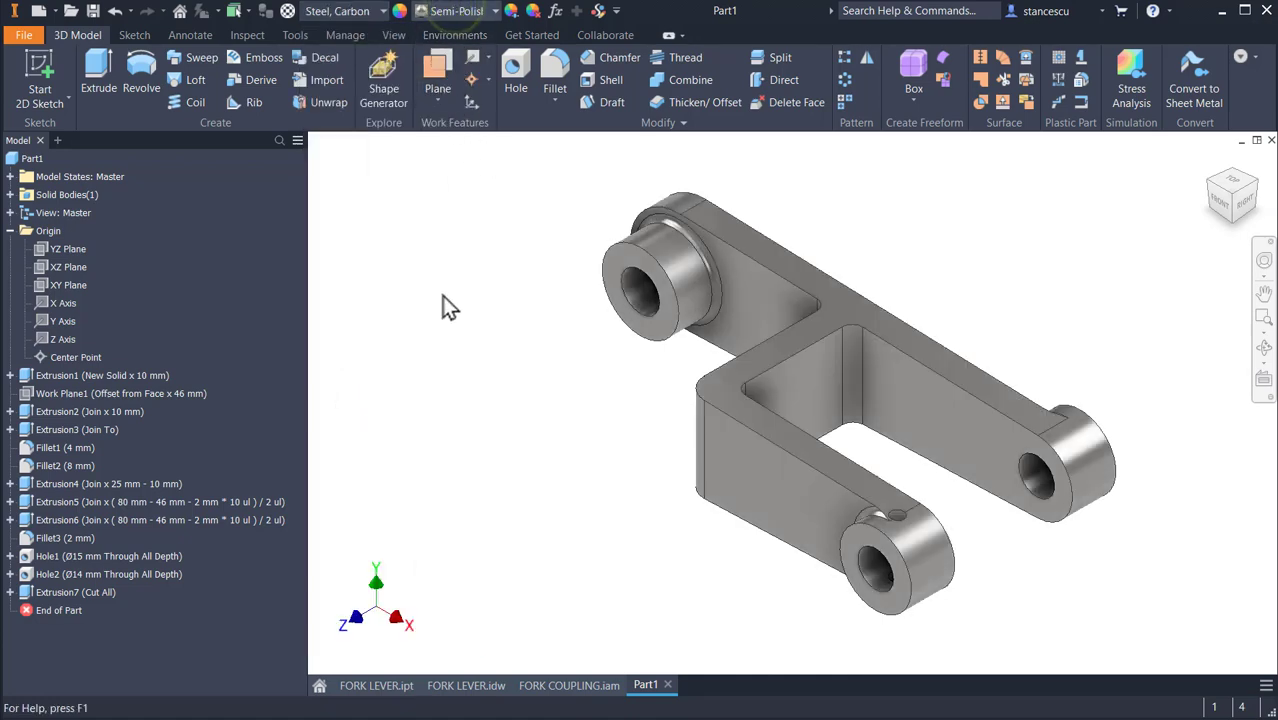
{"action": "scroll", "coordinate": [452, 370], "scroll_direction": "down", "scroll_amount": 2}
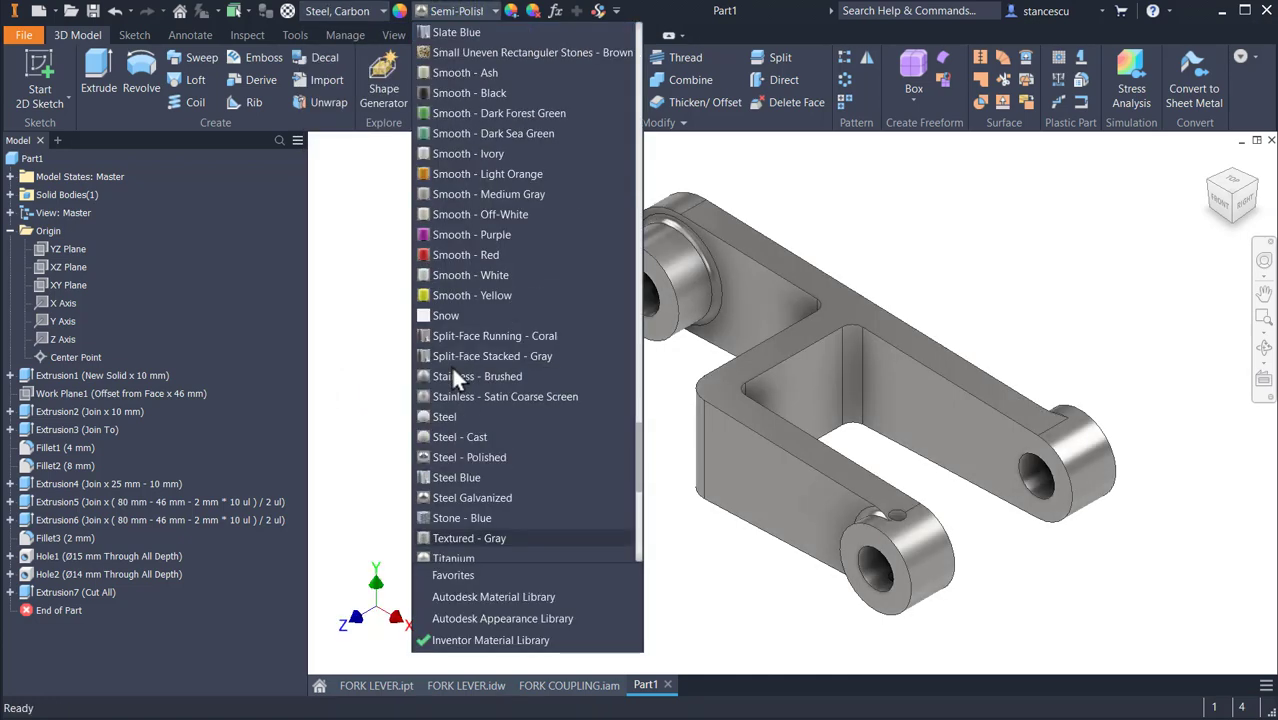
{"action": "left_click", "coordinate": [482, 434]}
{"action": "scroll", "coordinate": [805, 316], "scroll_direction": "down", "scroll_amount": 5}
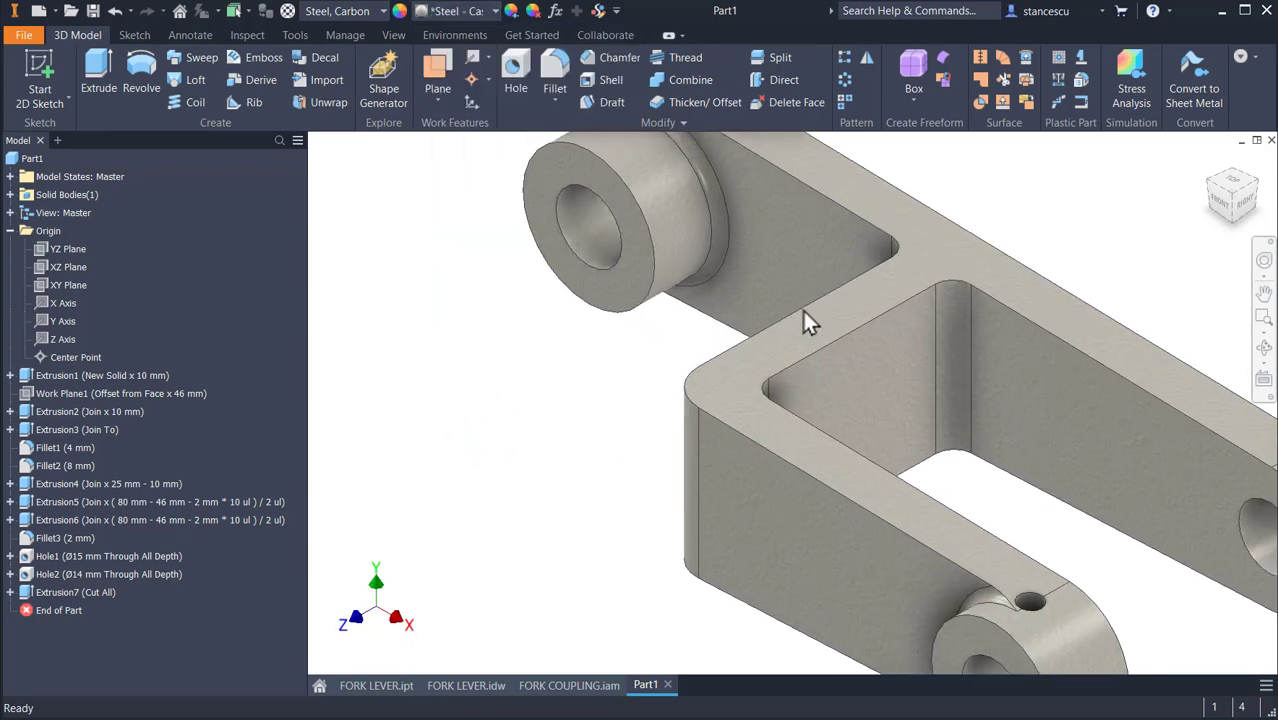
{"action": "scroll", "coordinate": [807, 308], "scroll_direction": "up", "scroll_amount": 5}
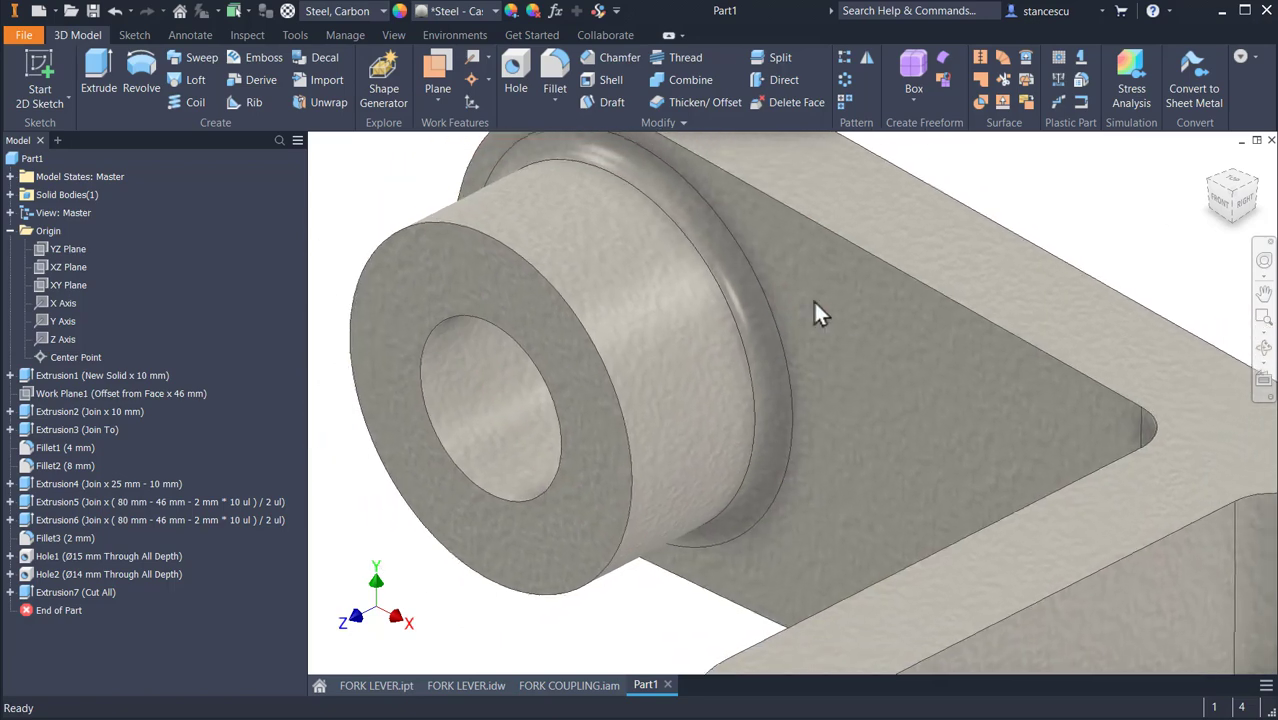
{"action": "middle_click_drag", "start_coordinate": [880, 498], "coordinate": [880, 325], "text": "shift"}
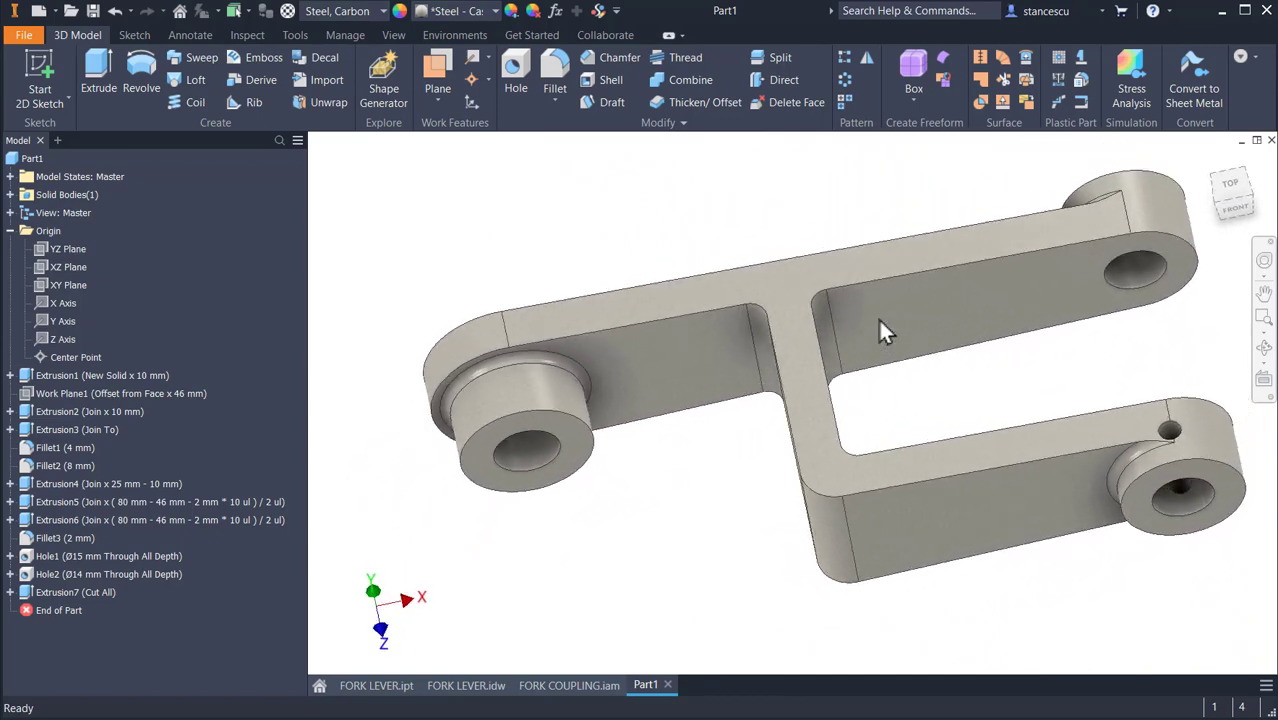
{"action": "key", "text": "F6"}
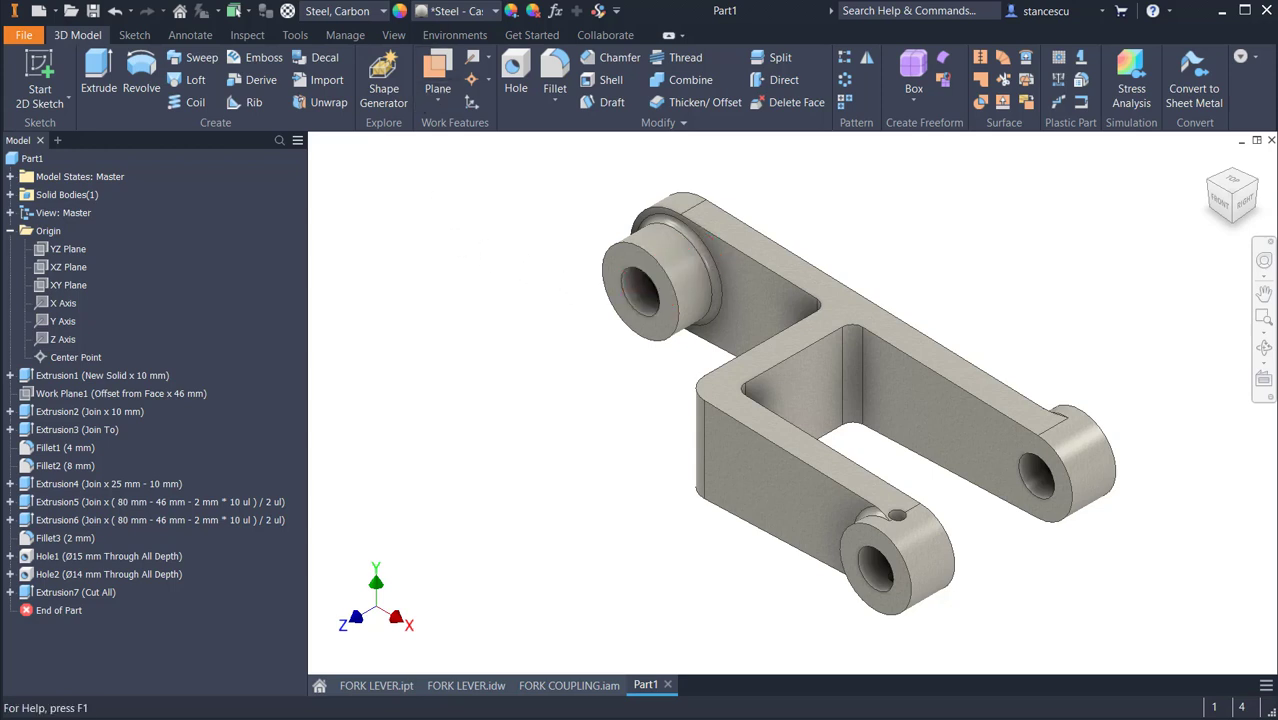
- Switch to the FORK LEVER.idw drawing and examine the toothed boss face and its height dimension in section A-A
{"action": "left_click", "coordinate": [475, 683]}
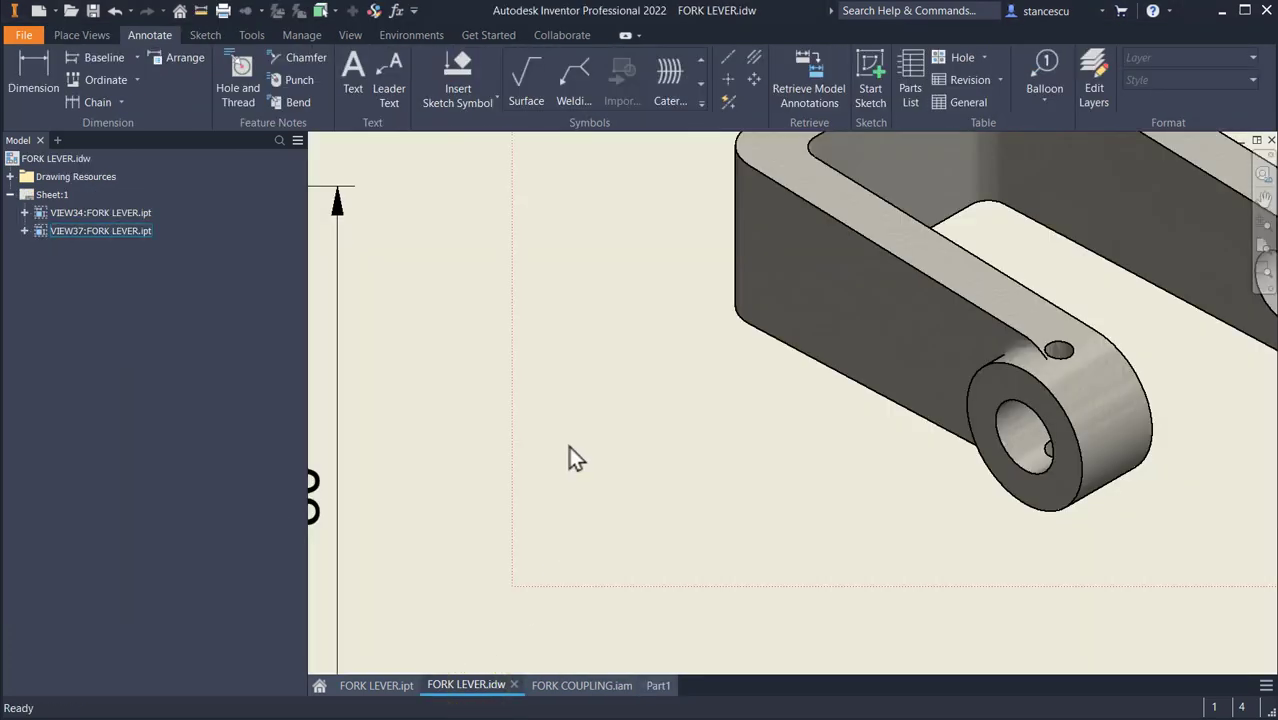
{"action": "key", "text": "Home"}
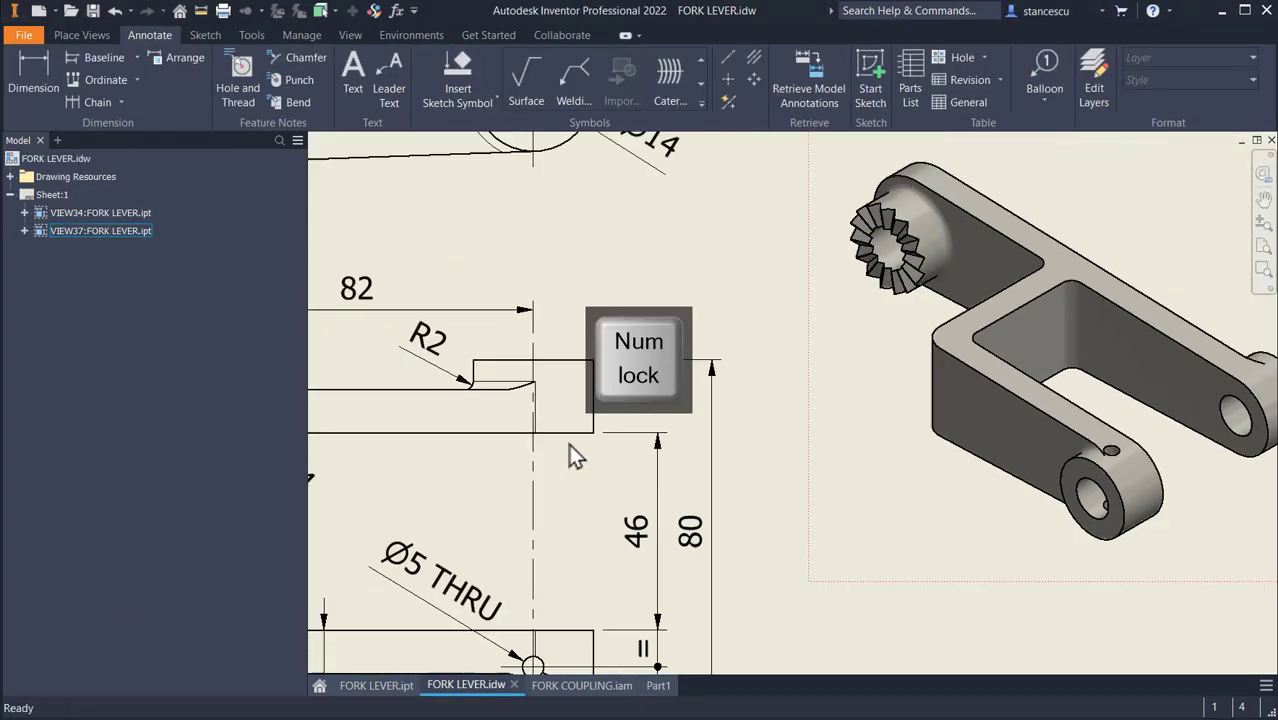
{"action": "scroll", "coordinate": [676, 258], "scroll_direction": "up", "scroll_amount": 8}
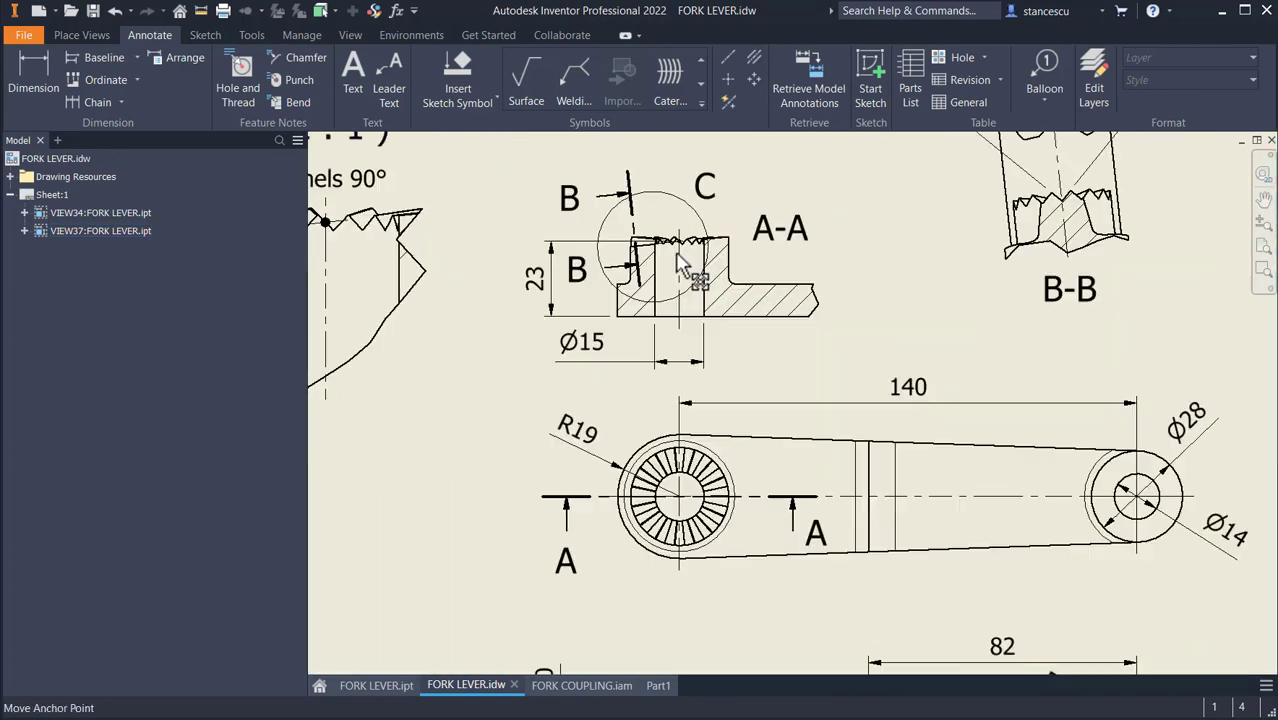
{"action": "scroll", "coordinate": [676, 262], "scroll_direction": "up", "scroll_amount": 2}
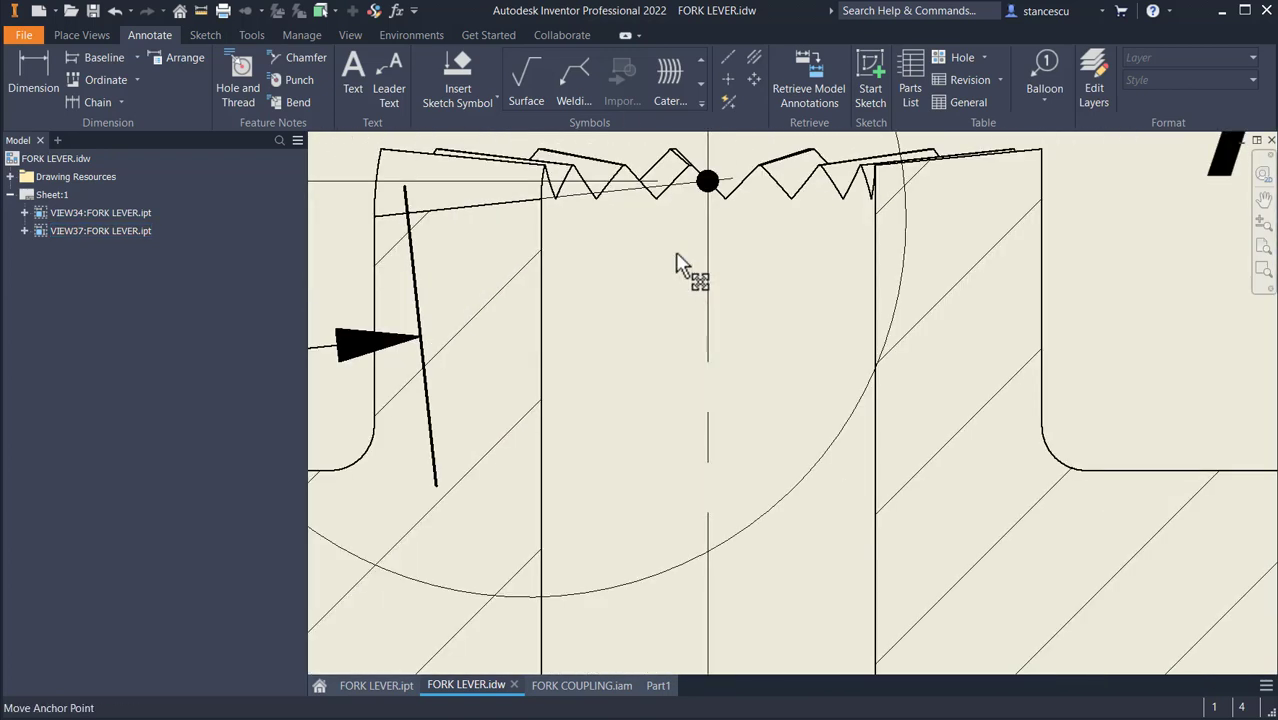
{"action": "key", "text": "F2"}
{"action": "left_click_drag", "start_coordinate": [676, 218], "coordinate": [759, 220]}
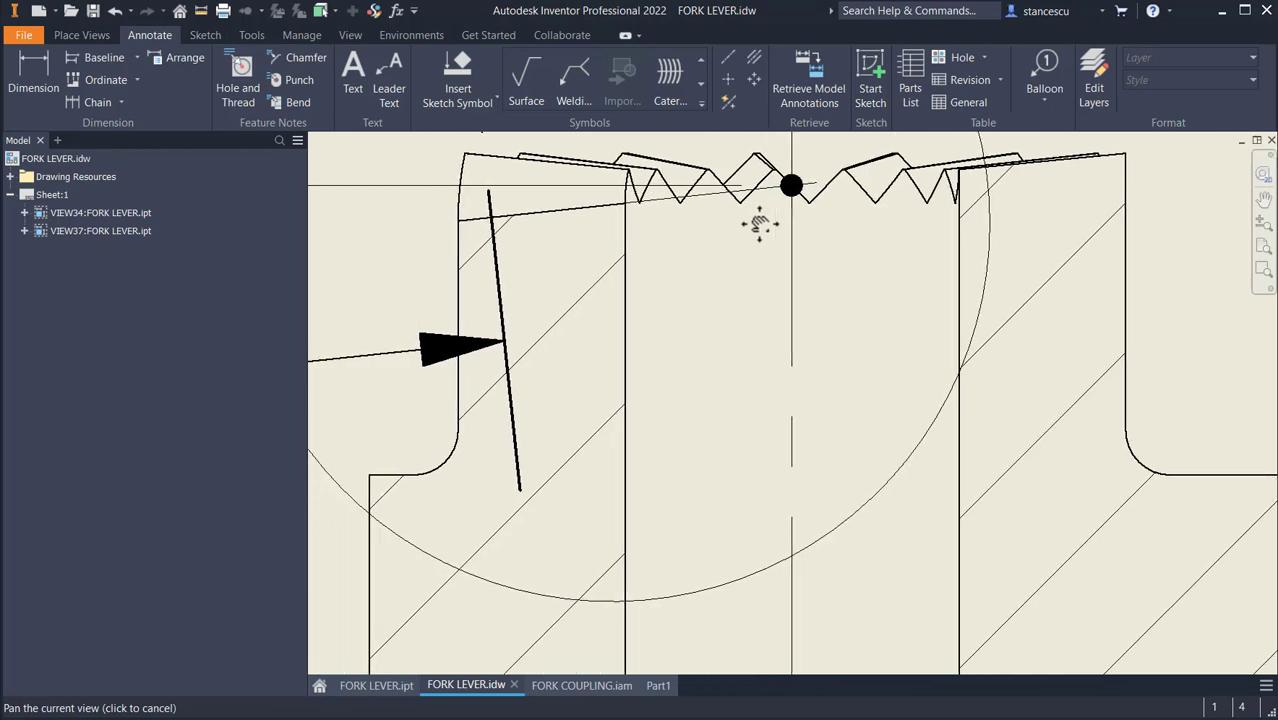
{"action": "scroll", "coordinate": [759, 220], "scroll_direction": "down", "scroll_amount": 2}
{"action": "left_click", "coordinate": [606, 235]}
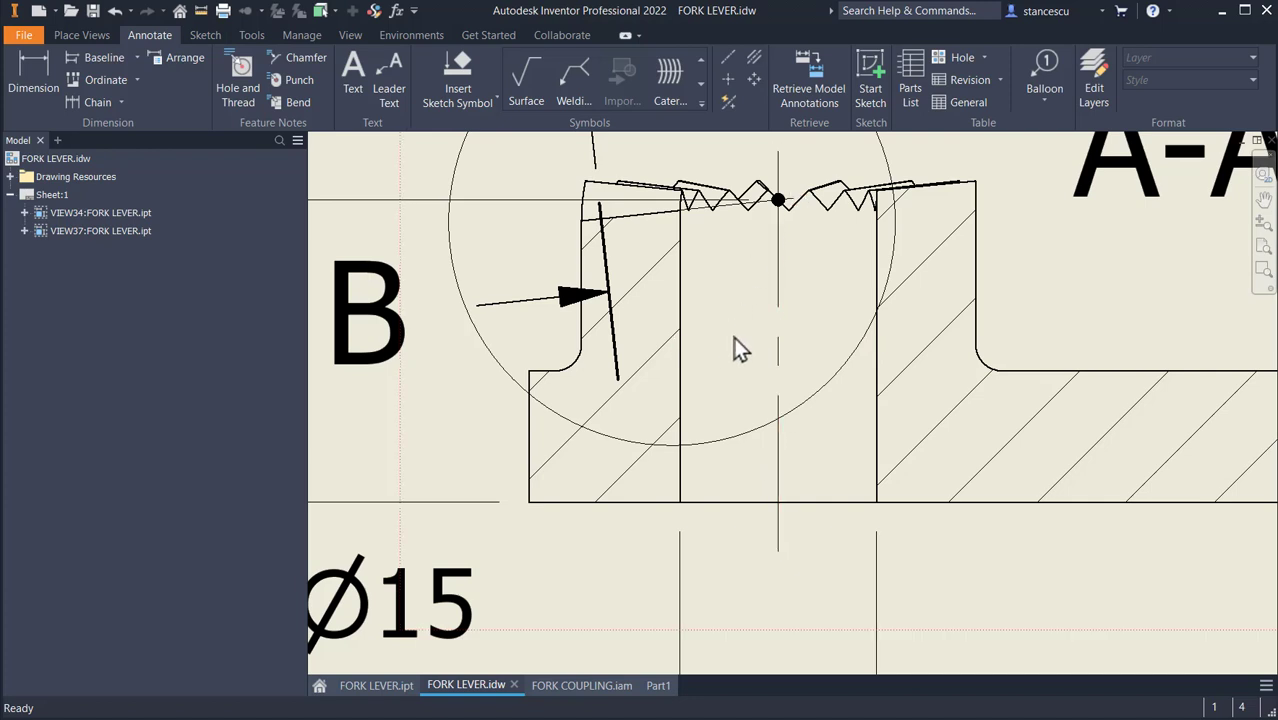
{"action": "middle_click_drag", "start_coordinate": [713, 320], "coordinate": [866, 318]}
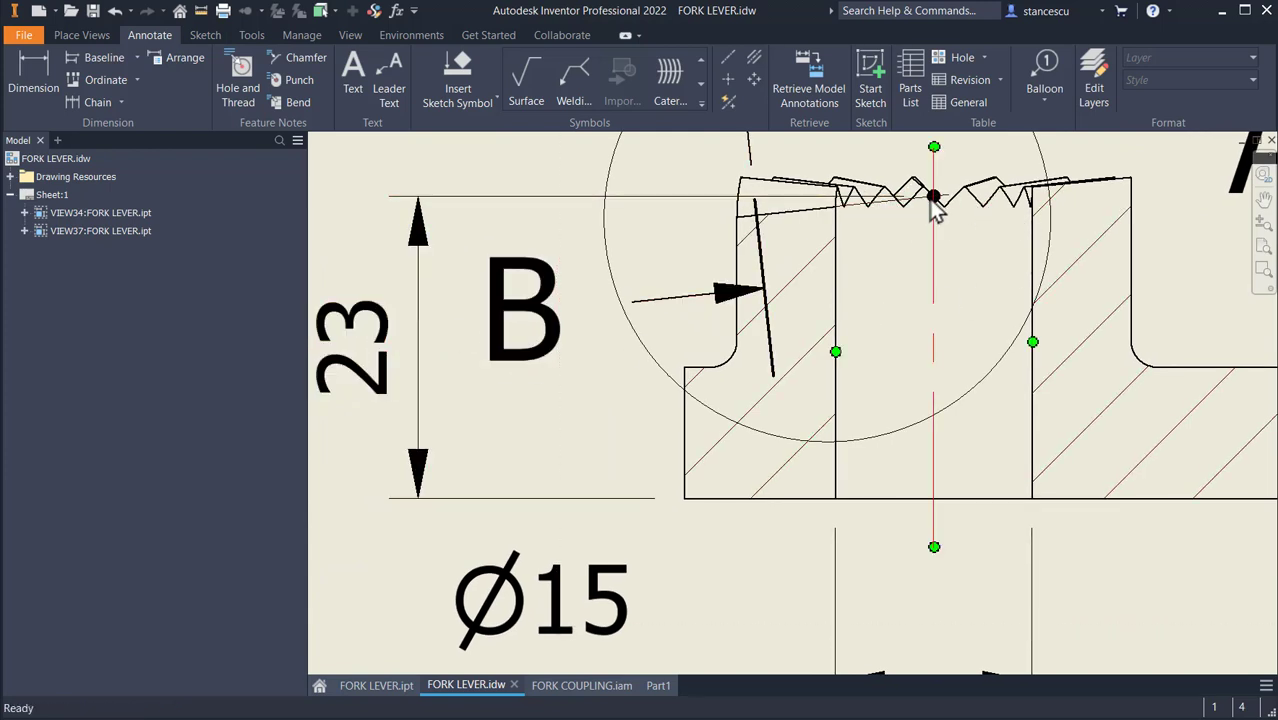
- Examine section B-B for the channel profile, its angle dimension and the direction of its axis
{"action": "middle_click_drag", "start_coordinate": [885, 300], "coordinate": [354, 534]}
{"action": "middle_click_drag", "start_coordinate": [1204, 294], "coordinate": [593, 510]}
{"action": "mouse_move", "coordinate": [1016, 331]}
{"action": "middle_mouse_down"}
{"action": "mouse_move", "coordinate": [485, 479]}
{"action": "mouse_move", "coordinate": [460, 346]}
{"action": "middle_mouse_up"}
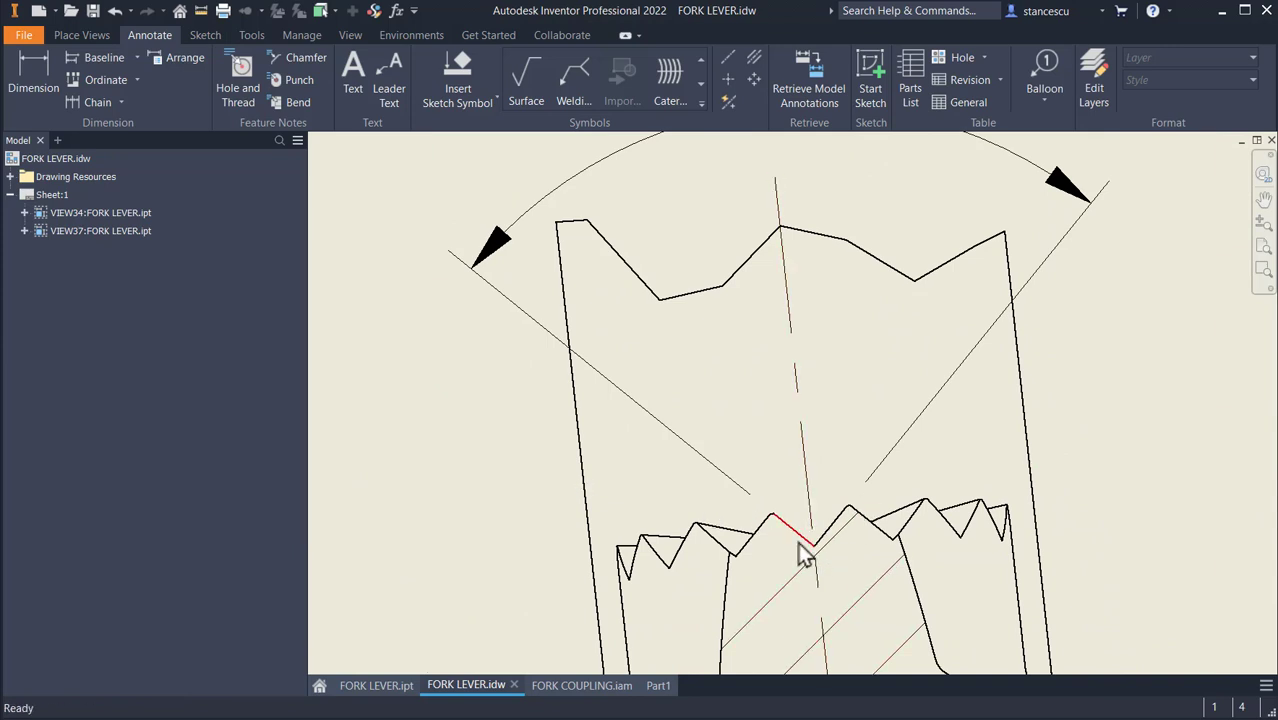
{"action": "middle_click_drag", "start_coordinate": [750, 277], "coordinate": [780, 365]}
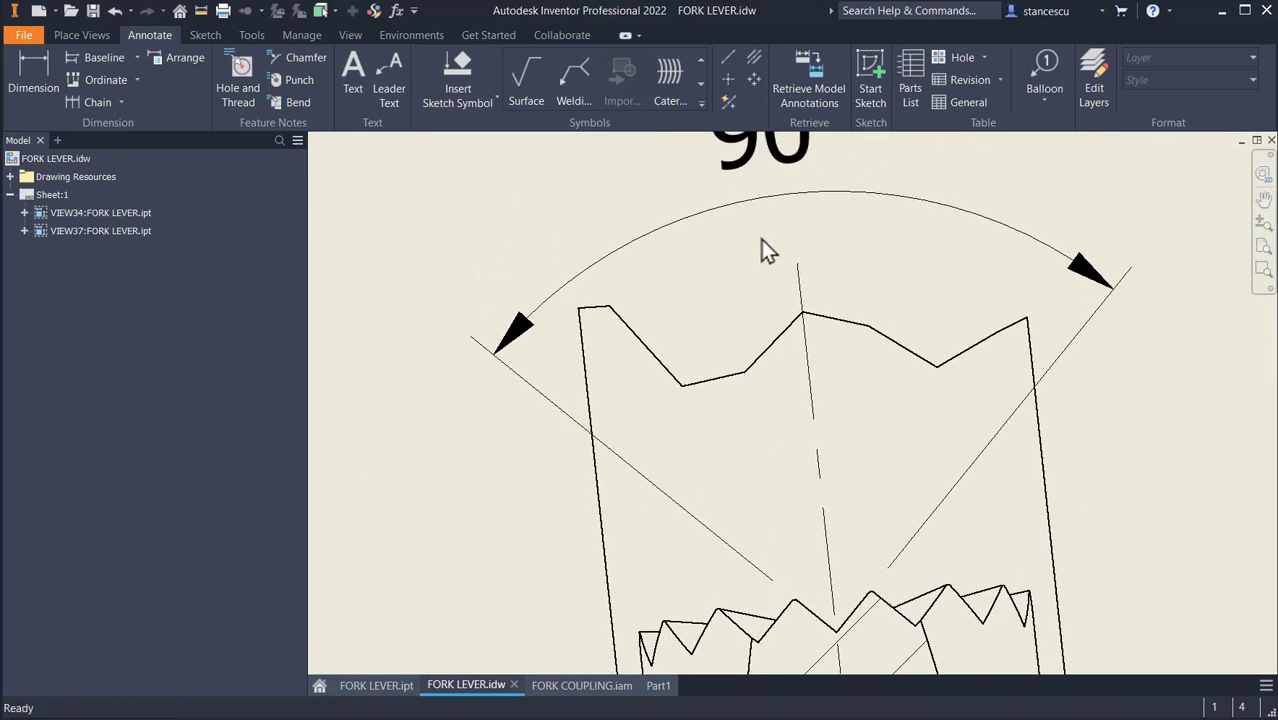
{"action": "mouse_move", "coordinate": [745, 294]}
{"action": "middle_mouse_down"}
{"action": "mouse_move", "coordinate": [742, 340]}
{"action": "mouse_move", "coordinate": [735, 285]}
{"action": "middle_mouse_up"}
{"action": "scroll", "coordinate": [709, 425], "scroll_direction": "up", "scroll_amount": 2}
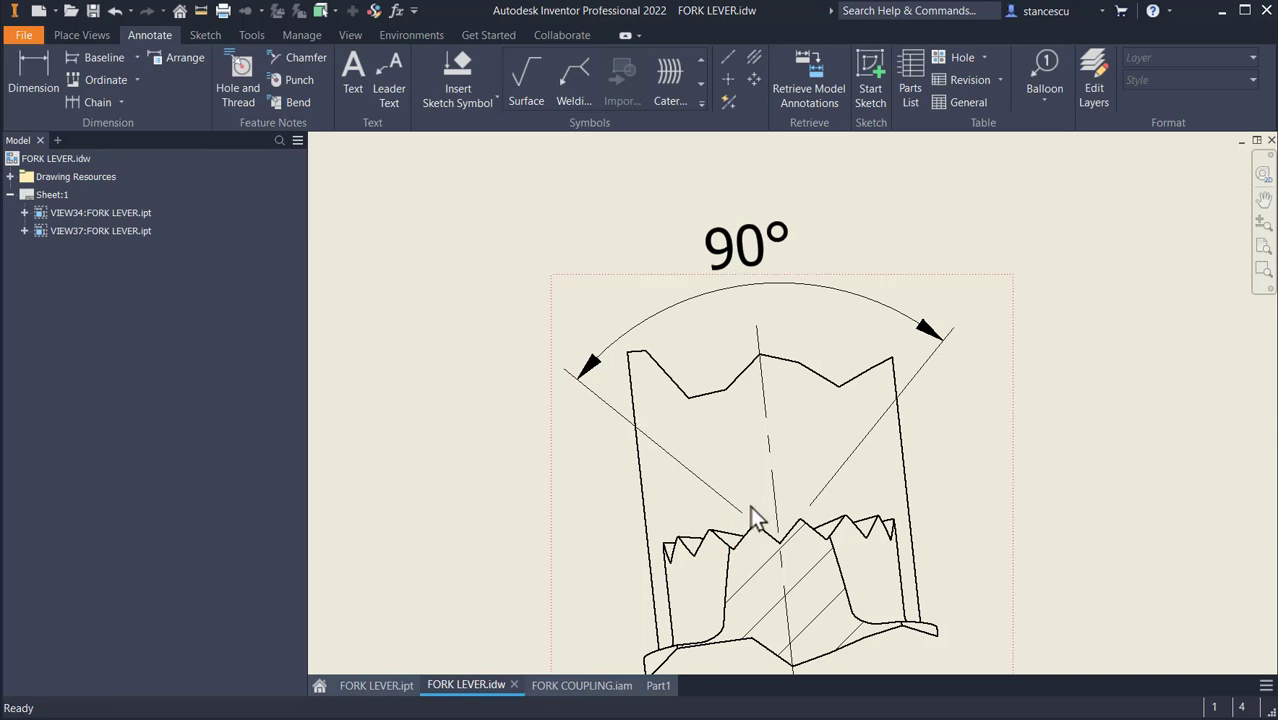
{"action": "scroll", "coordinate": [826, 520], "scroll_direction": "up", "scroll_amount": 3}
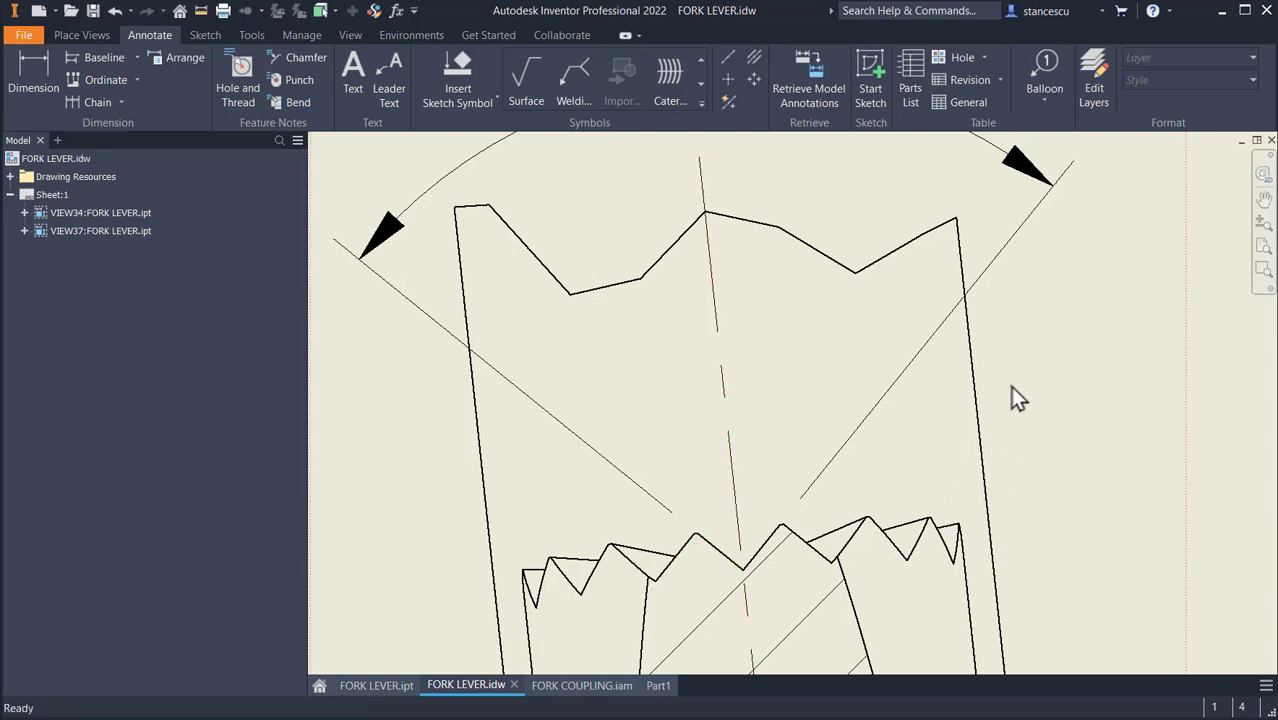
{"action": "scroll", "coordinate": [1012, 388], "scroll_direction": "down", "scroll_amount": 3}
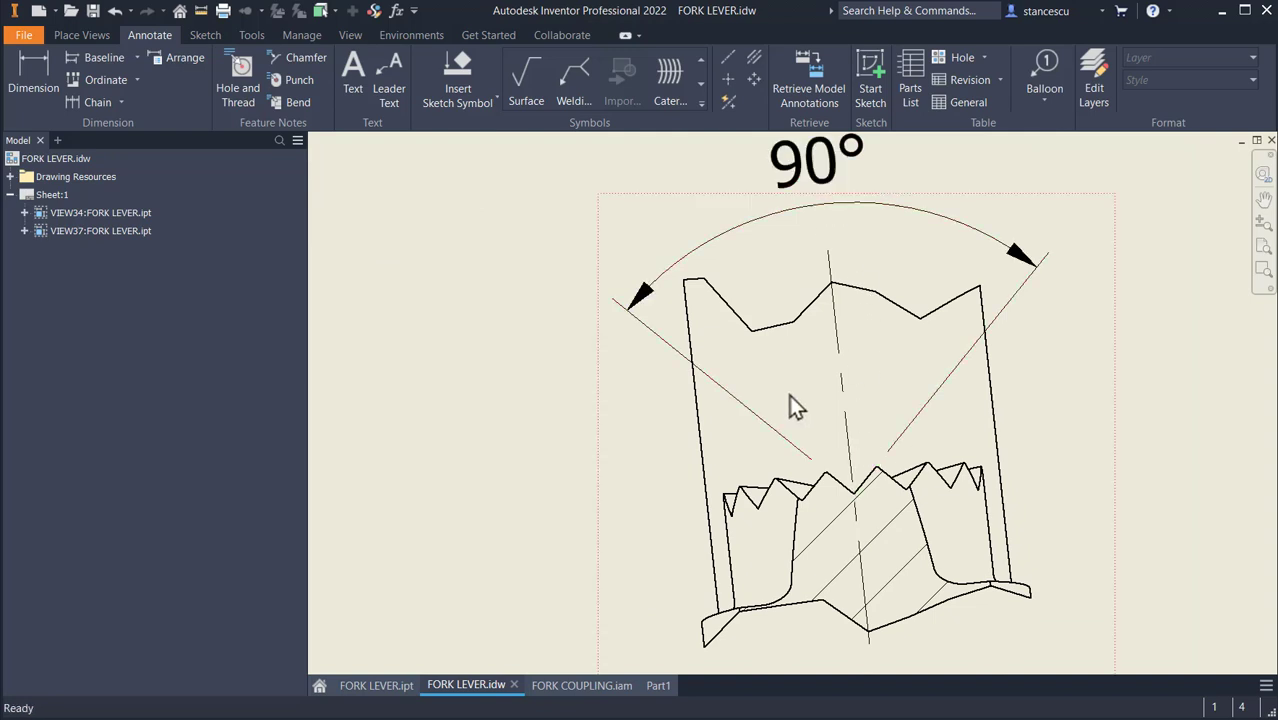
- Examine how the sloped channel bottom line relates to the boss axis point in section A-A
{"action": "scroll", "coordinate": [793, 450], "scroll_direction": "down", "scroll_amount": 2}
{"action": "scroll", "coordinate": [793, 450], "scroll_direction": "down", "scroll_amount": 4}
{"action": "middle_click_drag", "start_coordinate": [590, 425], "coordinate": [978, 425]}
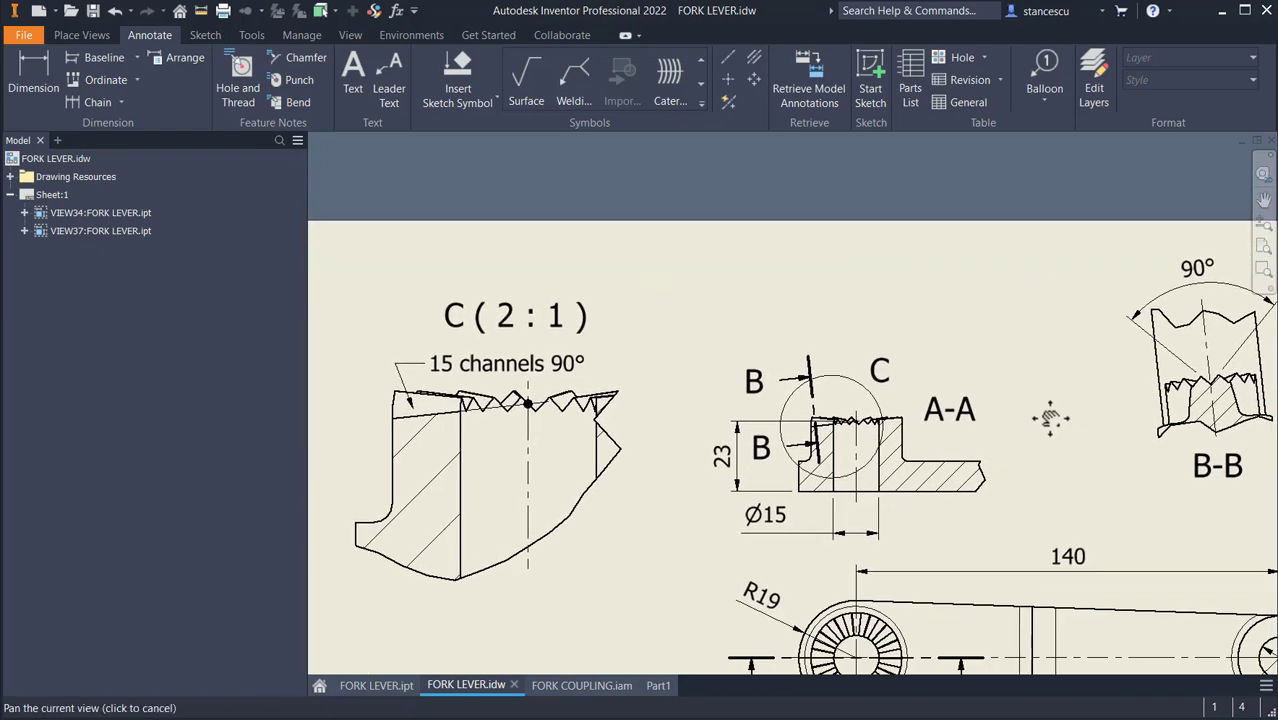
{"action": "scroll", "coordinate": [900, 430], "scroll_direction": "up", "scroll_amount": 3}
{"action": "scroll", "coordinate": [870, 430], "scroll_direction": "up", "scroll_amount": 4}
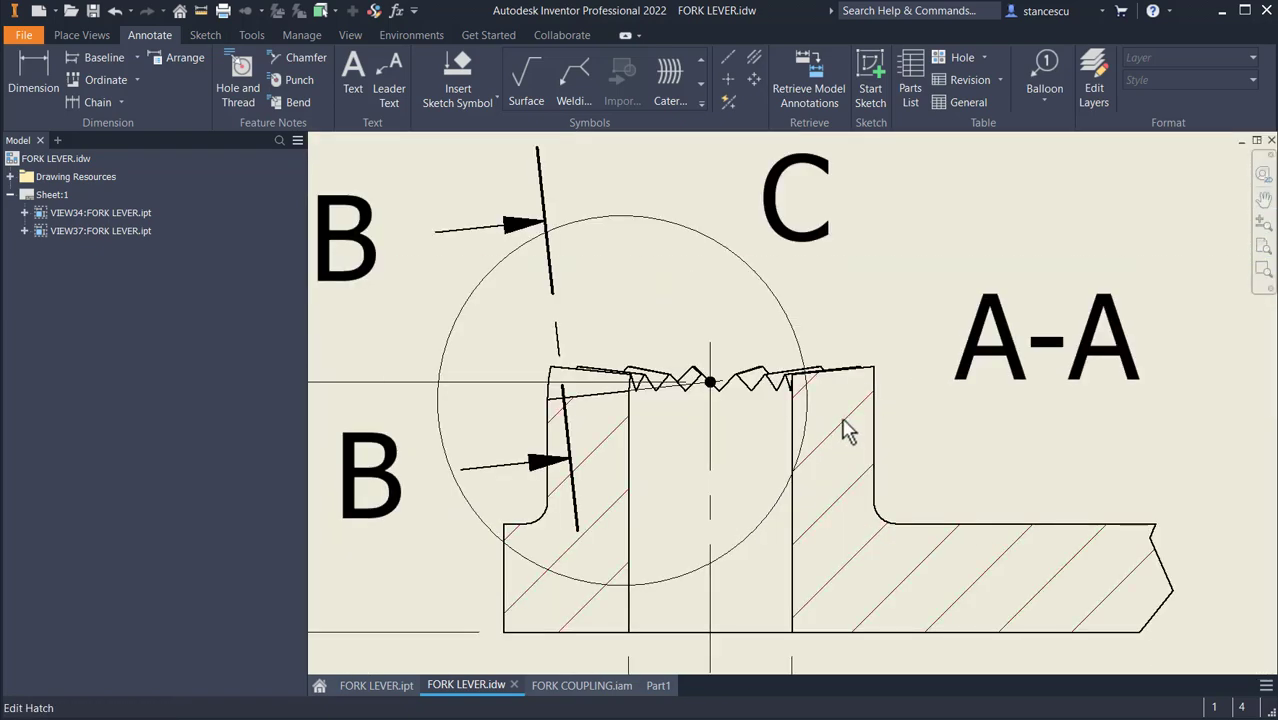
{"action": "left_click", "coordinate": [750, 562]}
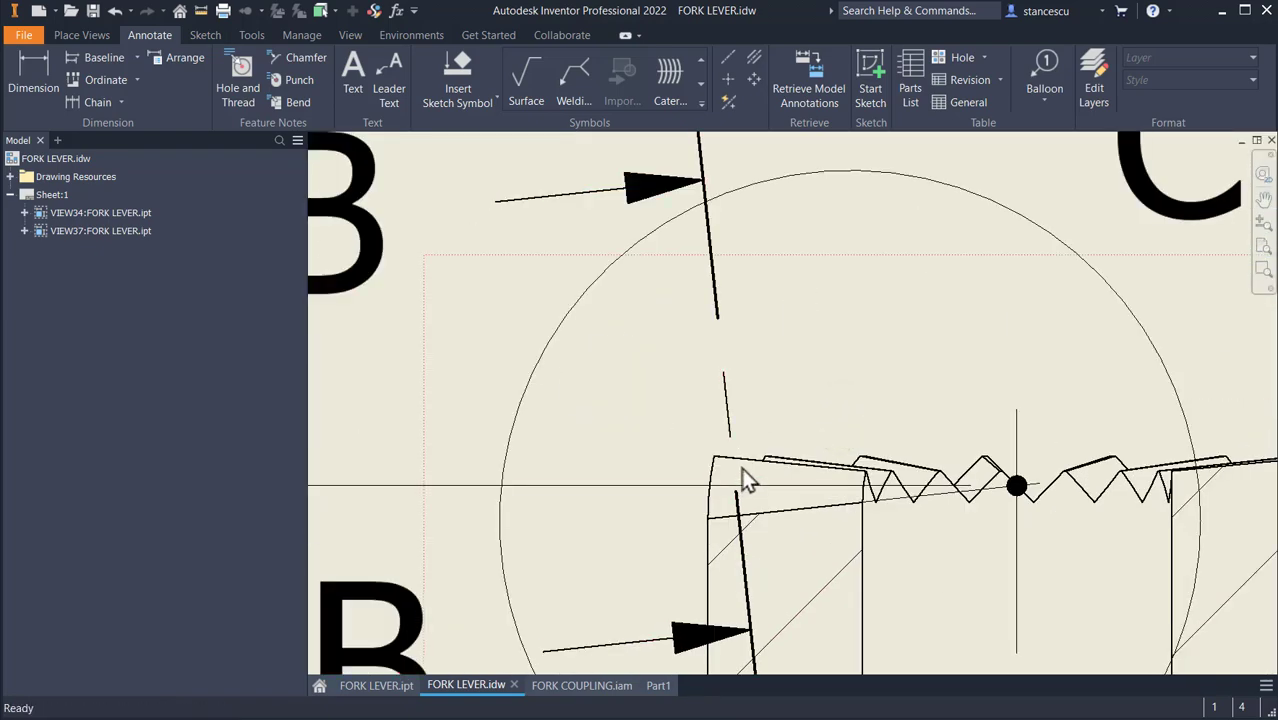
{"action": "left_click_drag", "start_coordinate": [734, 462], "coordinate": [752, 509]}
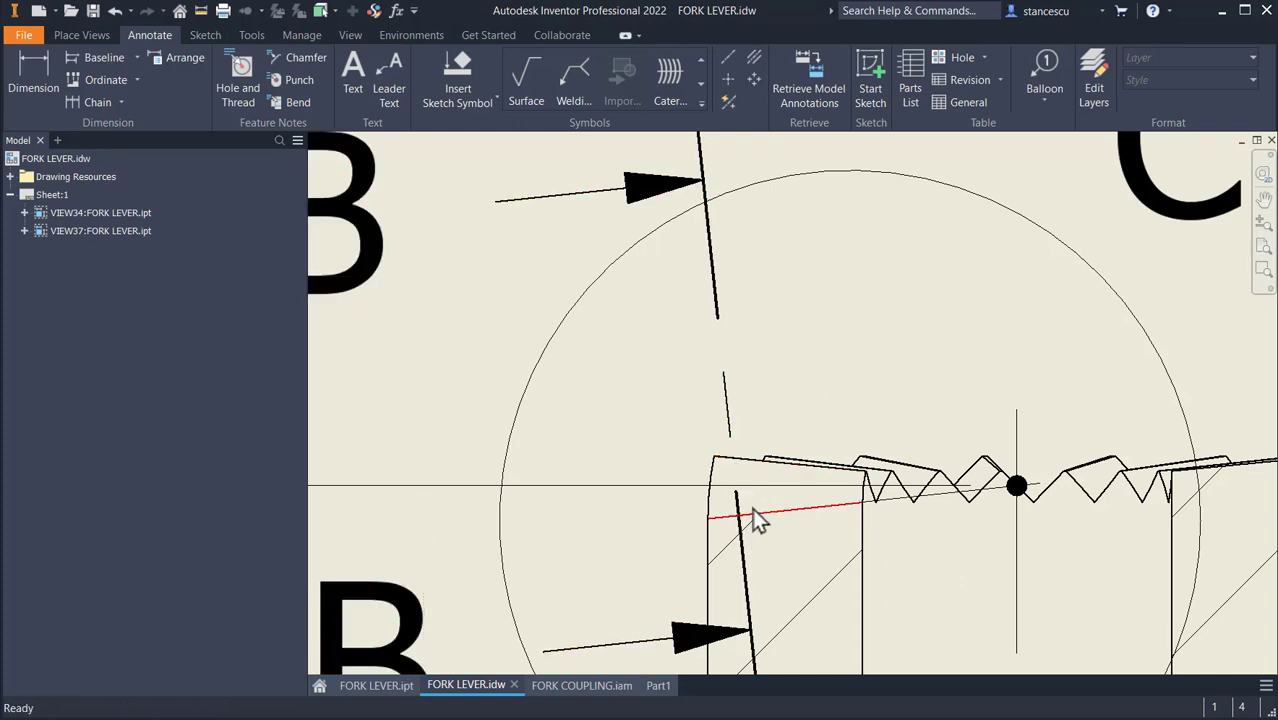
{"action": "scroll", "coordinate": [757, 500], "scroll_direction": "up", "scroll_amount": 2}
{"action": "left_click", "coordinate": [755, 481]}
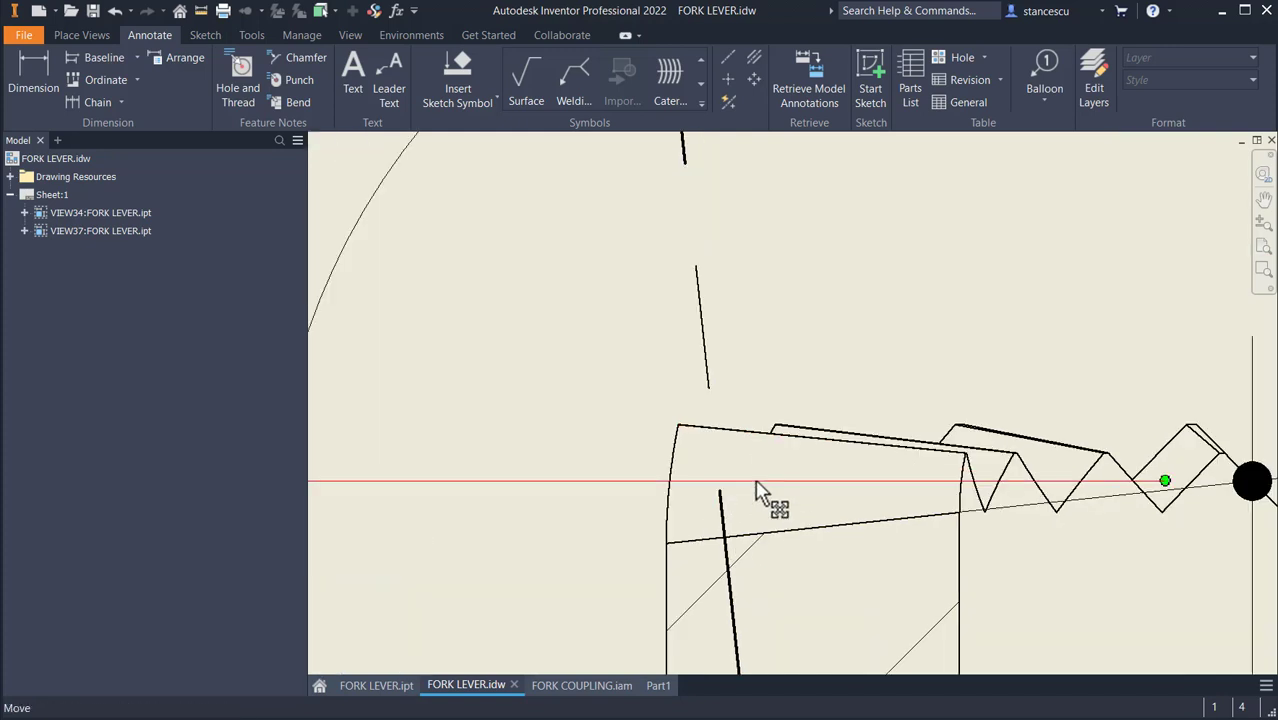
{"action": "left_click", "coordinate": [714, 482]}
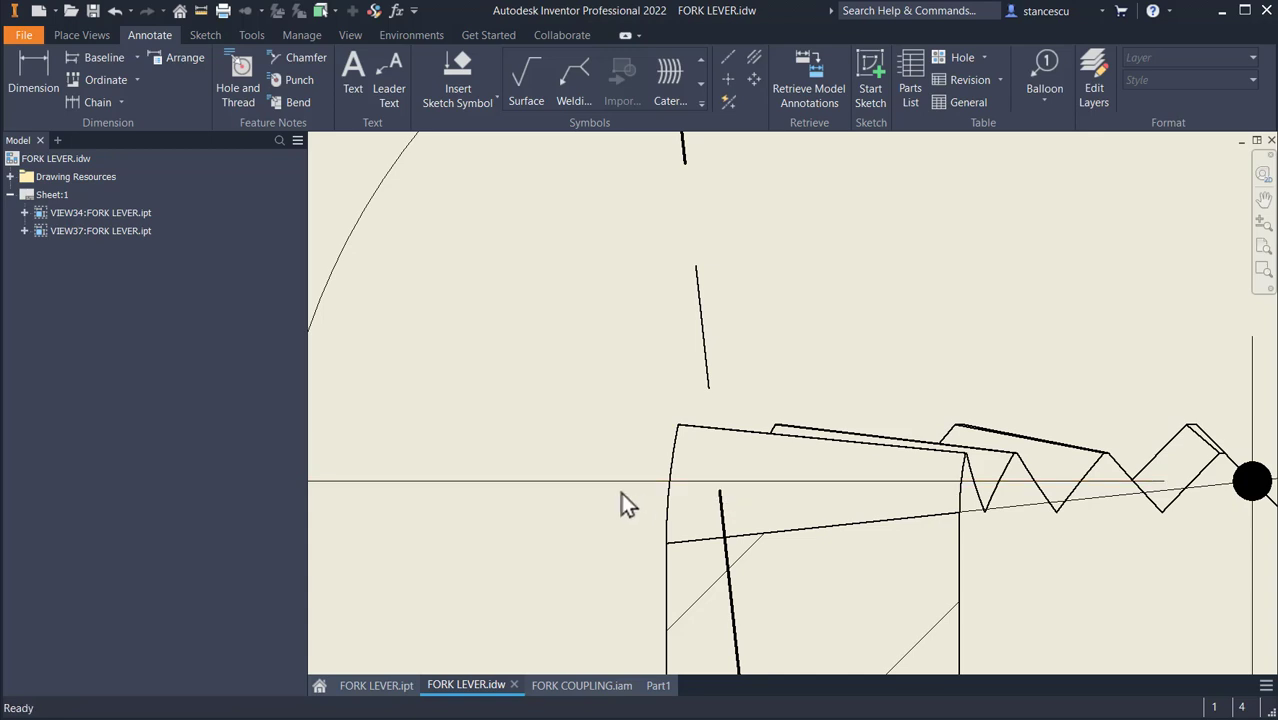
{"action": "scroll", "coordinate": [1175, 497], "scroll_direction": "down", "scroll_amount": 3}
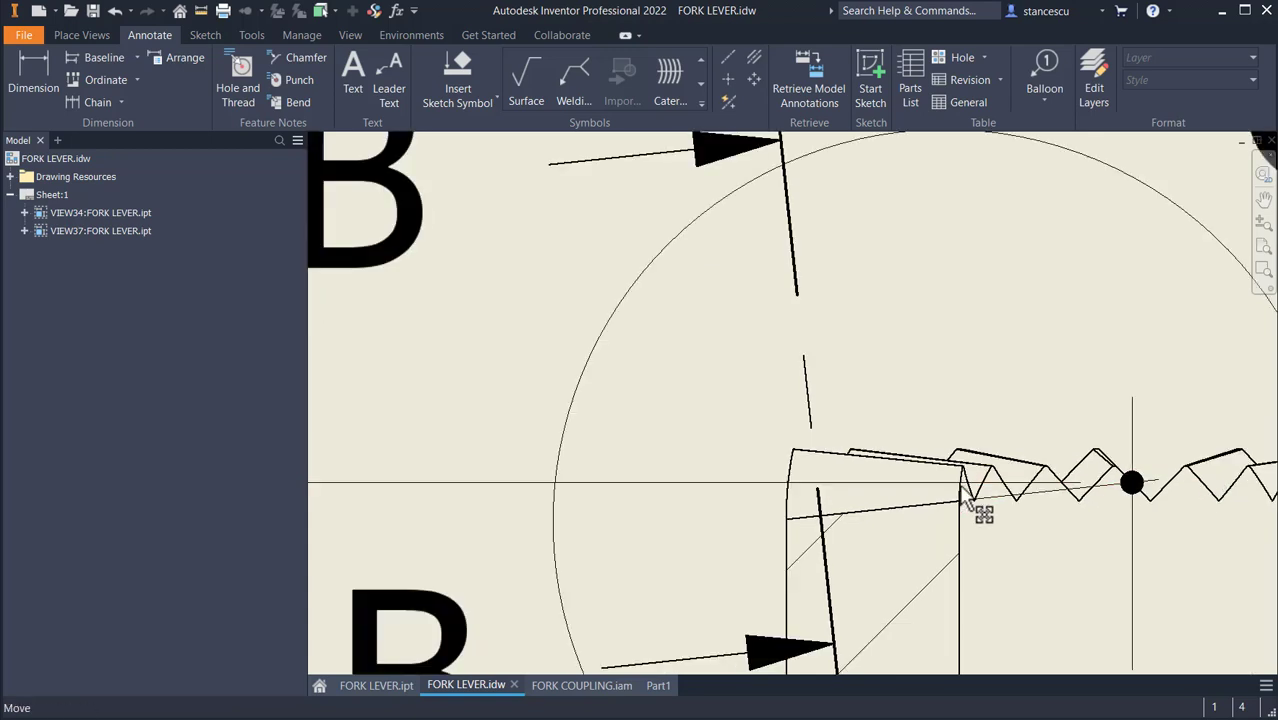
{"action": "scroll", "coordinate": [921, 502], "scroll_direction": "down", "scroll_amount": 2}
{"action": "mouse_move", "coordinate": [765, 502]}
{"action": "middle_mouse_down"}
{"action": "mouse_move", "coordinate": [708, 434]}
{"action": "mouse_move", "coordinate": [711, 337]}
{"action": "middle_mouse_up"}
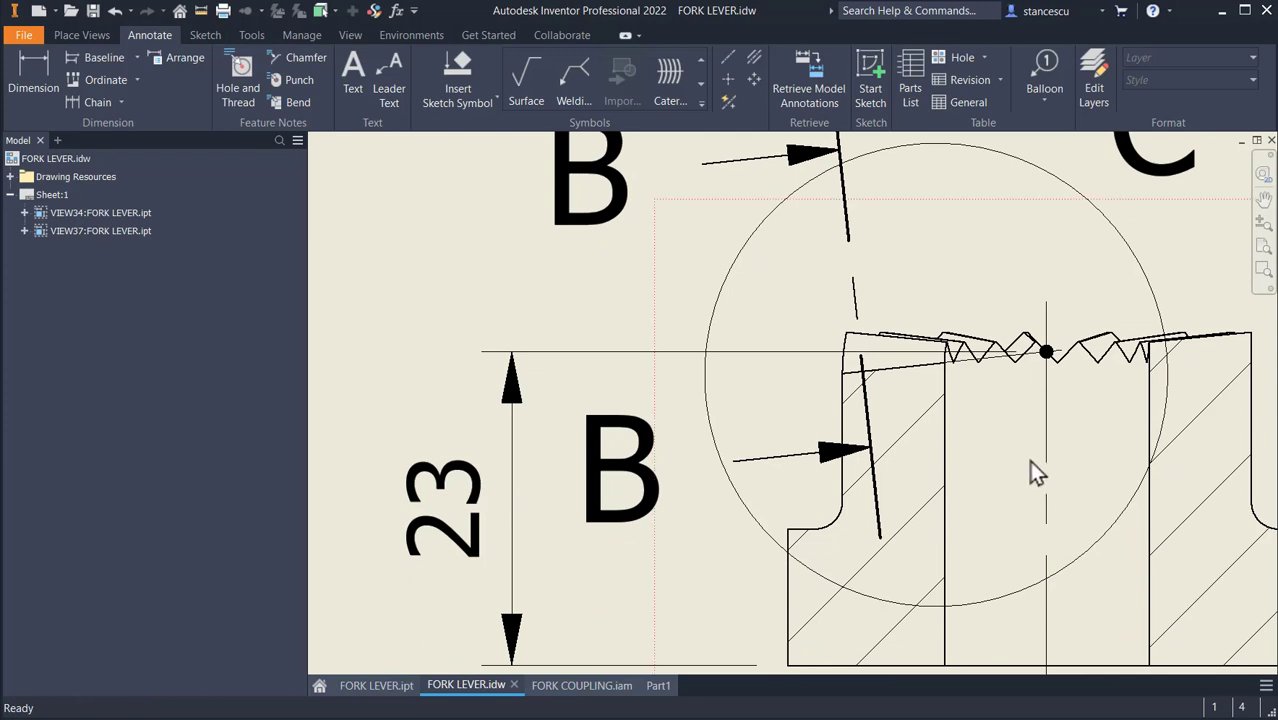
- Check the section line B-B against the sloped channel edge and the boss height reference in section A-A
{"action": "scroll", "coordinate": [1030, 463], "scroll_direction": "down", "scroll_amount": 2}
{"action": "mouse_move", "coordinate": [574, 464]}
{"action": "middle_mouse_down"}
{"action": "mouse_move", "coordinate": [756, 443]}
{"action": "mouse_move", "coordinate": [1011, 457]}
{"action": "mouse_move", "coordinate": [1144, 416]}
{"action": "mouse_move", "coordinate": [1094, 433]}
{"action": "middle_mouse_up"}
{"action": "mouse_move", "coordinate": [921, 437]}
{"action": "middle_mouse_down"}
{"action": "mouse_move", "coordinate": [913, 428]}
{"action": "mouse_move", "coordinate": [914, 449]}
{"action": "mouse_move", "coordinate": [582, 374]}
{"action": "mouse_move", "coordinate": [368, 400]}
{"action": "middle_mouse_up"}
{"action": "mouse_move", "coordinate": [660, 455]}
{"action": "middle_mouse_down"}
{"action": "mouse_move", "coordinate": [437, 437]}
{"action": "mouse_move", "coordinate": [417, 479]}
{"action": "middle_mouse_up"}
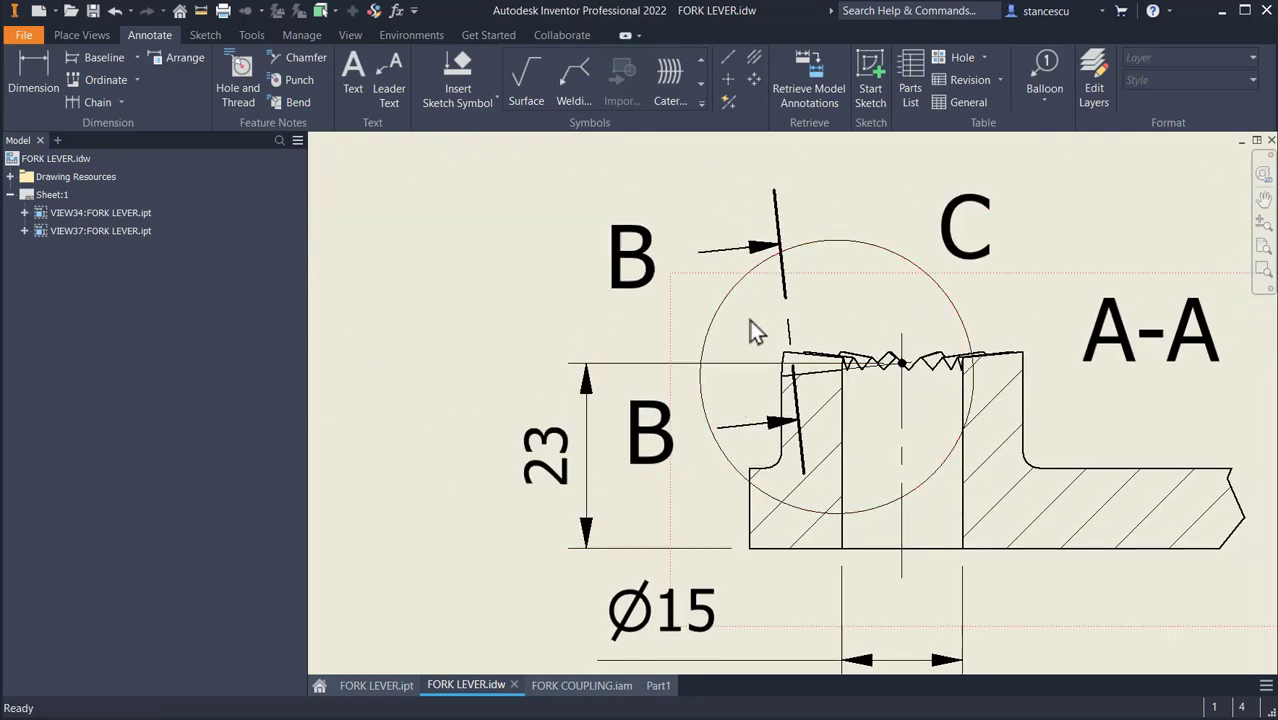
{"action": "mouse_move", "coordinate": [805, 392]}
{"action": "left_mouse_down"}
{"action": "mouse_move", "coordinate": [807, 465]}
{"action": "mouse_move", "coordinate": [785, 312]}
{"action": "mouse_move", "coordinate": [800, 405]}
{"action": "left_mouse_up"}
{"action": "scroll", "coordinate": [824, 387], "scroll_direction": "up", "scroll_amount": 2}
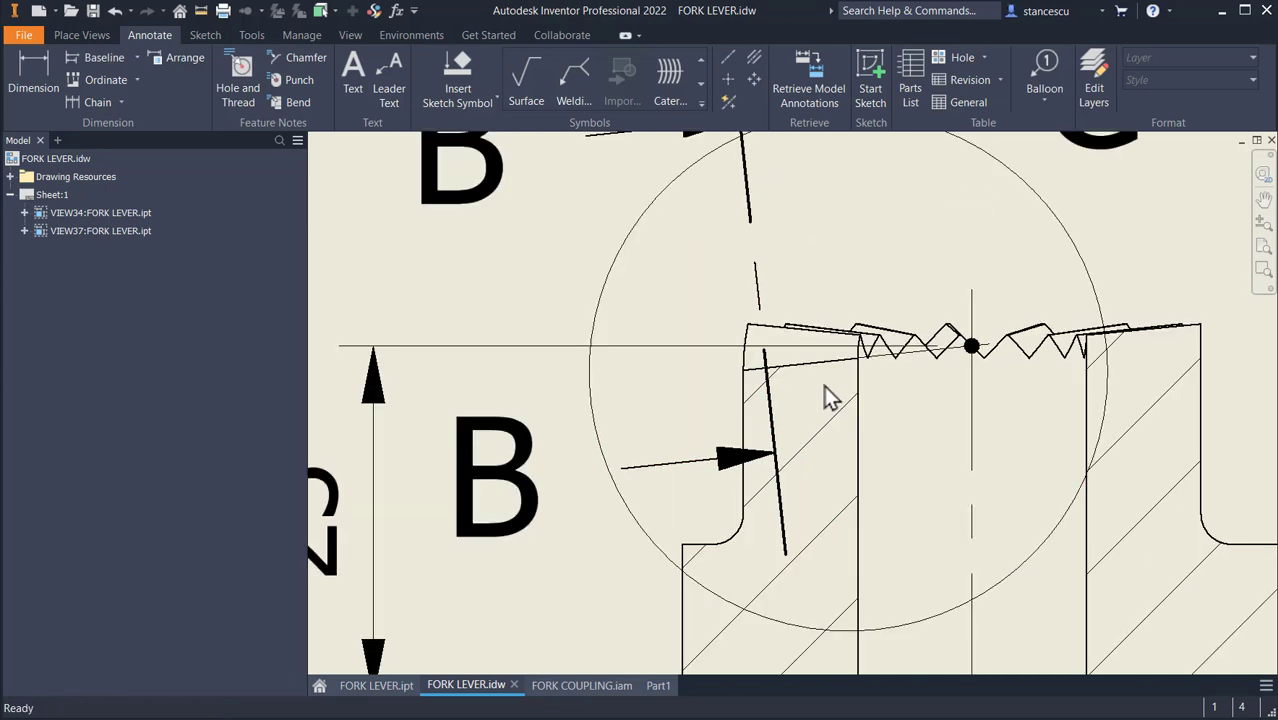
{"action": "left_click", "coordinate": [758, 350]}
{"action": "mouse_move", "coordinate": [756, 296]}
{"action": "left_mouse_down"}
{"action": "mouse_move", "coordinate": [754, 262]}
{"action": "mouse_move", "coordinate": [760, 312]}
{"action": "left_mouse_up"}
{"action": "left_click_drag", "start_coordinate": [766, 362], "coordinate": [757, 378]}
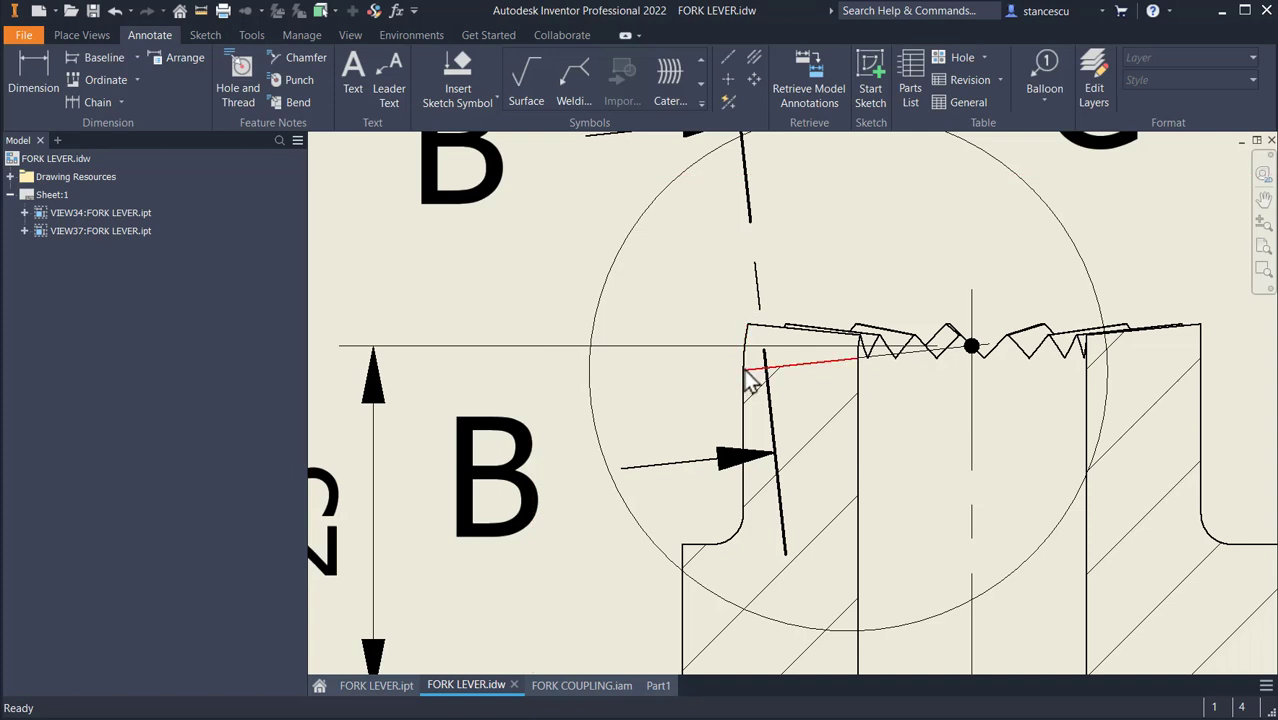
{"action": "left_click_drag", "start_coordinate": [801, 368], "coordinate": [808, 363]}
{"action": "scroll", "coordinate": [735, 428], "scroll_direction": "up", "scroll_amount": 3}
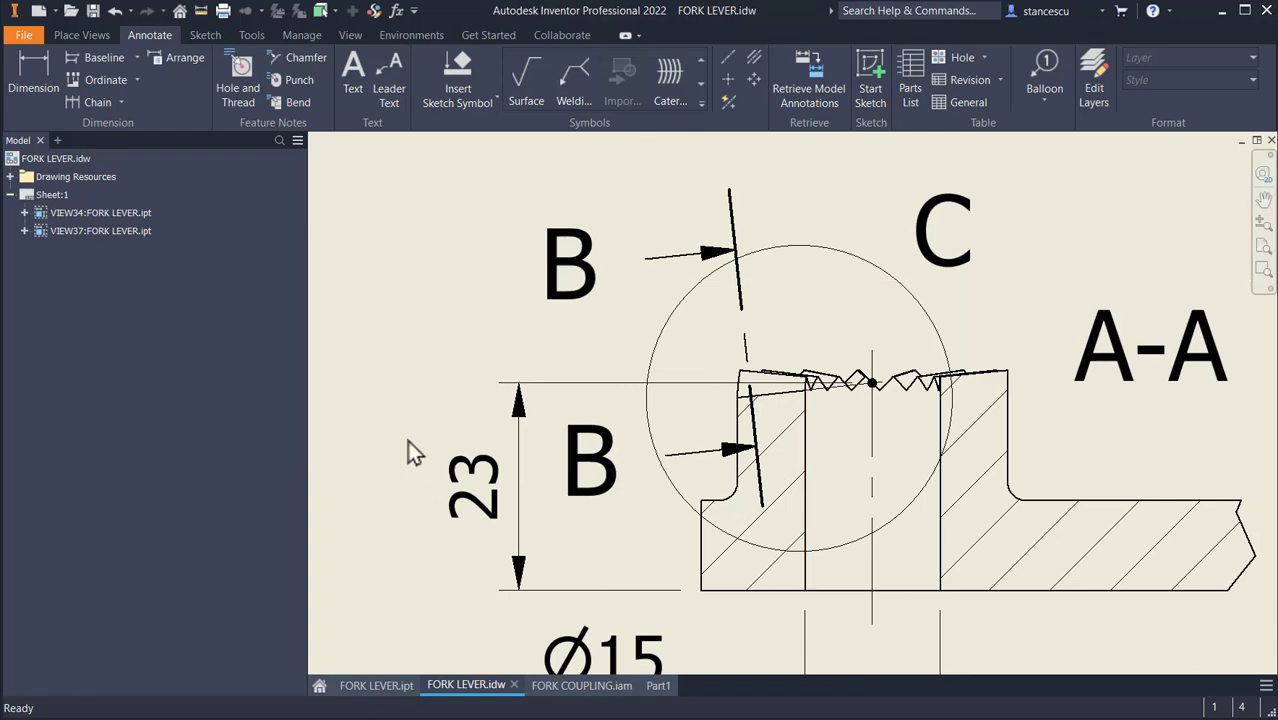
{"action": "key", "text": "Num_Lock"}
{"action": "key", "text": "Home"}
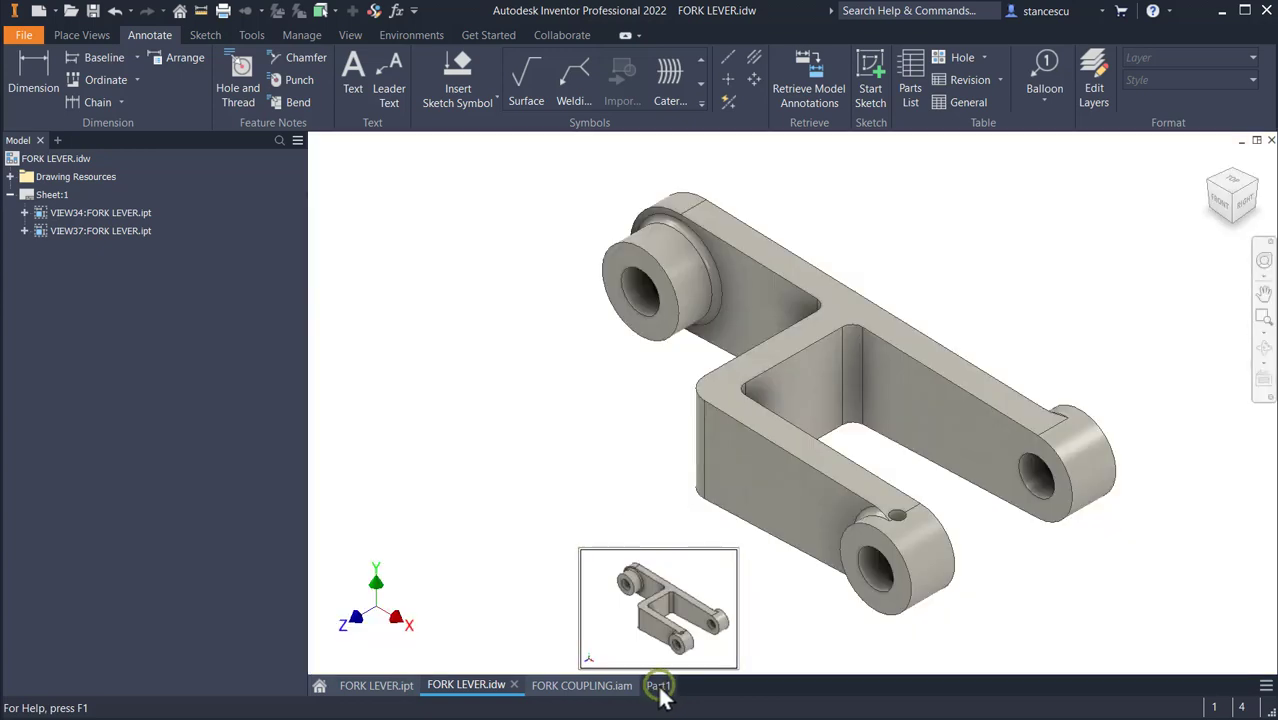
- Return to Part1 and create a work plane offset -23 mm from the lever arm's flat face opposite the boss
{"action": "left_click", "coordinate": [660, 690]}
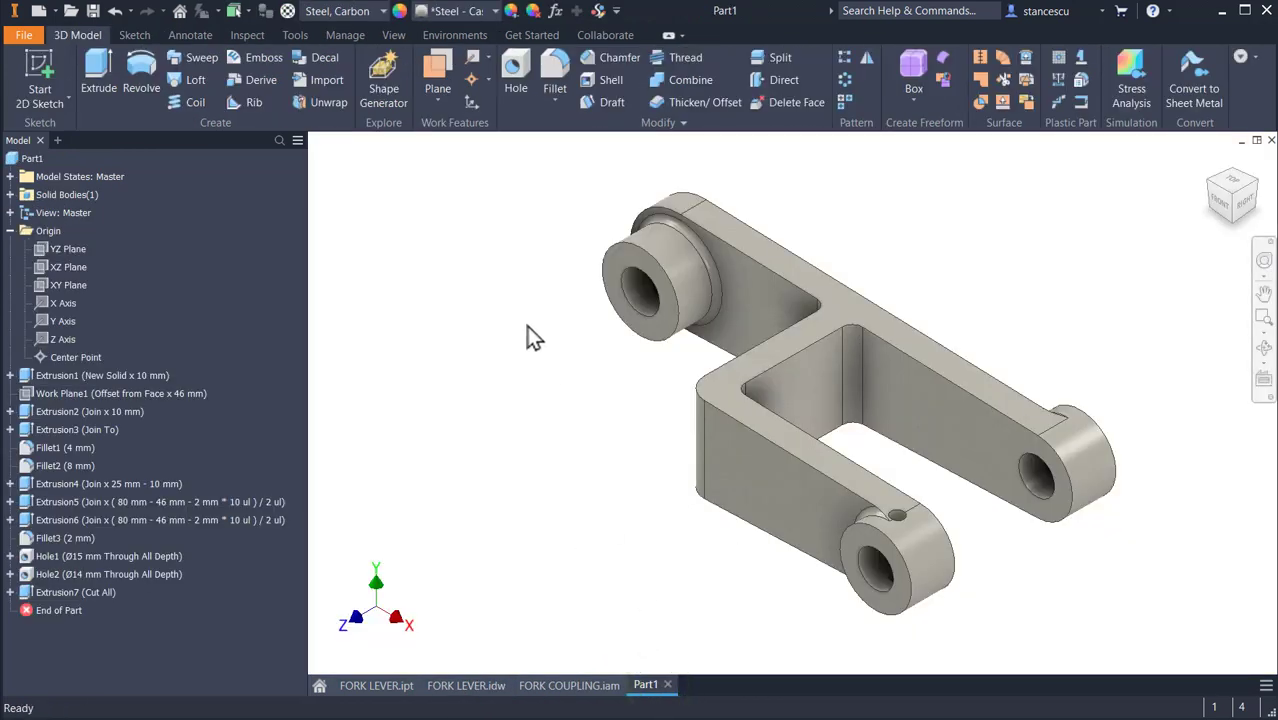
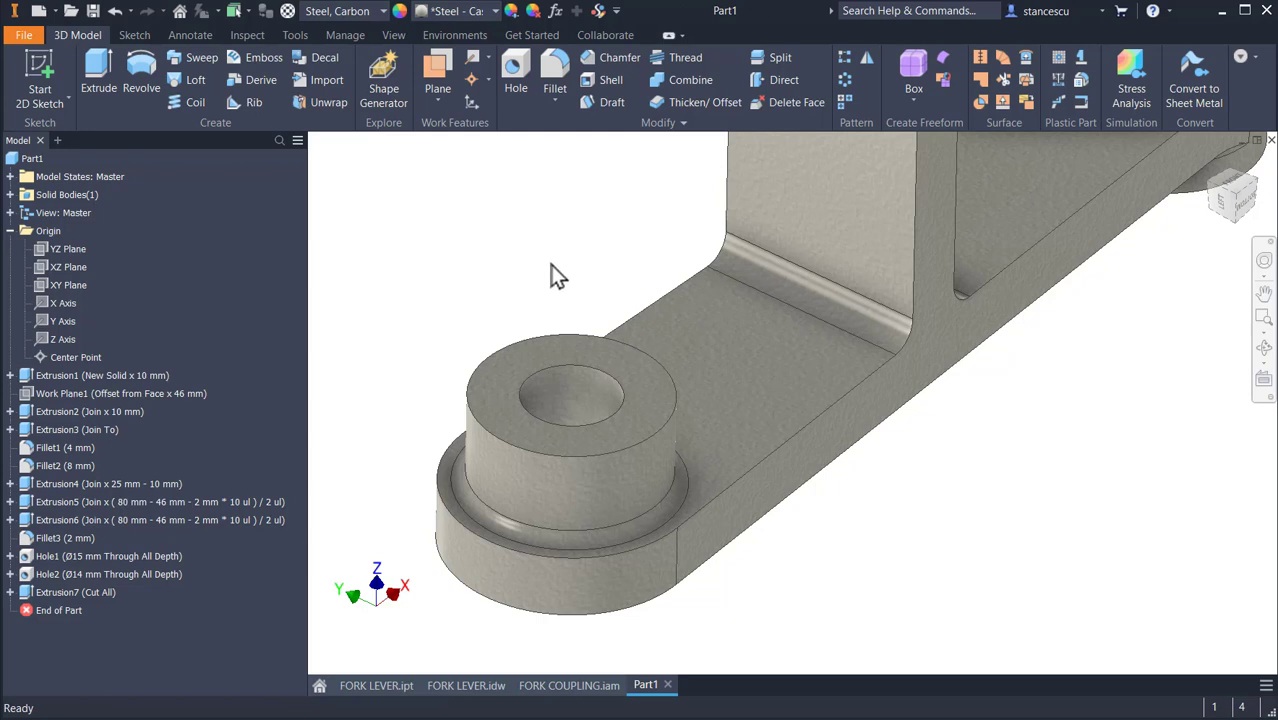
{"action": "left_click", "coordinate": [440, 70]}
{"action": "middle_click_drag", "start_coordinate": [1040, 560], "coordinate": [588, 497], "text": "shift"}
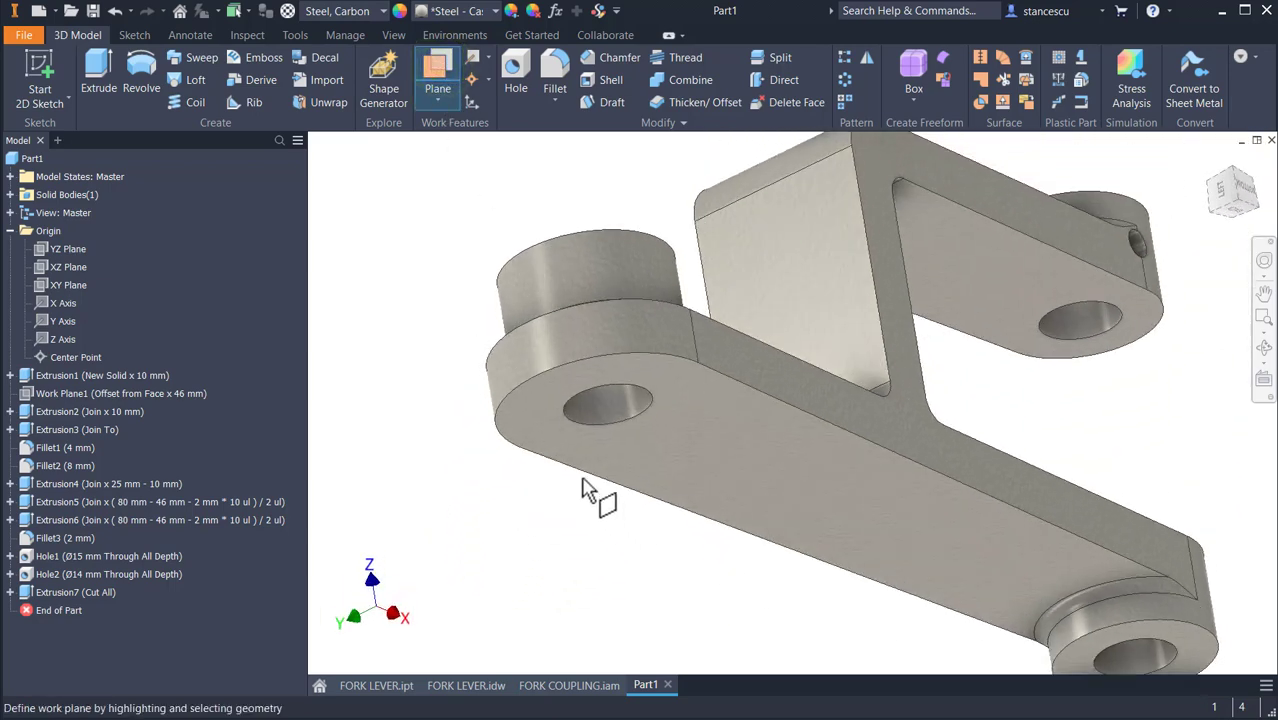
{"action": "left_click", "coordinate": [540, 423]}
{"action": "key", "text": "F5"}
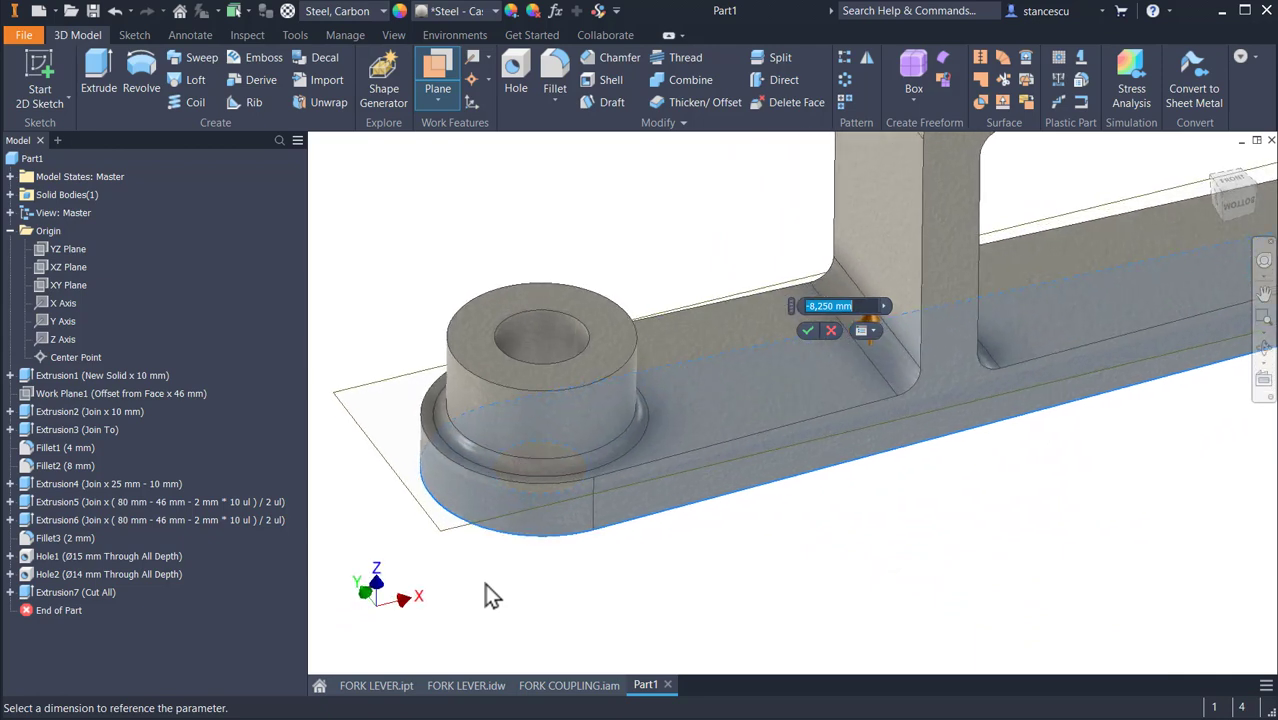
{"action": "type", "text": "10"}
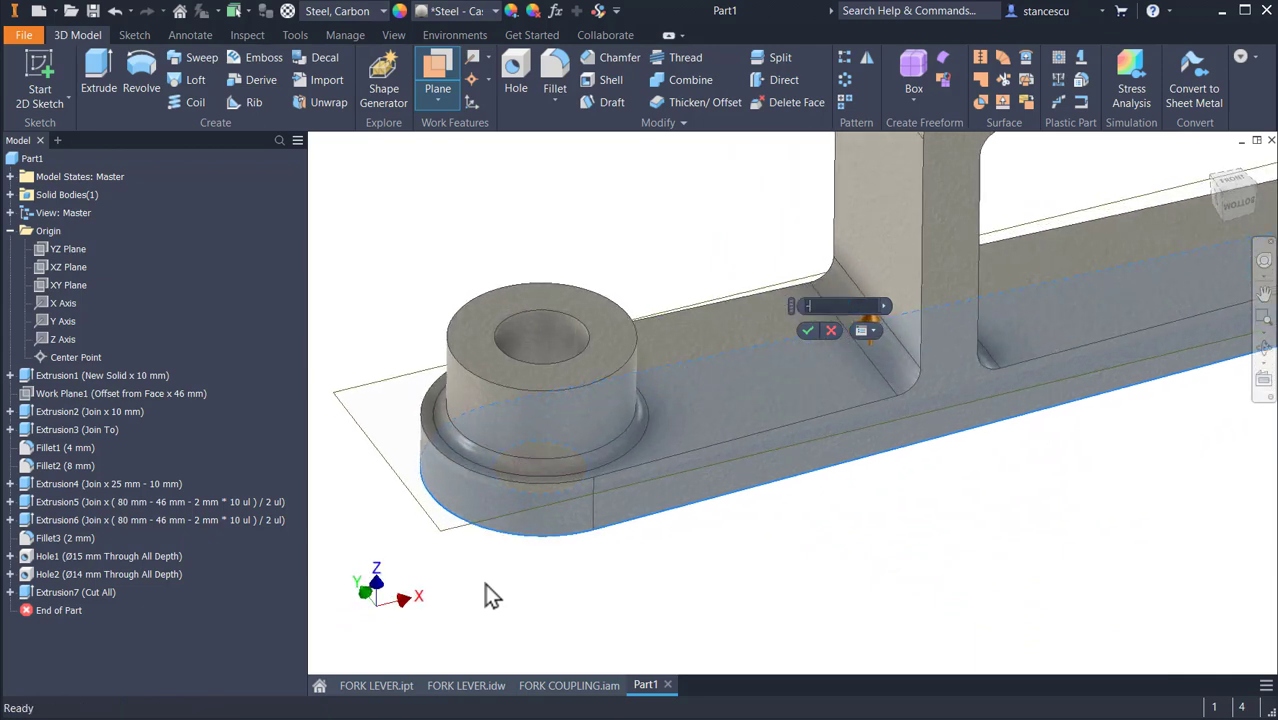
{"action": "key", "text": "Return"}
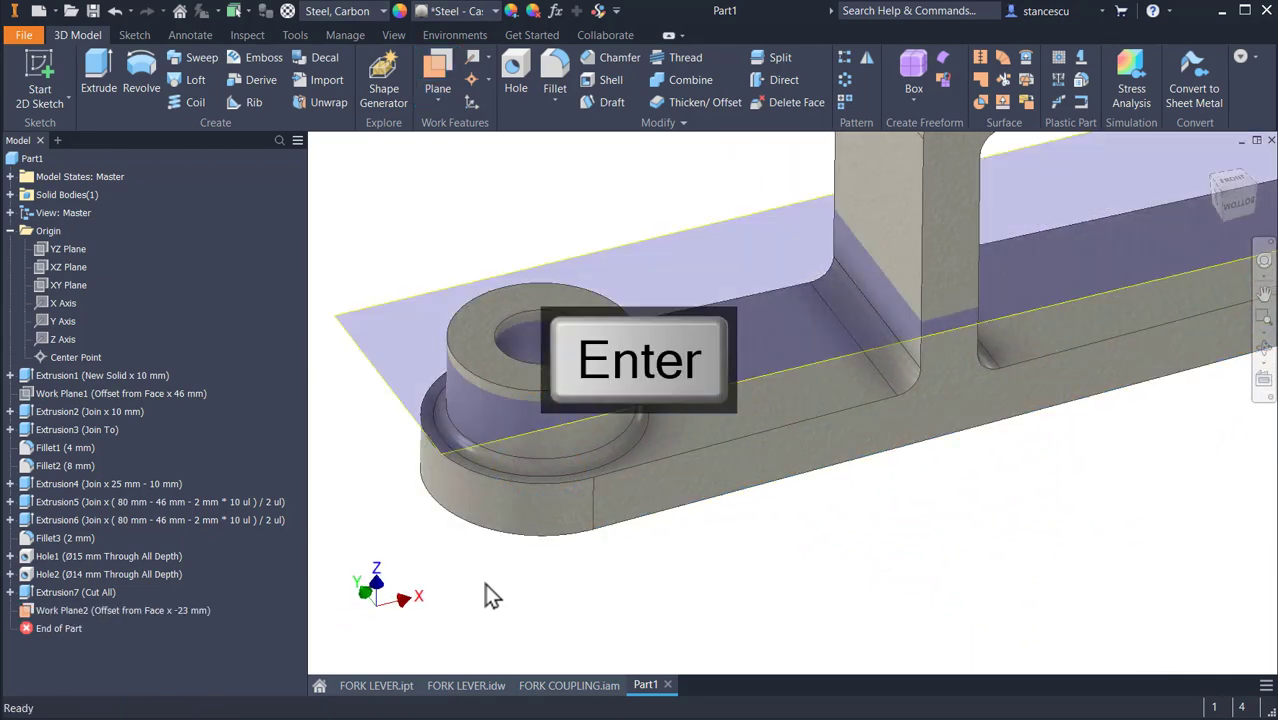
- Start a sketch on the offset work plane and draw two diverging lines about 36 mm long meeting at the boss centre, past the arm end
{"action": "left_click", "coordinate": [390, 356]}
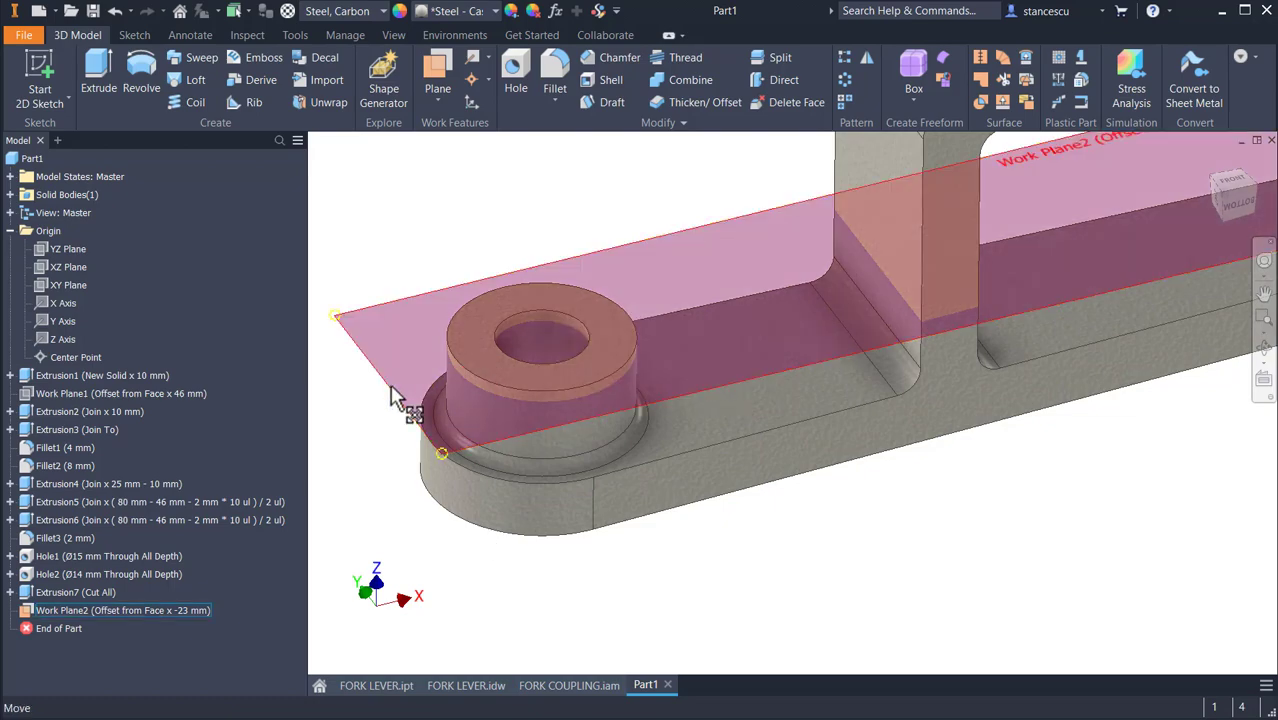
{"action": "left_click", "coordinate": [429, 375]}
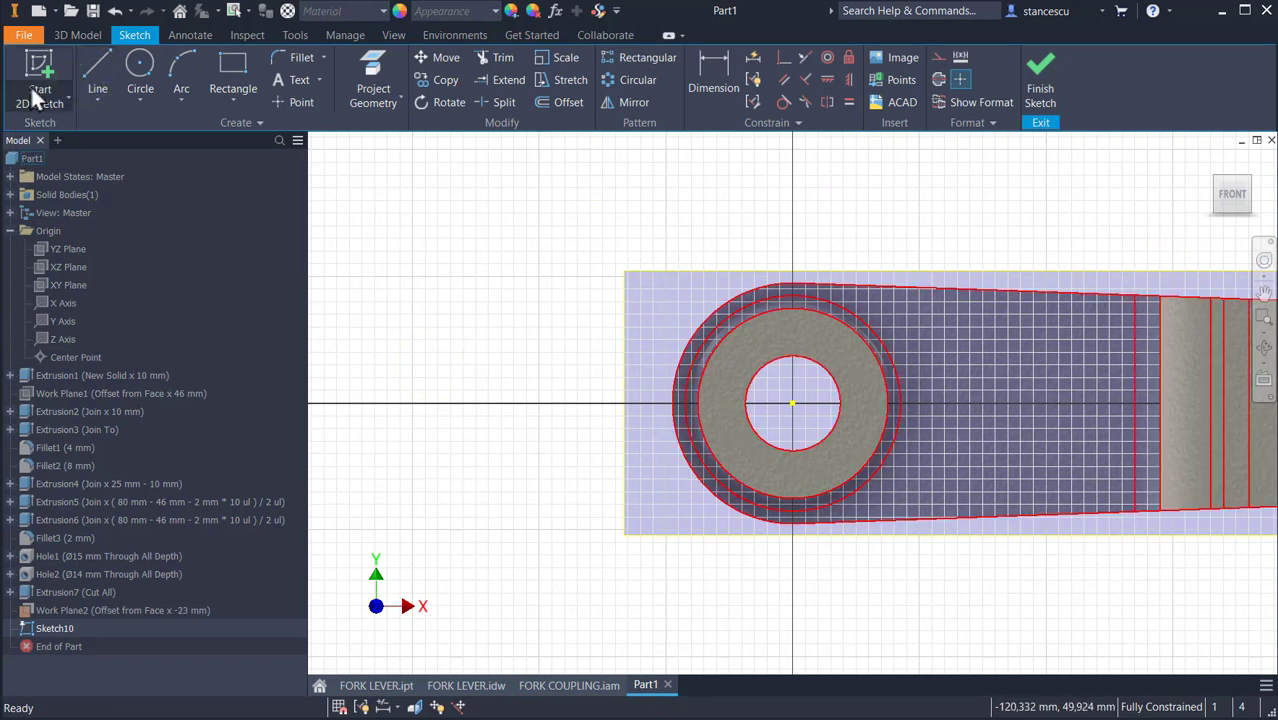
{"action": "left_click", "coordinate": [104, 86]}
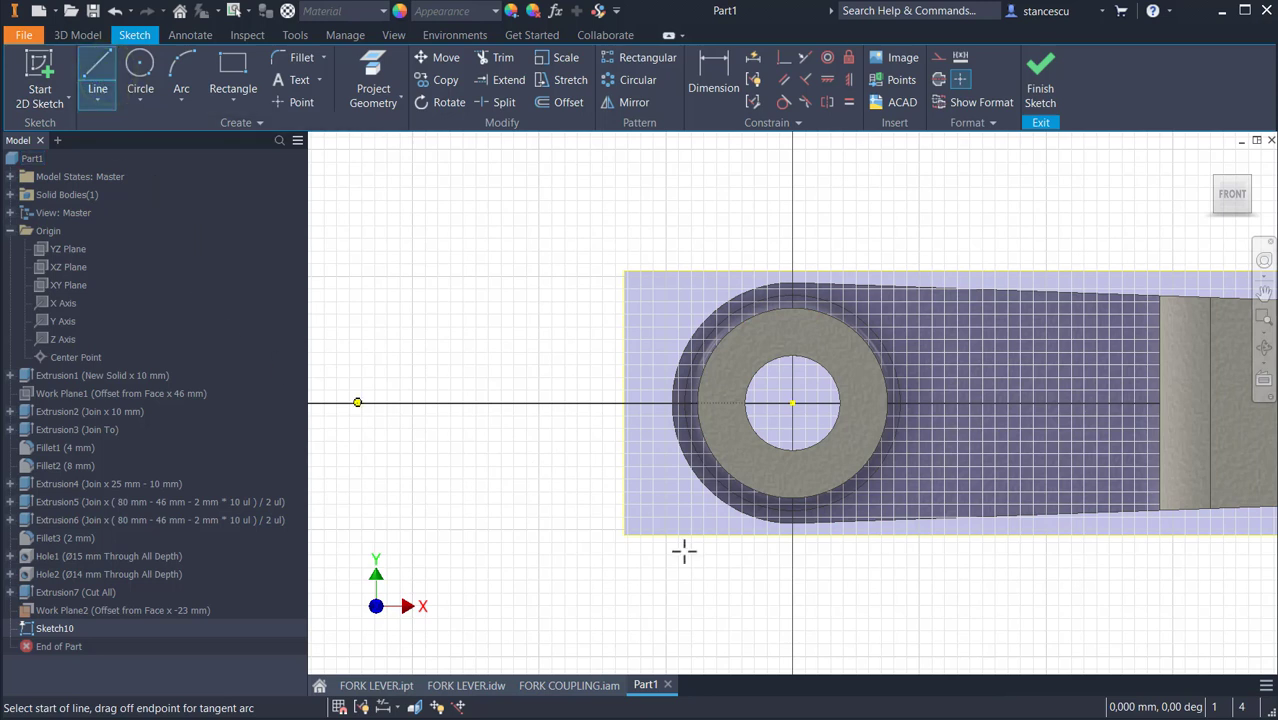
{"action": "left_click", "coordinate": [573, 460]}
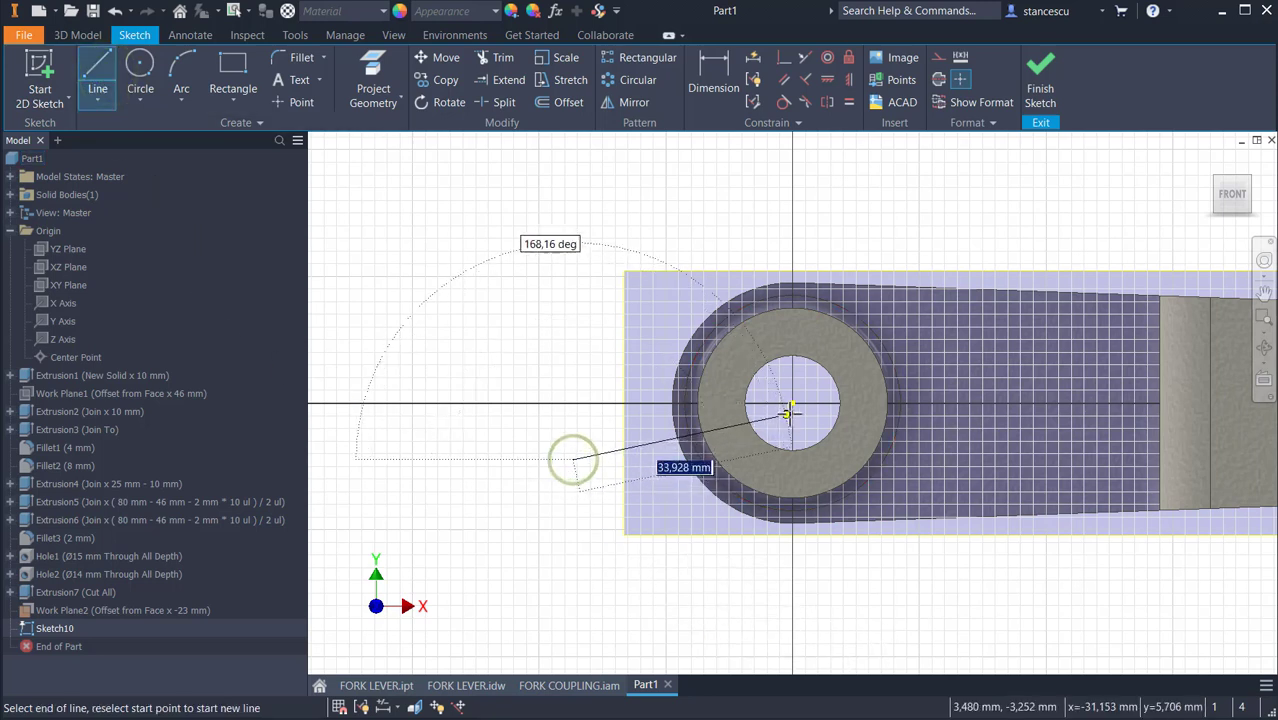
{"action": "left_click", "coordinate": [792, 403]}
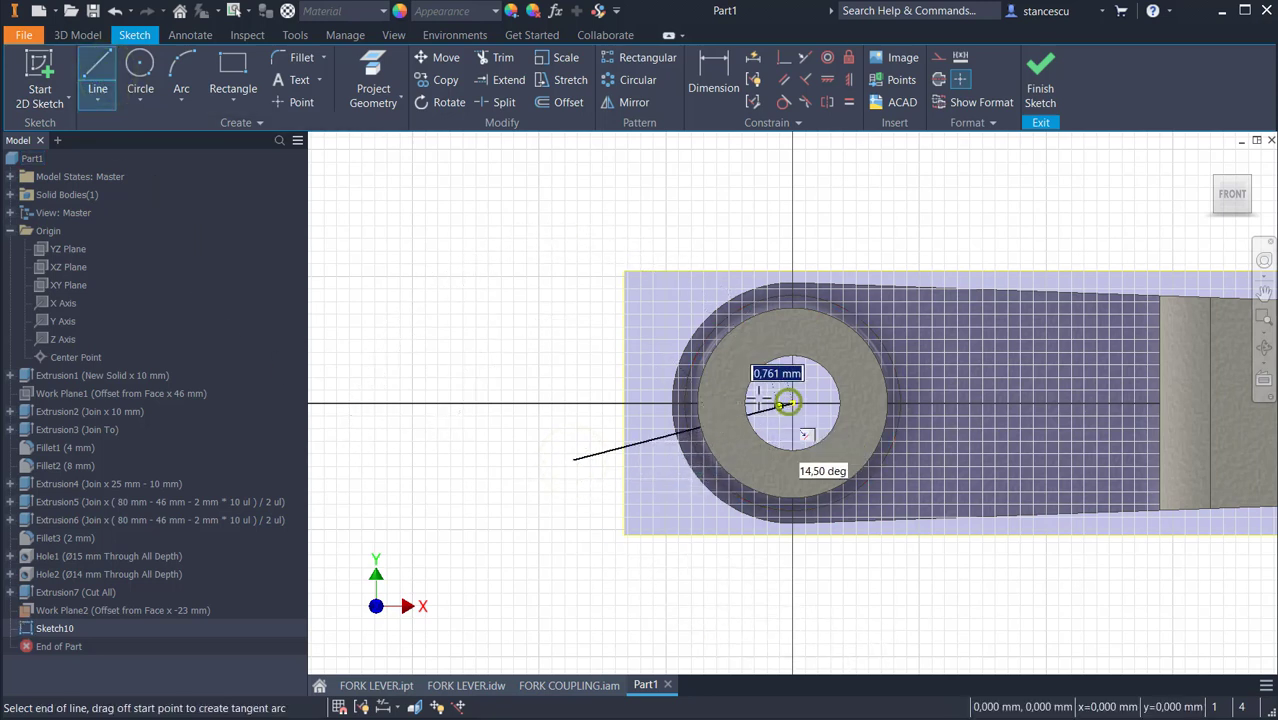
{"action": "left_click", "coordinate": [573, 349]}
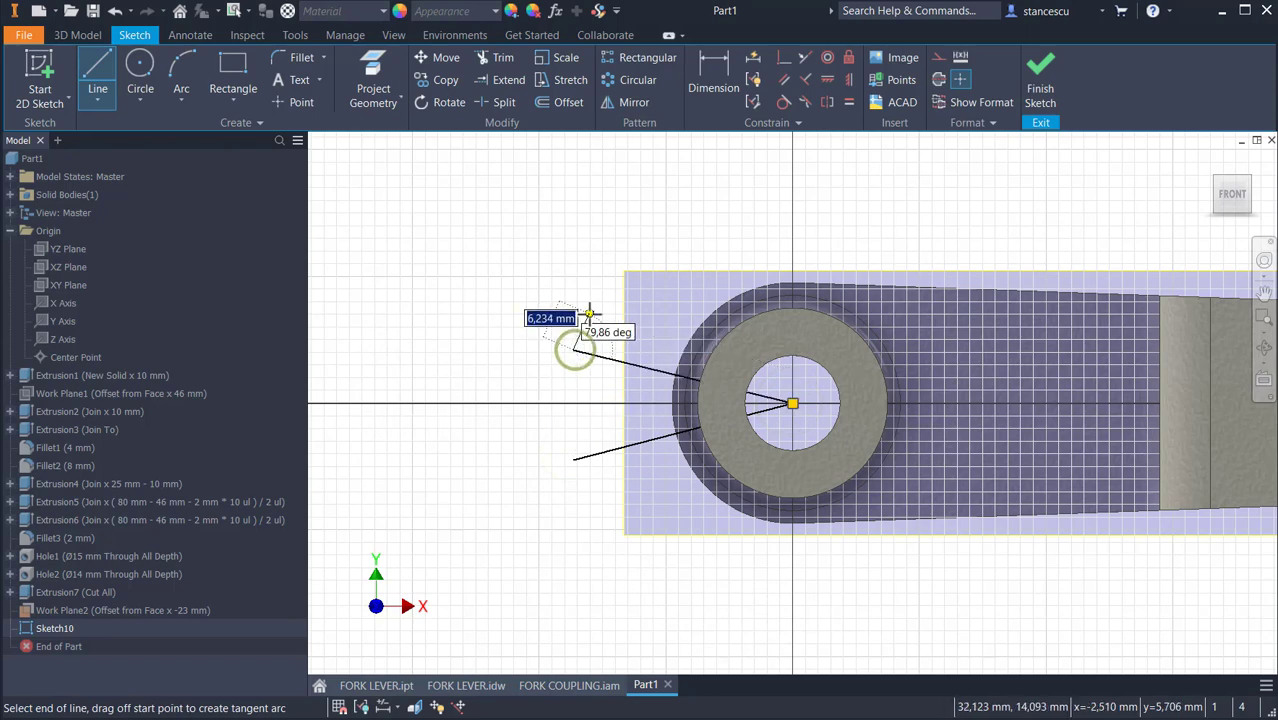
{"action": "key", "text": "Escape"}
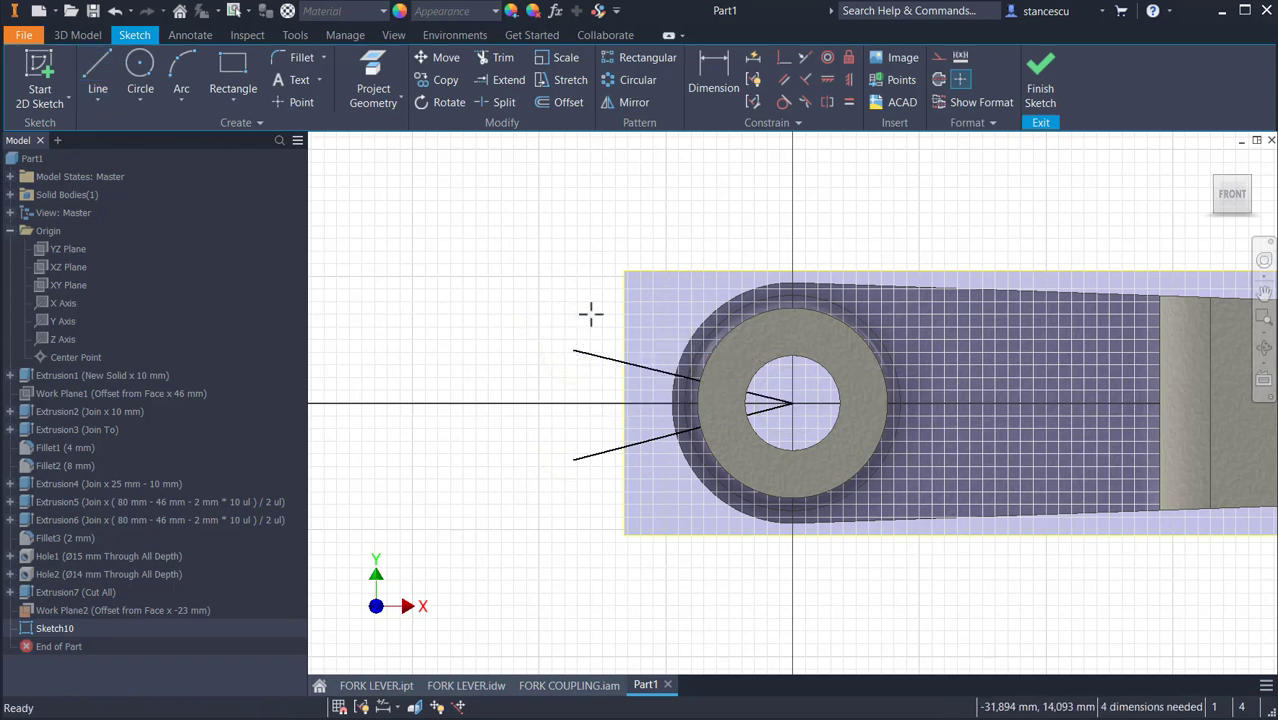
- Slice the view at the sketch plane, project the boss's outer circular edge and trim both lines' outer ends to it
{"action": "key", "text": "F7"}
{"action": "scroll", "coordinate": [703, 440], "scroll_direction": "up", "scroll_amount": 3}
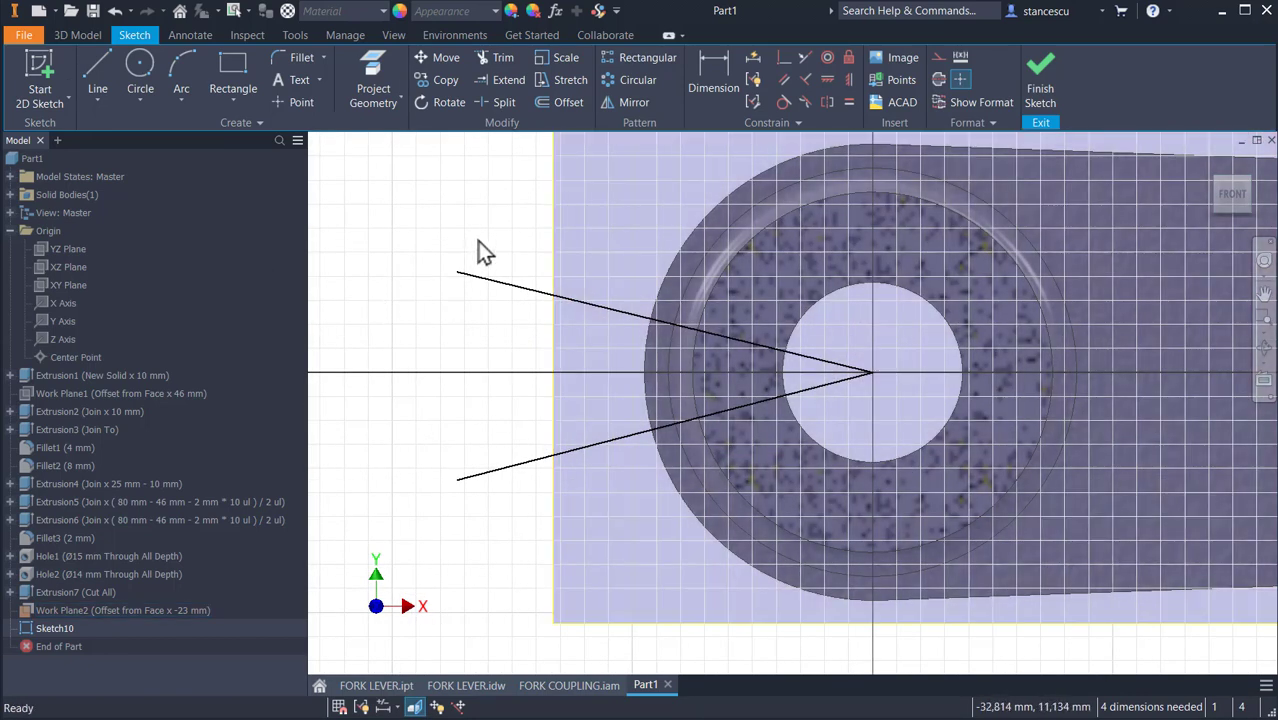
{"action": "left_click", "coordinate": [374, 66]}
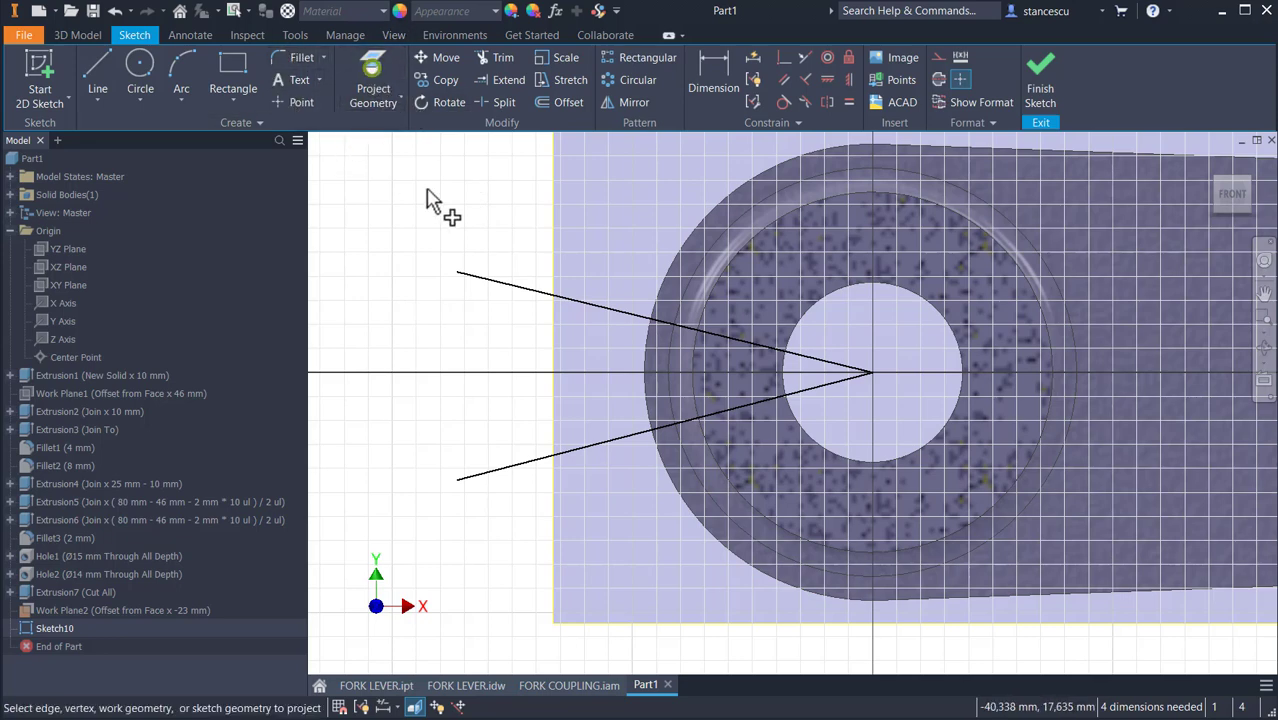
{"action": "left_click", "coordinate": [714, 286]}
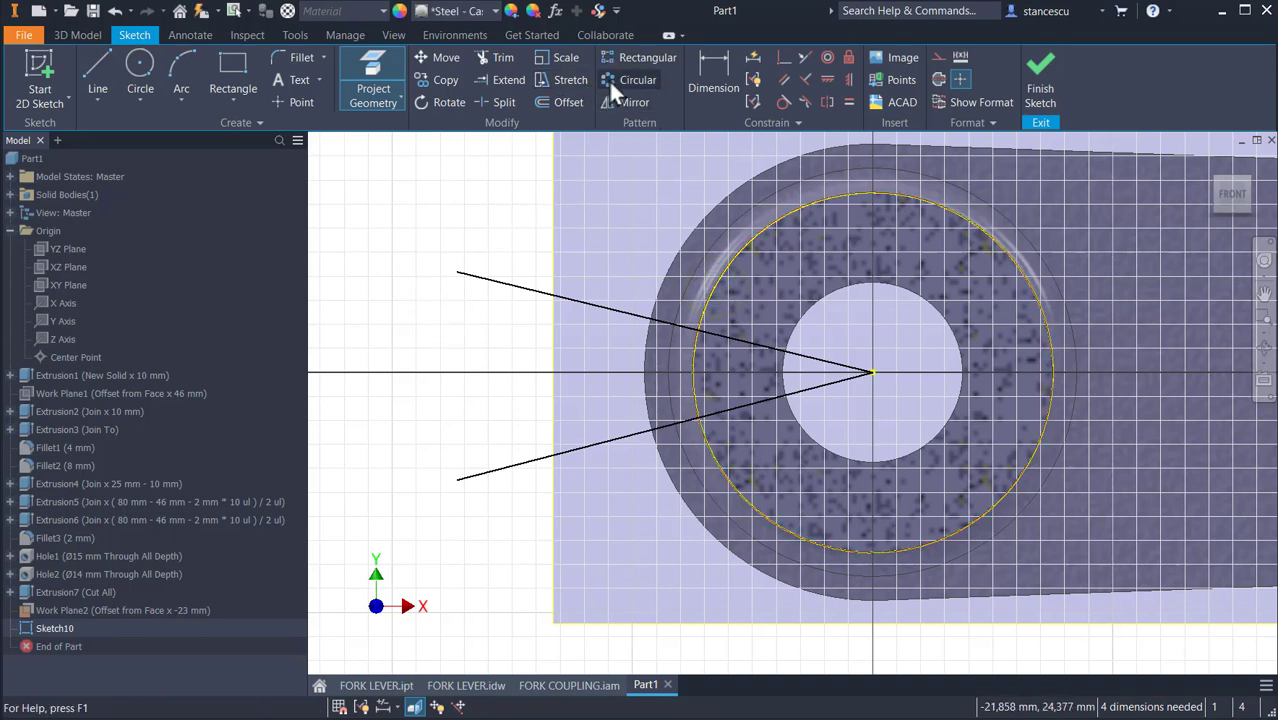
{"action": "left_click", "coordinate": [503, 61]}
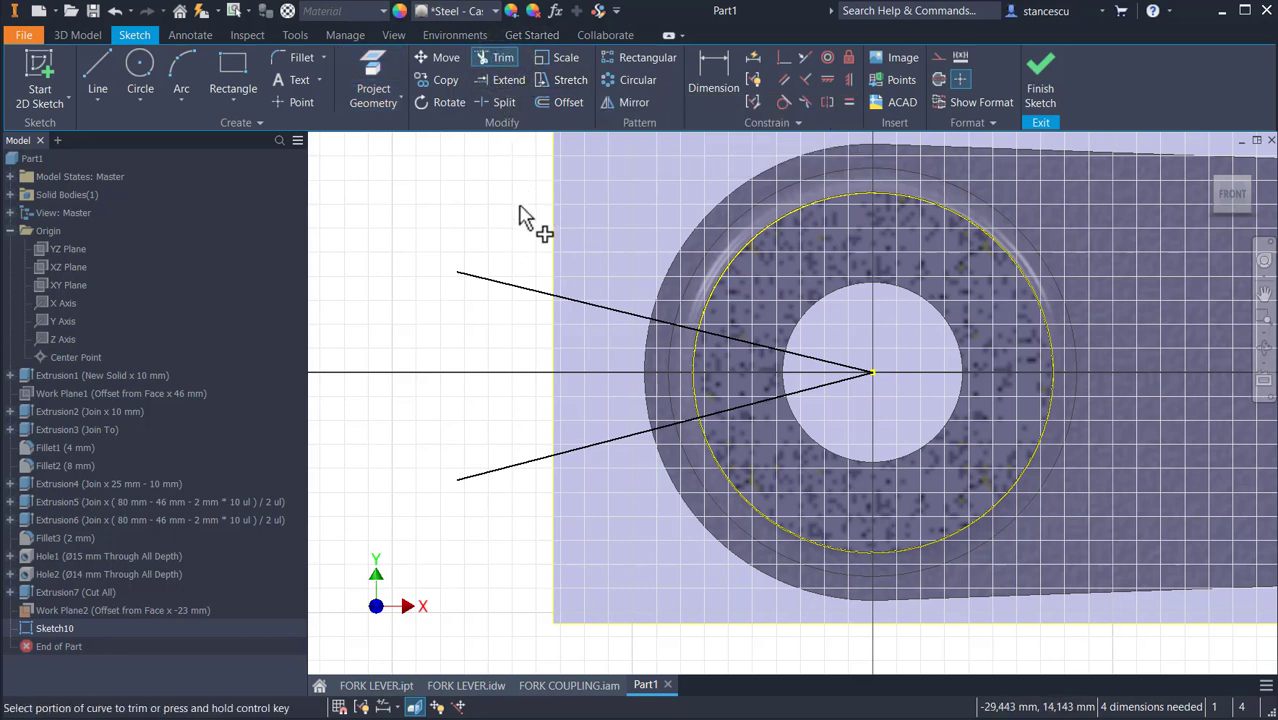
{"action": "left_click", "coordinate": [532, 290]}
{"action": "left_click", "coordinate": [534, 459]}
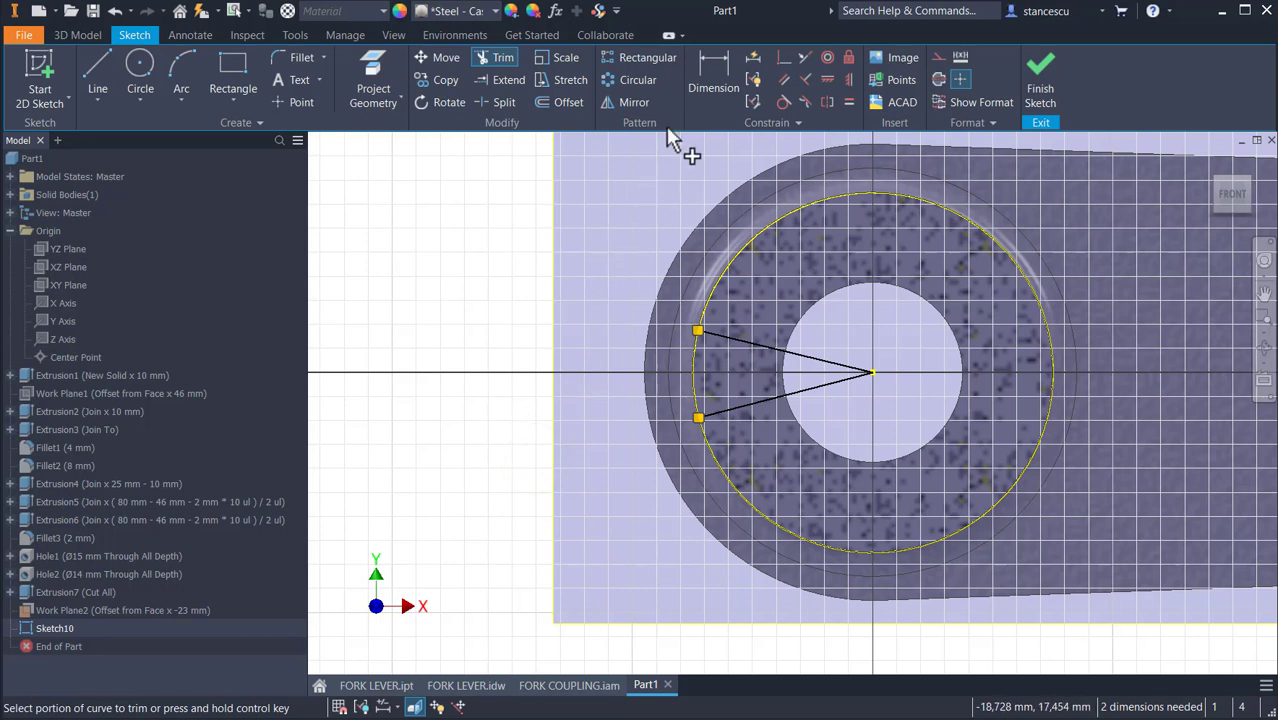
- Dimension the angle between the two trimmed lines as 360/15
{"action": "left_click", "coordinate": [703, 73]}
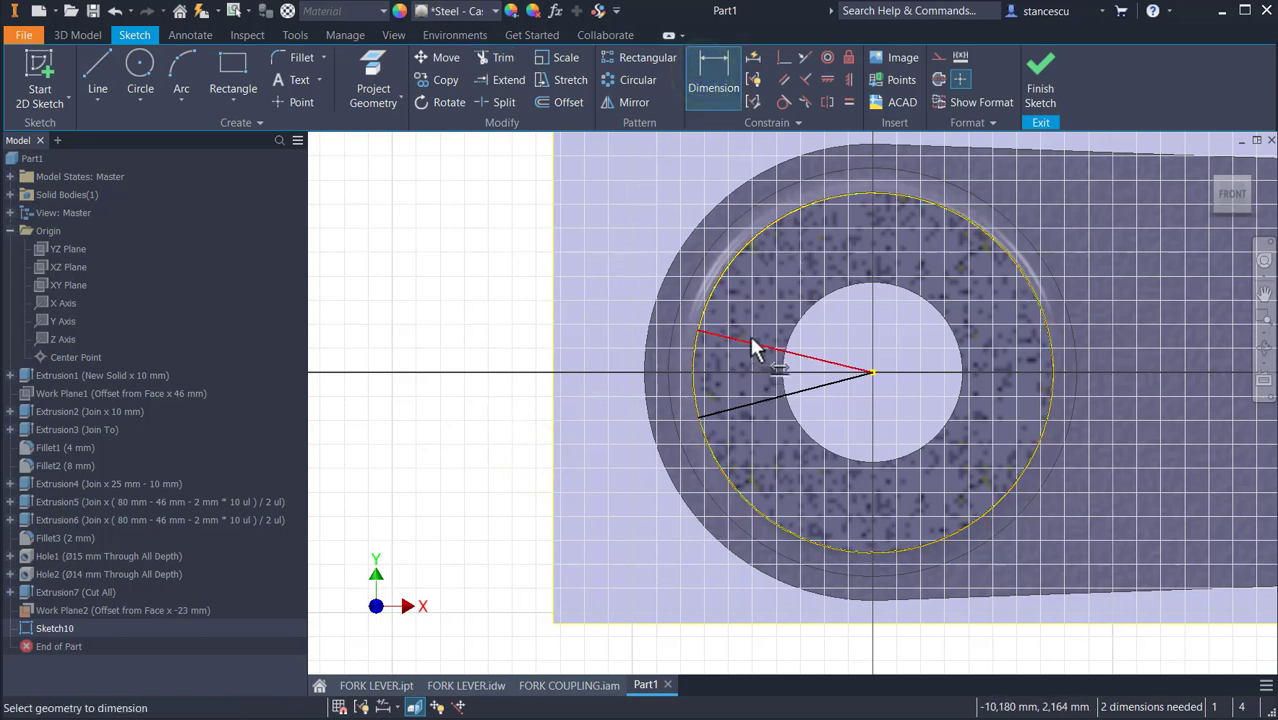
{"action": "left_click", "coordinate": [750, 341]}
{"action": "left_click", "coordinate": [746, 405]}
{"action": "left_click", "coordinate": [452, 378]}
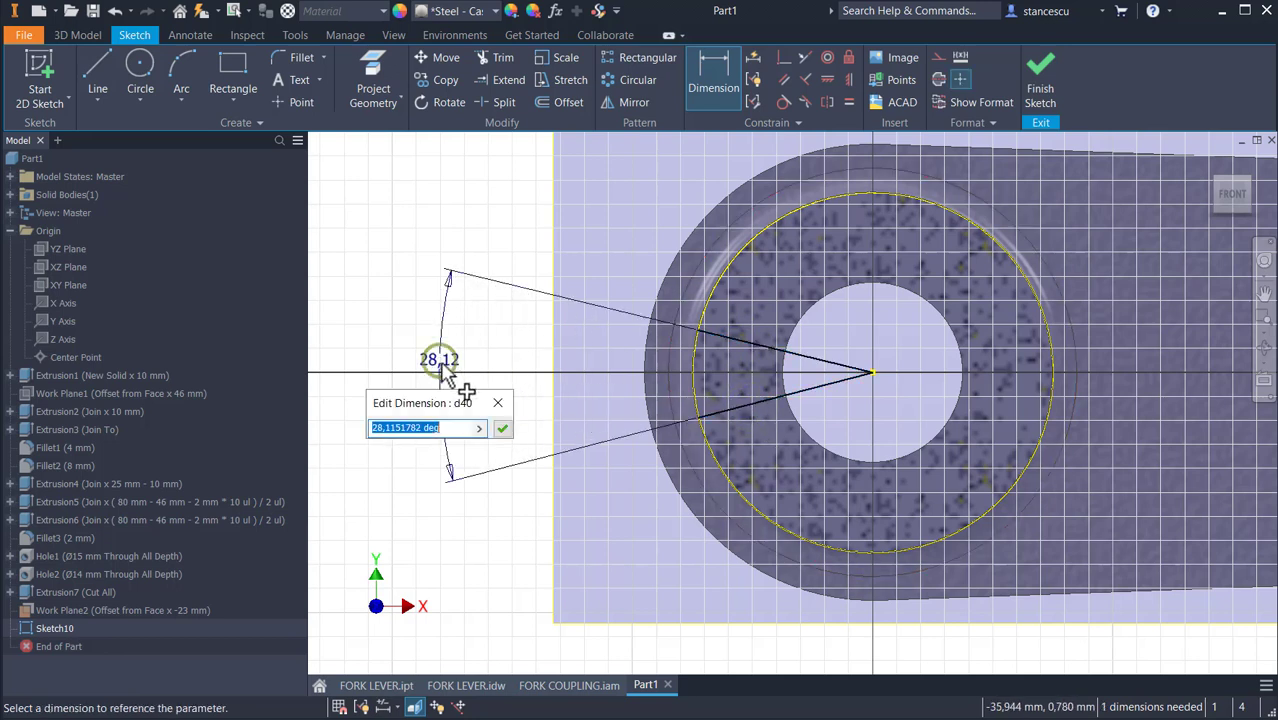
{"action": "type", "text": "360/15"}
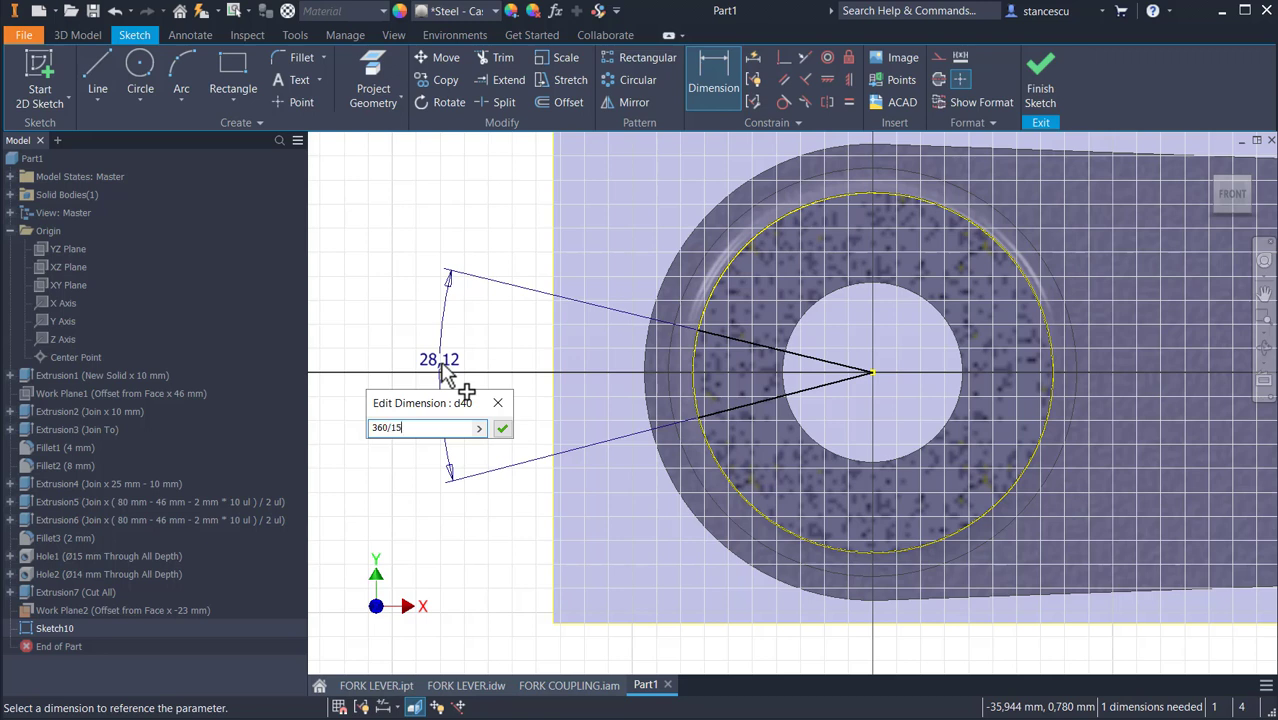
{"action": "key", "text": "Return"}
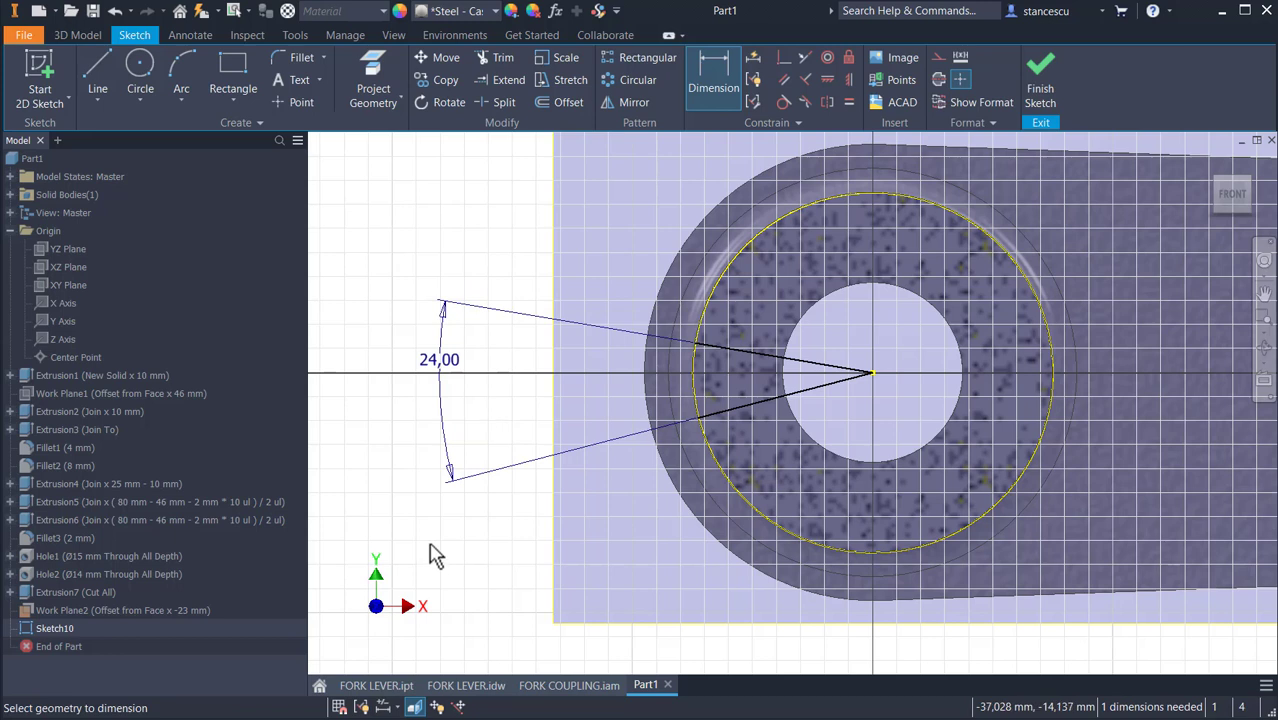
- Change the angle dimension between the two lines to 360 deg / 15 ul/2
{"action": "double_click", "coordinate": [447, 370]}
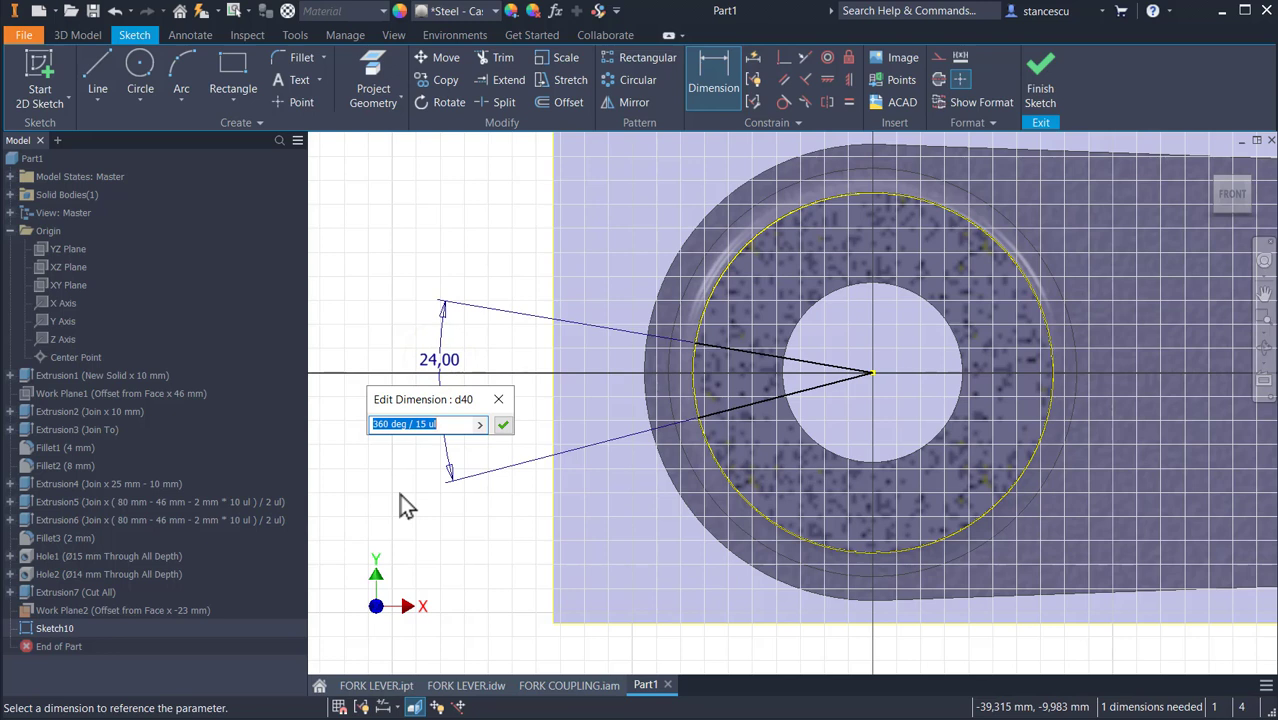
{"action": "key", "text": "End"}
{"action": "type", "text": "/2"}
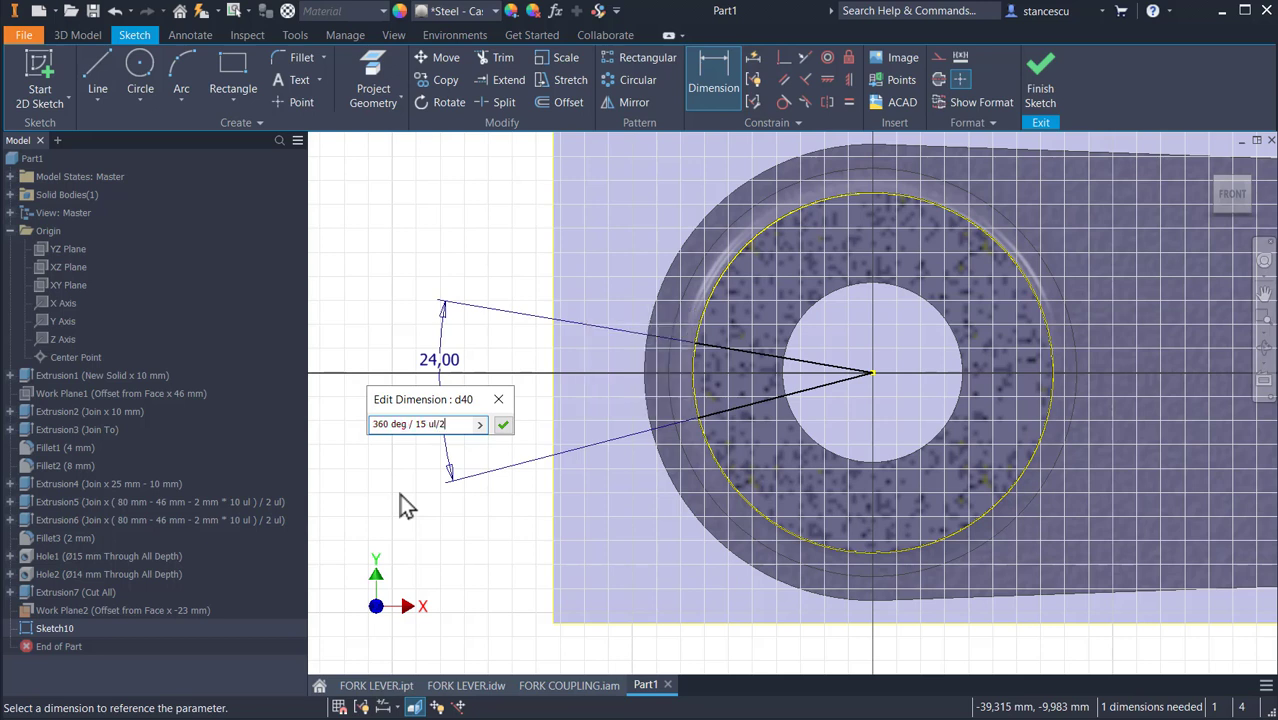
{"action": "key", "text": "Return"}
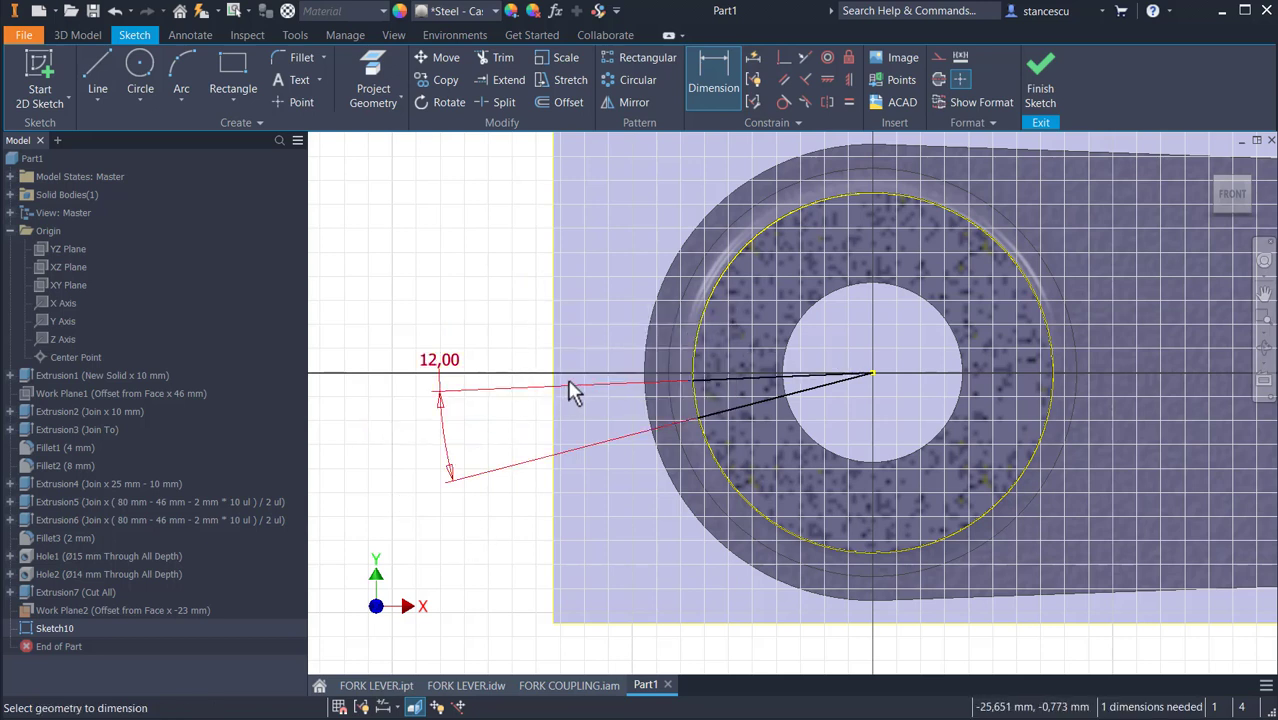
{"action": "key", "text": "Escape"}
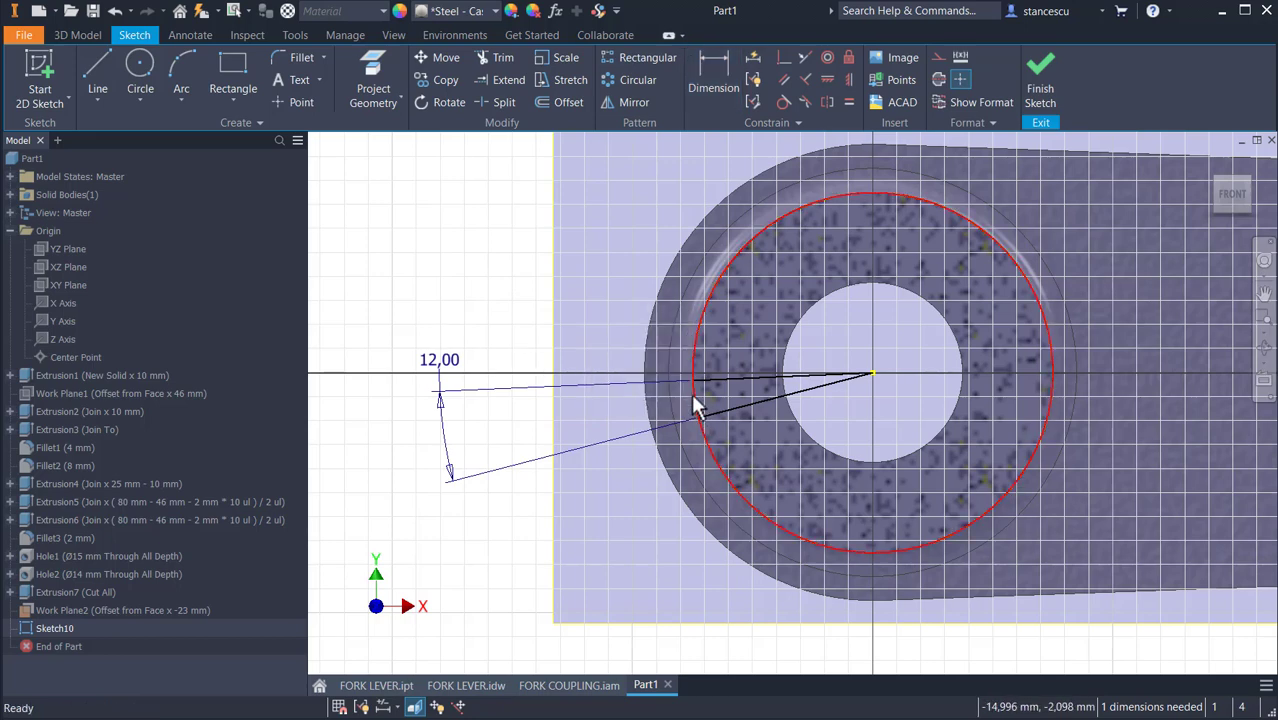
- Rotate the wedge to straddle the horizontal axis and close it with a vertical line joining its ends on the projected circle
{"action": "mouse_move", "coordinate": [693, 380]}
{"action": "left_mouse_down"}
{"action": "mouse_move", "coordinate": [687, 330]}
{"action": "mouse_move", "coordinate": [676, 357]}
{"action": "mouse_move", "coordinate": [593, 343]}
{"action": "mouse_move", "coordinate": [600, 376]}
{"action": "left_mouse_up"}
{"action": "scroll", "coordinate": [670, 395], "scroll_direction": "up", "scroll_amount": 3}
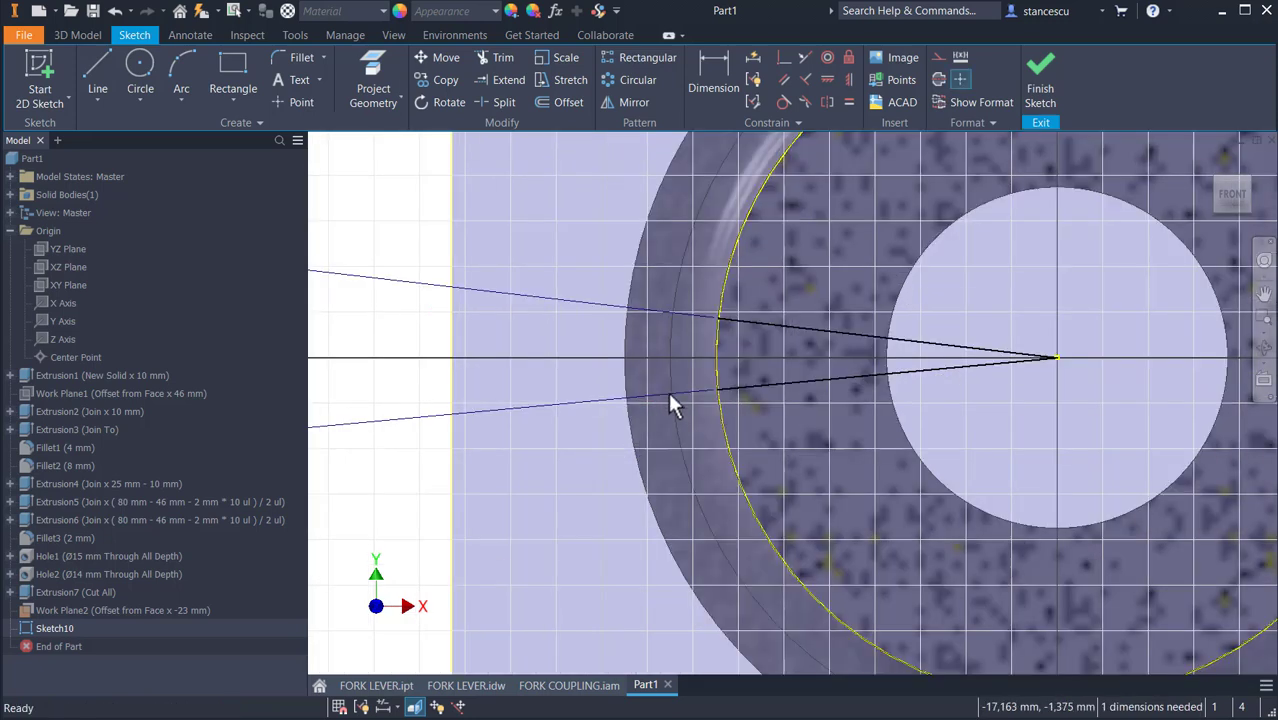
{"action": "left_click", "coordinate": [100, 70]}
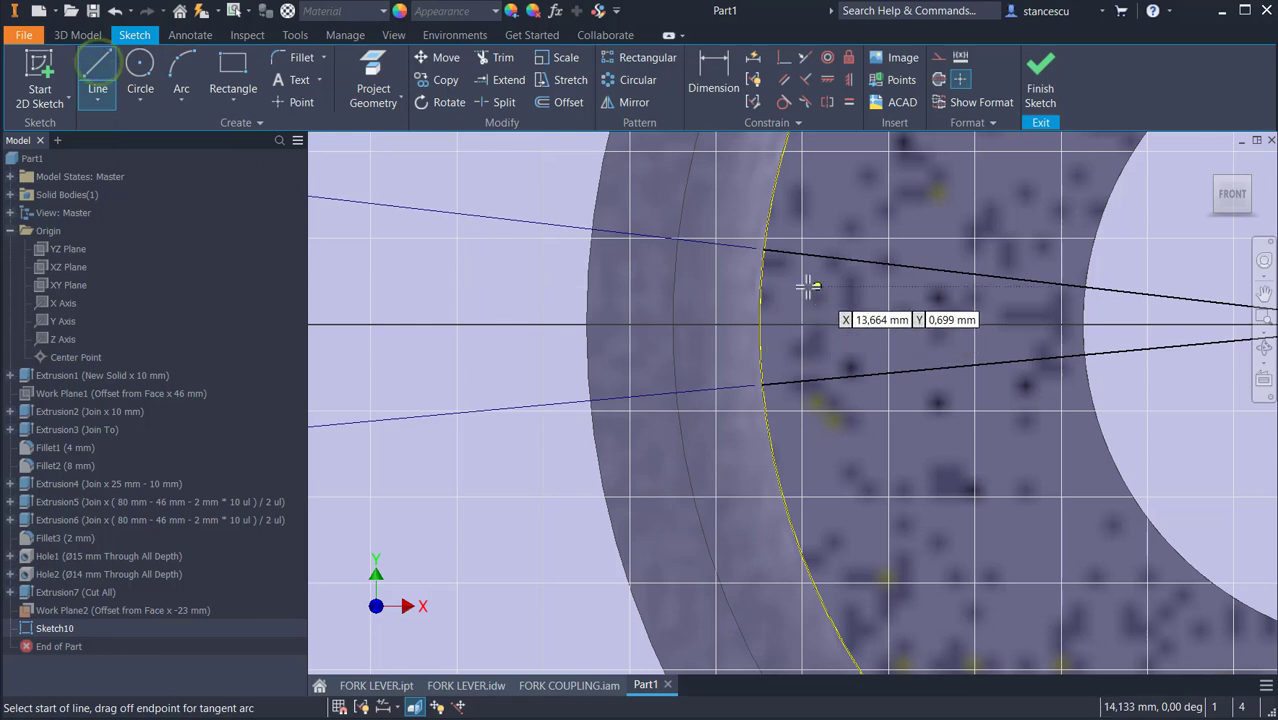
{"action": "left_click", "coordinate": [763, 248]}
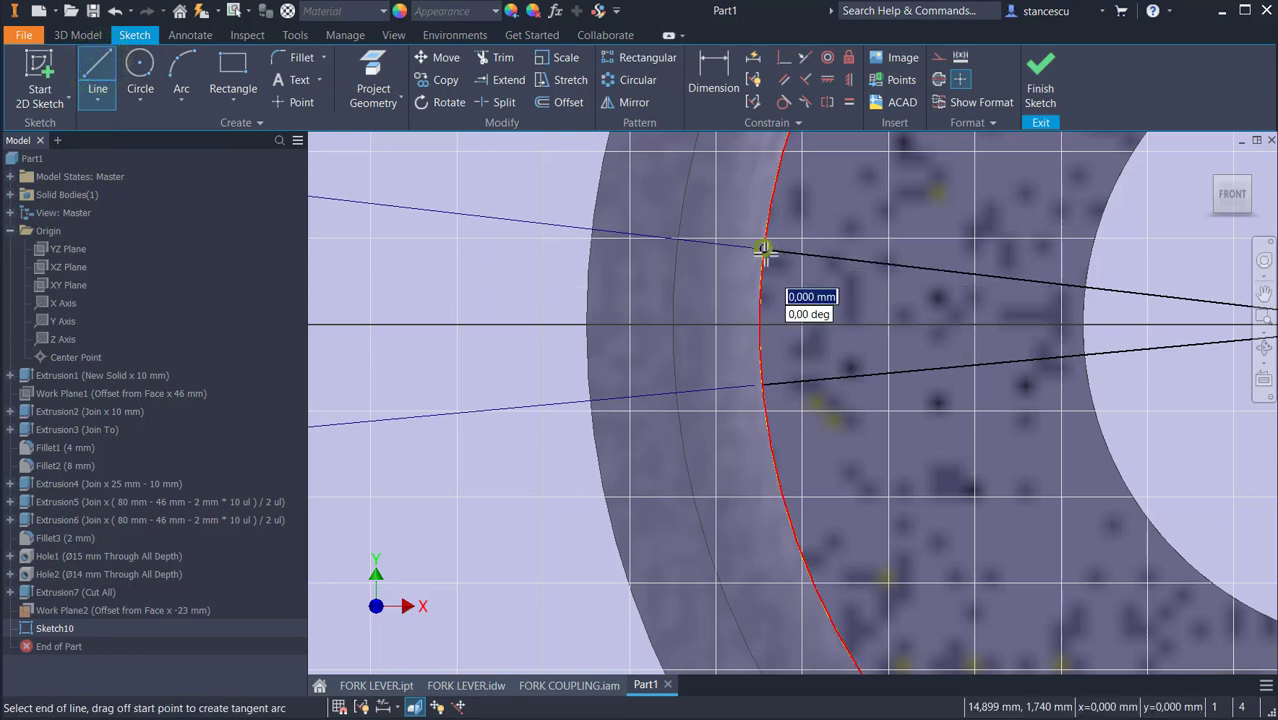
{"action": "double_click", "coordinate": [762, 383]}
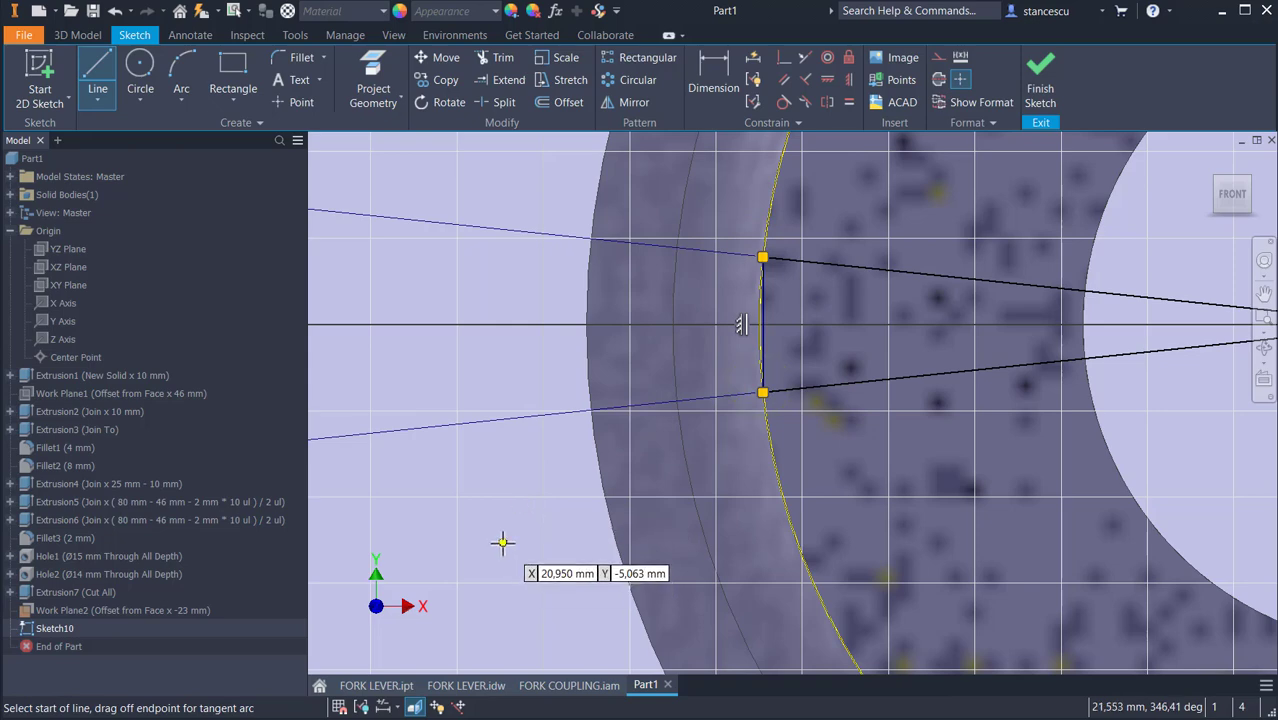
{"action": "key", "text": "Escape"}
{"action": "key", "text": "Escape"}
{"action": "scroll", "coordinate": [580, 515], "scroll_direction": "up", "scroll_amount": 5}
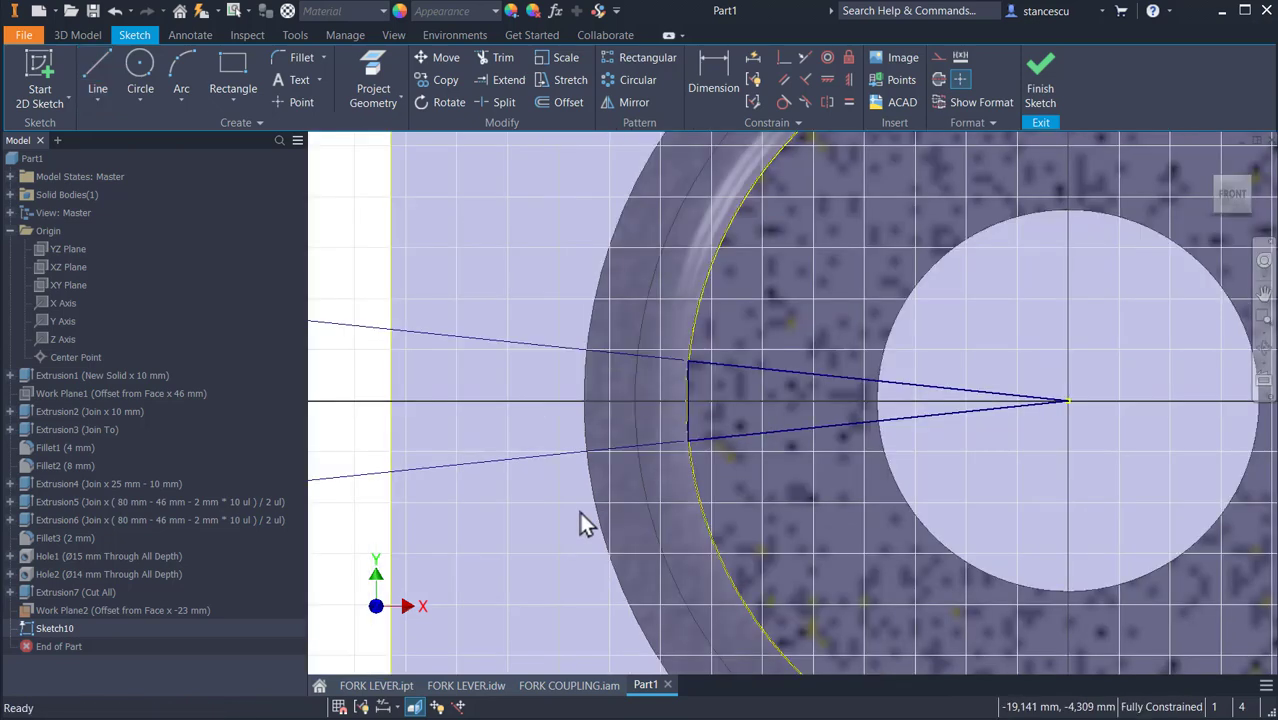
{"action": "middle_click_drag", "start_coordinate": [440, 598], "coordinate": [555, 510]}
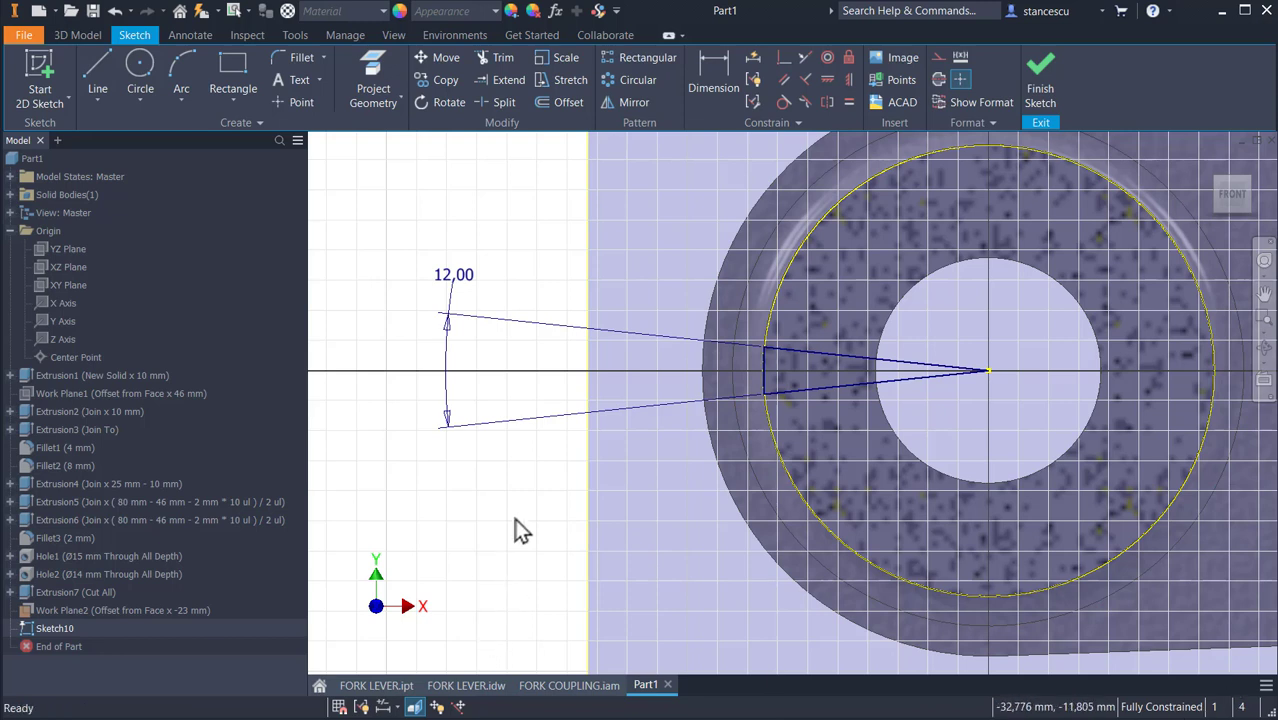
- Finish the sketch and create a work axis along the wedge's short closing line at the boss's outer edge
{"action": "left_click", "coordinate": [1038, 80]}
{"action": "left_click", "coordinate": [517, 157]}
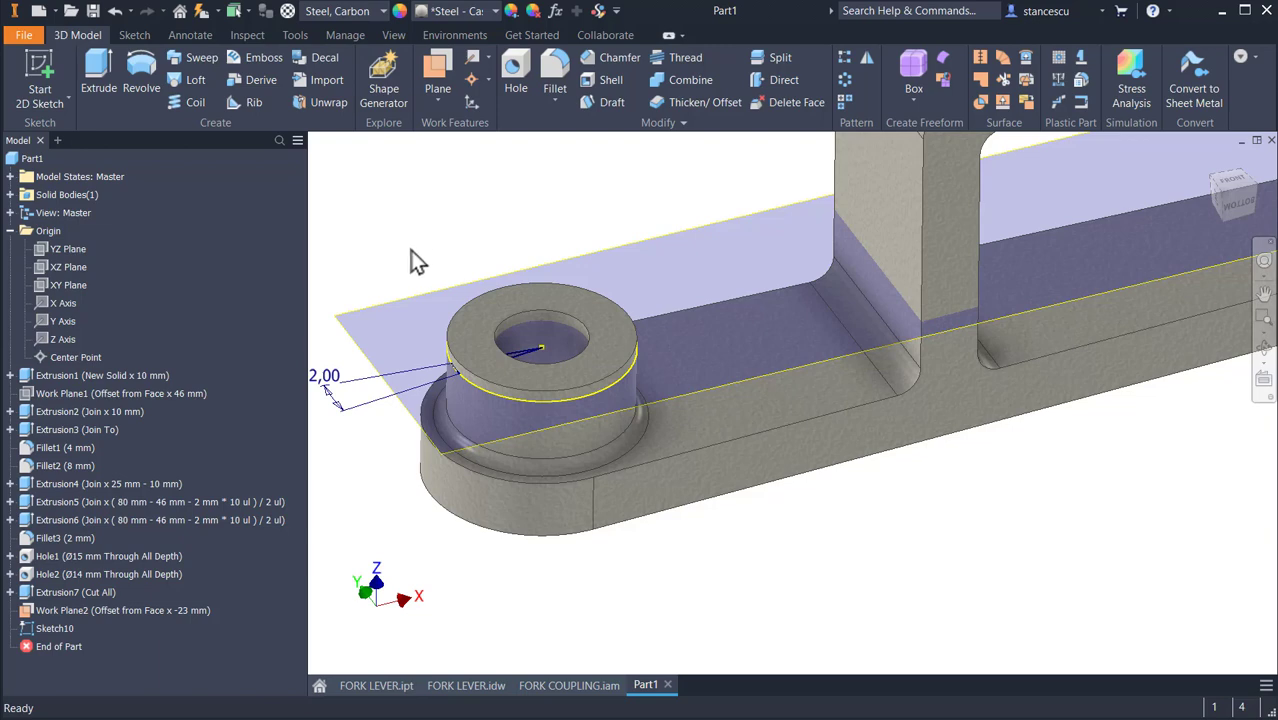
{"action": "scroll", "coordinate": [467, 408], "scroll_direction": "down", "scroll_amount": 5}
{"action": "middle_click_drag", "start_coordinate": [455, 375], "coordinate": [742, 508]}
{"action": "scroll", "coordinate": [735, 508], "scroll_direction": "down", "scroll_amount": 3}
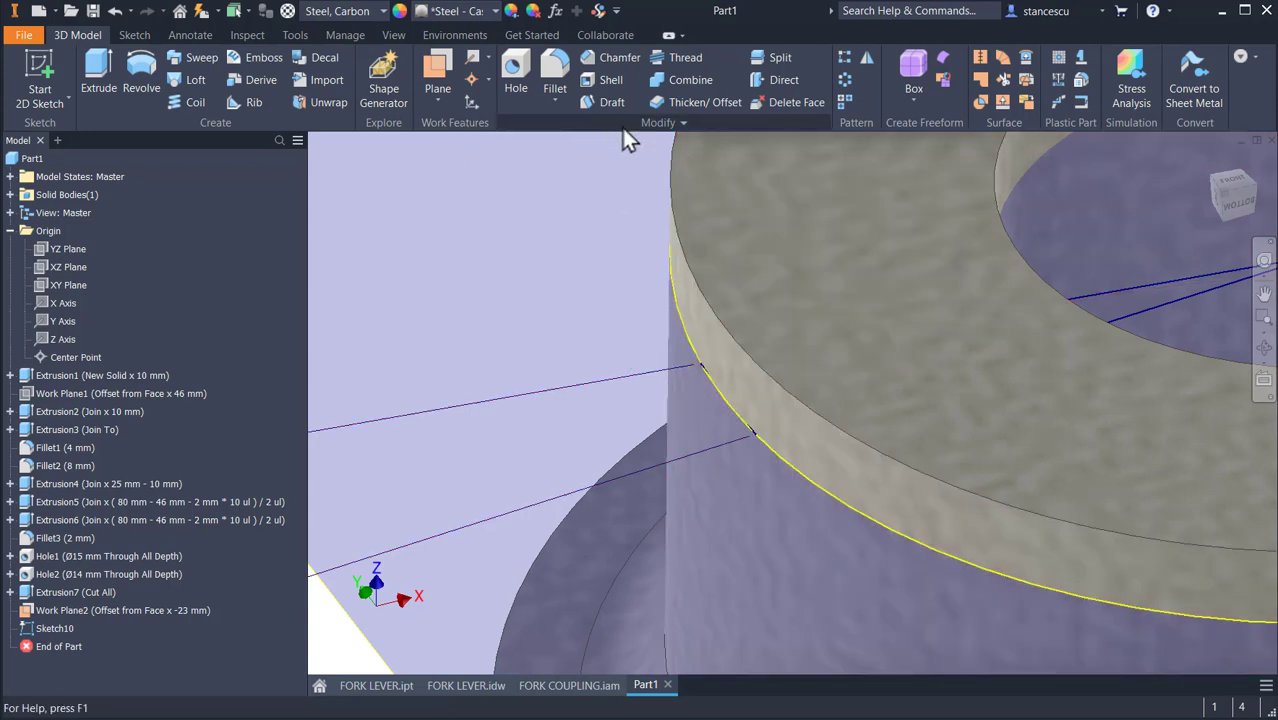
{"action": "left_click", "coordinate": [476, 62]}
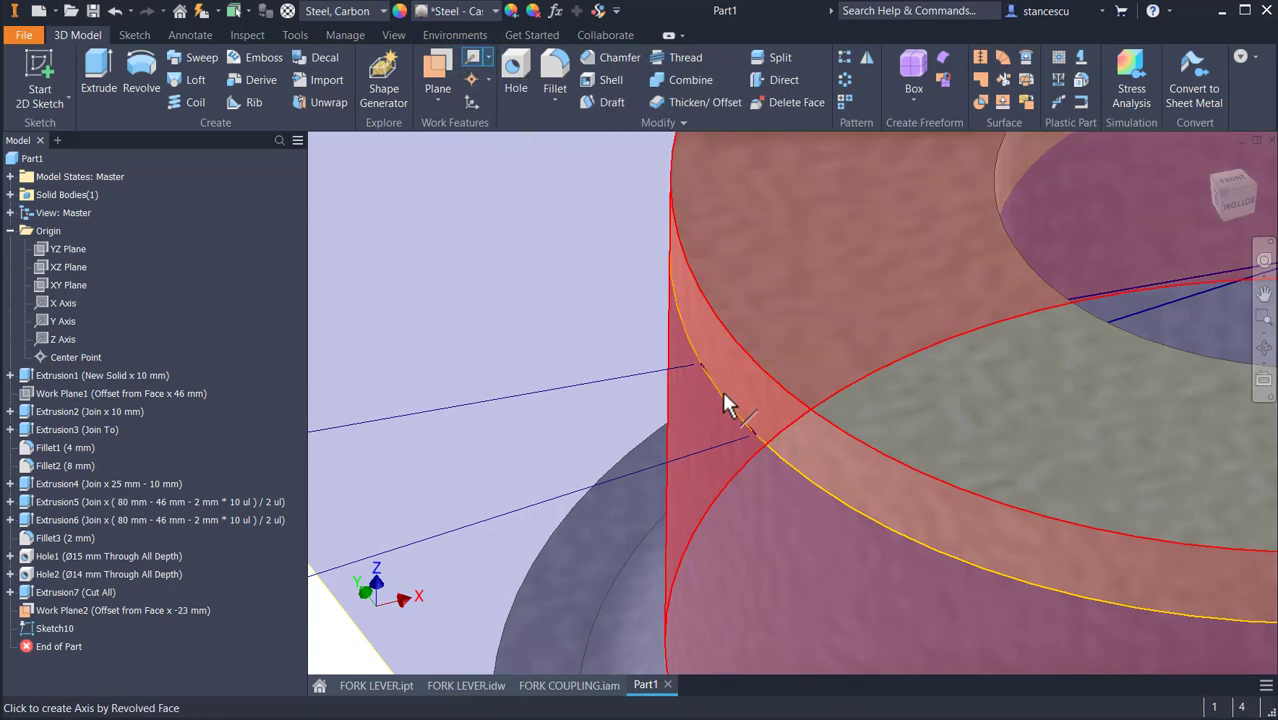
{"action": "left_click", "coordinate": [738, 414]}
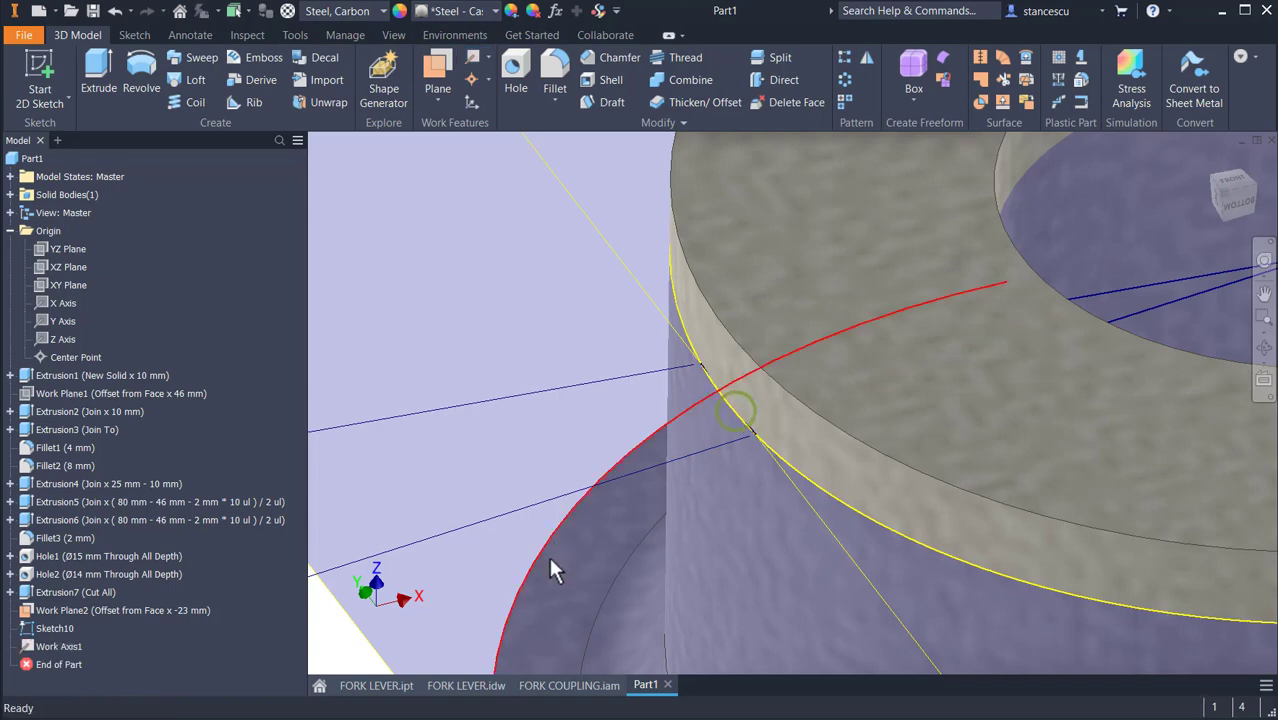
{"action": "scroll", "coordinate": [534, 303], "scroll_direction": "down", "scroll_amount": 5}
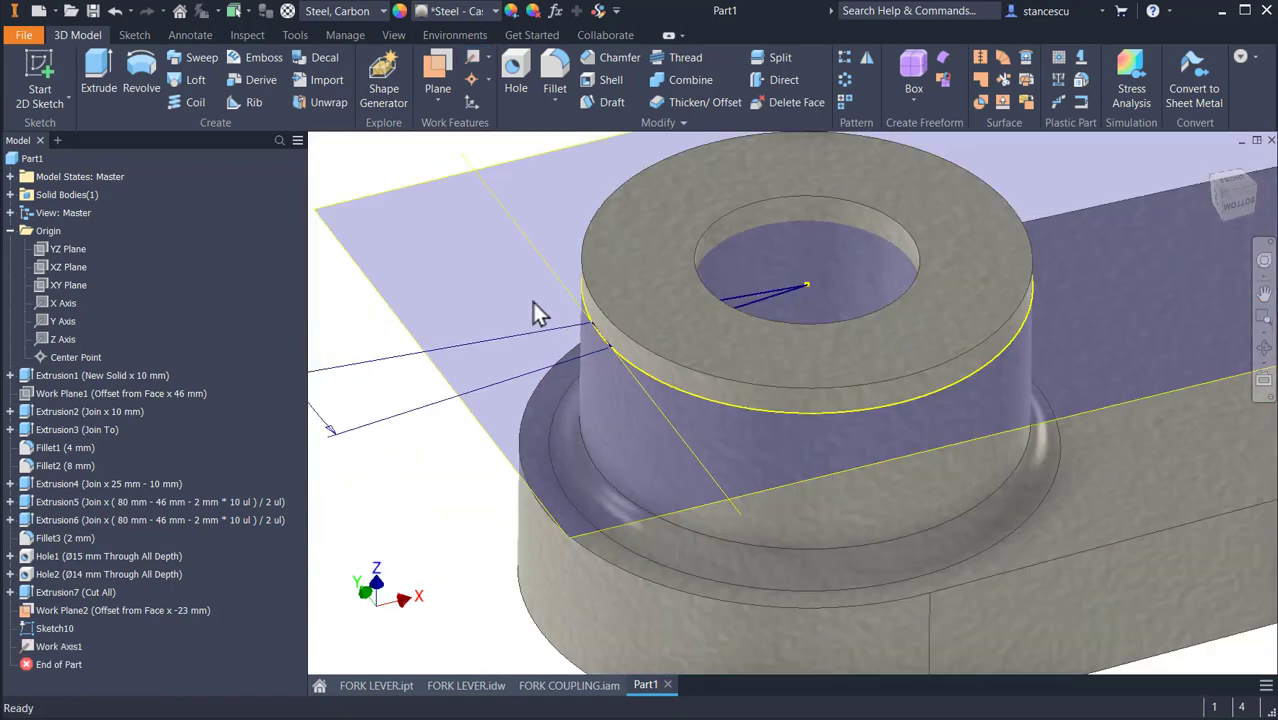
{"action": "left_click", "coordinate": [534, 303]}
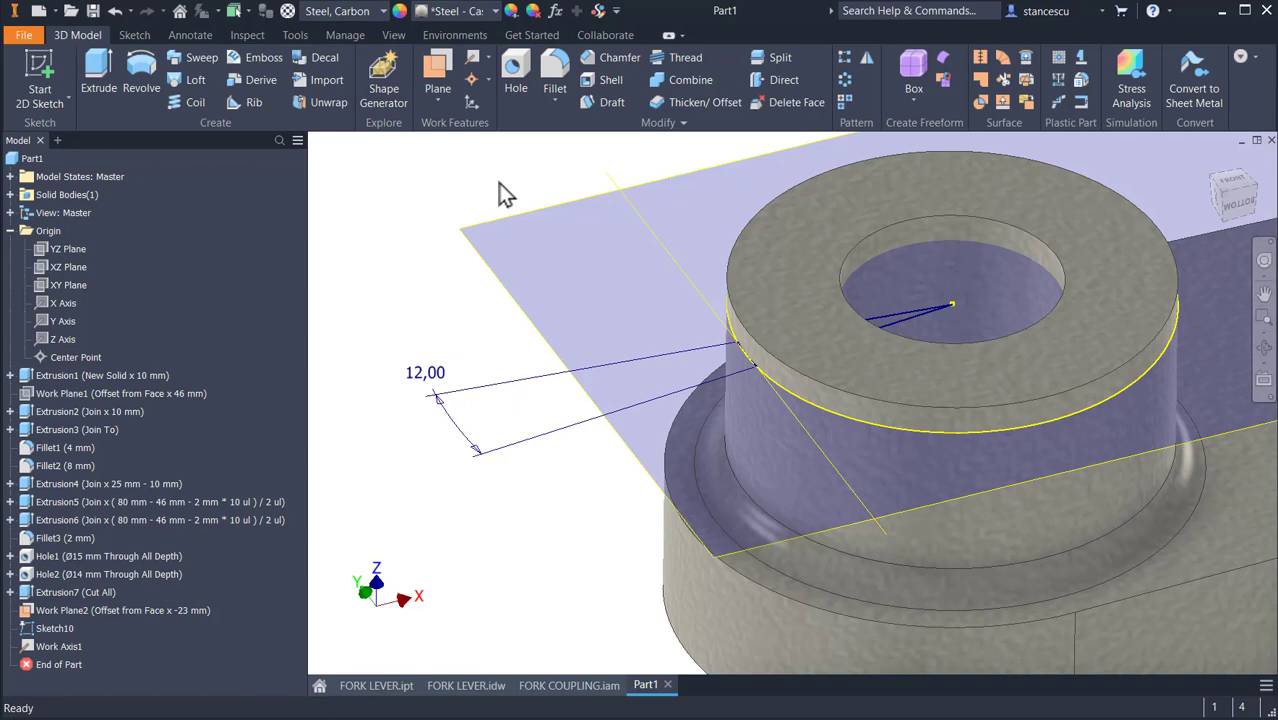
- Create a work plane through the work axis on the boss, at 90 degrees to the boss's annular end face
{"action": "left_click", "coordinate": [420, 234]}
{"action": "left_click", "coordinate": [436, 72]}
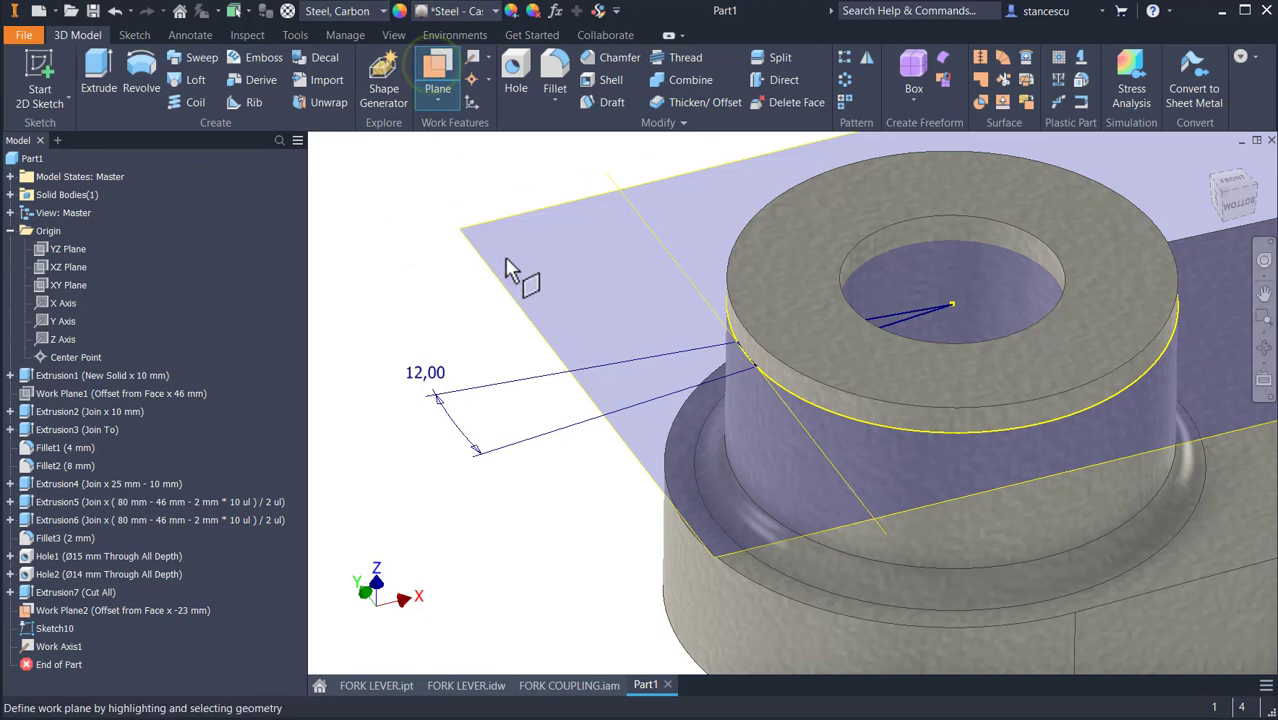
{"action": "left_click", "coordinate": [782, 251]}
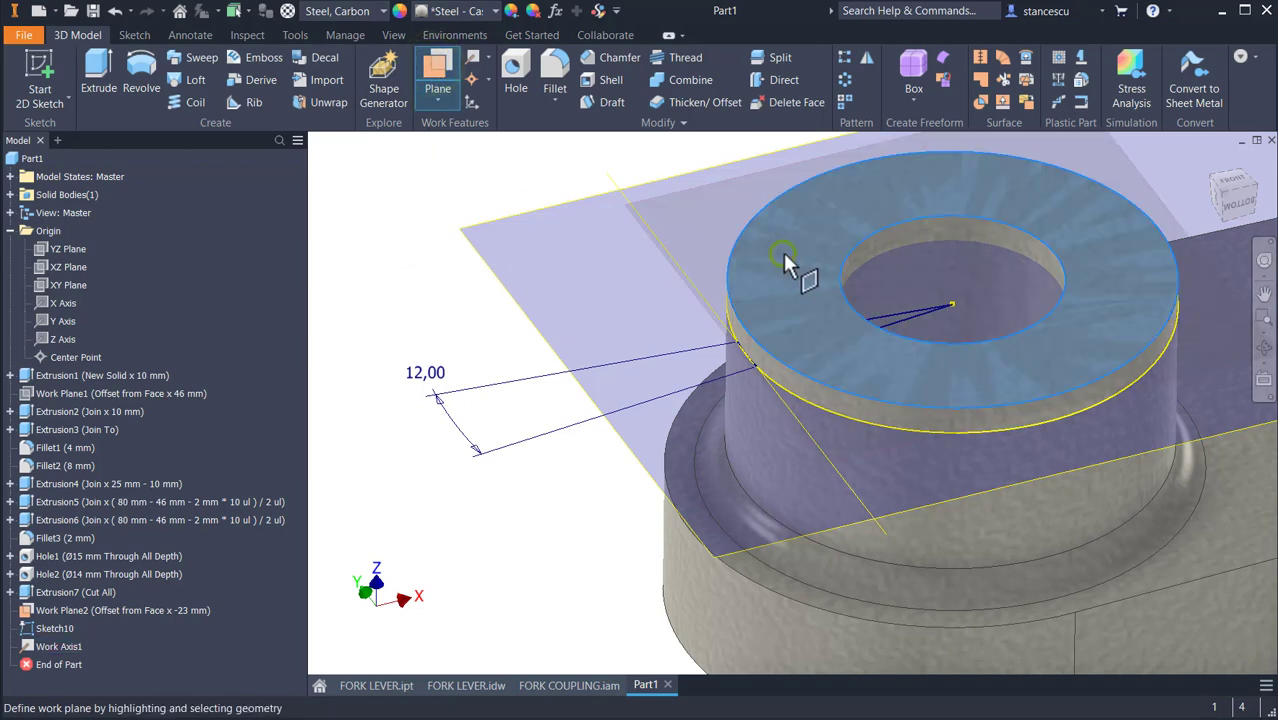
{"action": "left_click", "coordinate": [775, 393]}
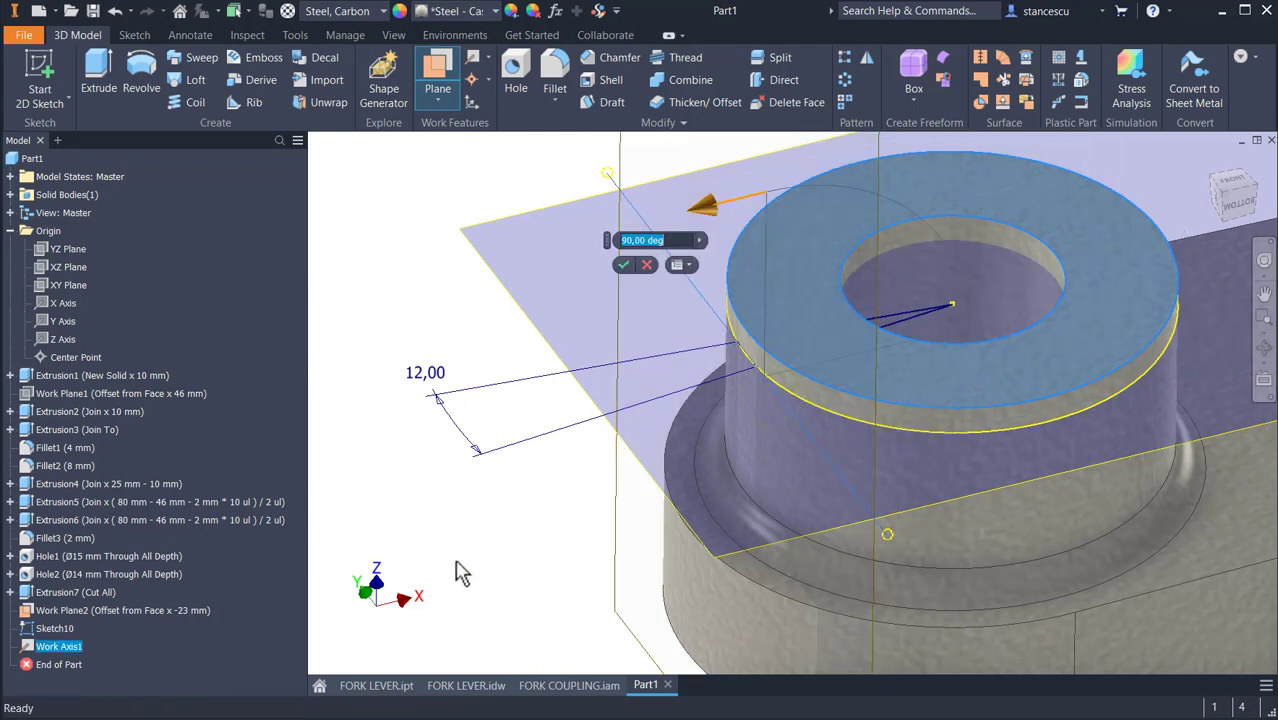
{"action": "left_click", "coordinate": [622, 265]}
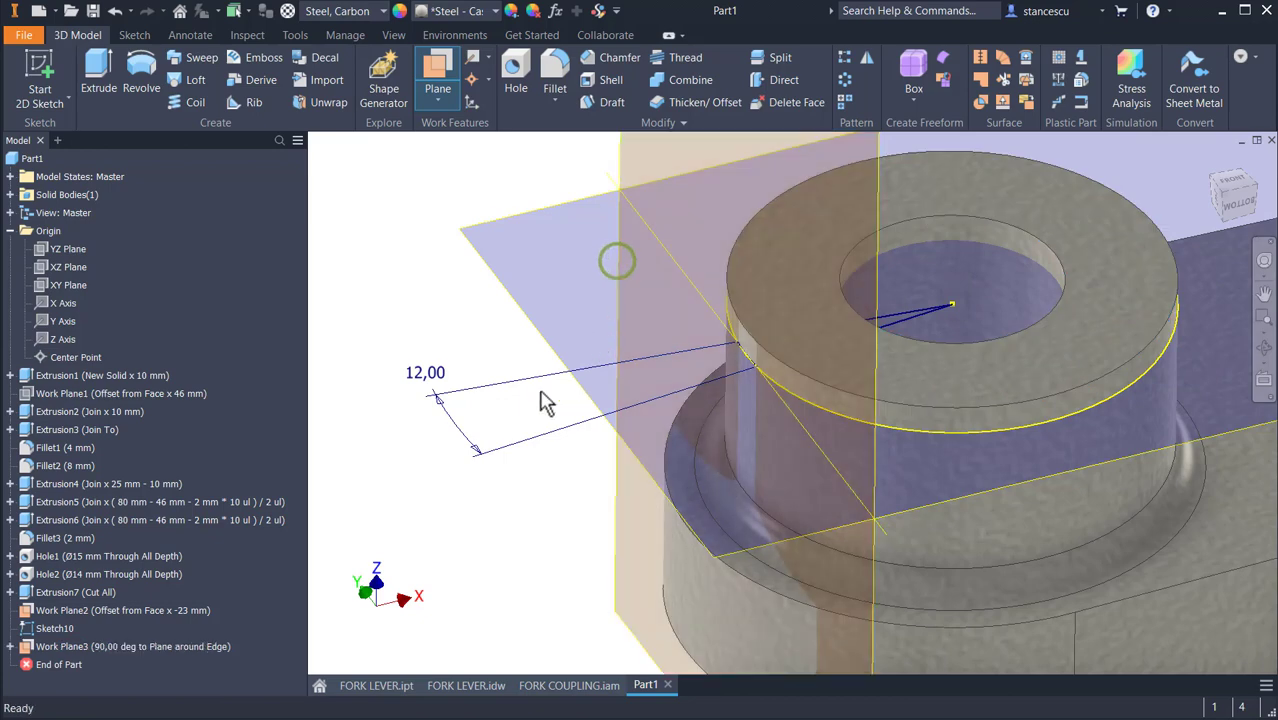
- Hide the offset work plane (Work Plane2) that cuts through the boss parallel to its end face
{"action": "left_click", "coordinate": [478, 234]}
{"action": "right_click", "coordinate": [478, 234]}
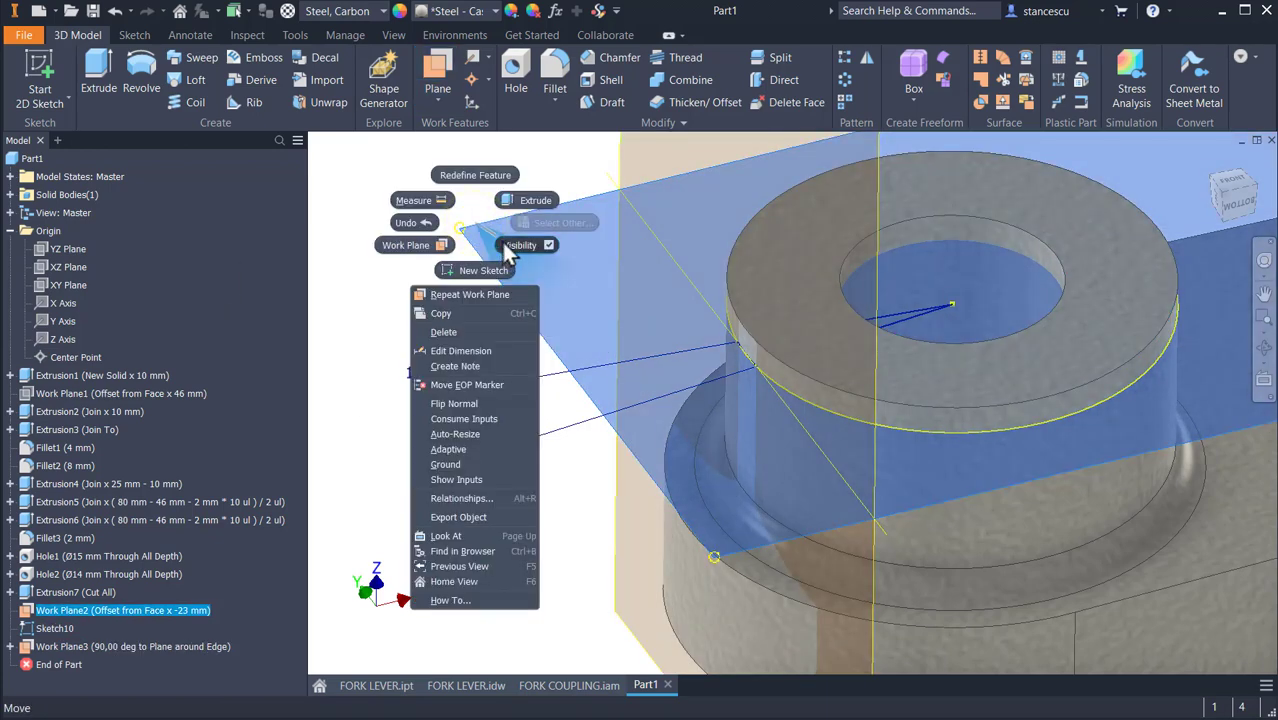
{"action": "left_click", "coordinate": [503, 240]}
- Start a sketch on the perpendicular work plane, with the model graphics sliced at the sketch plane
{"action": "middle_click_drag", "start_coordinate": [456, 351], "coordinate": [941, 325], "text": "shift"}
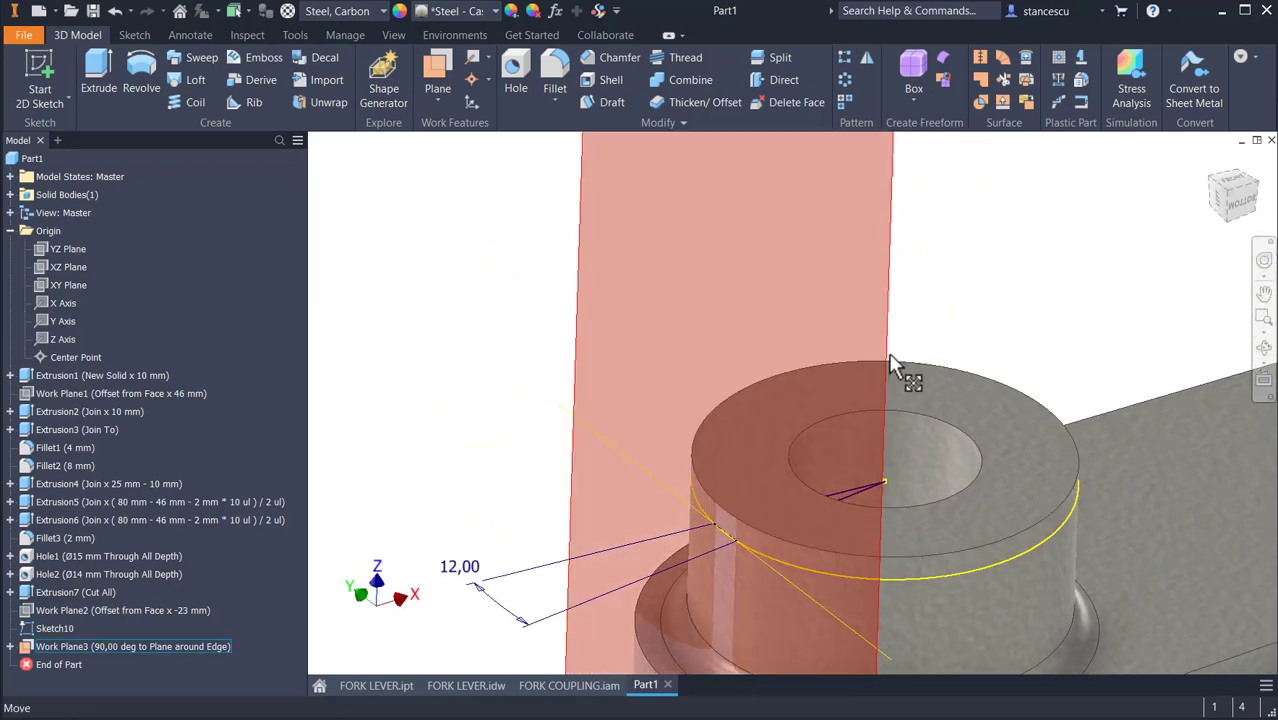
{"action": "left_click", "coordinate": [890, 352]}
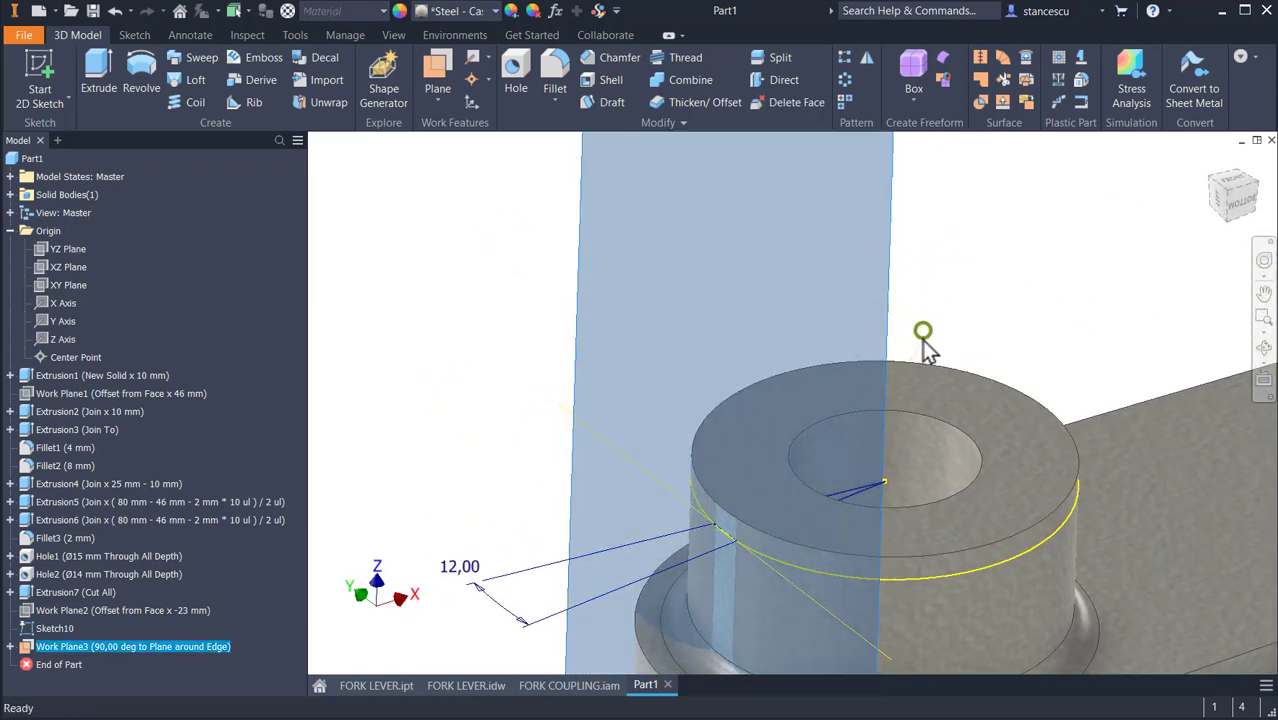
{"action": "left_click", "coordinate": [918, 332]}
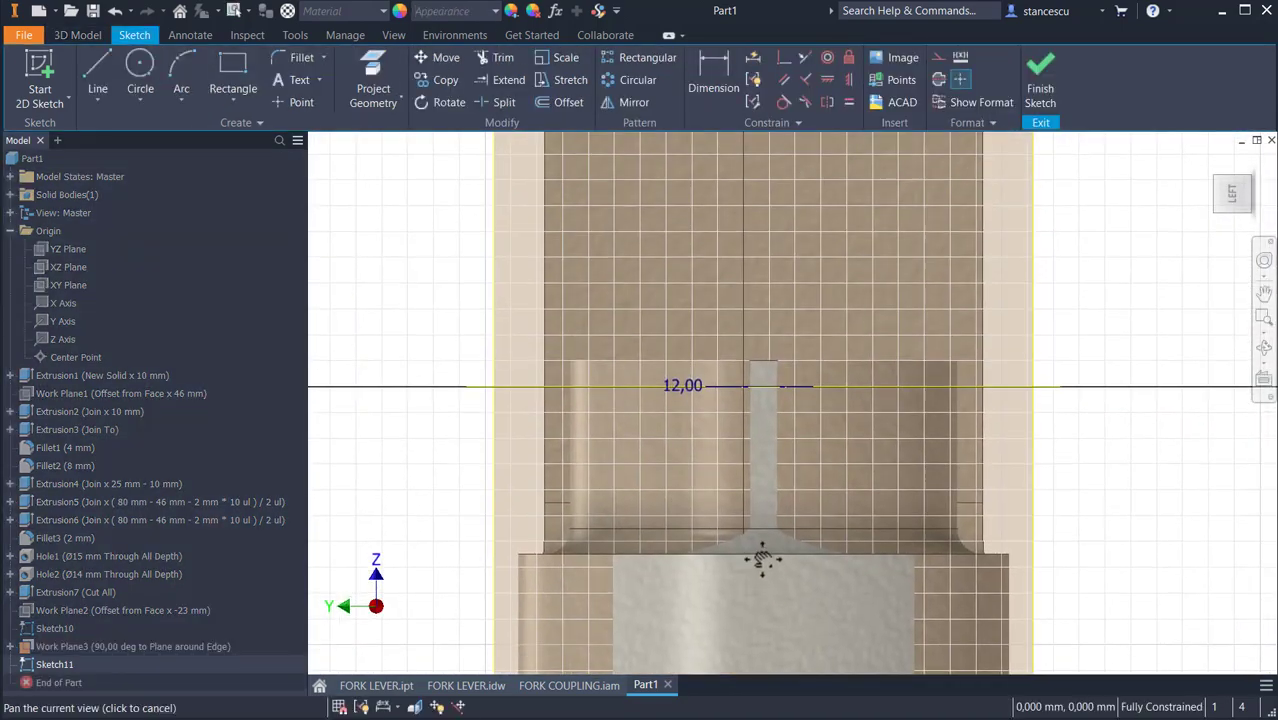
{"action": "scroll", "coordinate": [768, 513], "scroll_direction": "up", "scroll_amount": 3}
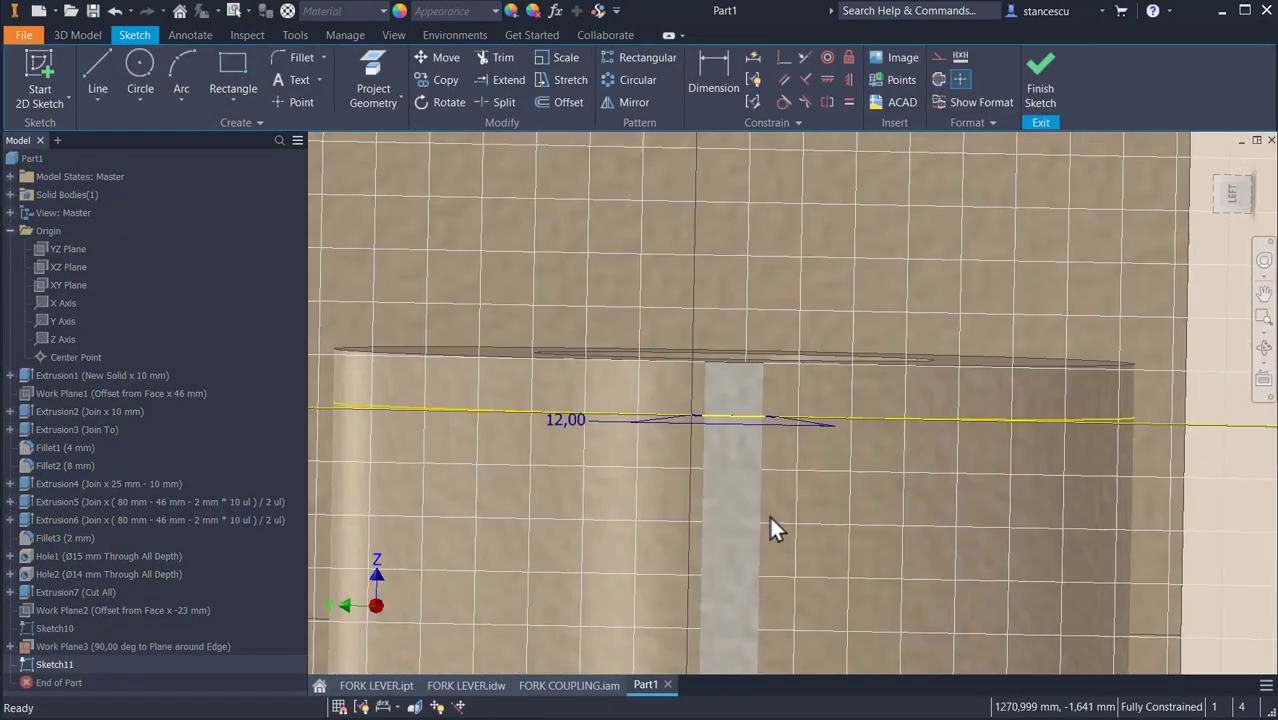
{"action": "key", "text": "F7"}
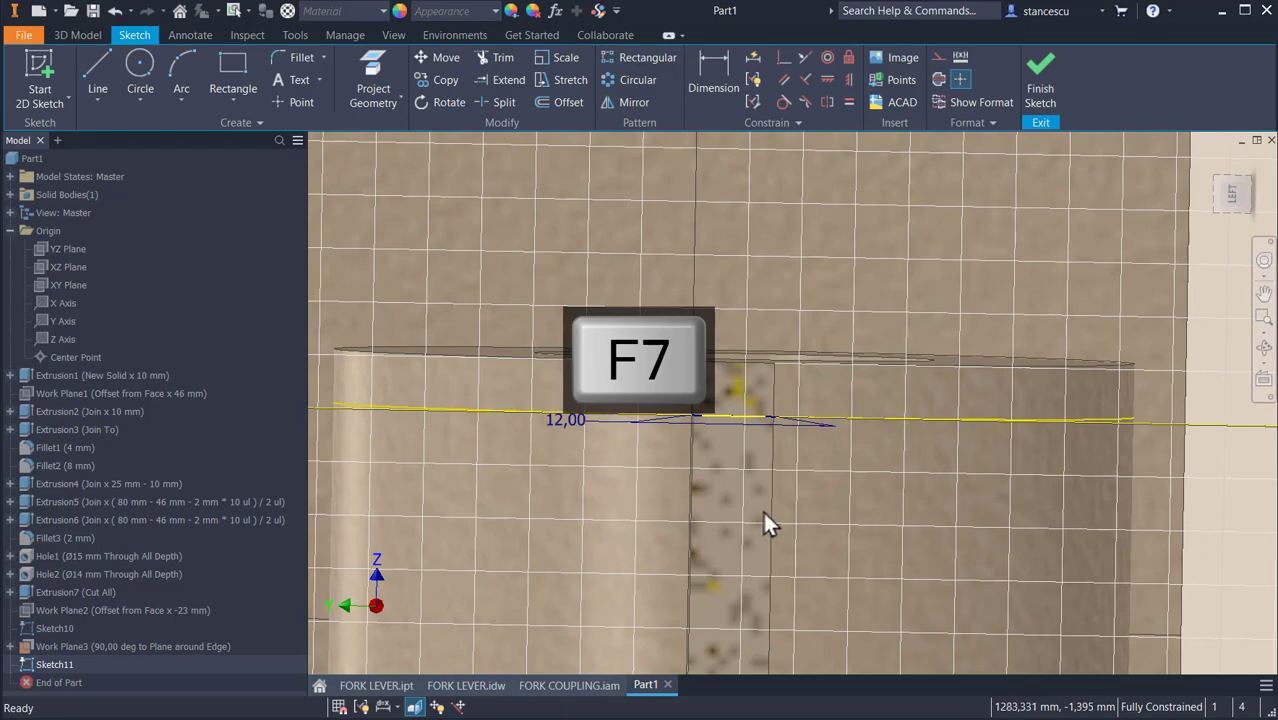
{"action": "mouse_move", "coordinate": [722, 498]}
{"action": "middle_mouse_down", "text": "shift"}
{"action": "mouse_move", "coordinate": [650, 452]}
{"action": "mouse_move", "coordinate": [569, 432]}
{"action": "mouse_move", "coordinate": [234, 187]}
{"action": "middle_mouse_up", "text": "shift"}
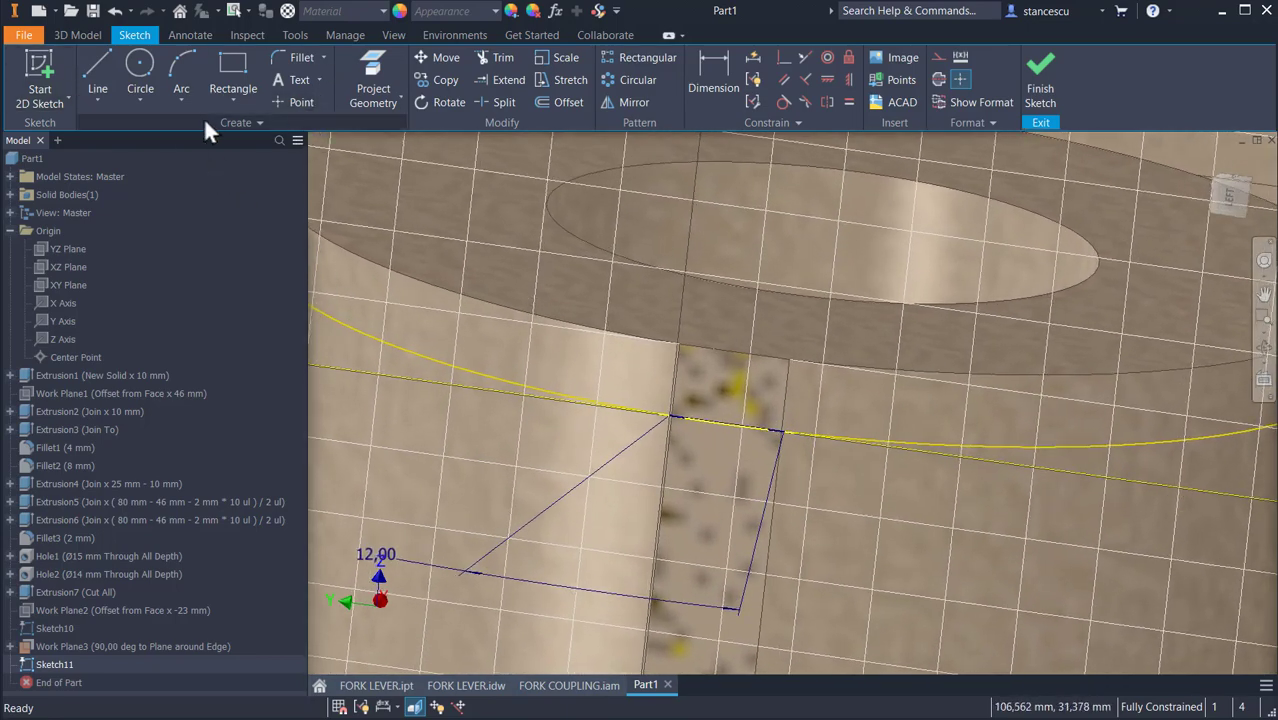
- Project the short line at the 12-degree opening and draw a V from its ends, with the second side about 3.3 mm long
{"action": "left_click", "coordinate": [365, 72]}
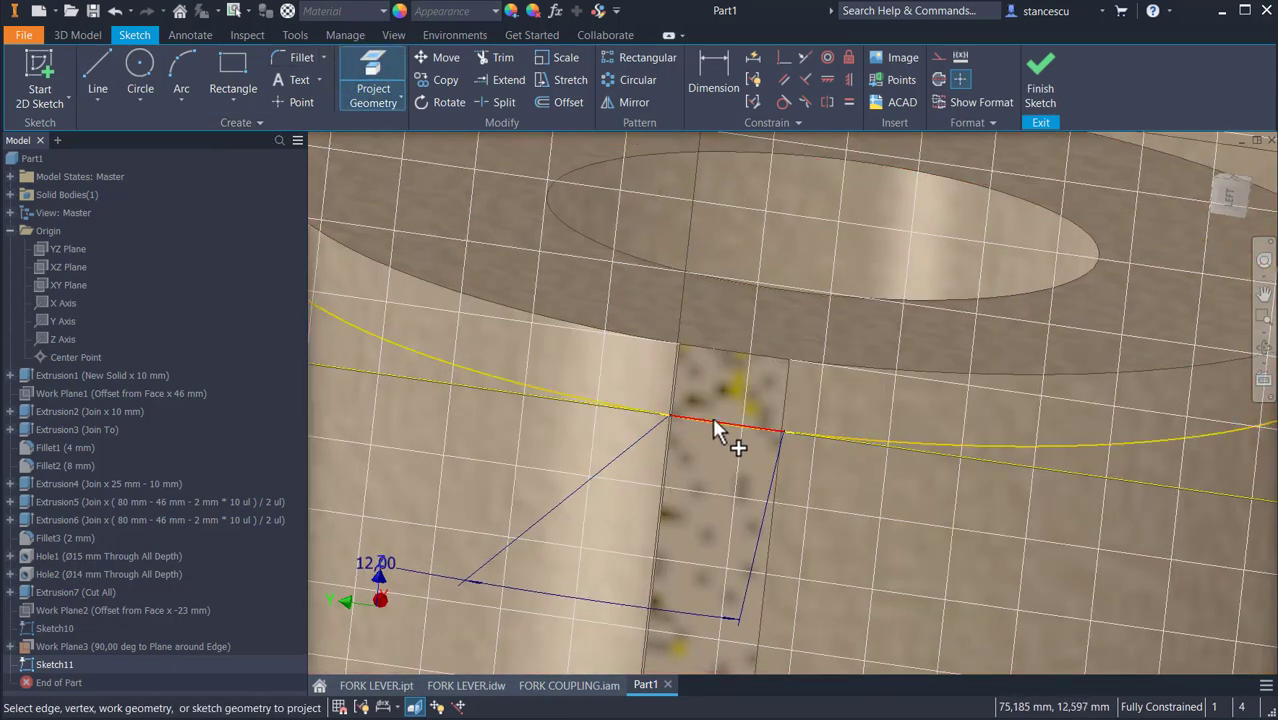
{"action": "left_click", "coordinate": [712, 420]}
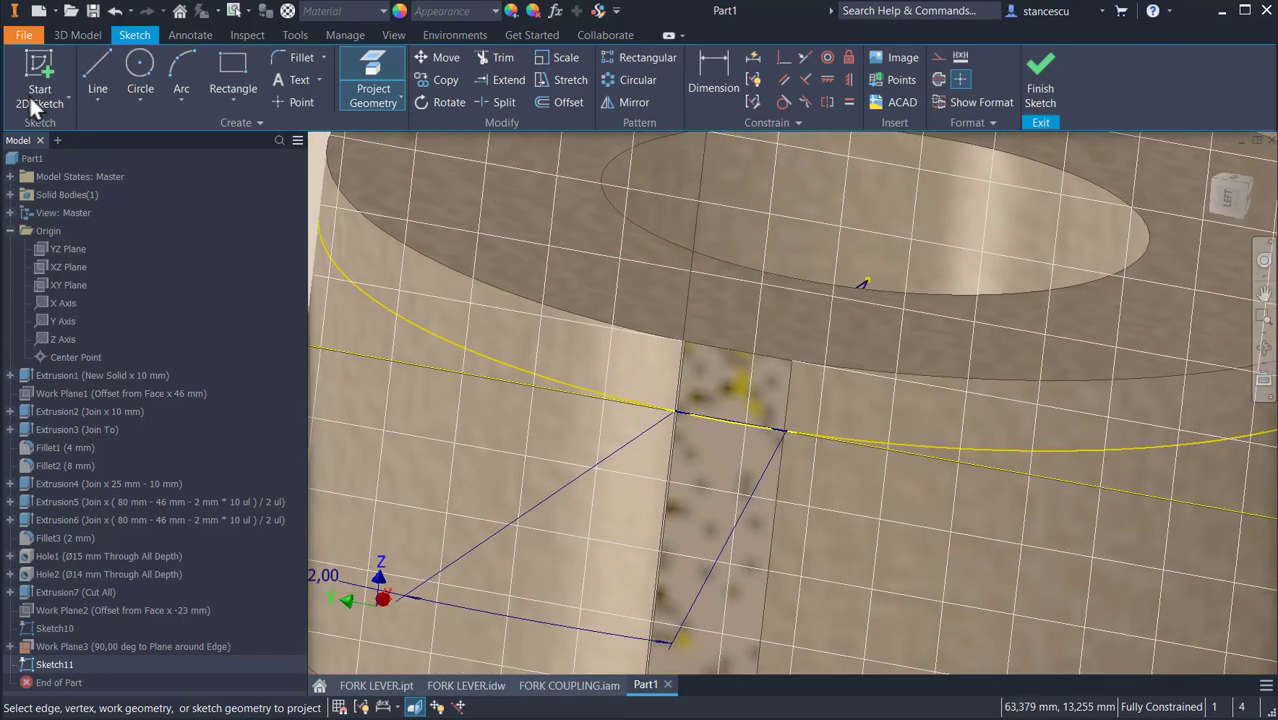
{"action": "left_click", "coordinate": [86, 68]}
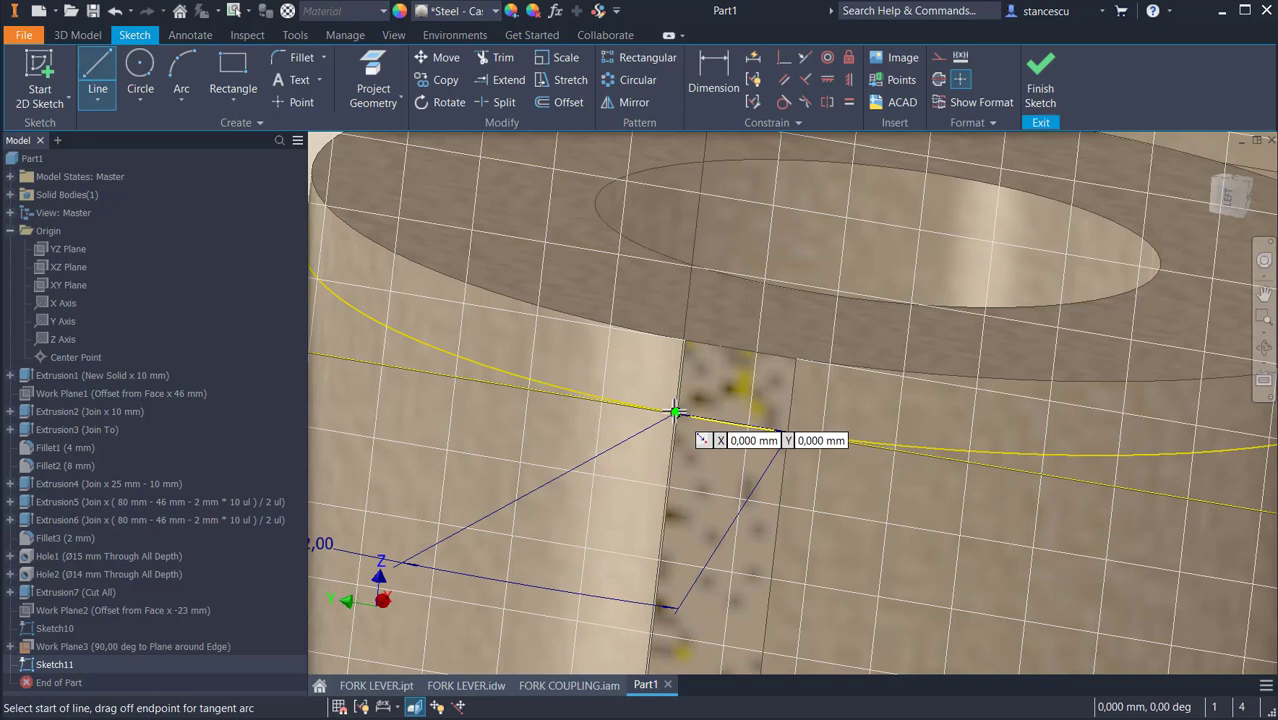
{"action": "left_click", "coordinate": [674, 412]}
{"action": "left_click", "coordinate": [697, 512]}
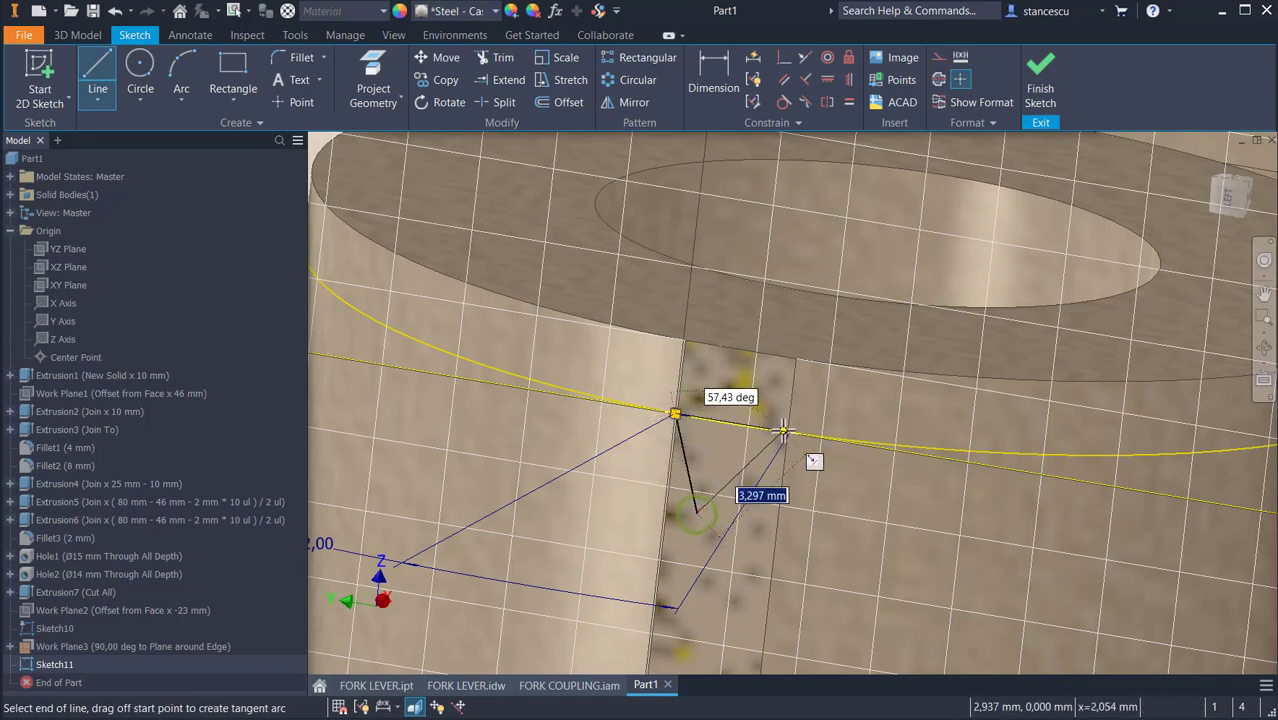
{"action": "double_click", "coordinate": [789, 433]}
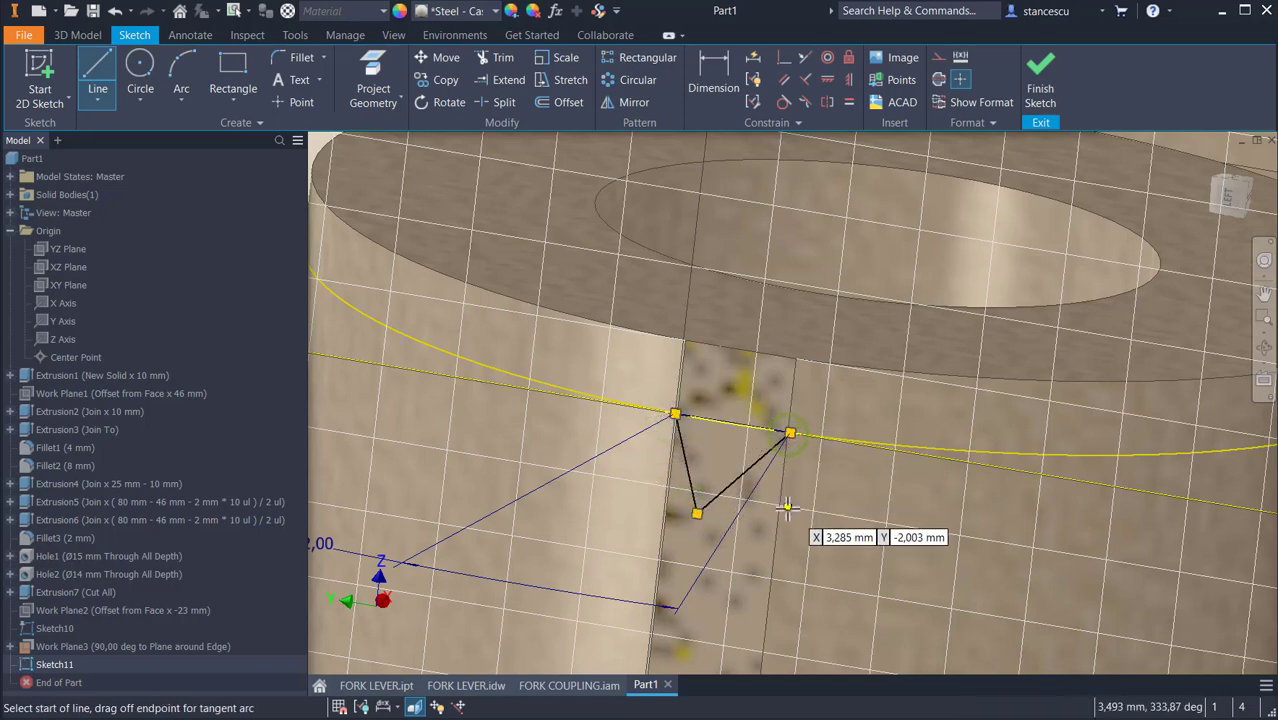
{"action": "key", "text": "Escape"}
- Constrain the two sides of the V to be equal and perpendicular, and finish the sketch
{"action": "left_click", "coordinate": [847, 101]}
{"action": "left_click", "coordinate": [685, 457]}
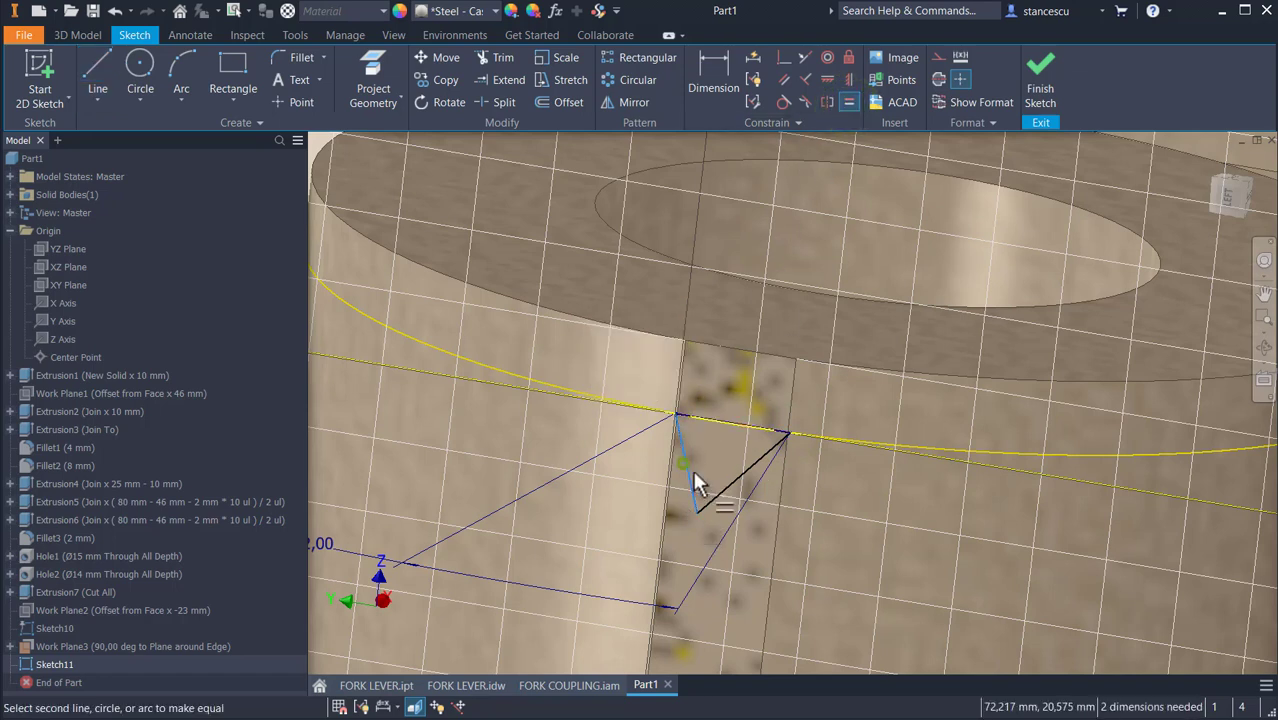
{"action": "left_click", "coordinate": [727, 486]}
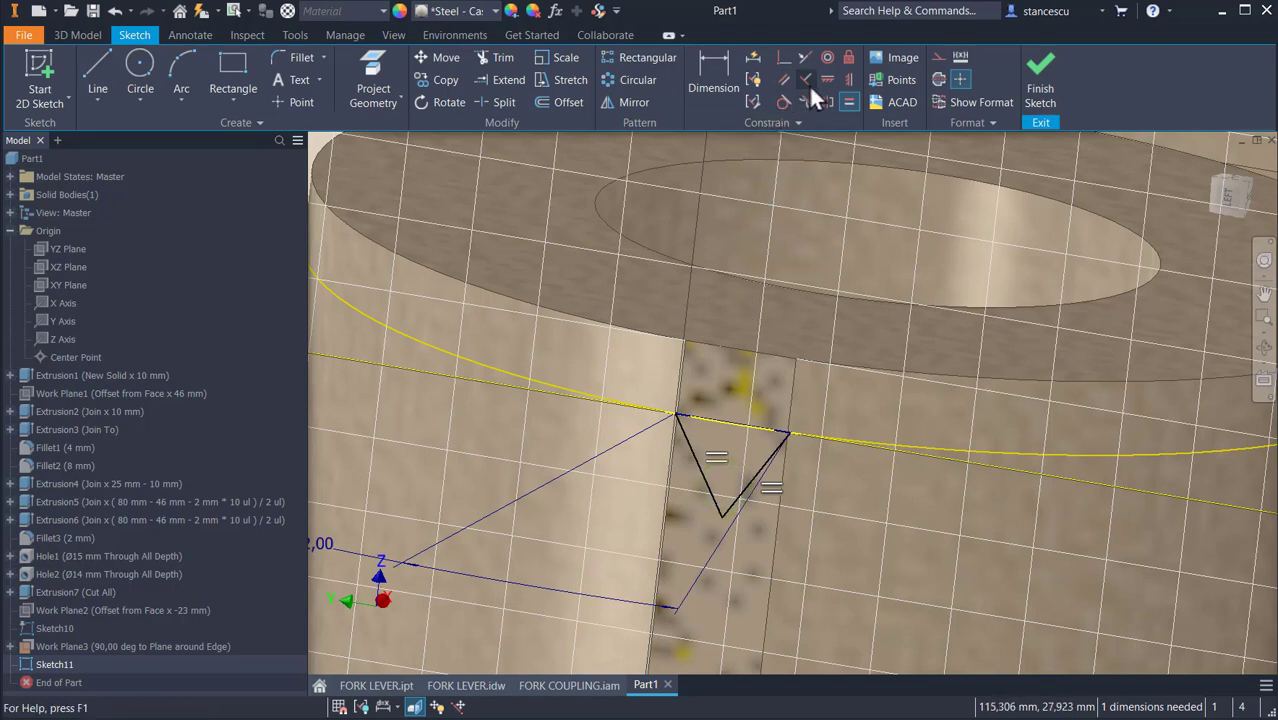
{"action": "left_click", "coordinate": [805, 80]}
{"action": "left_click", "coordinate": [693, 452]}
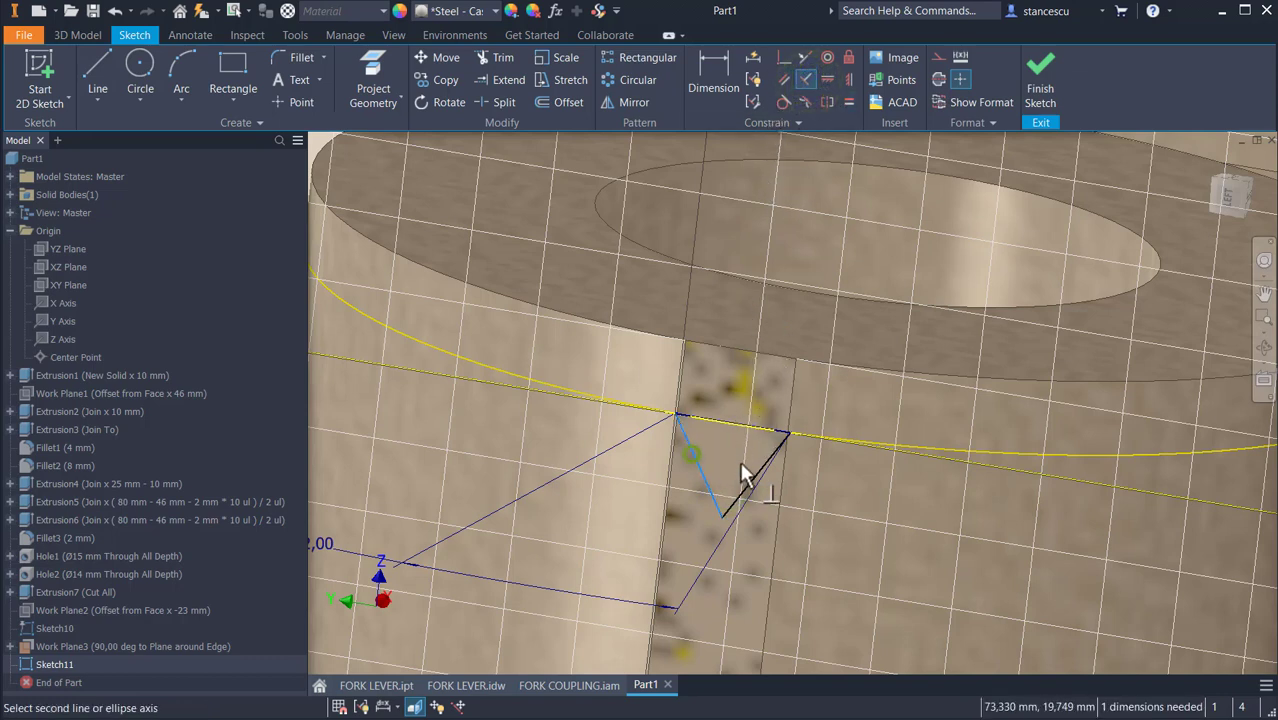
{"action": "left_click", "coordinate": [747, 484]}
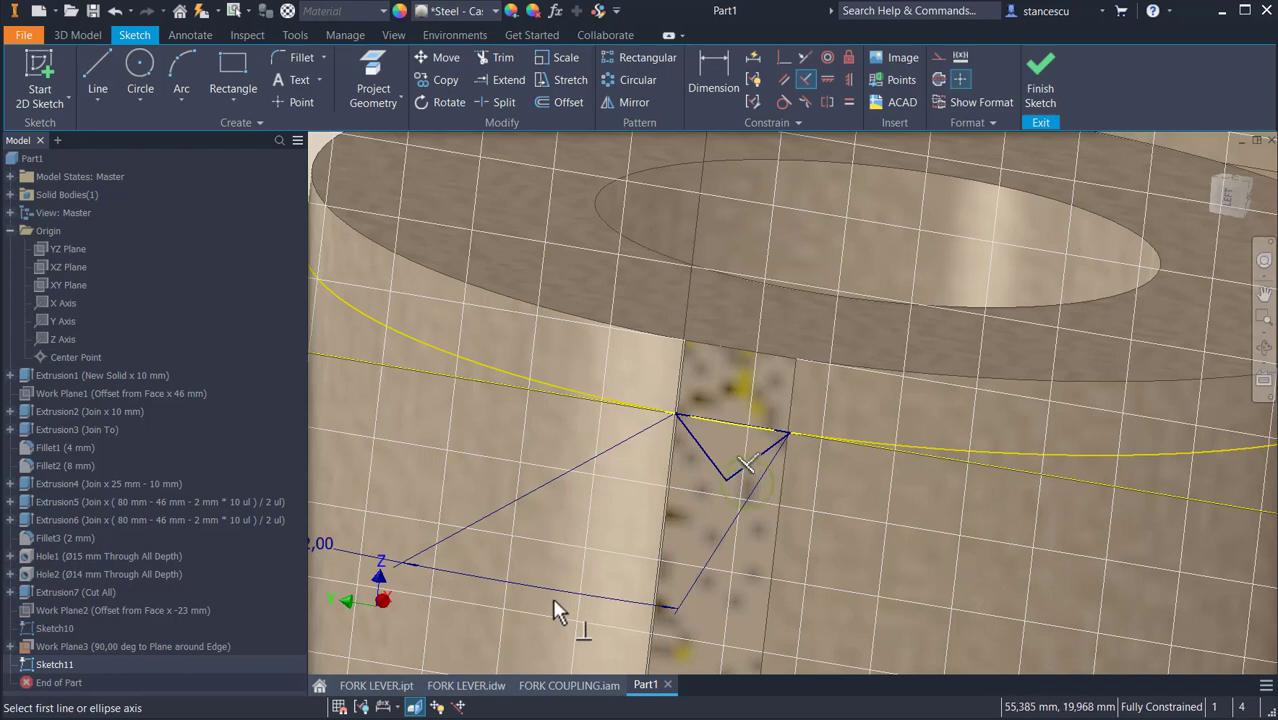
{"action": "left_click", "coordinate": [1034, 72]}
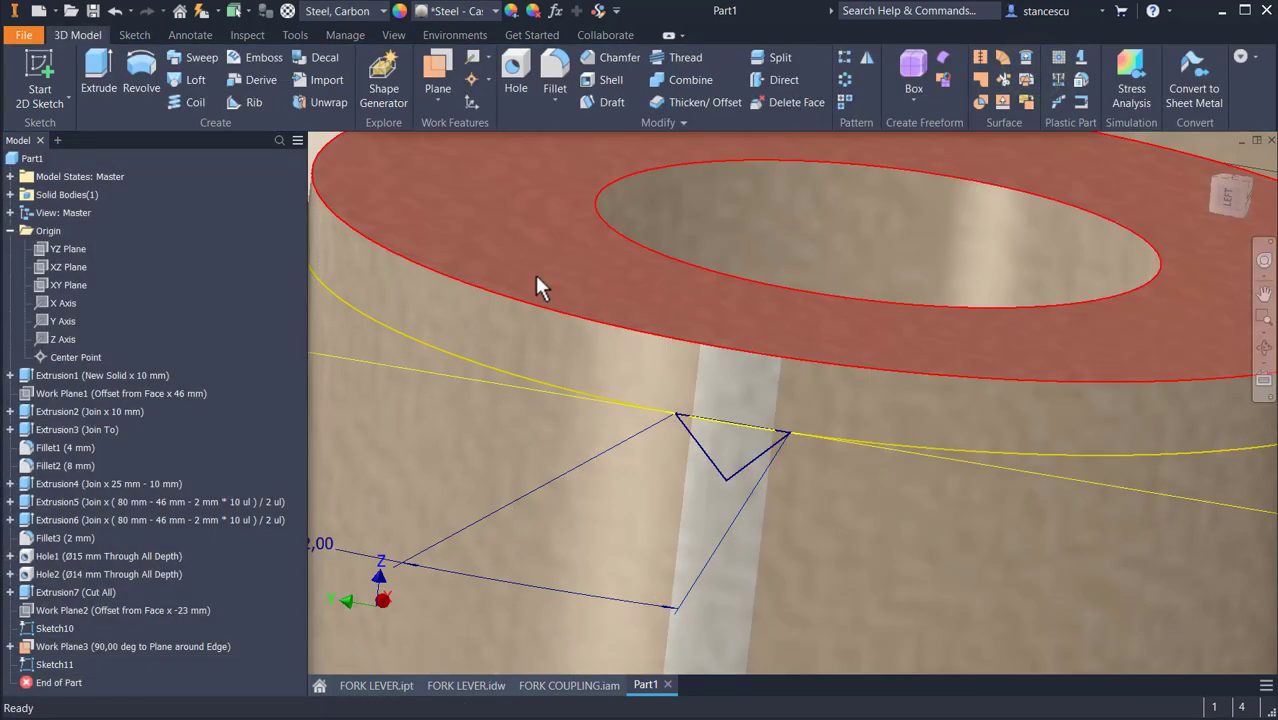
- Reopen the triangle sketch (Sketch11) for editing, with the model sliced at its plane
{"action": "key", "text": "F6"}
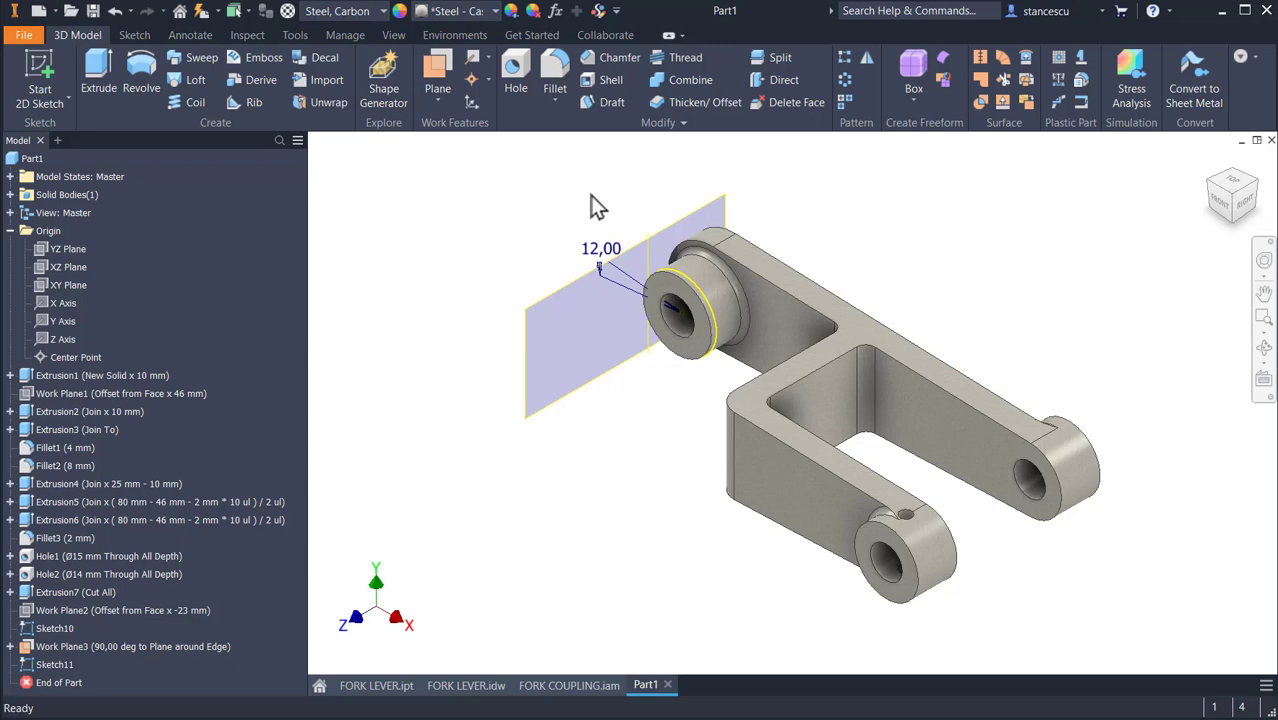
{"action": "middle_click_drag", "start_coordinate": [487, 262], "coordinate": [582, 494], "text": "shift"}
{"action": "scroll", "coordinate": [600, 505], "scroll_direction": "up", "scroll_amount": 6}
{"action": "scroll", "coordinate": [583, 535], "scroll_direction": "up", "scroll_amount": 8}
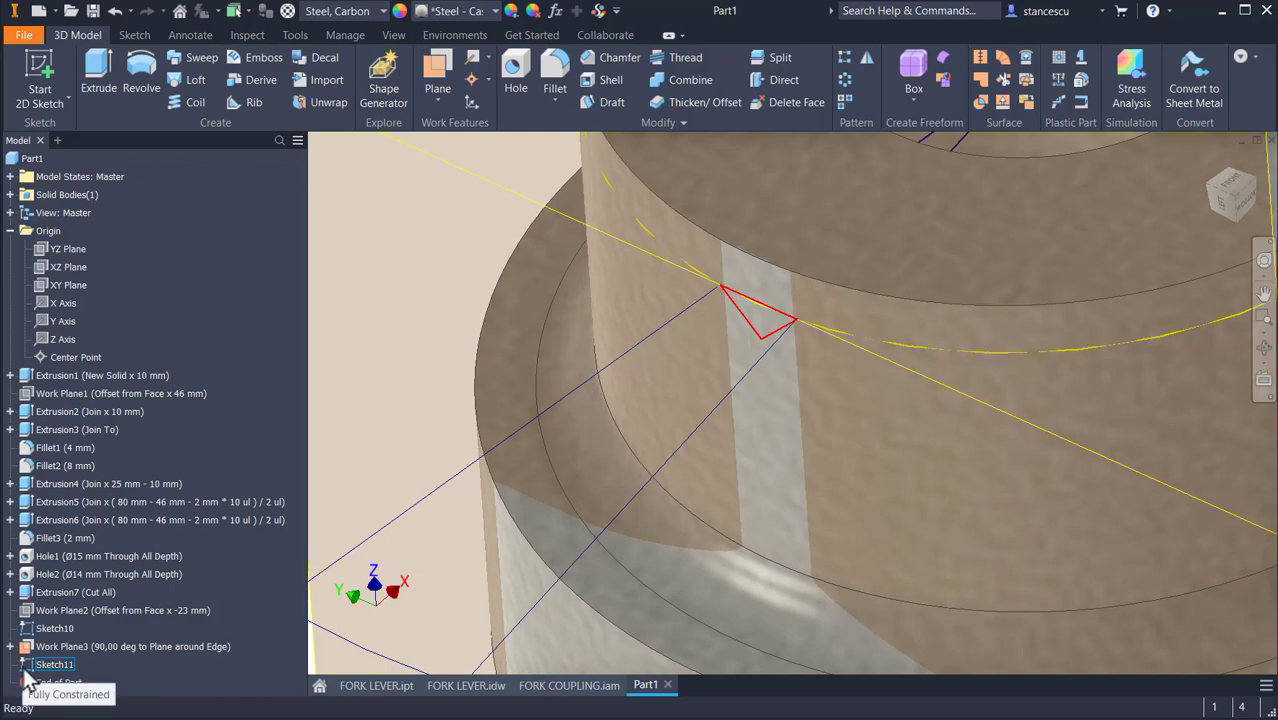
{"action": "left_click", "coordinate": [26, 670]}
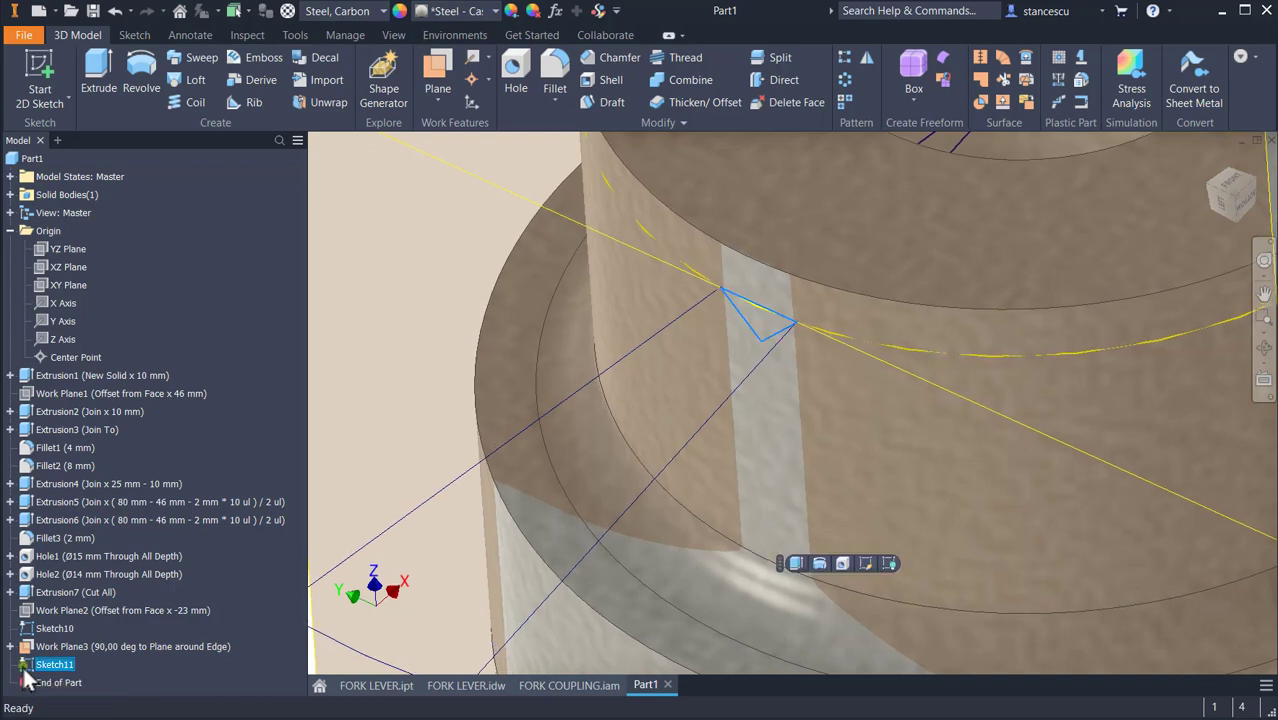
{"action": "double_click", "coordinate": [27, 670]}
{"action": "middle_click_drag", "start_coordinate": [944, 477], "coordinate": [952, 592]}
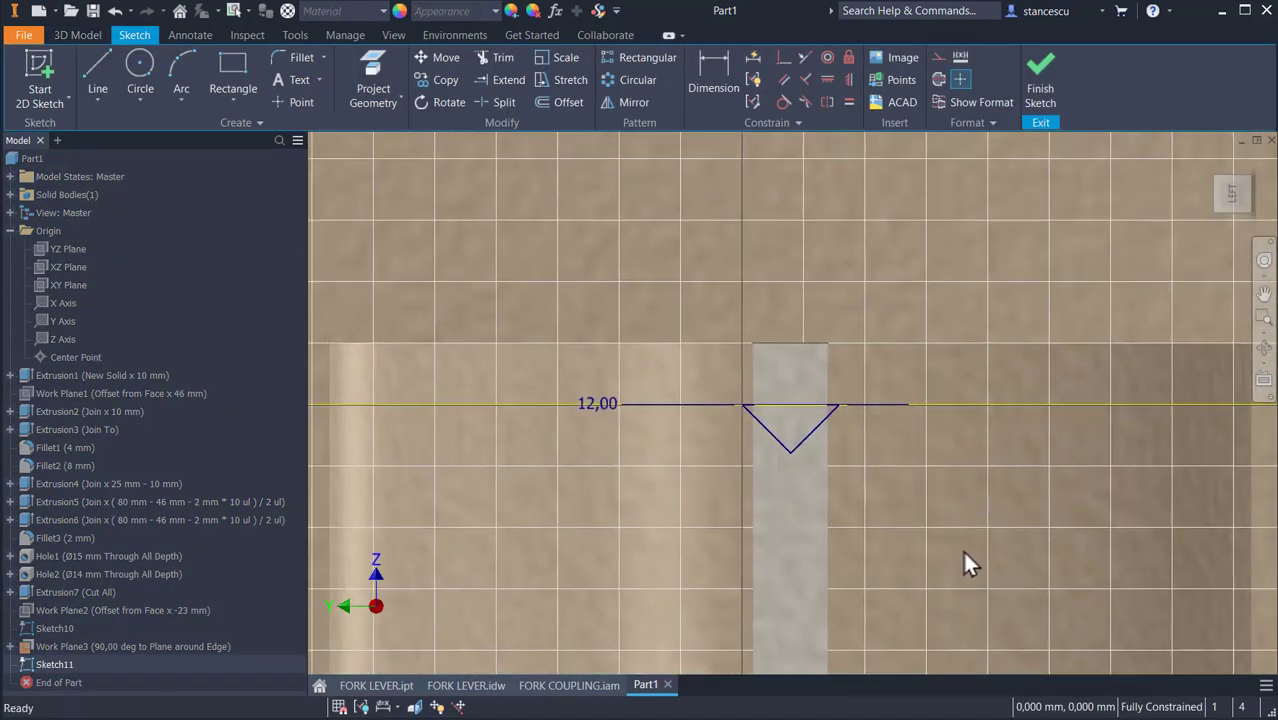
{"action": "key", "text": "F7"}
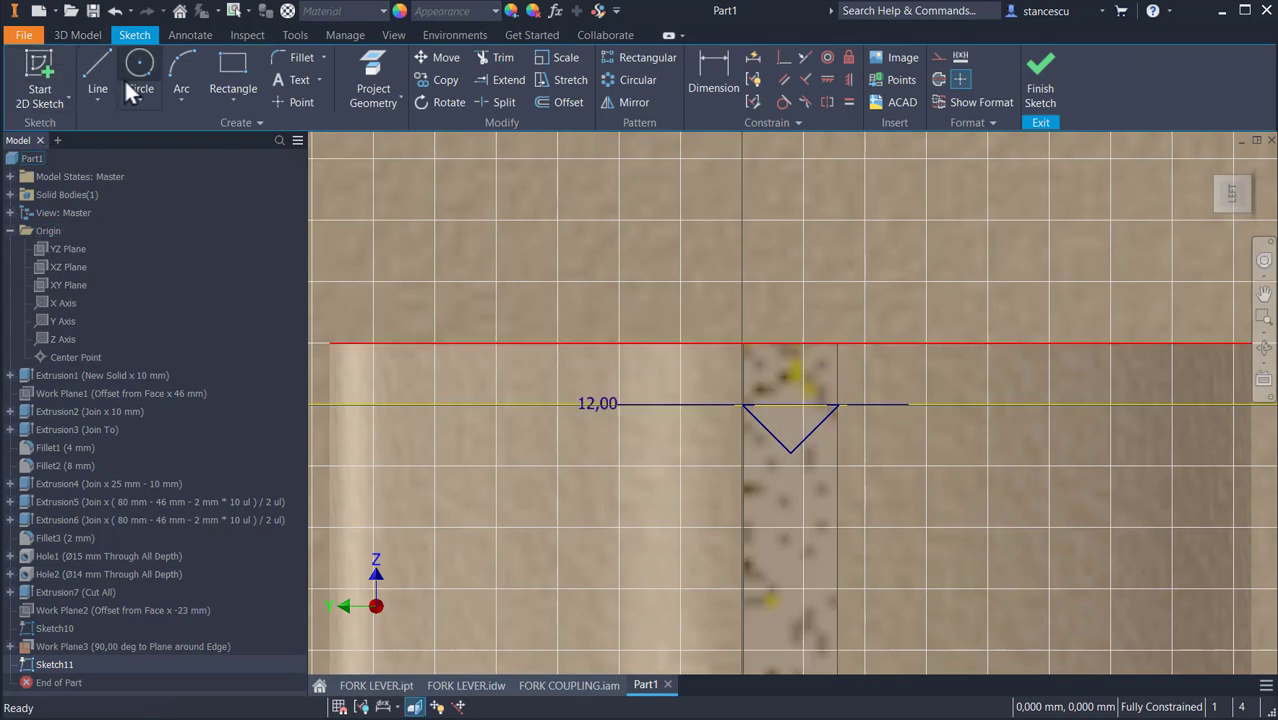
- Draw a vertical line from the triangle's lower vertex to the midpoint of the projected line, and finish the sketch
{"action": "left_click", "coordinate": [98, 70]}
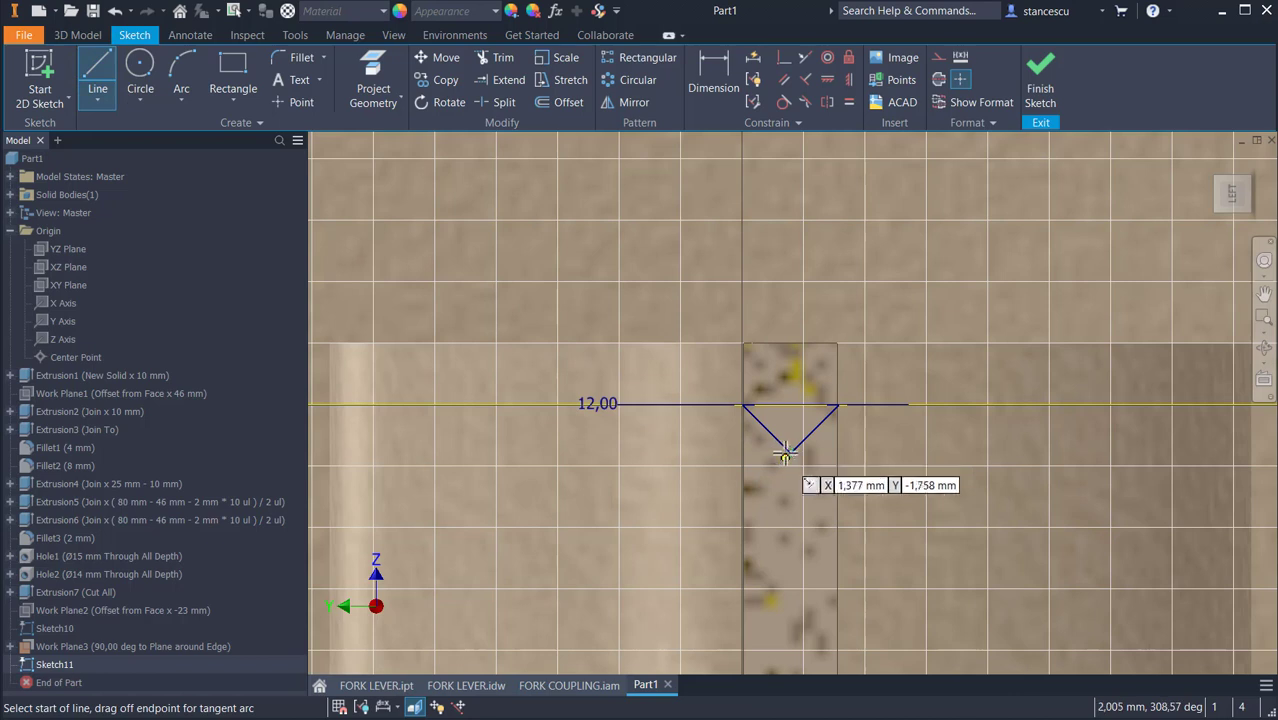
{"action": "left_click", "coordinate": [790, 450]}
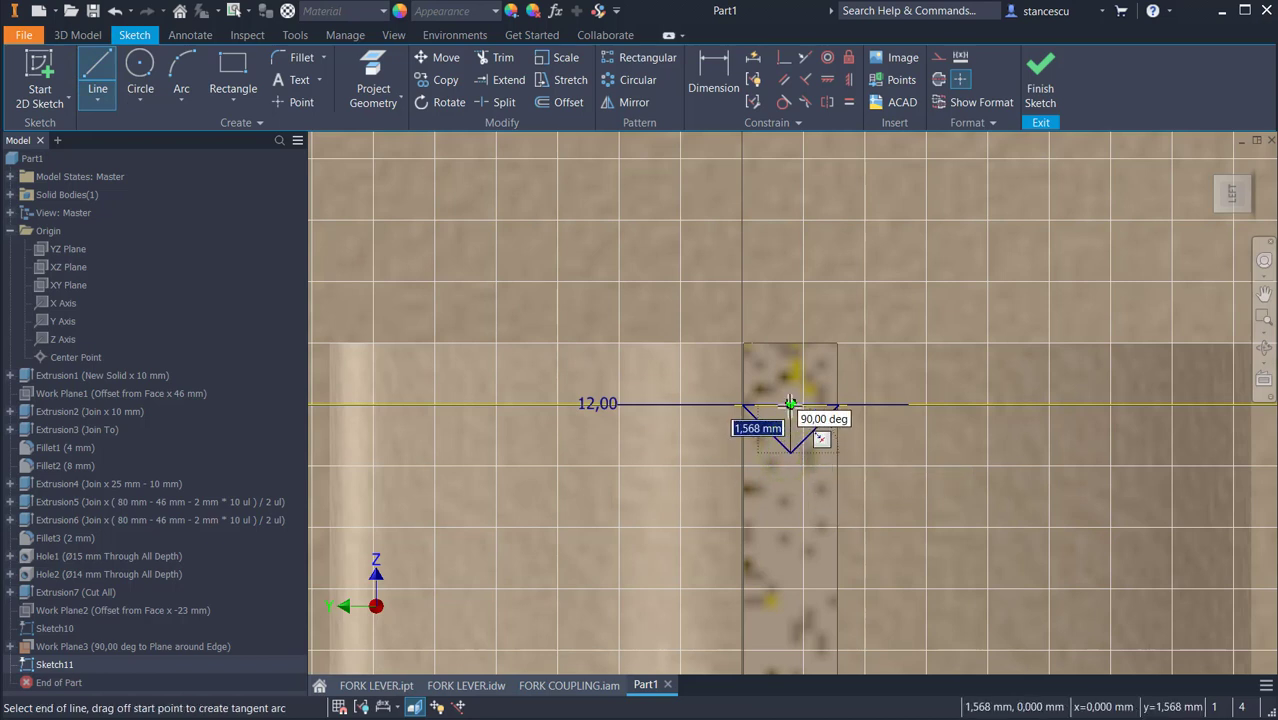
{"action": "double_click", "coordinate": [790, 405]}
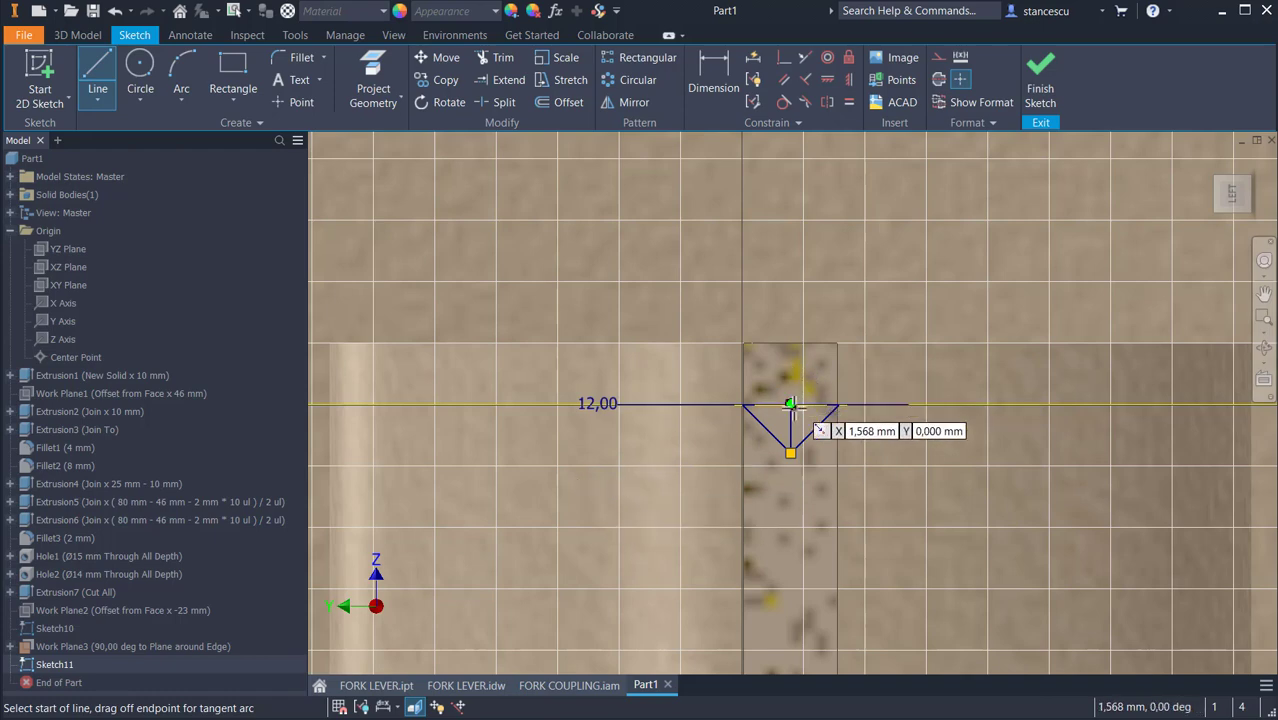
{"action": "mouse_move", "coordinate": [808, 397]}
{"action": "middle_mouse_down", "text": "shift"}
{"action": "mouse_move", "coordinate": [955, 319]}
{"action": "mouse_move", "coordinate": [920, 298]}
{"action": "mouse_move", "coordinate": [680, 305]}
{"action": "mouse_move", "coordinate": [797, 344]}
{"action": "middle_mouse_up", "text": "shift"}
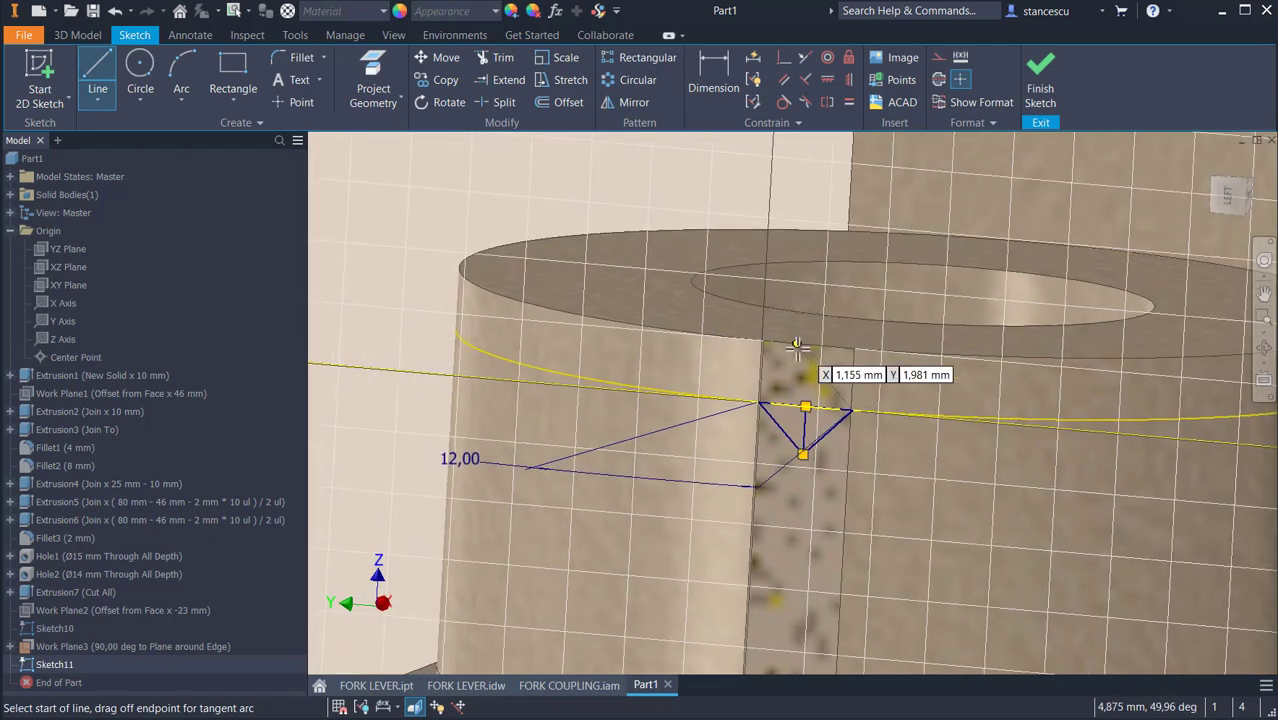
{"action": "left_click", "coordinate": [1038, 80]}
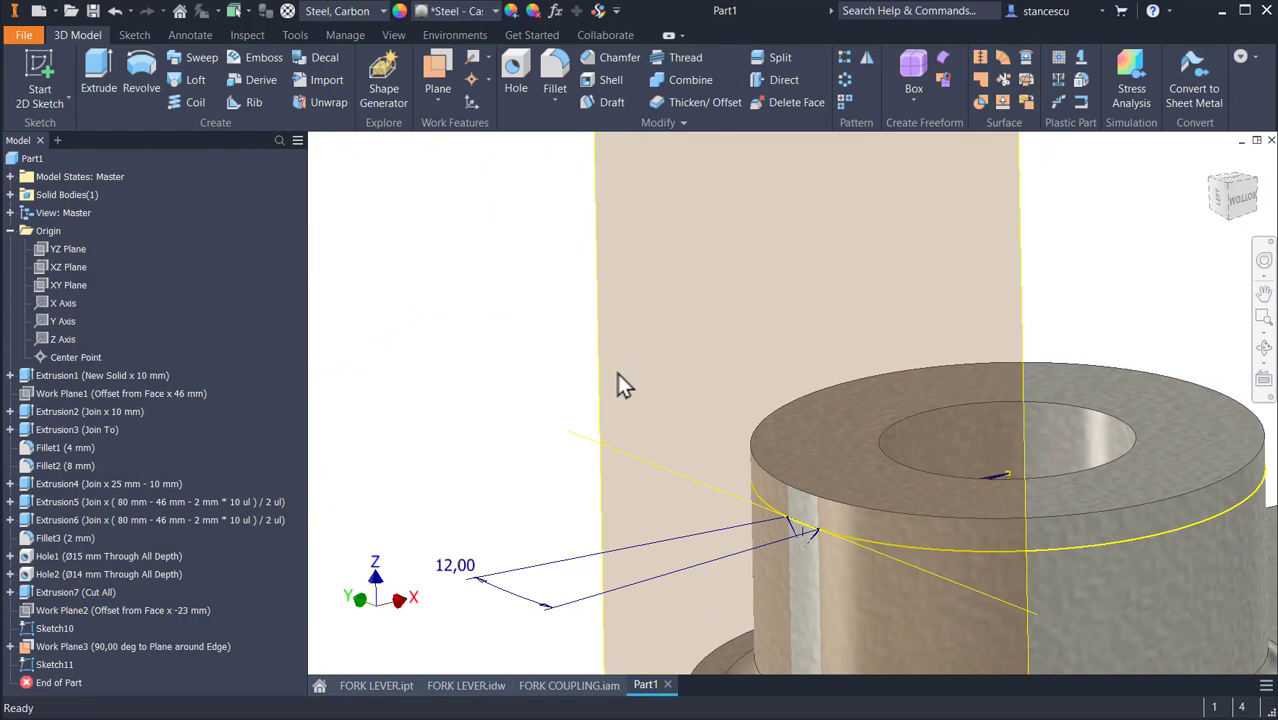
- Hide the work plane that passes through the 12-degree opening (Work Plane3)
{"action": "right_click", "coordinate": [600, 341]}
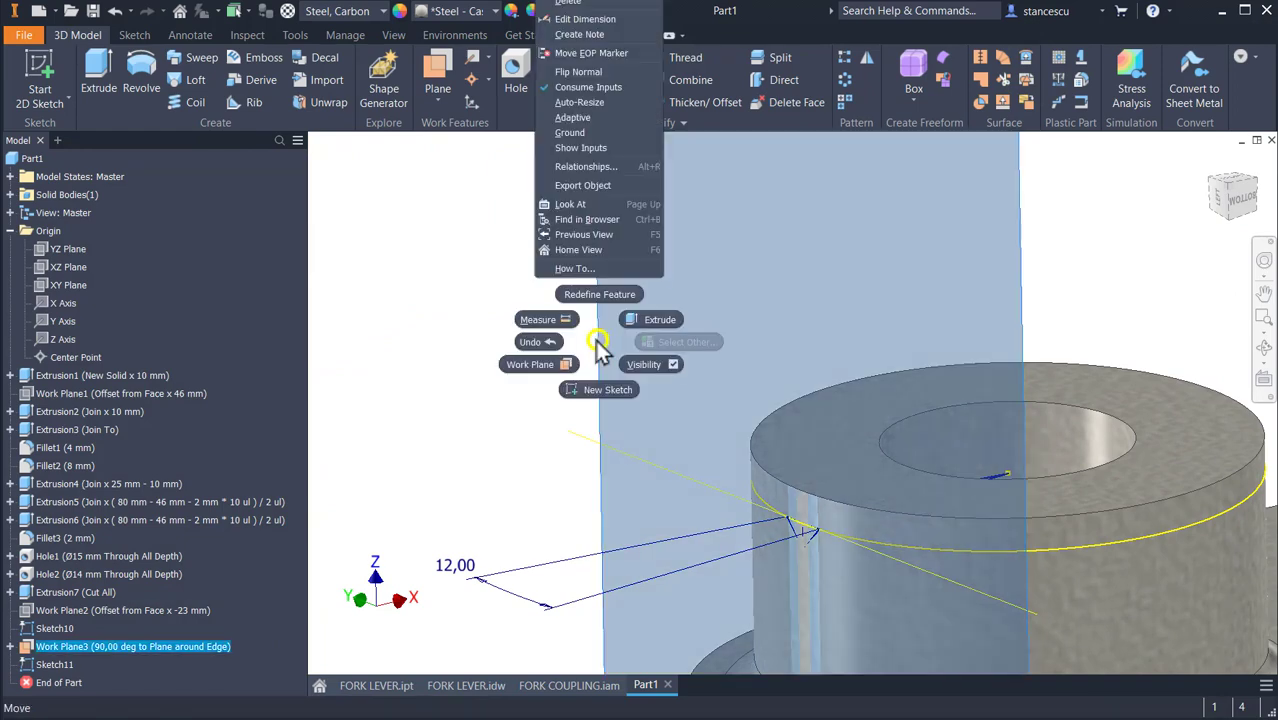
{"action": "left_click", "coordinate": [643, 364]}
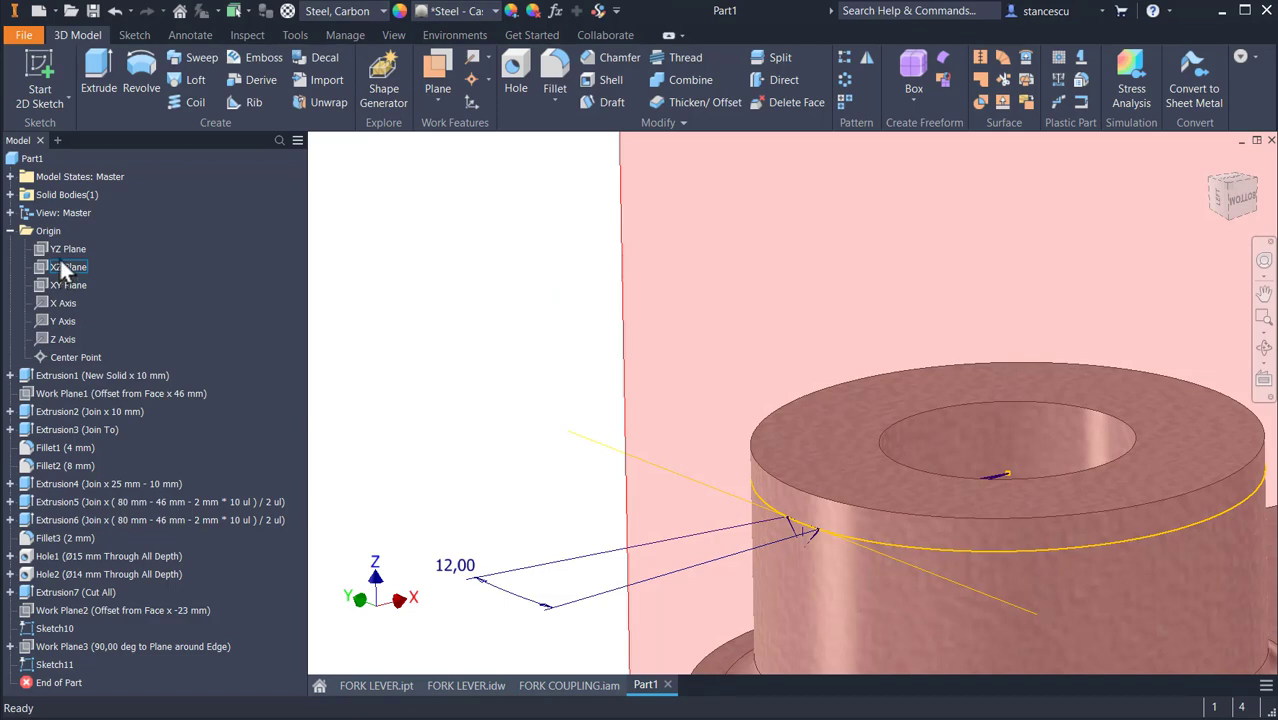
{"action": "key", "text": "F6"}
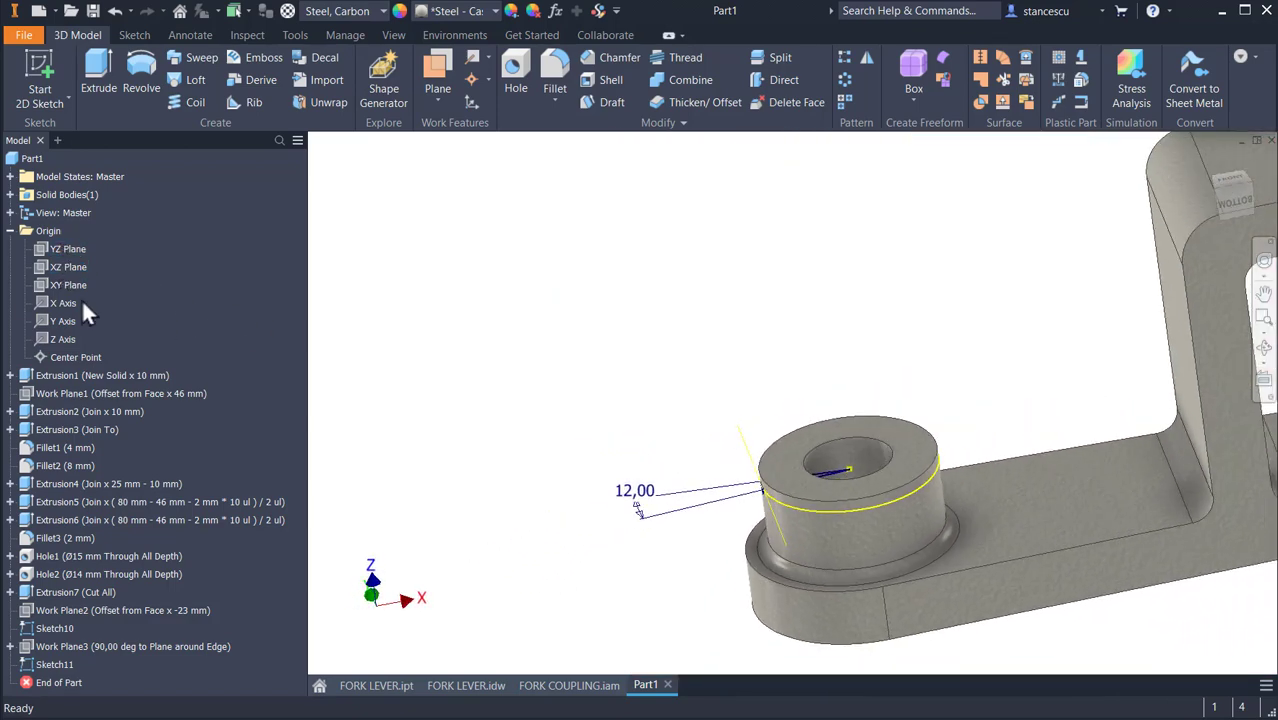
- Start a sketch on the XZ plane and slice the model at it, framing the boss
{"action": "left_click", "coordinate": [60, 270]}
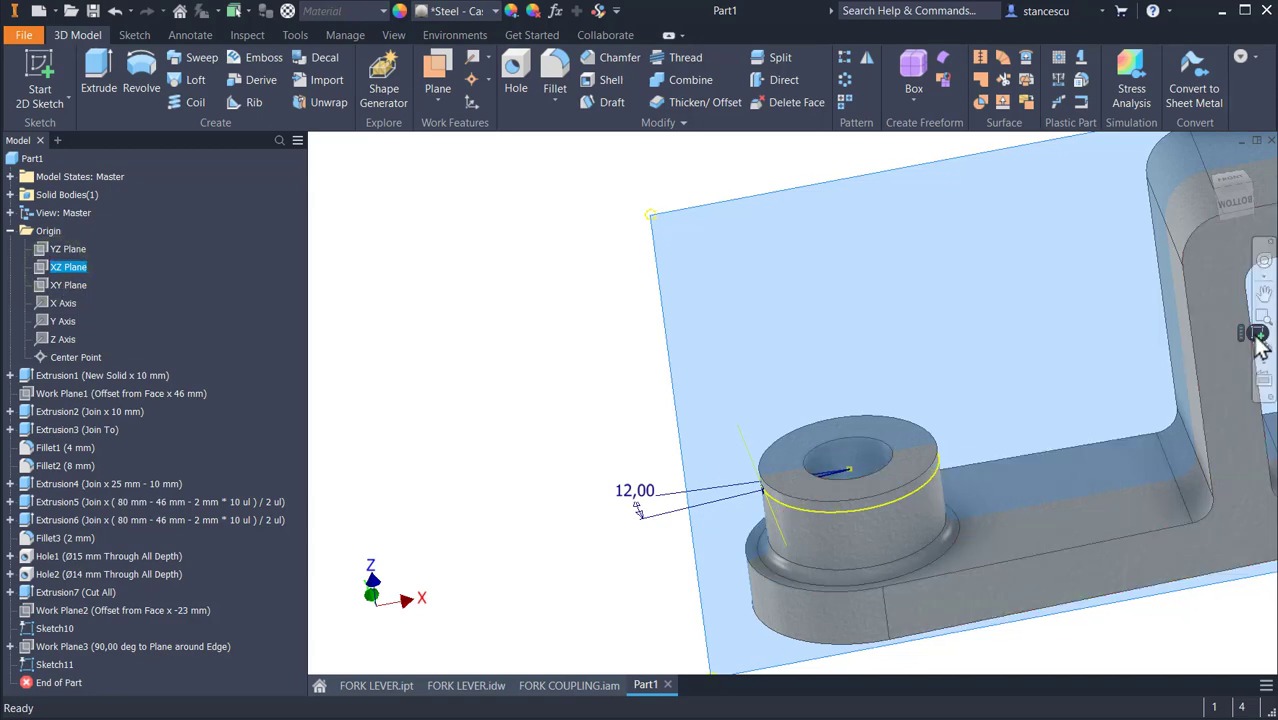
{"action": "key", "text": "s"}
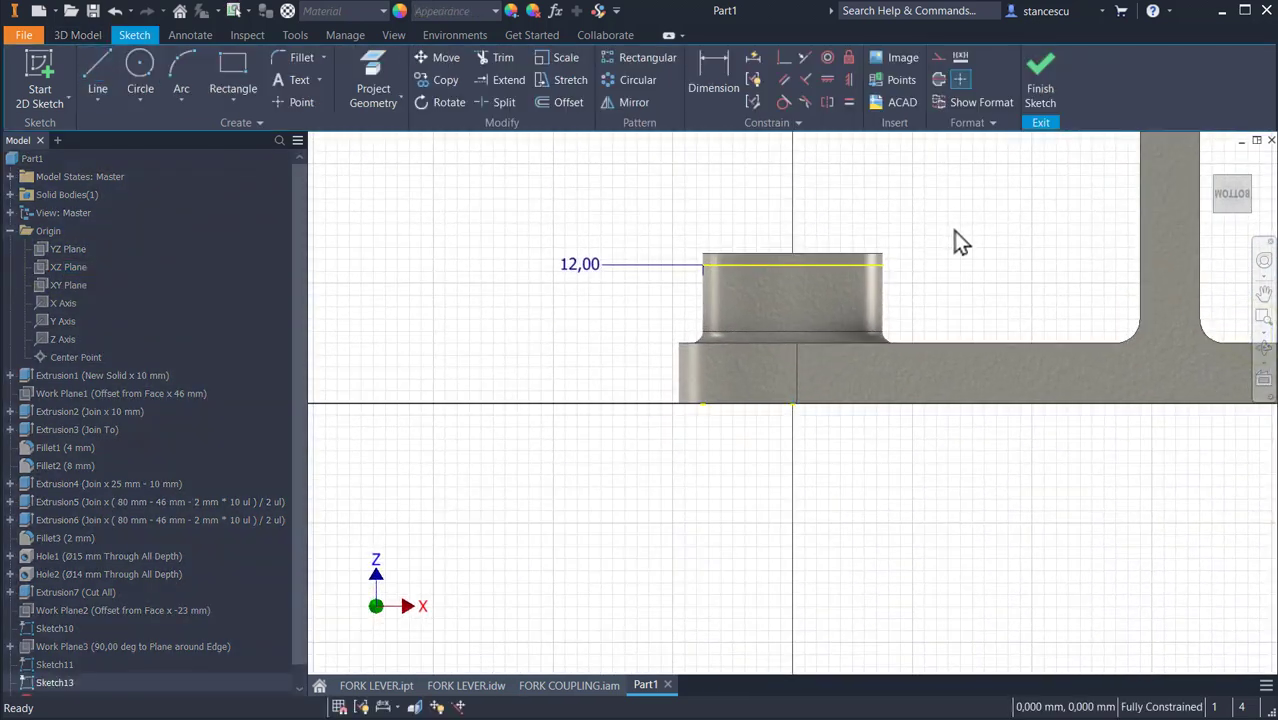
{"action": "key", "text": "F7"}
{"action": "scroll", "coordinate": [830, 246], "scroll_direction": "up", "scroll_amount": 3}
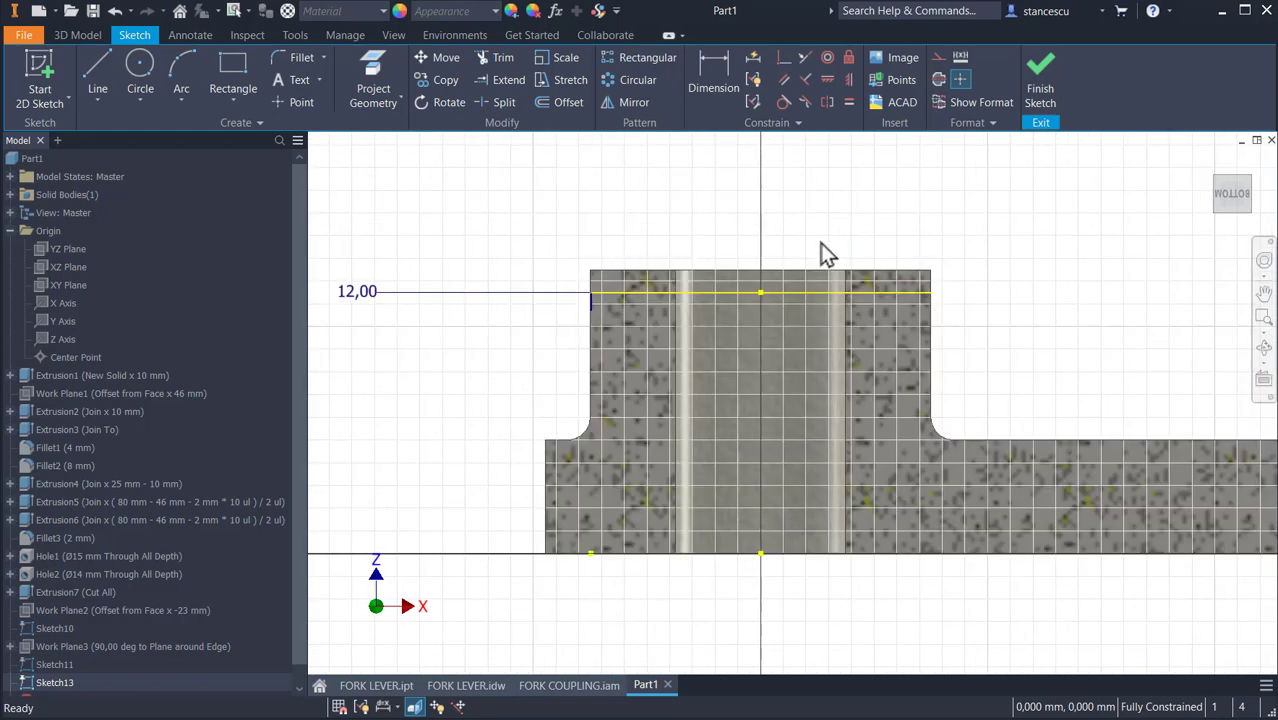
{"action": "scroll", "coordinate": [666, 292], "scroll_direction": "up", "scroll_amount": 5}
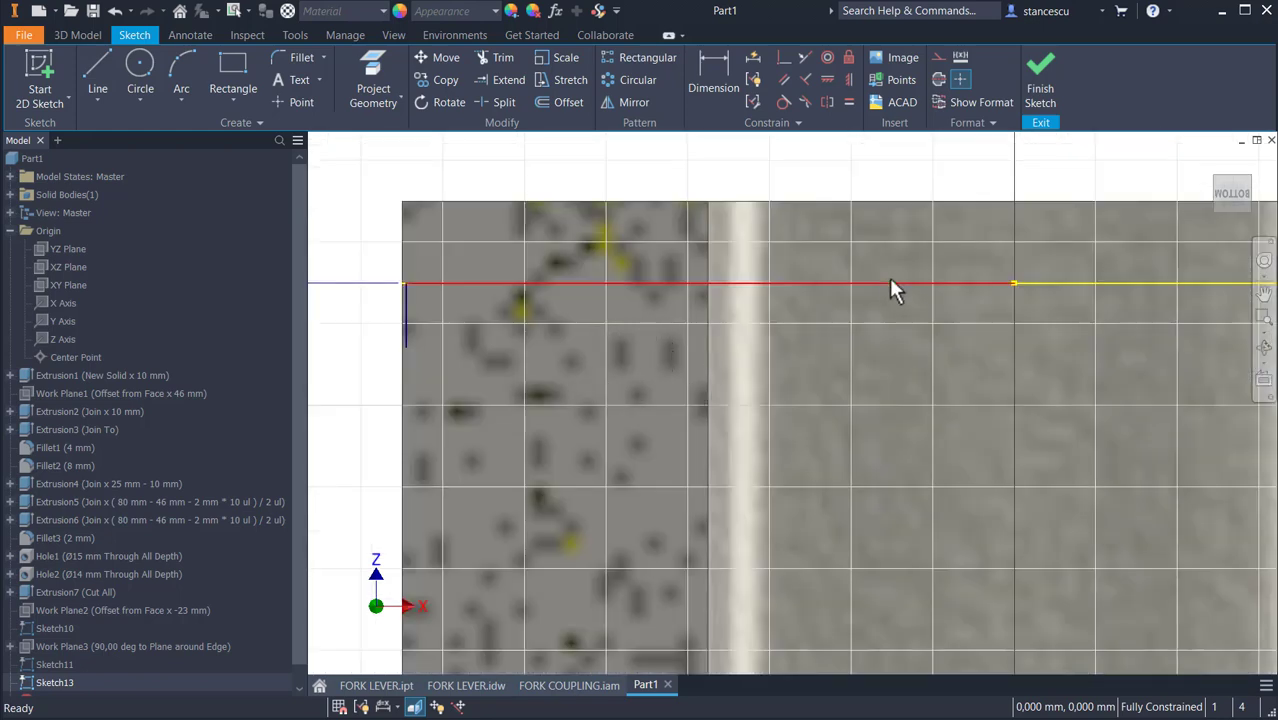
- Project the centre point of the boss circle and the short vertical line of the triangle sketch
{"action": "left_click", "coordinate": [407, 347]}
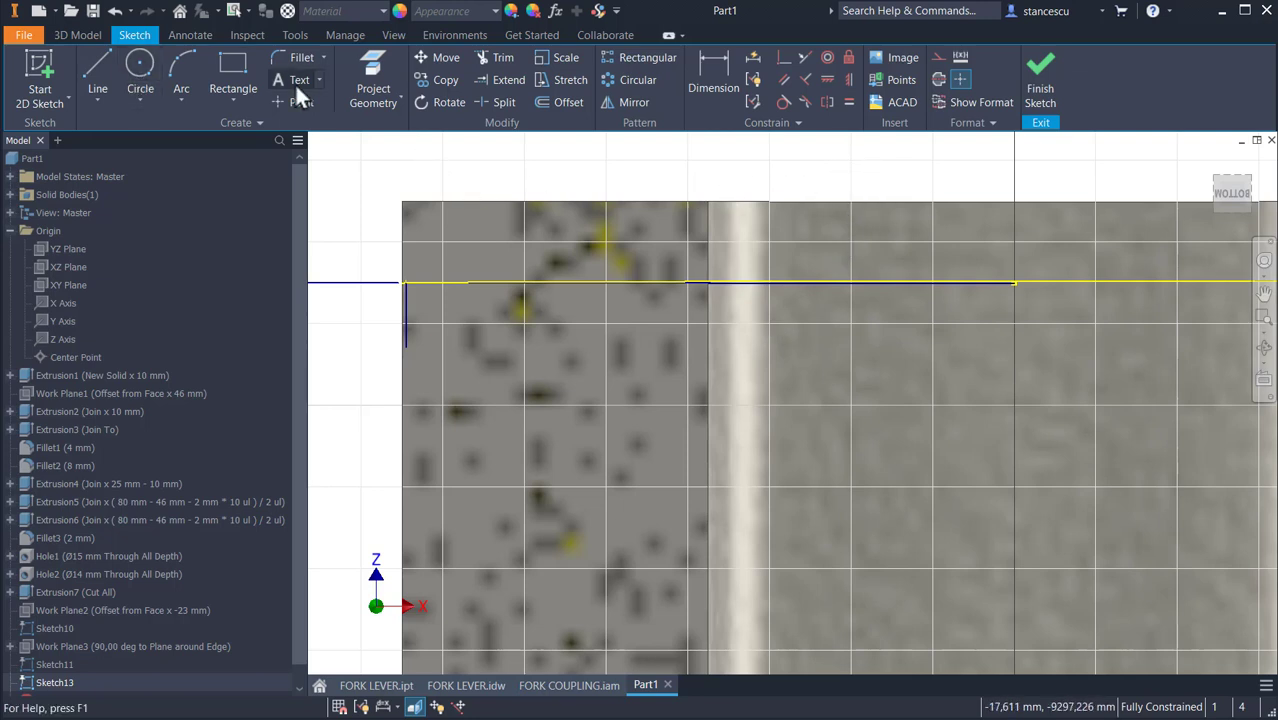
{"action": "left_click", "coordinate": [374, 88]}
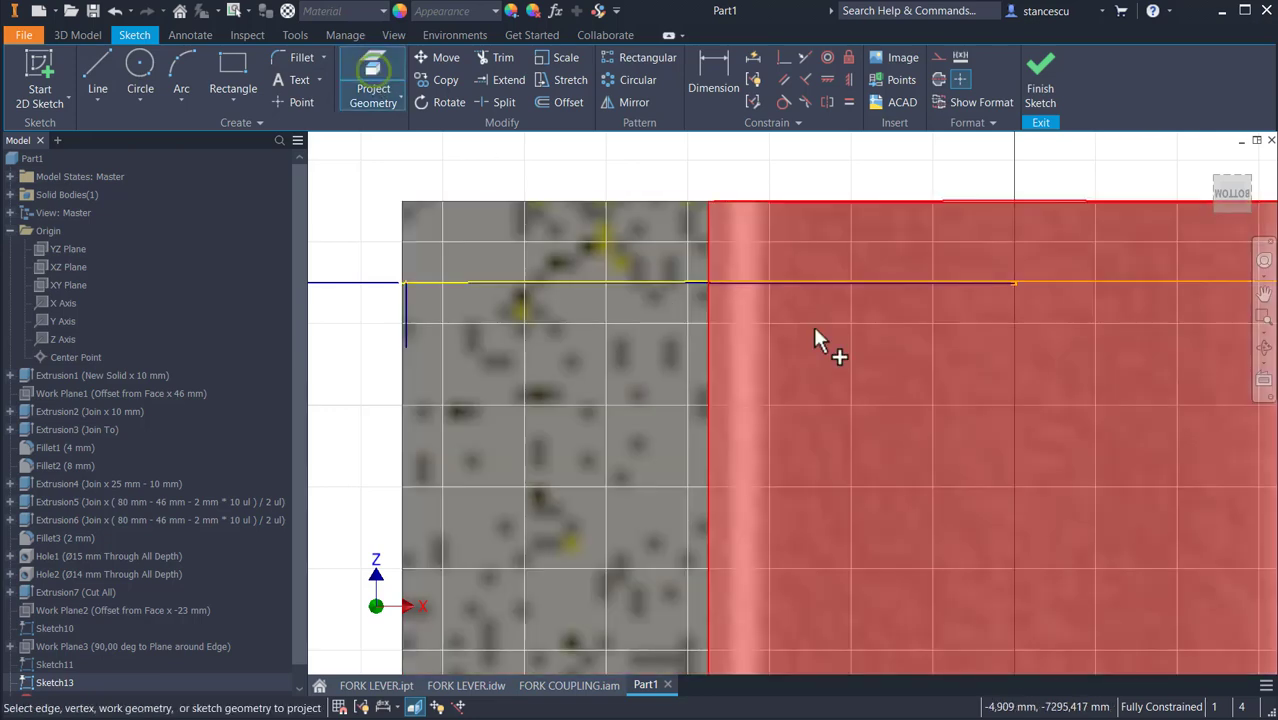
{"action": "left_click", "coordinate": [1014, 285]}
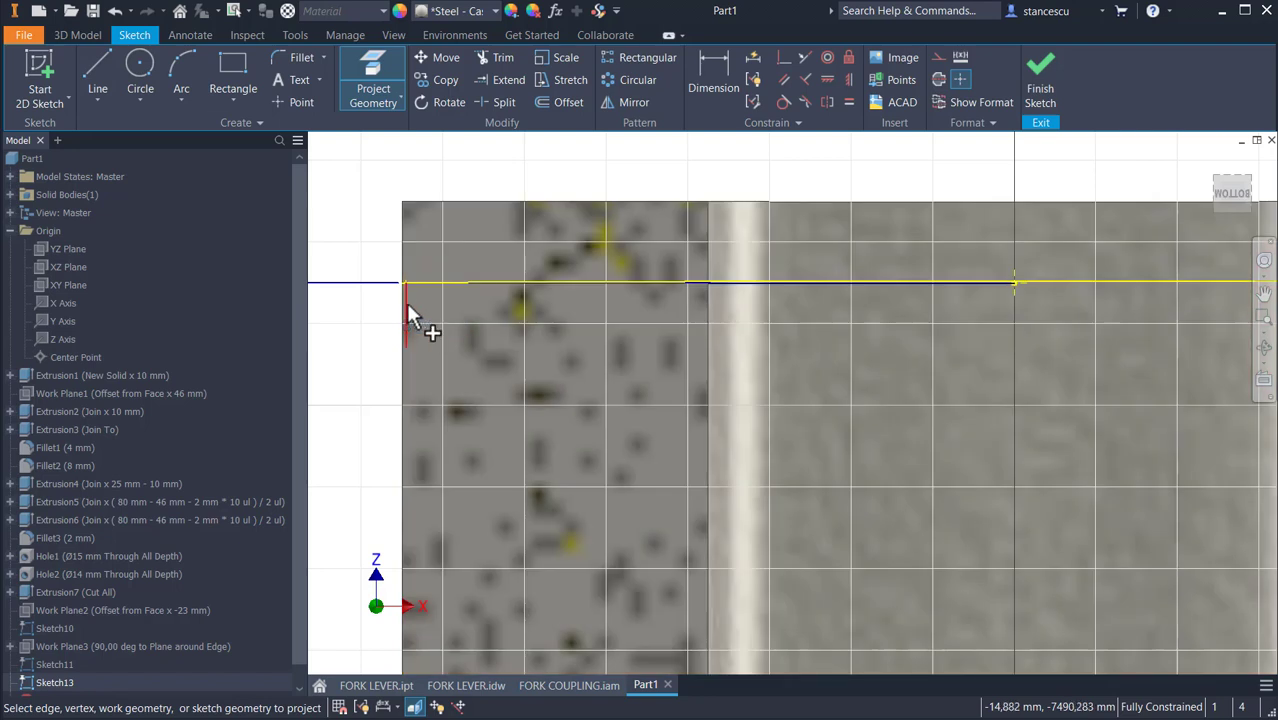
{"action": "left_click", "coordinate": [407, 316]}
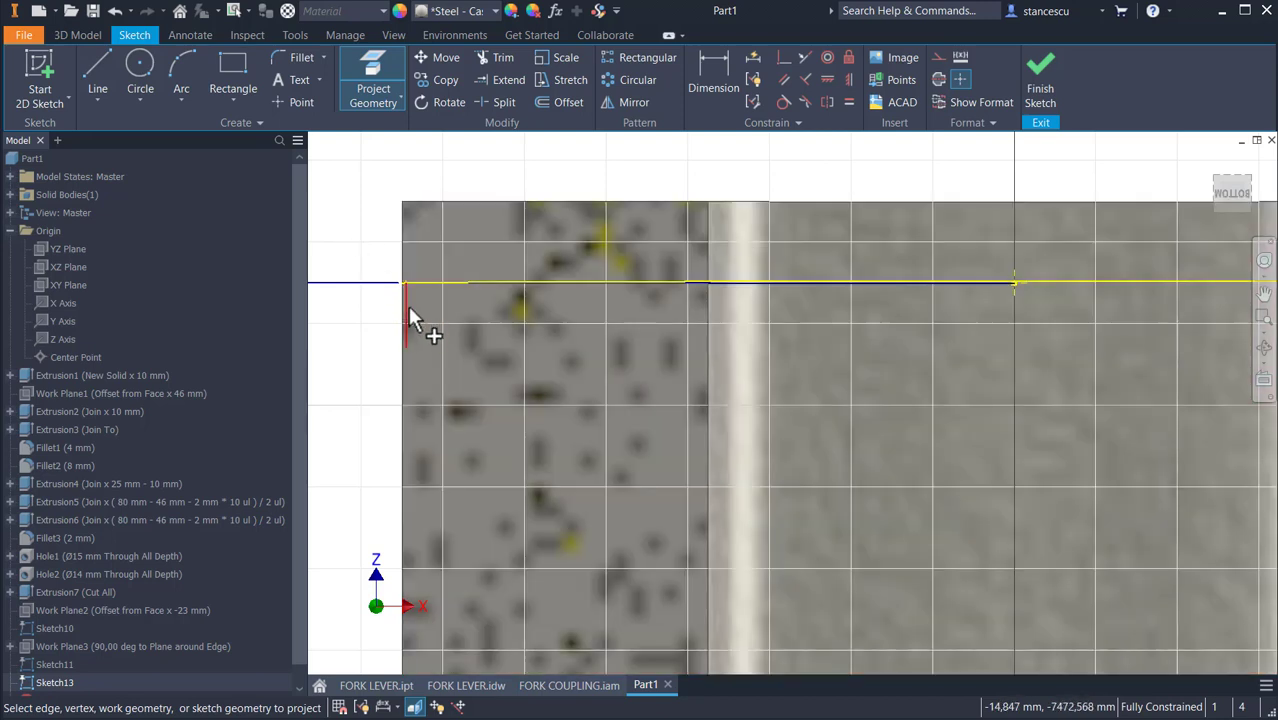
{"action": "left_click", "coordinate": [410, 305]}
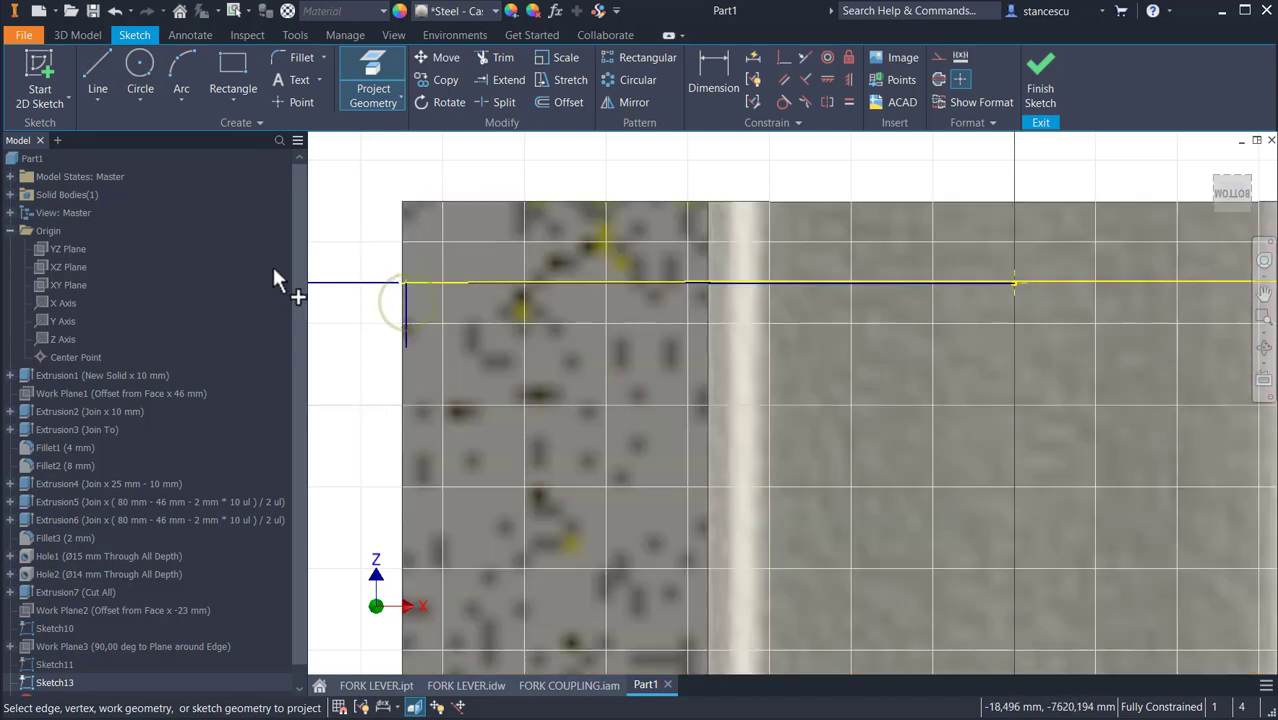
- Draw two connected lines from the projected centre point to the vertical line's upper end, the first sloping down about 13 mm
{"action": "left_click", "coordinate": [90, 58]}
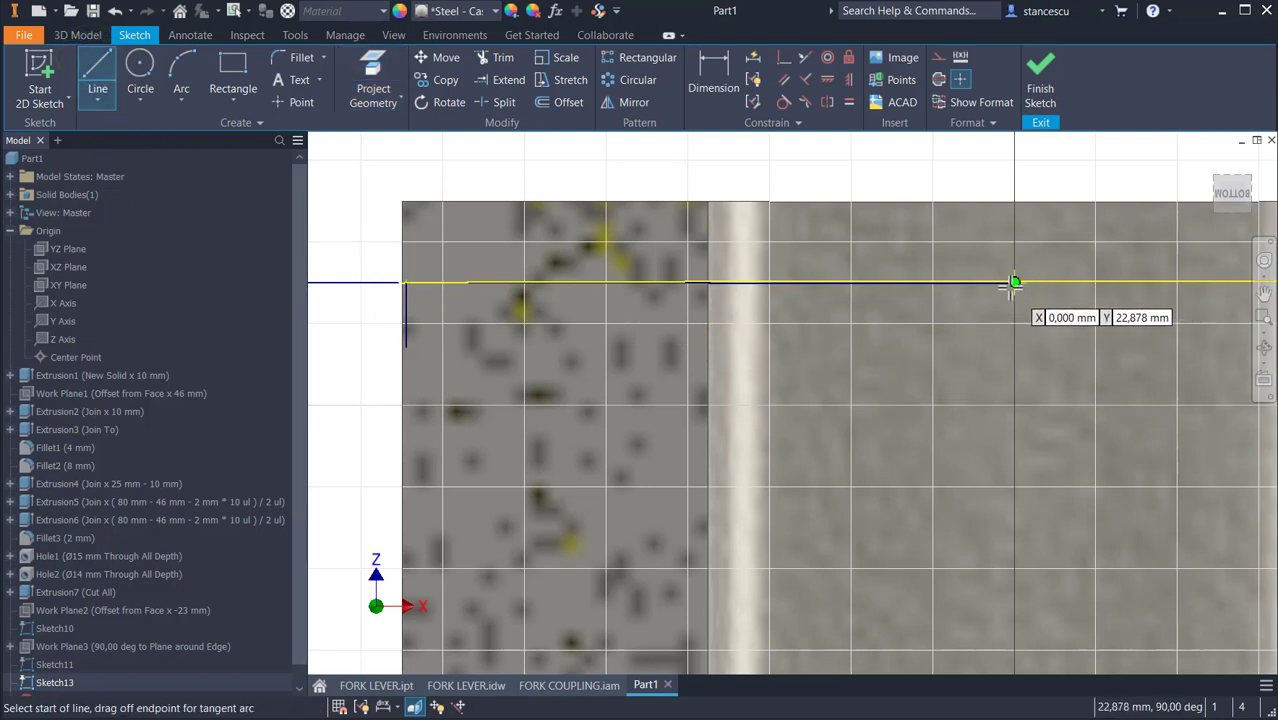
{"action": "left_click", "coordinate": [1014, 282]}
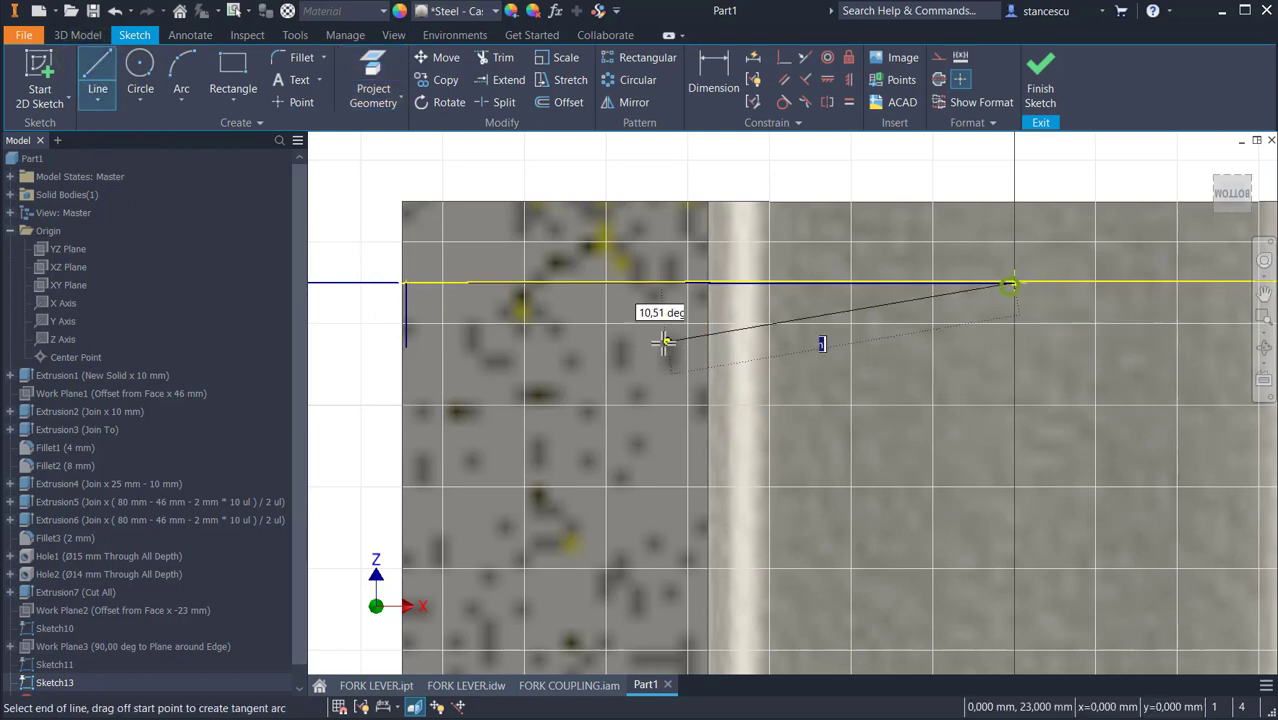
{"action": "left_click", "coordinate": [483, 369]}
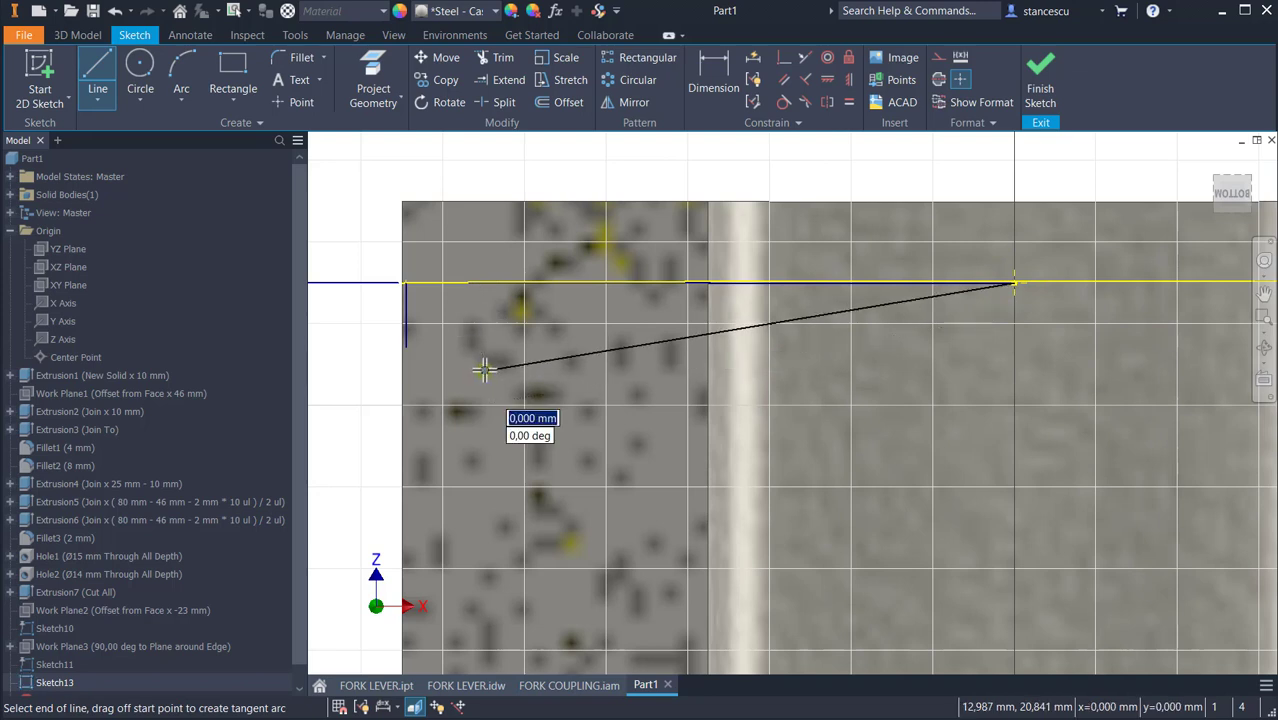
{"action": "left_click", "coordinate": [405, 282]}
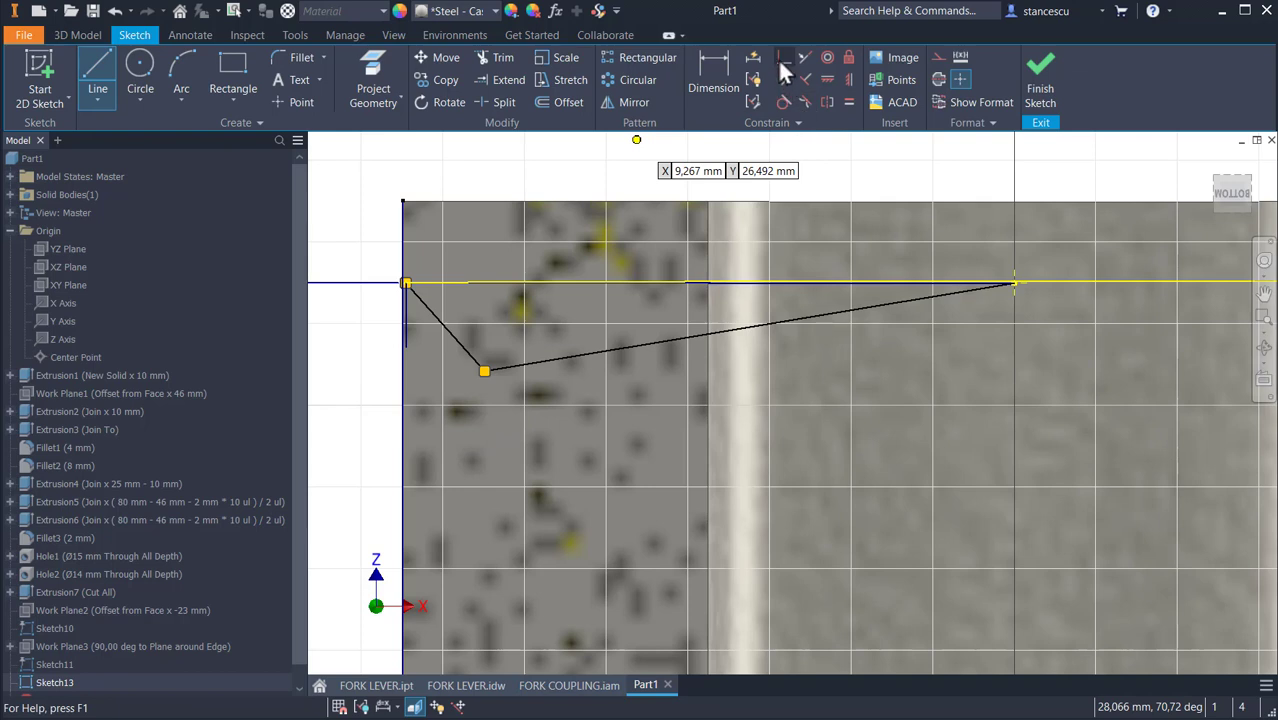
- Constrain the two lines perpendicular and make the short one equal in length to the projected vertical line
{"action": "left_click", "coordinate": [460, 355]}
{"action": "left_click", "coordinate": [558, 362]}
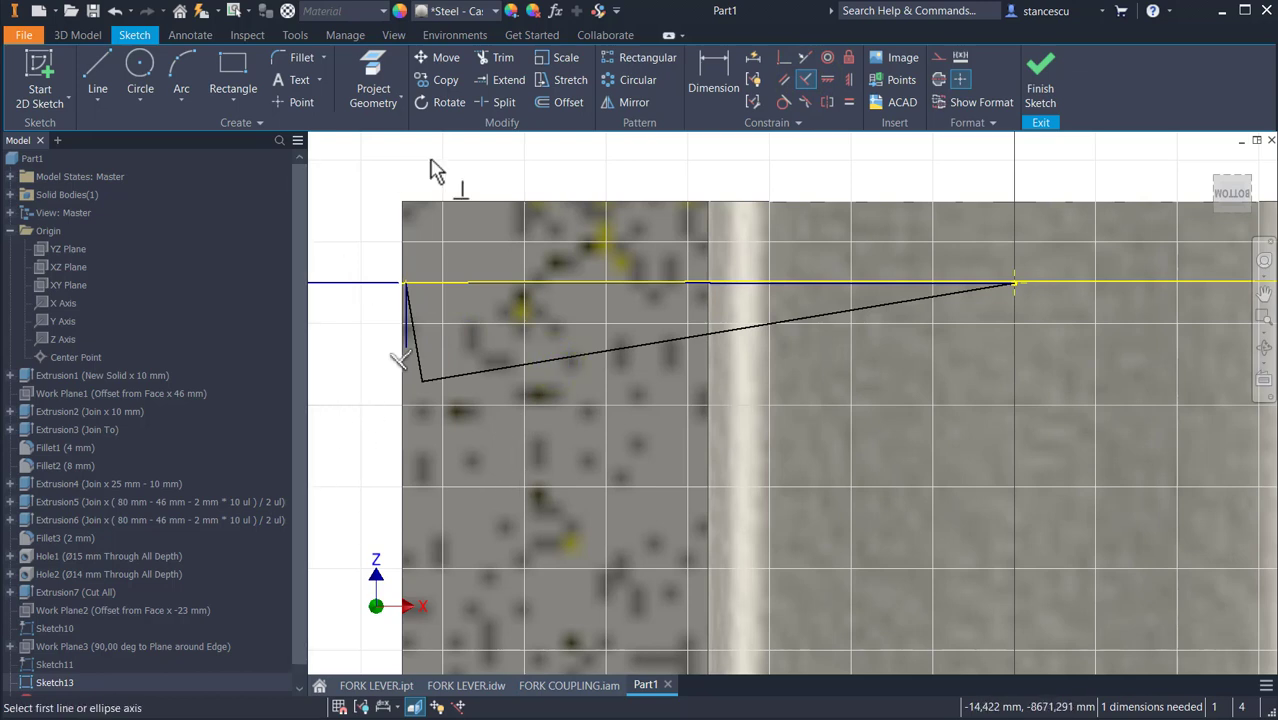
{"action": "left_click", "coordinate": [707, 72]}
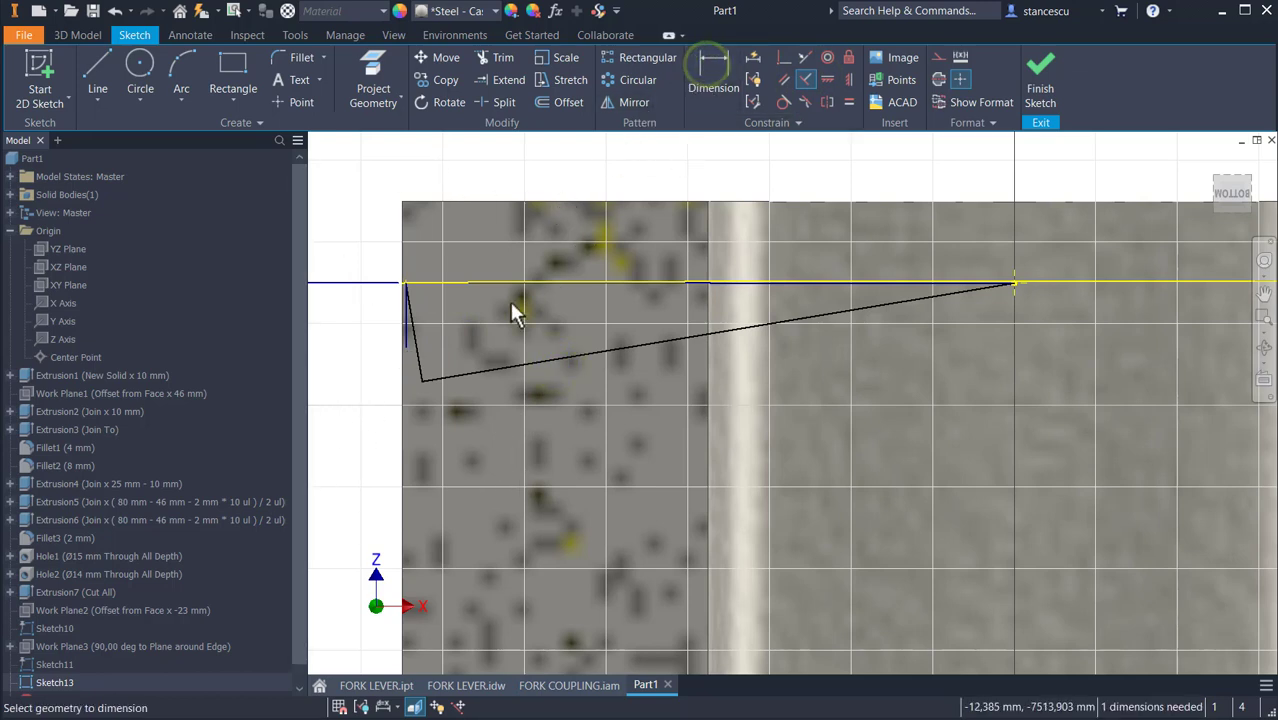
{"action": "left_click", "coordinate": [848, 103]}
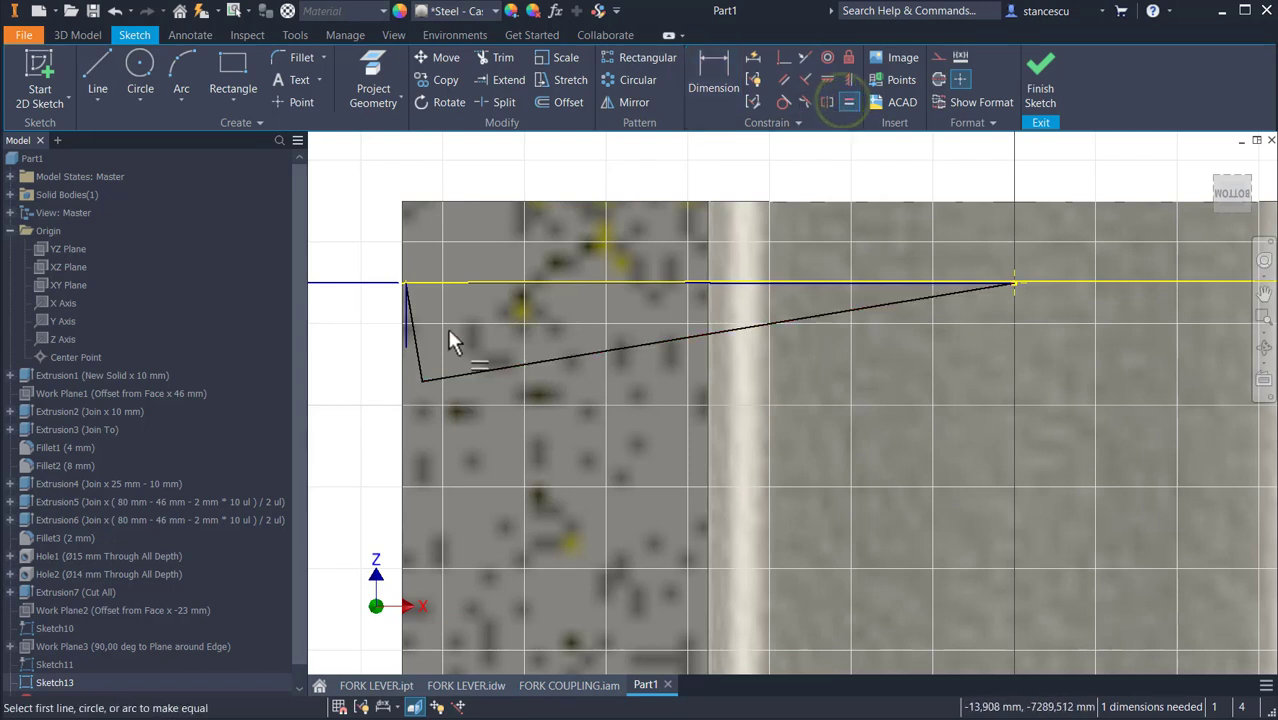
{"action": "left_click", "coordinate": [419, 347]}
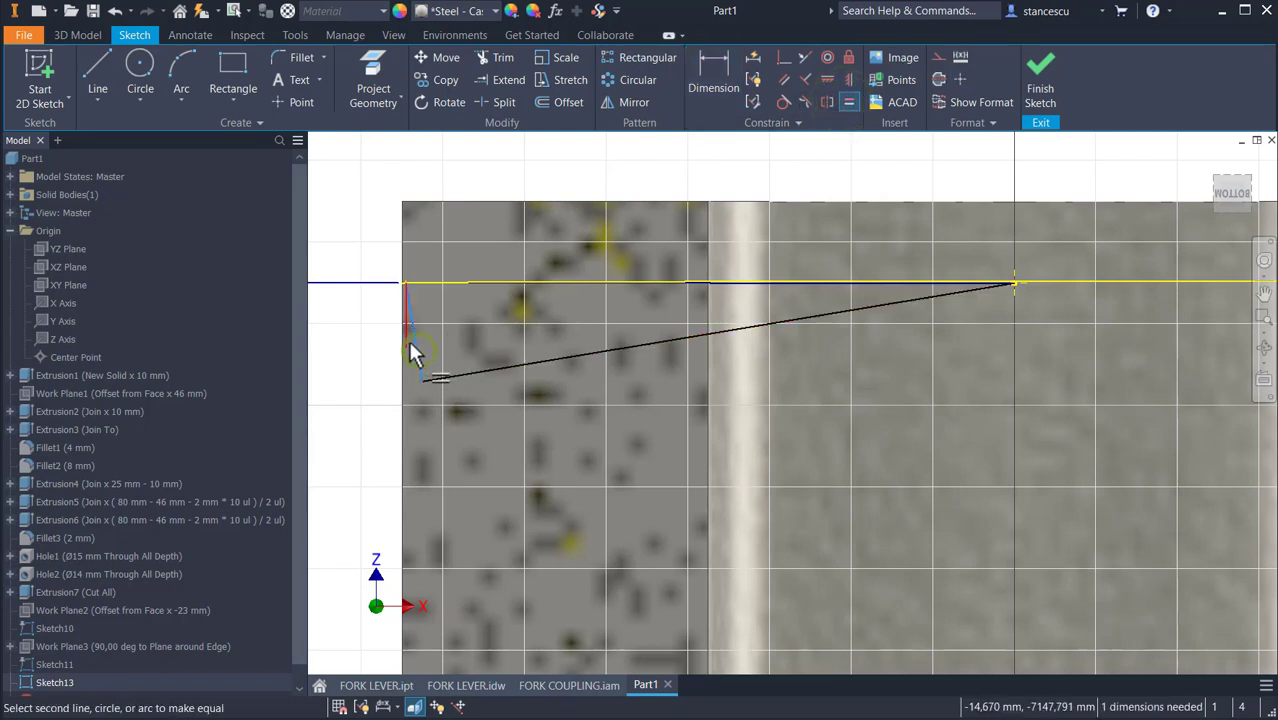
{"action": "left_click", "coordinate": [405, 344]}
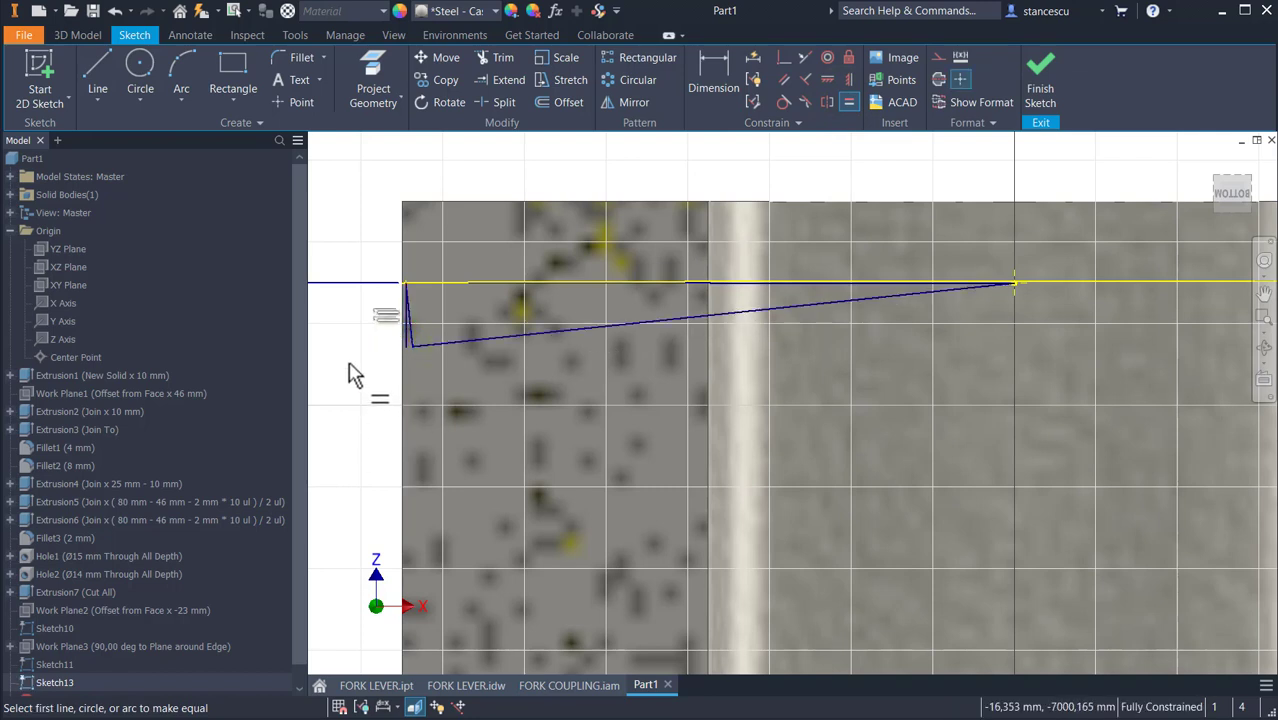
- Inspect the constrained corner beside the projected vertical line and finish the sketch
{"action": "scroll", "coordinate": [358, 350], "scroll_direction": "up", "scroll_amount": 2}
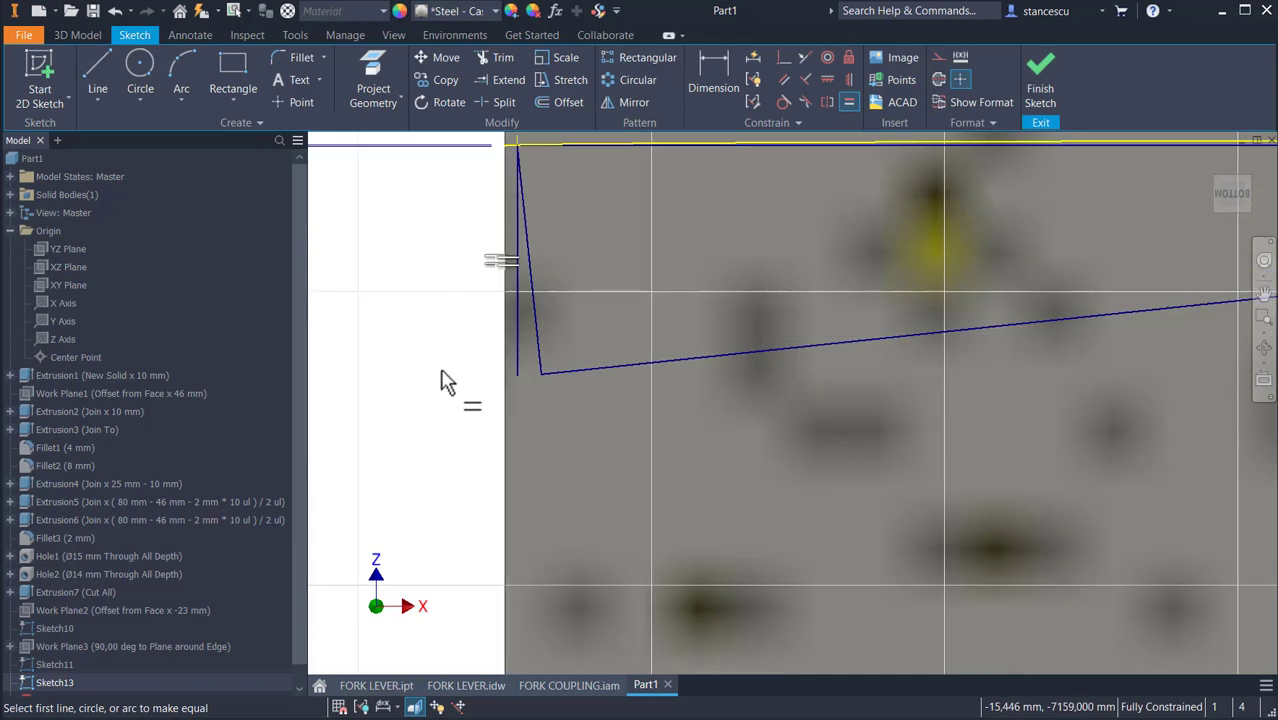
{"action": "scroll", "coordinate": [496, 428], "scroll_direction": "up", "scroll_amount": 2}
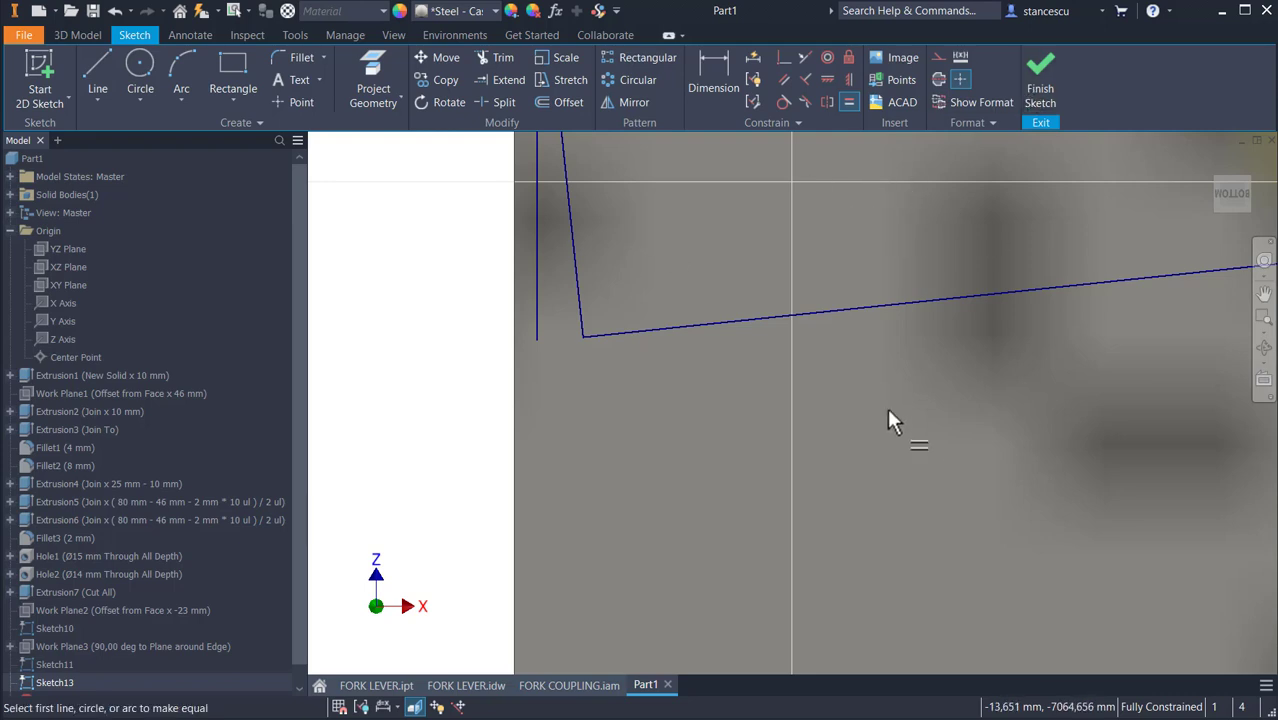
{"action": "scroll", "coordinate": [838, 482], "scroll_direction": "down", "scroll_amount": 2}
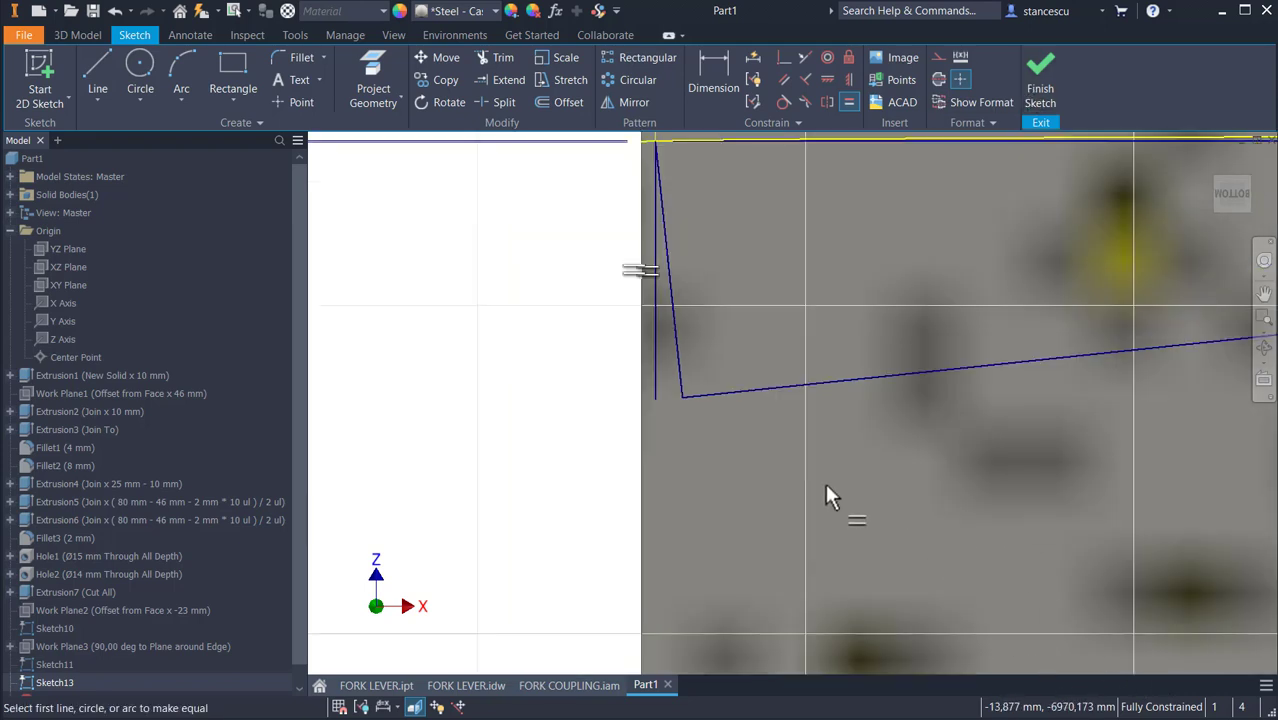
{"action": "middle_click_drag", "start_coordinate": [841, 477], "coordinate": [560, 566]}
{"action": "scroll", "coordinate": [610, 558], "scroll_direction": "down", "scroll_amount": 2}
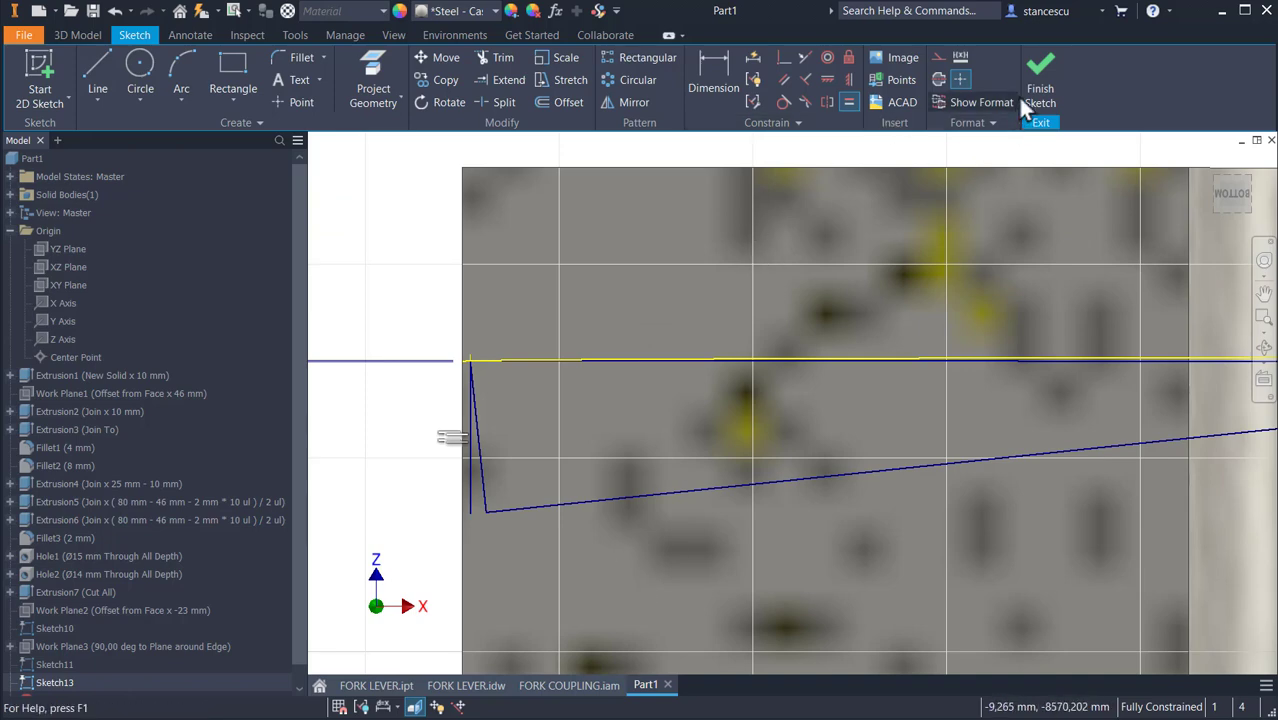
{"action": "left_click", "coordinate": [1040, 64]}
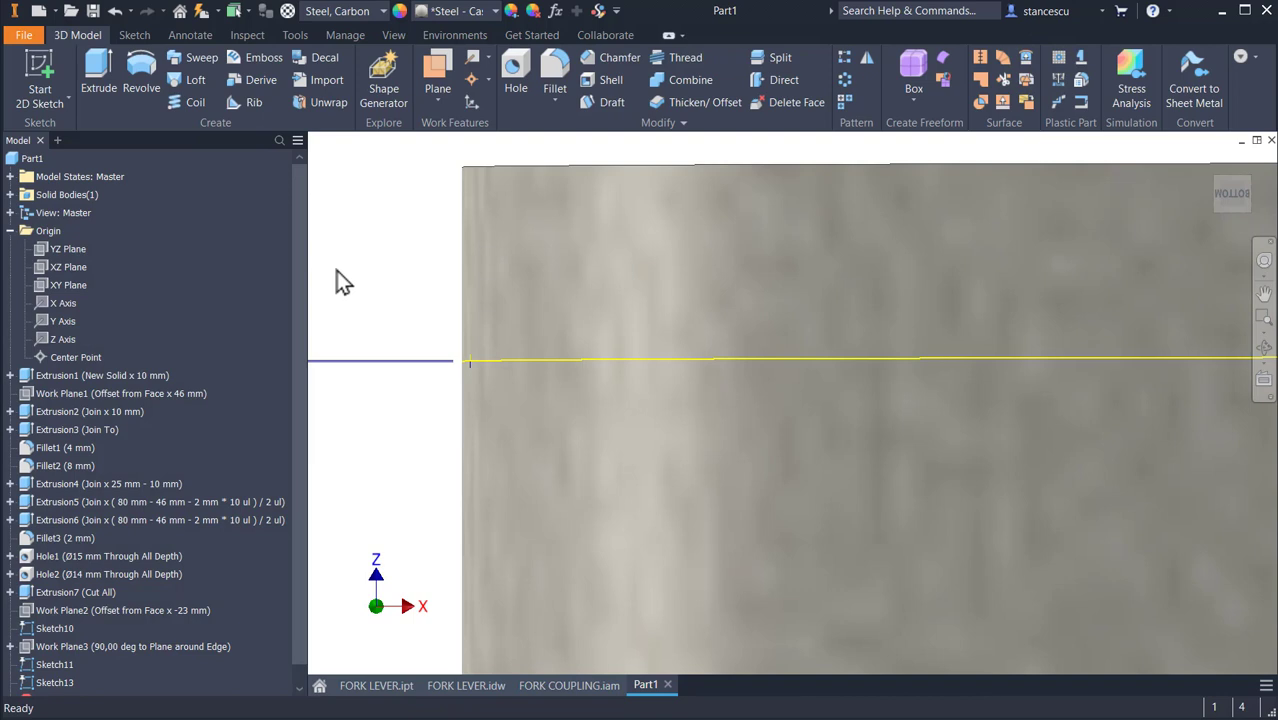
- Start another sketch on the XZ plane with the model sliced, framing the sloping line at the boss edge
{"action": "left_click", "coordinate": [388, 251]}
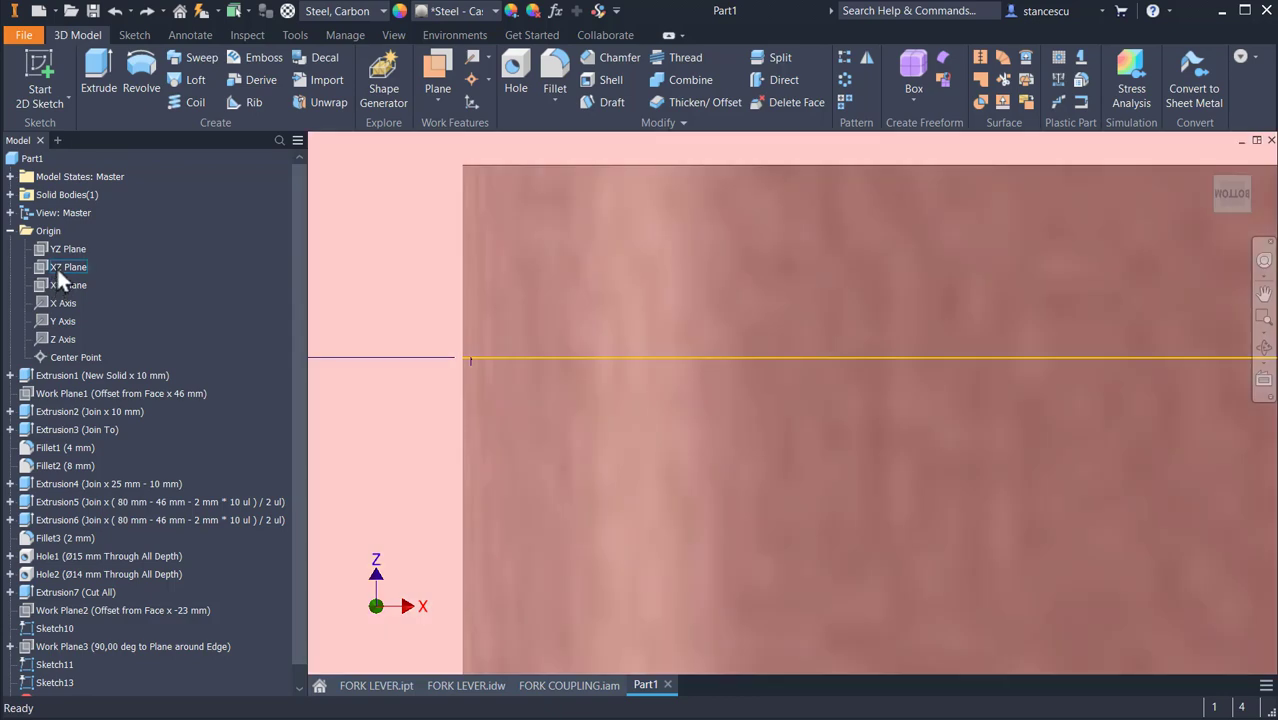
{"action": "left_click", "coordinate": [57, 267]}
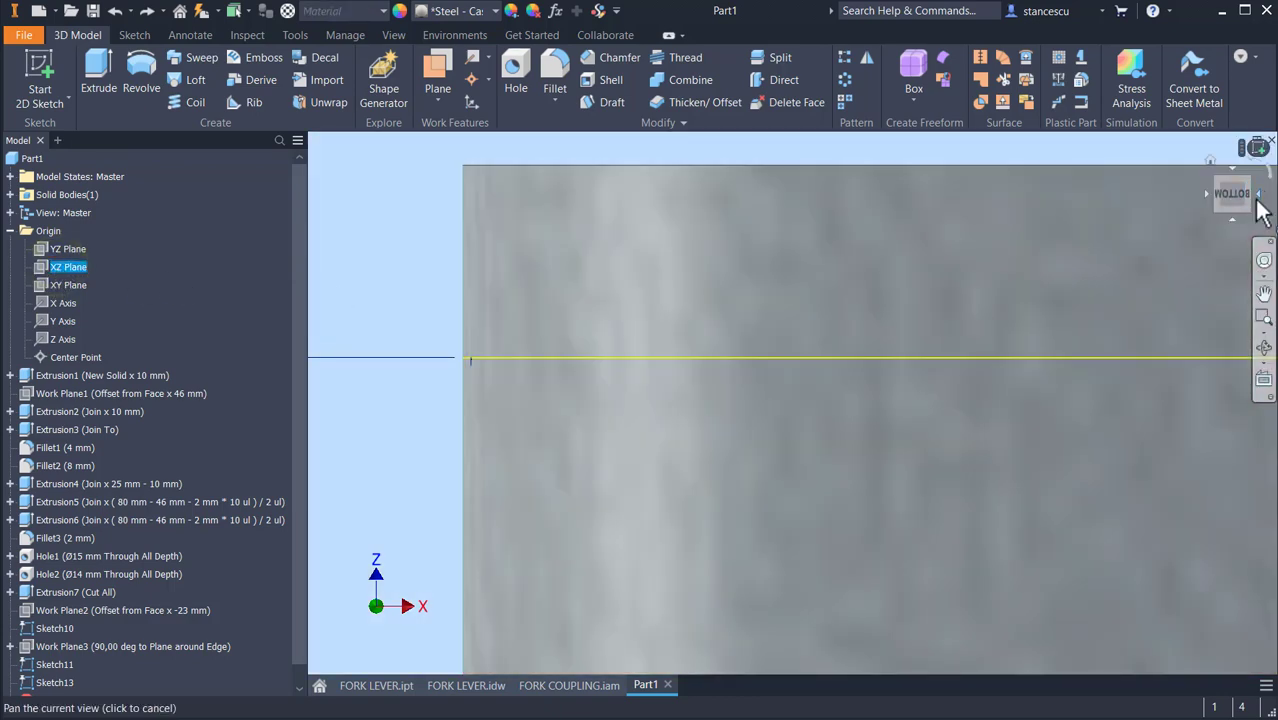
{"action": "left_click", "coordinate": [1253, 147]}
{"action": "key", "text": "s"}
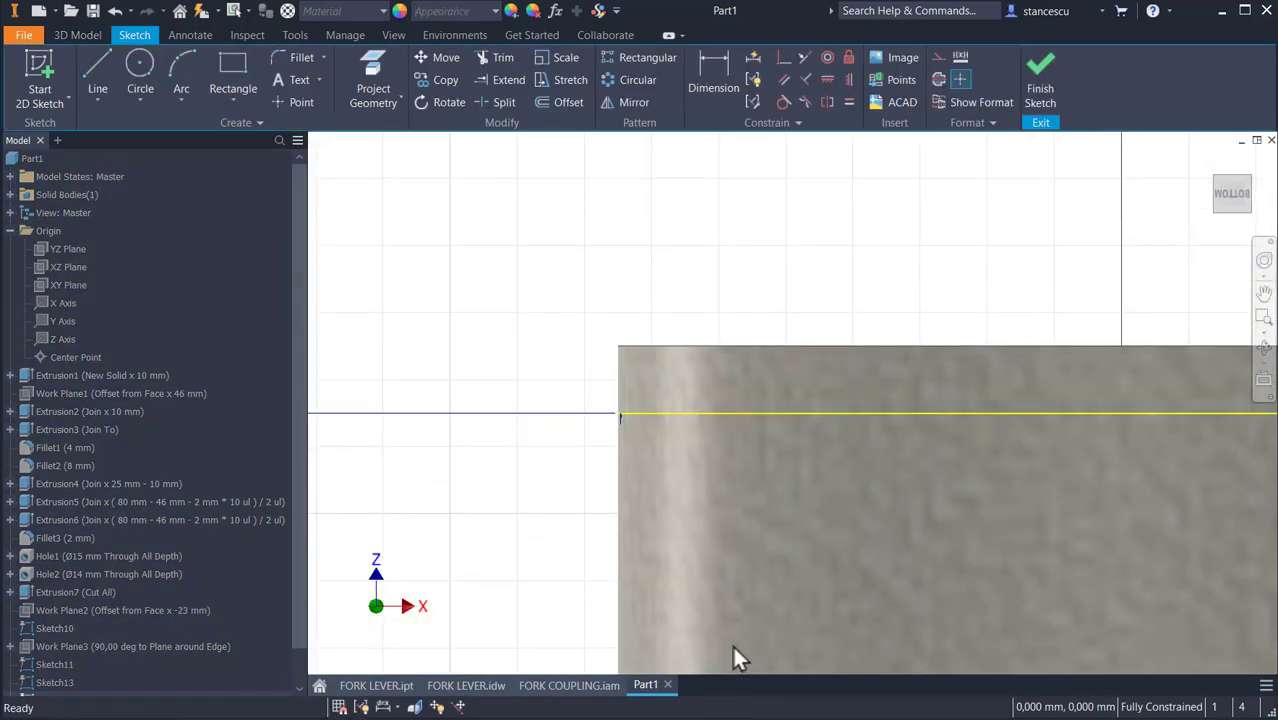
{"action": "key", "text": "F7"}
{"action": "middle_click_drag", "start_coordinate": [563, 385], "coordinate": [708, 342]}
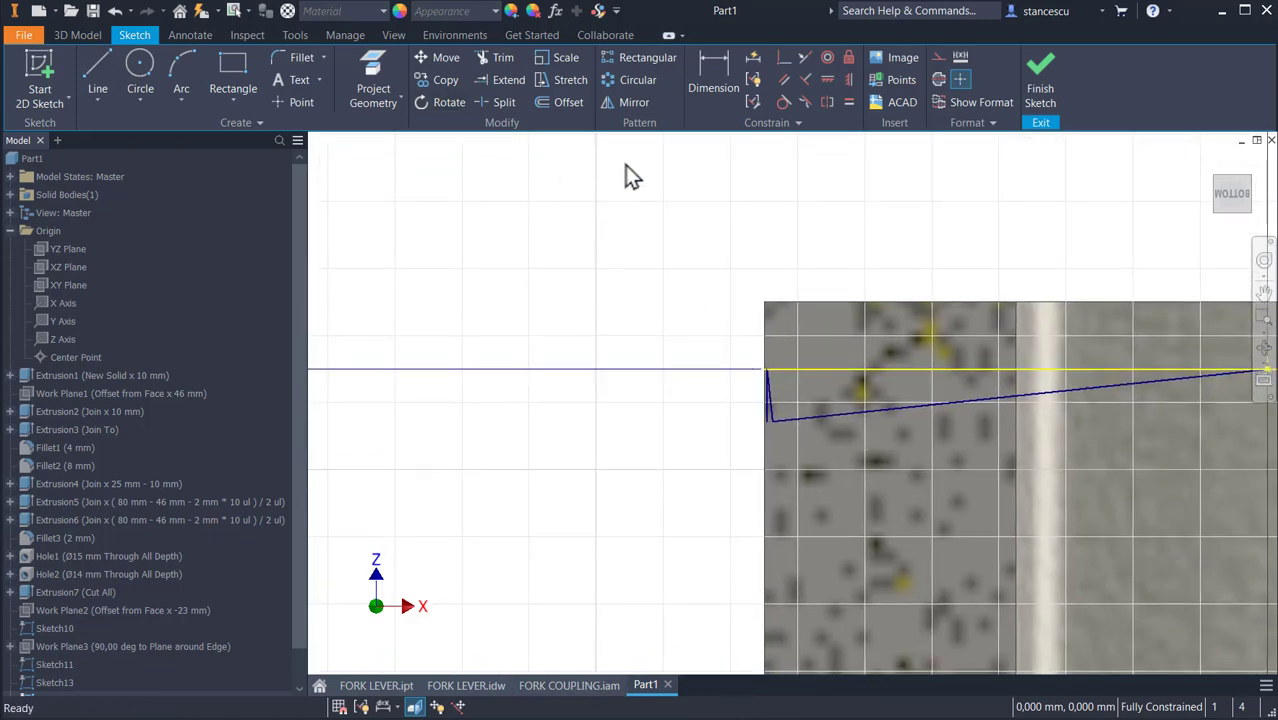
- Project the sloping line into the sketch and draw a line from its lower end outward beyond the boss edge
{"action": "left_click", "coordinate": [358, 60]}
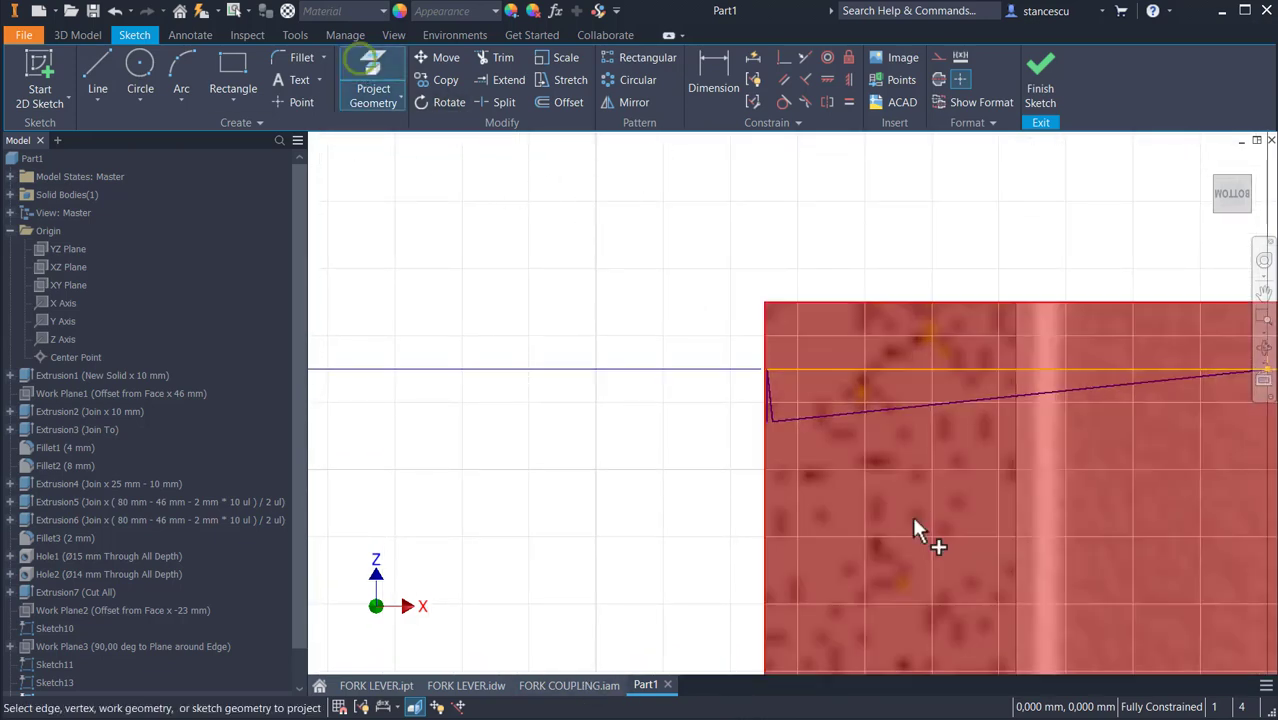
{"action": "left_click", "coordinate": [930, 405]}
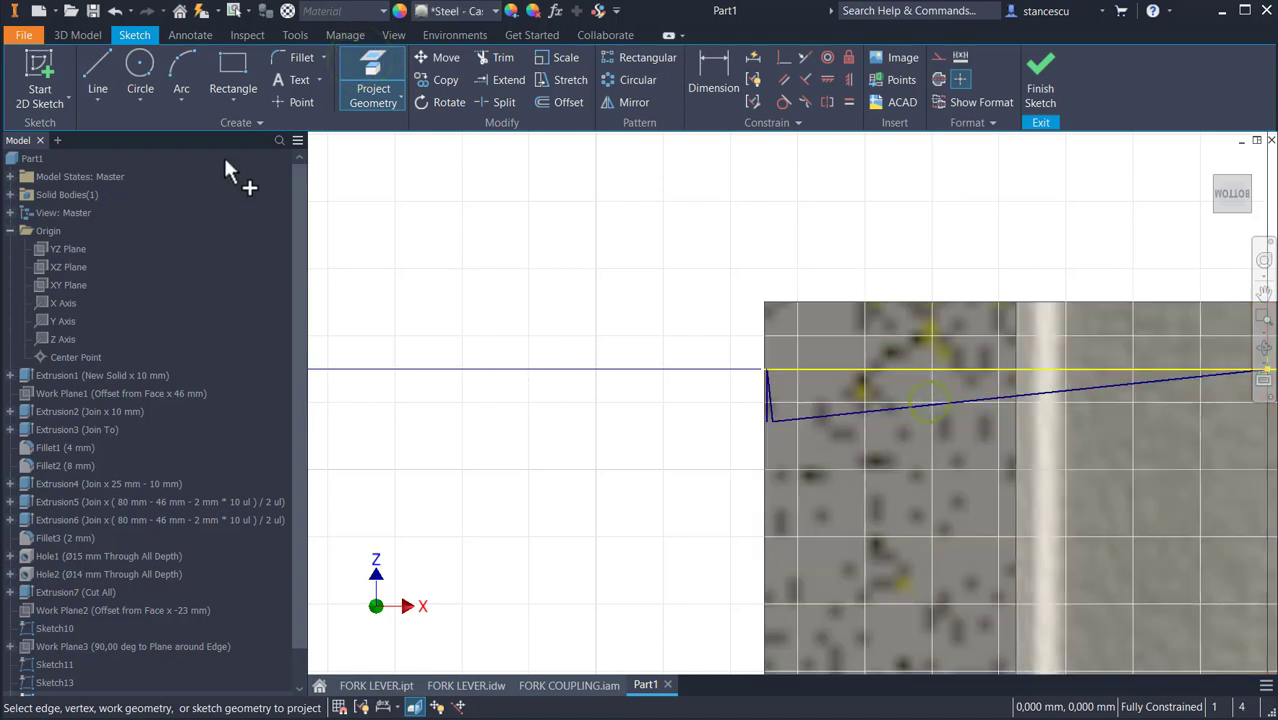
{"action": "left_click", "coordinate": [95, 72]}
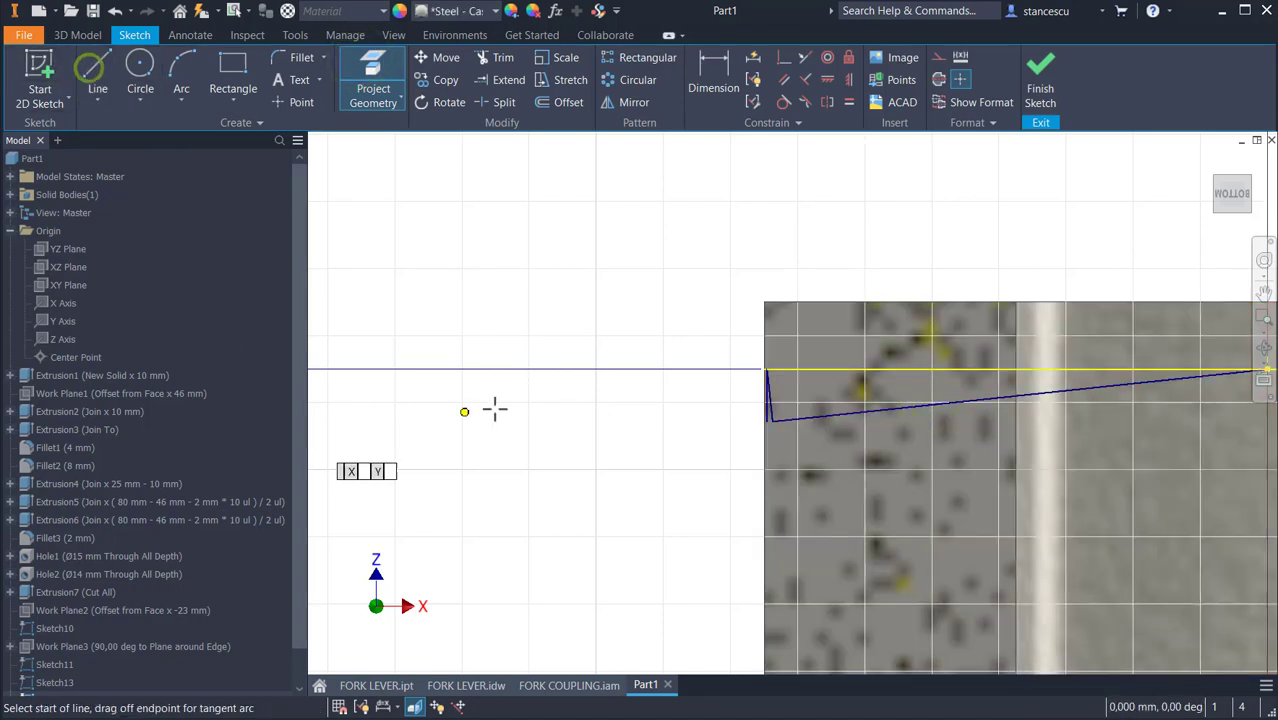
{"action": "scroll", "coordinate": [520, 405], "scroll_direction": "down", "scroll_amount": 2}
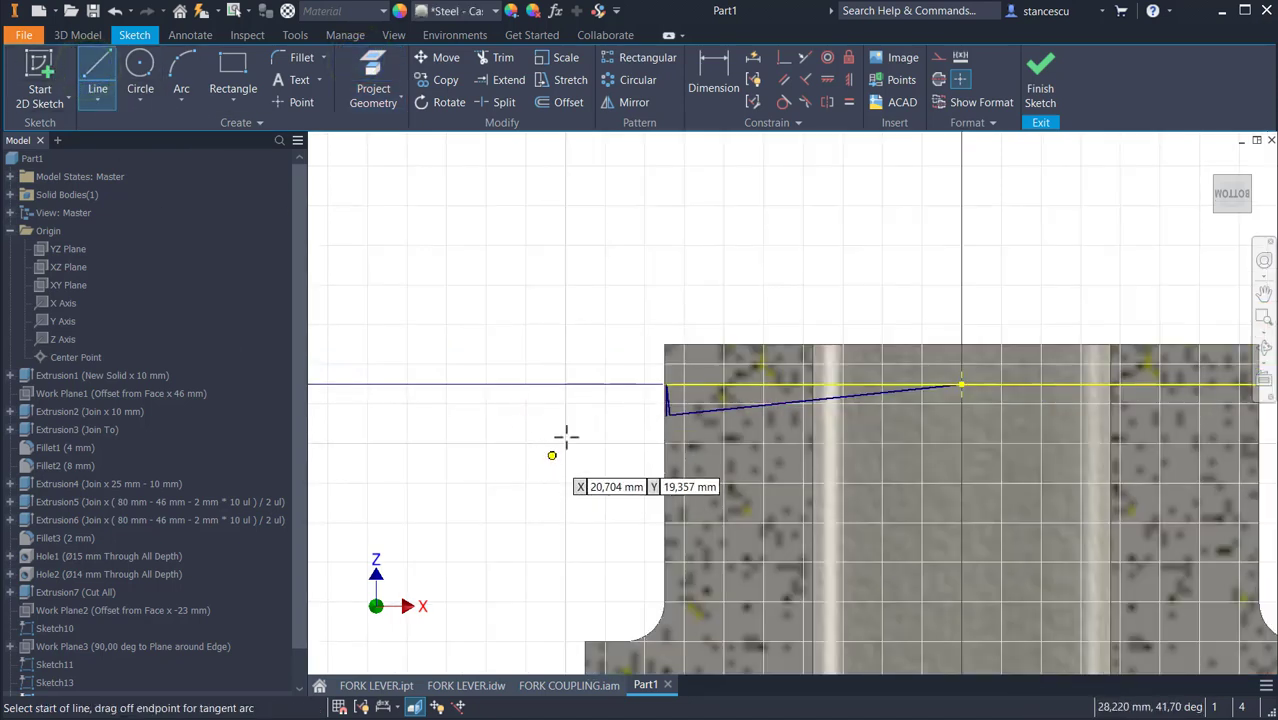
{"action": "left_click", "coordinate": [666, 414]}
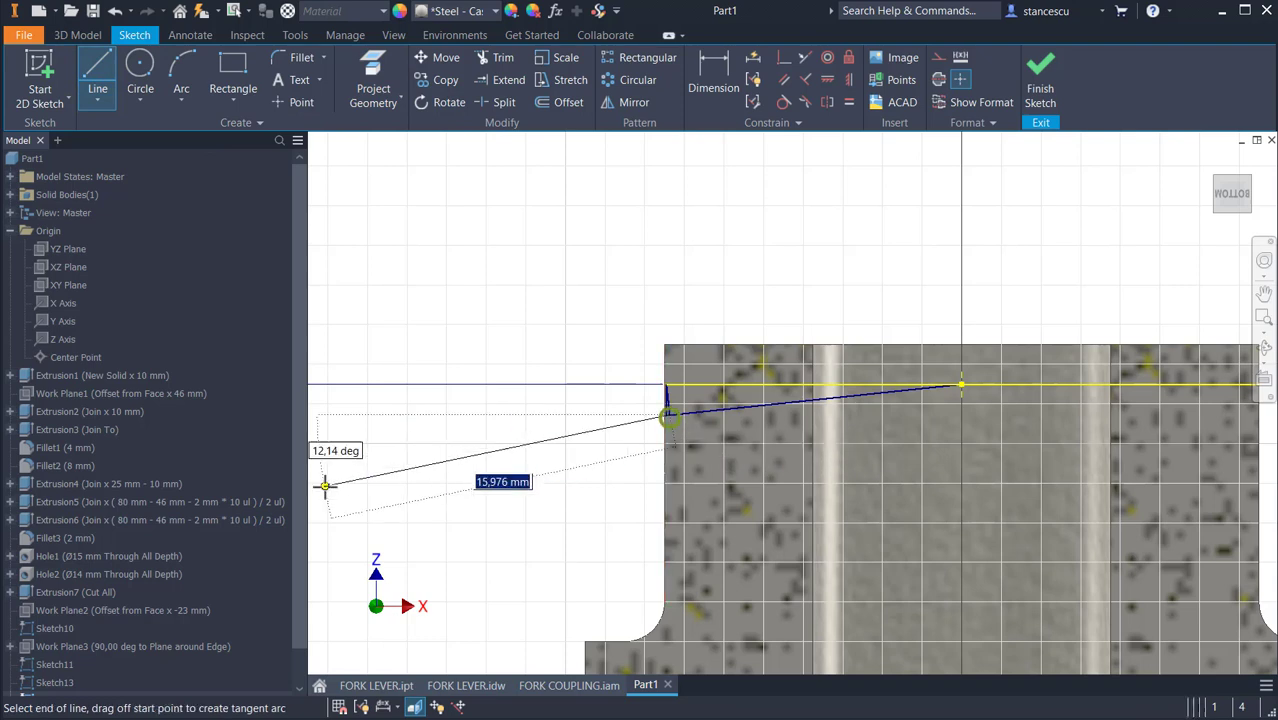
{"action": "left_click", "coordinate": [462, 444]}
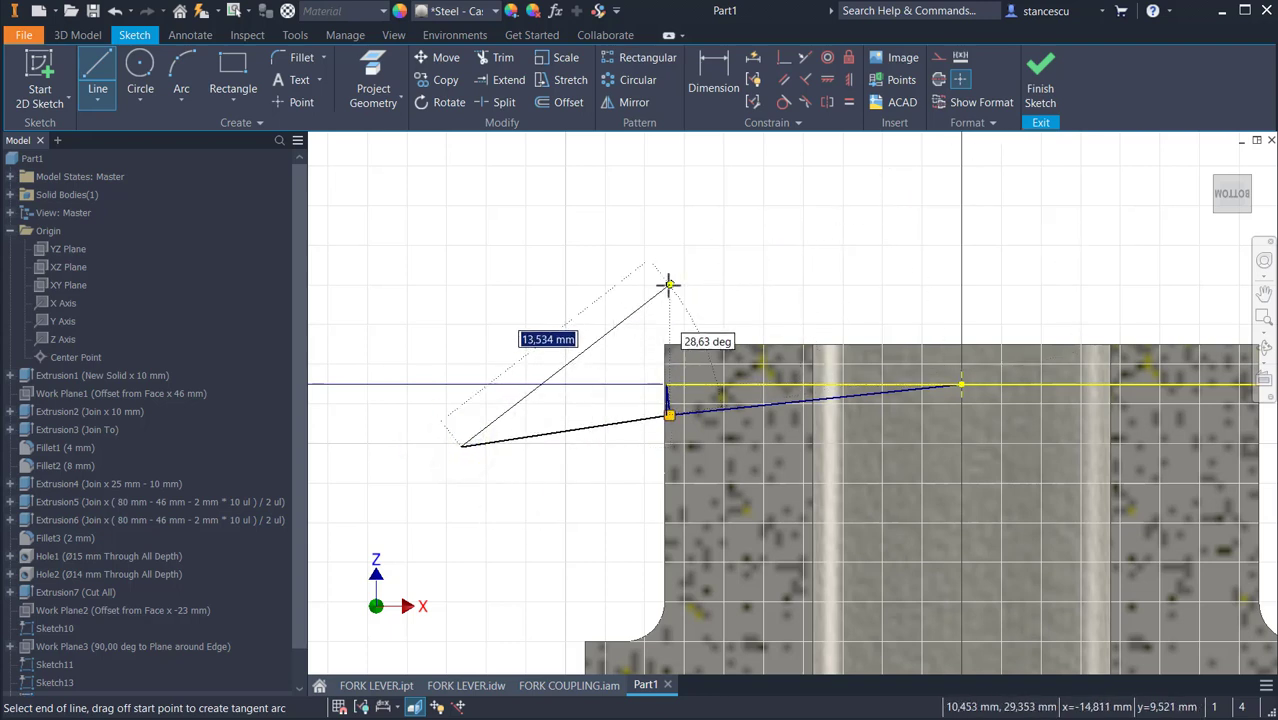
{"action": "key", "text": "Escape"}
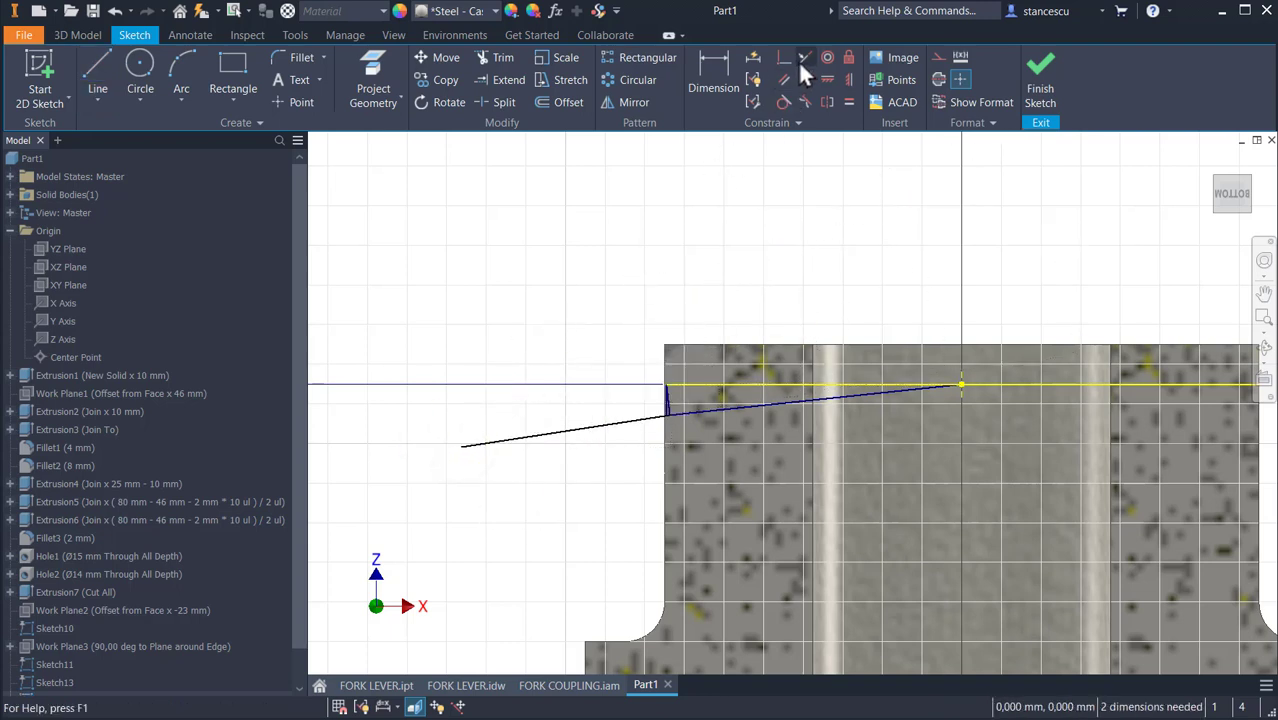
- Make the new outward line collinear with the projected sloping line and finish the sketch
{"action": "left_click", "coordinate": [804, 59]}
{"action": "left_click", "coordinate": [620, 435]}
{"action": "left_click", "coordinate": [753, 406]}
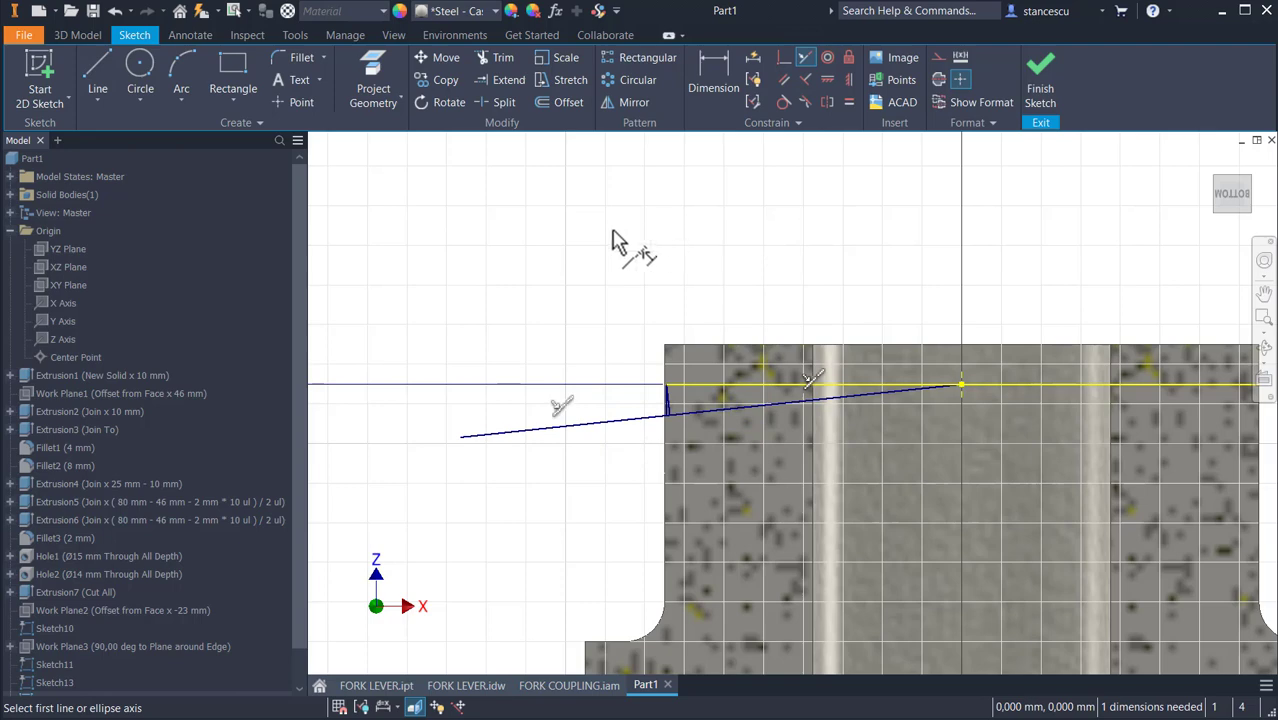
{"action": "scroll", "coordinate": [620, 245], "scroll_direction": "down", "scroll_amount": 3}
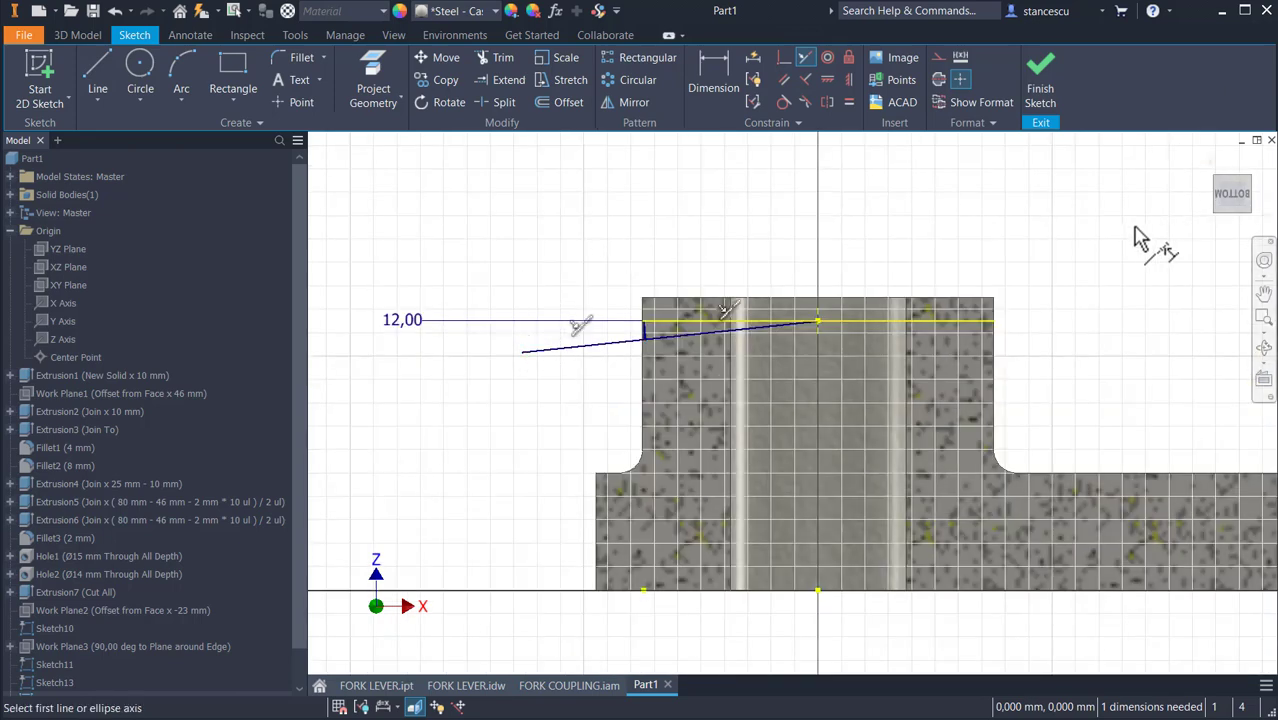
{"action": "key", "text": "Escape"}
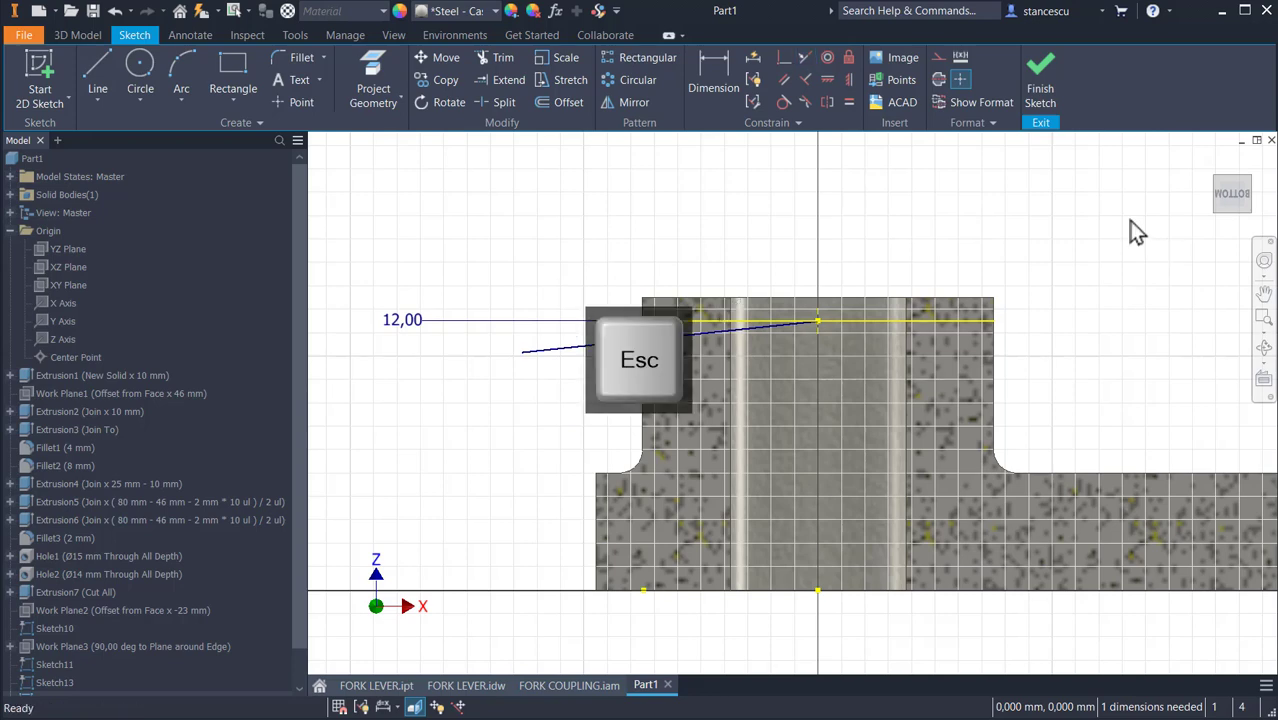
{"action": "left_click", "coordinate": [1040, 78]}
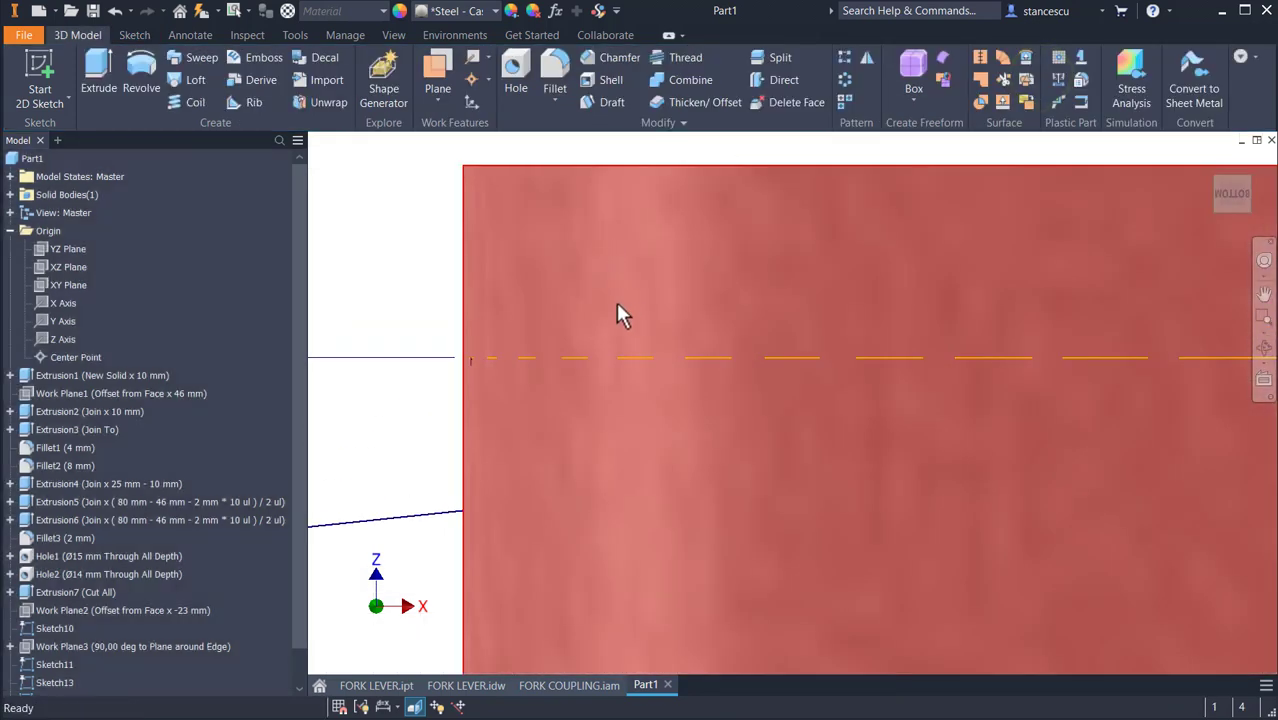
- Create a work plane perpendicular to the new outward line, passing through its outer end point
{"action": "key", "text": "Num_Lock"}
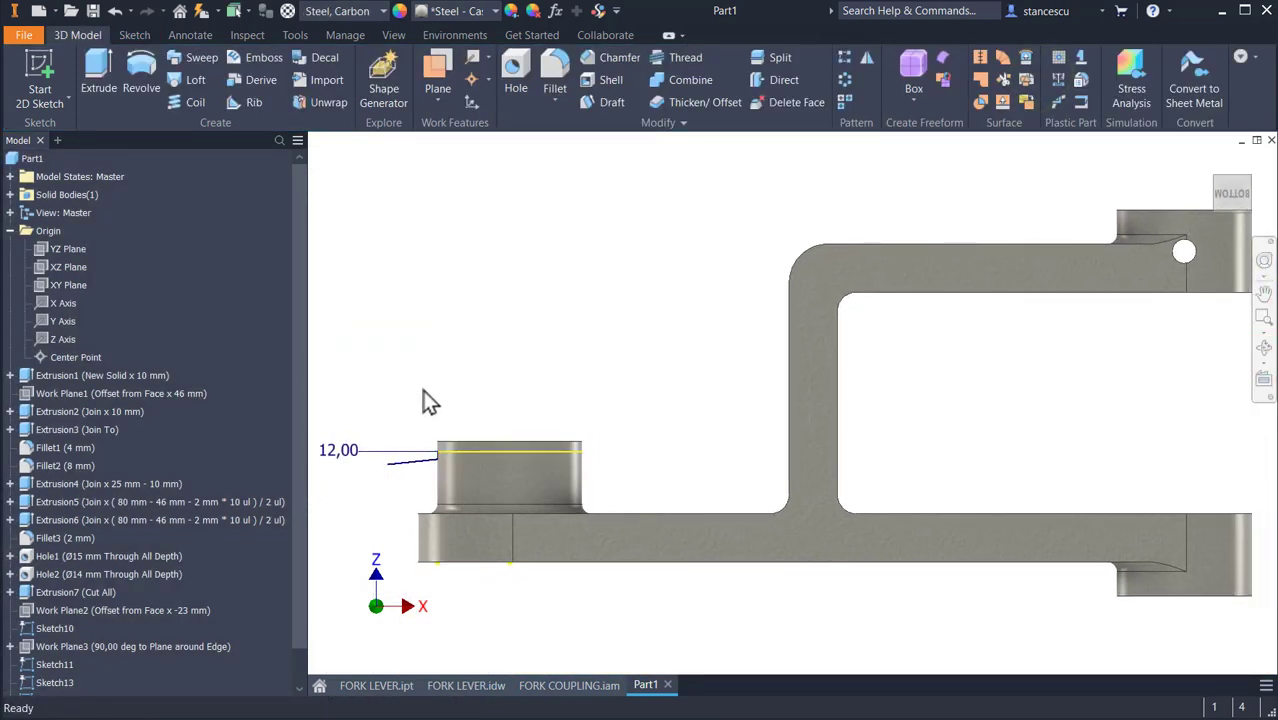
{"action": "key", "text": "F6"}
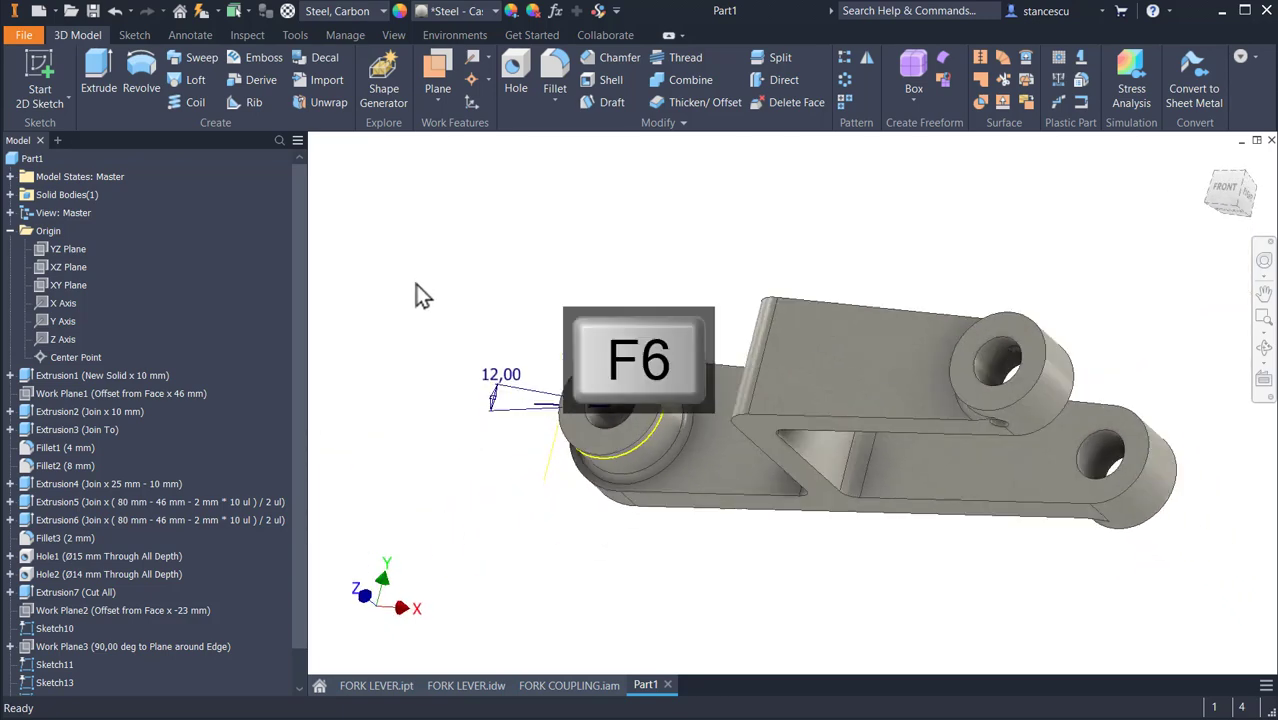
{"action": "middle_click_drag", "start_coordinate": [430, 329], "coordinate": [585, 371], "text": "shift"}
{"action": "scroll", "coordinate": [610, 310], "scroll_direction": "down", "scroll_amount": 5}
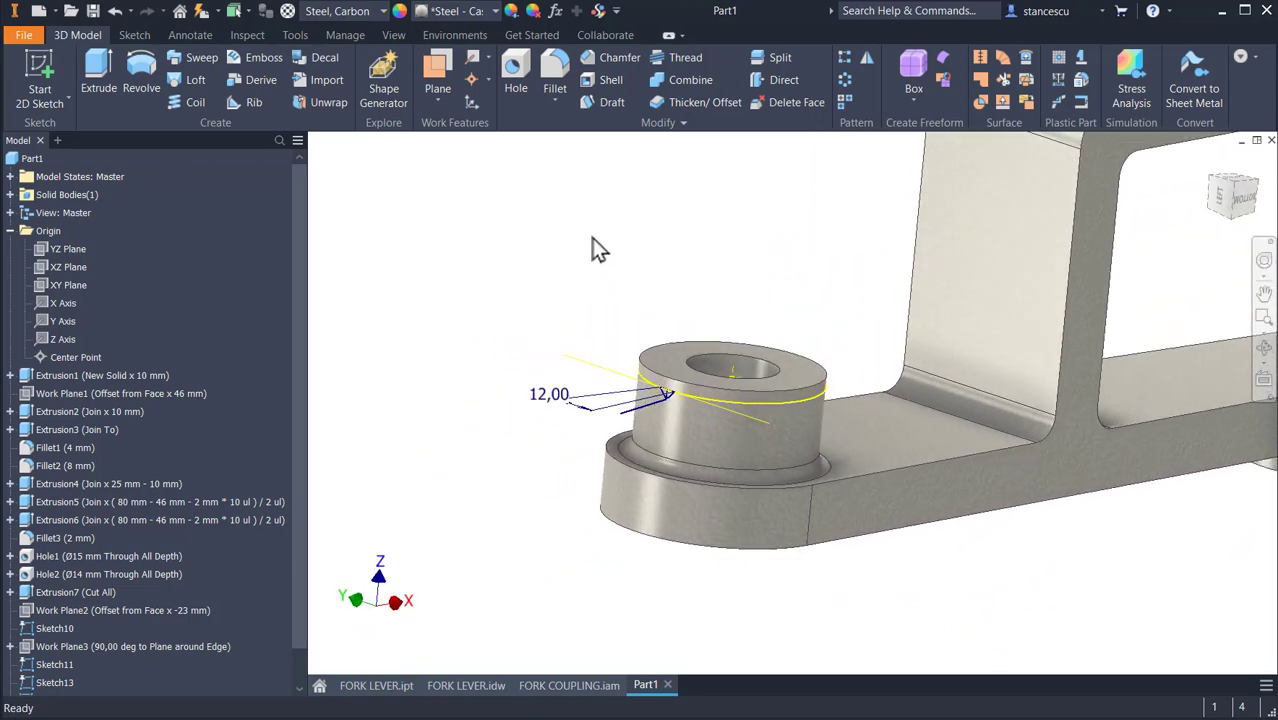
{"action": "left_click", "coordinate": [434, 70]}
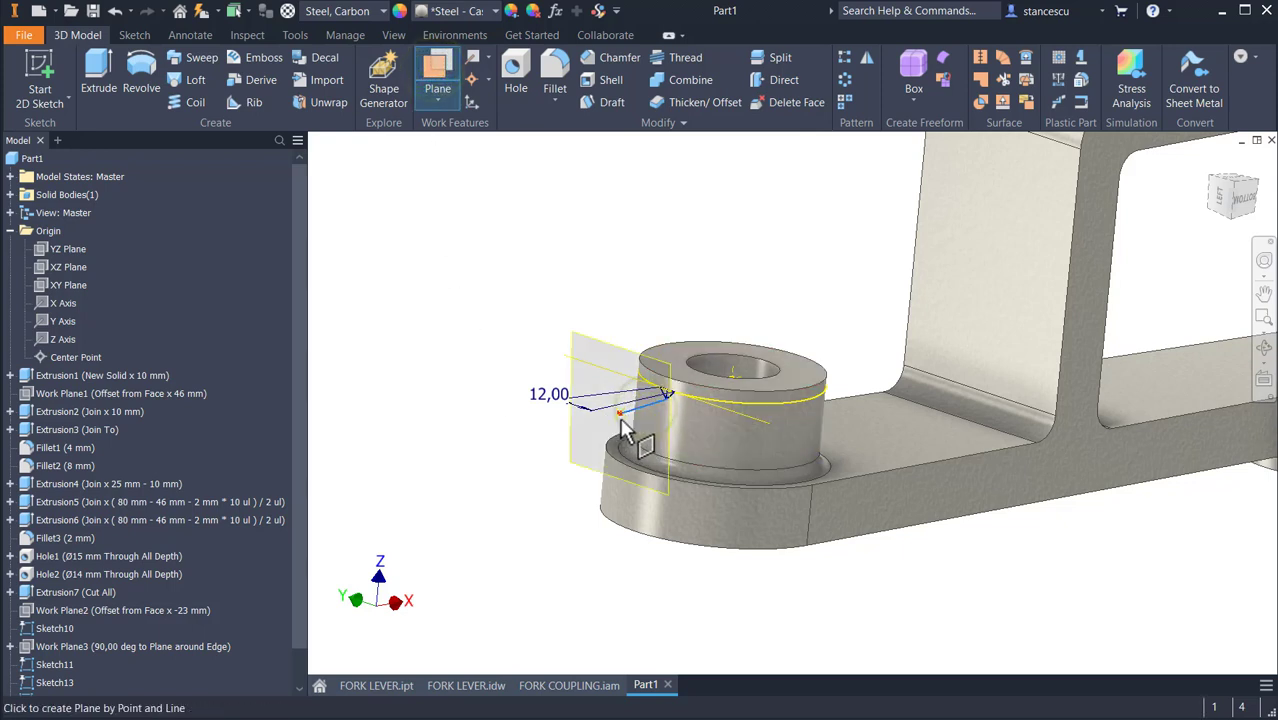
{"action": "left_click", "coordinate": [626, 420]}
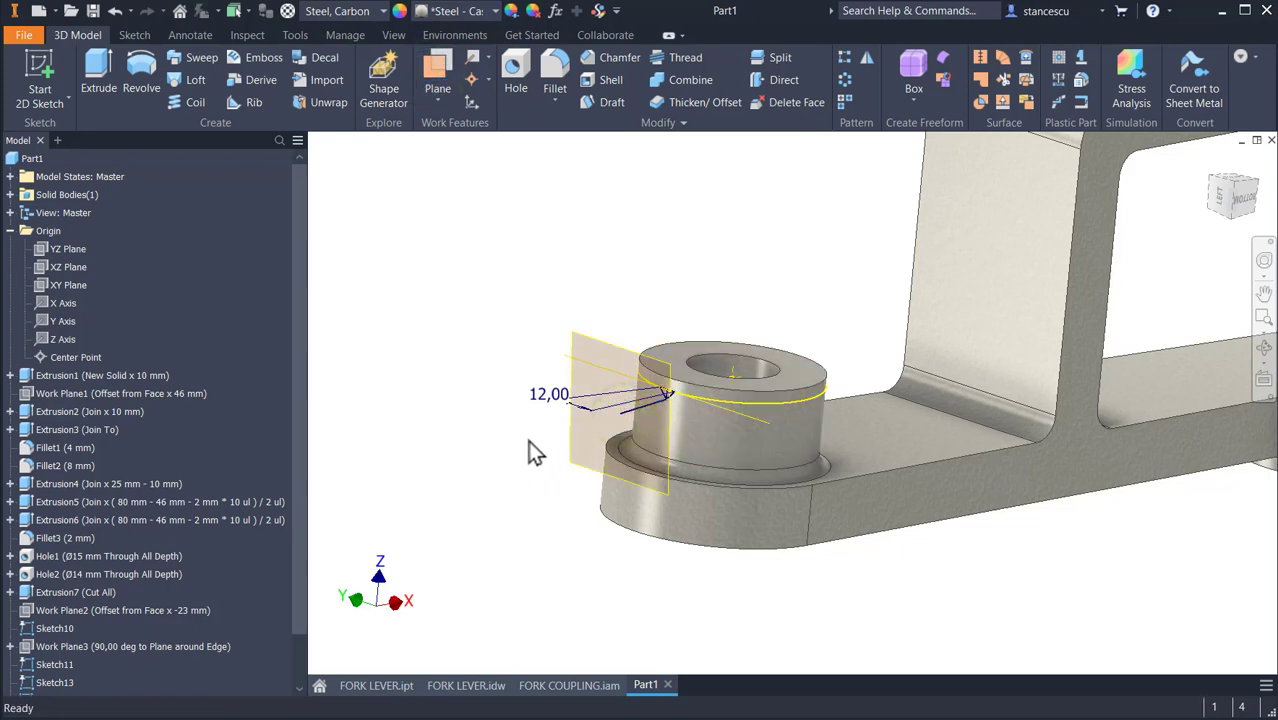
{"action": "key", "text": "F5"}
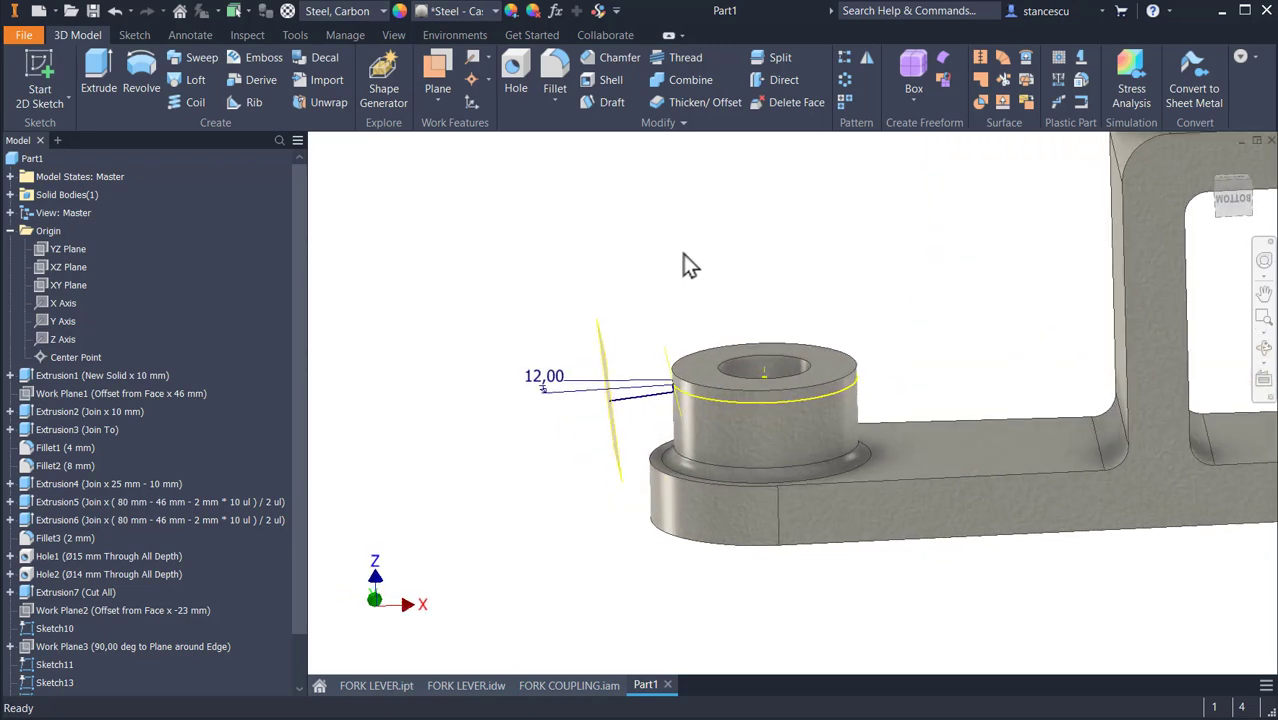
{"action": "key", "text": "F5"}
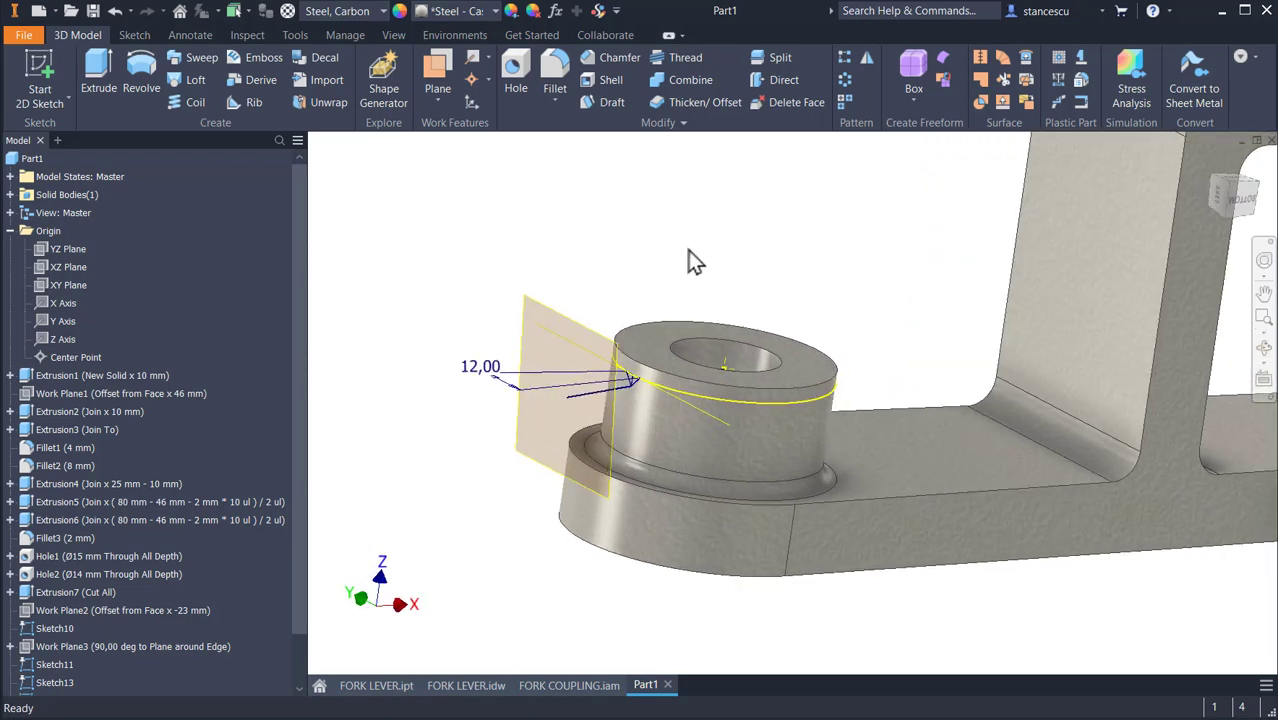
- Start a sketch on the new work plane and project the short line across the 12-degree tooth opening at the boss edge
{"action": "left_click", "coordinate": [558, 304]}
{"action": "left_click", "coordinate": [553, 305]}
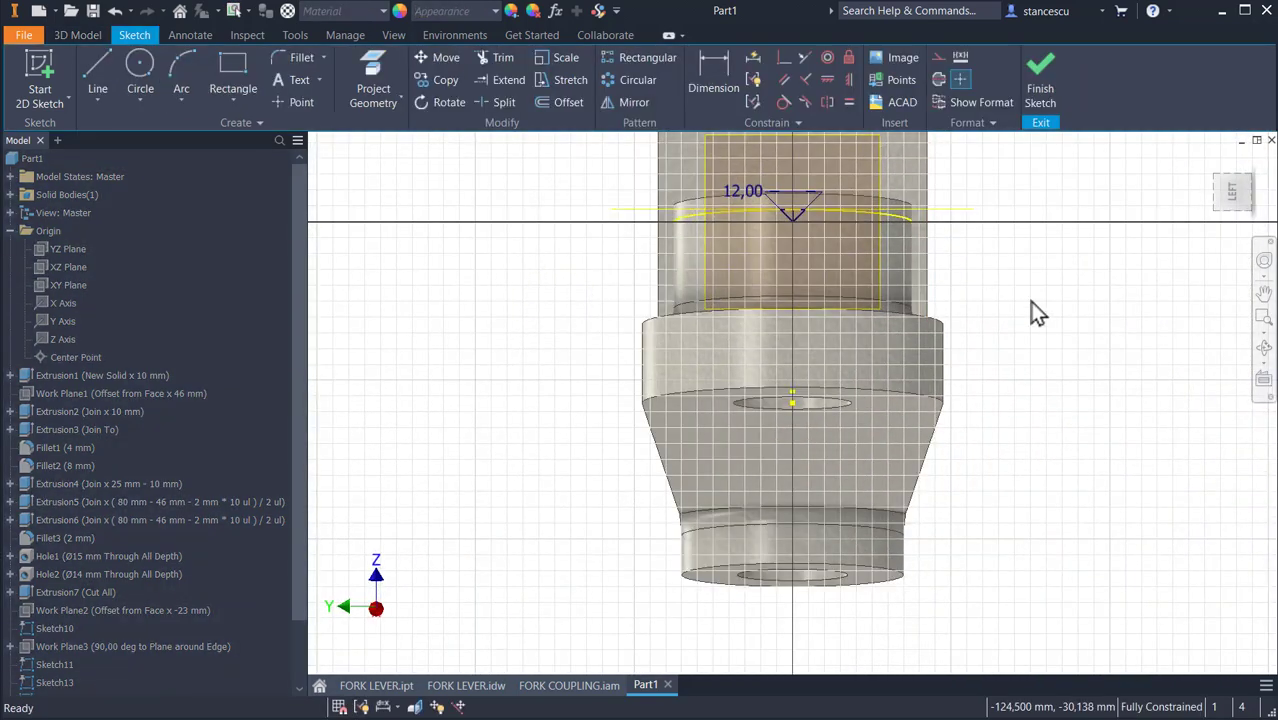
{"action": "key", "text": "F5"}
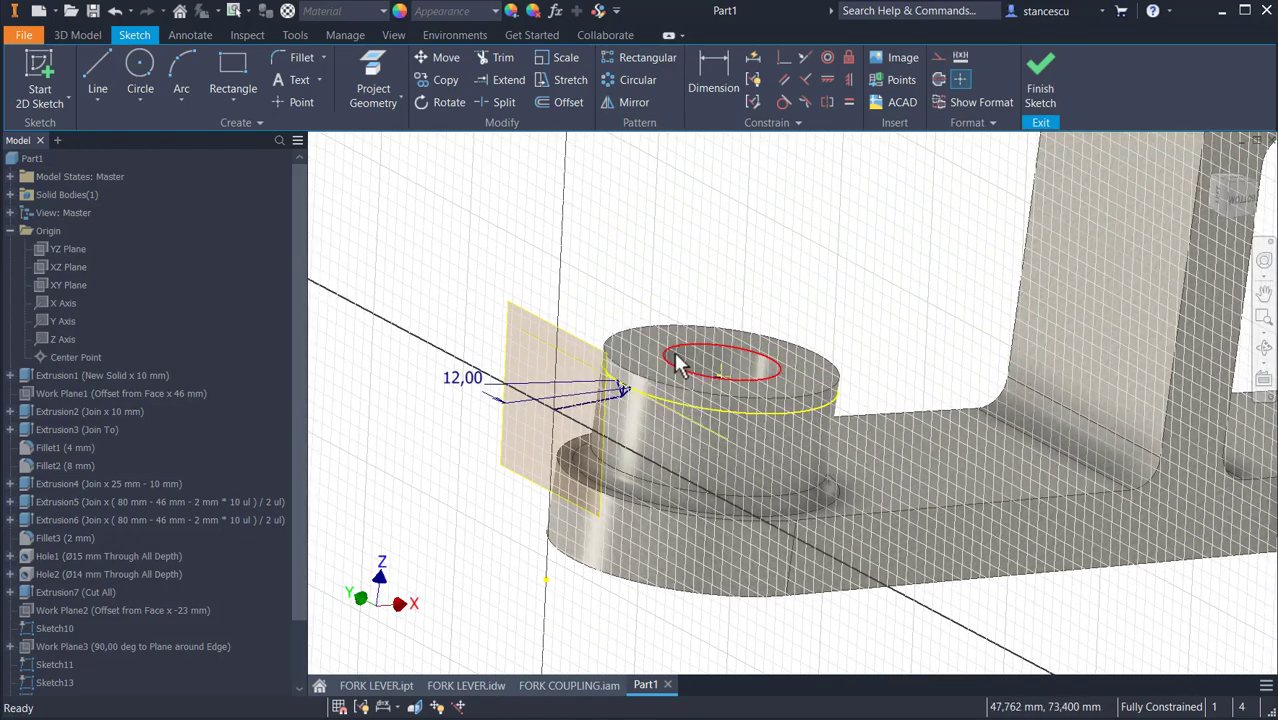
{"action": "scroll", "coordinate": [663, 263], "scroll_direction": "down", "scroll_amount": 4}
{"action": "middle_click_drag", "start_coordinate": [636, 303], "coordinate": [798, 133]}
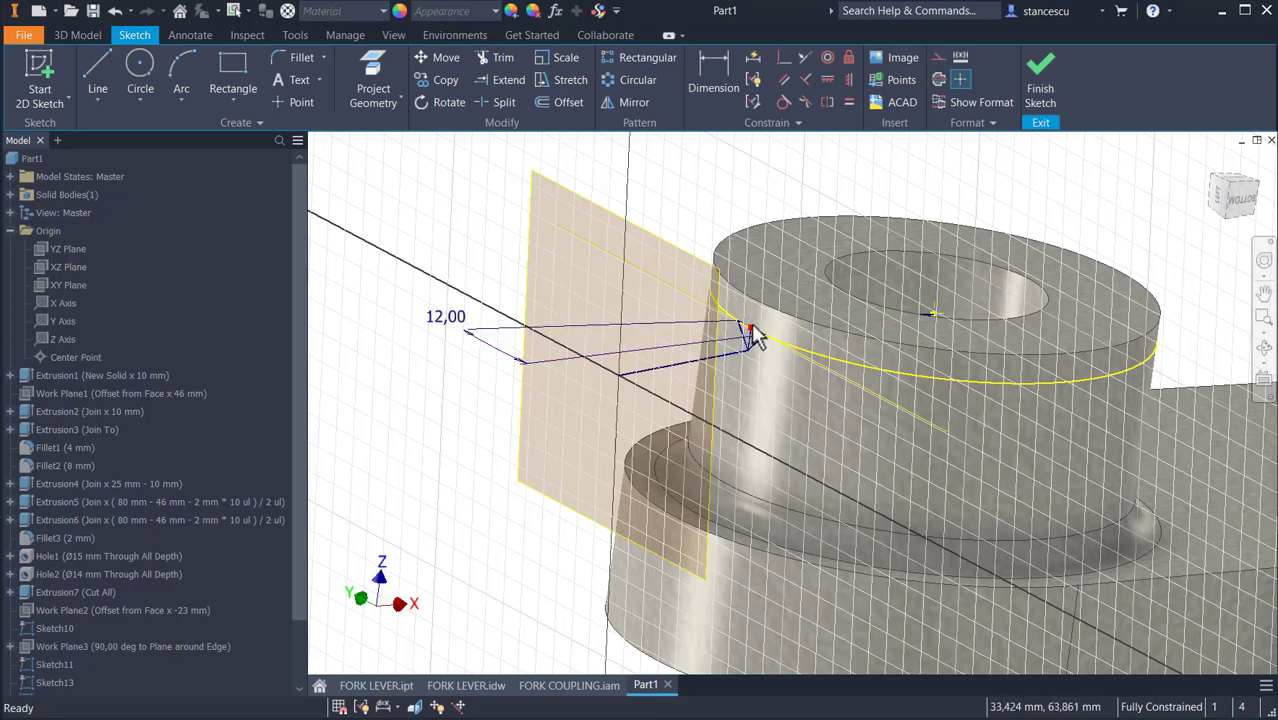
{"action": "scroll", "coordinate": [758, 342], "scroll_direction": "up", "scroll_amount": 3}
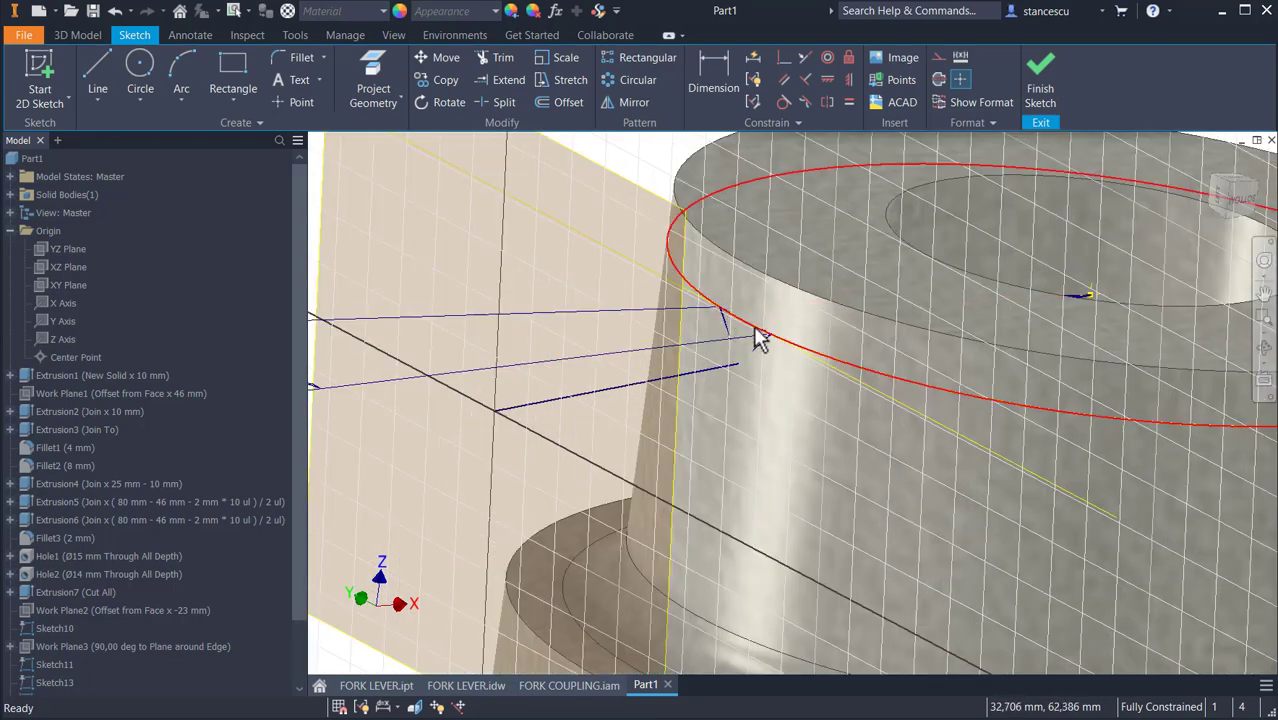
{"action": "left_click", "coordinate": [378, 66]}
{"action": "left_click", "coordinate": [762, 336]}
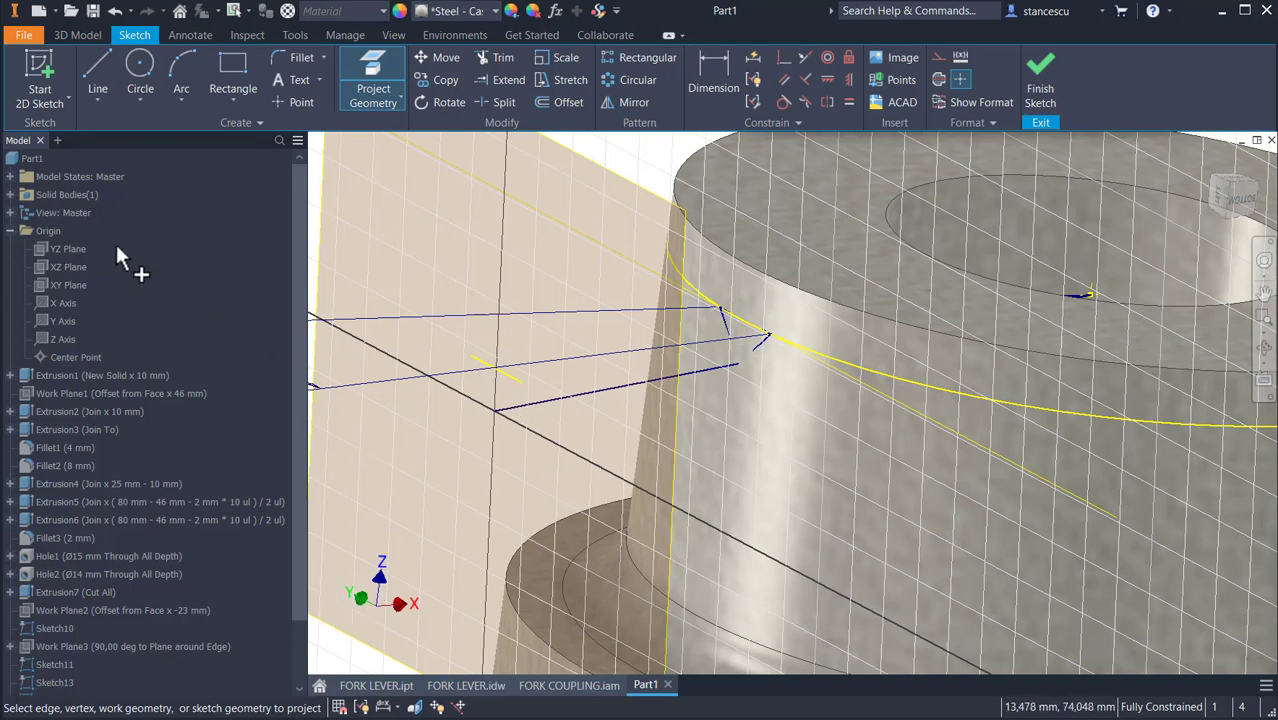
- Project the outer end point of the sloping line into the sketch
{"action": "left_click", "coordinate": [94, 69]}
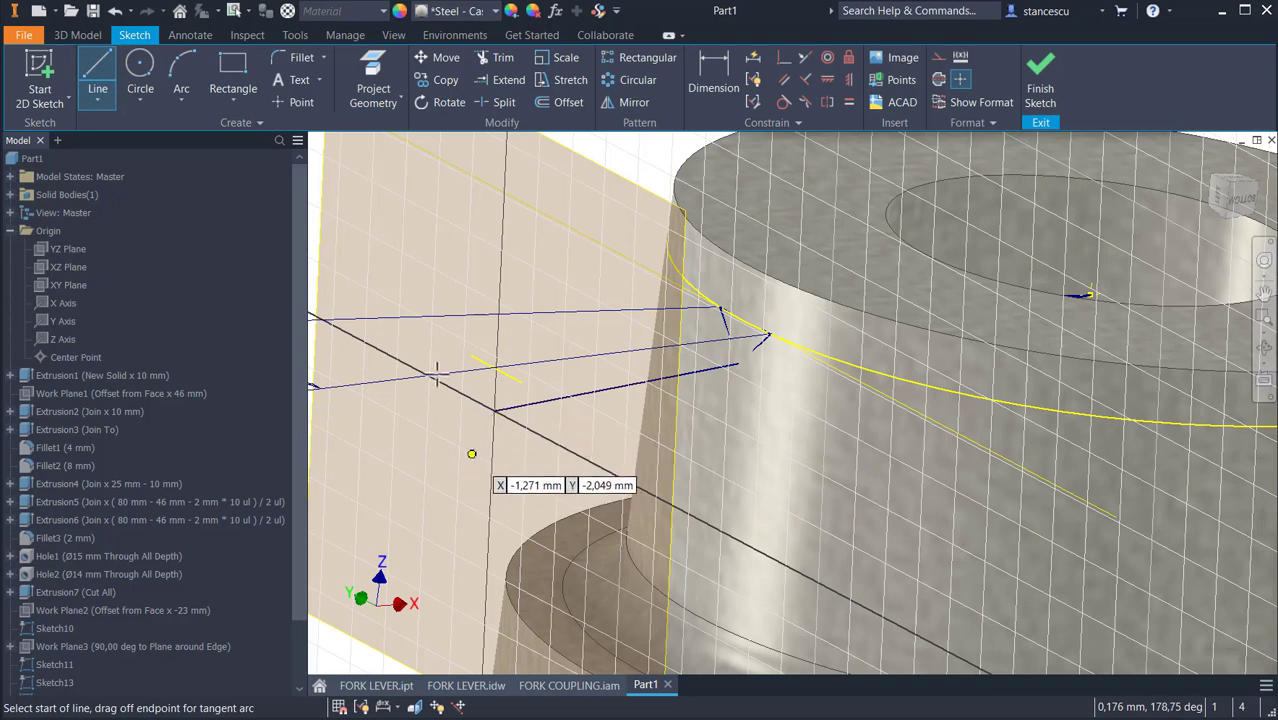
{"action": "left_click", "coordinate": [372, 74]}
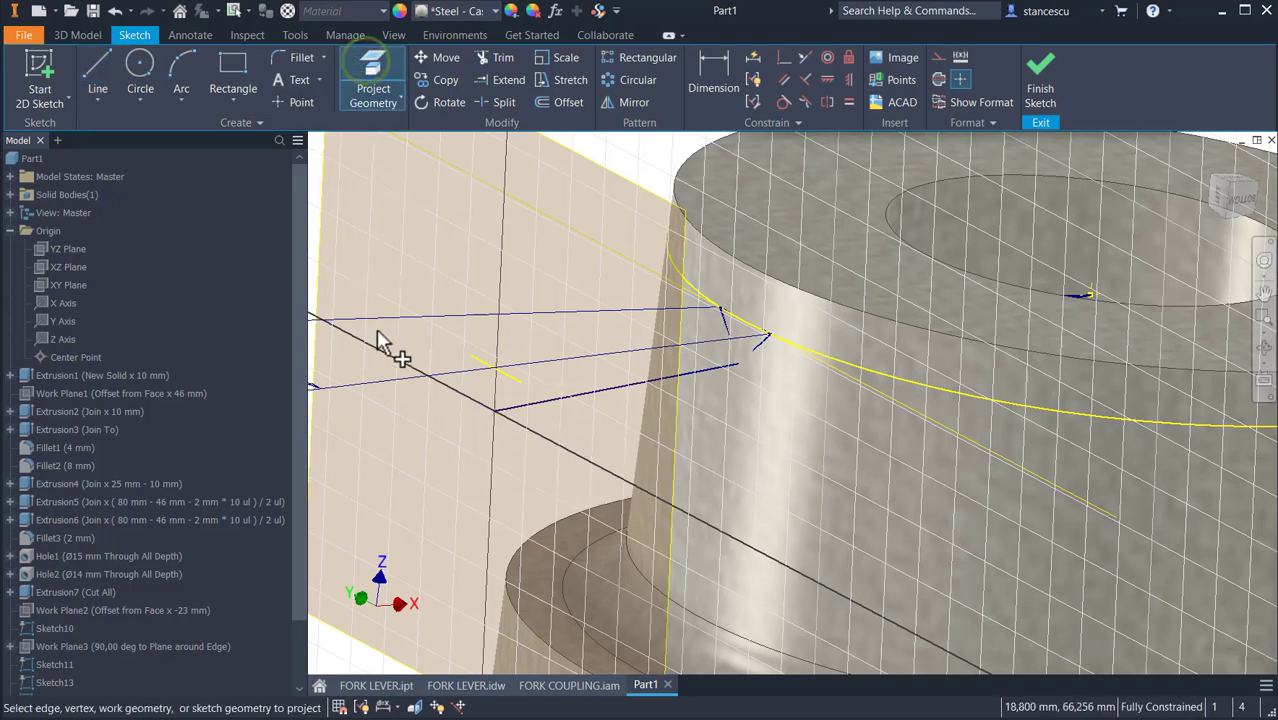
{"action": "left_click", "coordinate": [494, 412]}
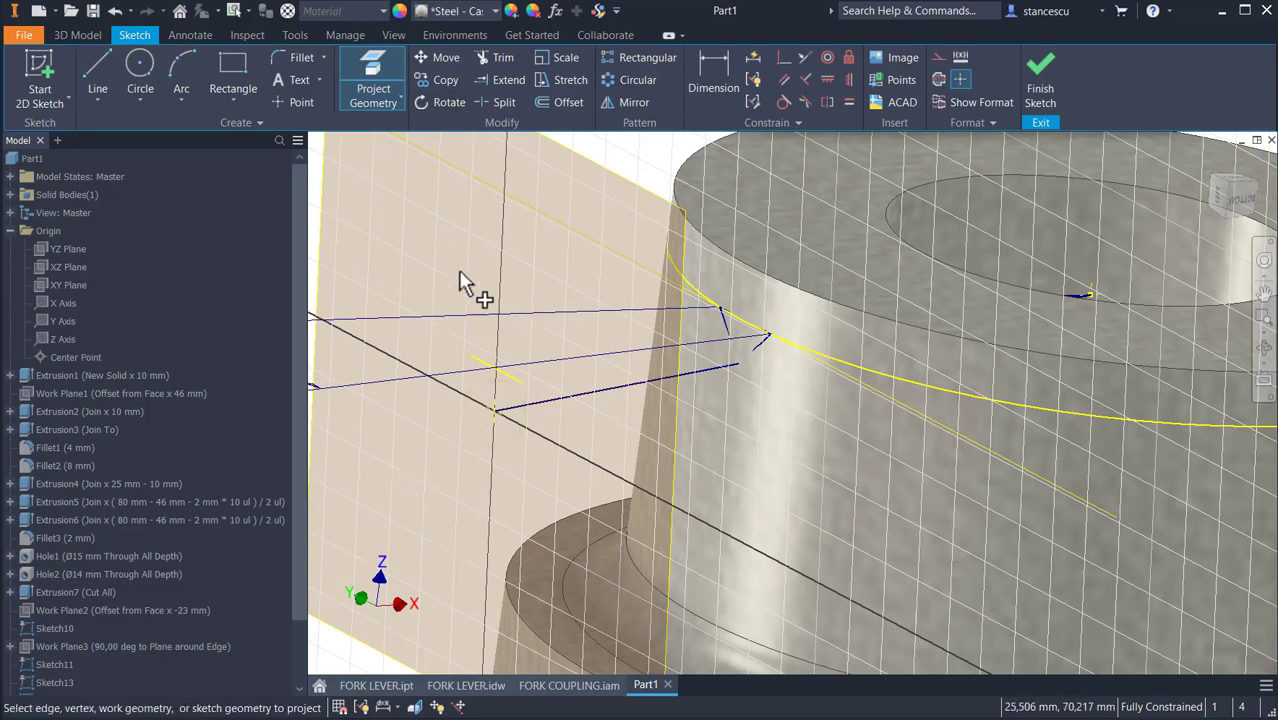
- Draw two separate lines rising in a V from the projected point, about 7 mm and 5 mm long
{"action": "left_click", "coordinate": [106, 62]}
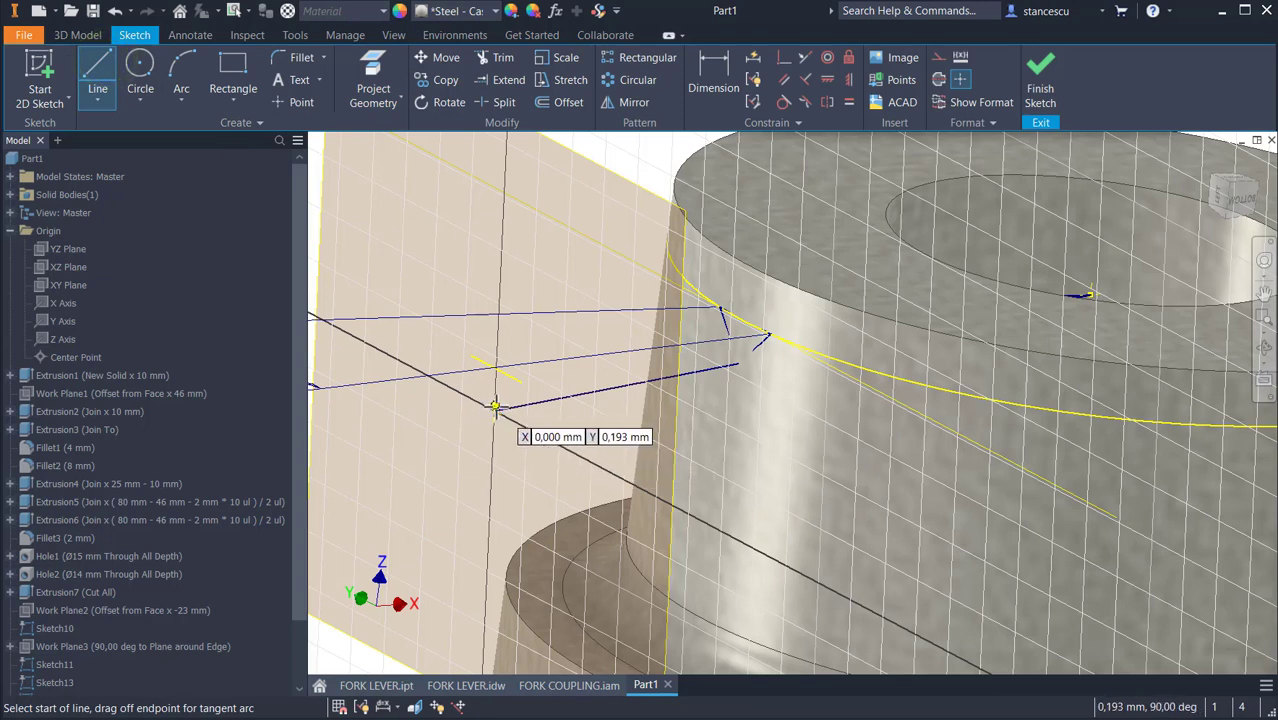
{"action": "left_click", "coordinate": [494, 406]}
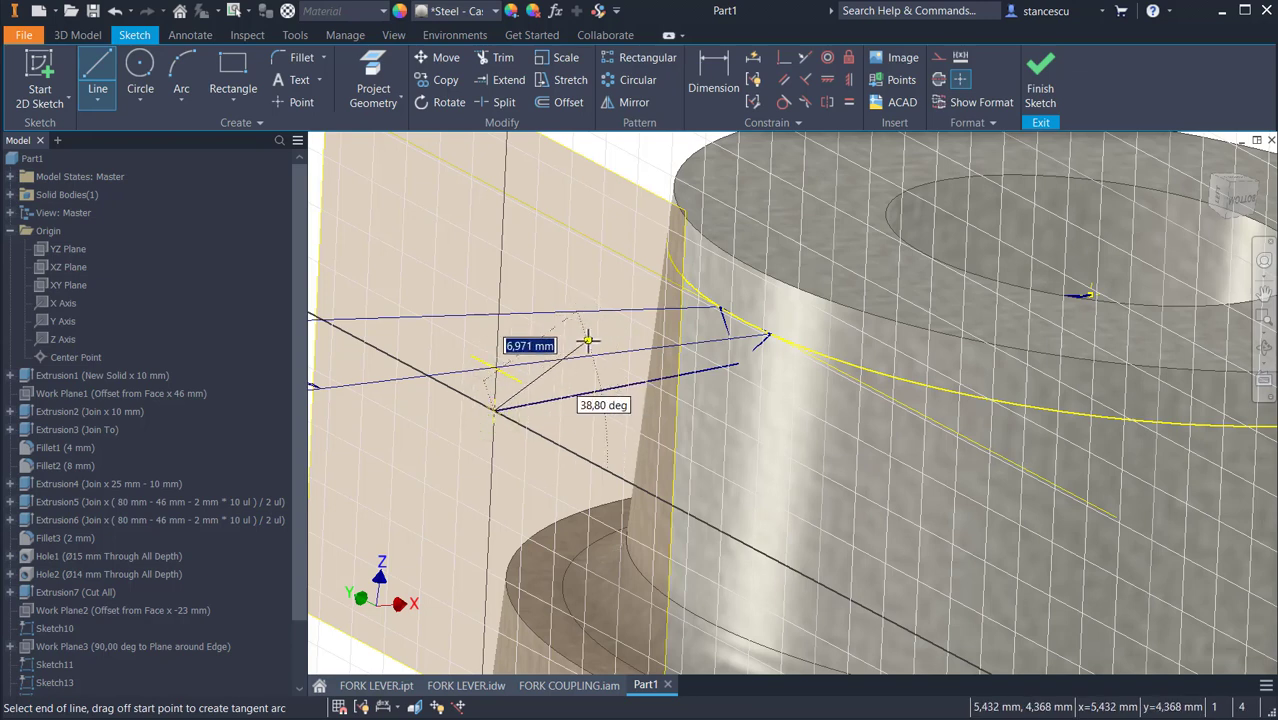
{"action": "right_click", "coordinate": [586, 381]}
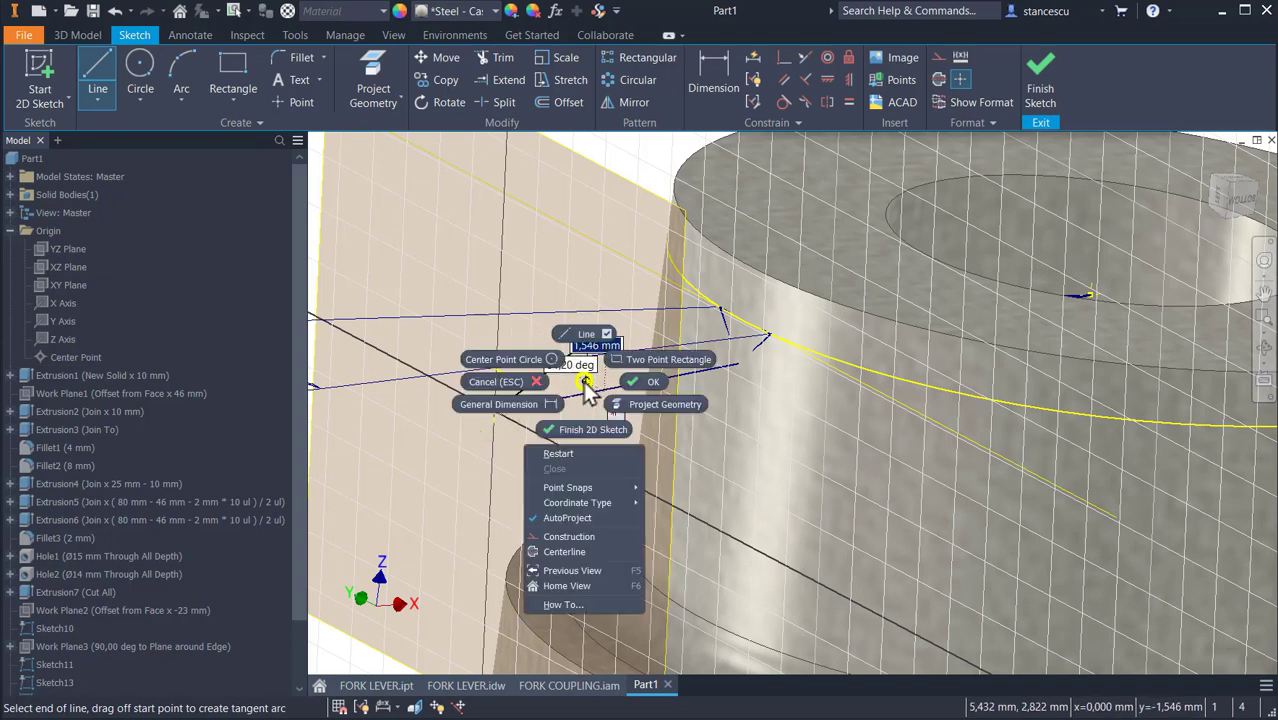
{"action": "left_click", "coordinate": [552, 452]}
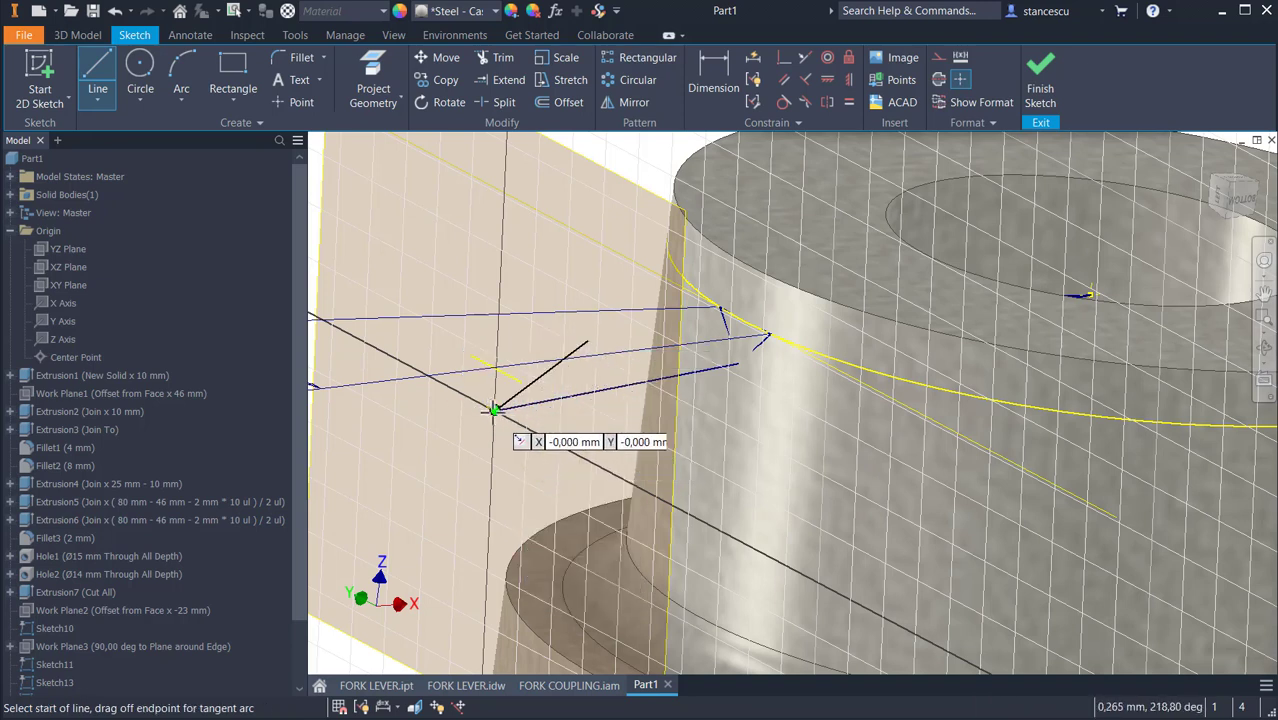
{"action": "left_click", "coordinate": [494, 410]}
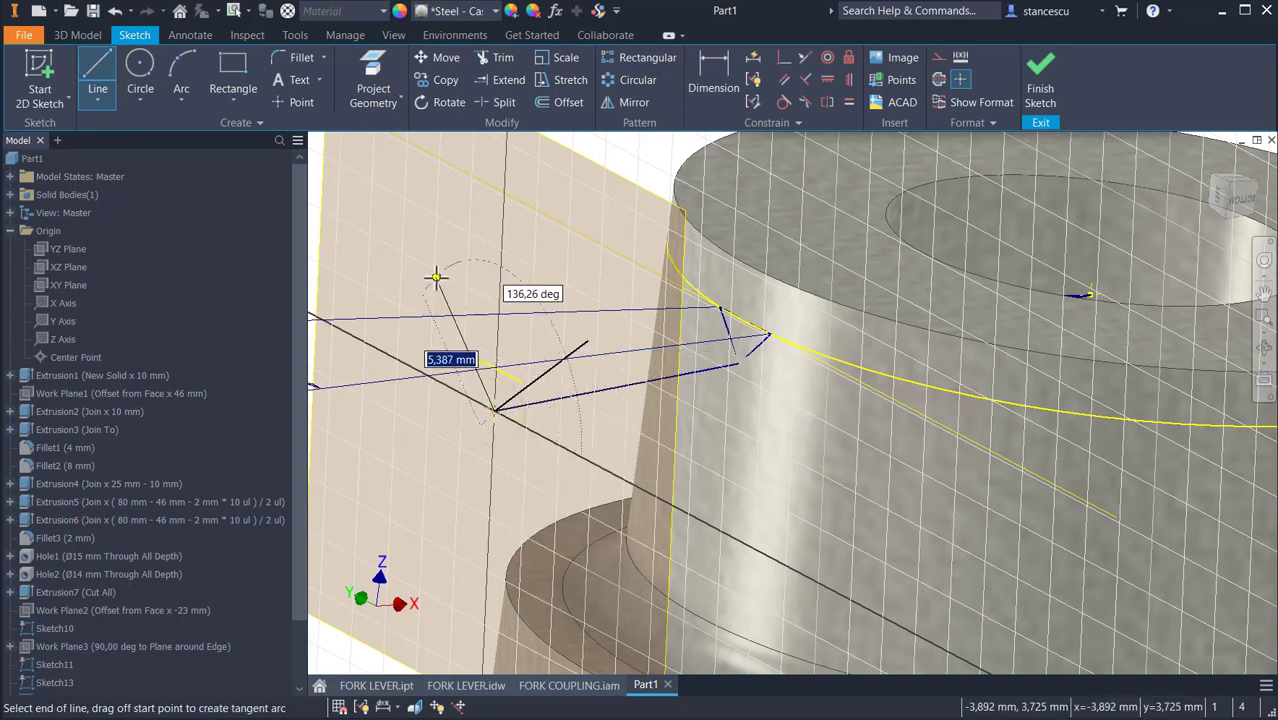
{"action": "left_click", "coordinate": [430, 290]}
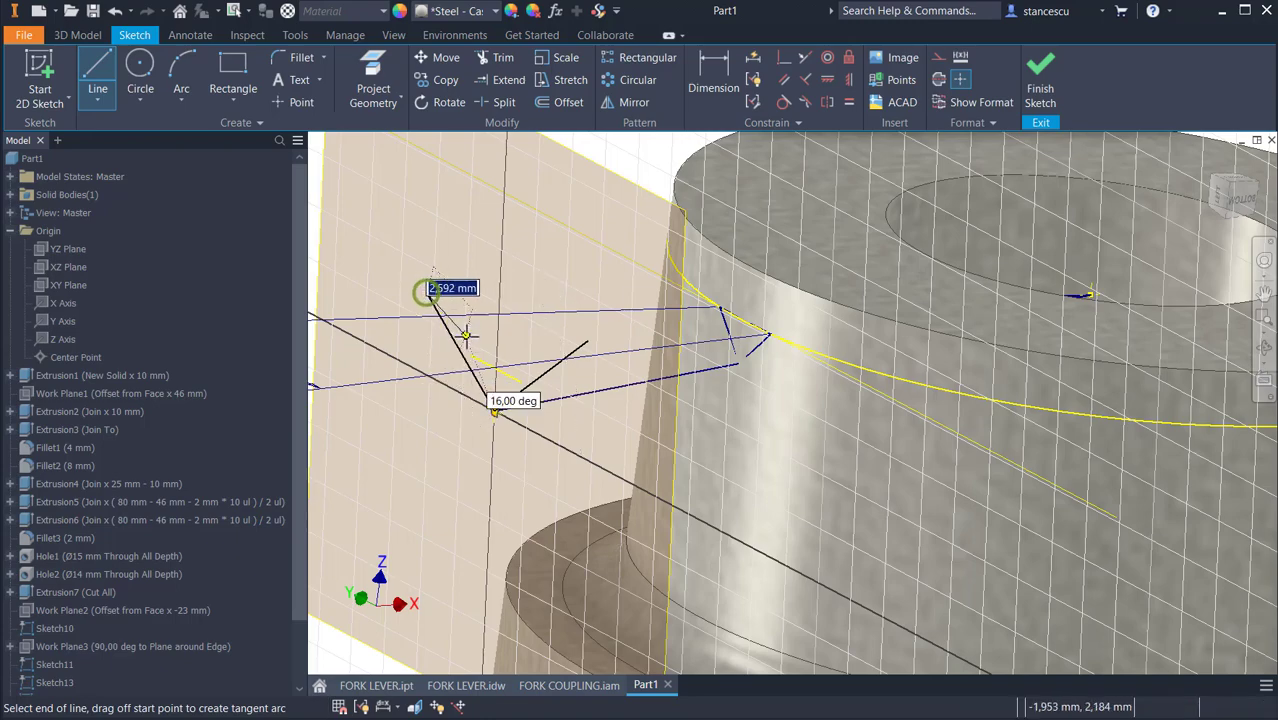
{"action": "key", "text": "Escape"}
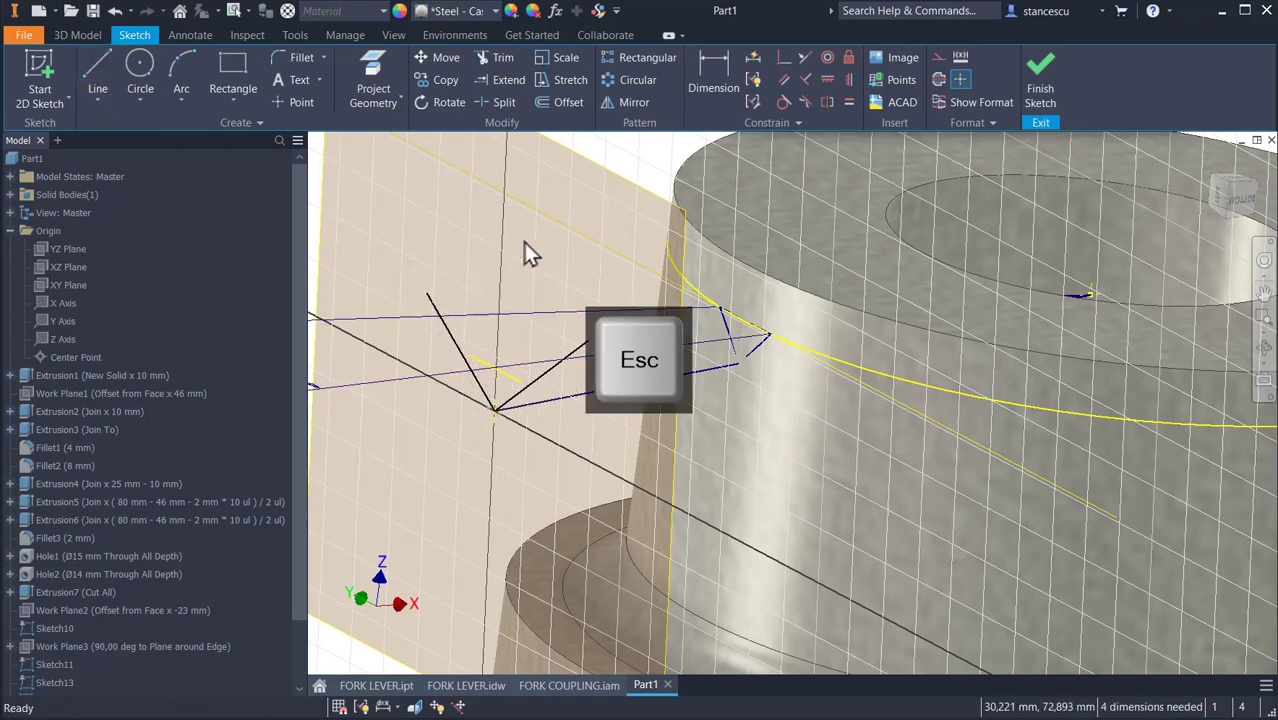
- Constrain the V's line nearer the boss to pass through the adjacent end point of the projected short line
{"action": "scroll", "coordinate": [550, 243], "scroll_direction": "up", "scroll_amount": 2}
{"action": "scroll", "coordinate": [582, 241], "scroll_direction": "up", "scroll_amount": 3}
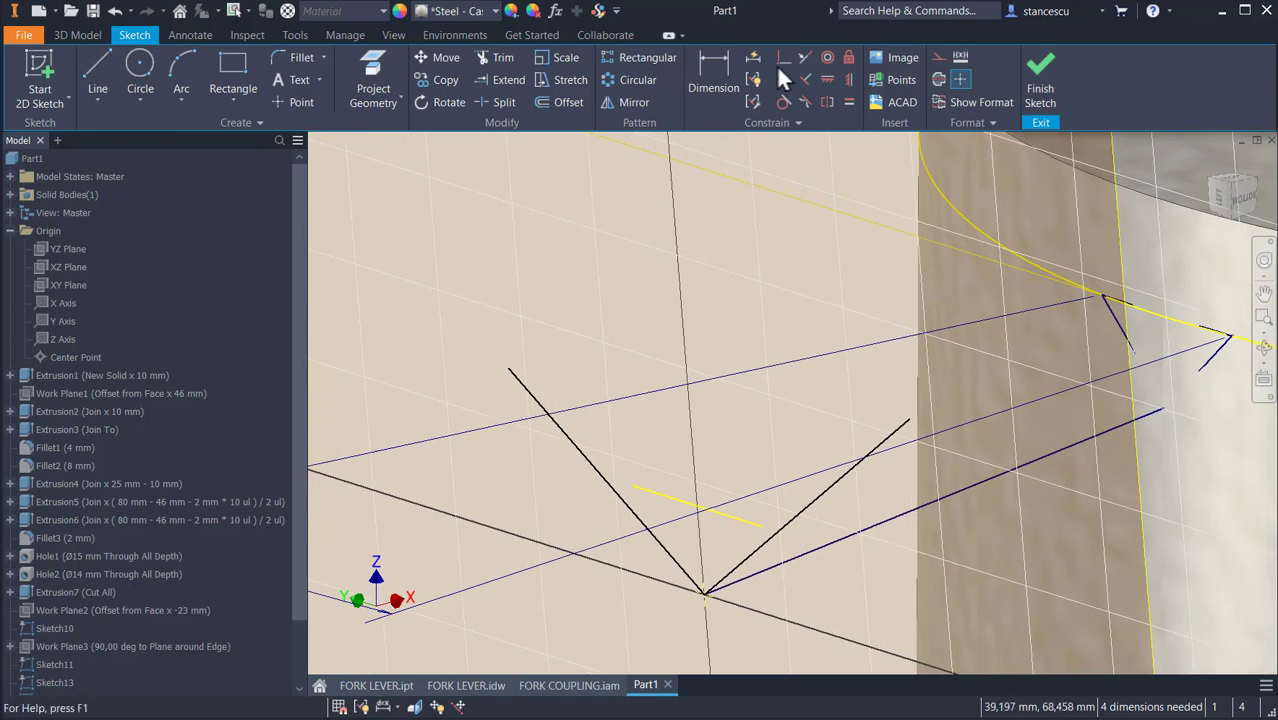
{"action": "left_click", "coordinate": [784, 58]}
{"action": "left_click", "coordinate": [798, 522]}
{"action": "left_click", "coordinate": [762, 525]}
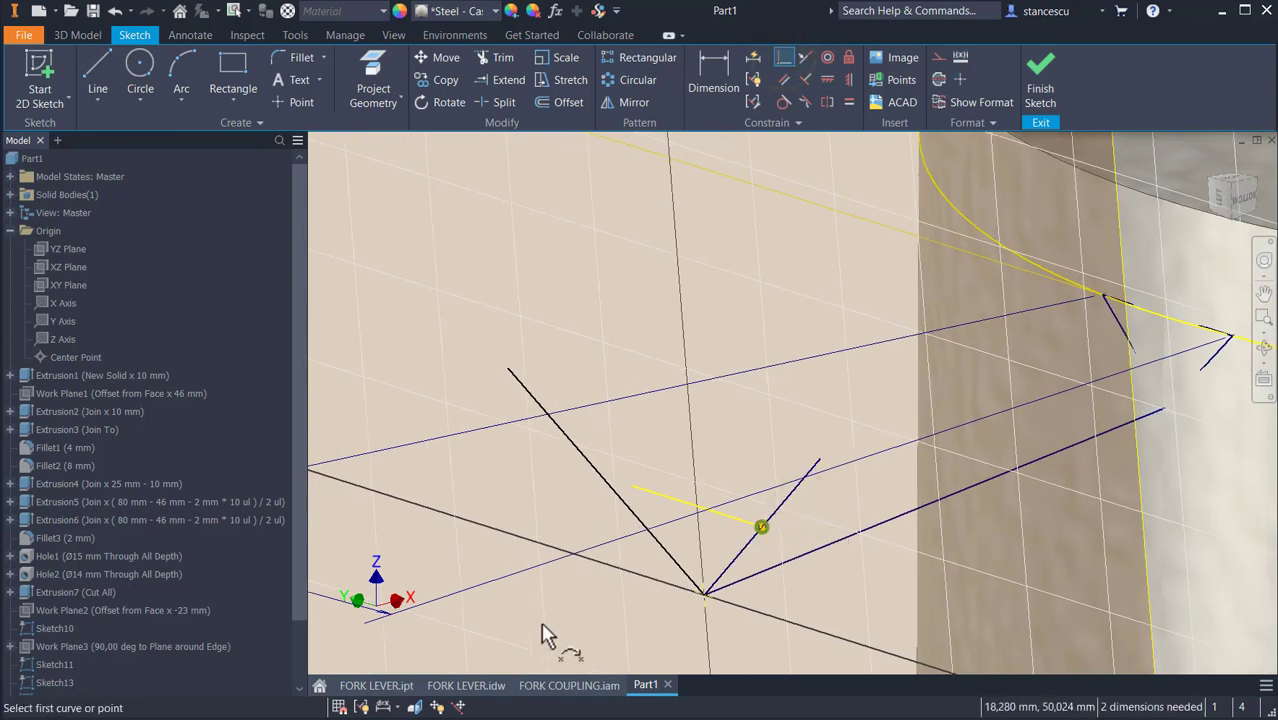
- Constrain the V's longer line through the projected line's remaining end point and close the triangle with a line joining the V's open ends
{"action": "left_click", "coordinate": [606, 481]}
{"action": "left_click", "coordinate": [632, 489]}
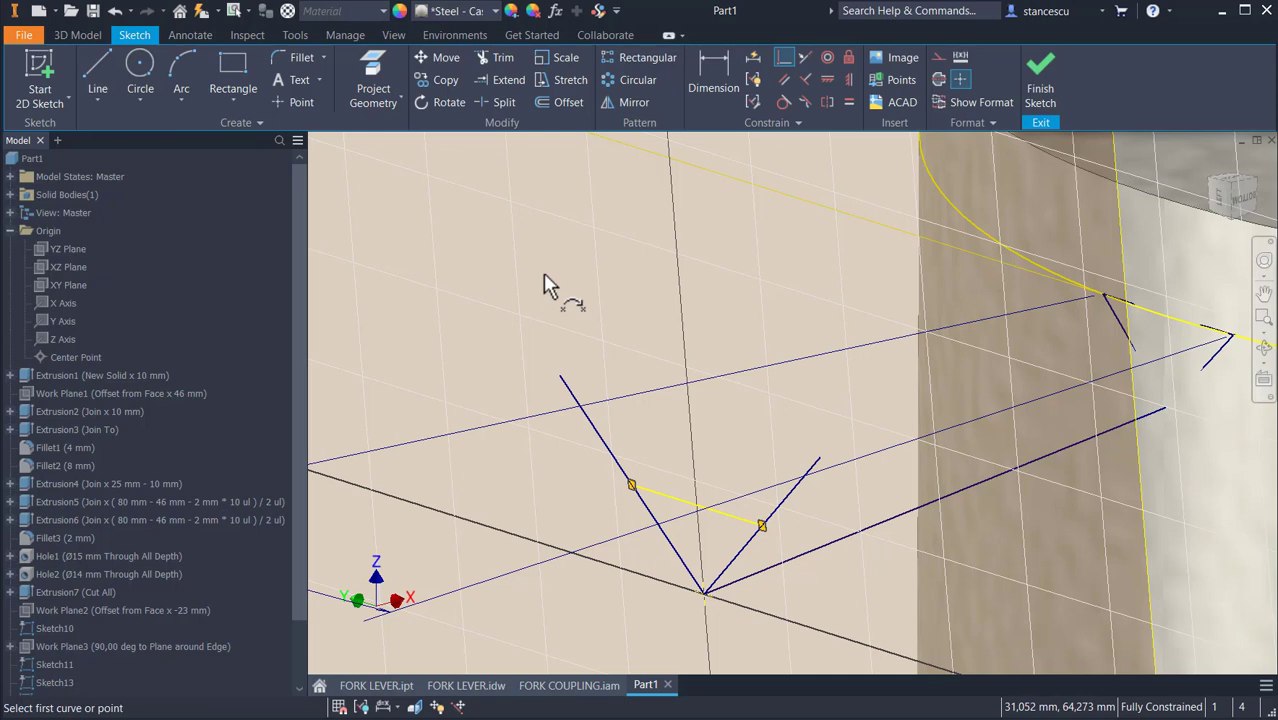
{"action": "left_click", "coordinate": [95, 64]}
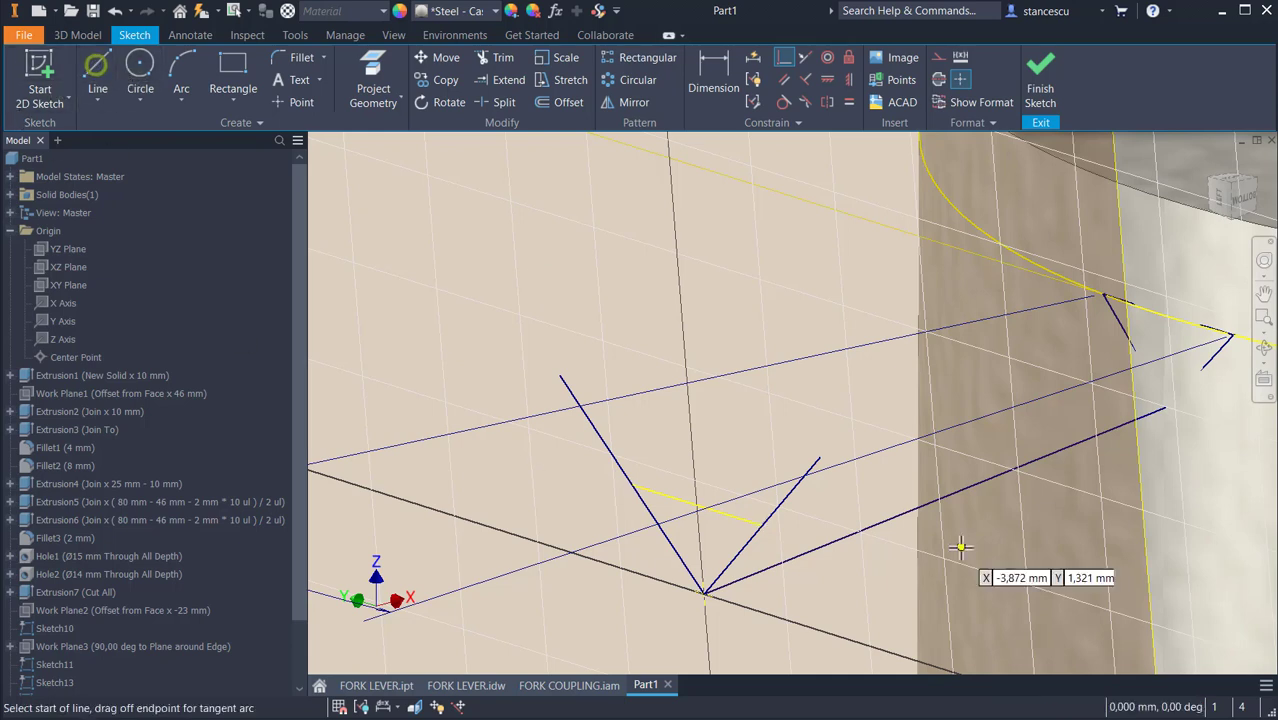
{"action": "left_click", "coordinate": [562, 375]}
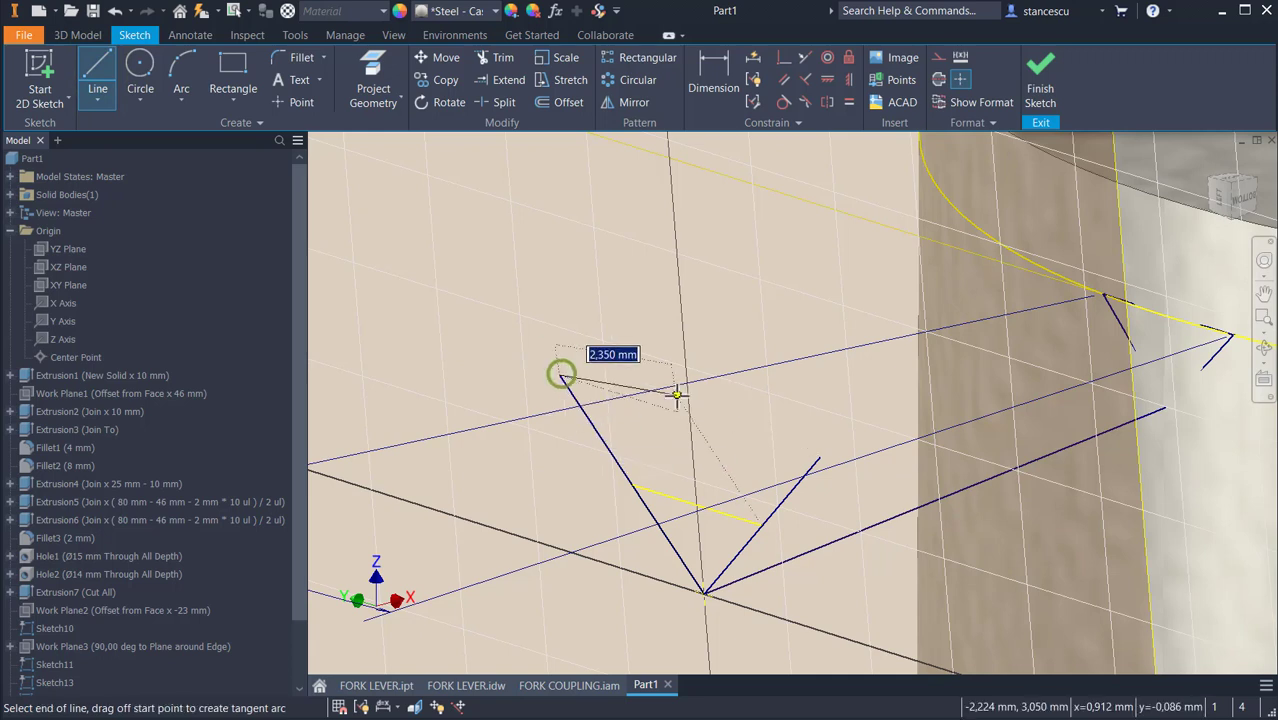
{"action": "left_click", "coordinate": [819, 457]}
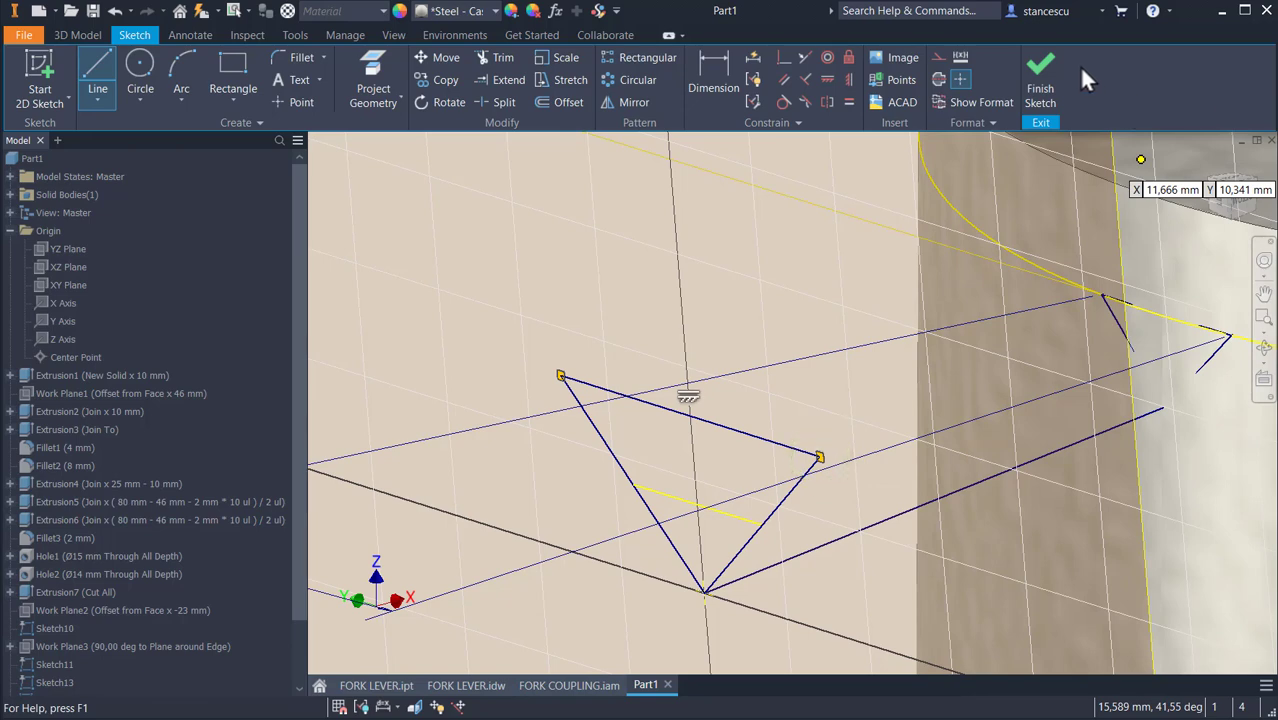
{"action": "left_click", "coordinate": [1030, 95]}
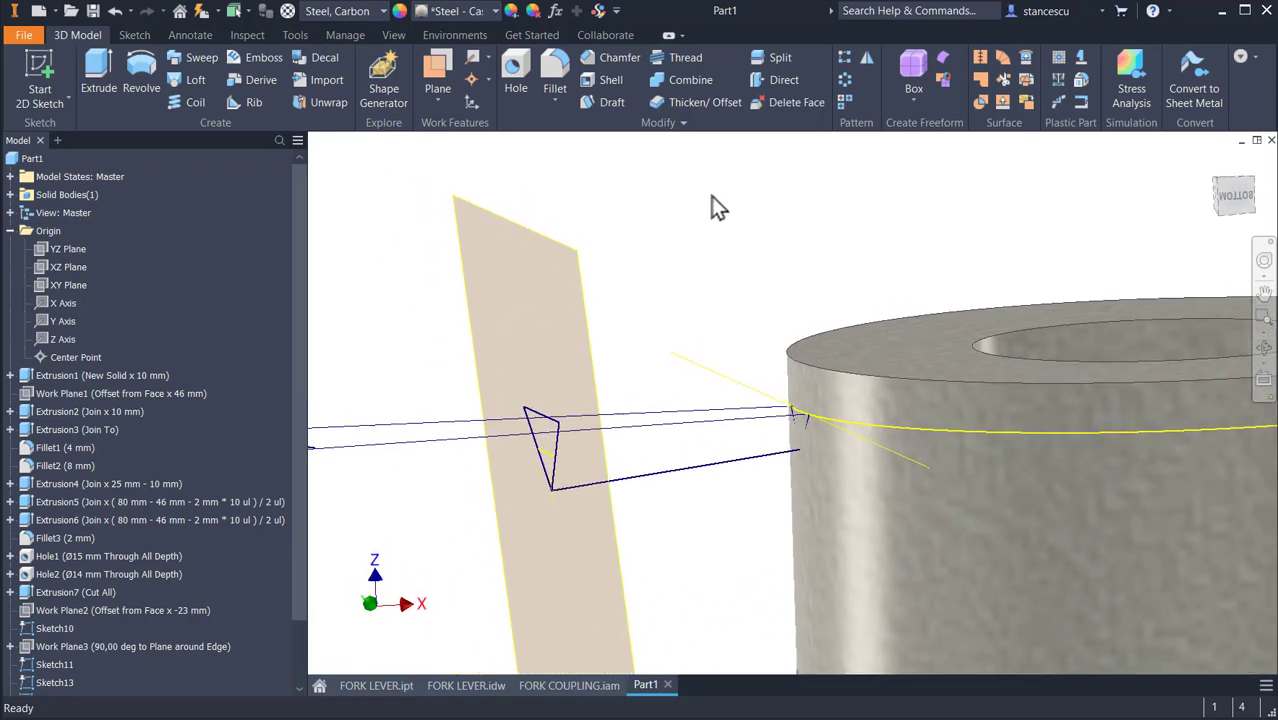
- Extrude both regions of the triangle as a cut through the boss wall, in the flipped direction and ending at the YZ Plane
{"action": "left_click", "coordinate": [95, 70]}
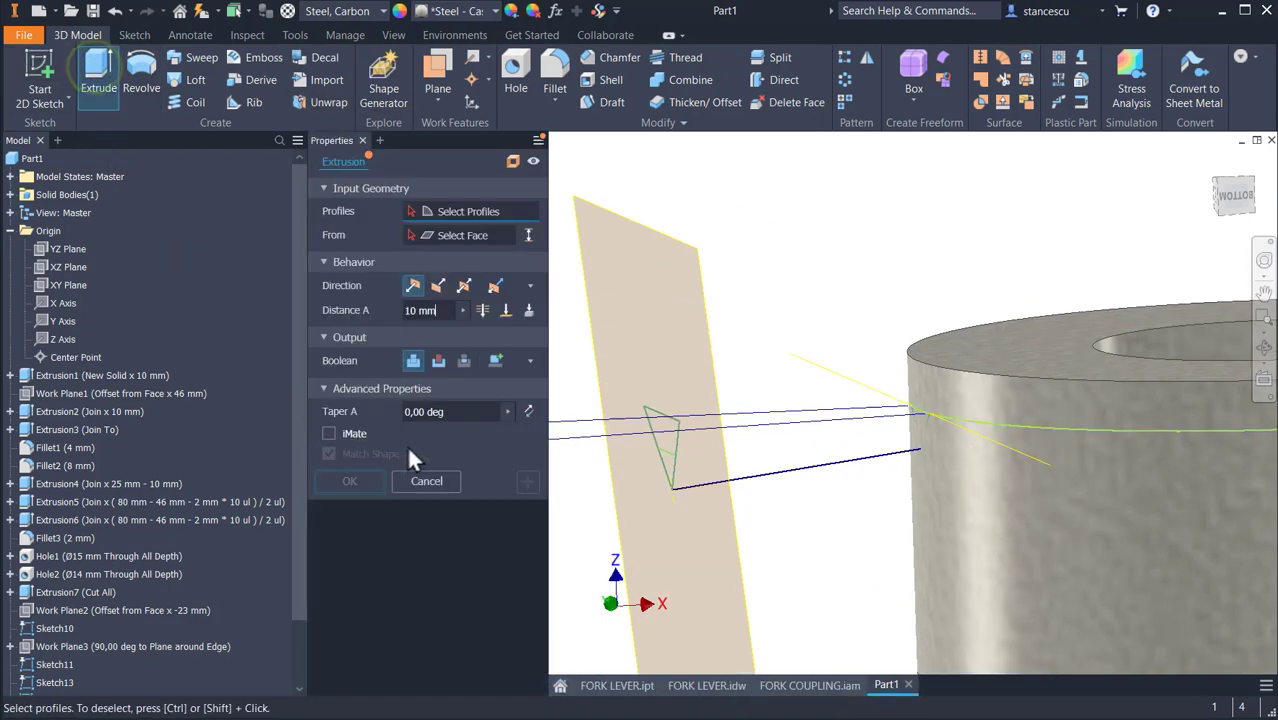
{"action": "left_click", "coordinate": [671, 445]}
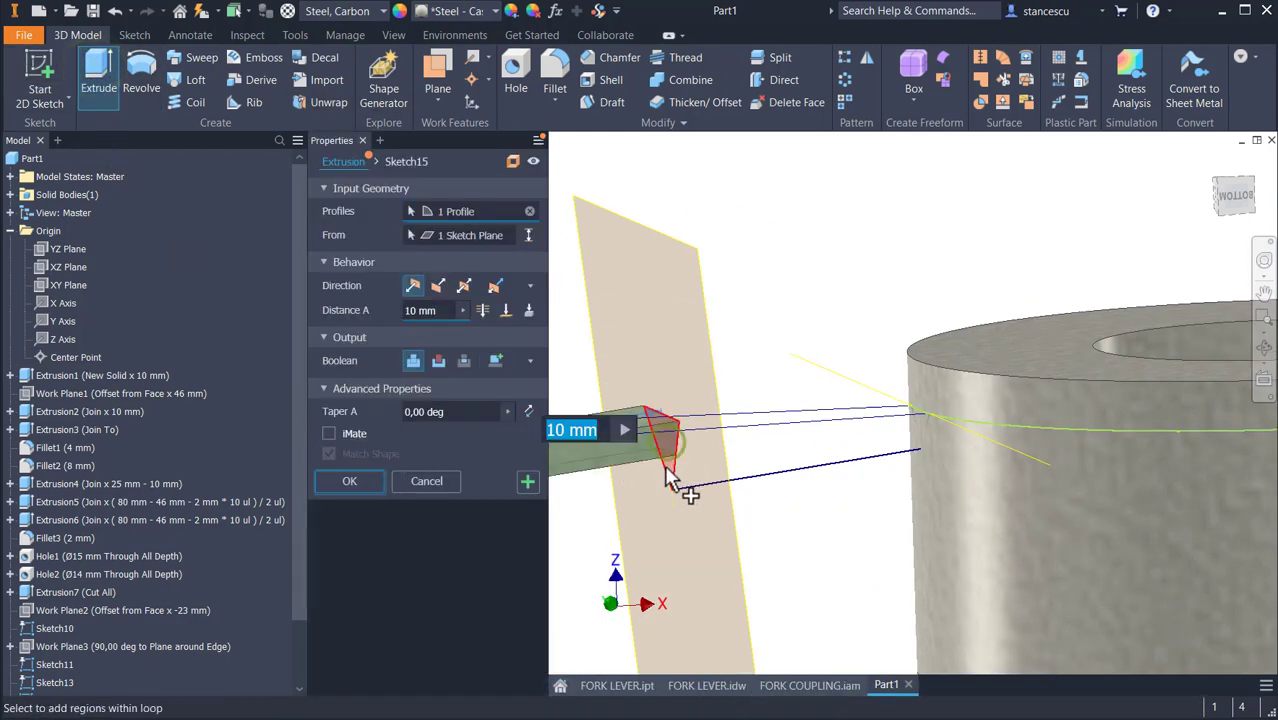
{"action": "left_click", "coordinate": [673, 463]}
{"action": "middle_click_drag", "start_coordinate": [650, 522], "coordinate": [748, 553], "text": "shift"}
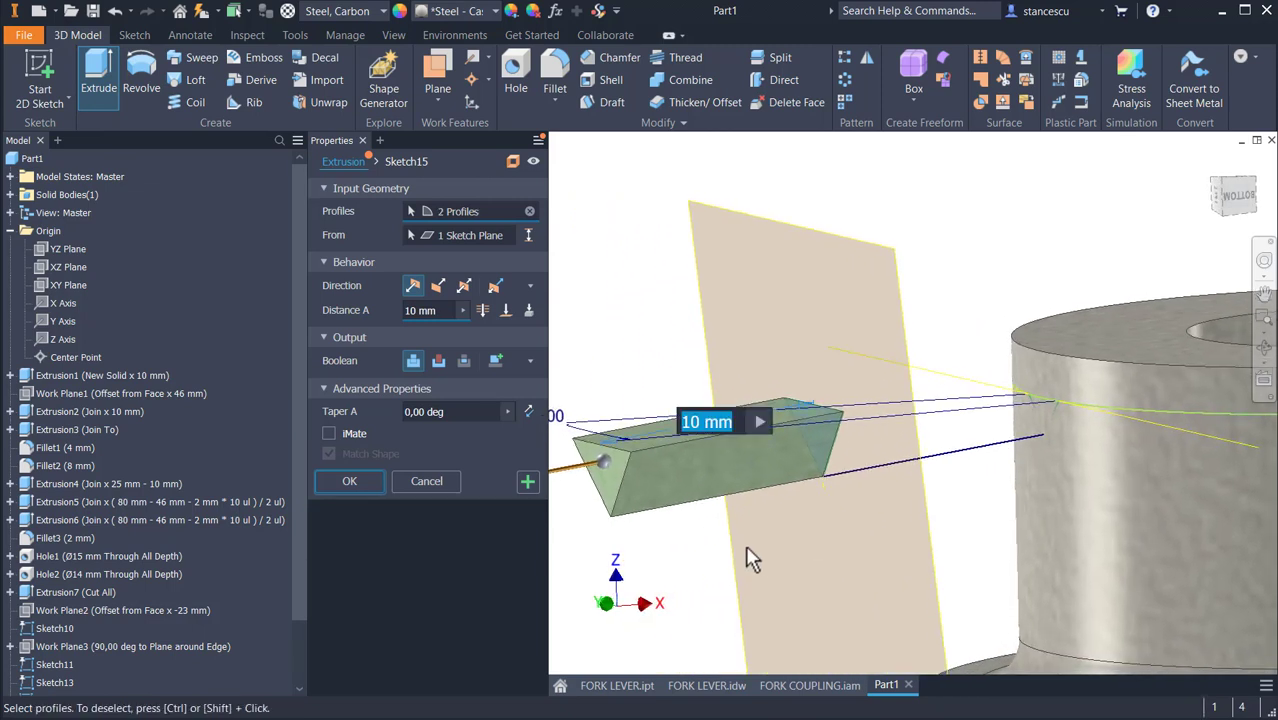
{"action": "left_click", "coordinate": [438, 362]}
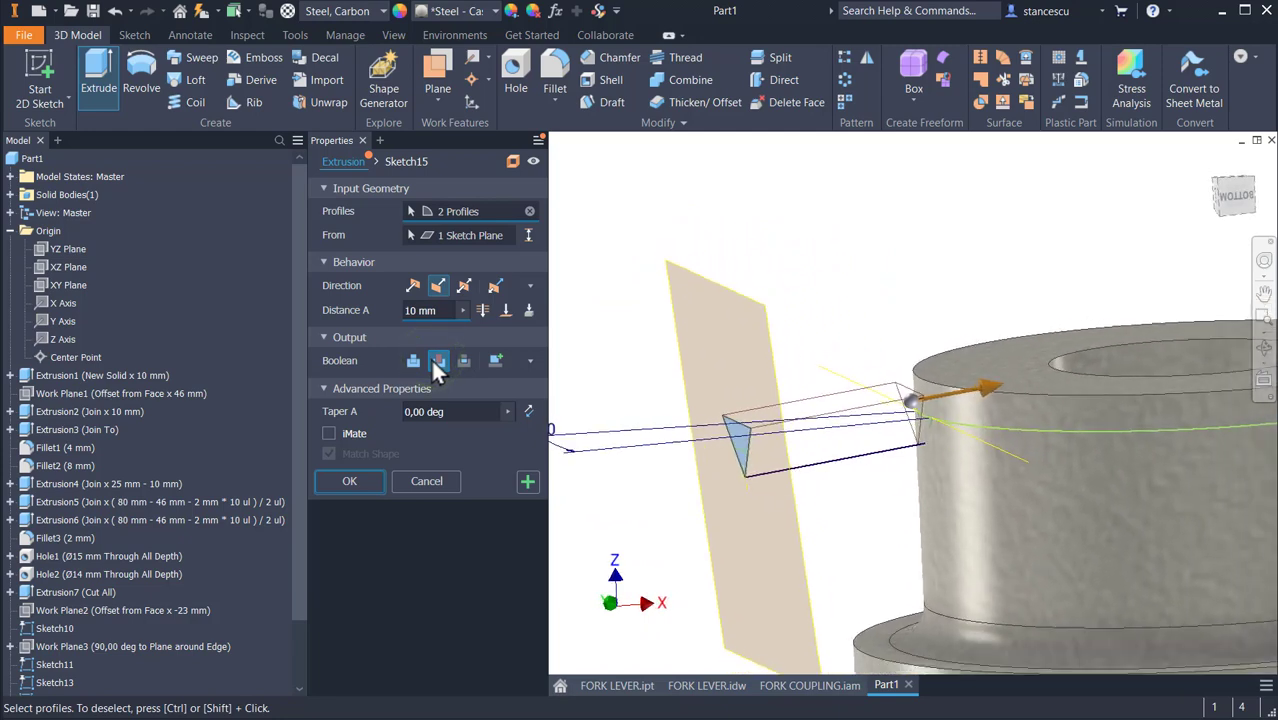
{"action": "middle_click_drag", "start_coordinate": [1100, 390], "coordinate": [1033, 338], "text": "shift"}
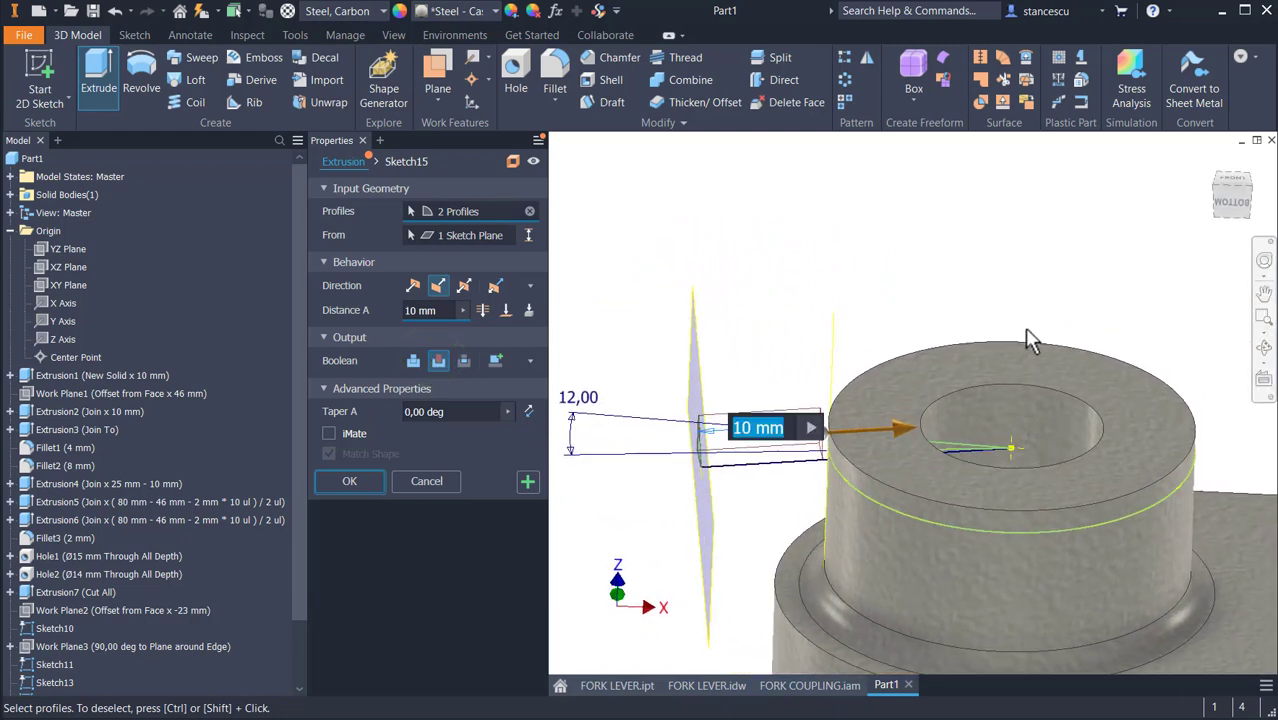
{"action": "middle_click_drag", "start_coordinate": [992, 418], "coordinate": [640, 445], "text": "shift"}
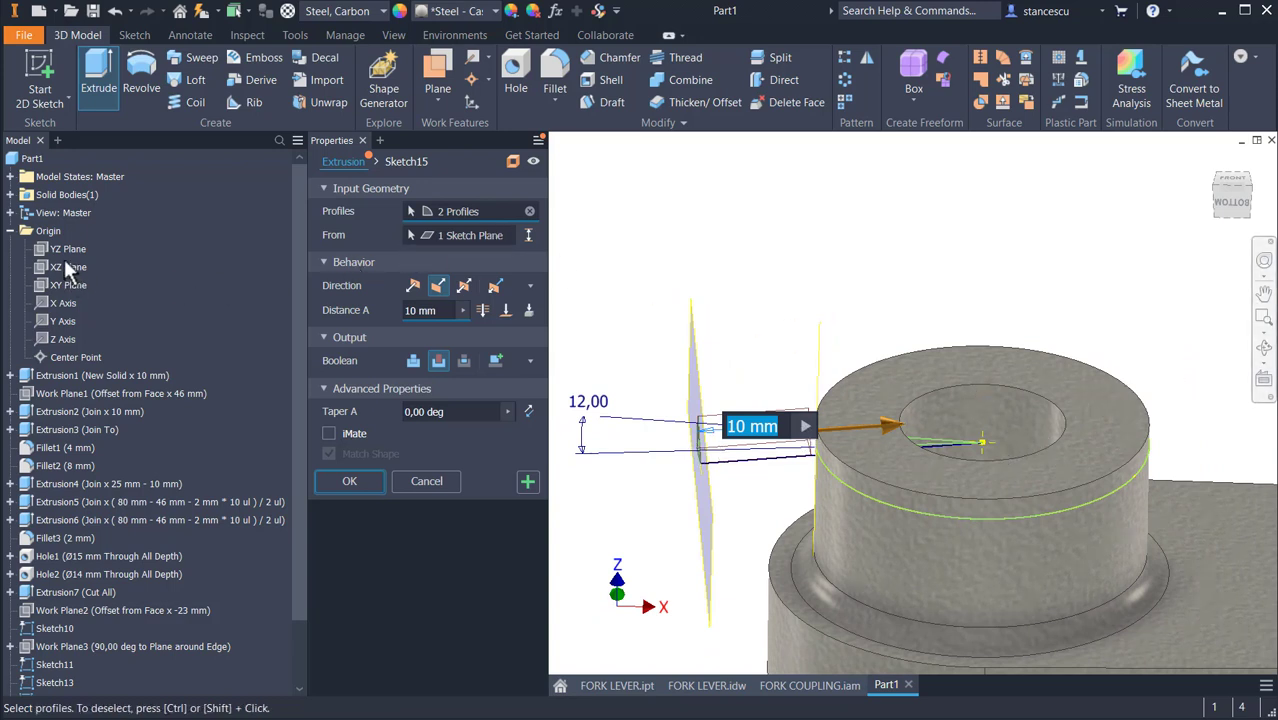
{"action": "left_click", "coordinate": [506, 311]}
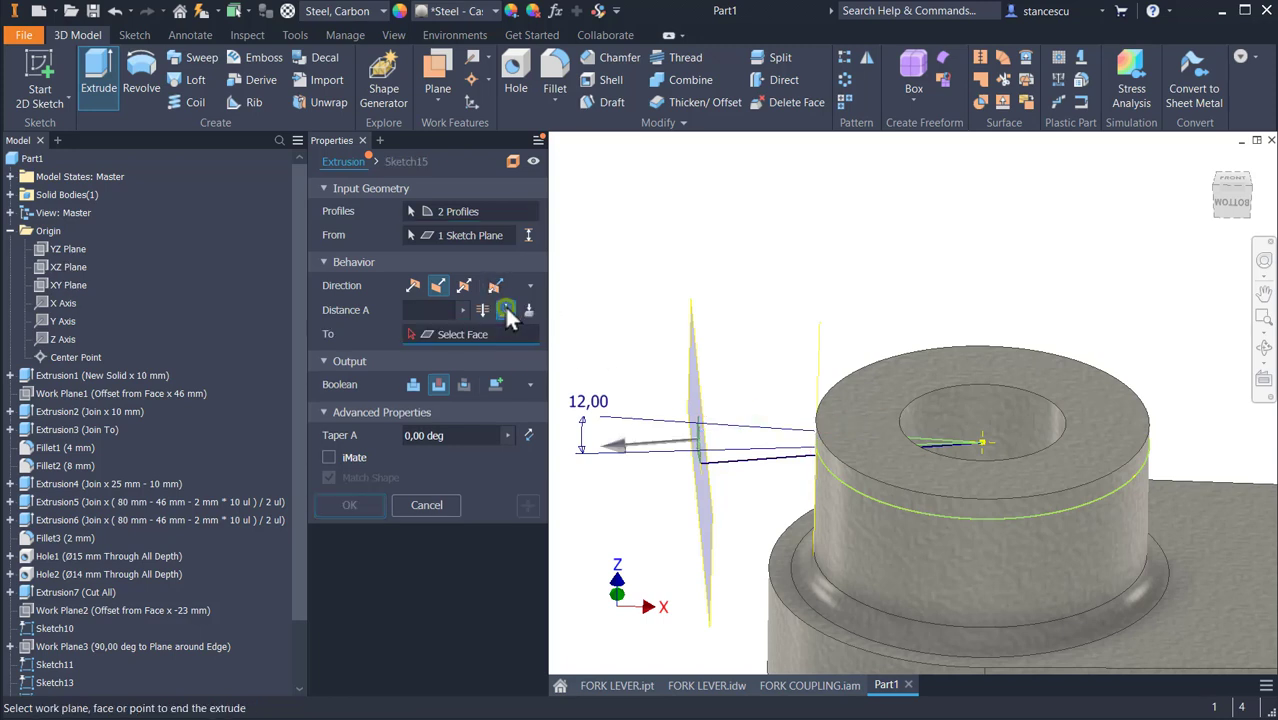
{"action": "left_click", "coordinate": [62, 249]}
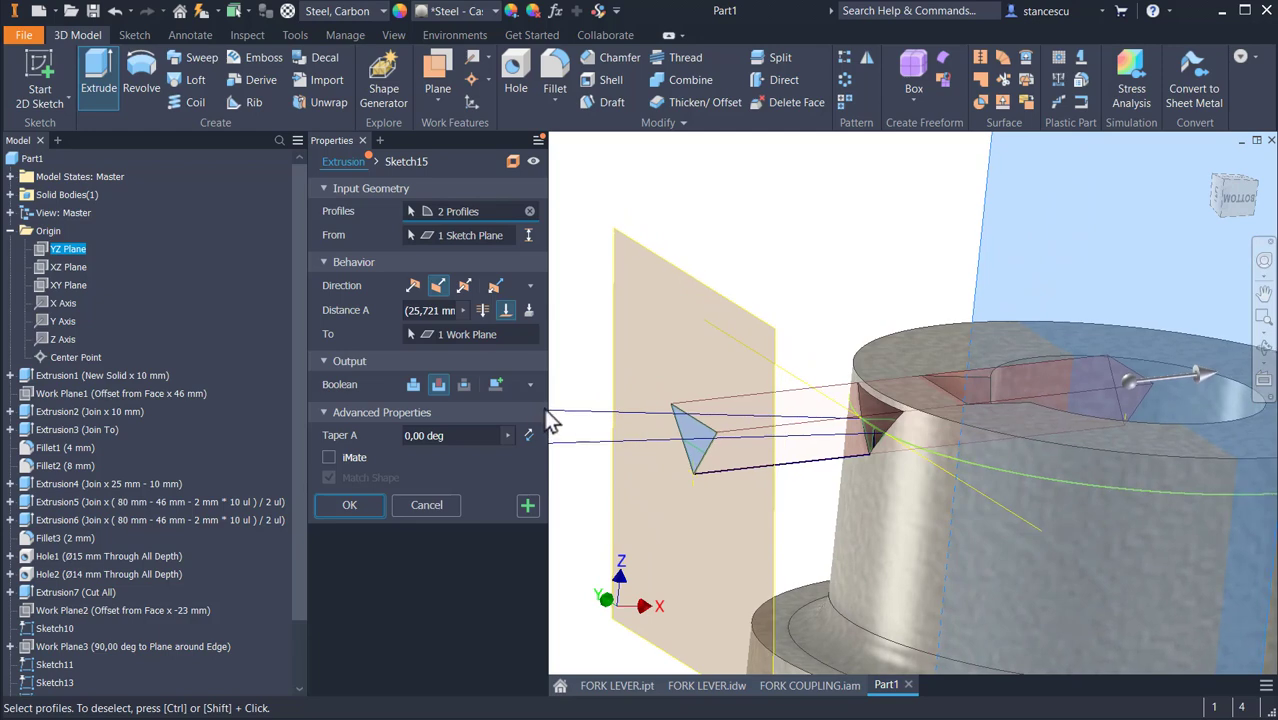
{"action": "left_click", "coordinate": [348, 508]}
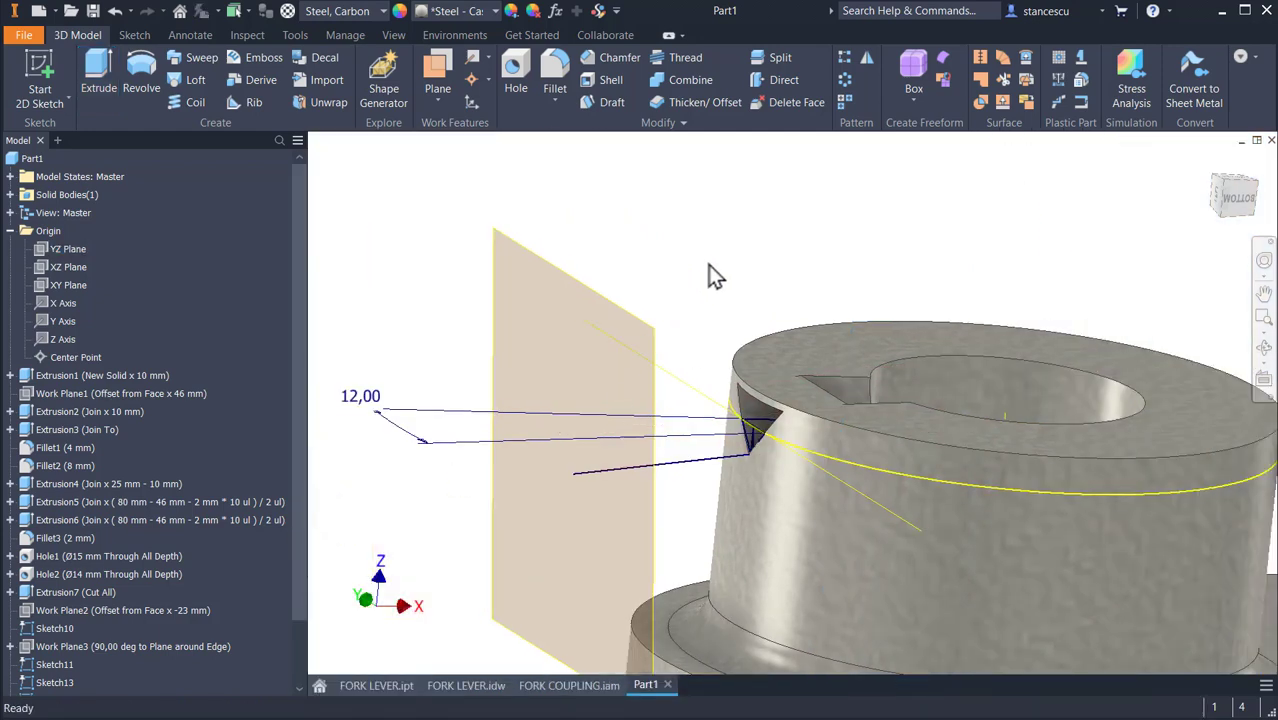
- Hide Sketch10, Sketch11 and Sketch13
{"action": "right_click", "coordinate": [30, 630]}
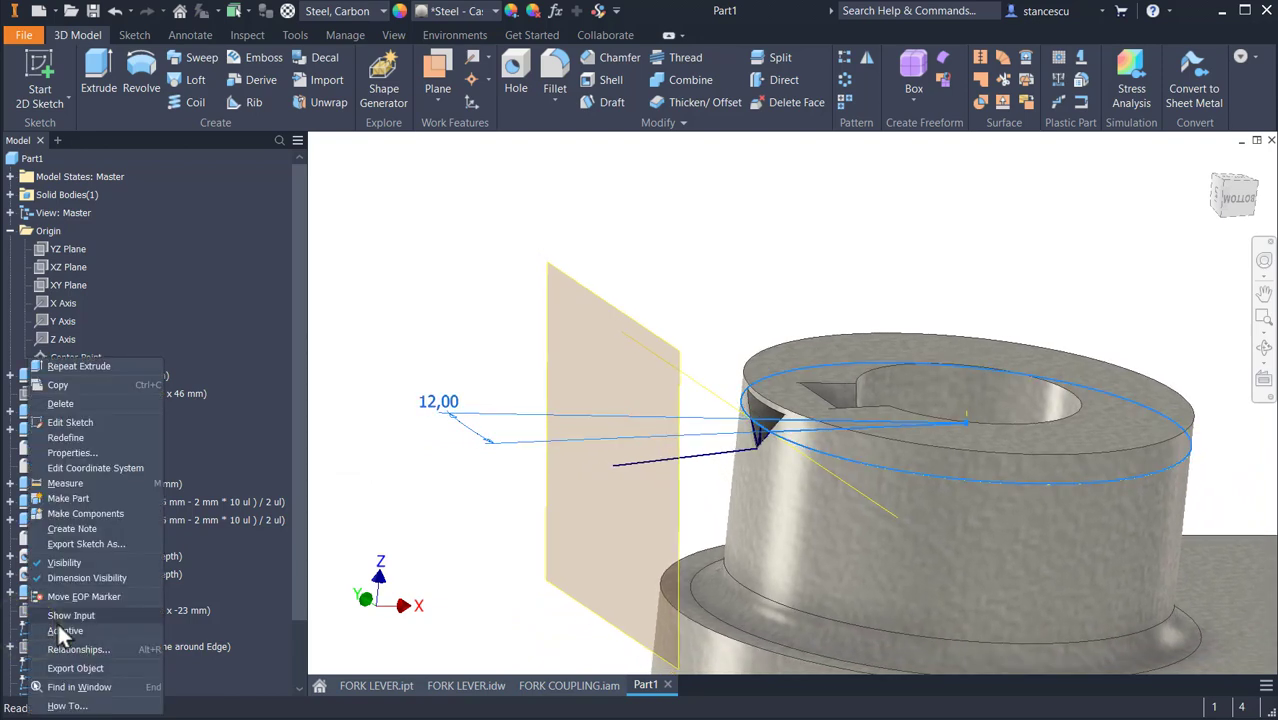
{"action": "left_click", "coordinate": [72, 578]}
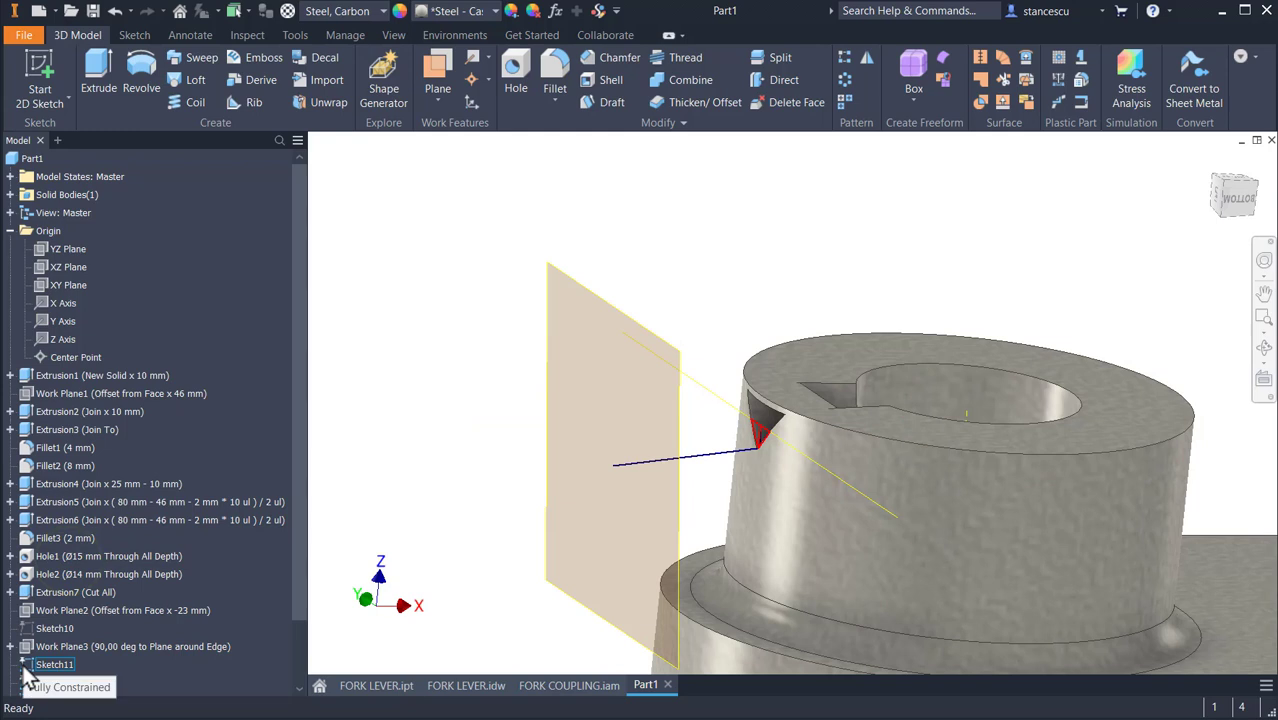
{"action": "left_click", "coordinate": [26, 666]}
{"action": "right_click", "coordinate": [26, 666]}
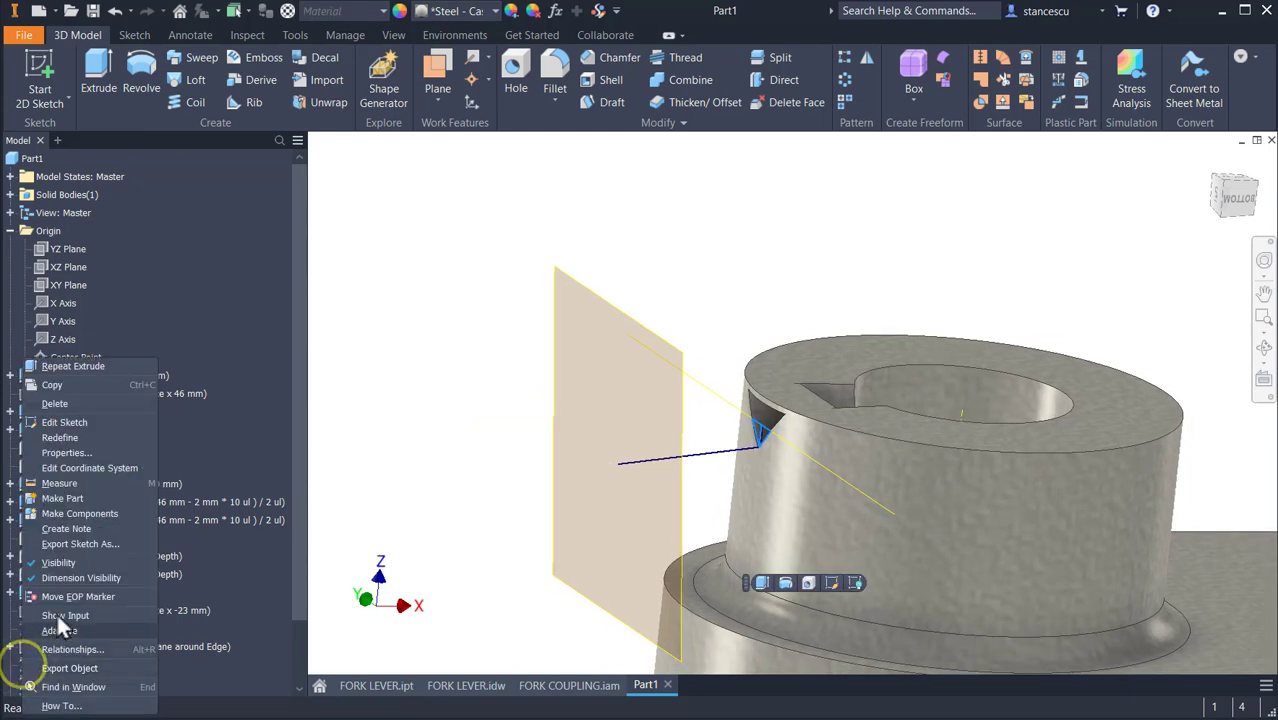
{"action": "left_click", "coordinate": [72, 576]}
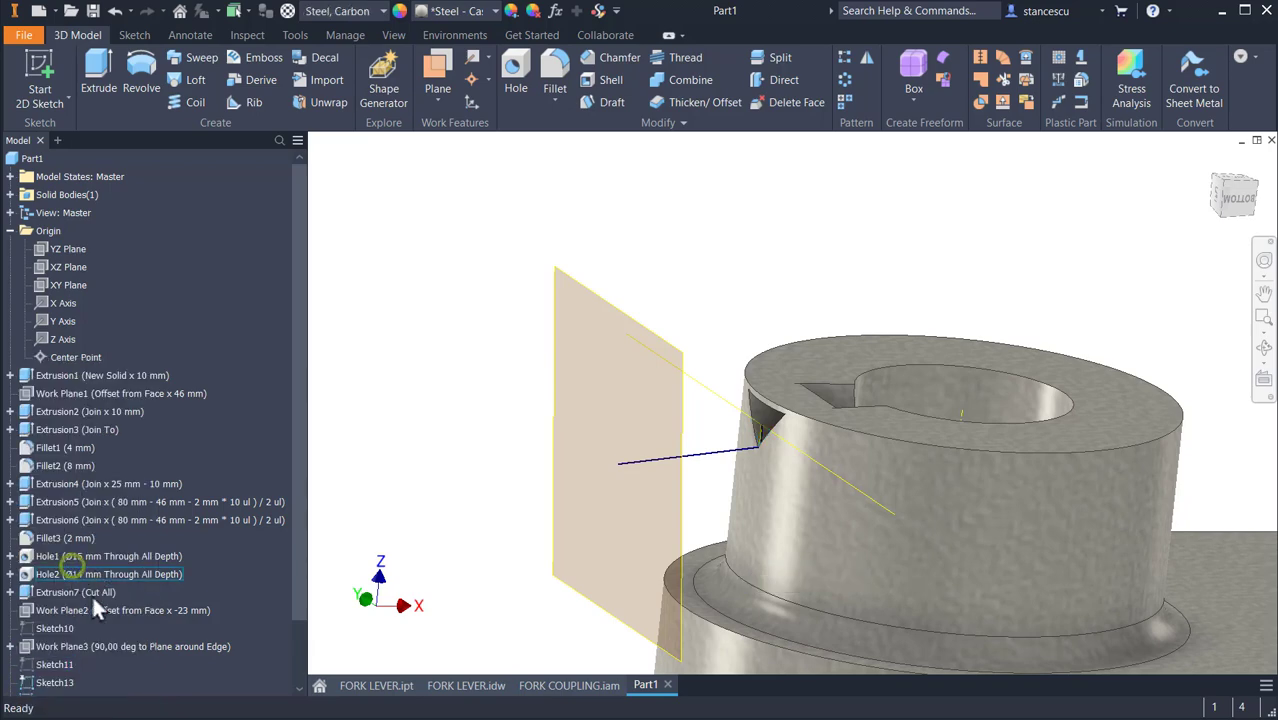
{"action": "right_click", "coordinate": [29, 684]}
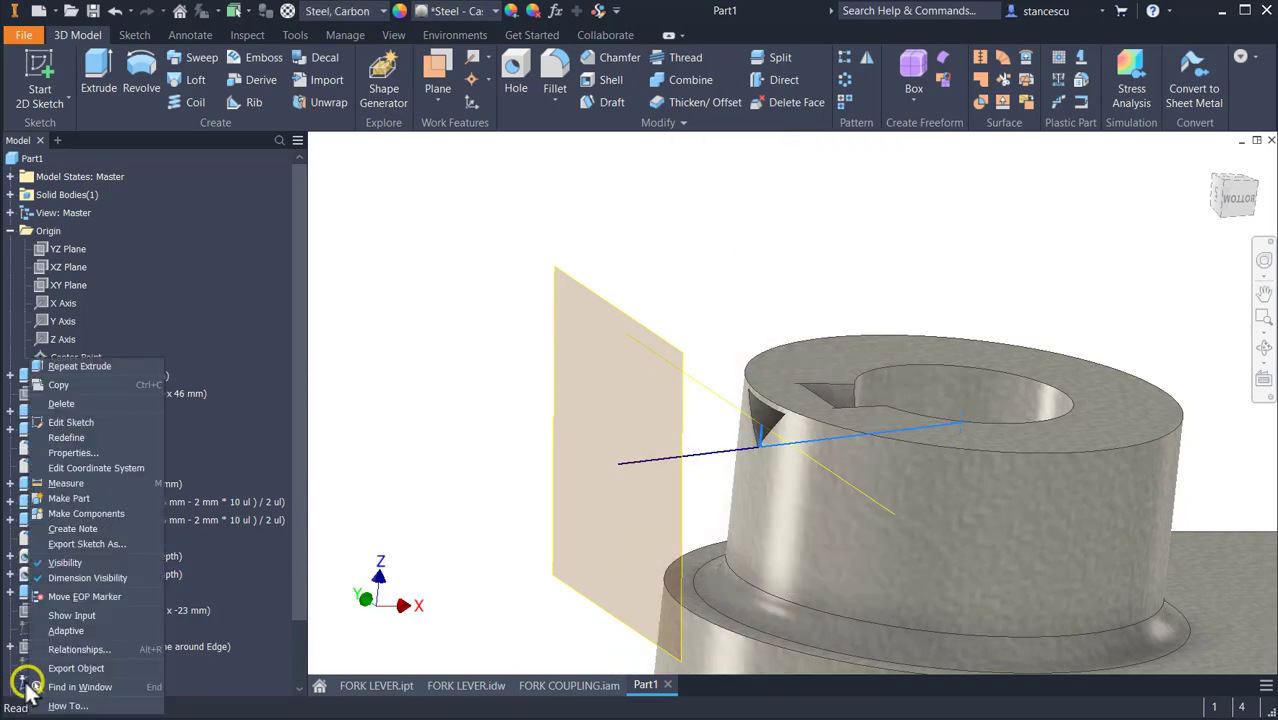
{"action": "left_click", "coordinate": [77, 576]}
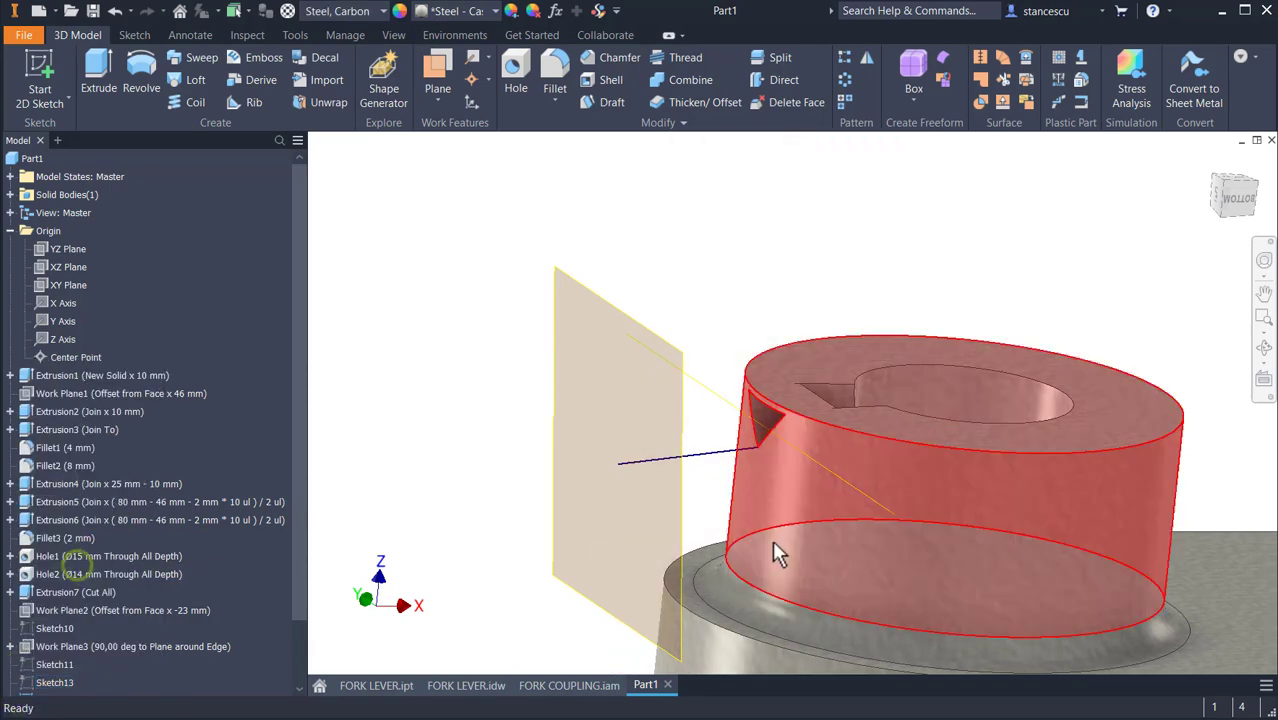
- Hide Work Axis1 under Work Plane3 and the work plane that carries the triangle sketch
{"action": "scroll", "coordinate": [150, 636], "scroll_direction": "down", "scroll_amount": 1}
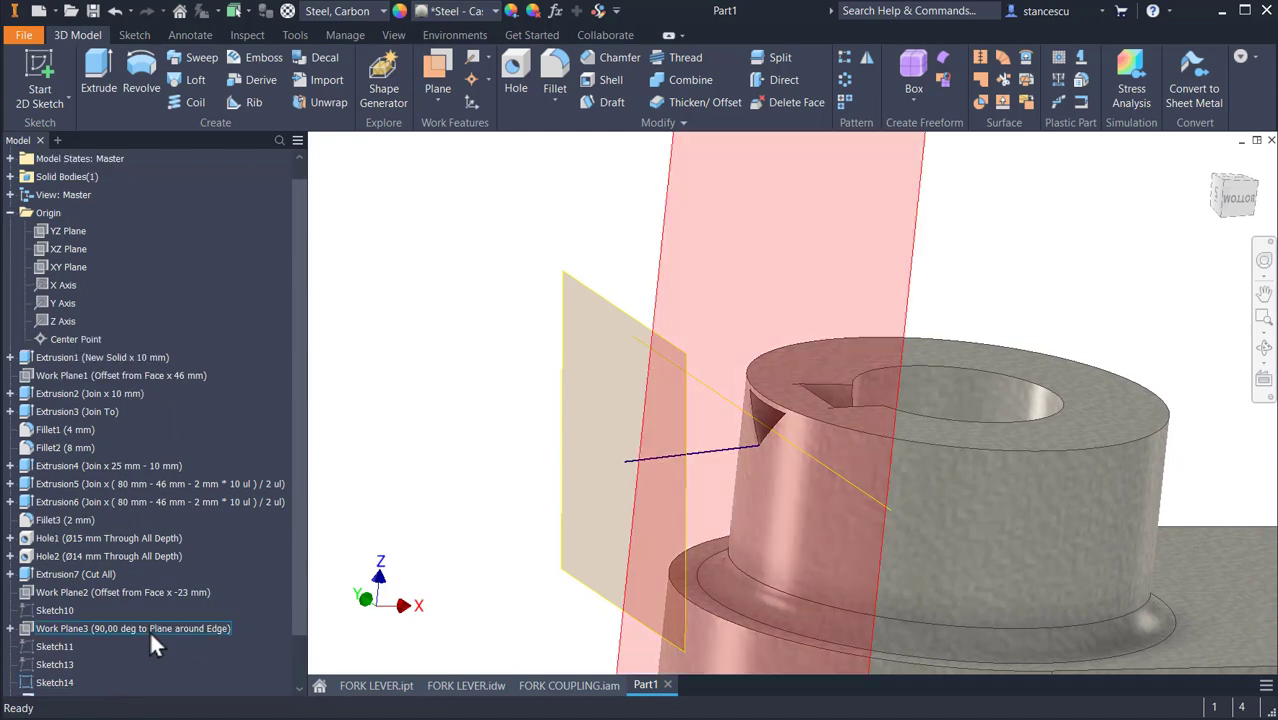
{"action": "left_click", "coordinate": [10, 629]}
{"action": "right_click", "coordinate": [44, 648]}
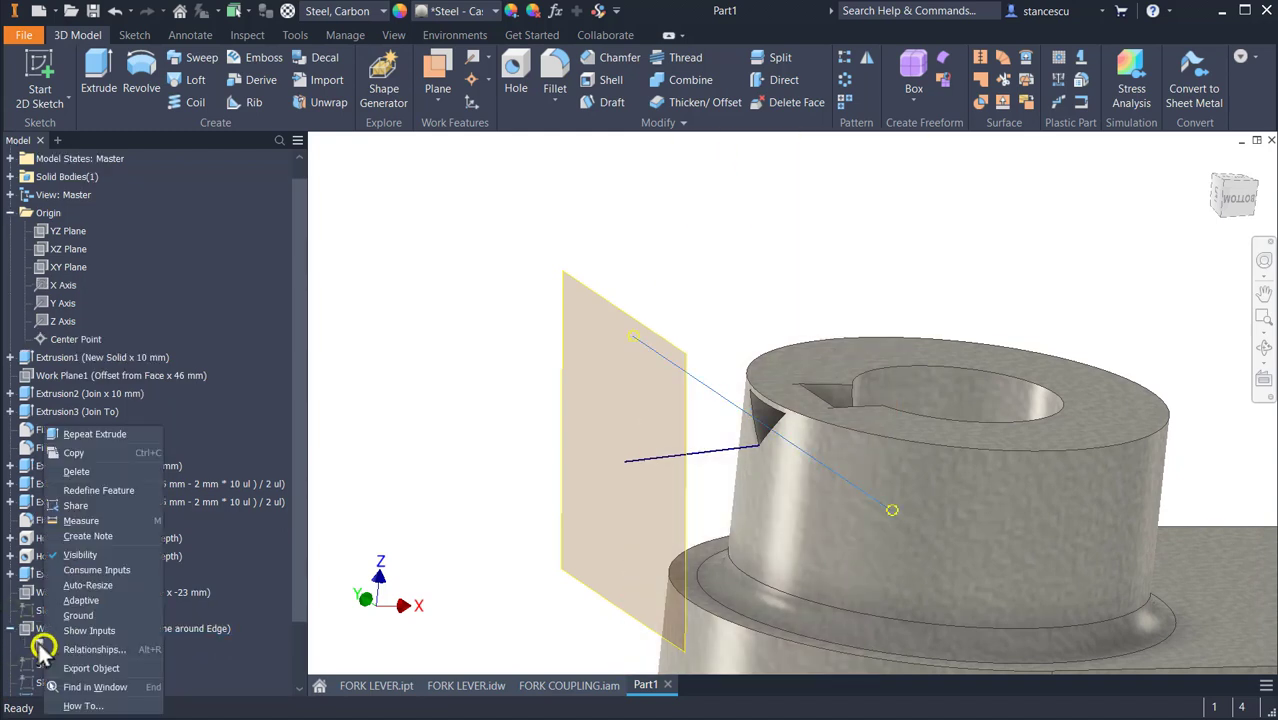
{"action": "left_click", "coordinate": [96, 556]}
{"action": "scroll", "coordinate": [664, 486], "scroll_direction": "down", "scroll_amount": 2}
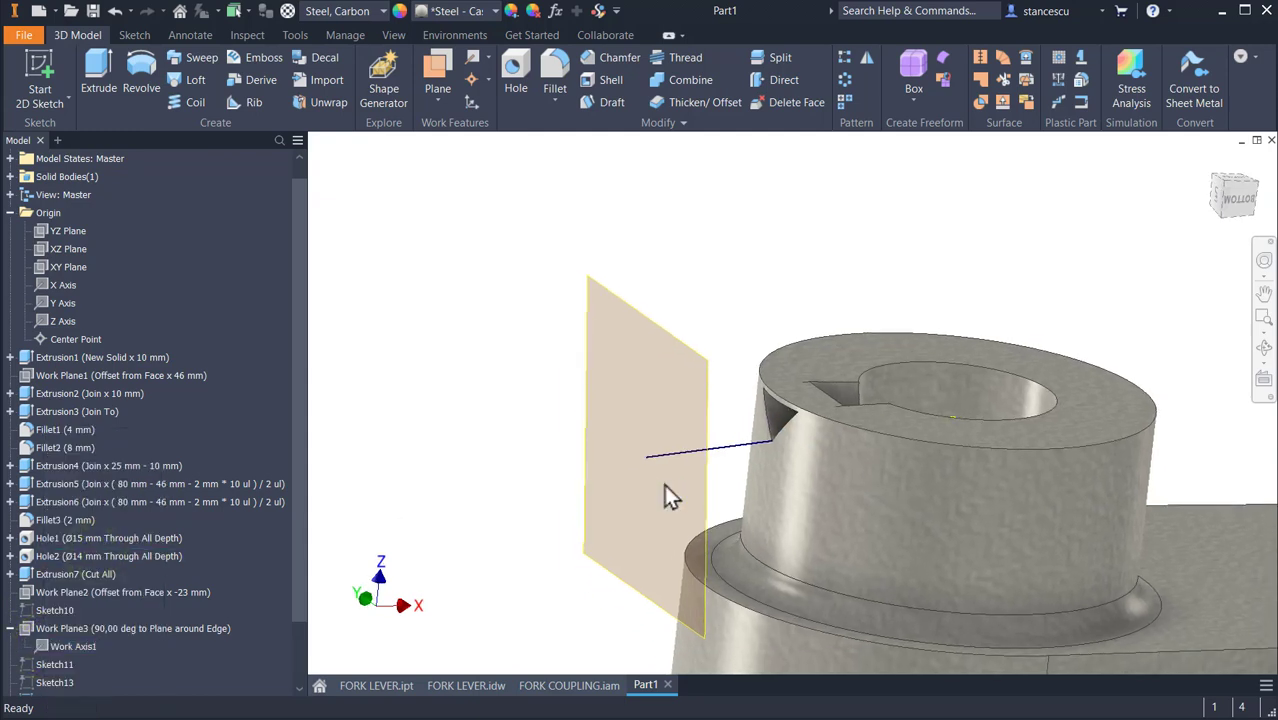
{"action": "right_click", "coordinate": [708, 356]}
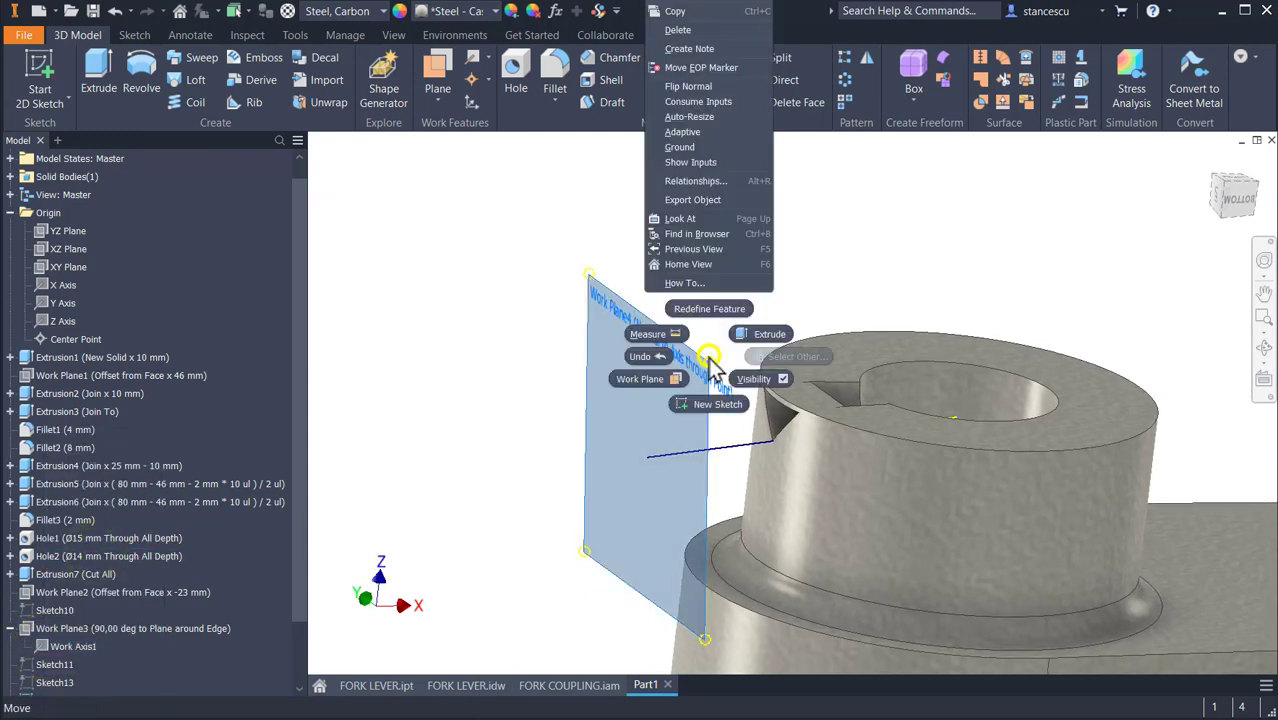
{"action": "left_click", "coordinate": [757, 389]}
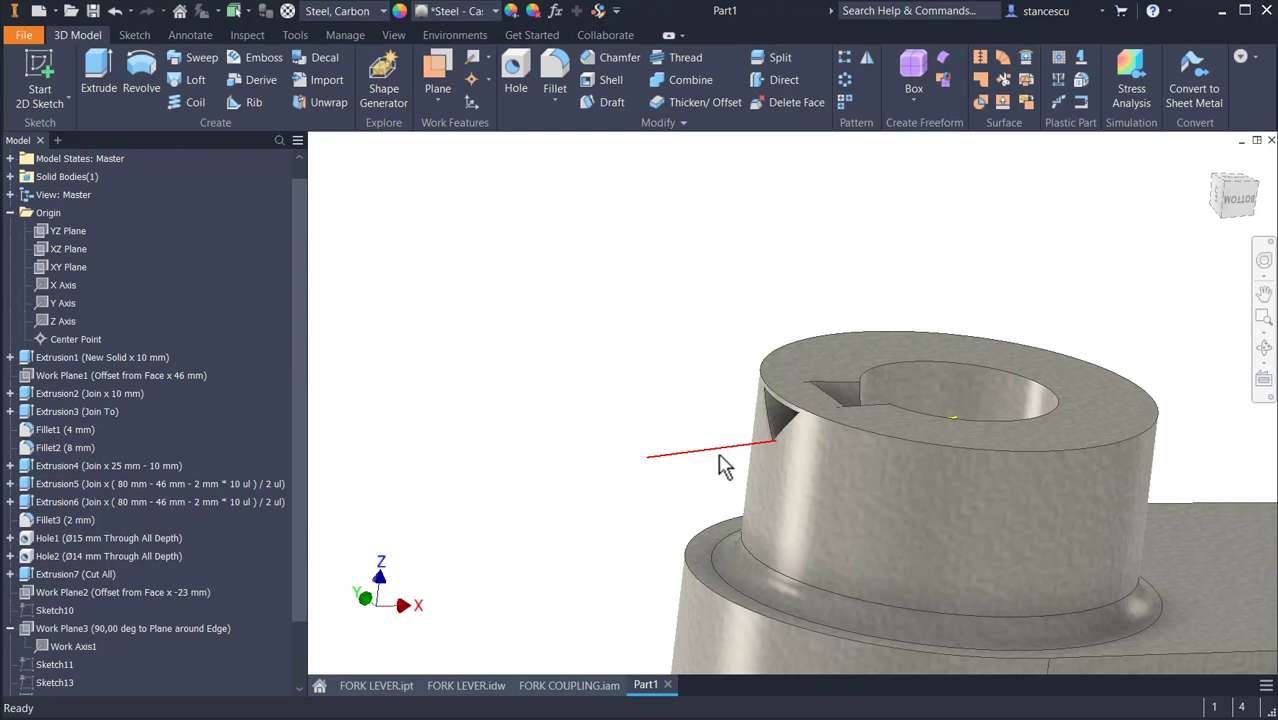
{"action": "right_click", "coordinate": [724, 466]}
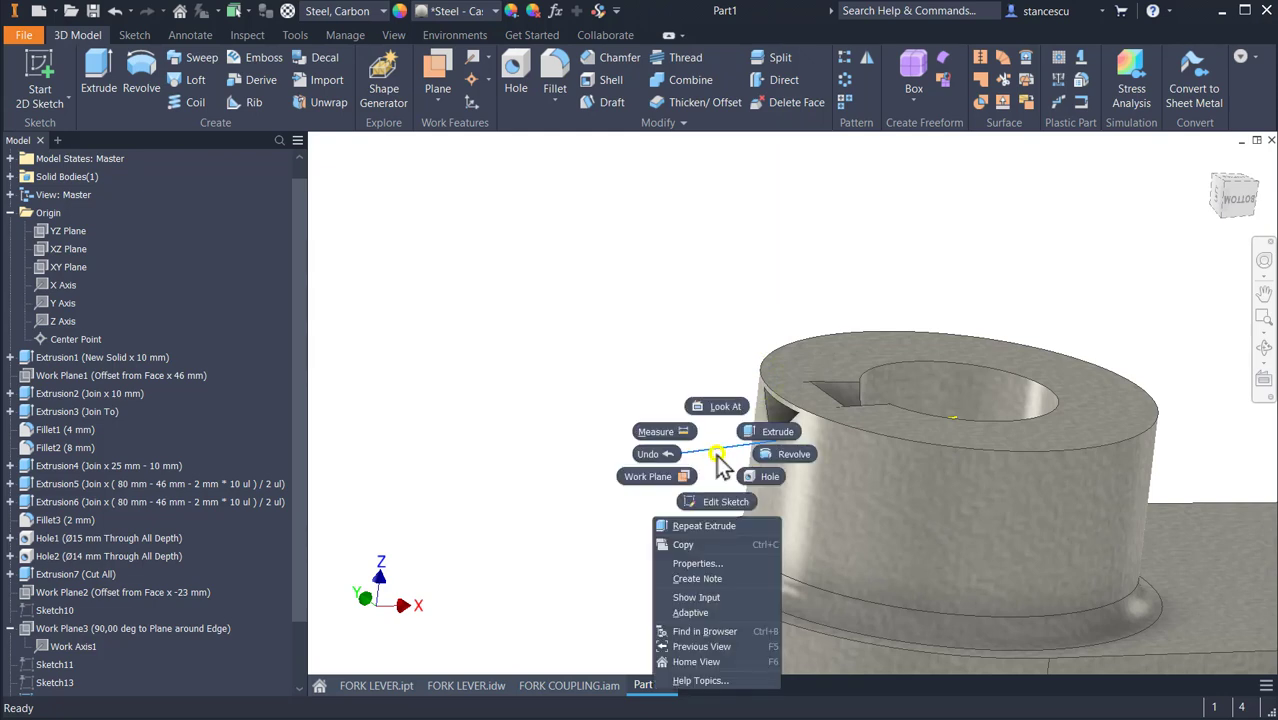
{"action": "left_click", "coordinate": [603, 418]}
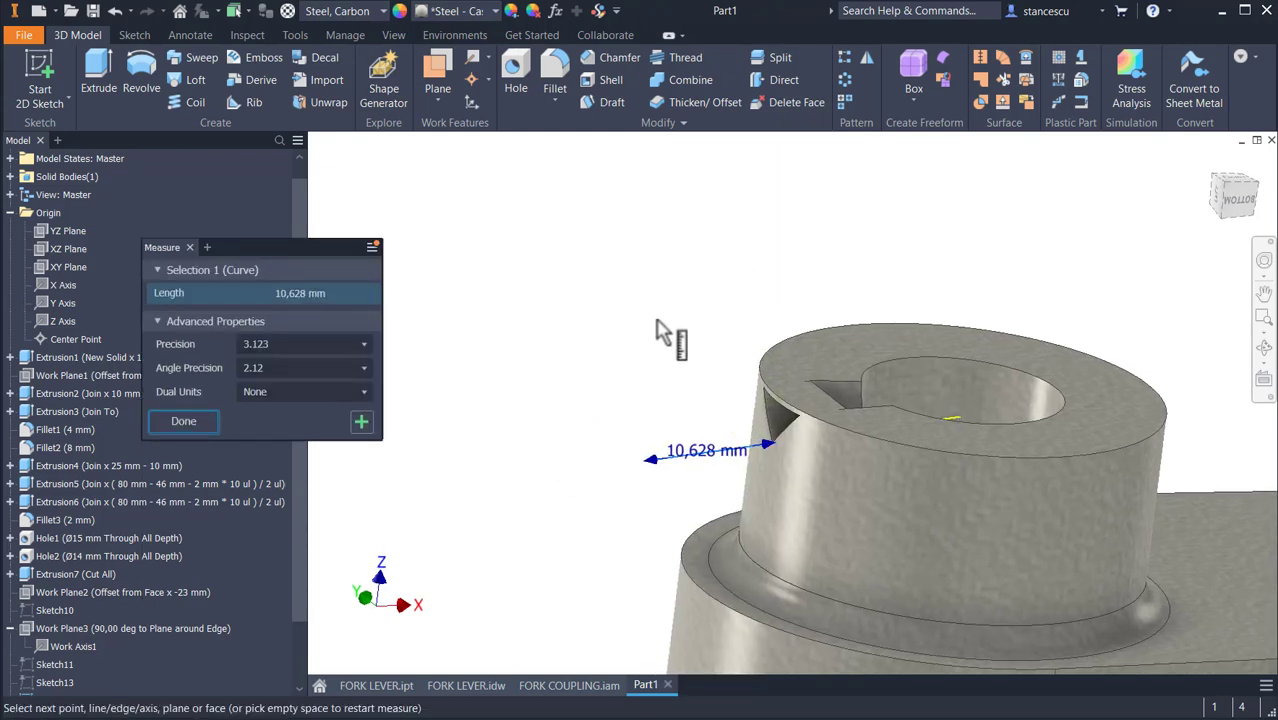
{"action": "key", "text": "Escape"}
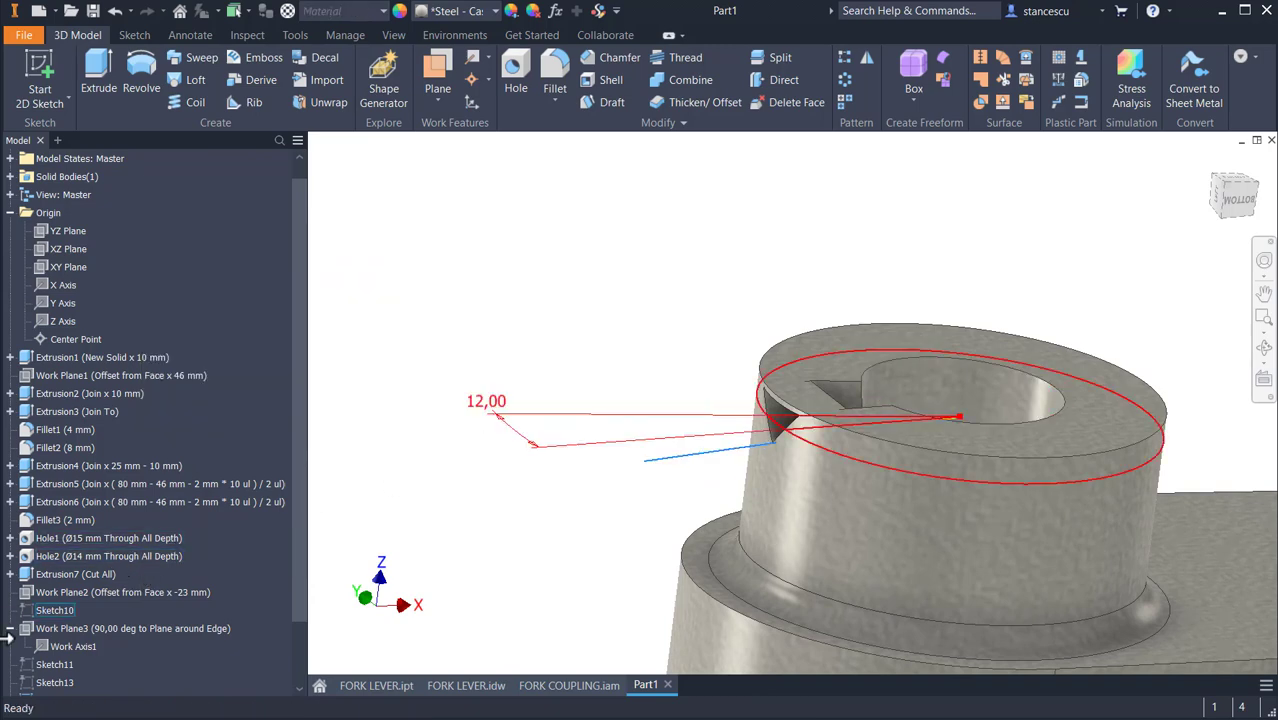
- Hide Sketch14, which holds the sloping line beside the boss
{"action": "scroll", "coordinate": [30, 620], "scroll_direction": "down", "scroll_amount": 1}
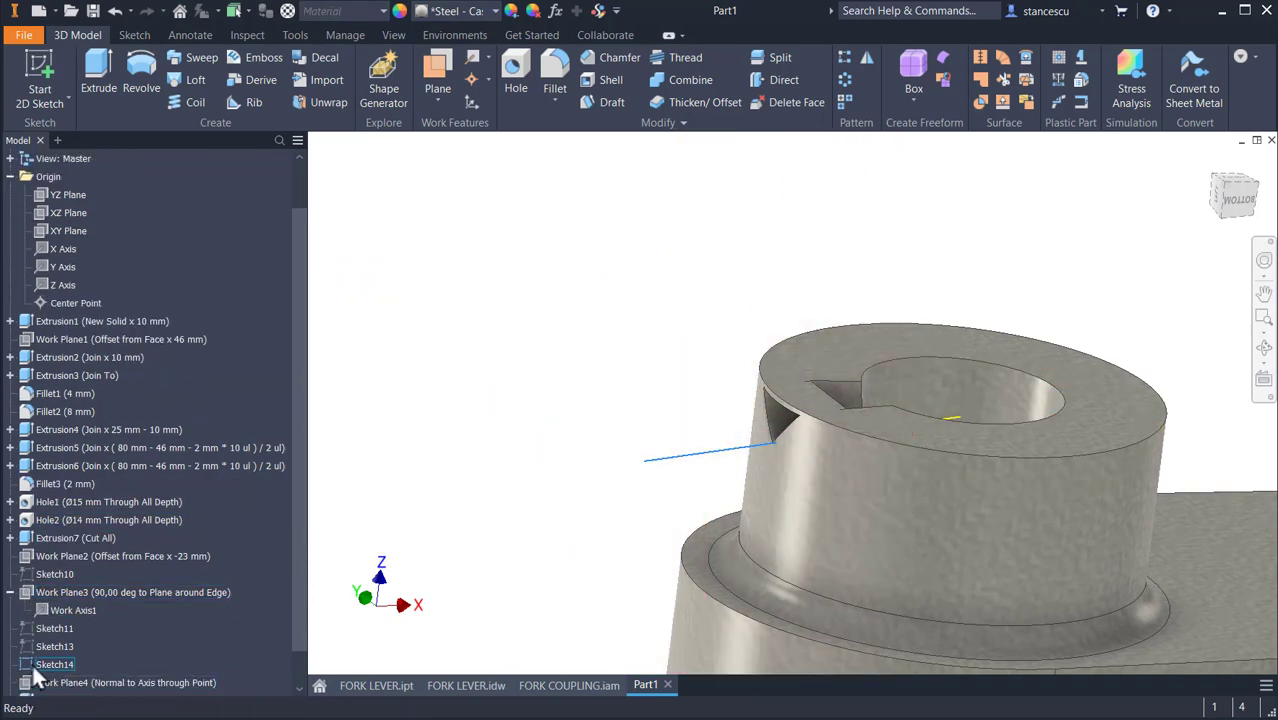
{"action": "scroll", "coordinate": [30, 675], "scroll_direction": "down", "scroll_amount": 1}
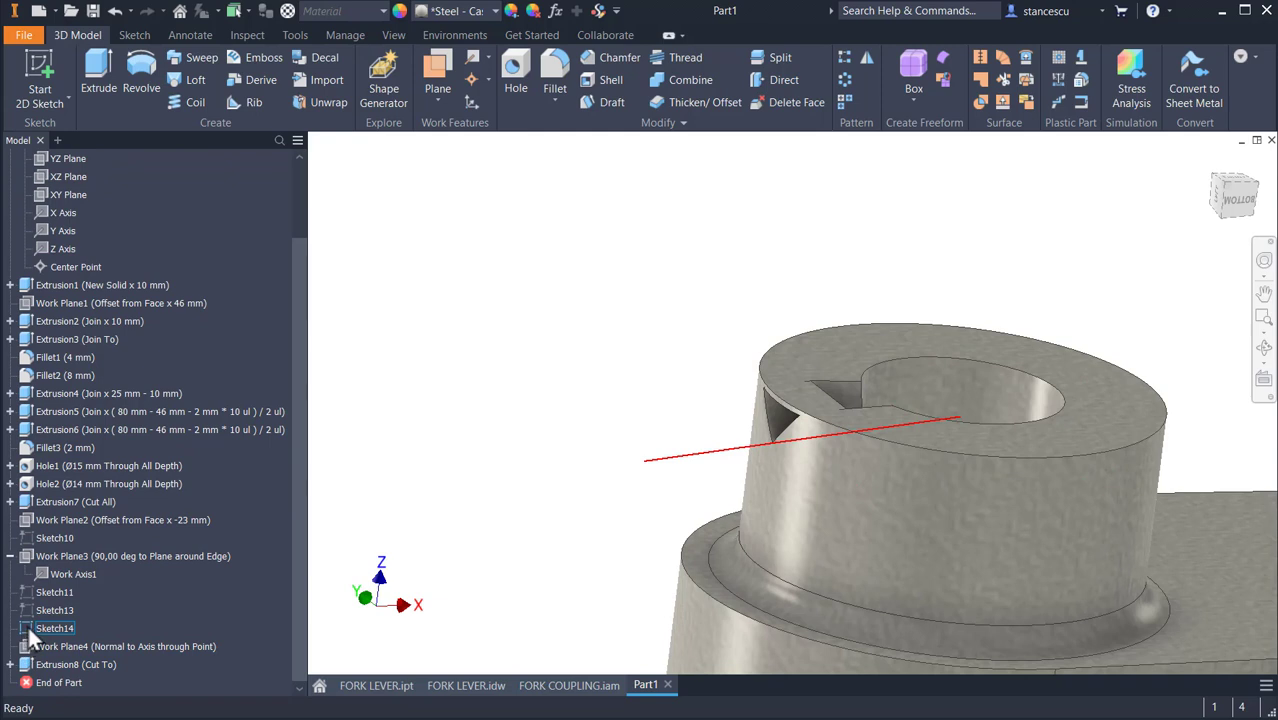
{"action": "right_click", "coordinate": [27, 624]}
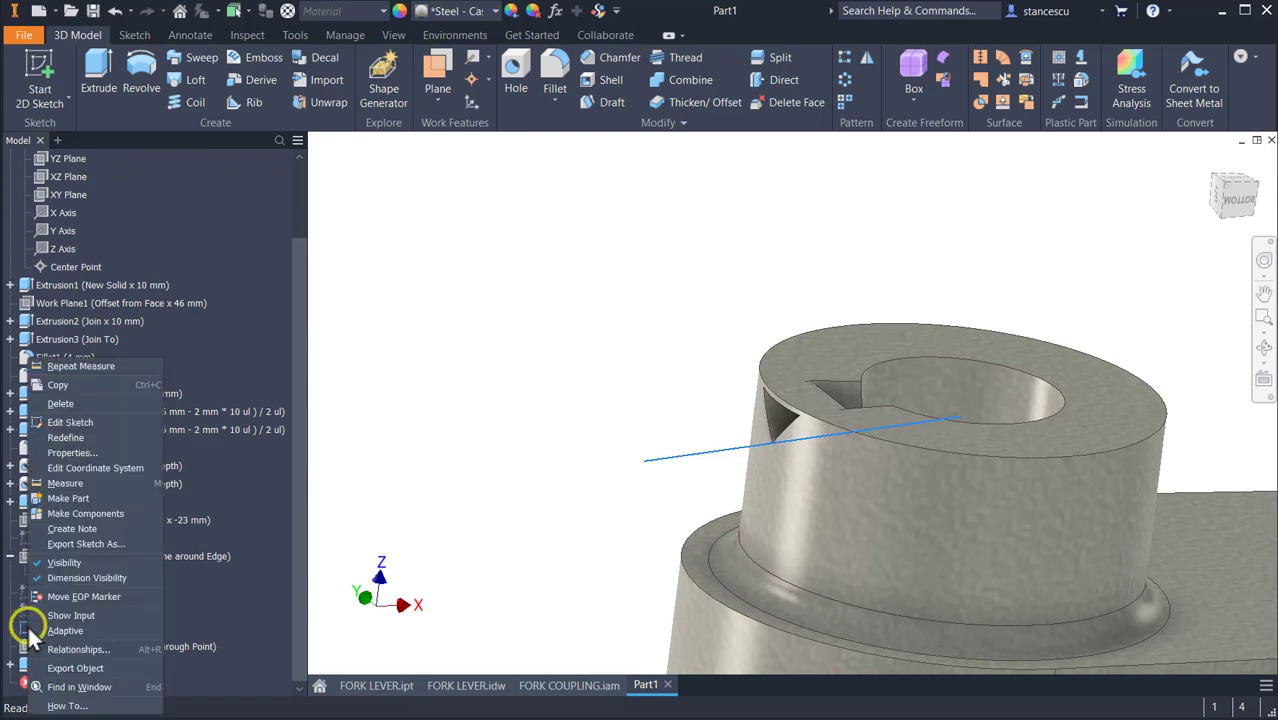
{"action": "left_click", "coordinate": [68, 564]}
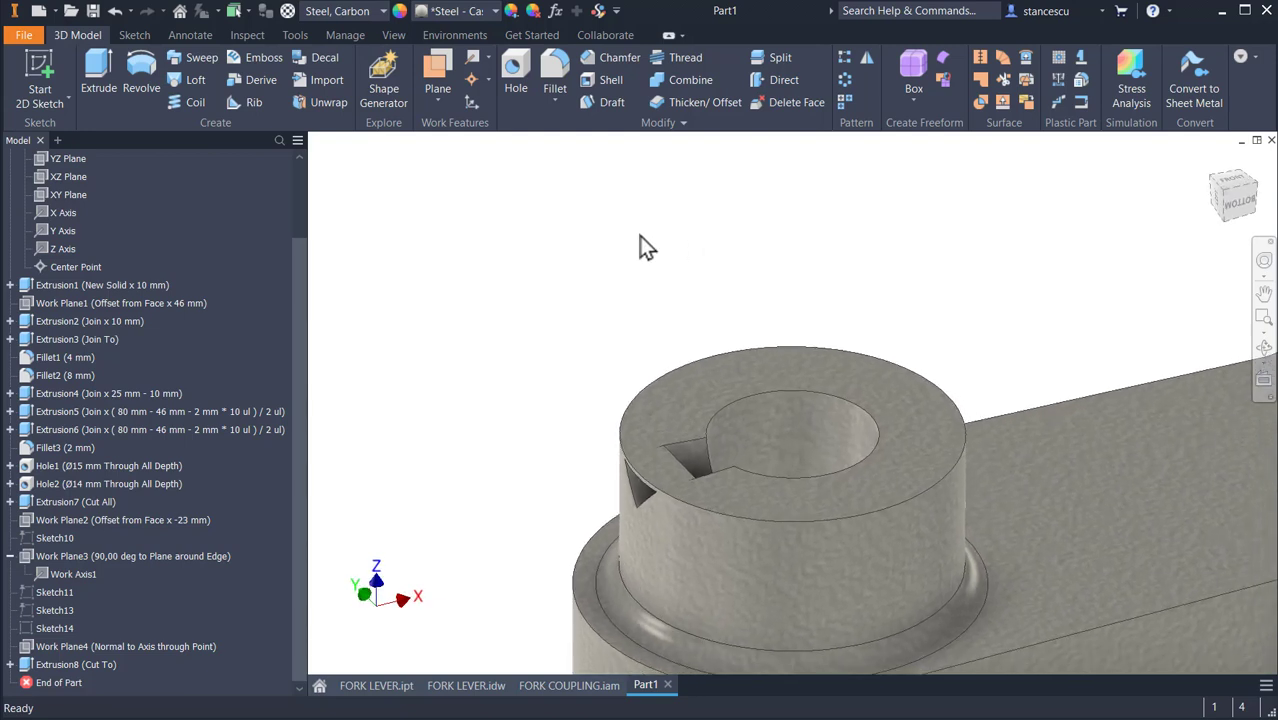
- Create a circular pattern of the V-shaped extruded cut around the boss axis with 15 occurrences over 360 deg
{"action": "left_click", "coordinate": [846, 82]}
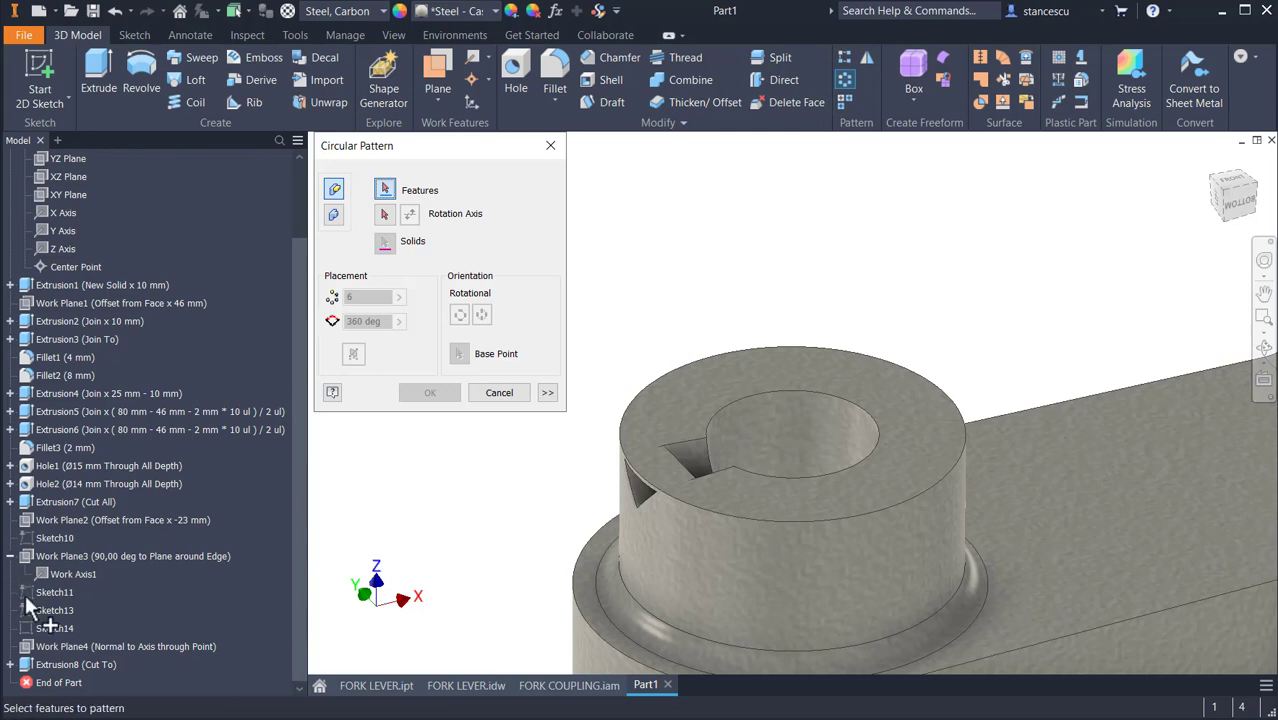
{"action": "left_click", "coordinate": [57, 666]}
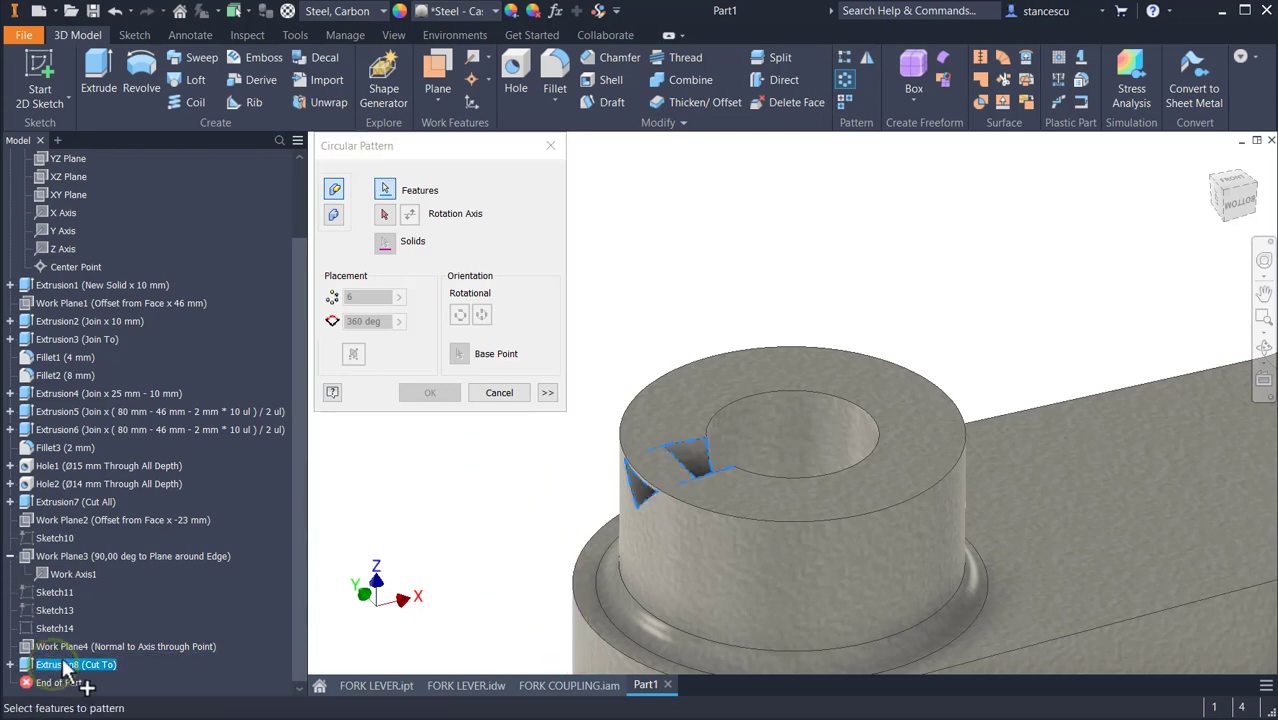
{"action": "left_click", "coordinate": [388, 215]}
{"action": "left_click", "coordinate": [866, 581]}
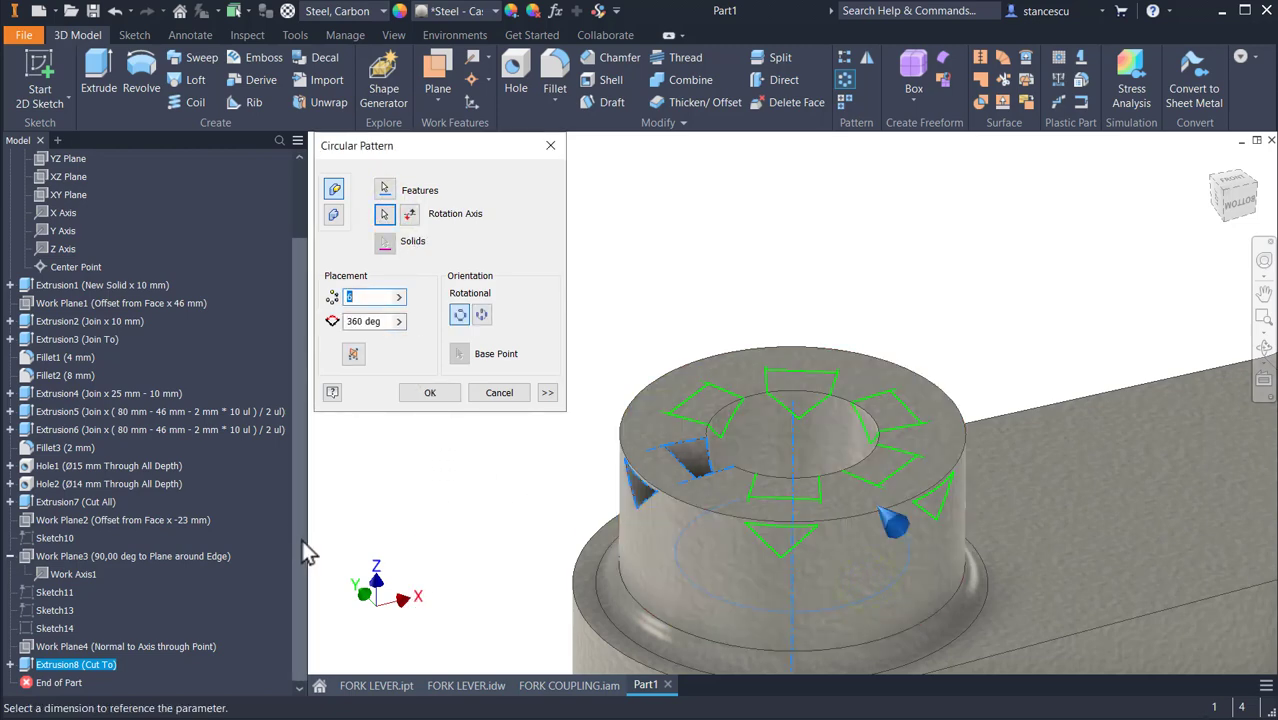
{"action": "type", "text": "15"}
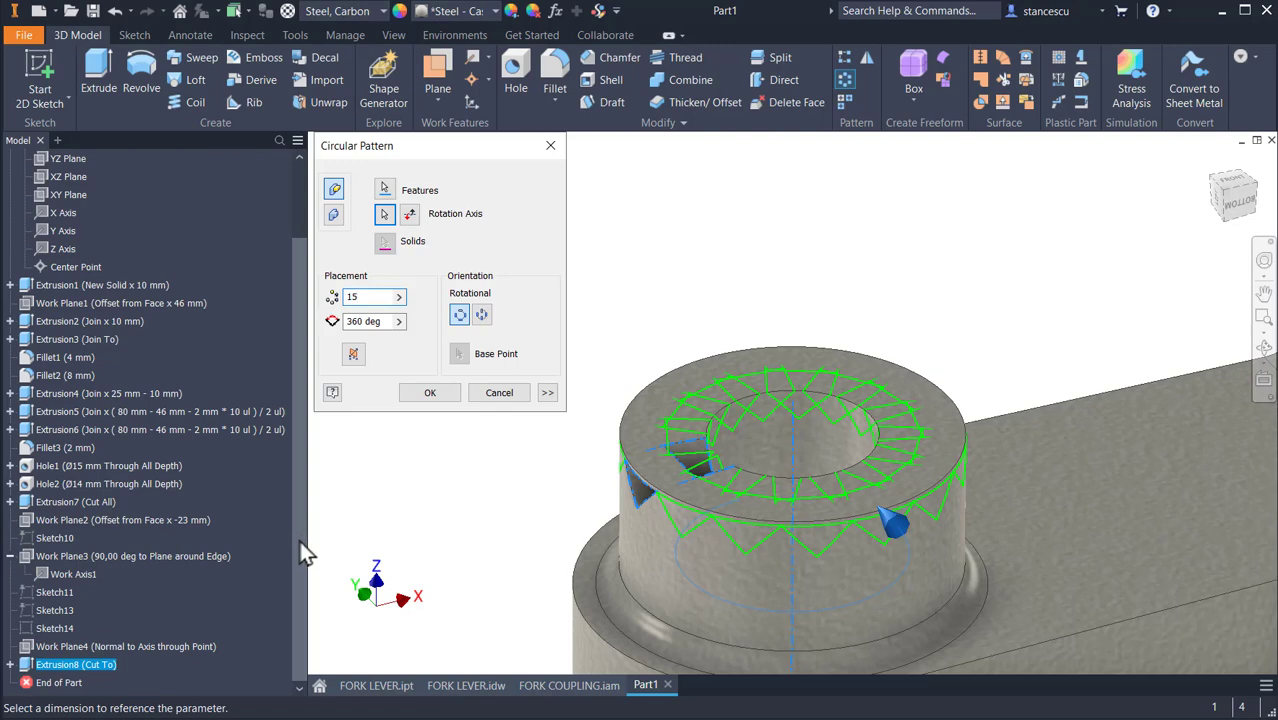
{"action": "left_click", "coordinate": [420, 392]}
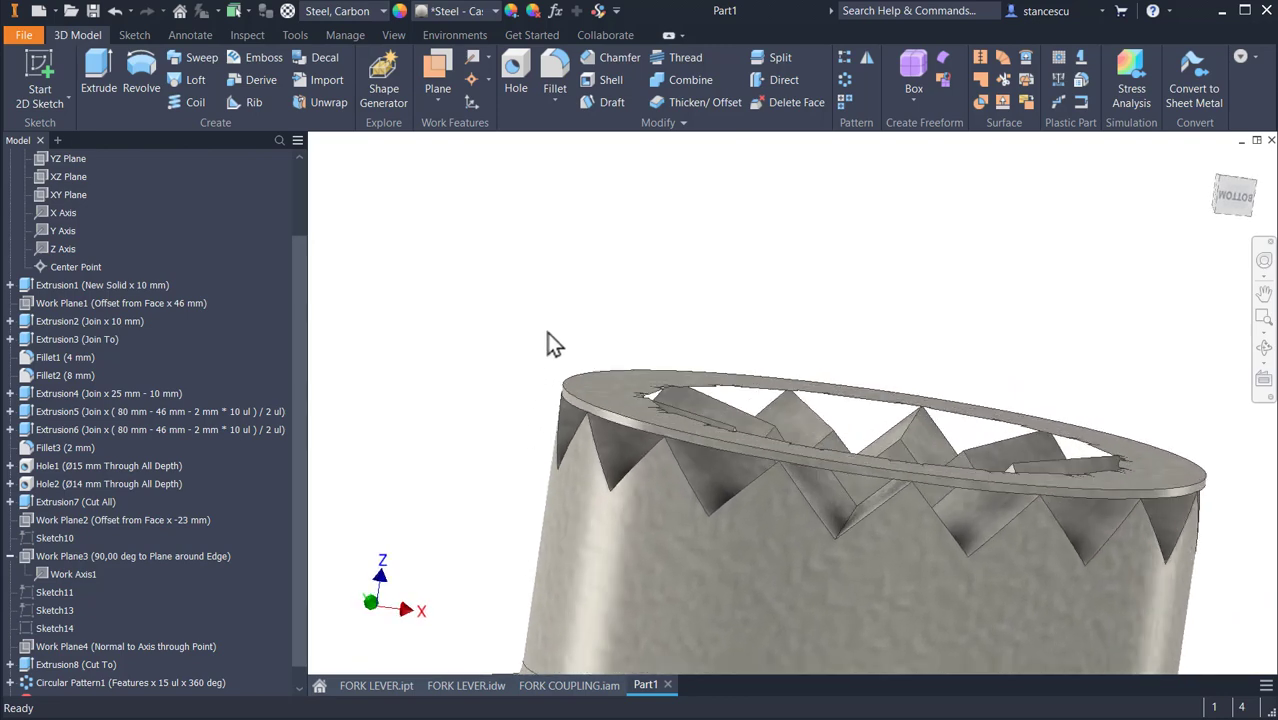
{"action": "key", "text": "F6"}
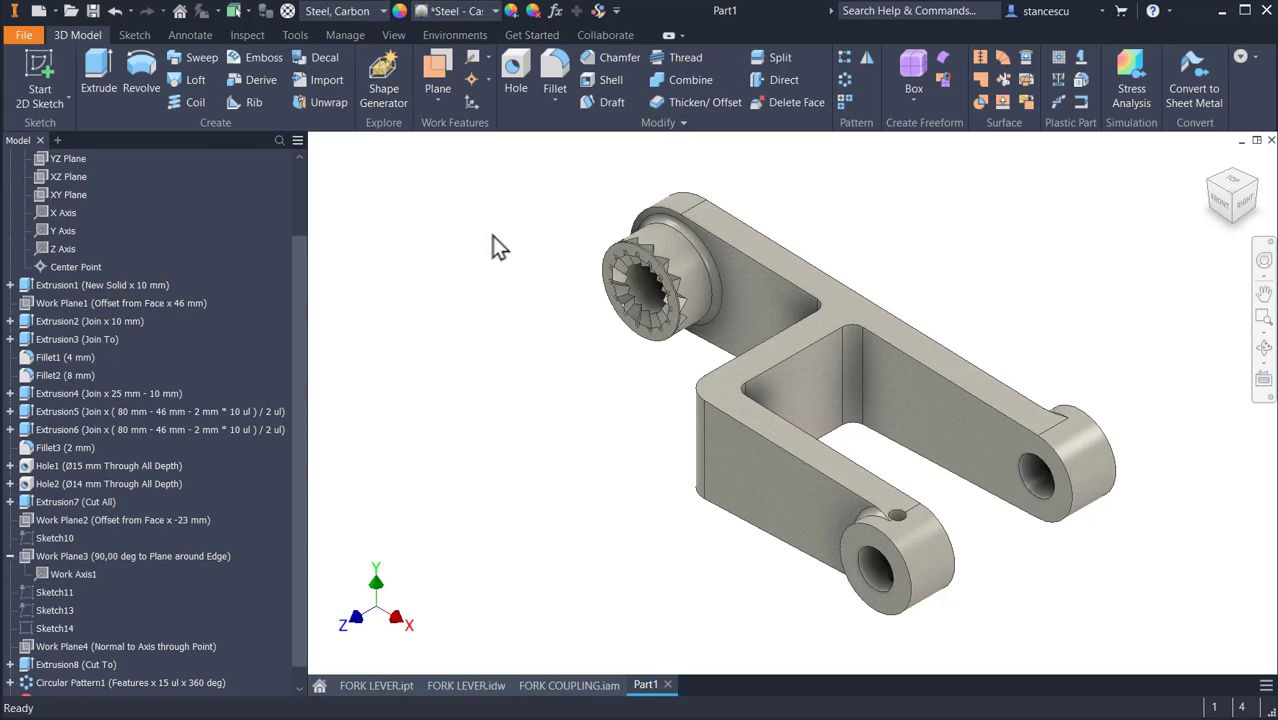
- Examine the tooth profile and the boss height dimension in the front view of the FORK LEVER.idw drawing
{"action": "left_click", "coordinate": [466, 685]}
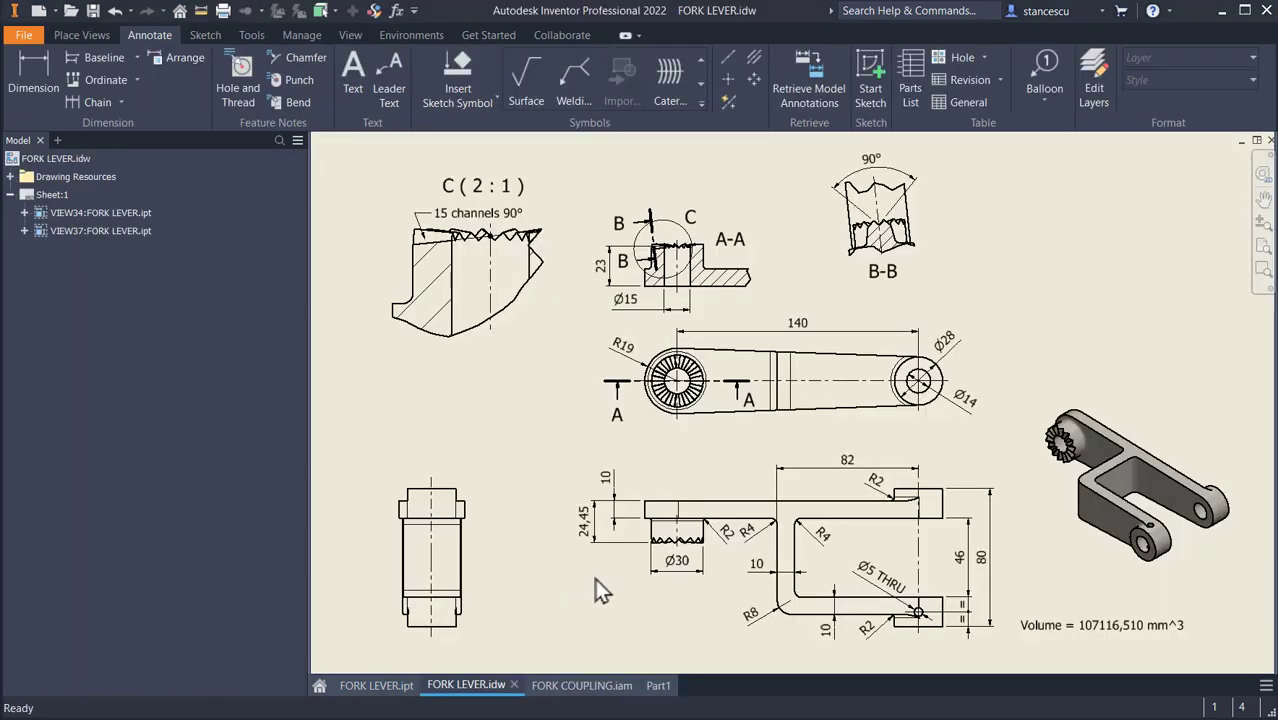
{"action": "scroll", "coordinate": [620, 537], "scroll_direction": "up", "scroll_amount": 4}
{"action": "scroll", "coordinate": [558, 520], "scroll_direction": "up", "scroll_amount": 2}
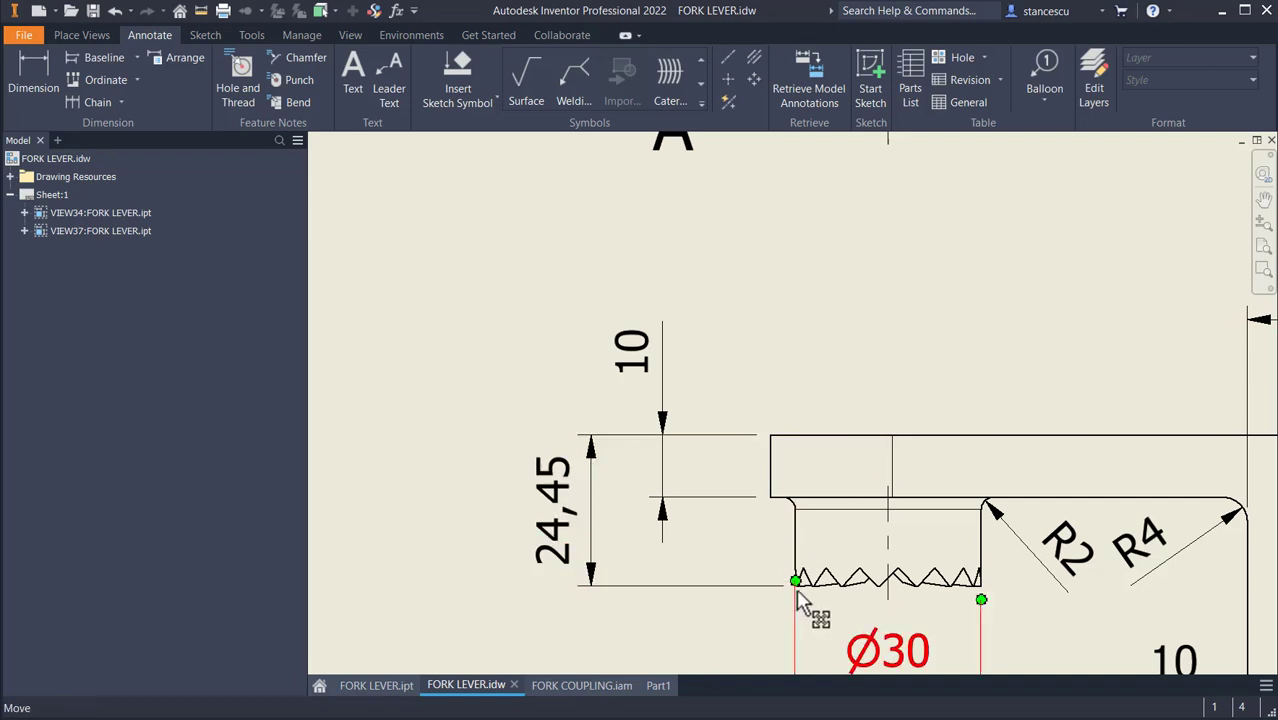
{"action": "scroll", "coordinate": [799, 592], "scroll_direction": "up", "scroll_amount": 2}
{"action": "scroll", "coordinate": [799, 592], "scroll_direction": "up", "scroll_amount": 2}
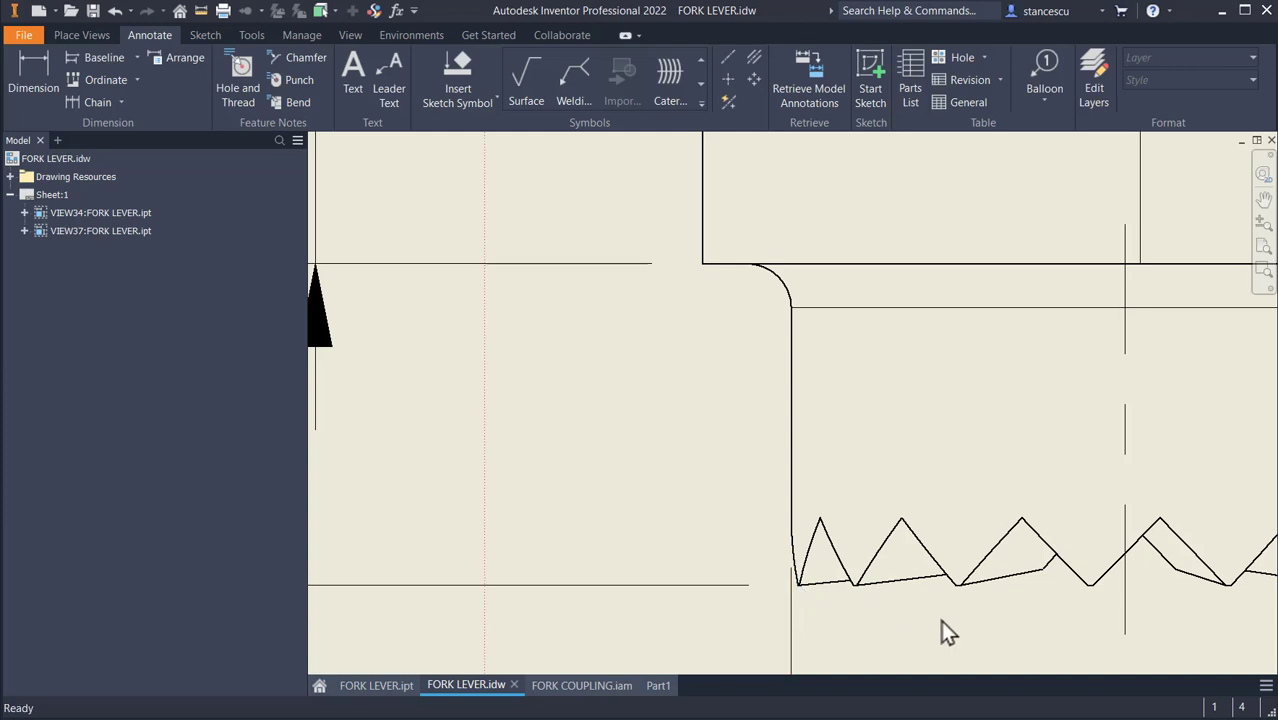
{"action": "scroll", "coordinate": [985, 613], "scroll_direction": "up", "scroll_amount": 4}
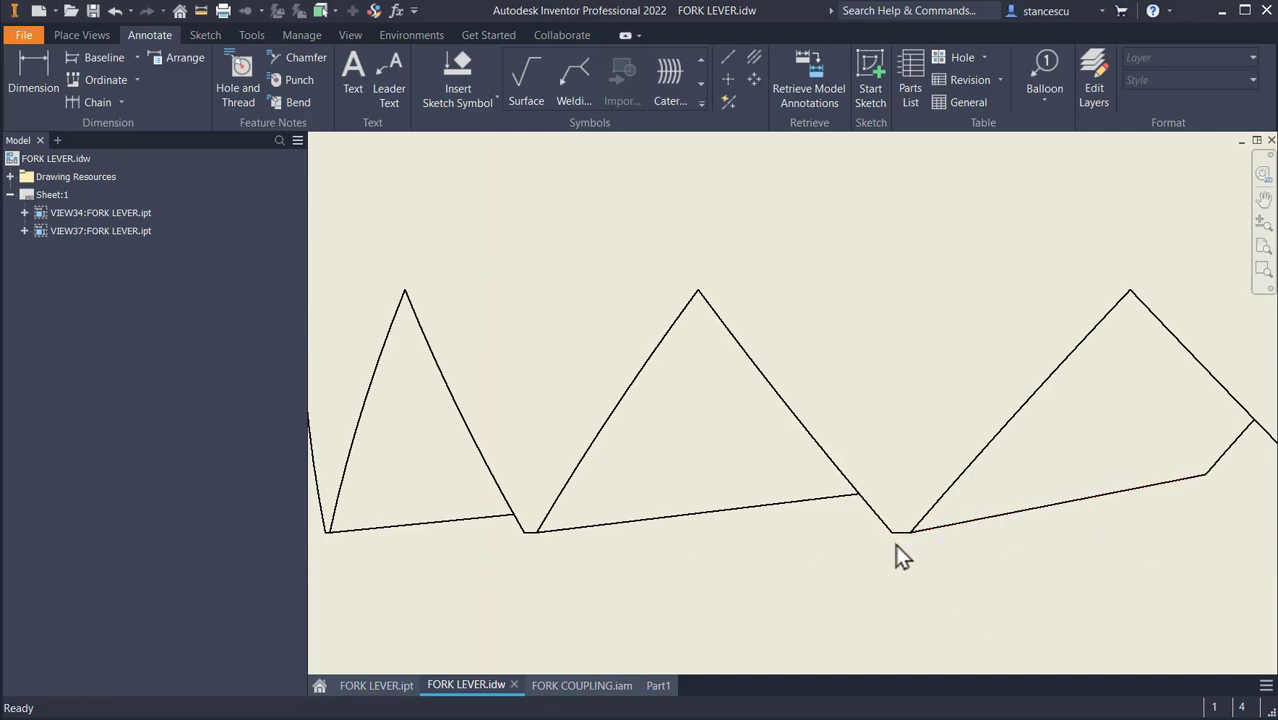
{"action": "scroll", "coordinate": [882, 556], "scroll_direction": "down", "scroll_amount": 3}
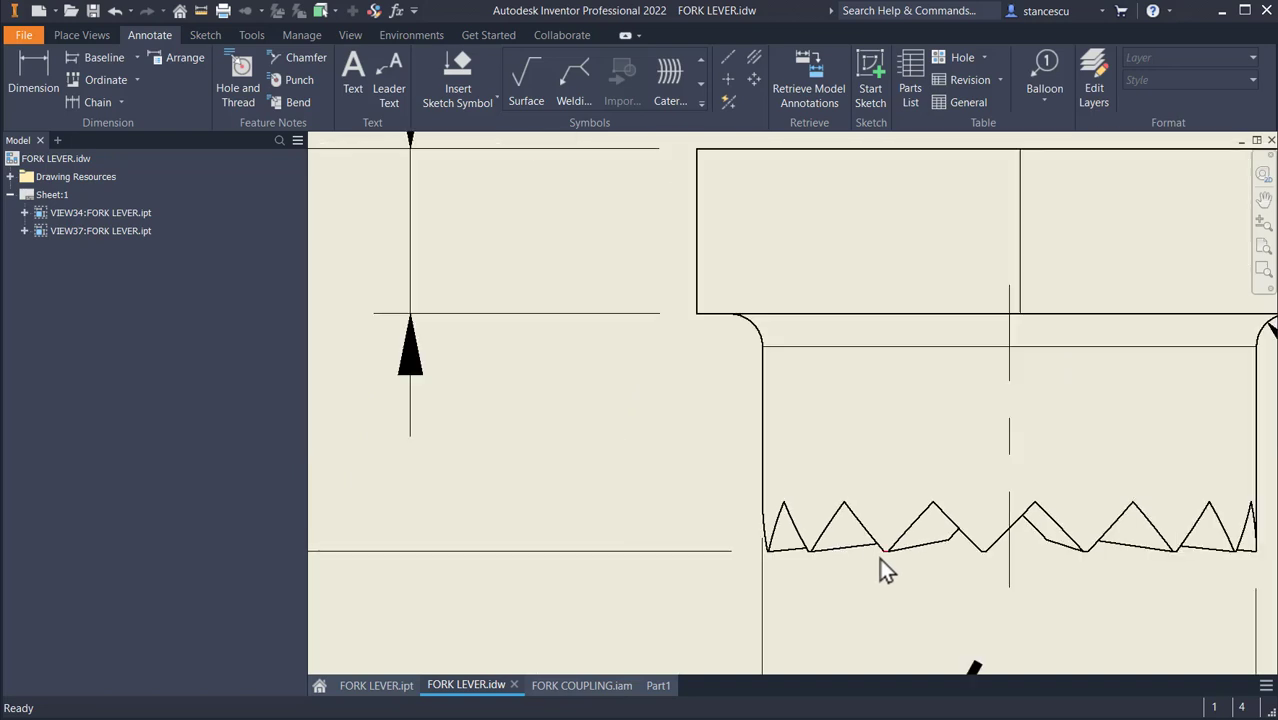
{"action": "scroll", "coordinate": [879, 558], "scroll_direction": "down", "scroll_amount": 3}
{"action": "left_click", "coordinate": [445, 420]}
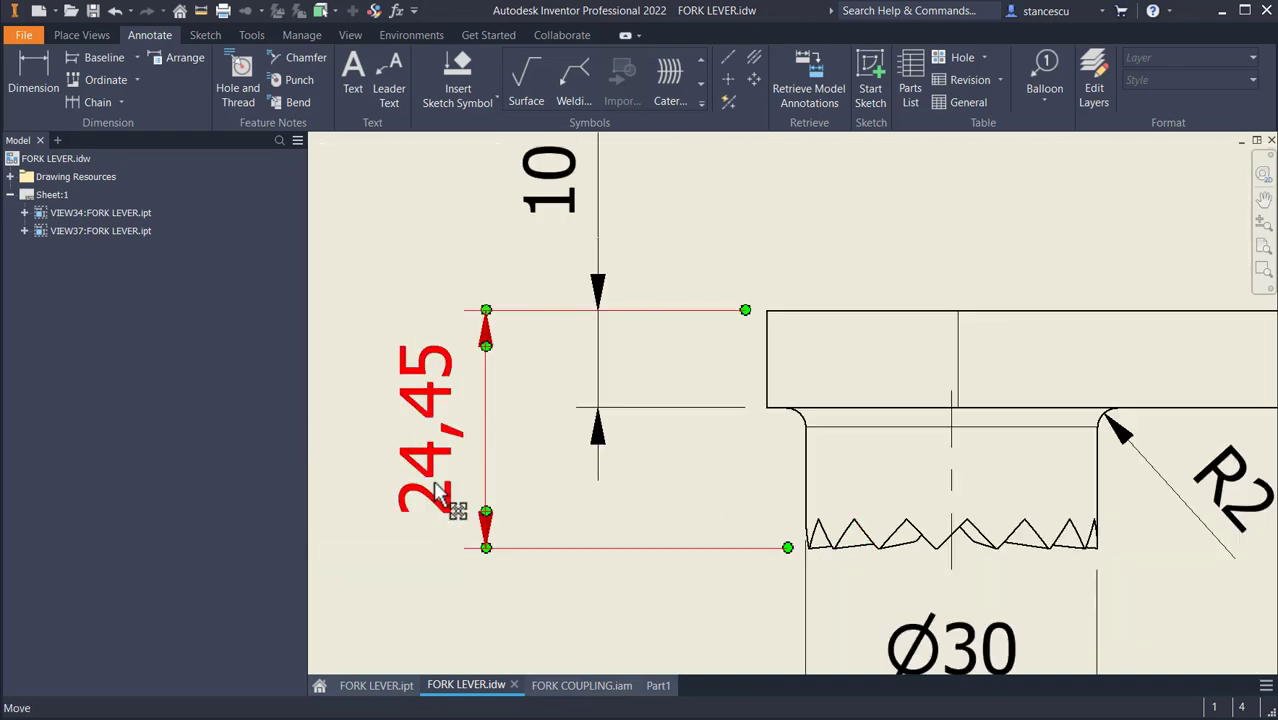
{"action": "key", "text": "Escape"}
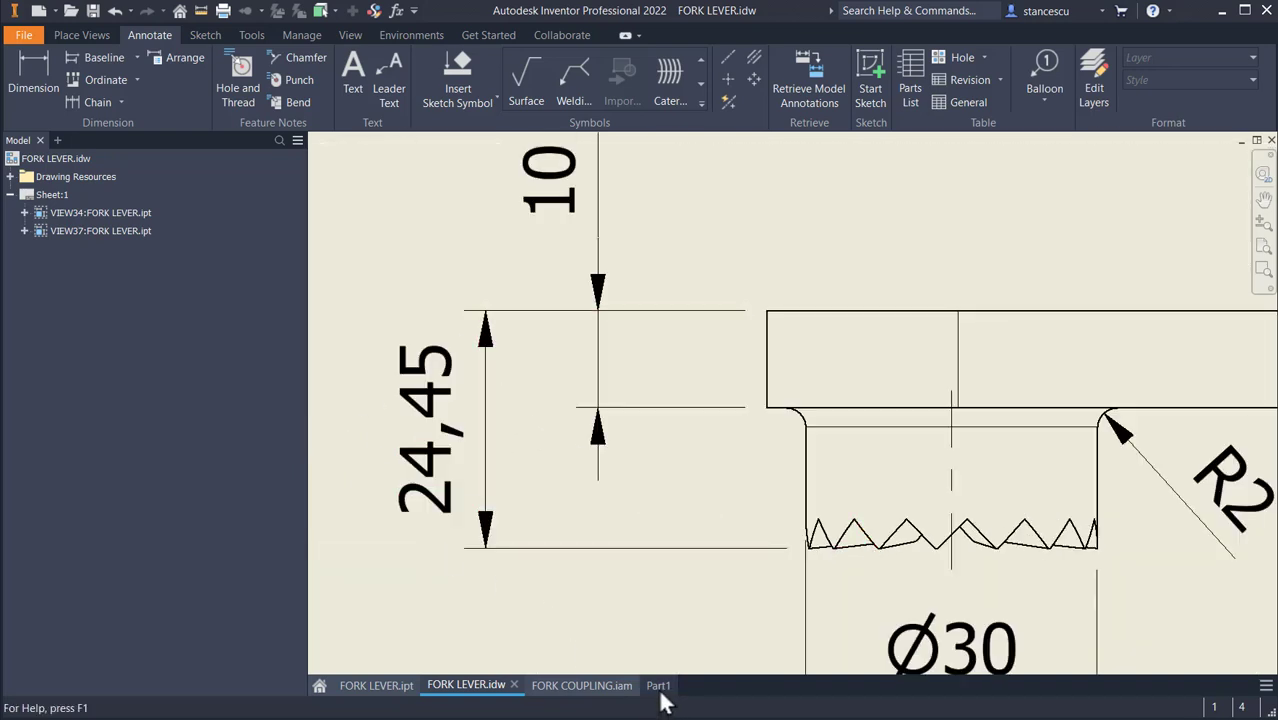
- Return to Part1, start a sketch on the XZ Plane and slice the graphics at the sketch plane
{"action": "left_click", "coordinate": [658, 688]}
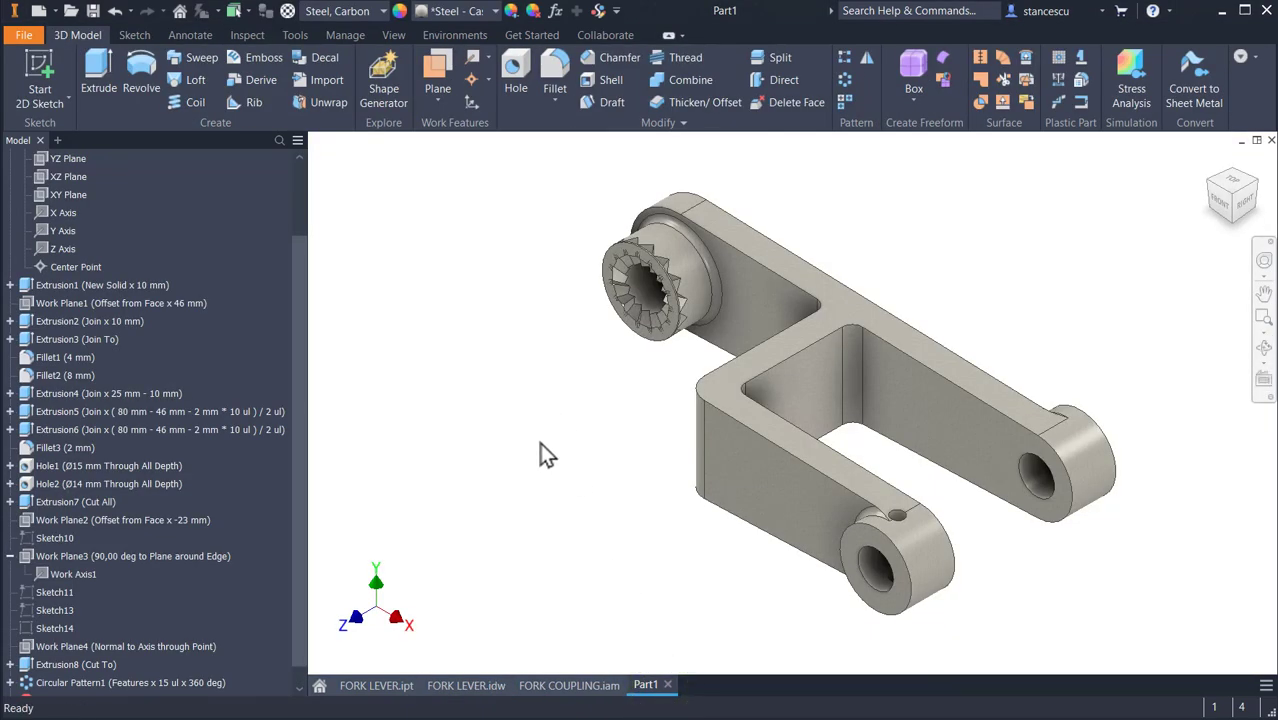
{"action": "middle_click_drag", "start_coordinate": [562, 428], "coordinate": [742, 427], "text": "shift"}
{"action": "scroll", "coordinate": [722, 414], "scroll_direction": "up", "scroll_amount": 5}
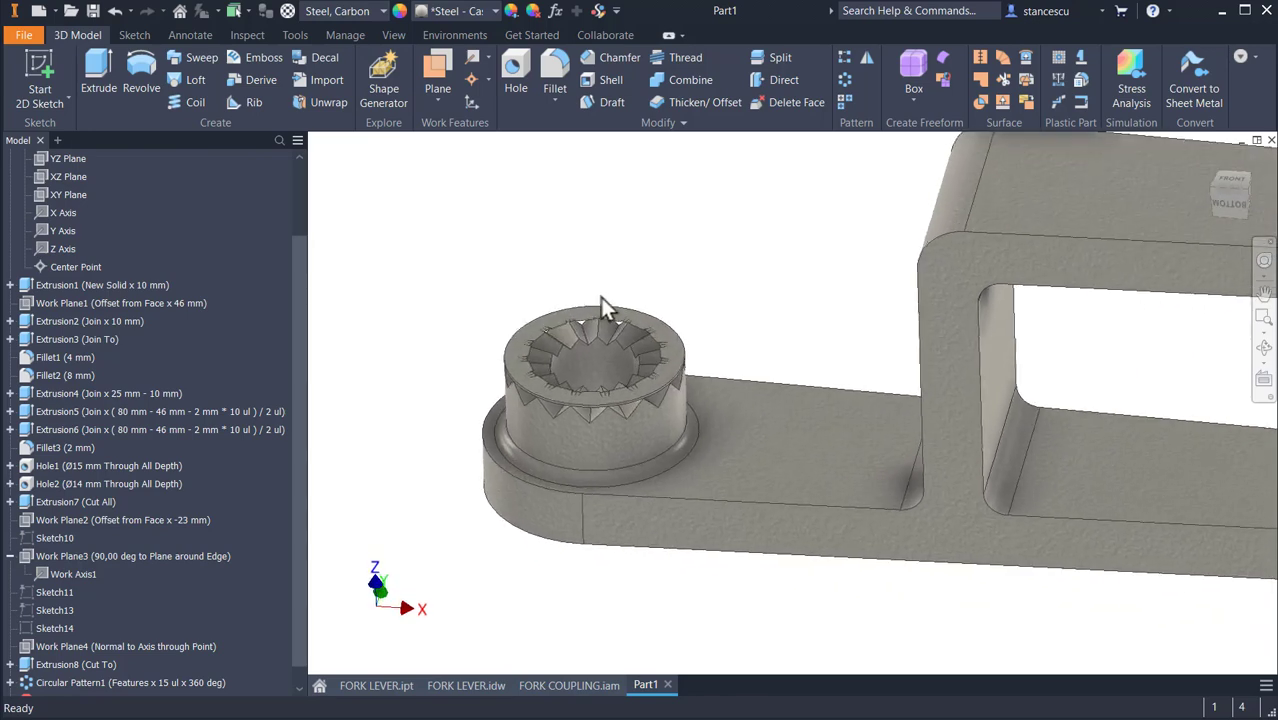
{"action": "middle_click_drag", "start_coordinate": [600, 297], "coordinate": [338, 258], "text": "shift"}
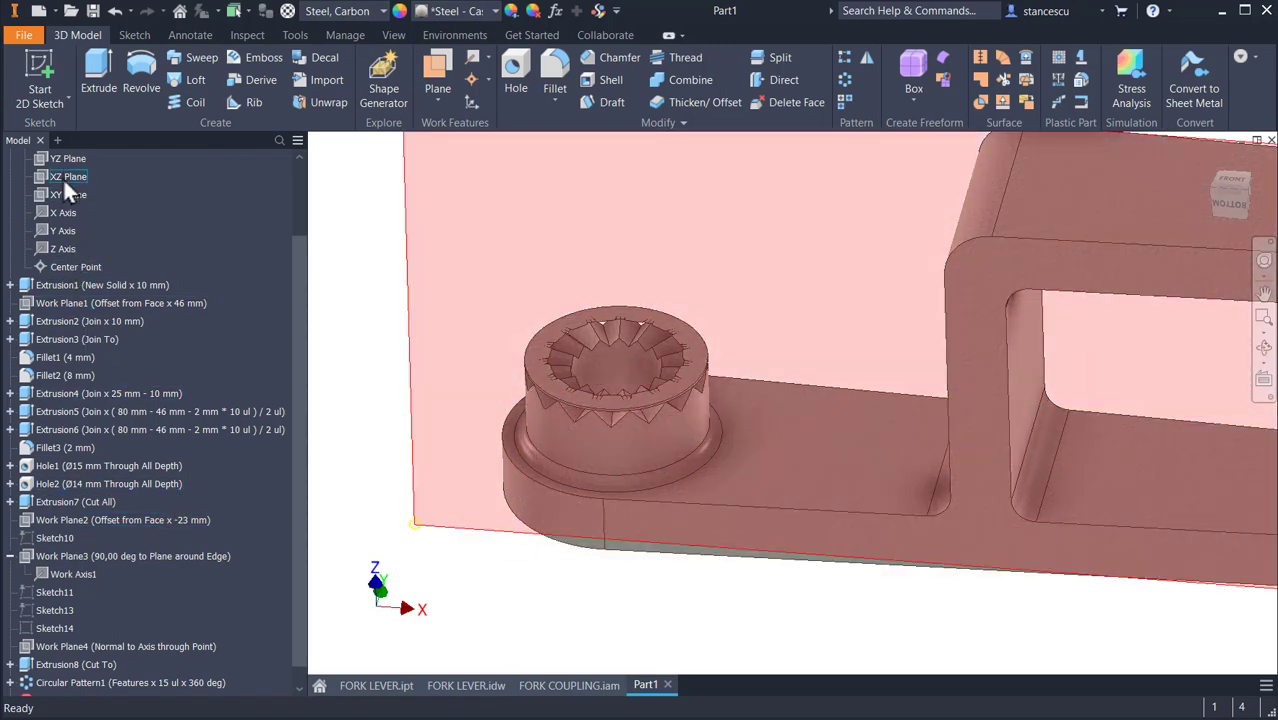
{"action": "left_click", "coordinate": [63, 176]}
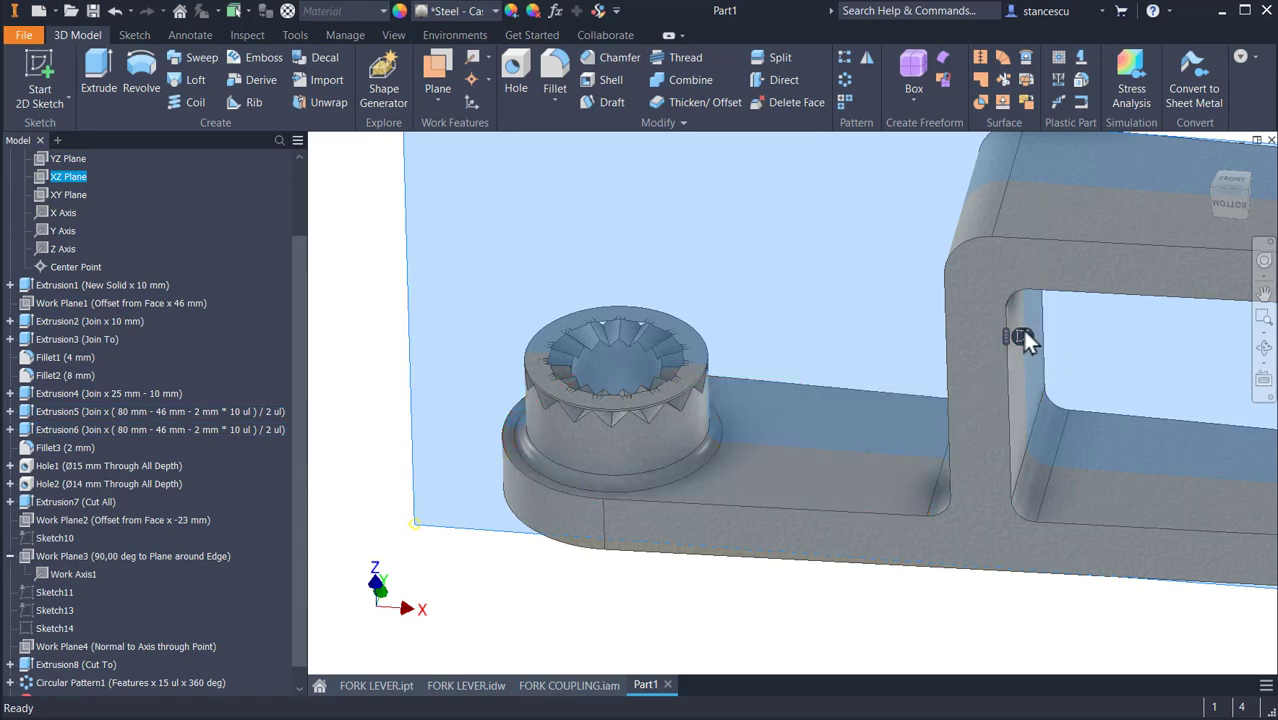
{"action": "left_click", "coordinate": [1020, 336]}
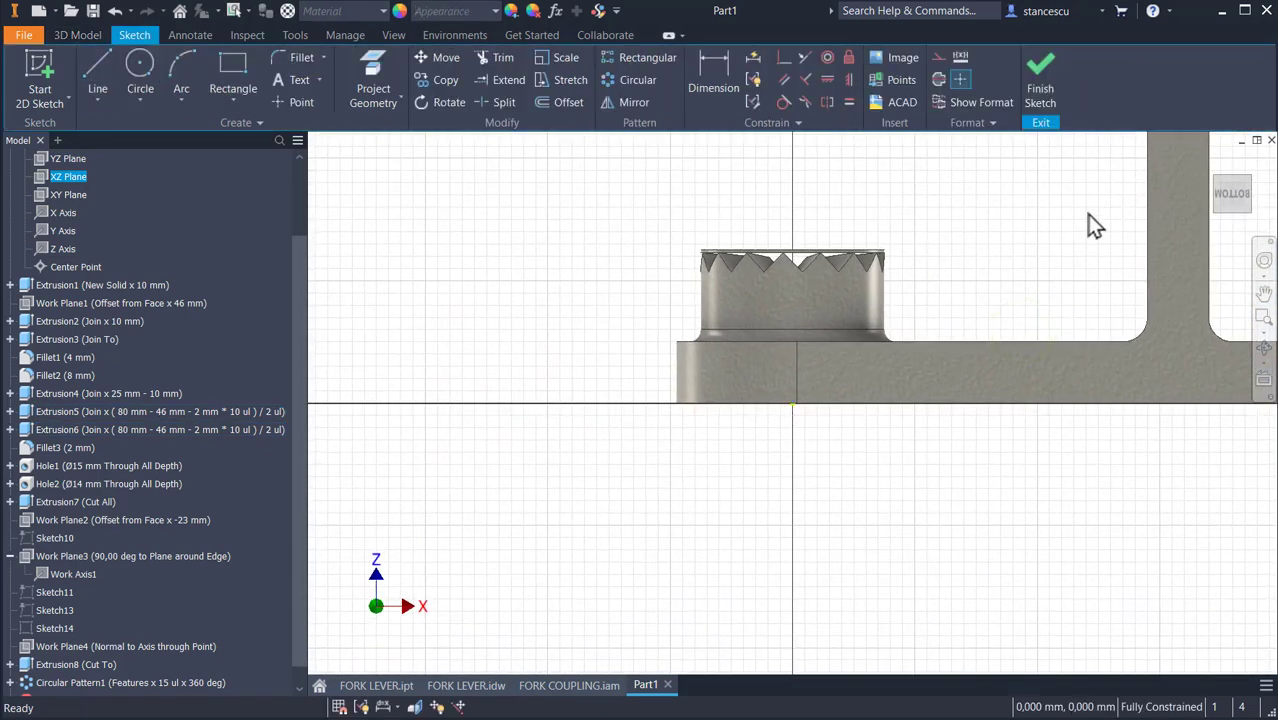
{"action": "key", "text": "F7"}
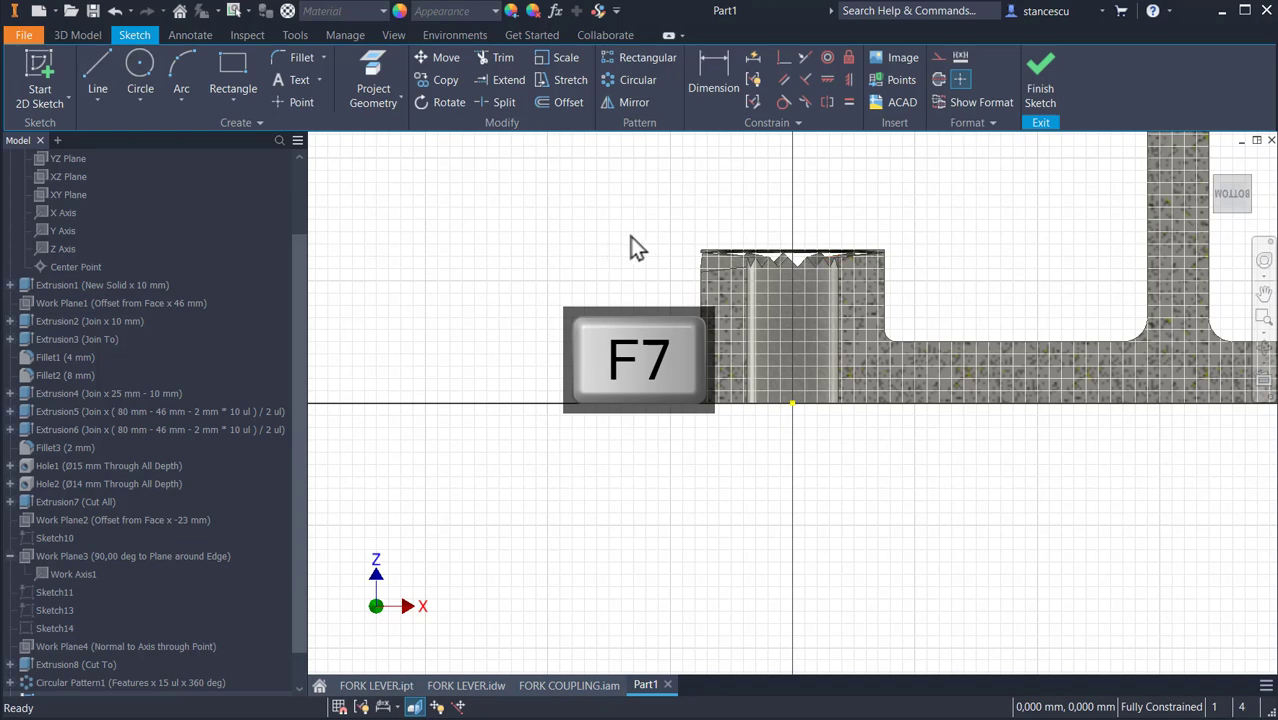
- Project the boss's outer vertical edge and the sloping bottom edge of the tooth gap into the sketch
{"action": "scroll", "coordinate": [690, 280], "scroll_direction": "down", "scroll_amount": 5}
{"action": "mouse_move", "coordinate": [703, 306]}
{"action": "middle_mouse_down"}
{"action": "mouse_move", "coordinate": [565, 251]}
{"action": "mouse_move", "coordinate": [437, 234]}
{"action": "mouse_move", "coordinate": [469, 166]}
{"action": "middle_mouse_up"}
{"action": "scroll", "coordinate": [470, 170], "scroll_direction": "up", "scroll_amount": 5}
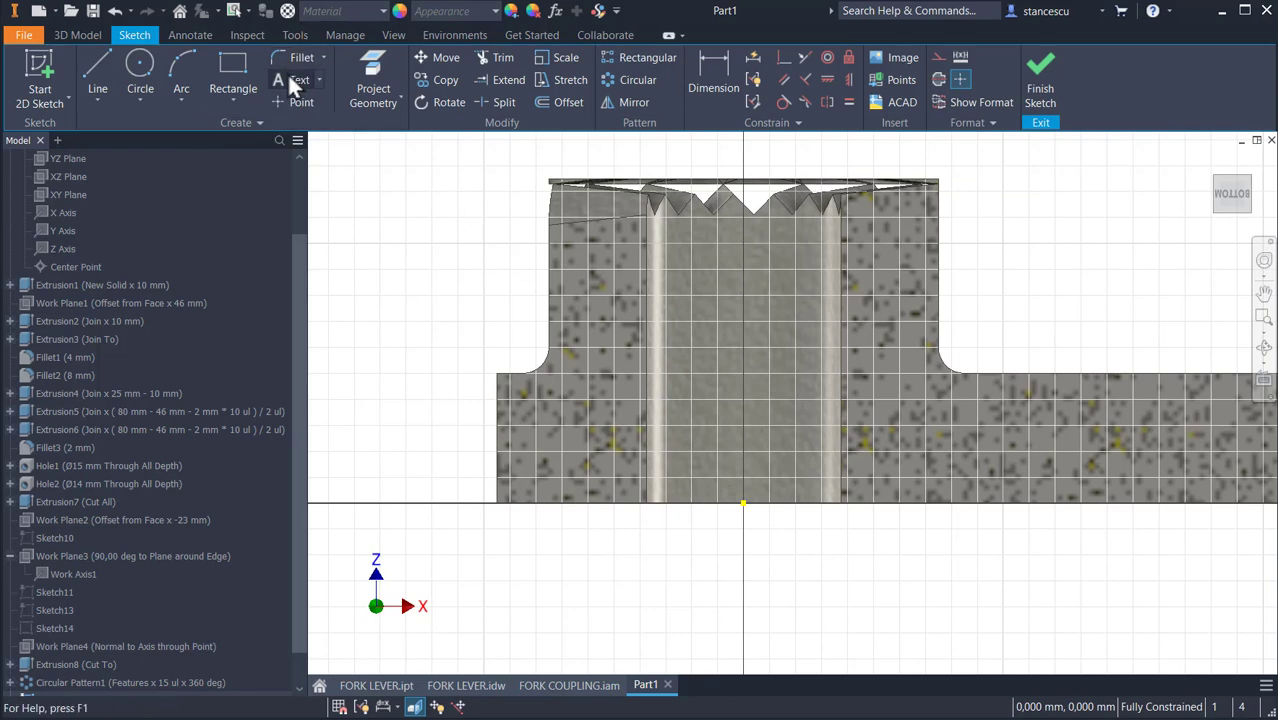
{"action": "left_click", "coordinate": [368, 72]}
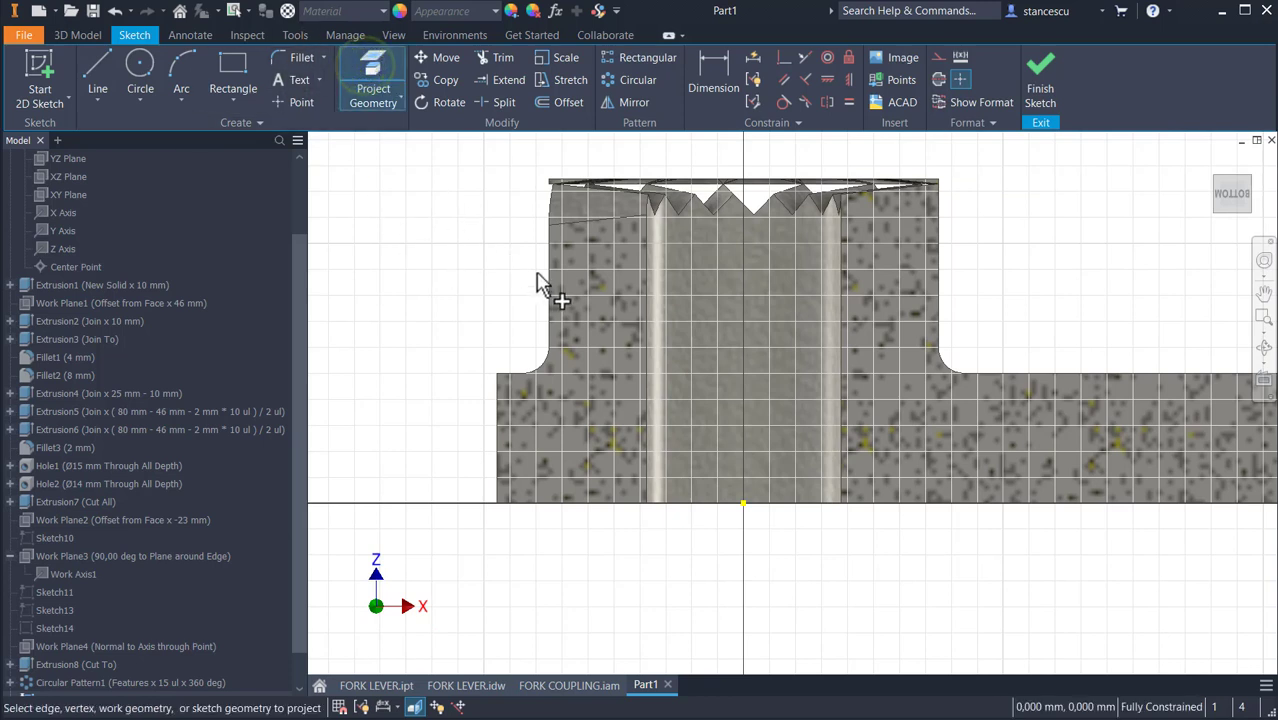
{"action": "left_click", "coordinate": [547, 283]}
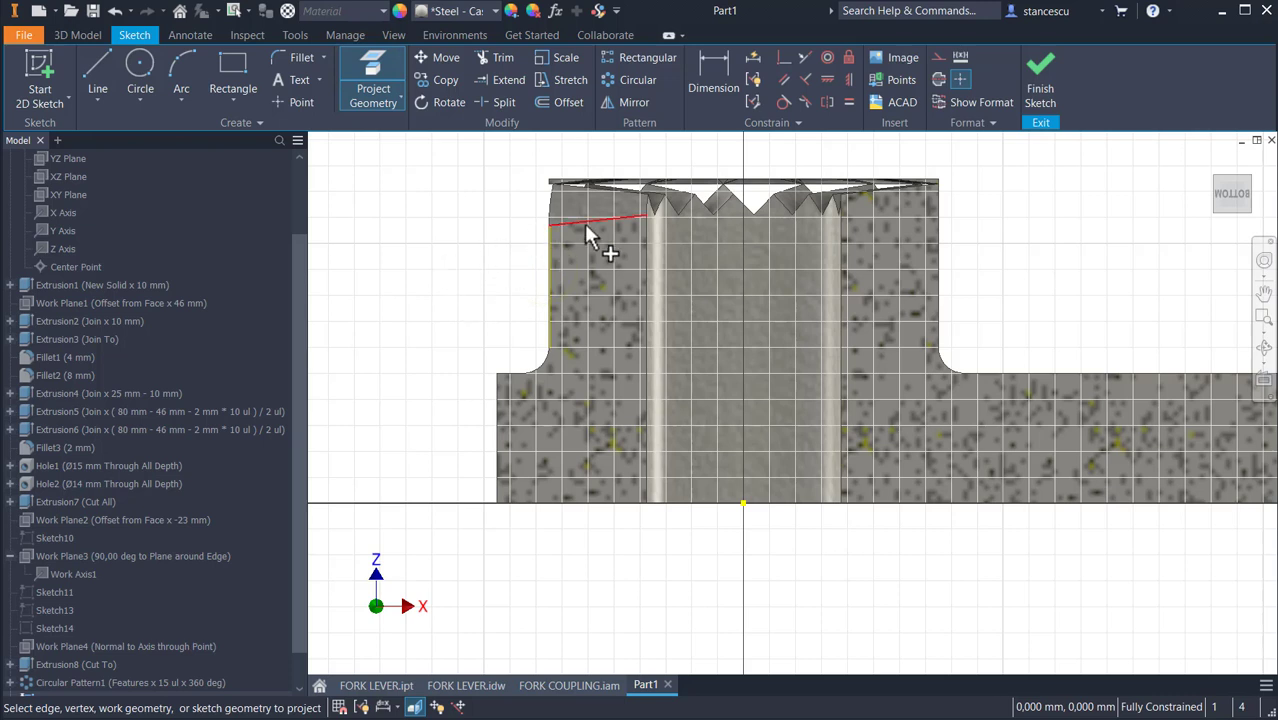
{"action": "left_click", "coordinate": [593, 226]}
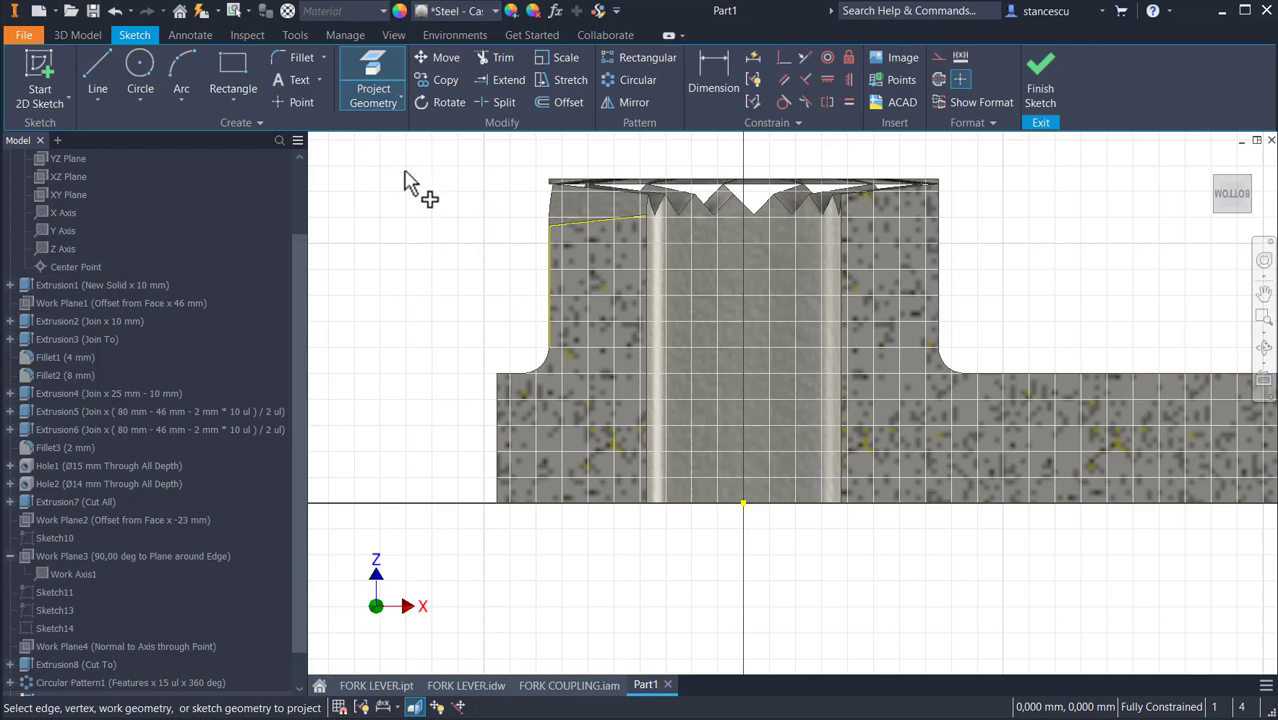
- Draw a rising line from the inner end of the projected sloping edge to just past the boss centre
{"action": "left_click", "coordinate": [95, 75]}
{"action": "scroll", "coordinate": [585, 218], "scroll_direction": "up", "scroll_amount": 5}
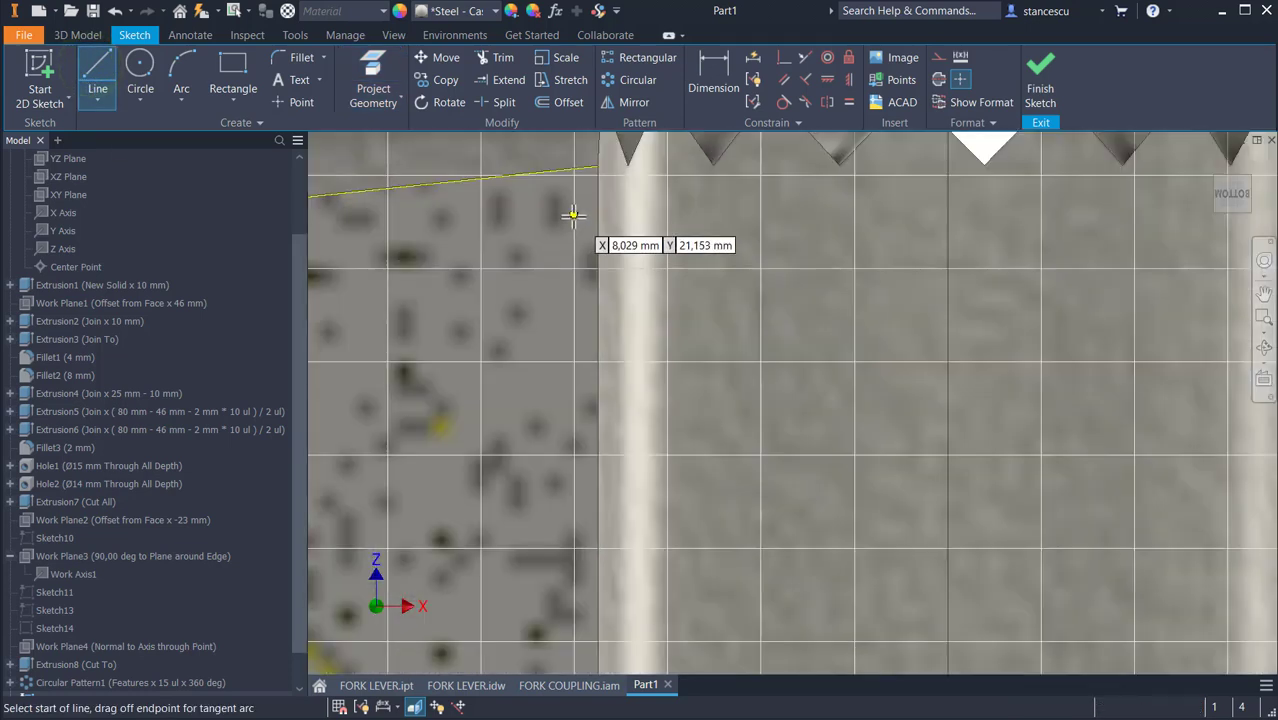
{"action": "scroll", "coordinate": [573, 213], "scroll_direction": "down", "scroll_amount": 3}
{"action": "left_click", "coordinate": [708, 374]}
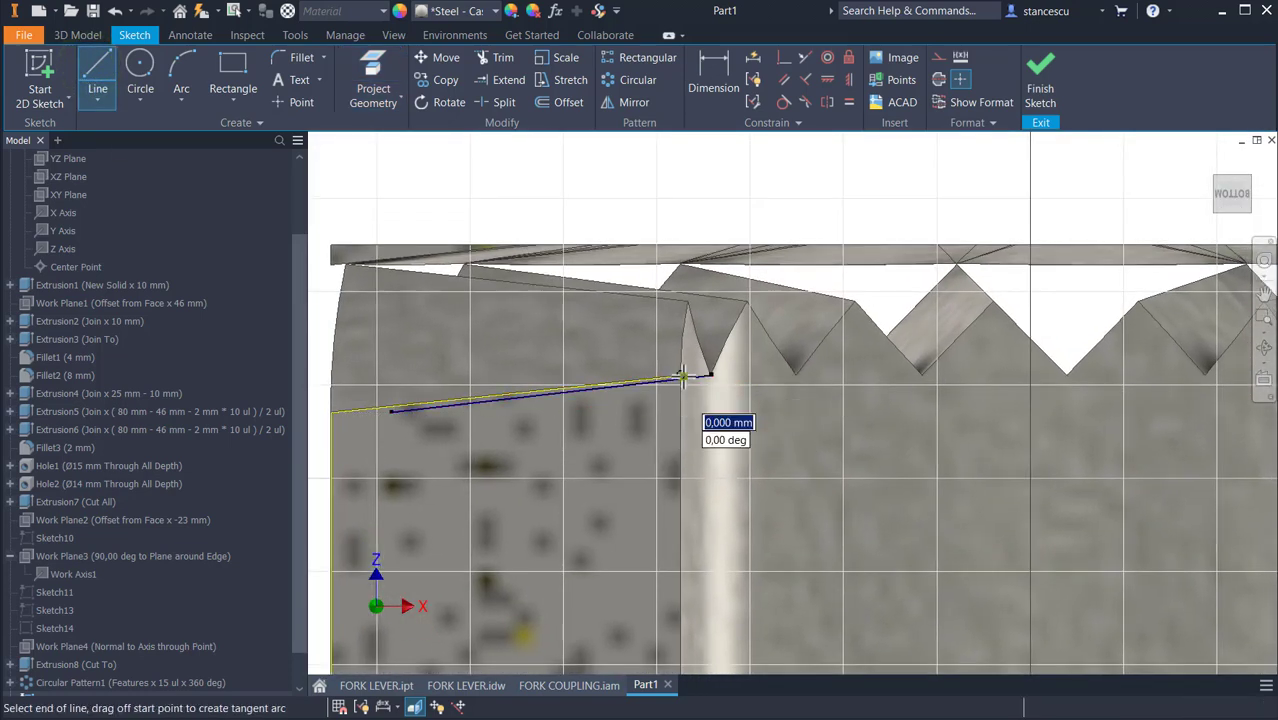
{"action": "left_click", "coordinate": [1069, 309]}
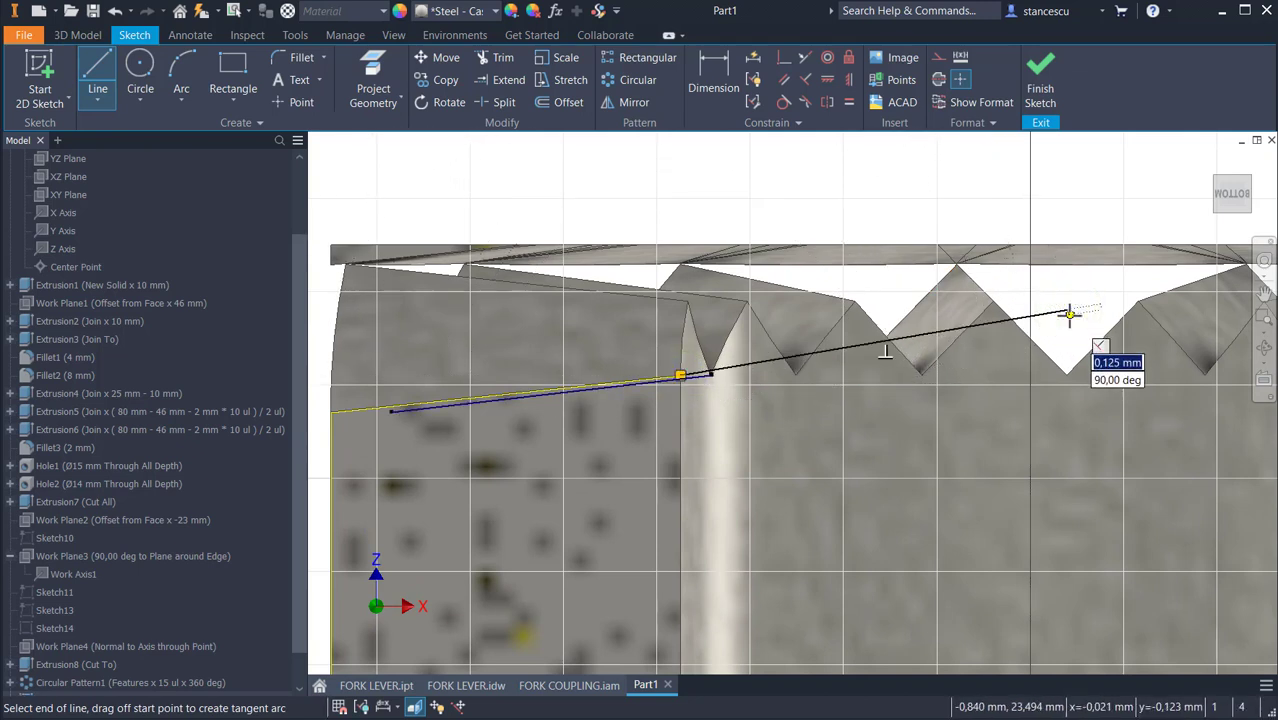
{"action": "key", "text": "Escape"}
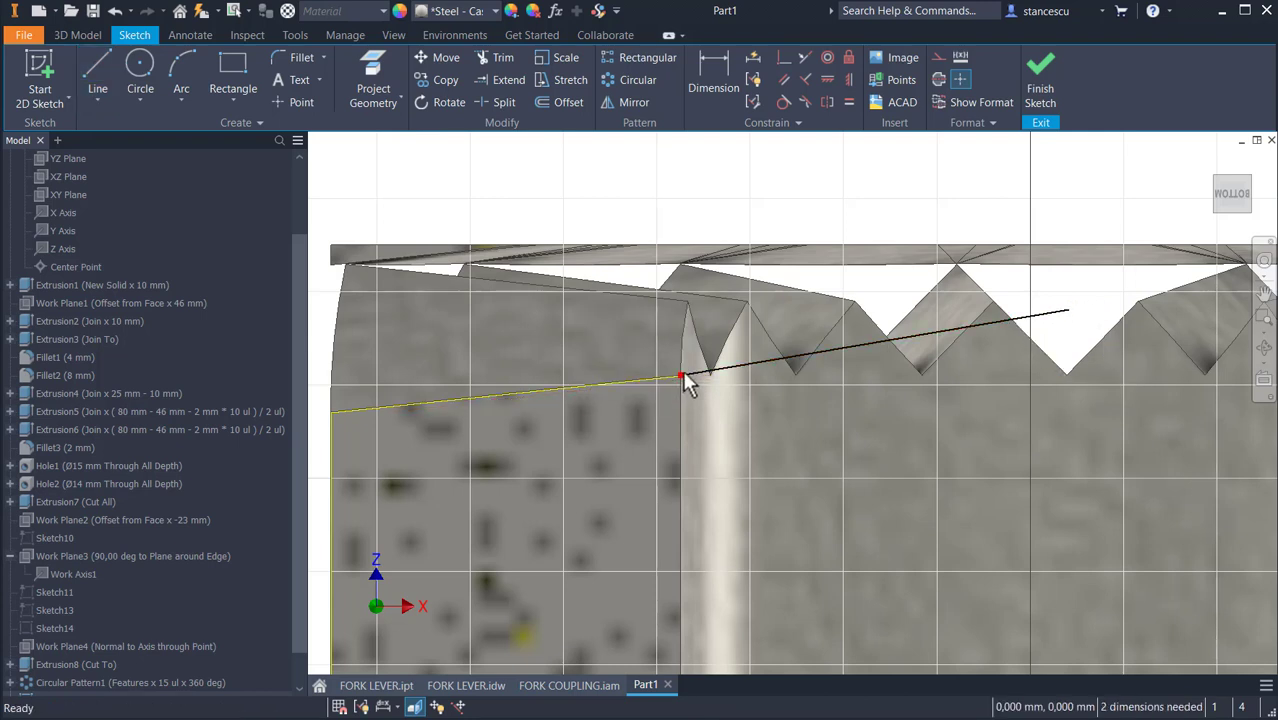
- Make the new line collinear with the projected sloping edge
{"action": "left_click", "coordinate": [803, 60]}
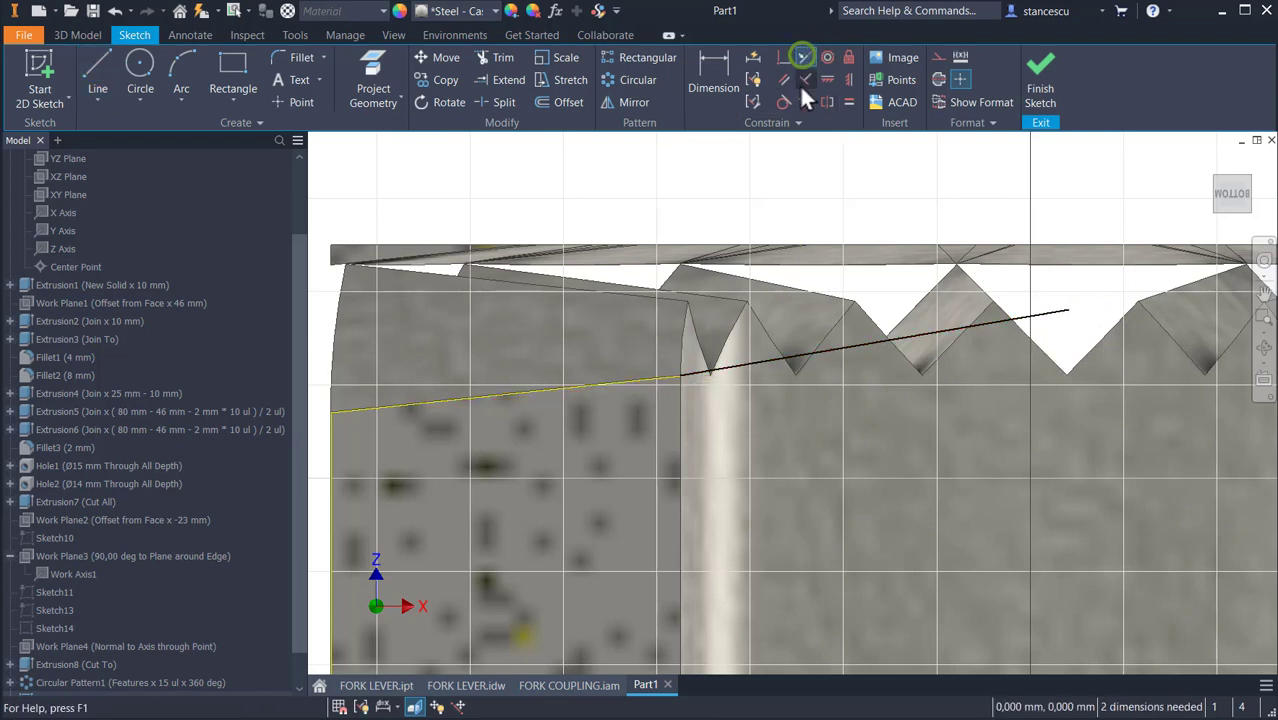
{"action": "left_click", "coordinate": [648, 382]}
{"action": "left_click", "coordinate": [720, 376]}
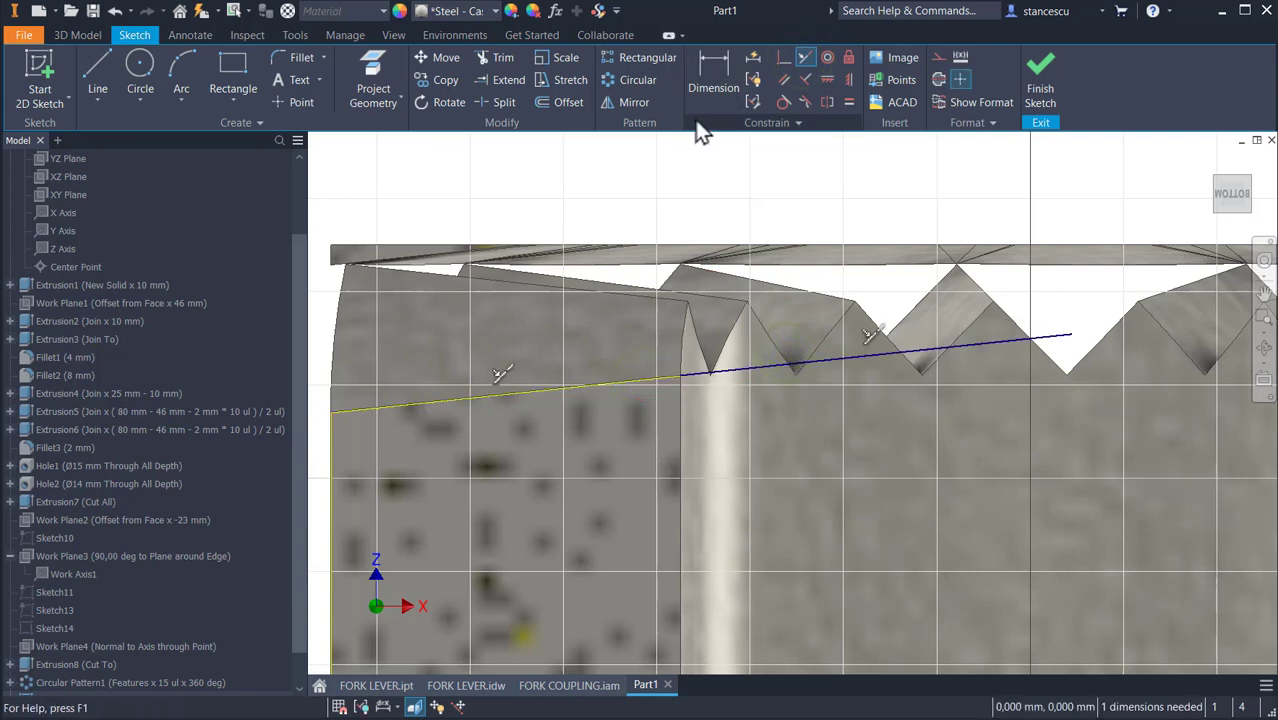
- Align the free end of the sloping line vertically with the sketch origin
{"action": "left_click", "coordinate": [849, 80]}
{"action": "left_click", "coordinate": [1071, 337]}
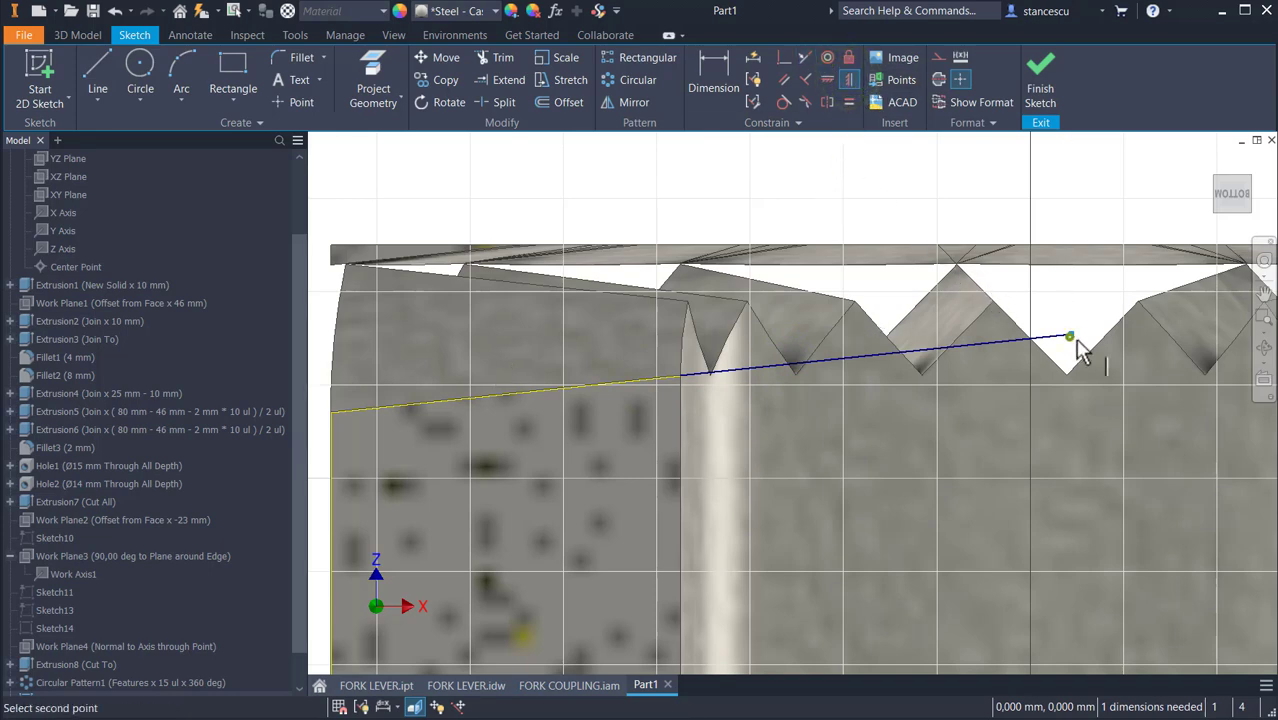
{"action": "scroll", "coordinate": [1026, 398], "scroll_direction": "up", "scroll_amount": 3}
{"action": "middle_click_drag", "start_coordinate": [1018, 472], "coordinate": [884, 269]}
{"action": "left_click", "coordinate": [888, 582]}
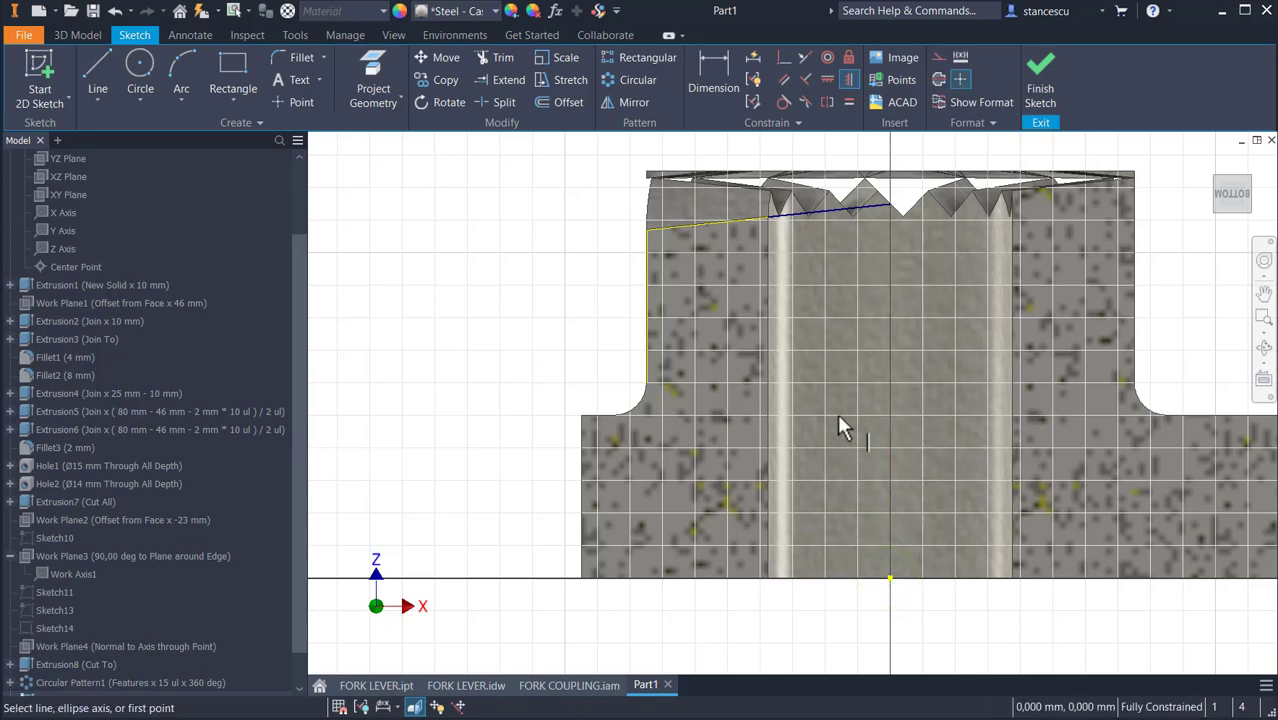
- Draw a vertical line from the outer end of the projected sloping edge up past the boss's toothed end
{"action": "middle_click_drag", "start_coordinate": [539, 288], "coordinate": [596, 399]}
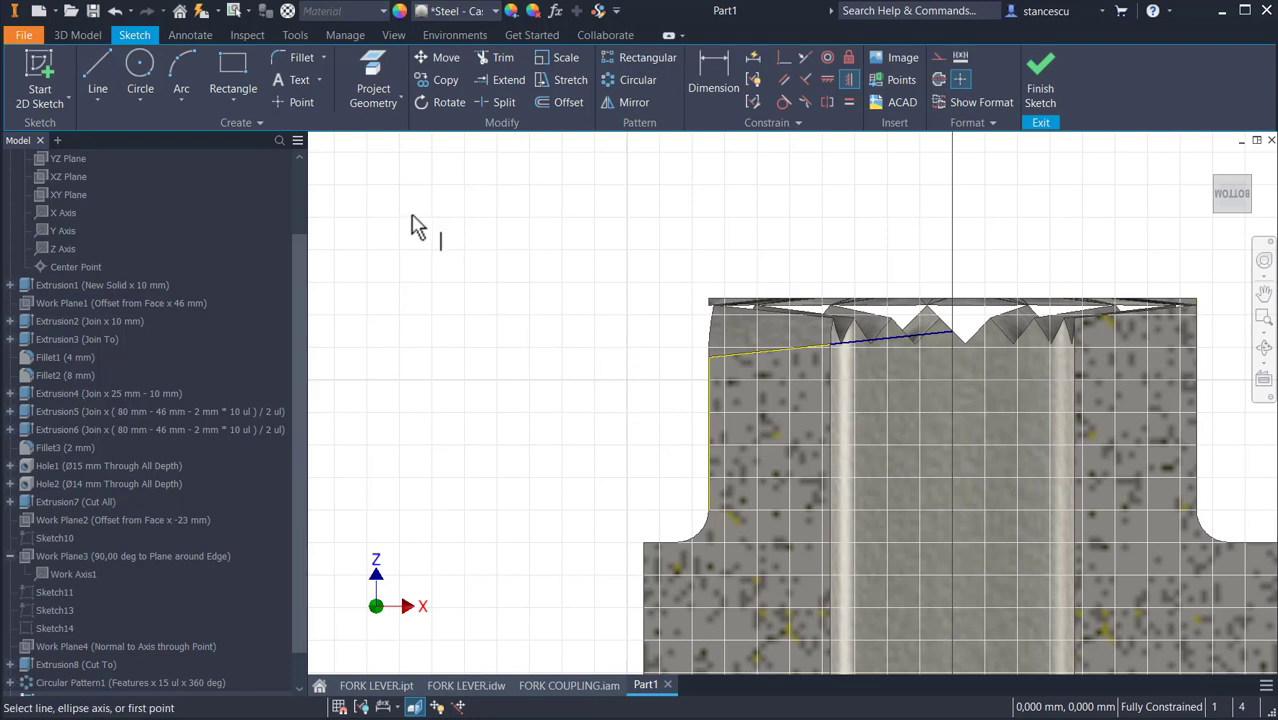
{"action": "left_click", "coordinate": [99, 60]}
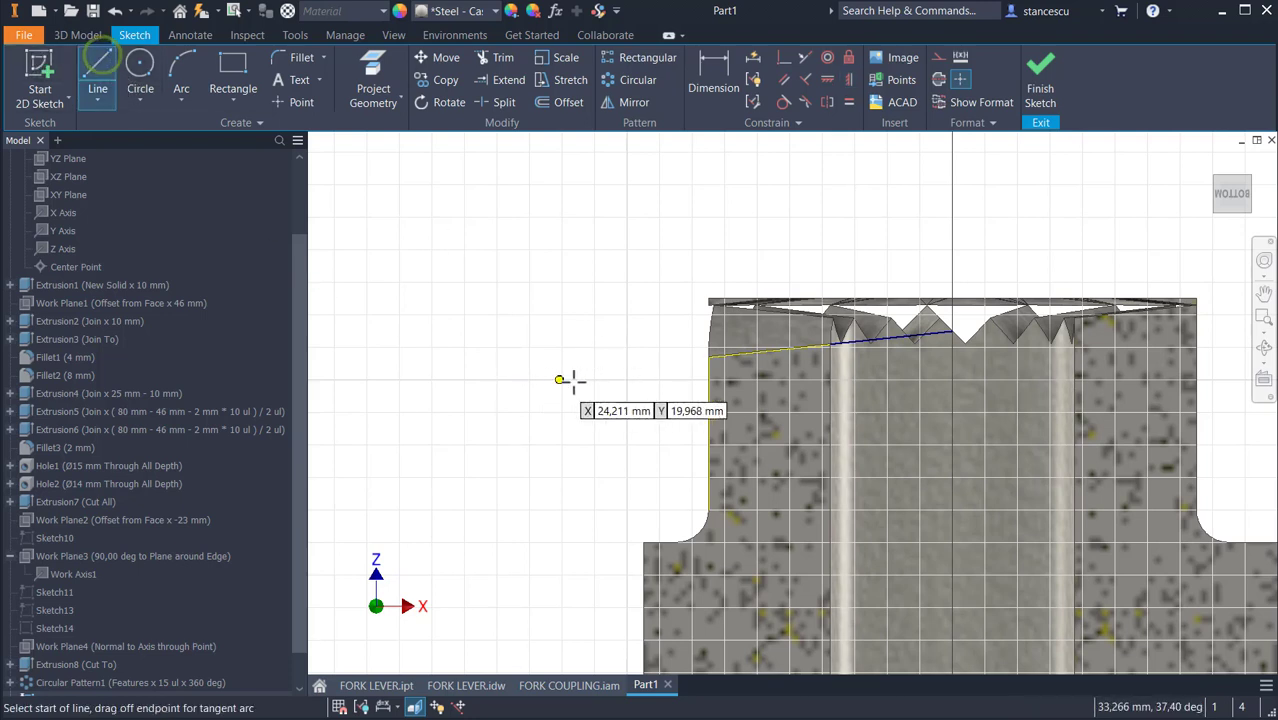
{"action": "left_click", "coordinate": [707, 356]}
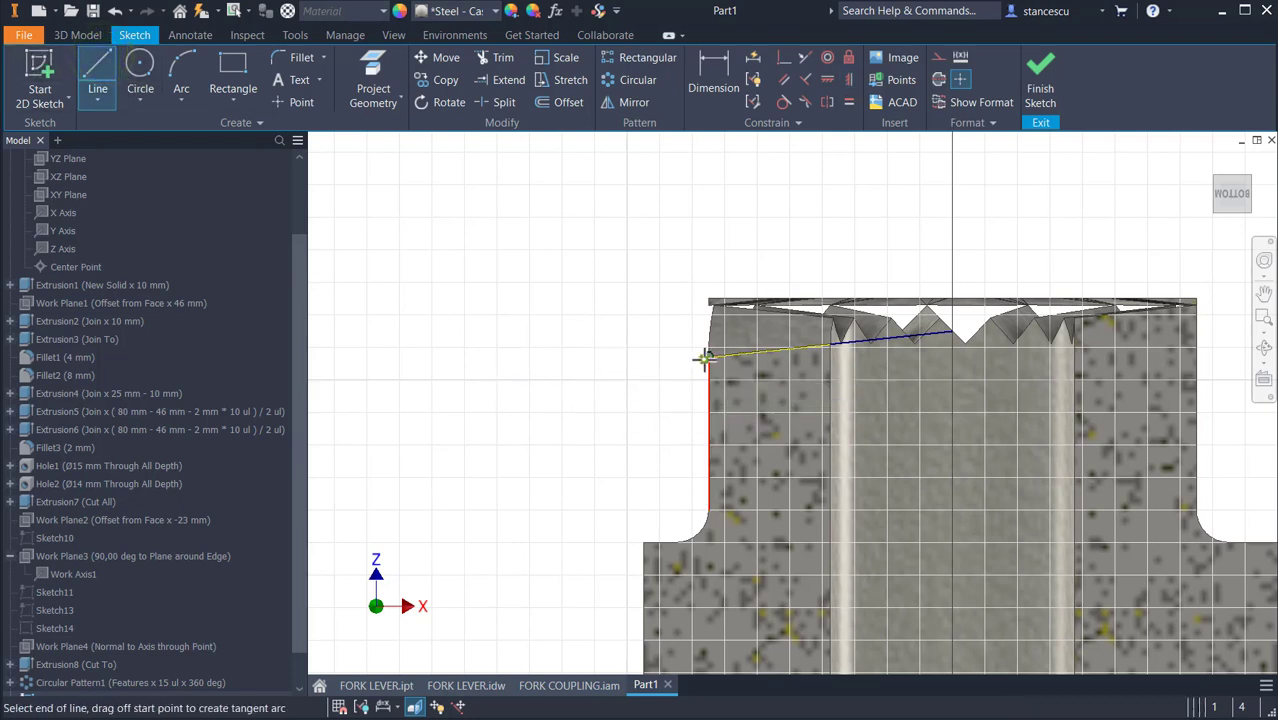
{"action": "left_click", "coordinate": [707, 242]}
{"action": "key", "text": "Escape"}
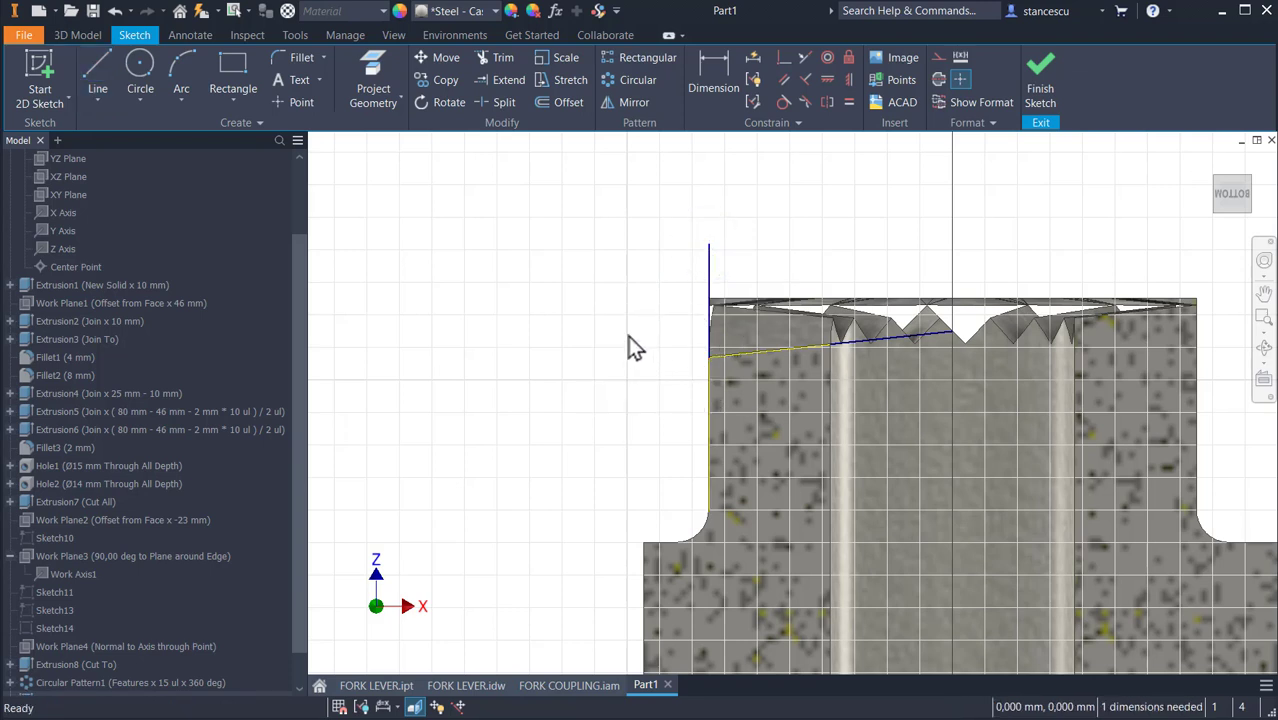
- Dimension the height of the outer vertical line's upper end from the part's base edge as 24,45 mm
{"action": "left_click", "coordinate": [713, 70]}
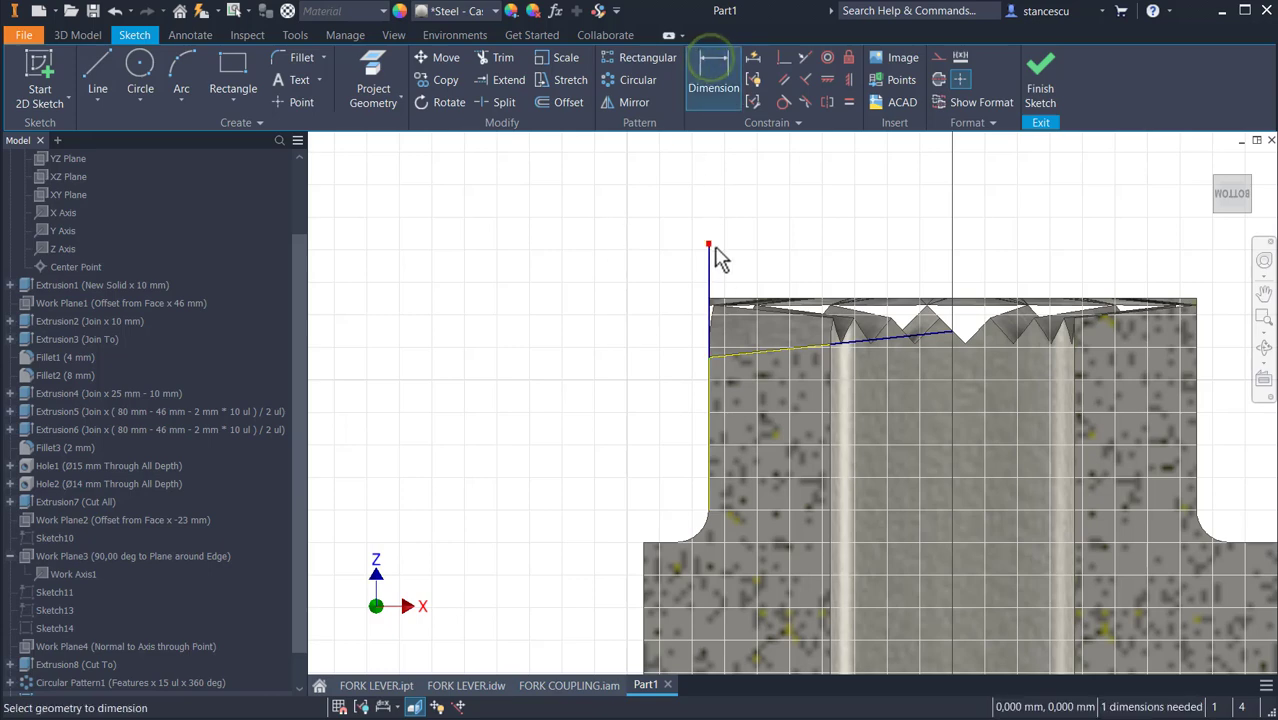
{"action": "mouse_move", "coordinate": [668, 297]}
{"action": "middle_mouse_down"}
{"action": "mouse_move", "coordinate": [639, 260]}
{"action": "mouse_move", "coordinate": [630, 200]}
{"action": "middle_mouse_up"}
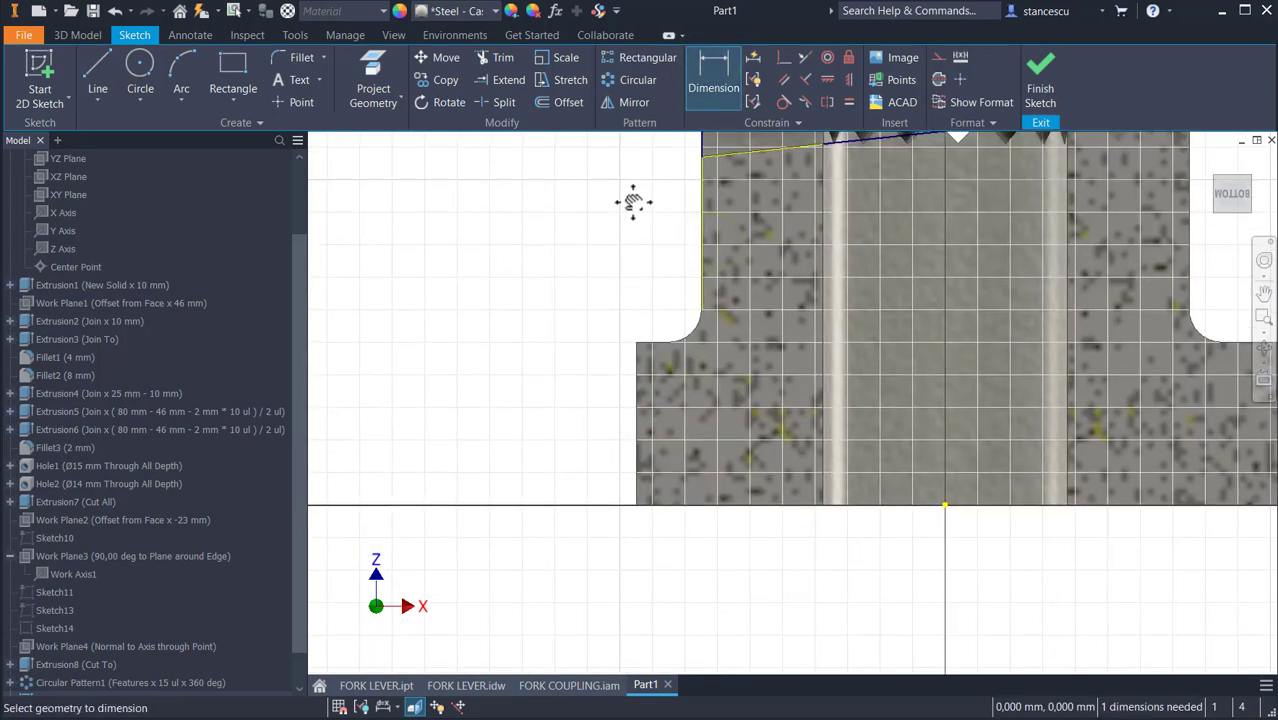
{"action": "left_click", "coordinate": [655, 507]}
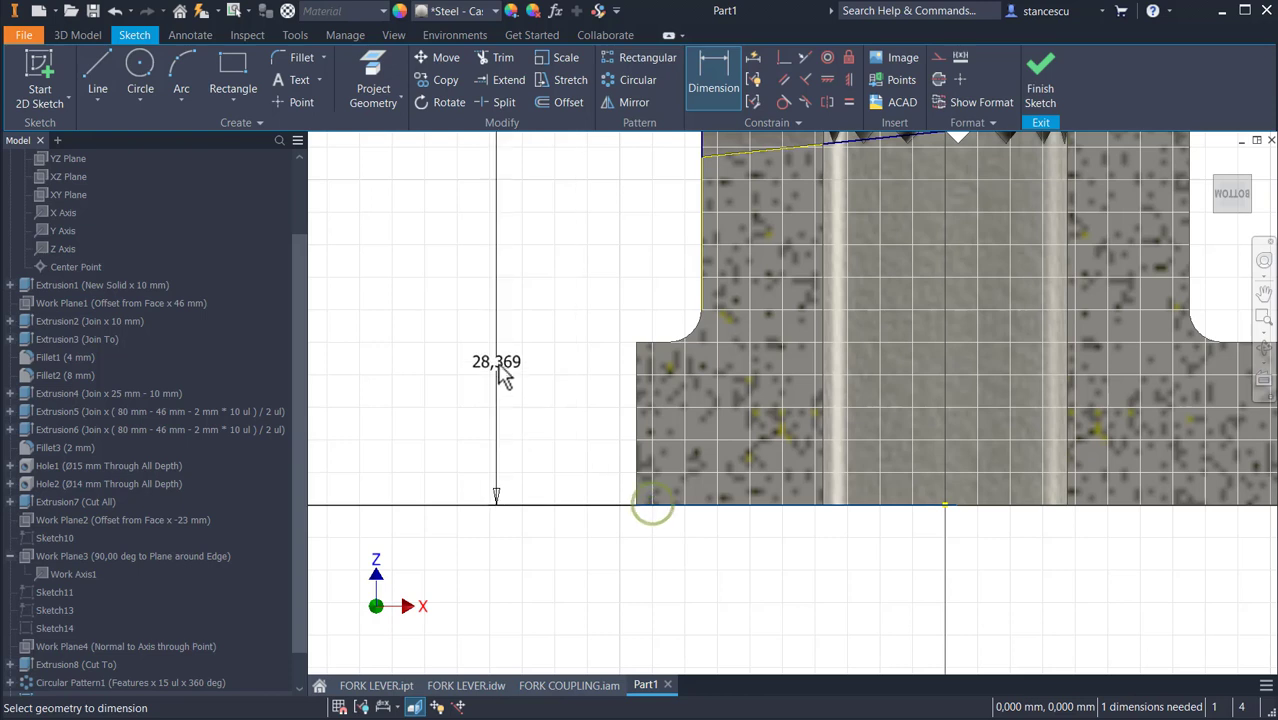
{"action": "left_click", "coordinate": [505, 362]}
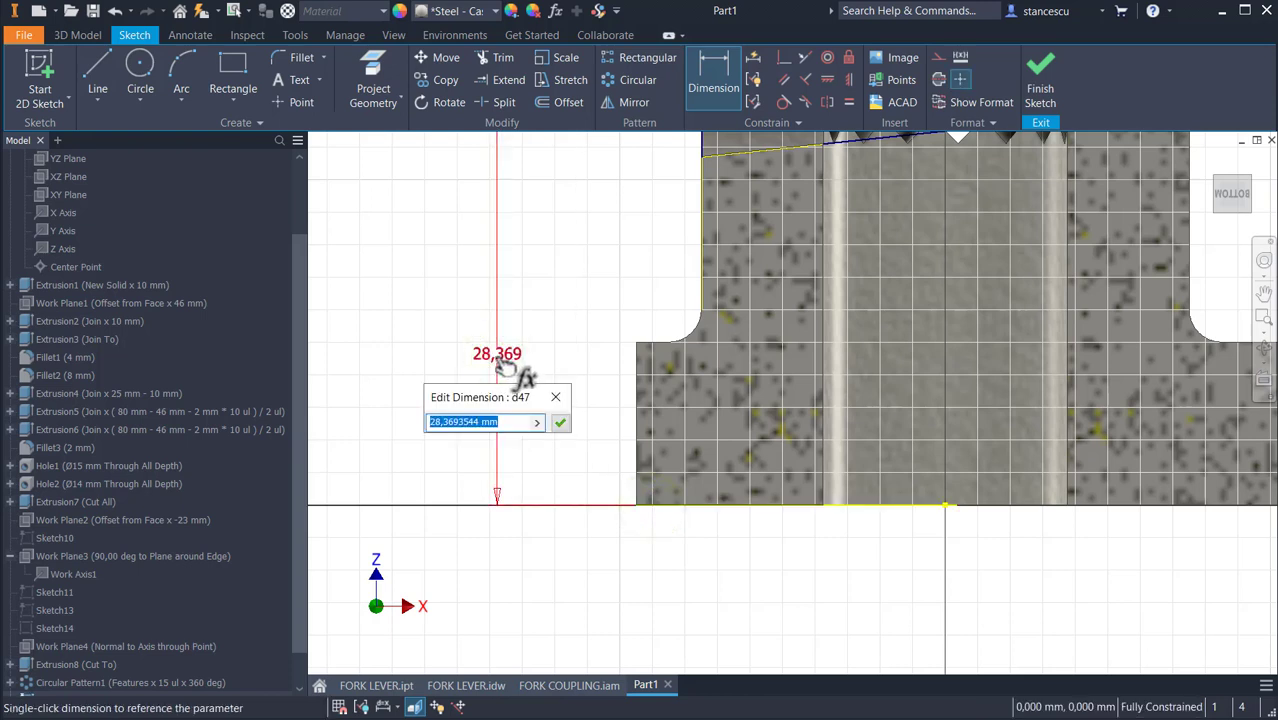
{"action": "type", "text": "24,45"}
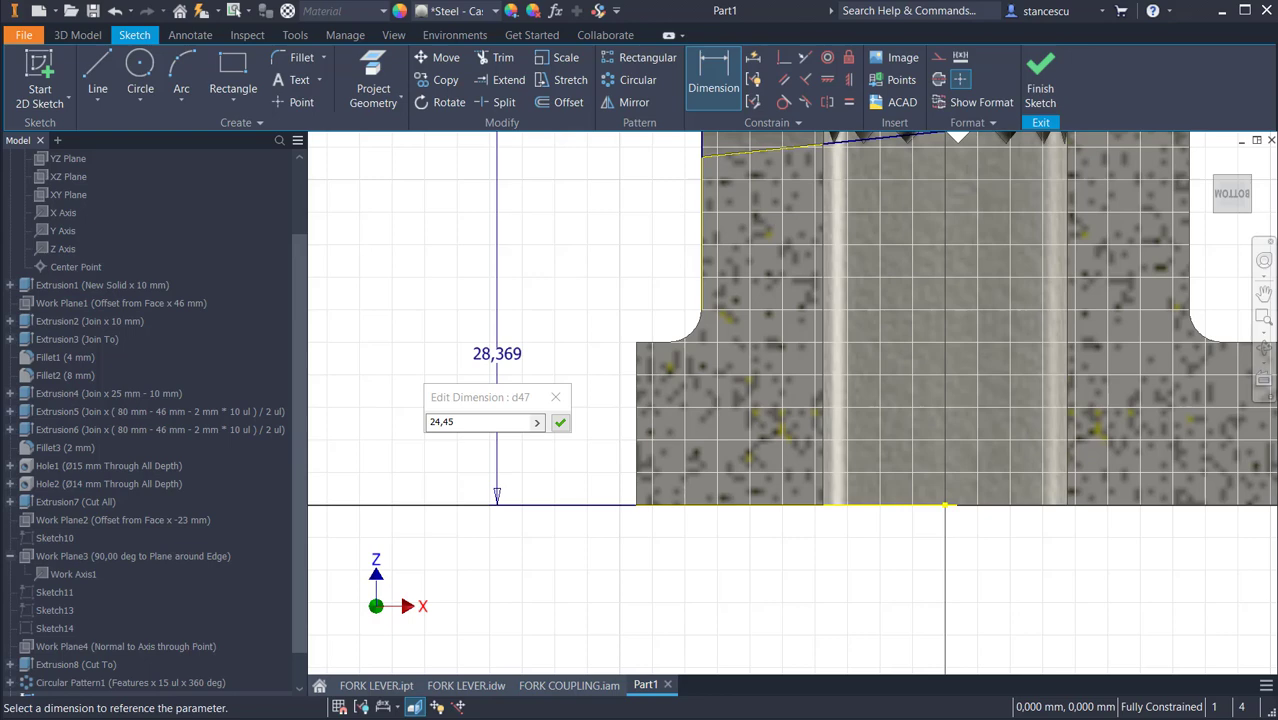
{"action": "left_click", "coordinate": [559, 426]}
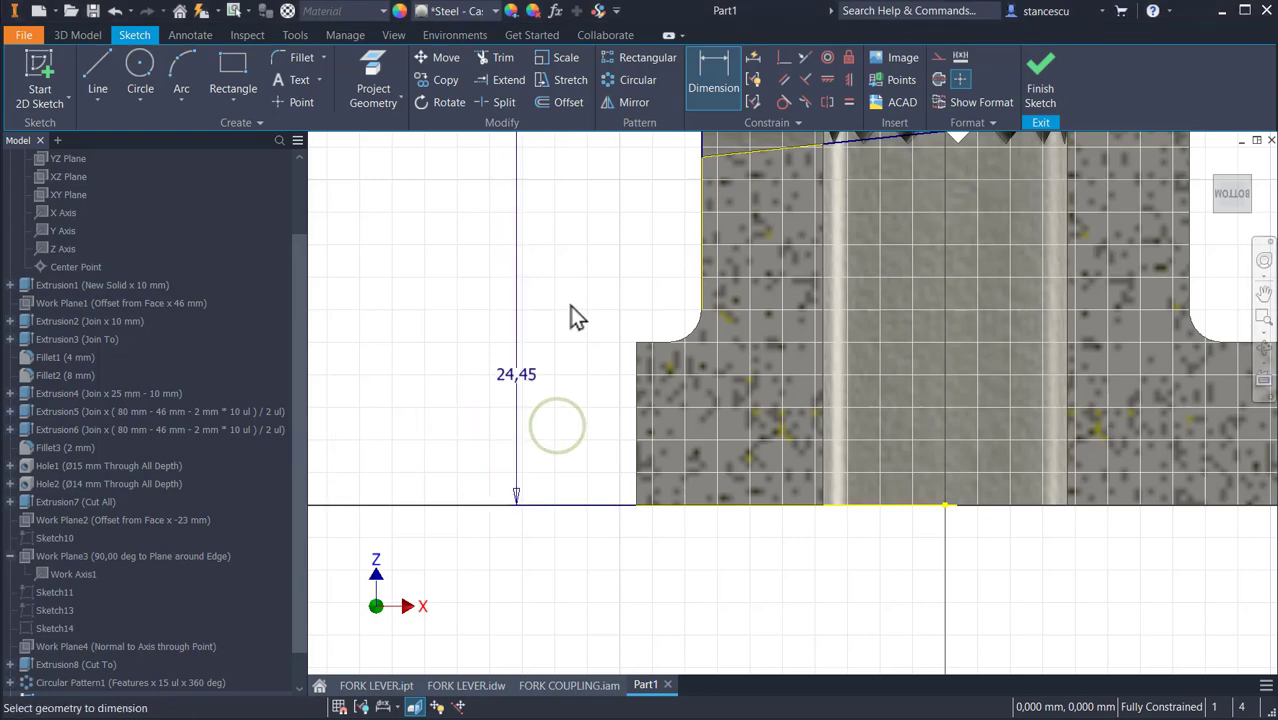
- Draw a line from the upper end of the outer vertical line to the inner end of the rising line on the vertical axis
{"action": "middle_click_drag", "start_coordinate": [576, 328], "coordinate": [580, 563]}
{"action": "scroll", "coordinate": [670, 386], "scroll_direction": "down", "scroll_amount": 5}
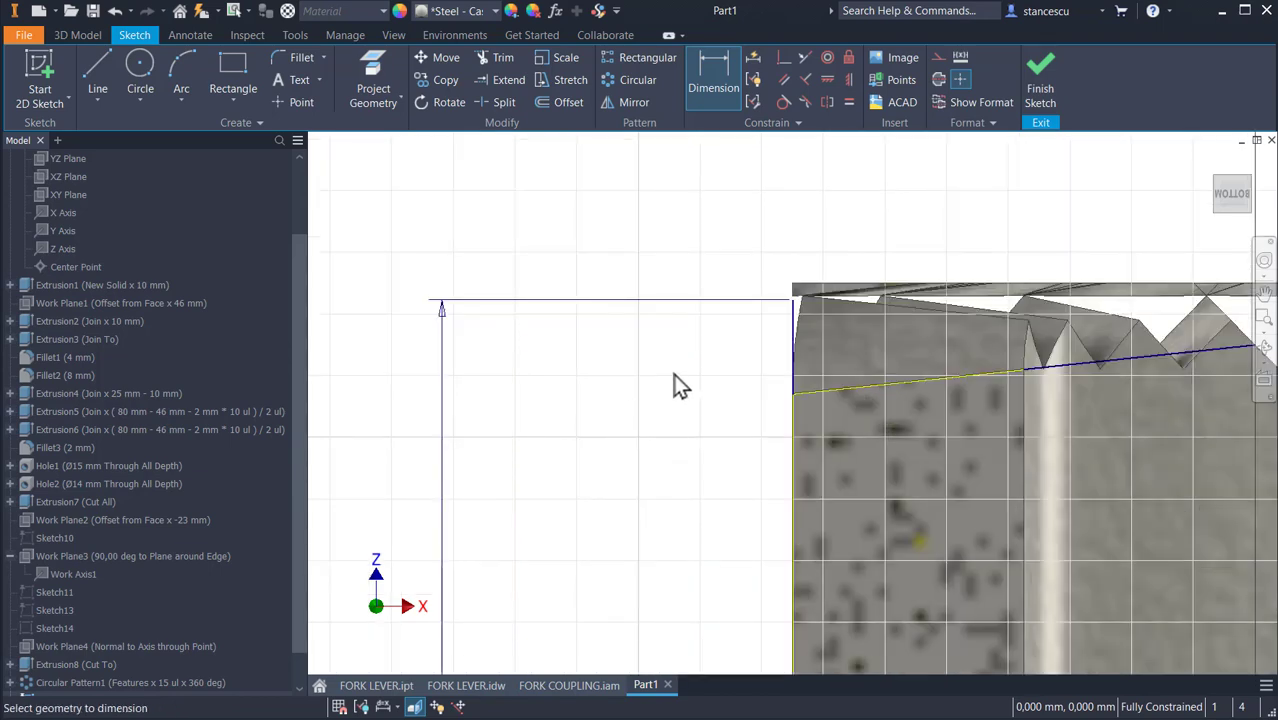
{"action": "scroll", "coordinate": [605, 455], "scroll_direction": "up", "scroll_amount": 2}
{"action": "middle_click_drag", "start_coordinate": [556, 456], "coordinate": [408, 368]}
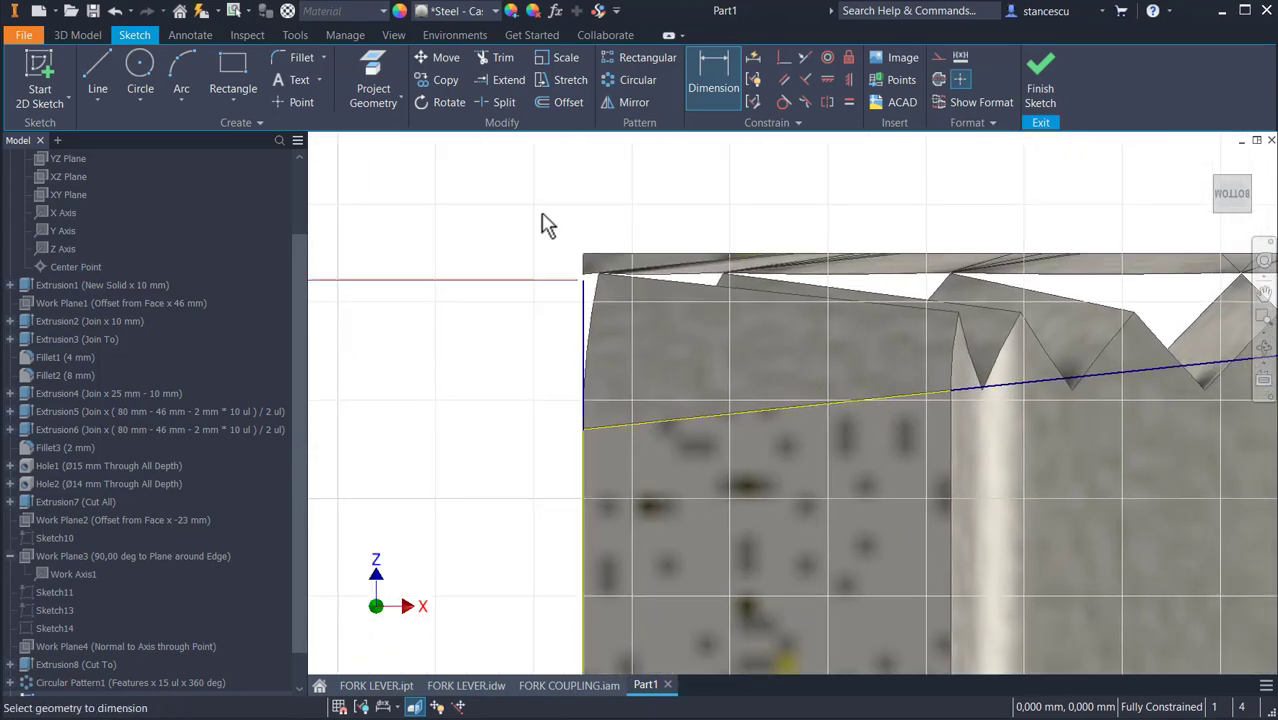
{"action": "left_click", "coordinate": [88, 68]}
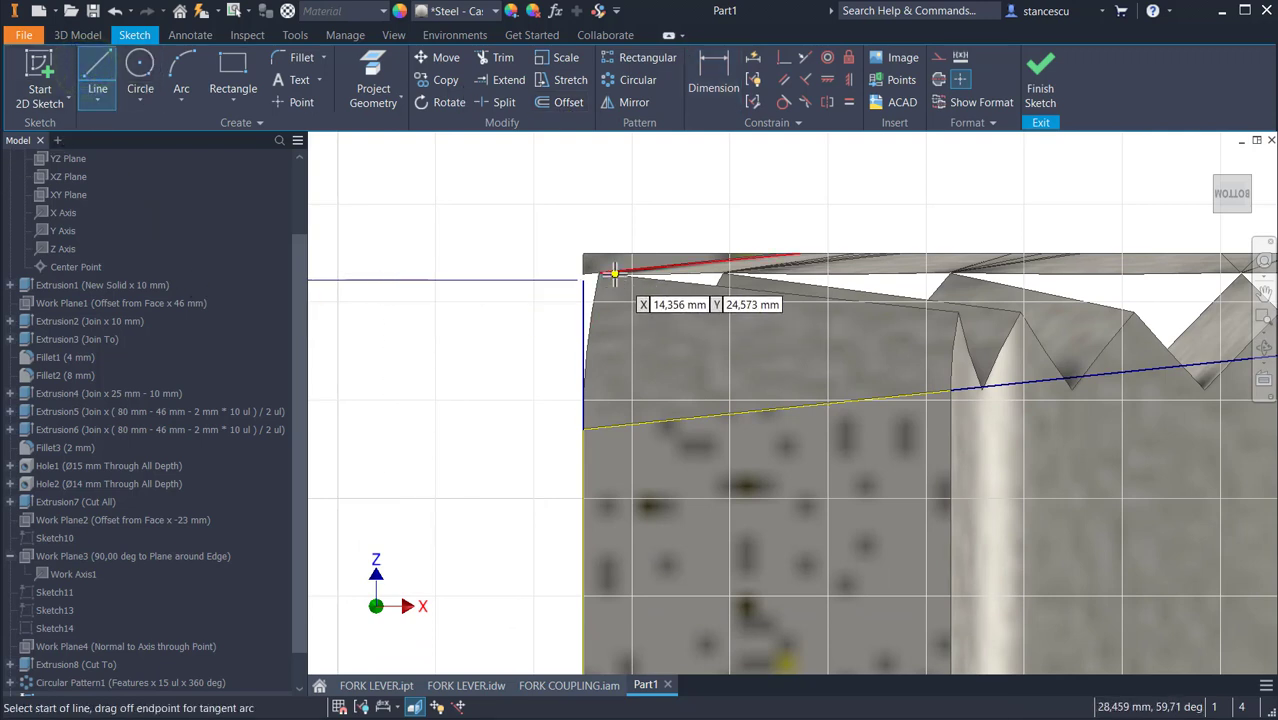
{"action": "left_click", "coordinate": [585, 281]}
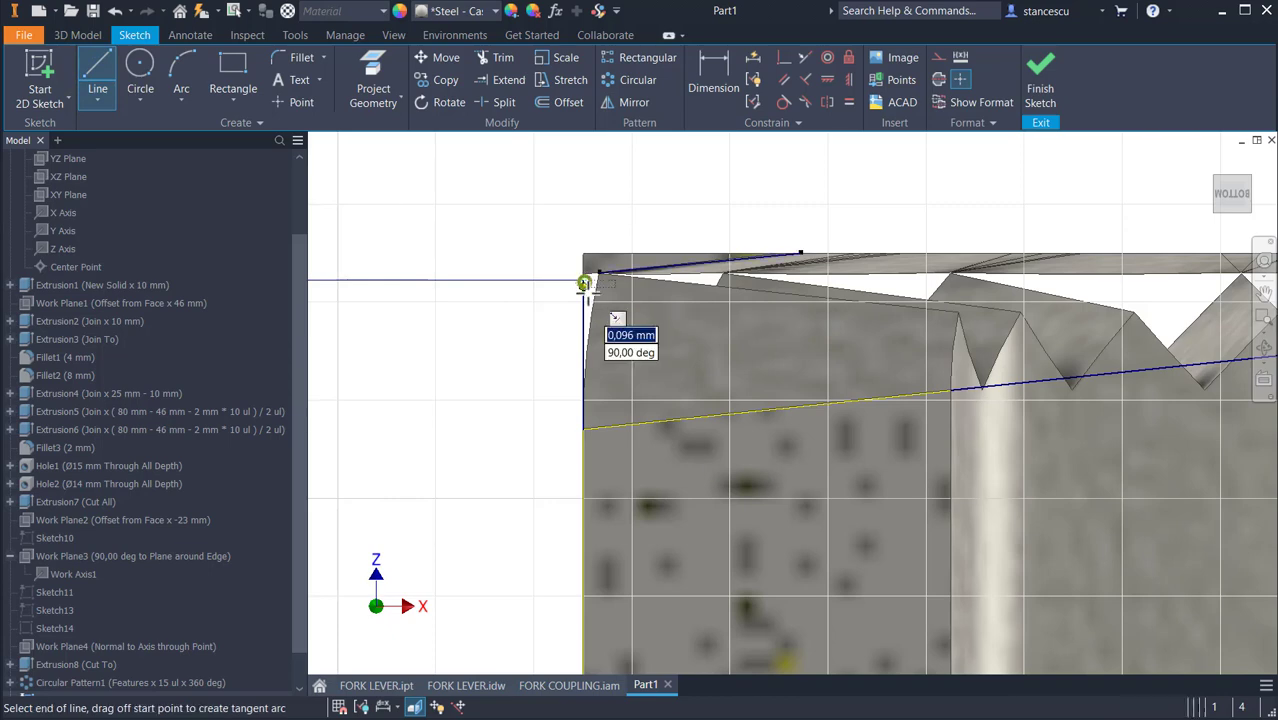
{"action": "left_click", "coordinate": [1000, 308]}
{"action": "middle_click_drag", "start_coordinate": [1000, 308], "coordinate": [742, 355]}
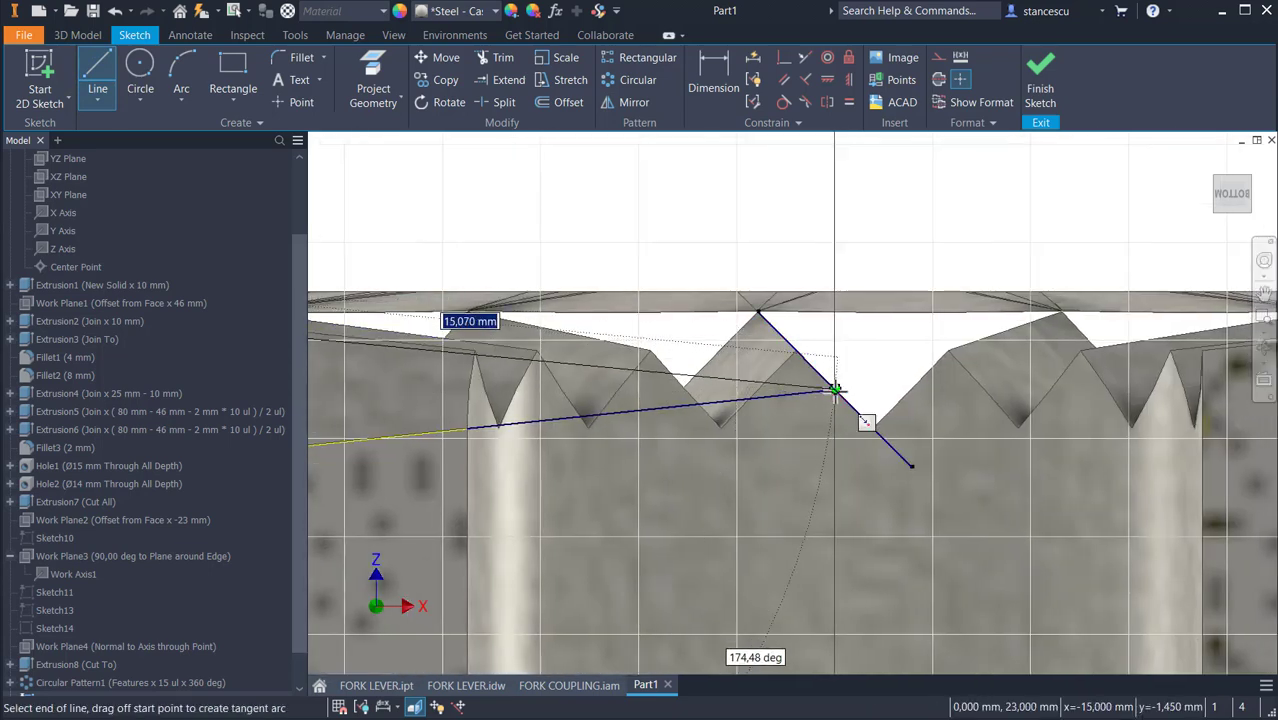
{"action": "middle_click_drag", "start_coordinate": [842, 360], "coordinate": [1036, 296]}
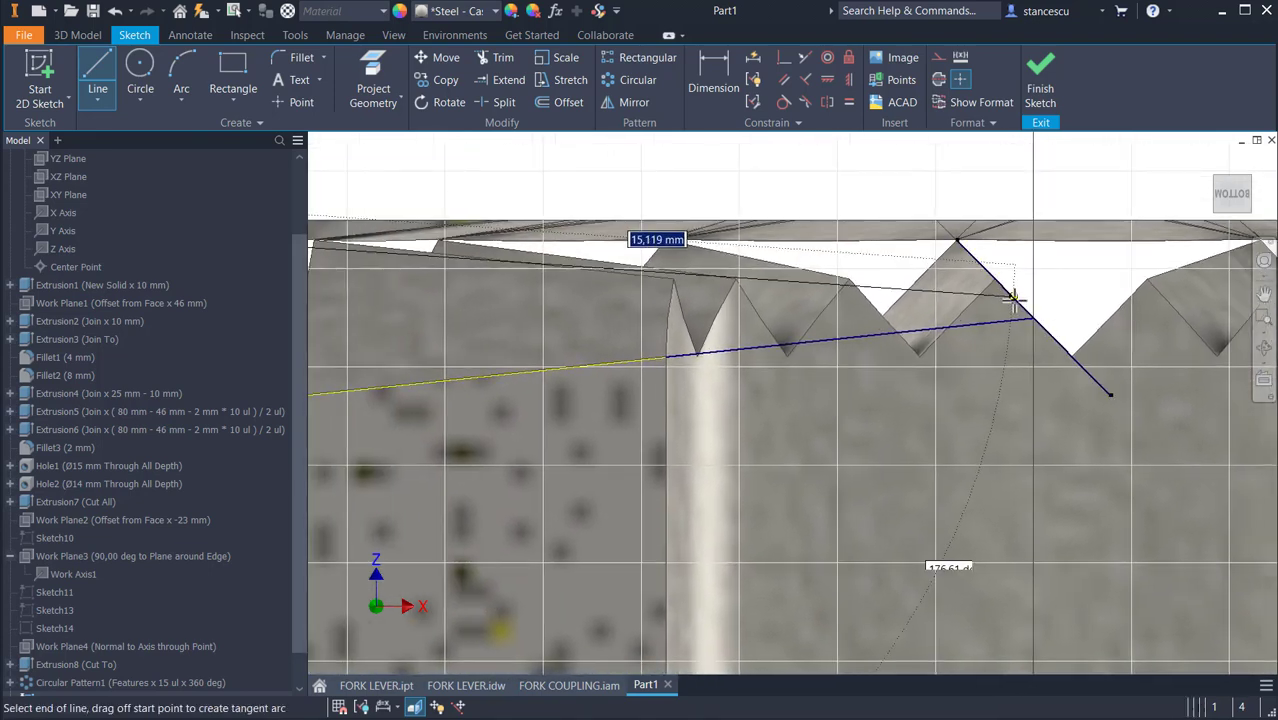
{"action": "left_click", "coordinate": [850, 278]}
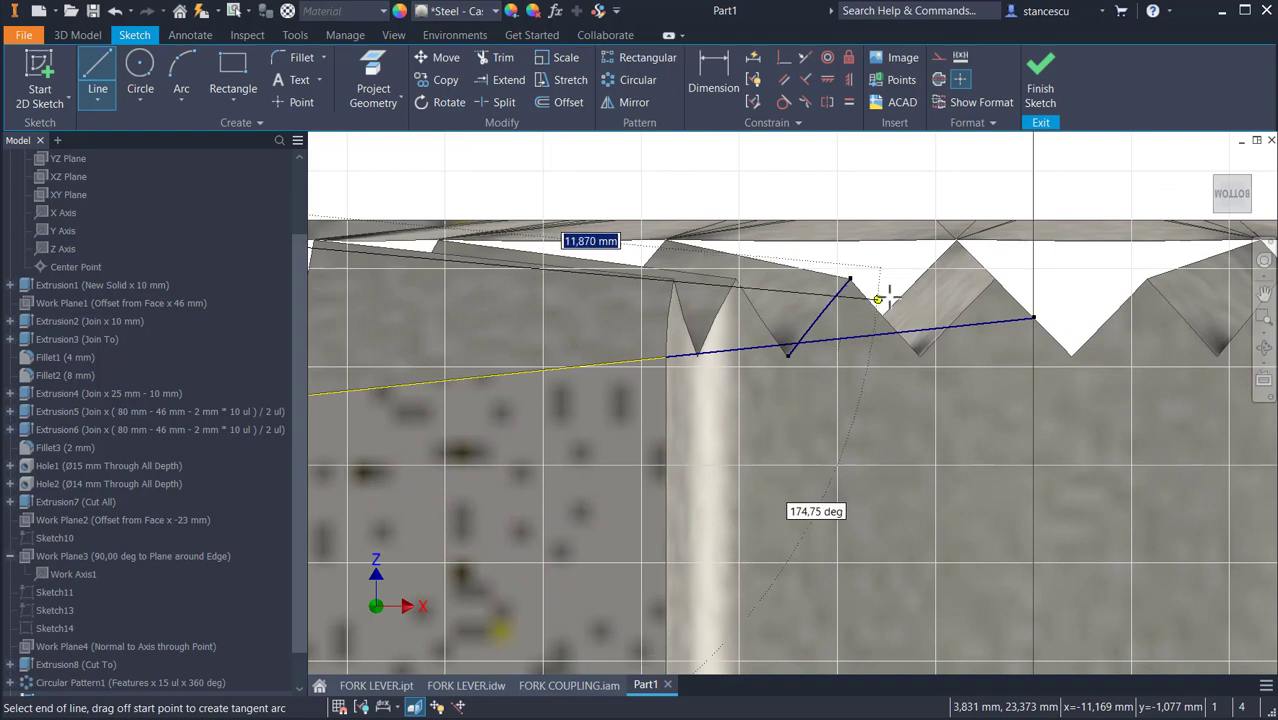
{"action": "left_click", "coordinate": [1034, 317]}
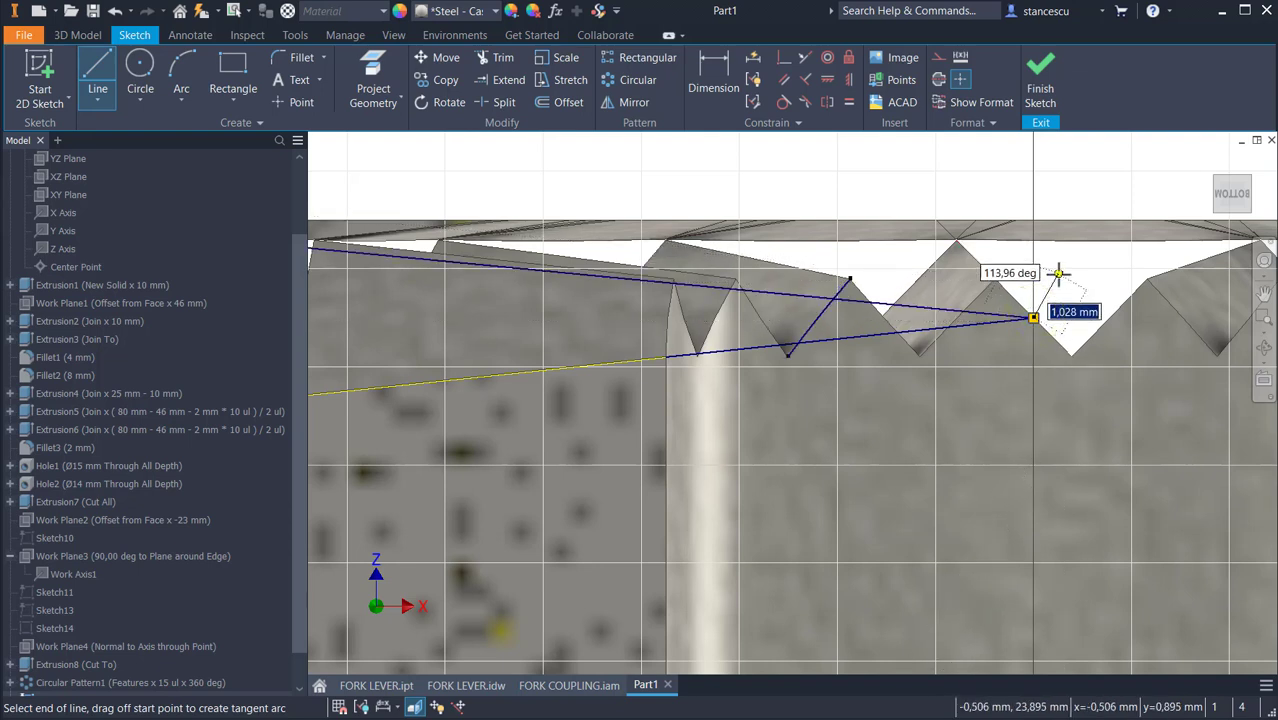
{"action": "key", "text": "Escape"}
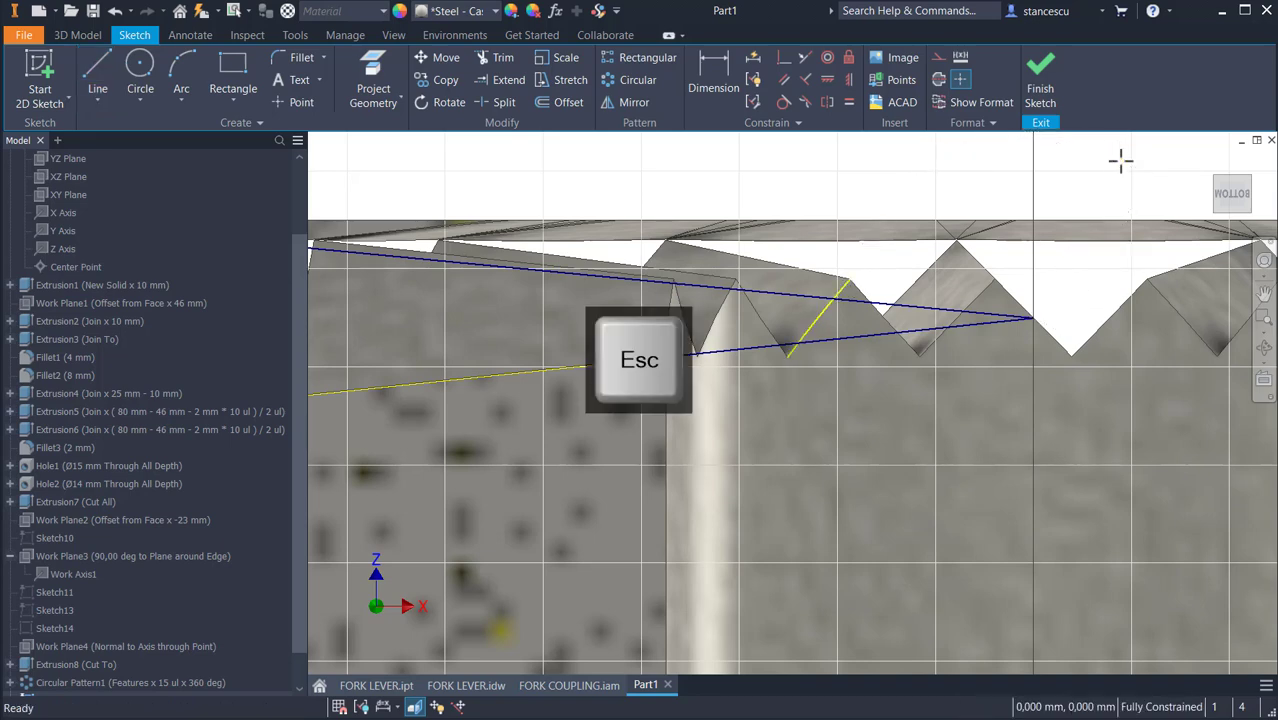
- Convert the outer vertical lines, the lower rising lines and the projected tooth edge to construction geometry
{"action": "middle_click_drag", "start_coordinate": [821, 456], "coordinate": [907, 536]}
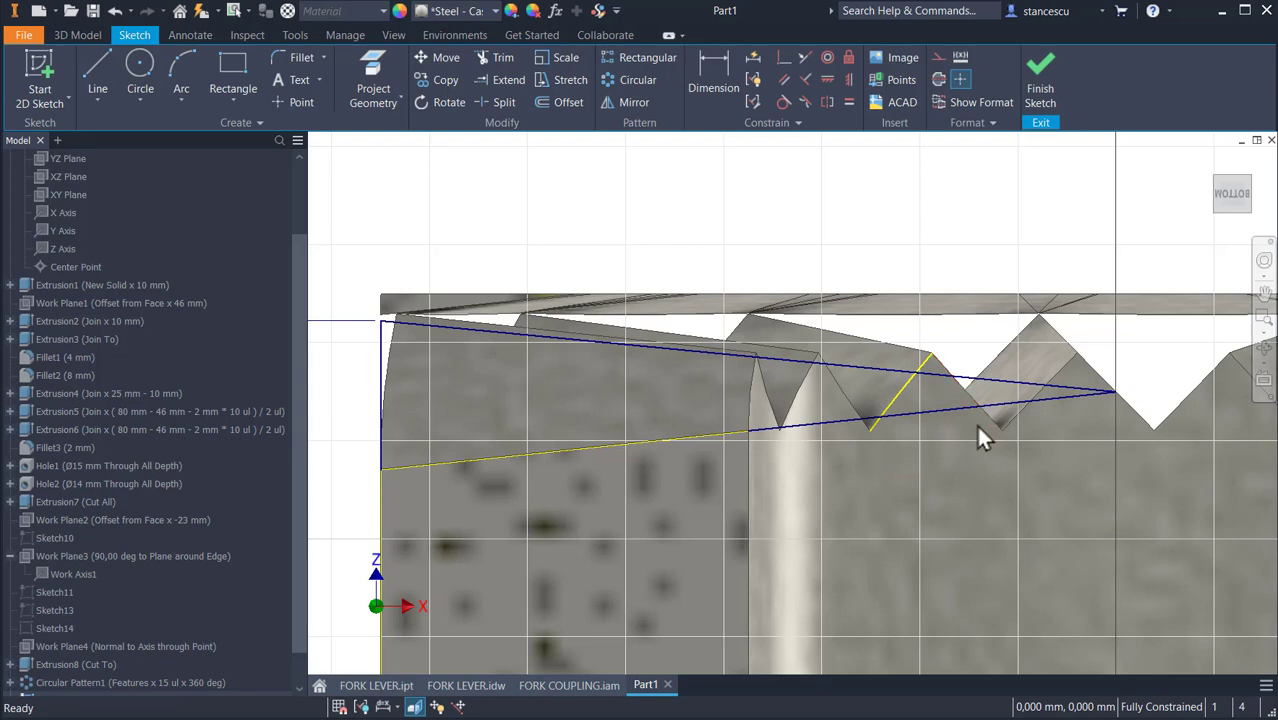
{"action": "mouse_move", "coordinate": [960, 415]}
{"action": "left_mouse_down"}
{"action": "mouse_move", "coordinate": [639, 437]}
{"action": "mouse_move", "coordinate": [348, 480]}
{"action": "left_mouse_up"}
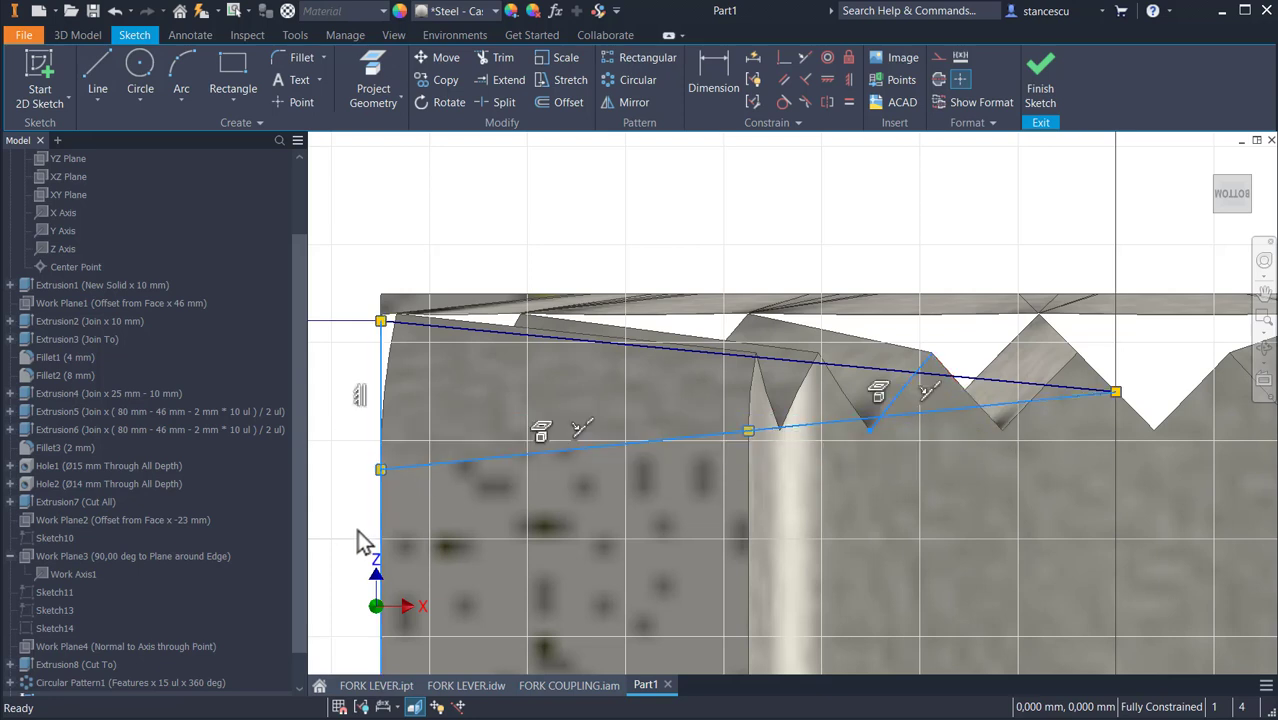
{"action": "left_click", "coordinate": [942, 59]}
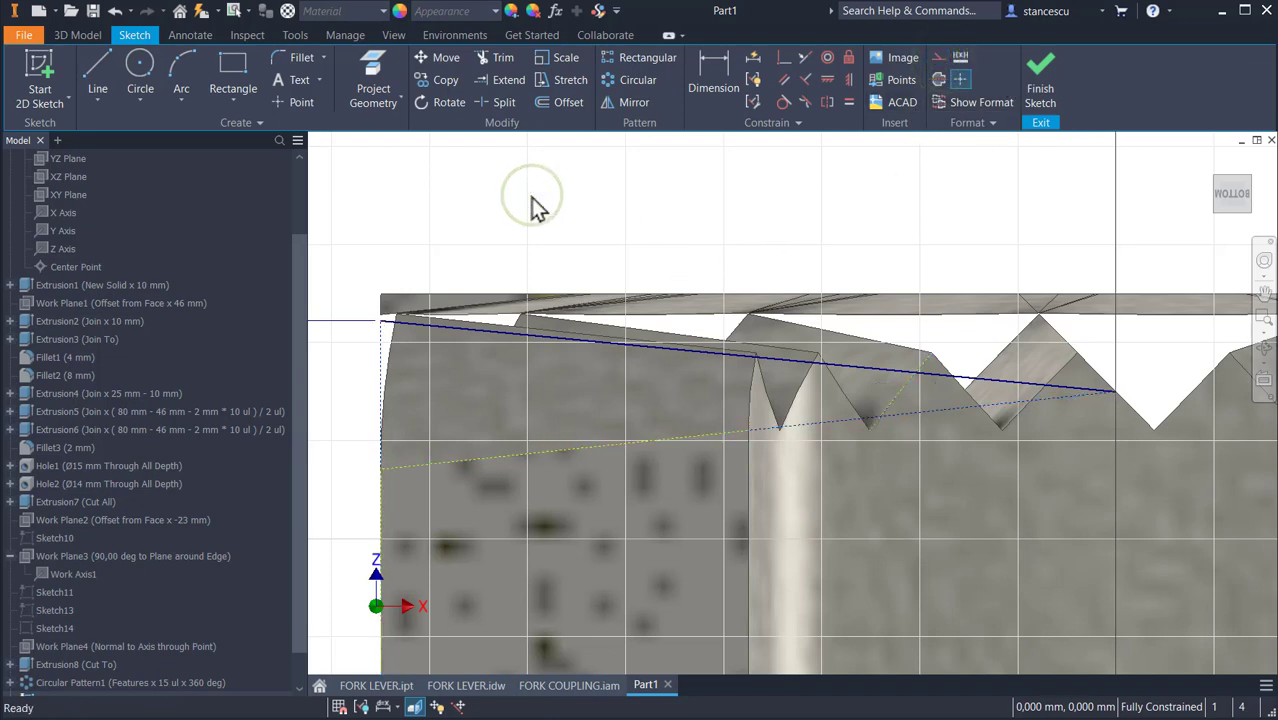
- Draw a sloping line across the rim, from above its outer corner to just past the vertical axis
{"action": "left_click", "coordinate": [98, 71]}
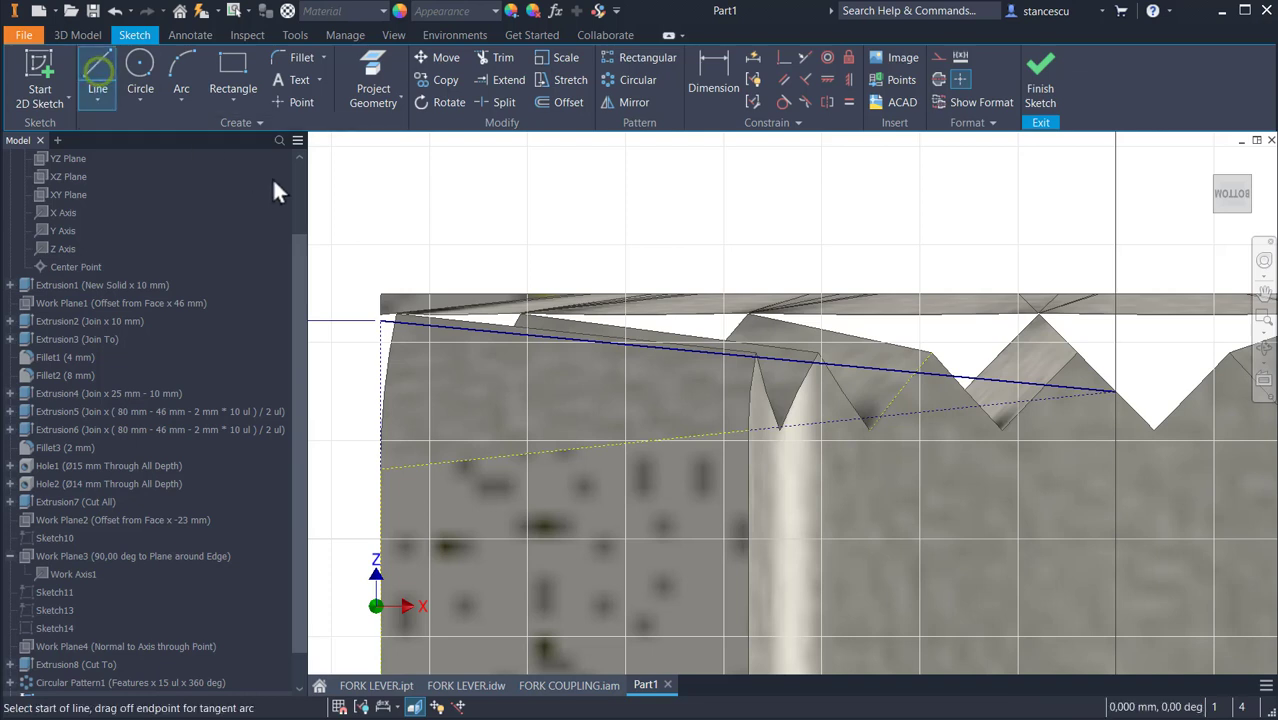
{"action": "left_click", "coordinate": [369, 265]}
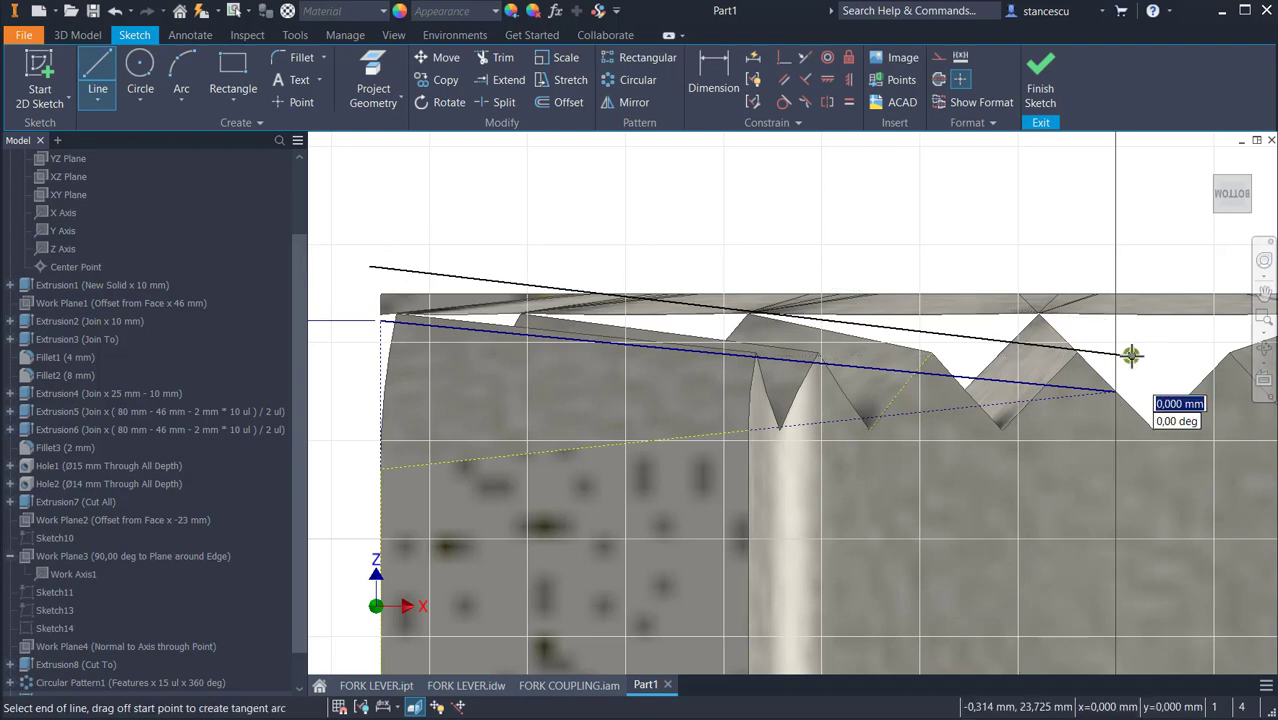
{"action": "key", "text": "Escape"}
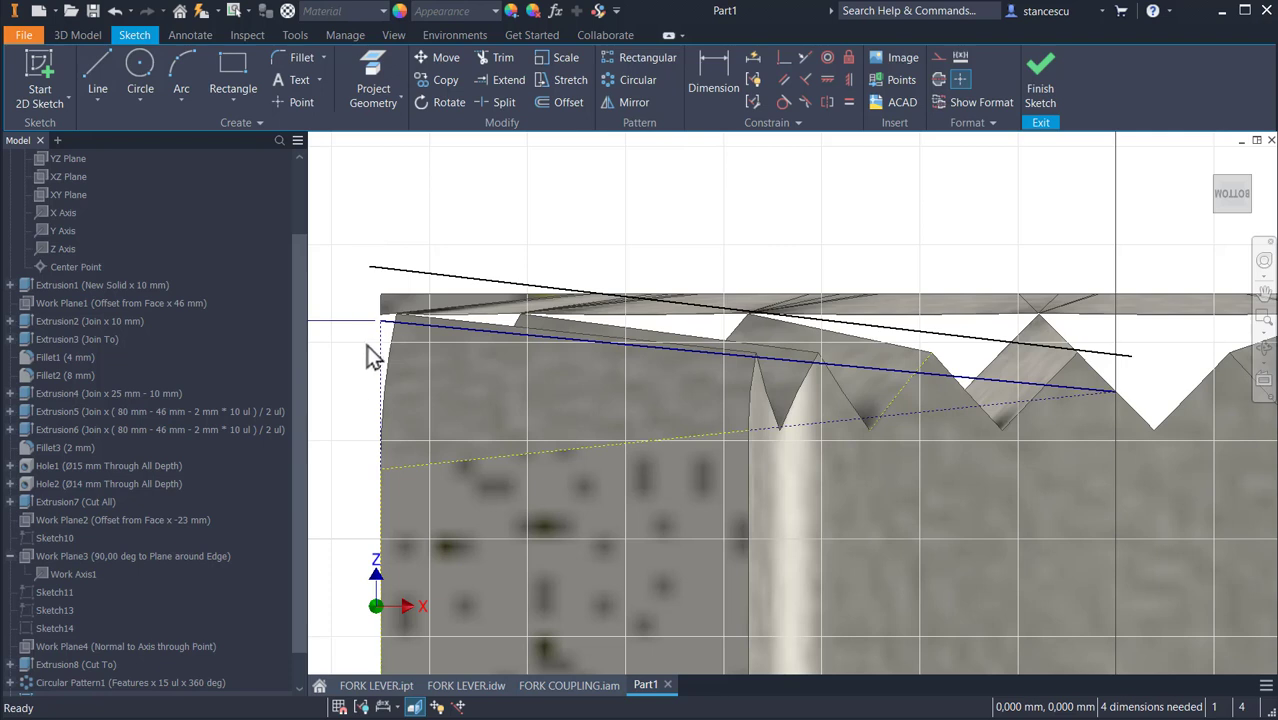
- Draw a vertical line about 1,08 mm long from the outer end of the solid sloping line up to the new upper line
{"action": "left_click", "coordinate": [93, 66]}
{"action": "left_click_drag", "start_coordinate": [397, 316], "coordinate": [443, 467]}
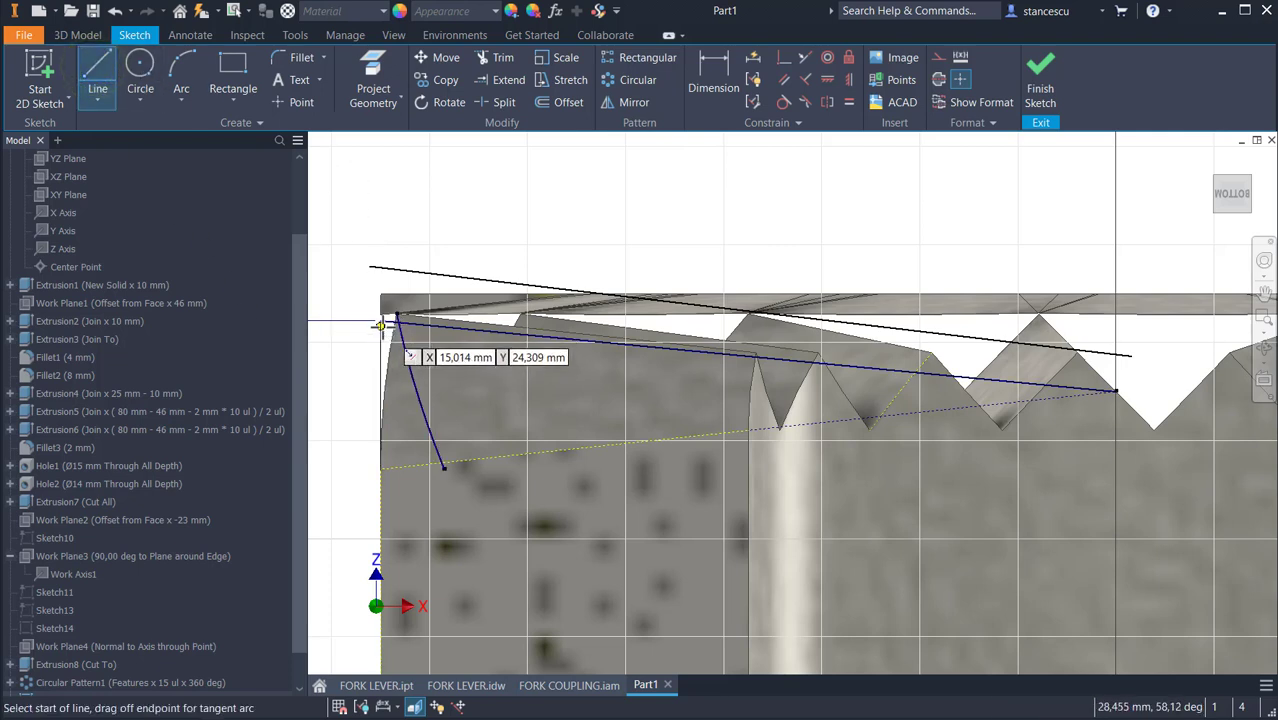
{"action": "left_click", "coordinate": [381, 321]}
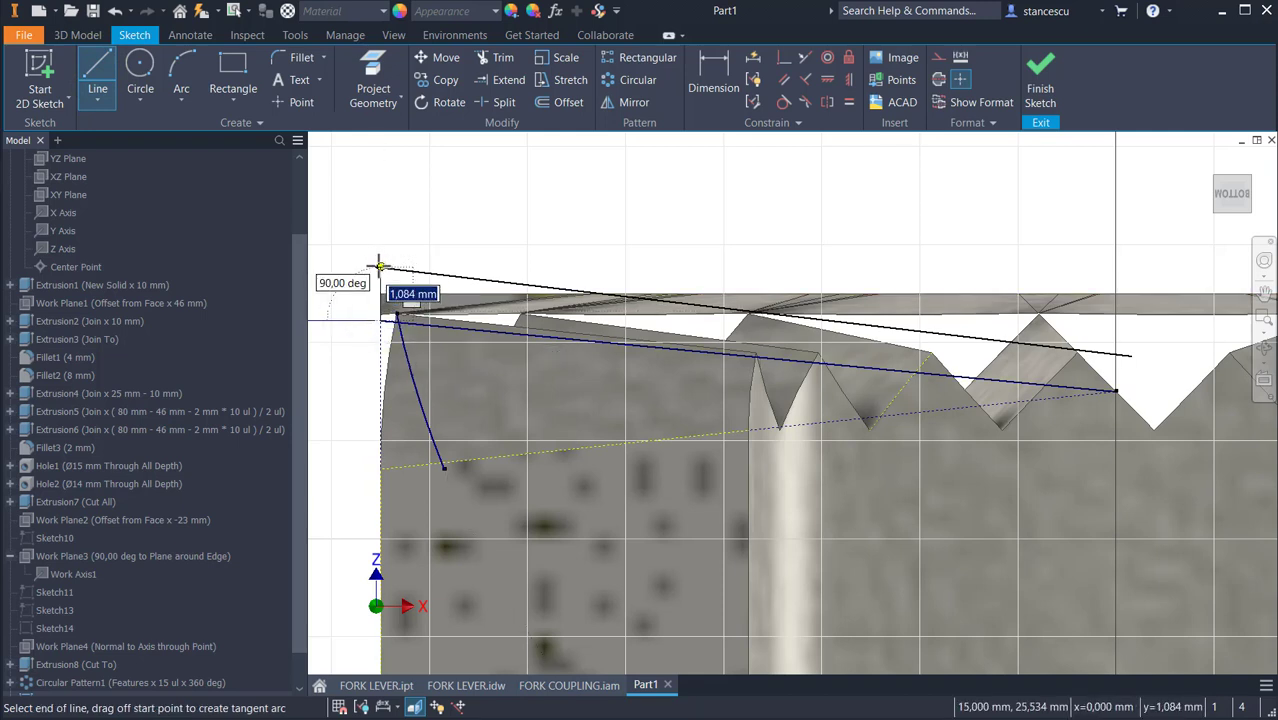
{"action": "double_click", "coordinate": [380, 267]}
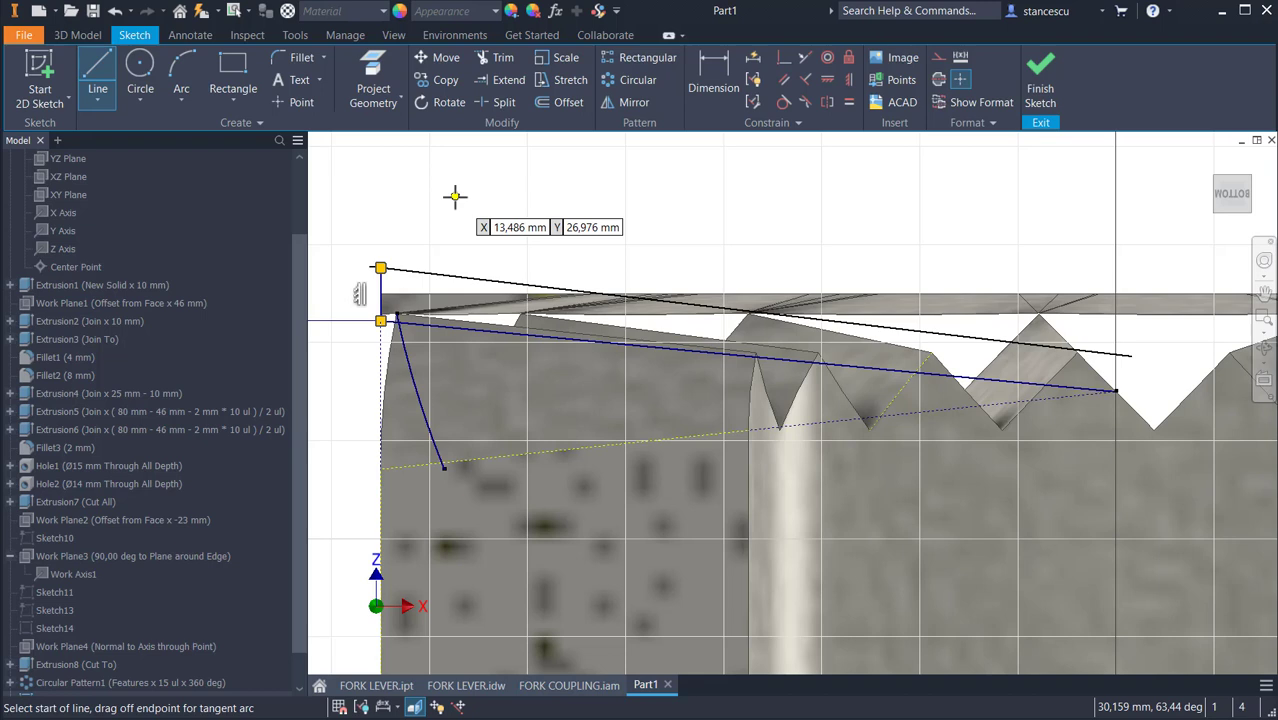
{"action": "key", "text": "Escape"}
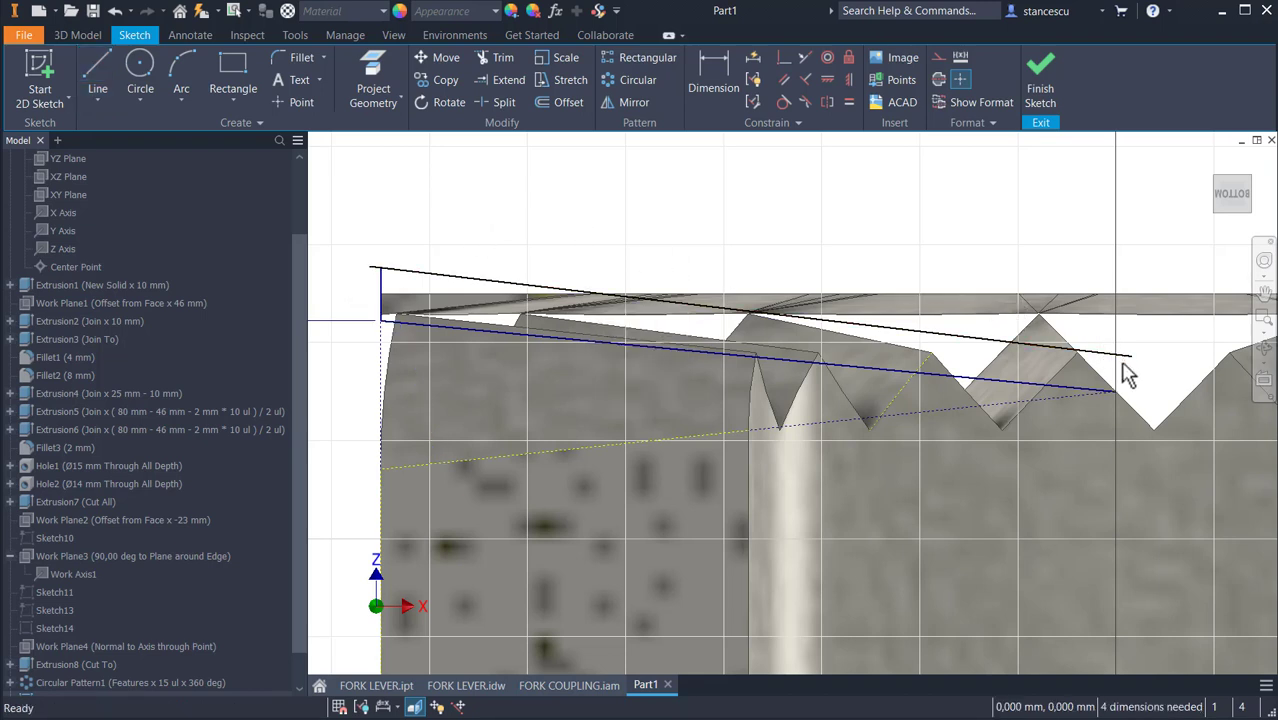
- Make the upper line horizontal with its inner end at the vertical axis and trim its overhang past the short vertical line
{"action": "left_click_drag", "start_coordinate": [1131, 356], "coordinate": [1116, 265]}
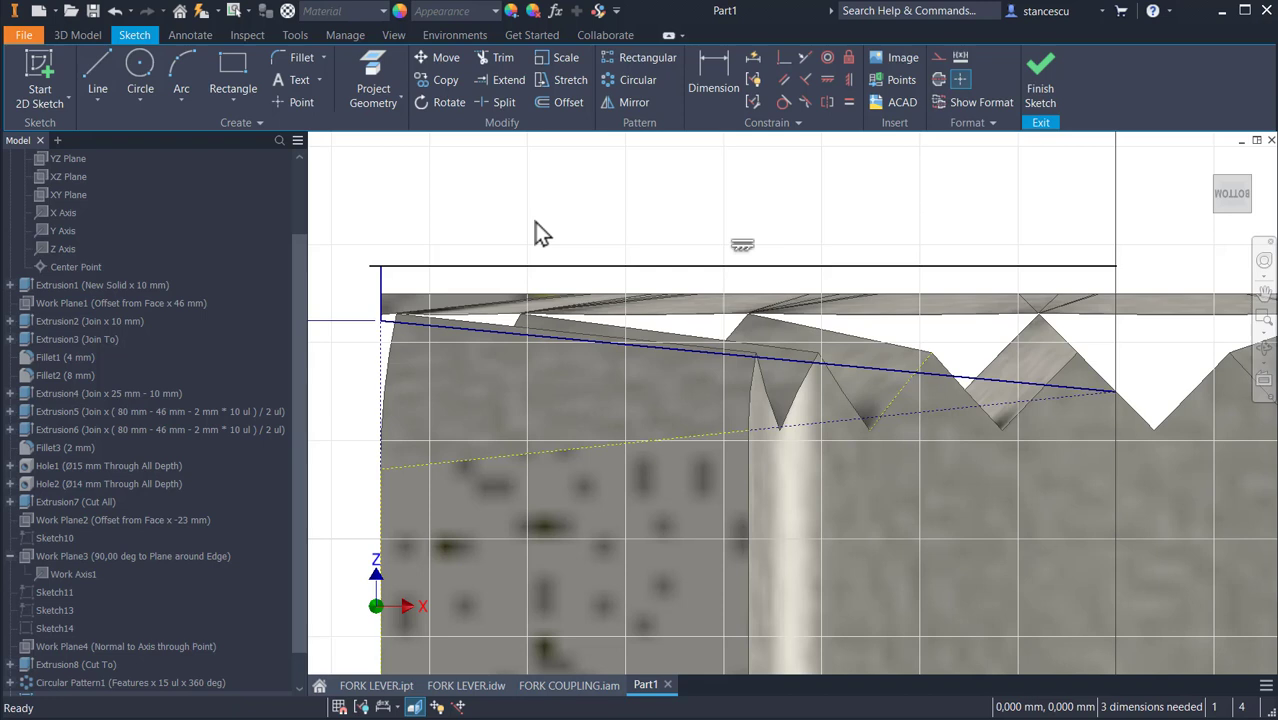
{"action": "left_click", "coordinate": [502, 57]}
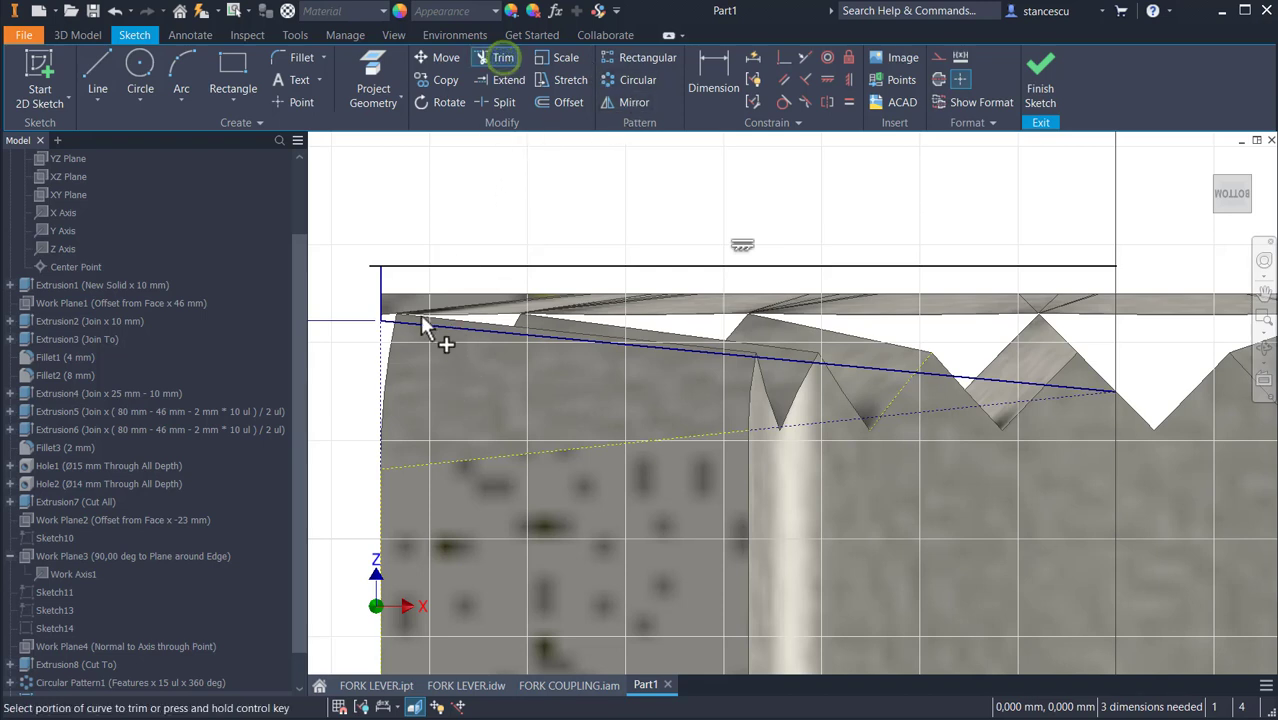
{"action": "left_click", "coordinate": [377, 270]}
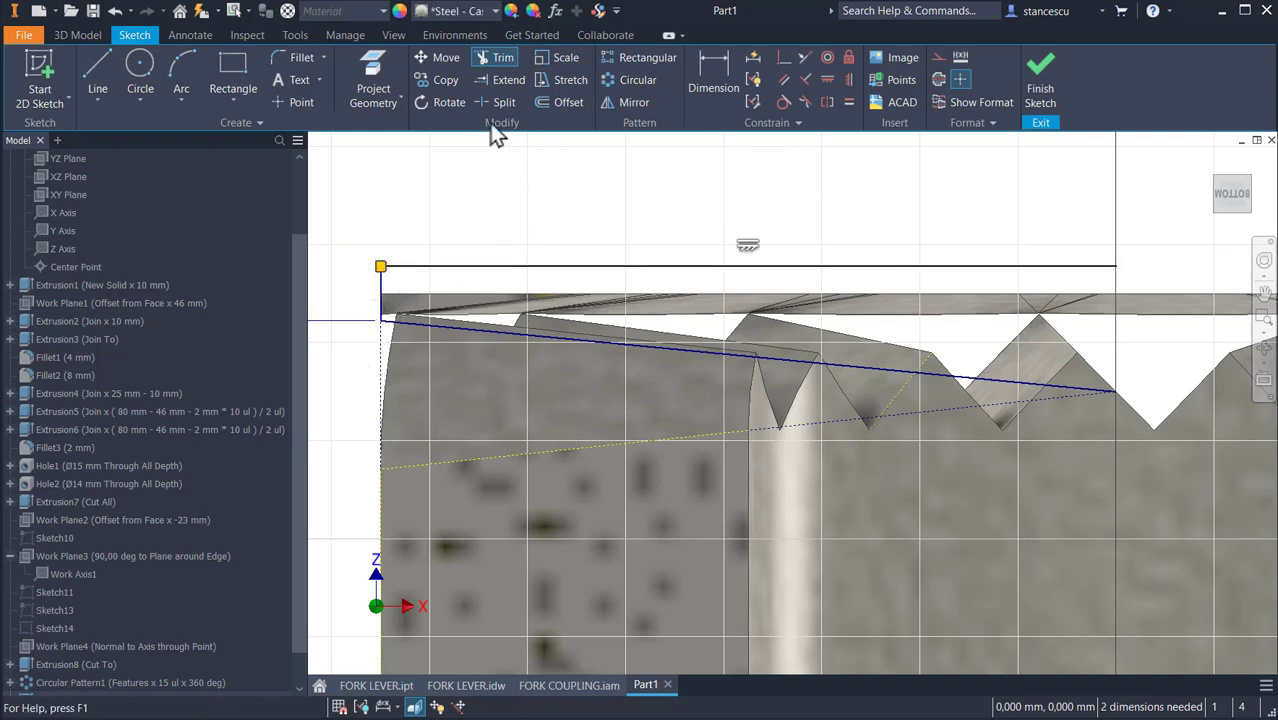
- Project the rim's top edge into the sketch
{"action": "left_click", "coordinate": [374, 100]}
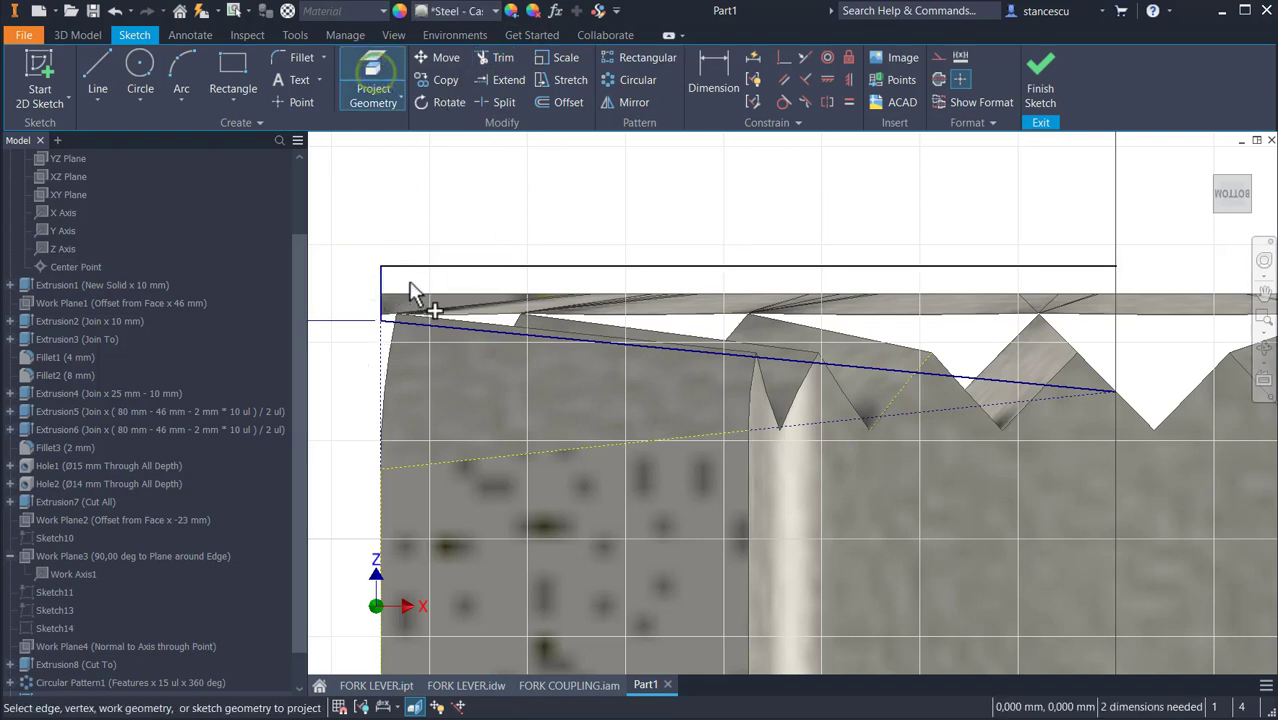
{"action": "left_click", "coordinate": [411, 298]}
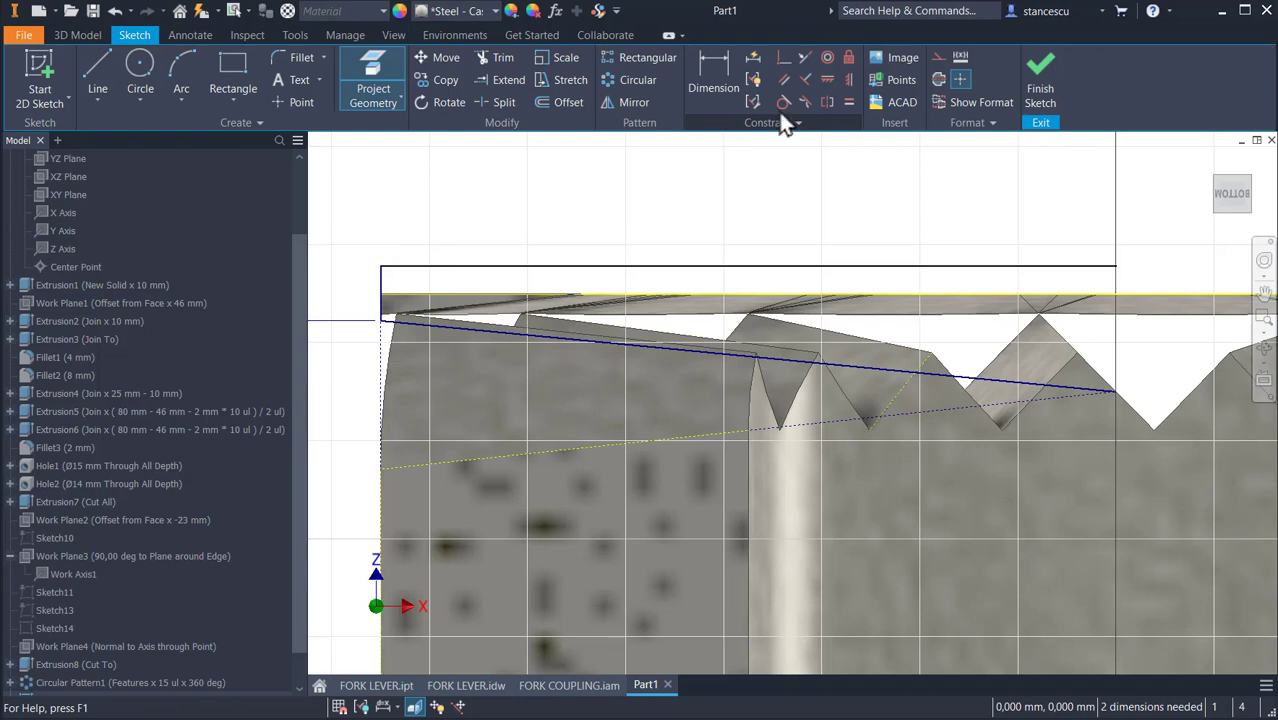
- Try to make the upper horizontal line coincident with the projected rim edge near its outer corner
{"action": "left_click", "coordinate": [781, 60]}
{"action": "left_click", "coordinate": [485, 267]}
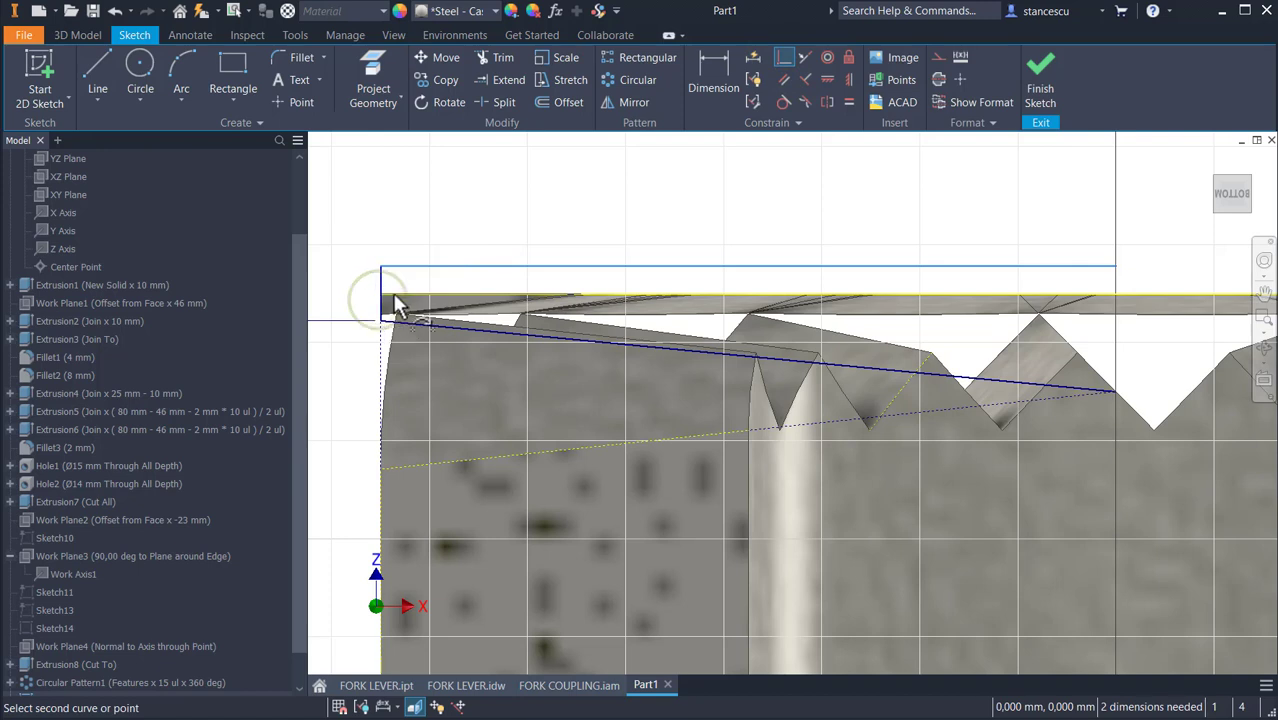
{"action": "left_click", "coordinate": [383, 291]}
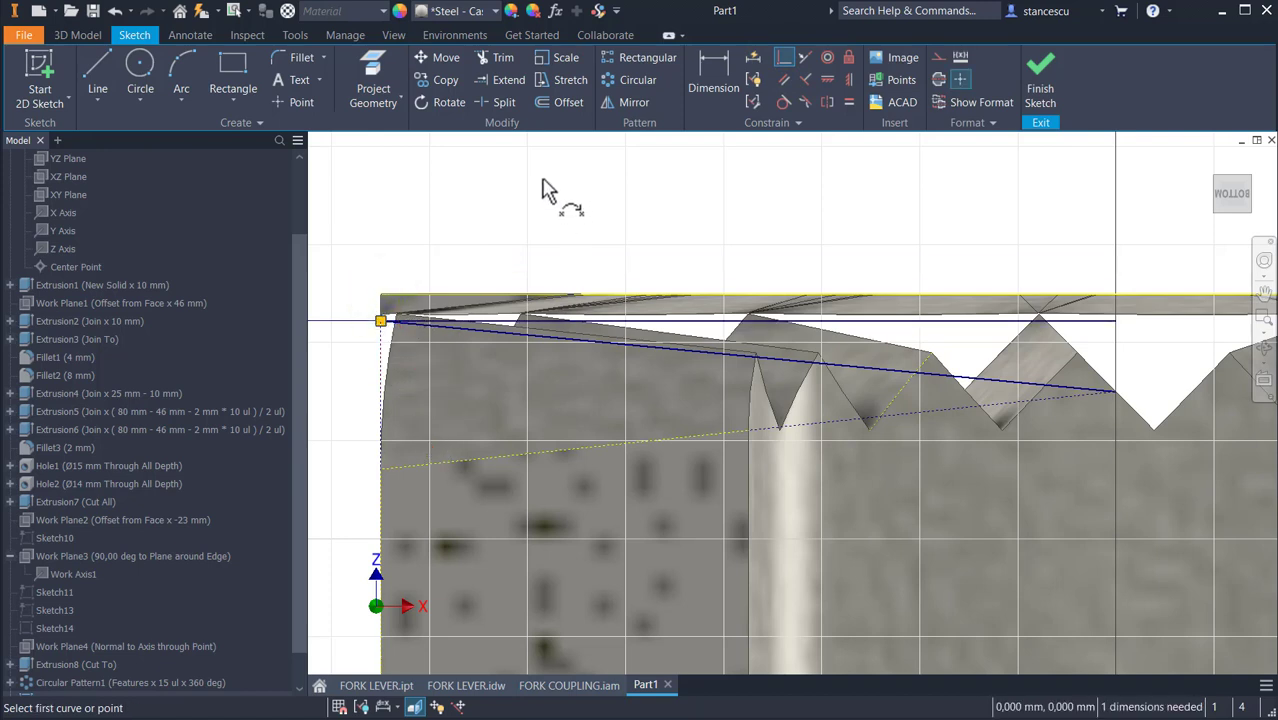
{"action": "key", "text": "ctrl+z"}
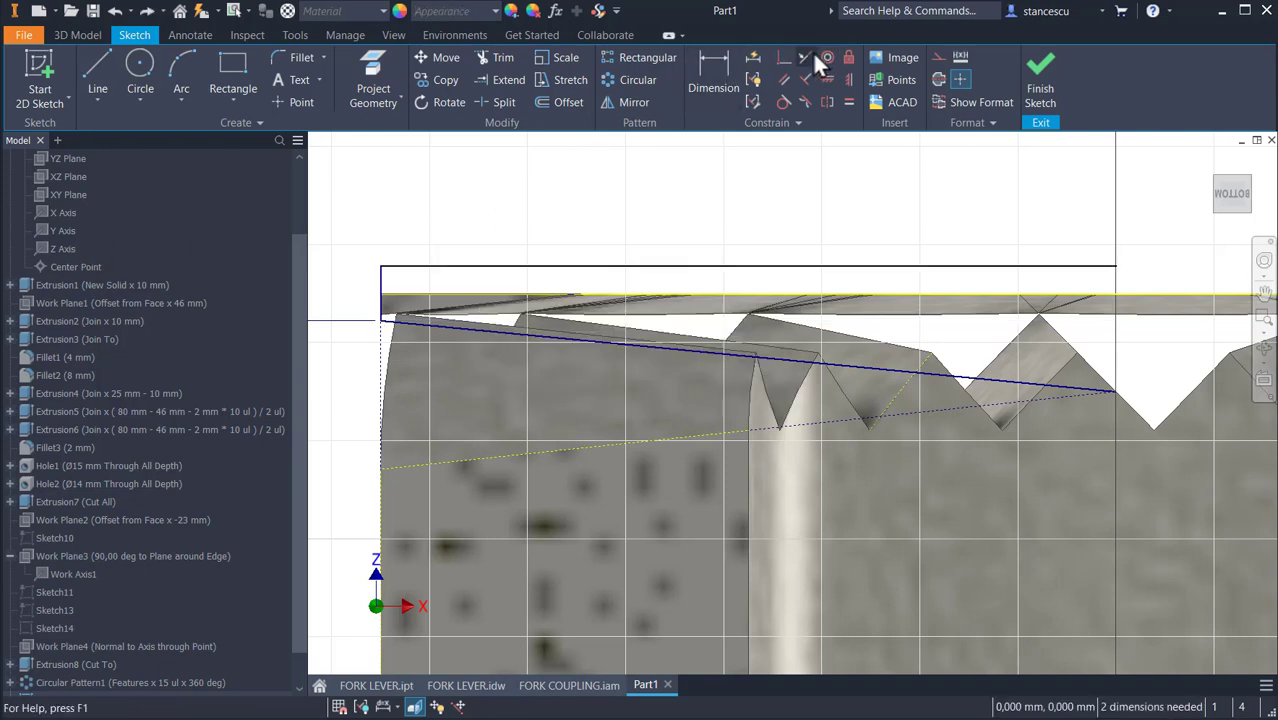
- Try a coincident constraint between the projected rim edge's outer endpoint and the upper horizontal line, and undo it
{"action": "left_click", "coordinate": [784, 59]}
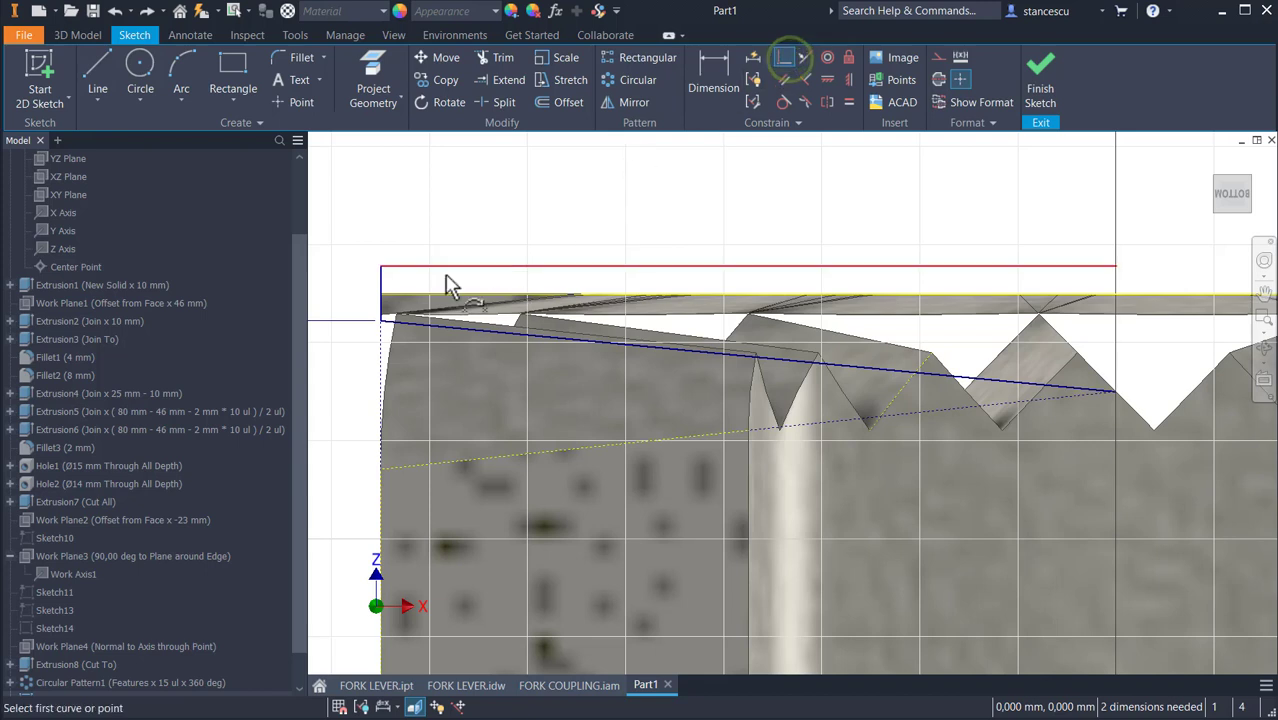
{"action": "left_click", "coordinate": [384, 289]}
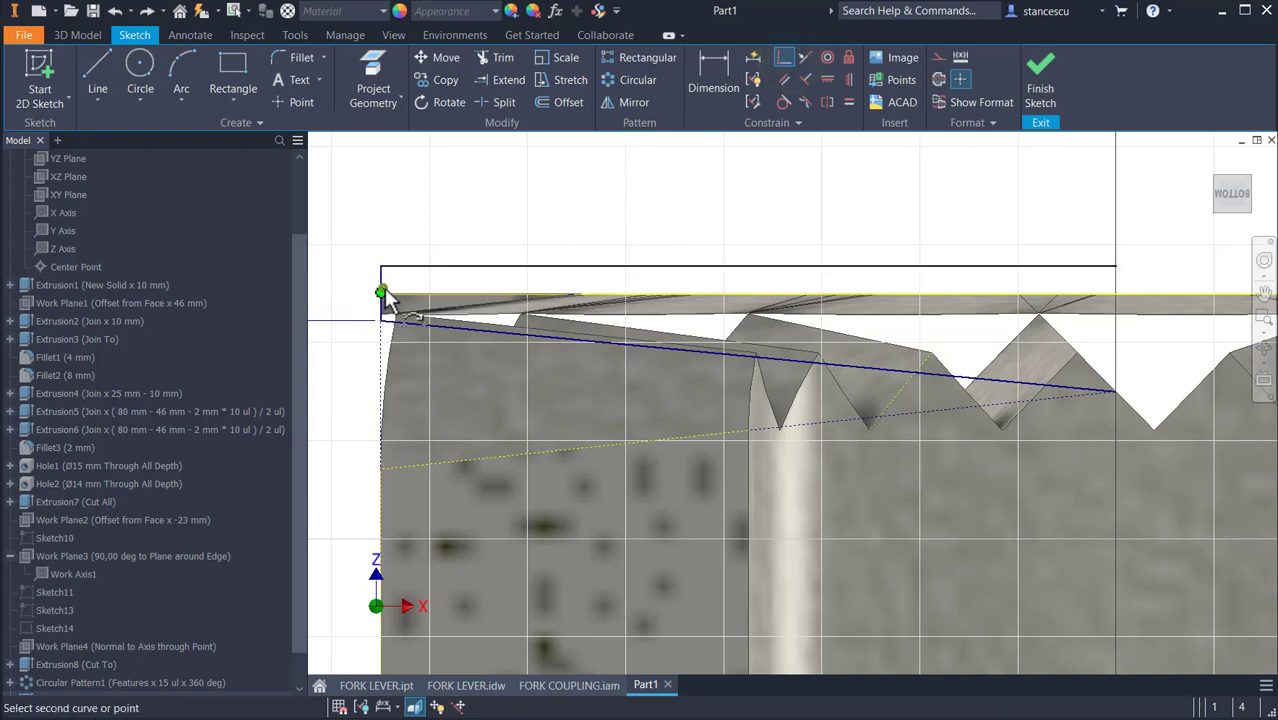
{"action": "left_click", "coordinate": [488, 267]}
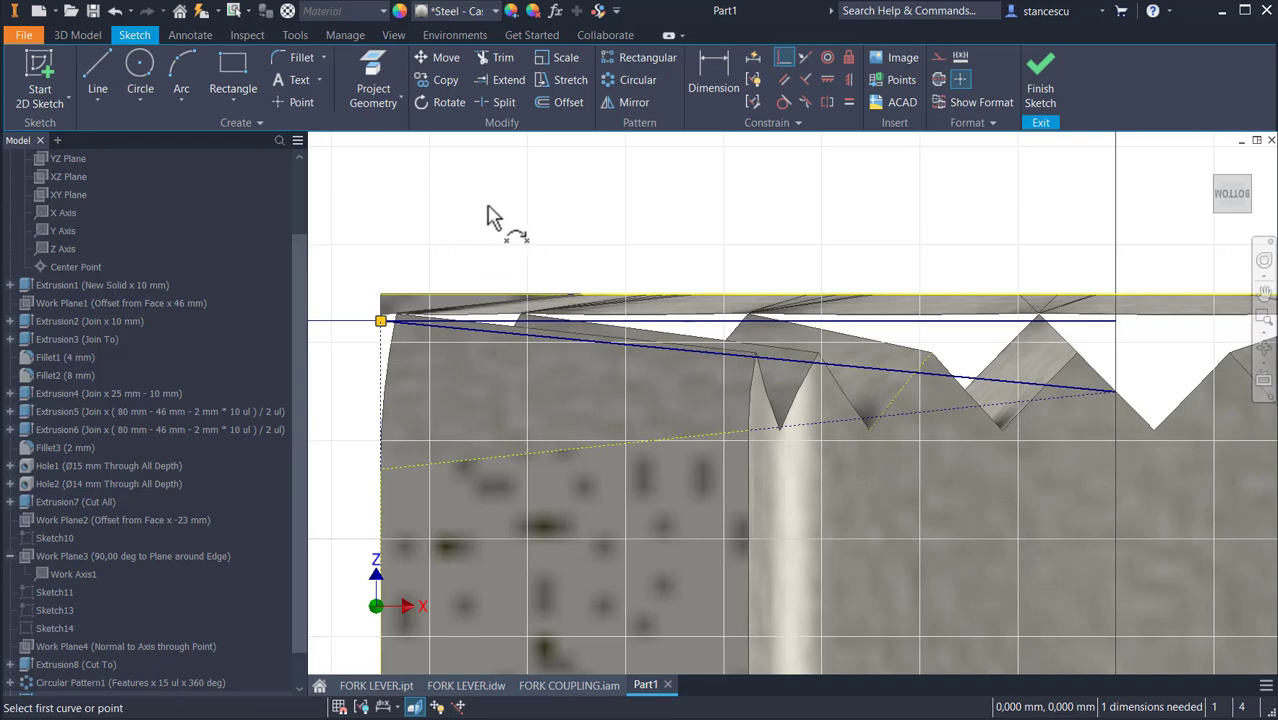
{"action": "key", "text": "ctrl+z"}
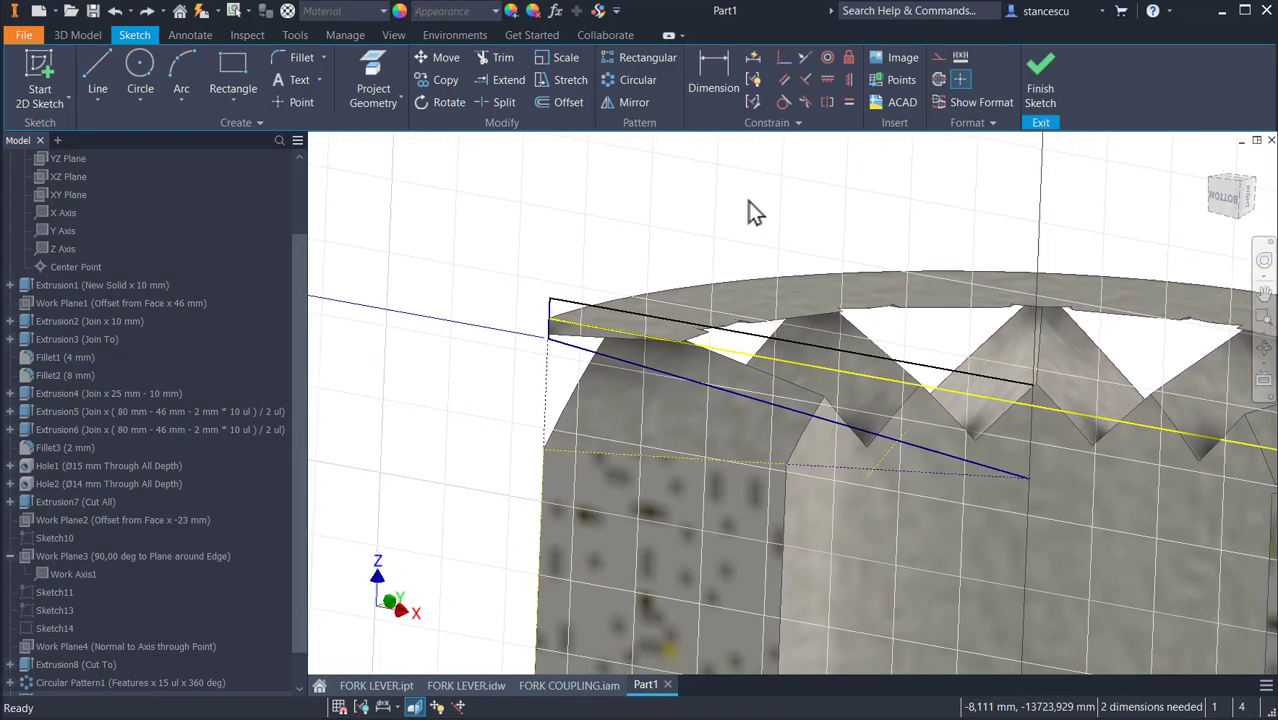
- Close the profile with a vertical line about 2,56 mm long from the upper line's inner end to the sloping line's inner end
{"action": "left_click", "coordinate": [85, 62]}
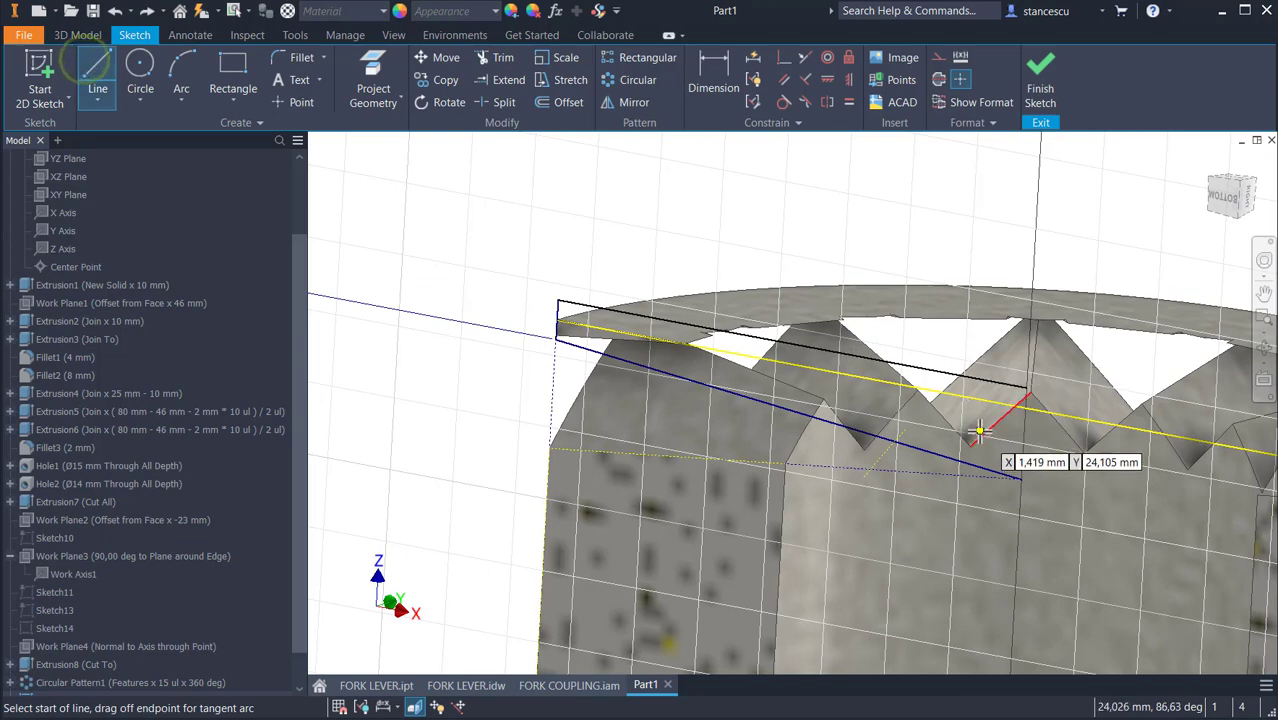
{"action": "left_click", "coordinate": [1027, 388]}
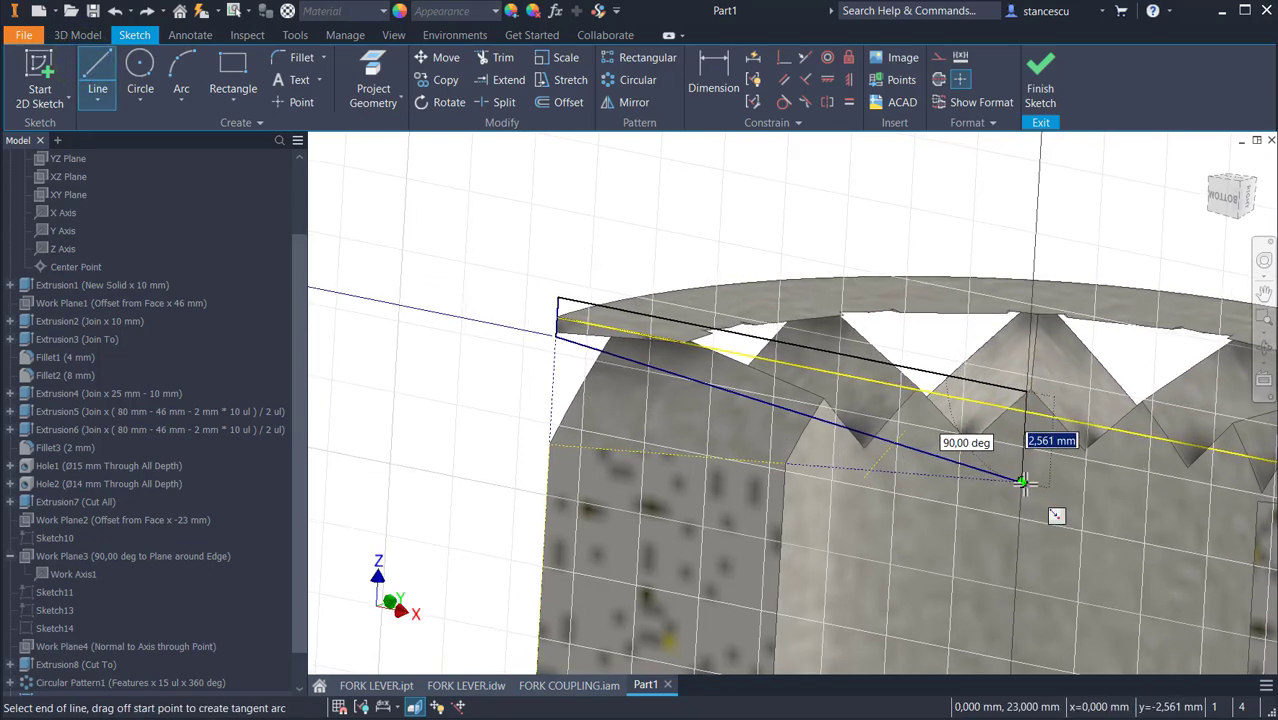
{"action": "left_click", "coordinate": [1021, 482]}
{"action": "mouse_move", "coordinate": [686, 482]}
{"action": "middle_mouse_down", "text": "shift"}
{"action": "mouse_move", "coordinate": [542, 365]}
{"action": "mouse_move", "coordinate": [579, 251]}
{"action": "mouse_move", "coordinate": [860, 265]}
{"action": "middle_mouse_up", "text": "shift"}
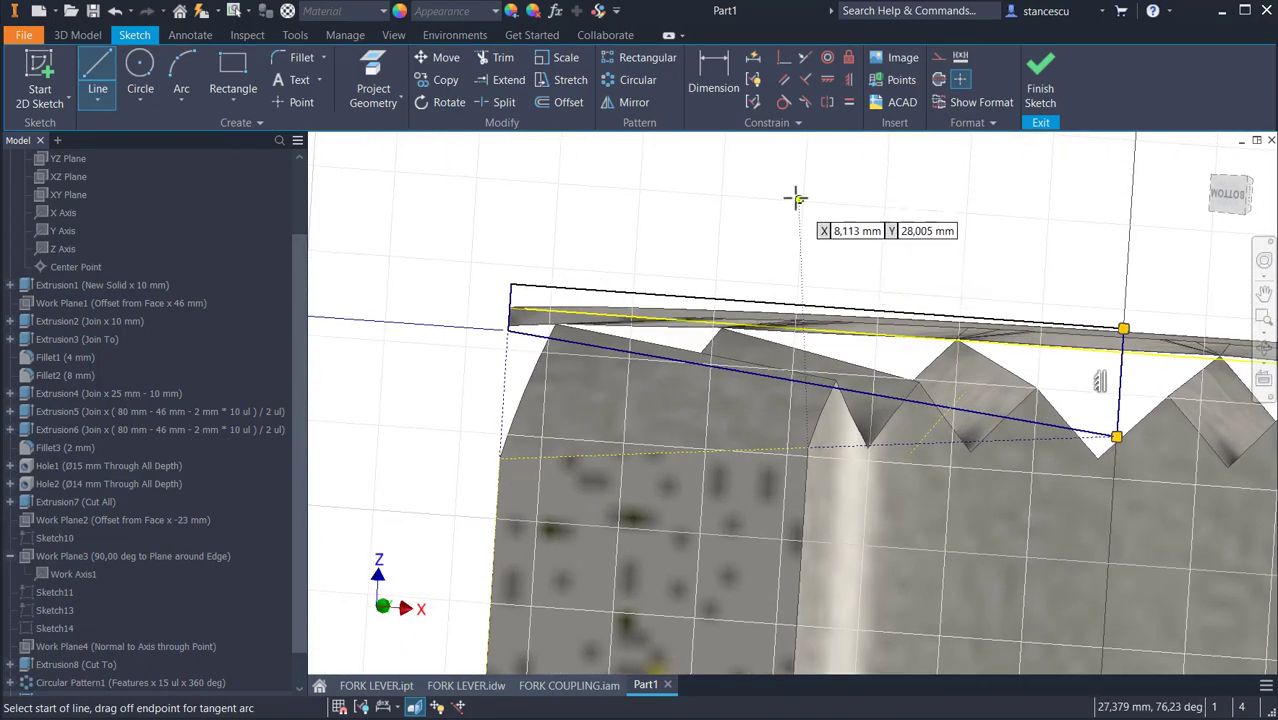
- Make the upper horizontal line collinear with the projected rim edge and finish the sketch
{"action": "left_click", "coordinate": [804, 58]}
{"action": "left_click", "coordinate": [879, 320]}
{"action": "left_click", "coordinate": [880, 338]}
{"action": "middle_click_drag", "start_coordinate": [762, 320], "coordinate": [770, 225], "text": "shift"}
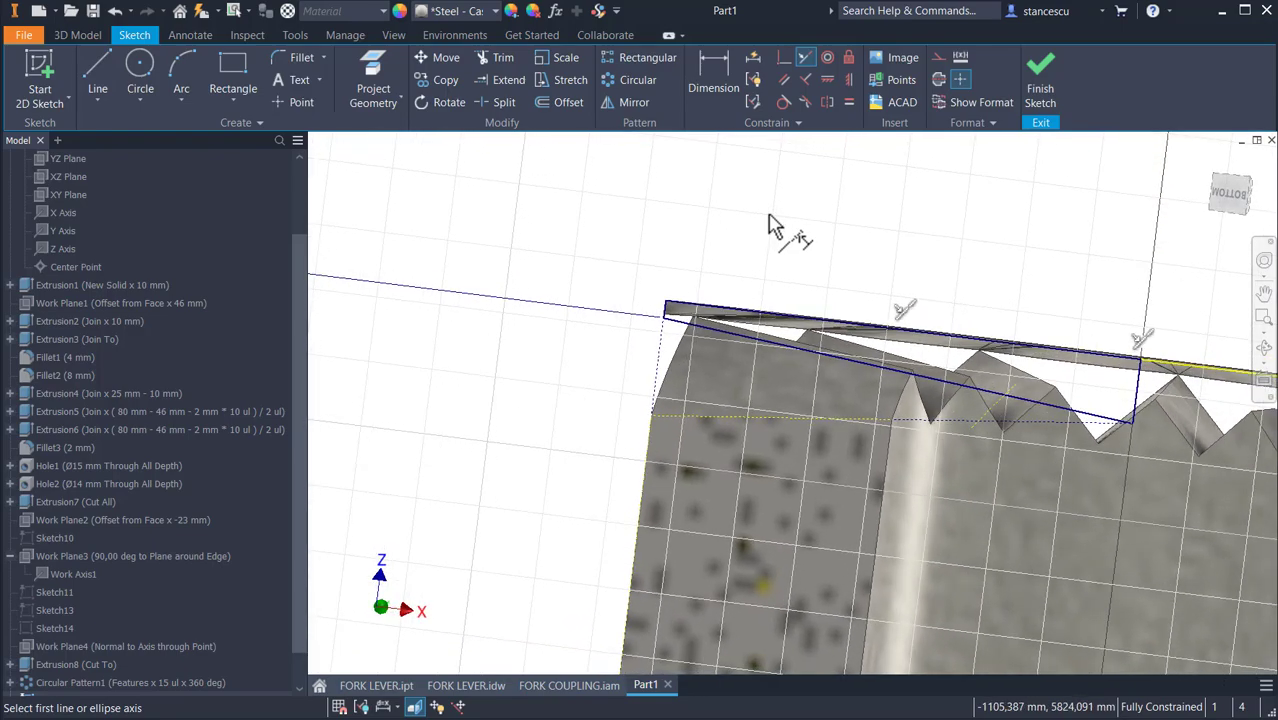
{"action": "key", "text": "F6"}
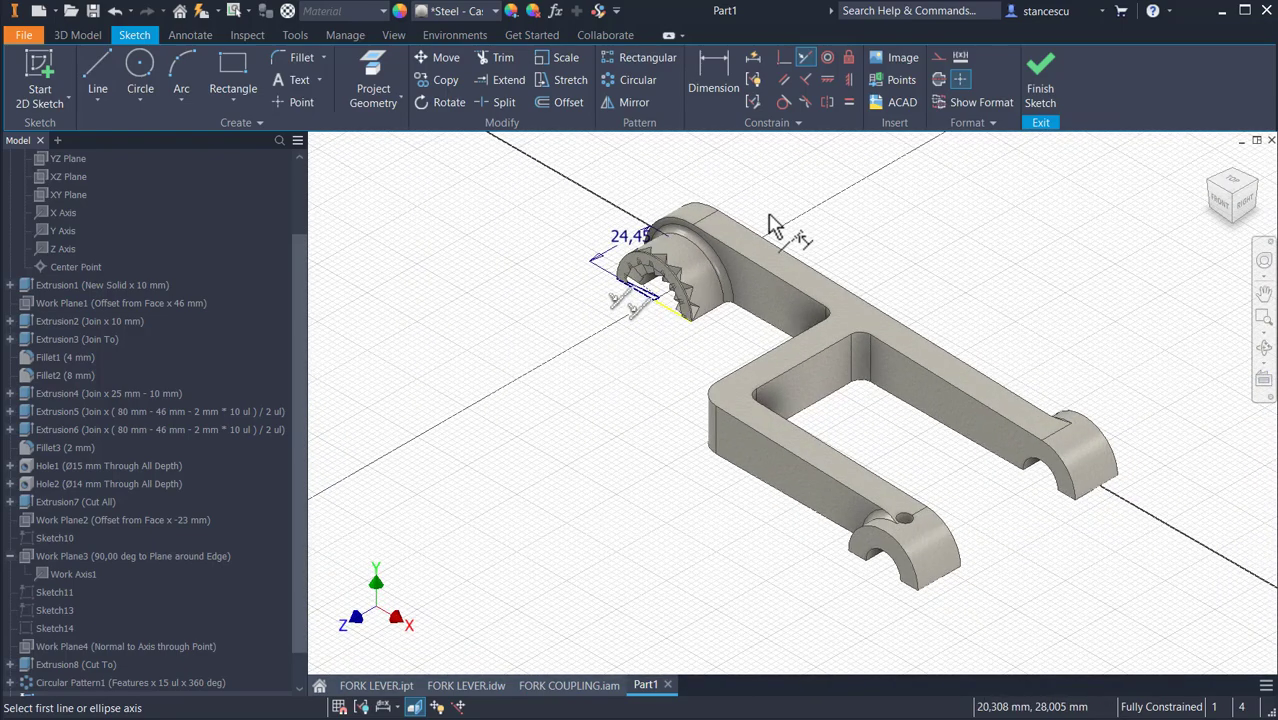
{"action": "key", "text": "F5"}
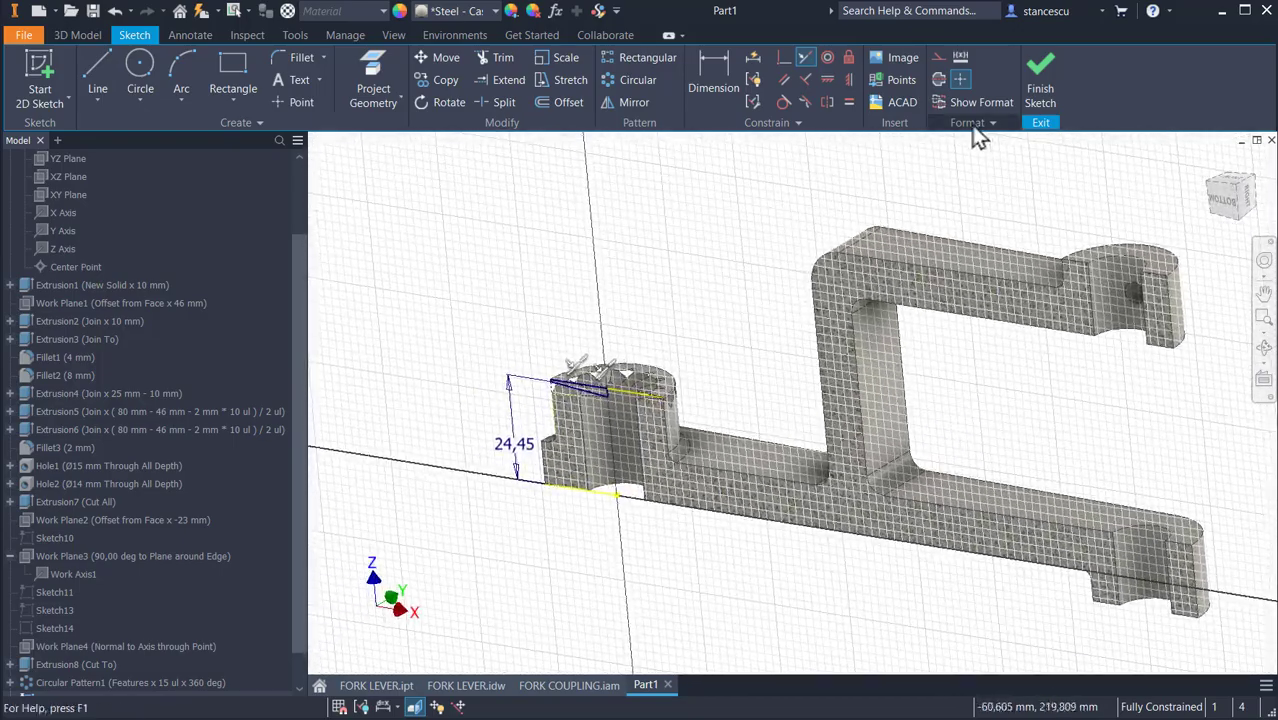
{"action": "left_click", "coordinate": [1040, 68]}
- Revolve the closed profile a full 360° as a cut around its inner vertical line to remove the rim above the teeth
{"action": "scroll", "coordinate": [700, 283], "scroll_direction": "up", "scroll_amount": 5}
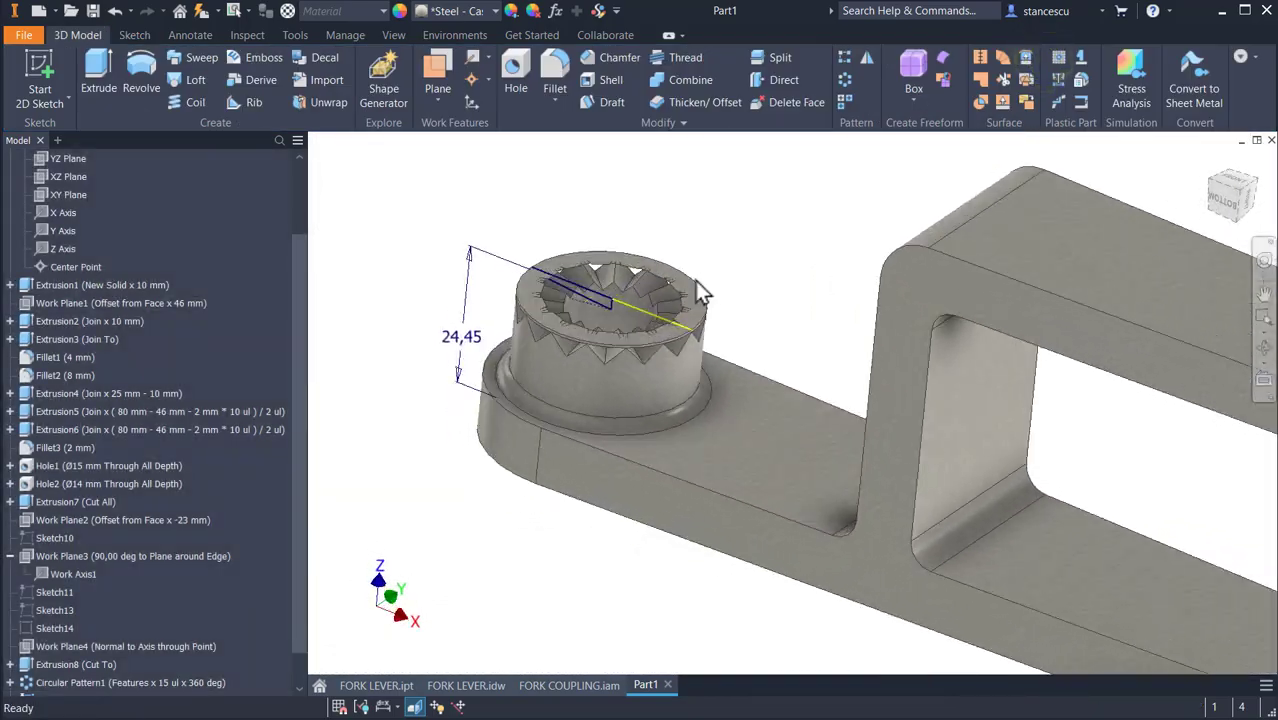
{"action": "scroll", "coordinate": [720, 250], "scroll_direction": "up", "scroll_amount": 5}
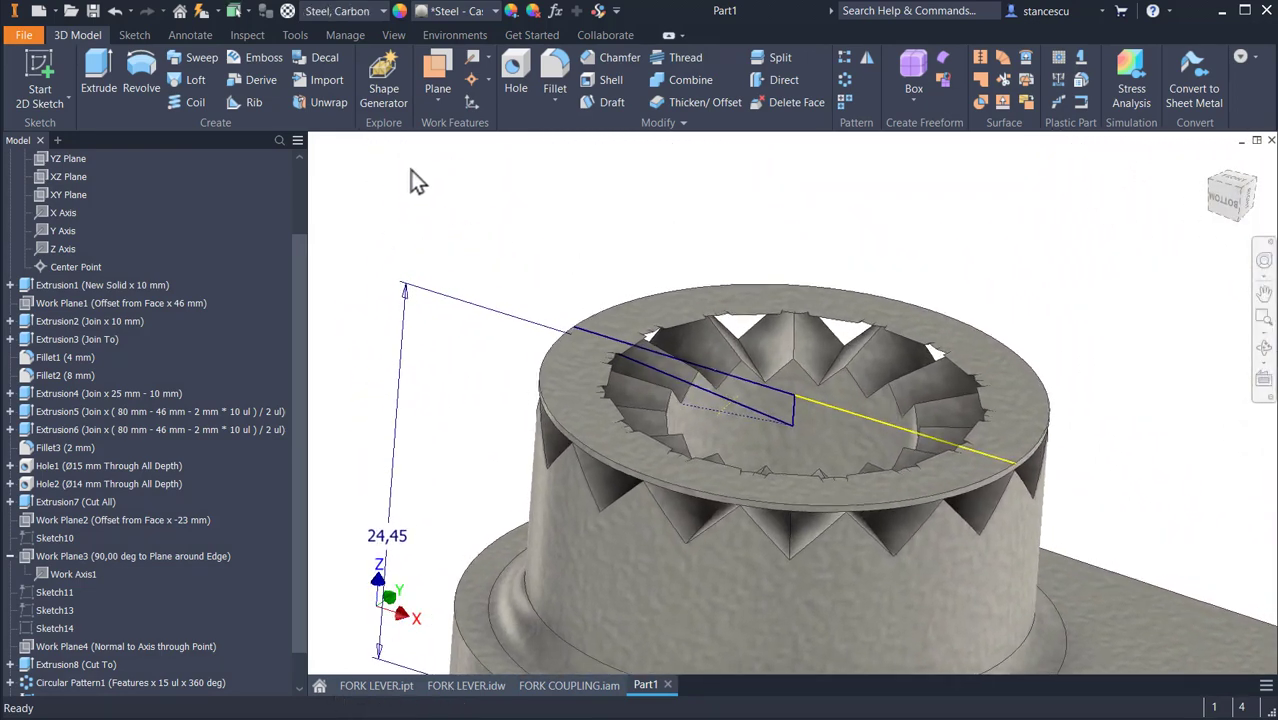
{"action": "left_click", "coordinate": [141, 74]}
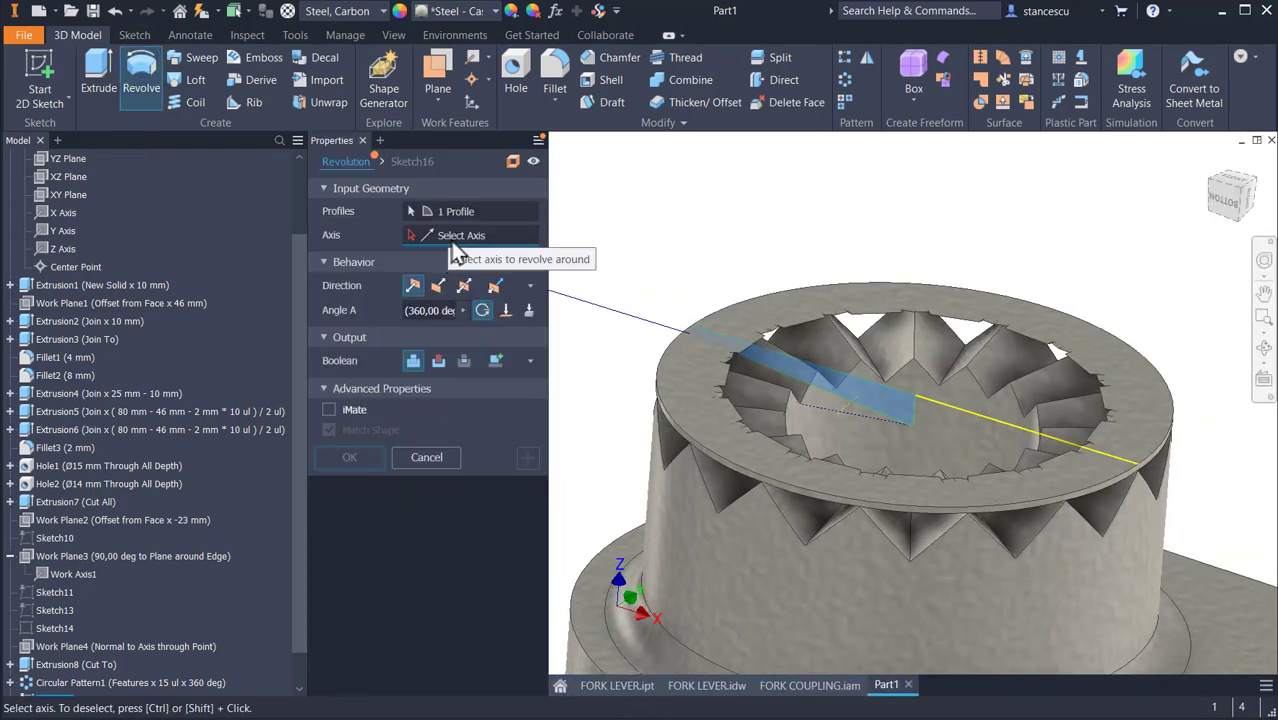
{"action": "left_click", "coordinate": [912, 405]}
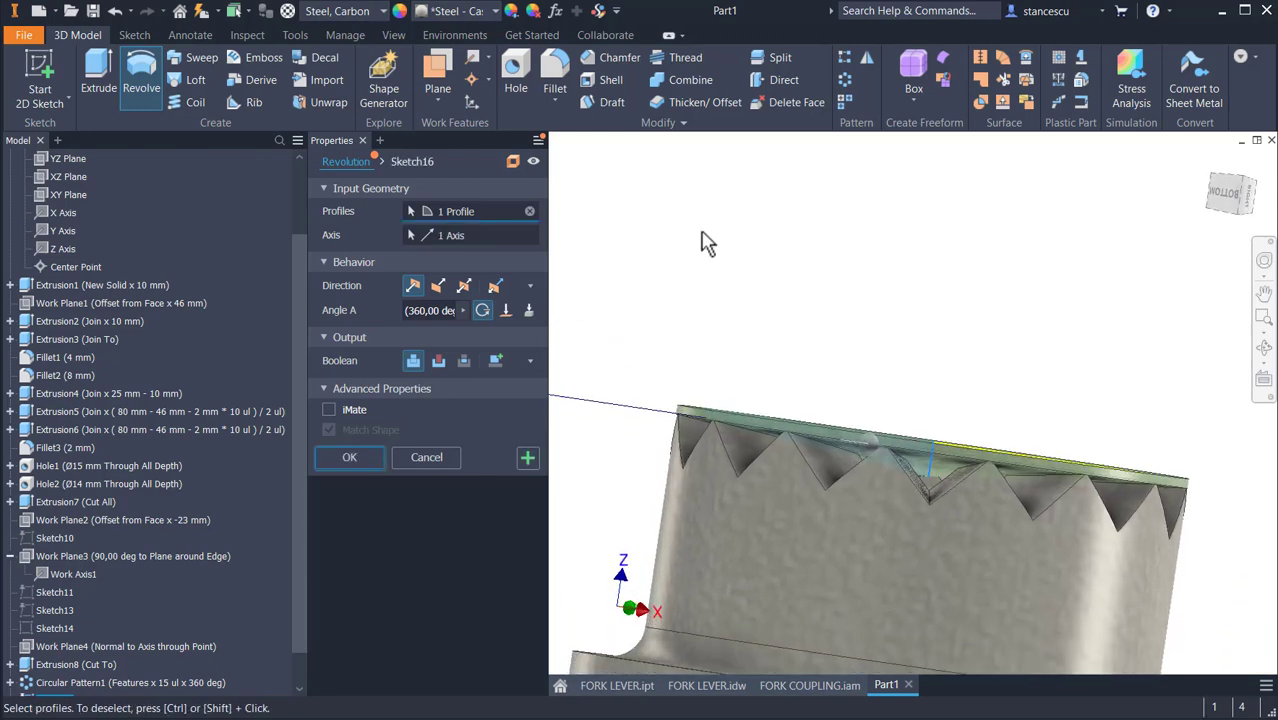
{"action": "left_click", "coordinate": [440, 357]}
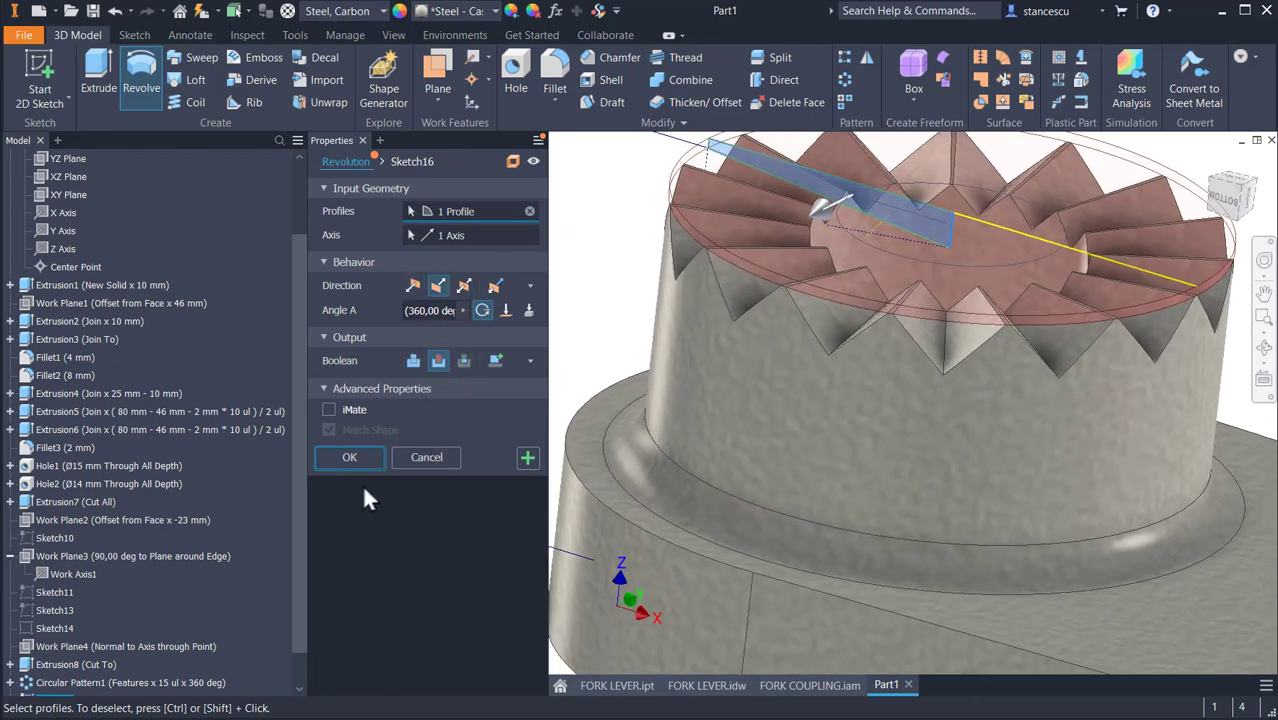
{"action": "left_click", "coordinate": [350, 457]}
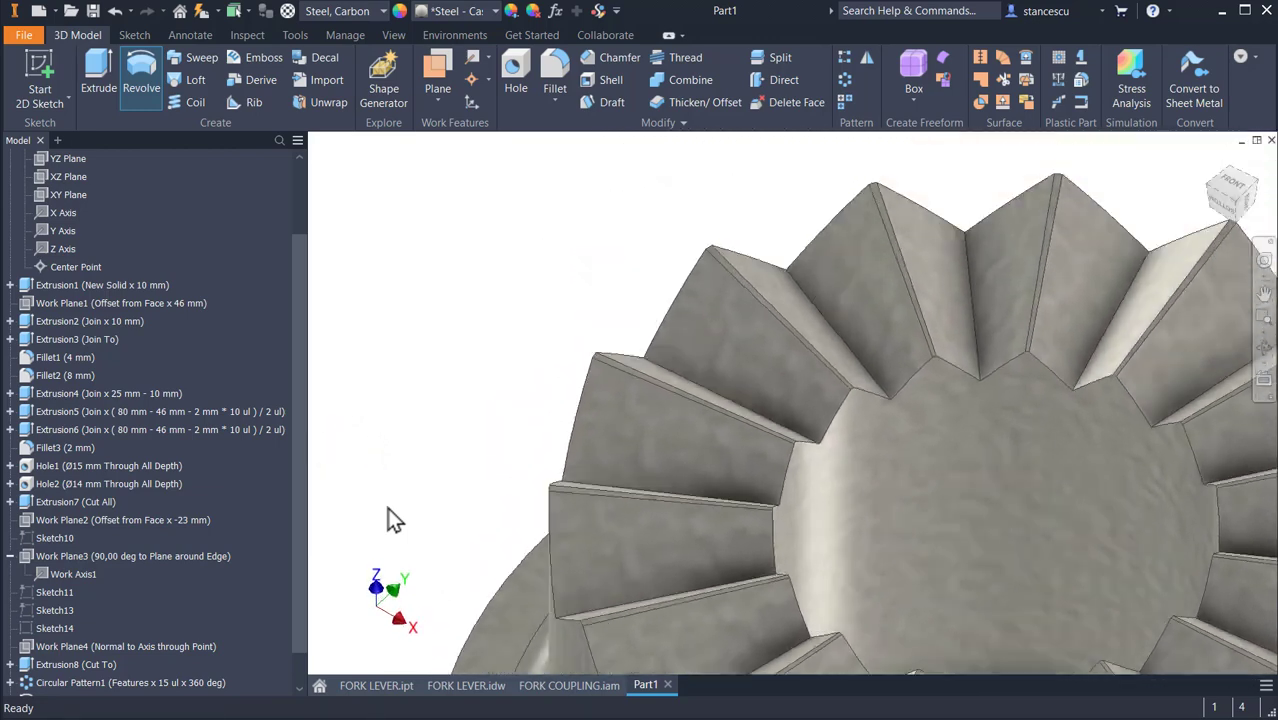
- Update the whole part's physical properties in its iProperties and copy the volume value with its unit
{"action": "key", "text": "F6"}
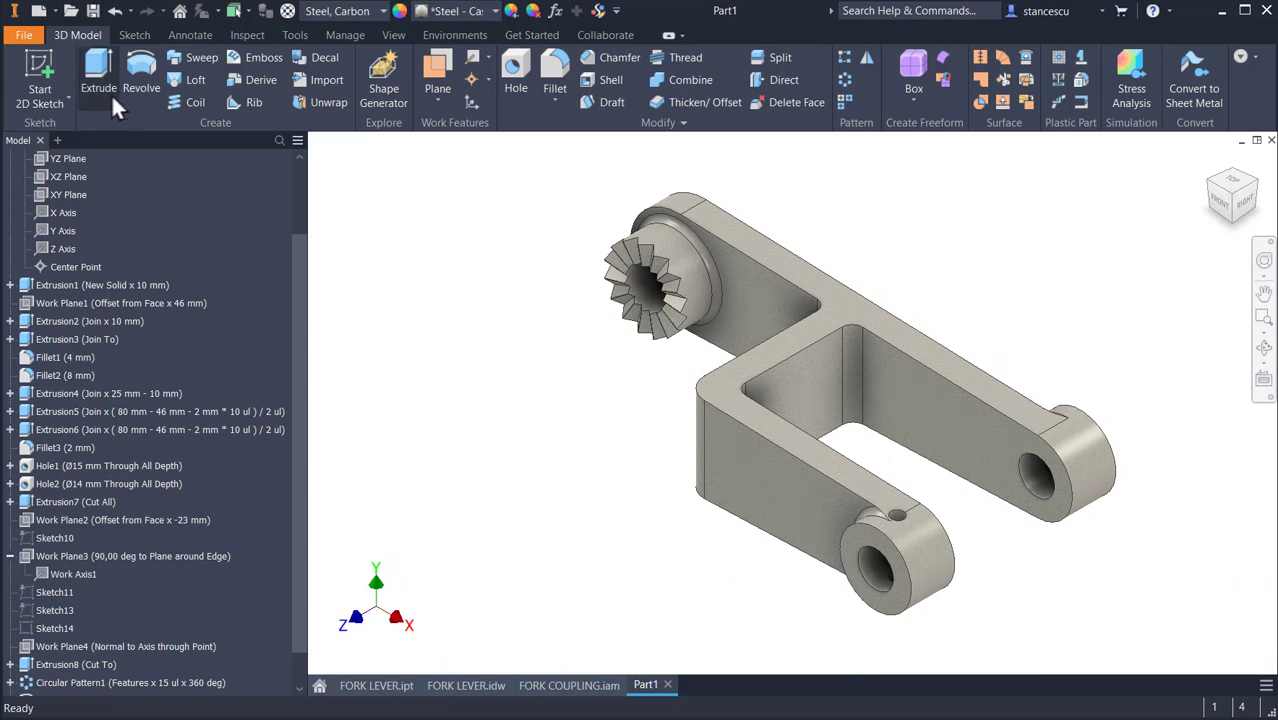
{"action": "scroll", "coordinate": [262, 239], "scroll_direction": "up", "scroll_amount": 3}
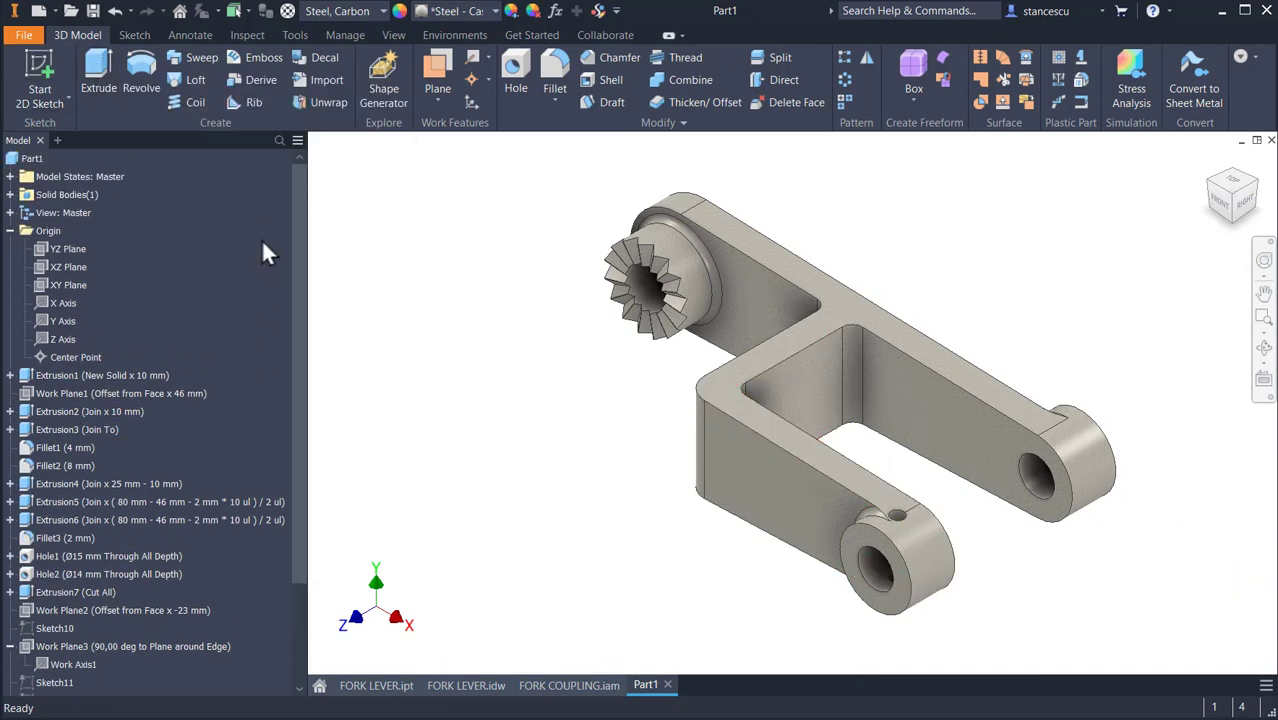
{"action": "right_click", "coordinate": [26, 168]}
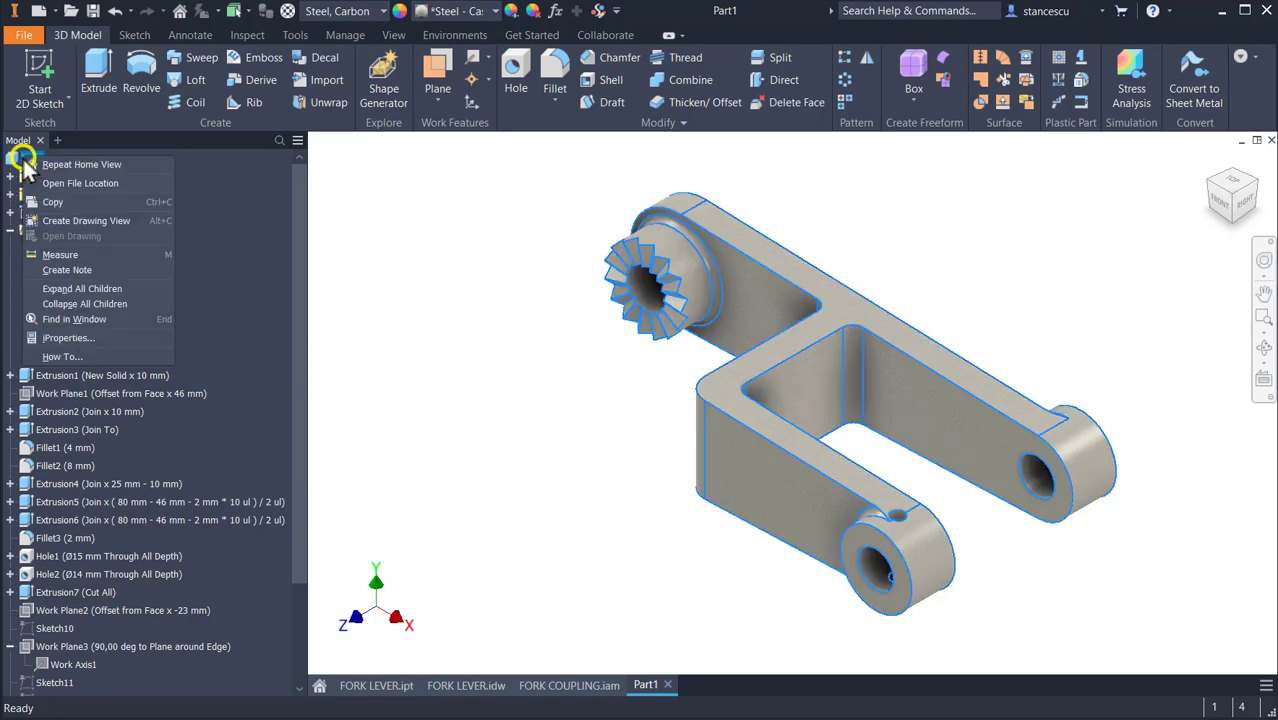
{"action": "left_click", "coordinate": [85, 331]}
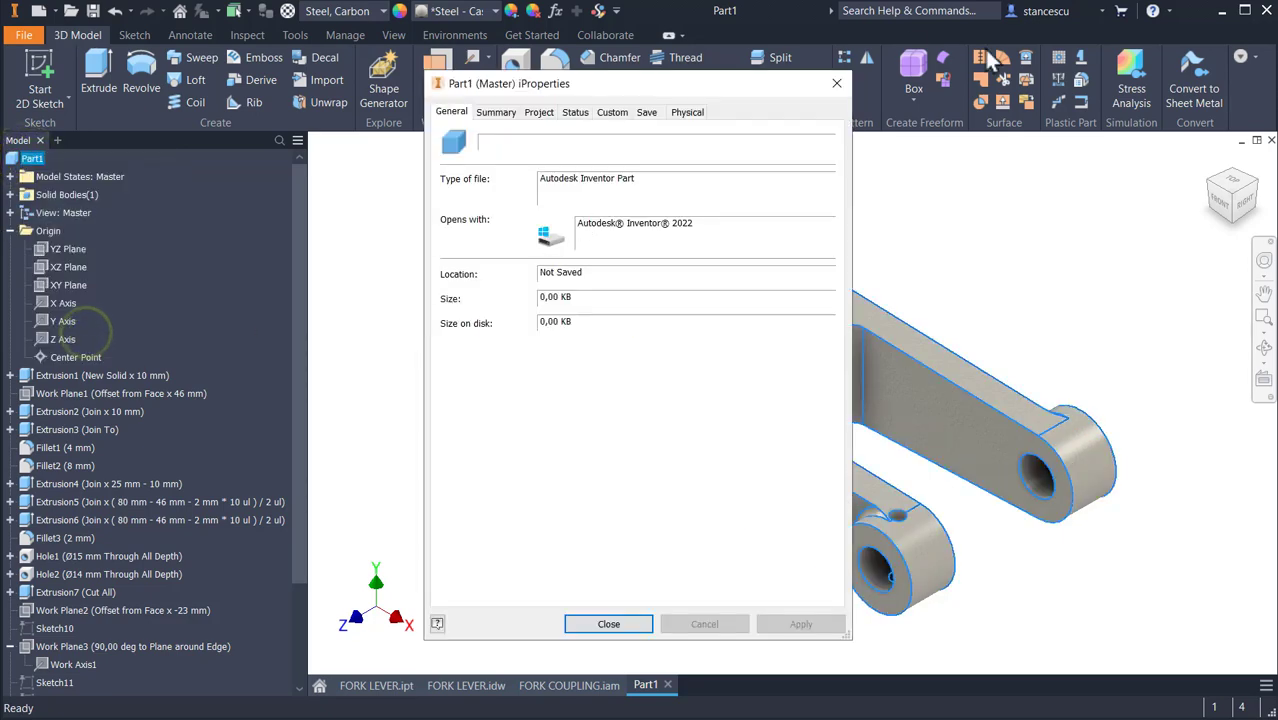
{"action": "left_click", "coordinate": [688, 112]}
{"action": "left_click", "coordinate": [789, 153]}
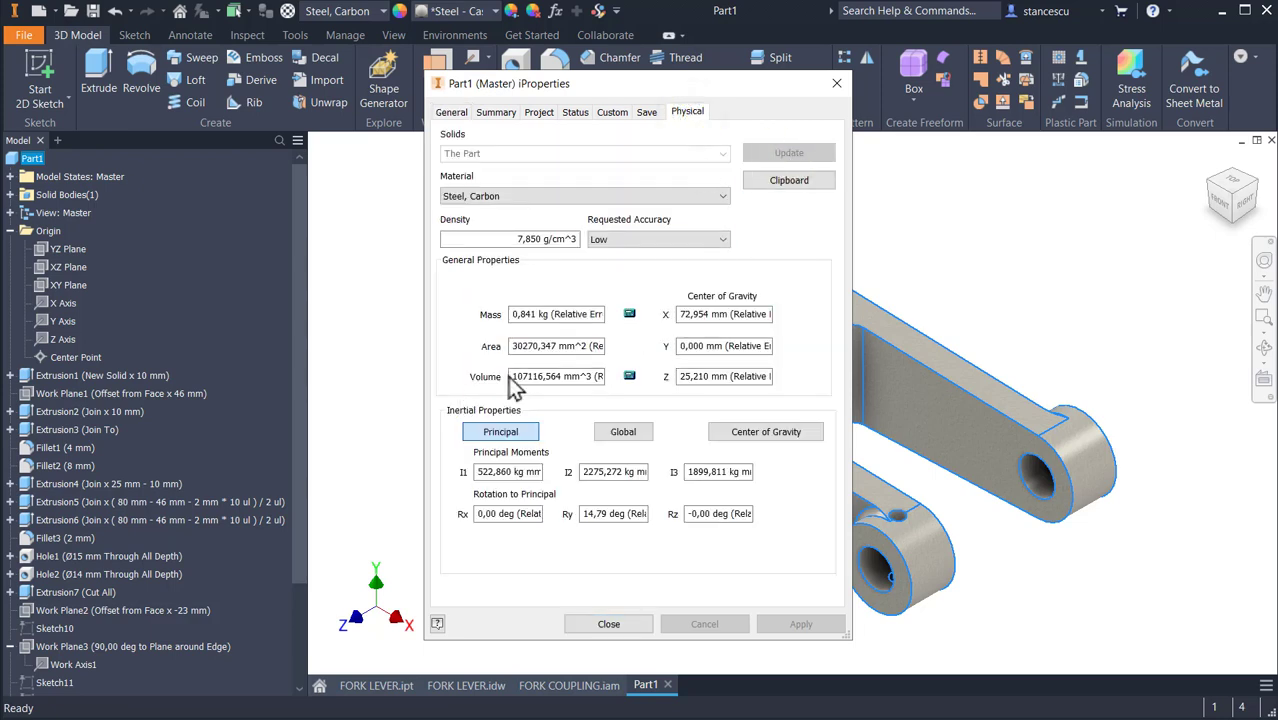
{"action": "left_click_drag", "start_coordinate": [512, 376], "coordinate": [590, 374]}
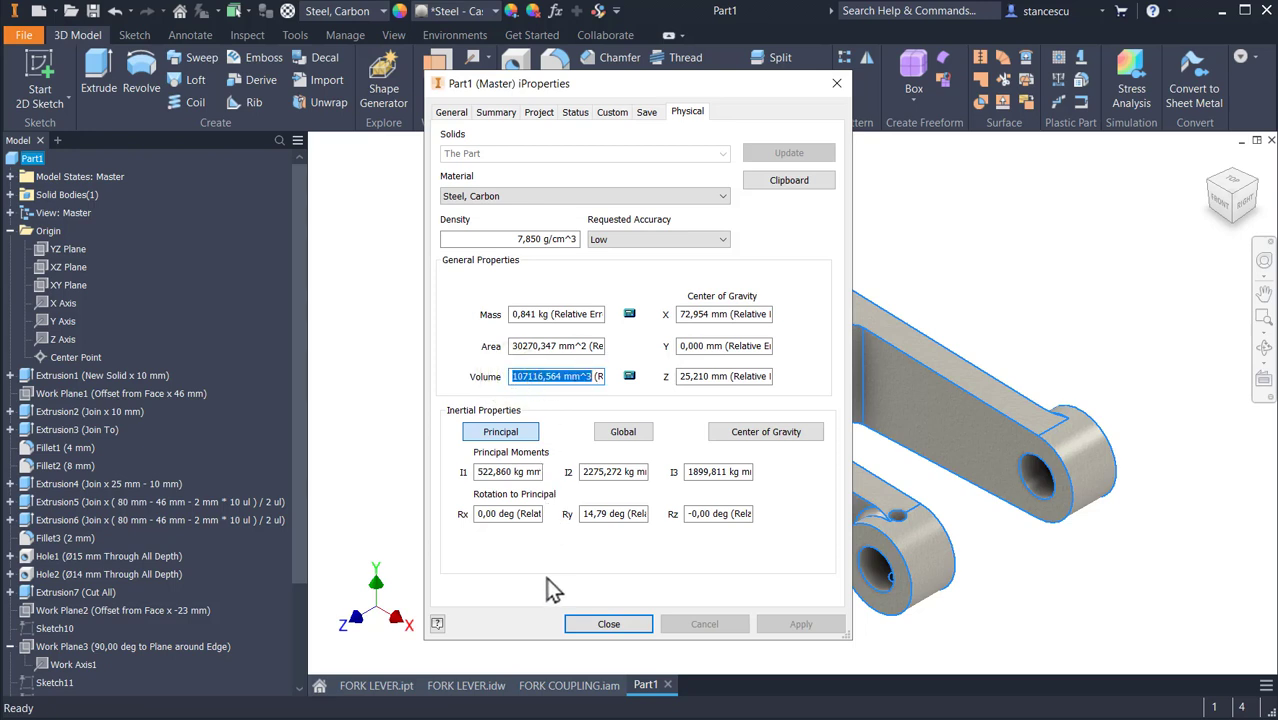
{"action": "key", "text": "ctrl+c"}
{"action": "left_click", "coordinate": [604, 625]}
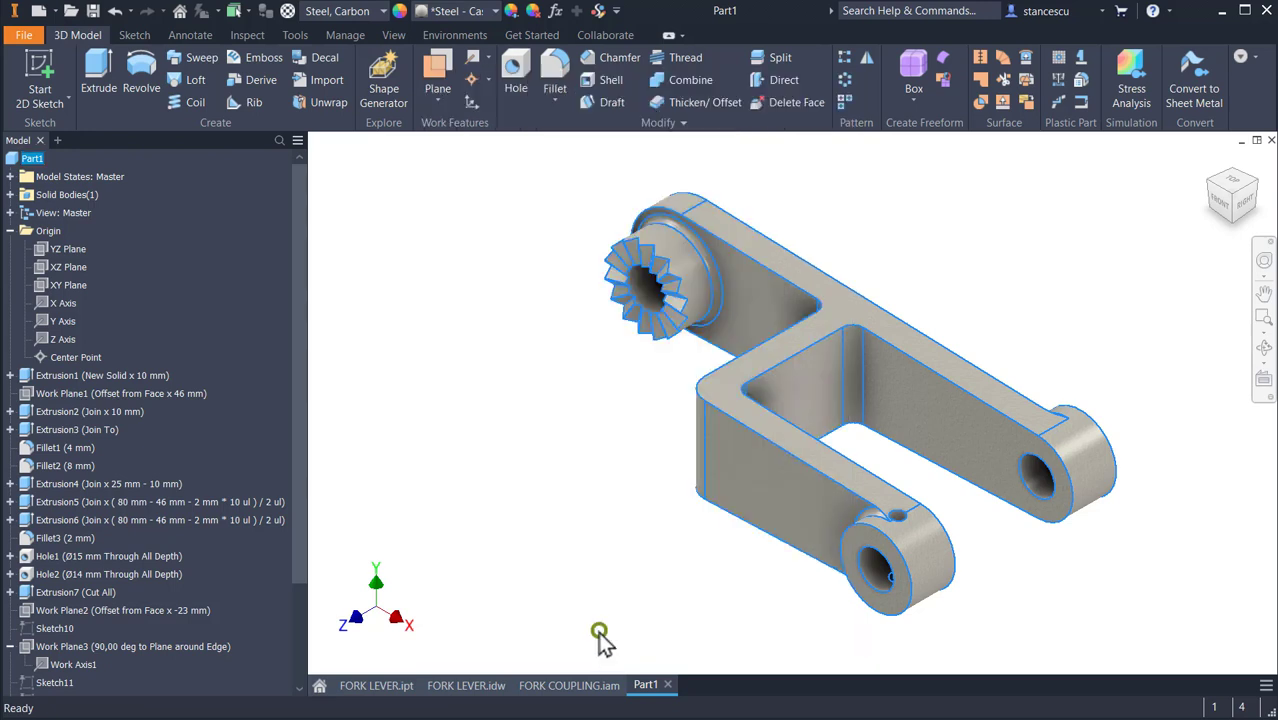
- Switch to the FORK LEVER.idw drawing and compare the copied volume with the one in the volume note, discarding the edit
{"action": "left_click", "coordinate": [497, 687]}
{"action": "key", "text": "Home"}
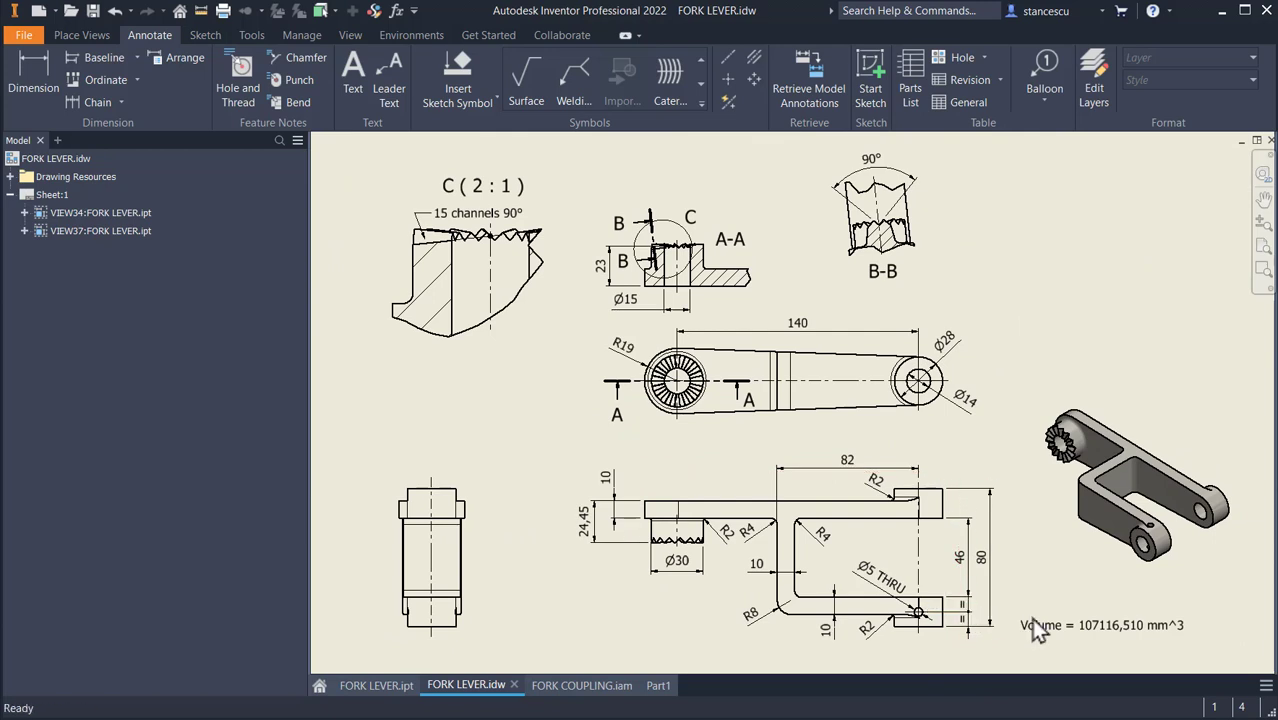
{"action": "left_click", "coordinate": [1077, 624]}
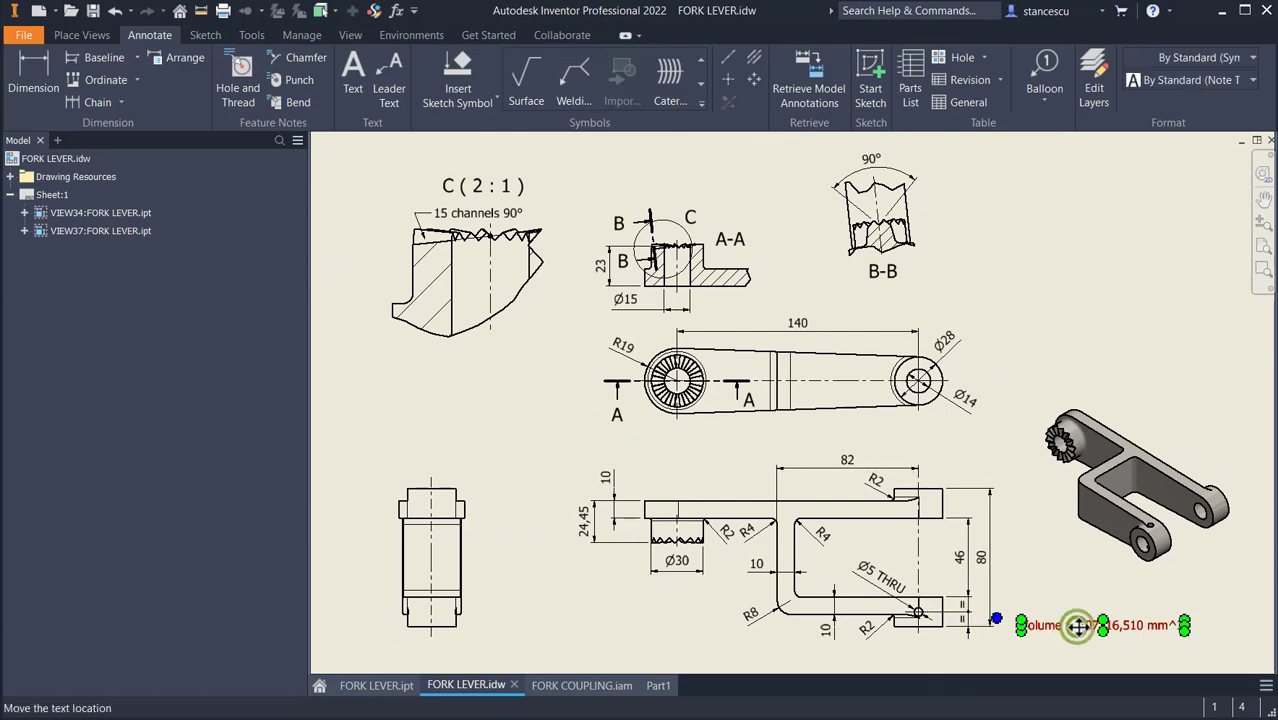
{"action": "double_click", "coordinate": [1075, 625]}
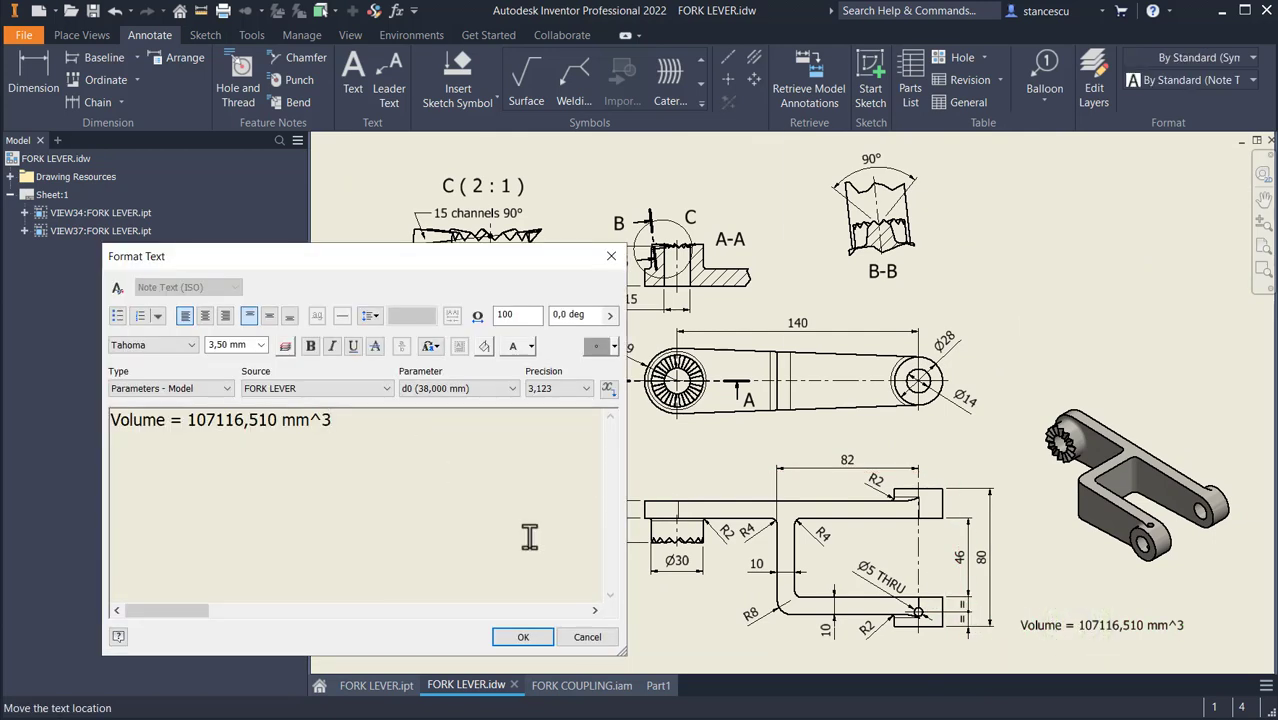
{"action": "key", "text": "ctrl+v"}
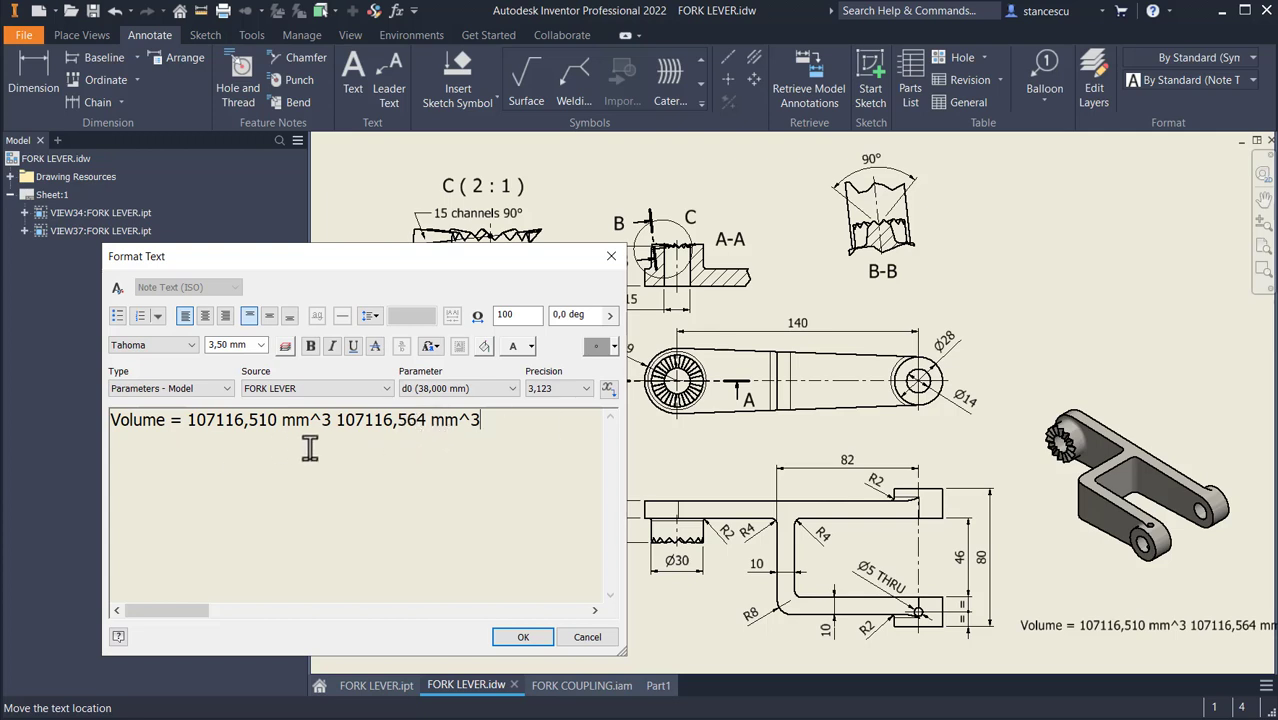
{"action": "left_click", "coordinate": [580, 642]}
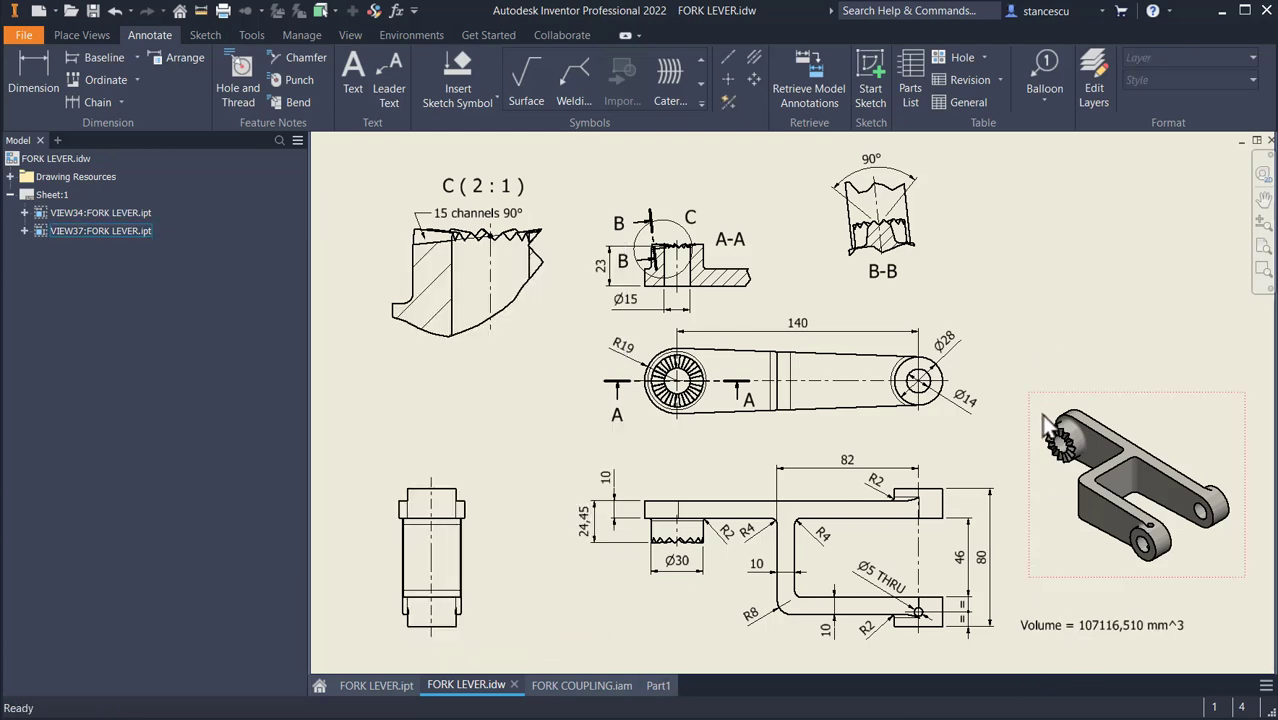
- Replace the value in the drawing's volume note with the copied 107116,564 mm^3
{"action": "left_click", "coordinate": [1085, 626]}
{"action": "double_click", "coordinate": [1085, 626]}
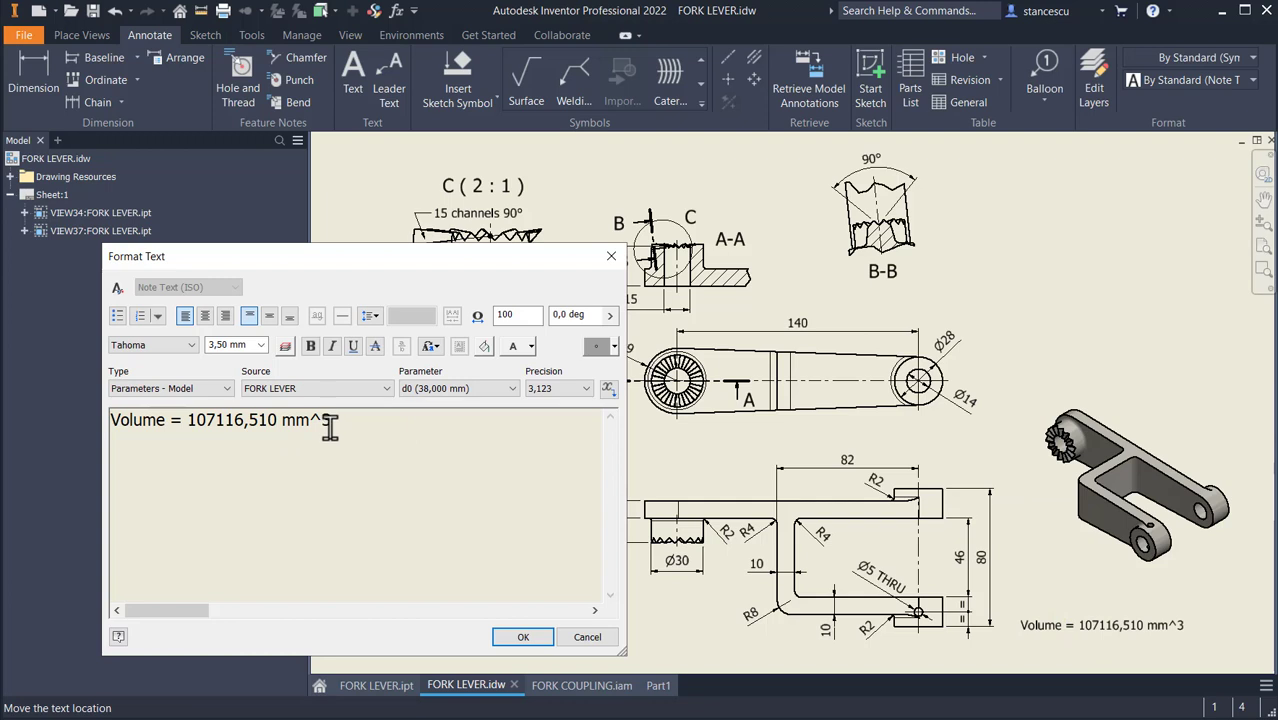
{"action": "left_click_drag", "start_coordinate": [330, 420], "coordinate": [187, 425]}
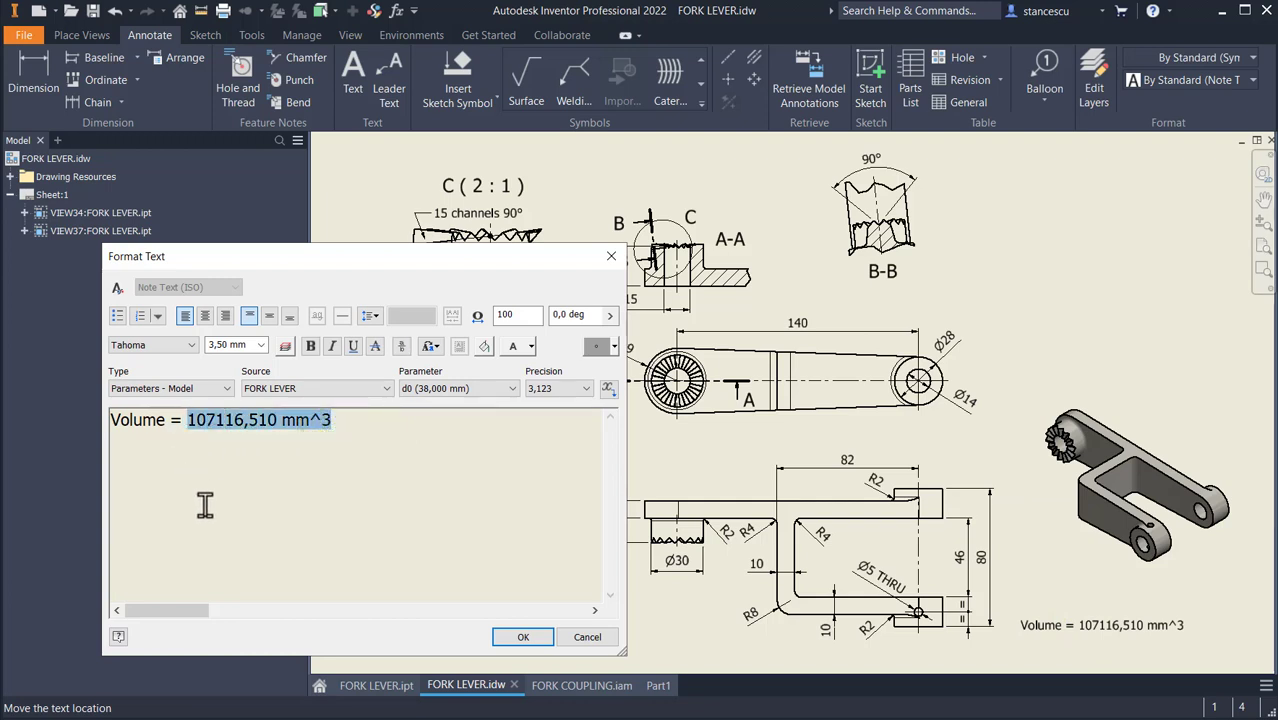
{"action": "key", "text": "ctrl+v"}
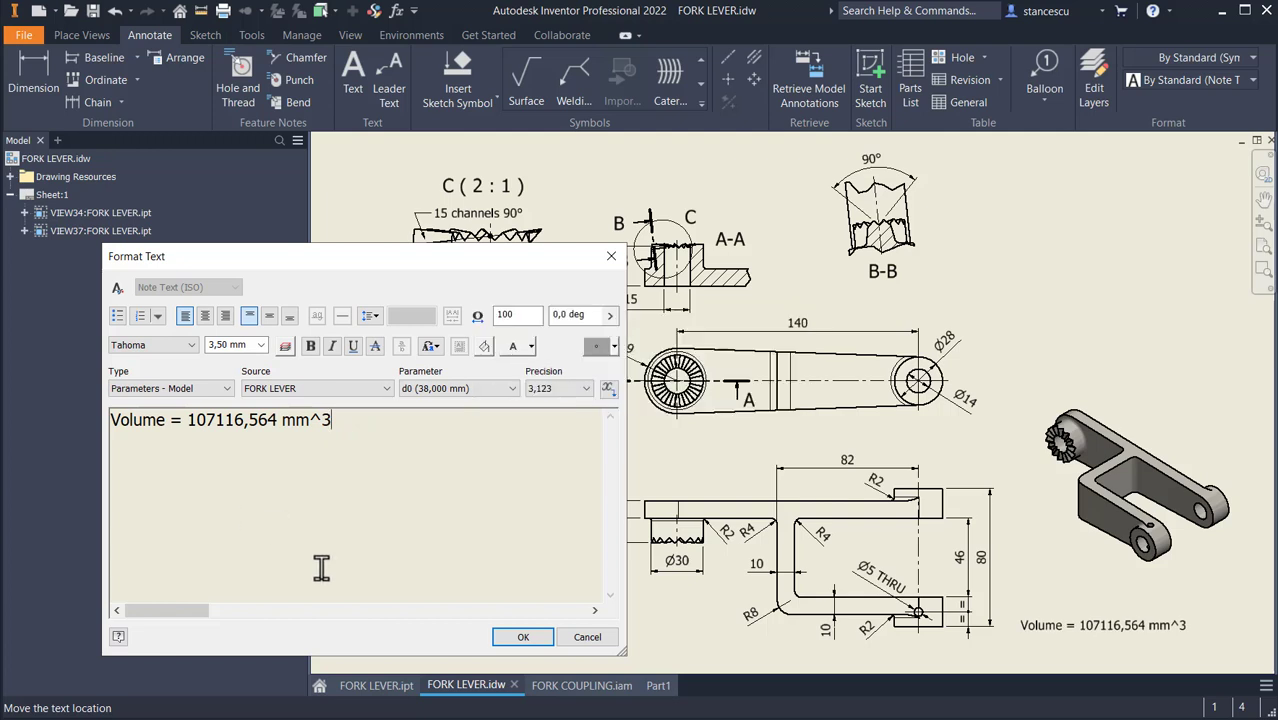
{"action": "left_click", "coordinate": [522, 638]}
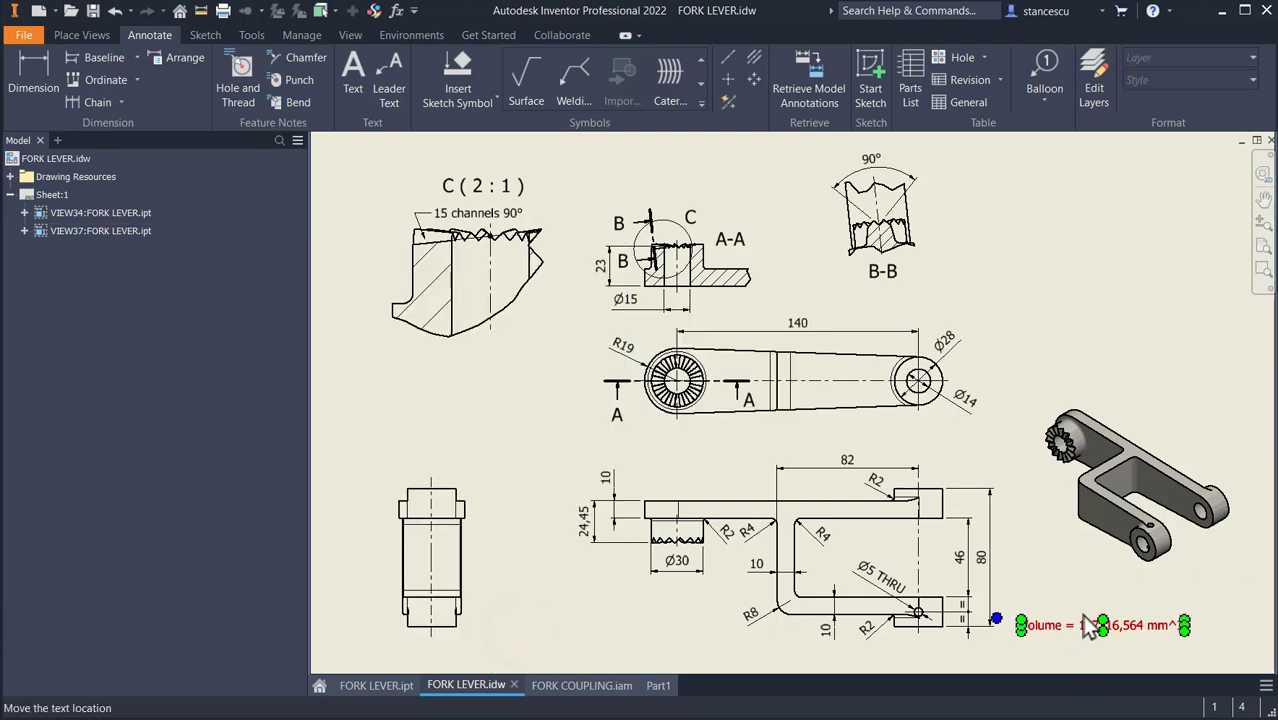
{"action": "left_click", "coordinate": [1091, 271]}
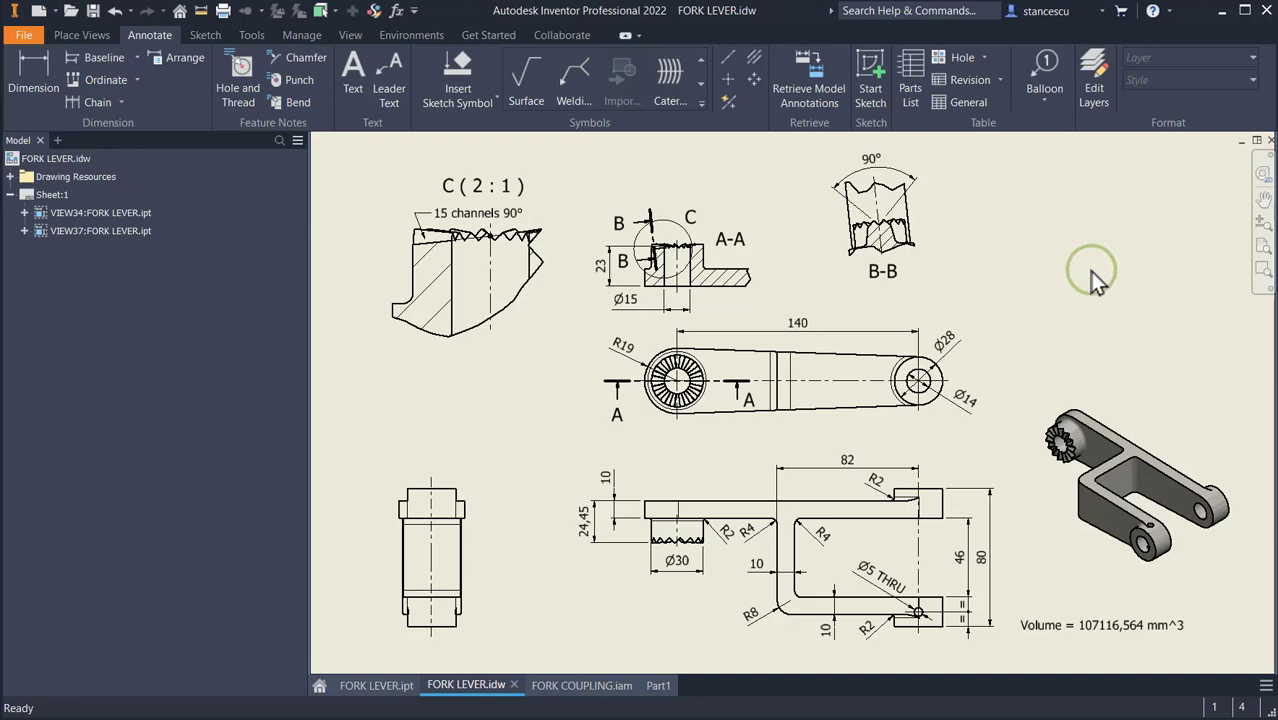
- Return to the Part1 model and select the whole part in the model tree
{"action": "left_click", "coordinate": [658, 686]}
{"action": "left_click", "coordinate": [1000, 215]}
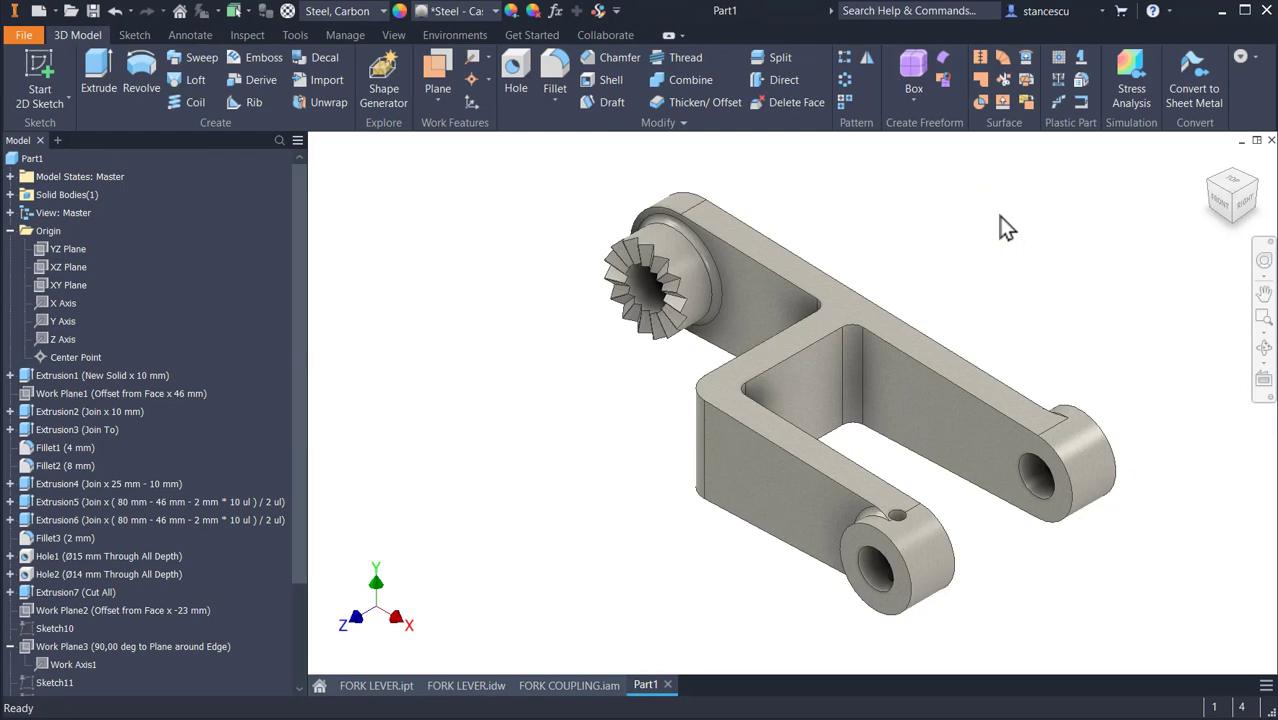
{"action": "left_click", "coordinate": [32, 158]}
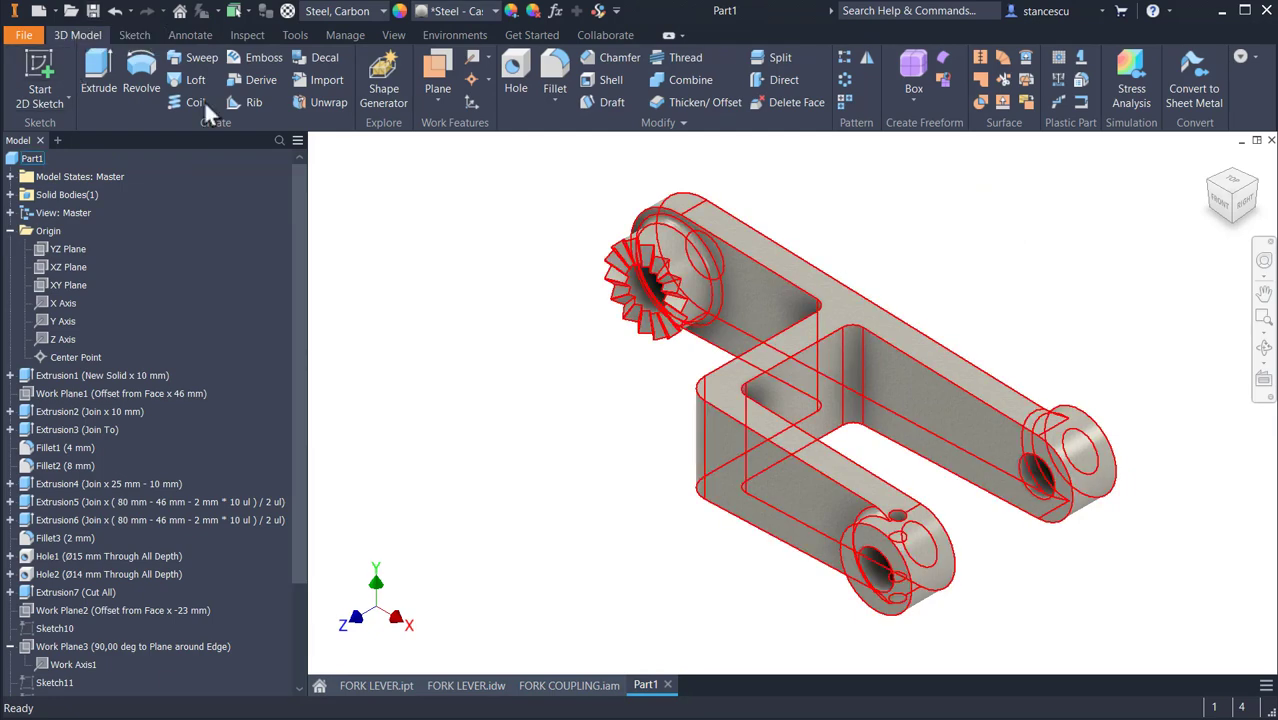
- Show Sketch10 and create a work point at the centre of its circle on the toothed boss
{"action": "left_click", "coordinate": [1192, 331]}
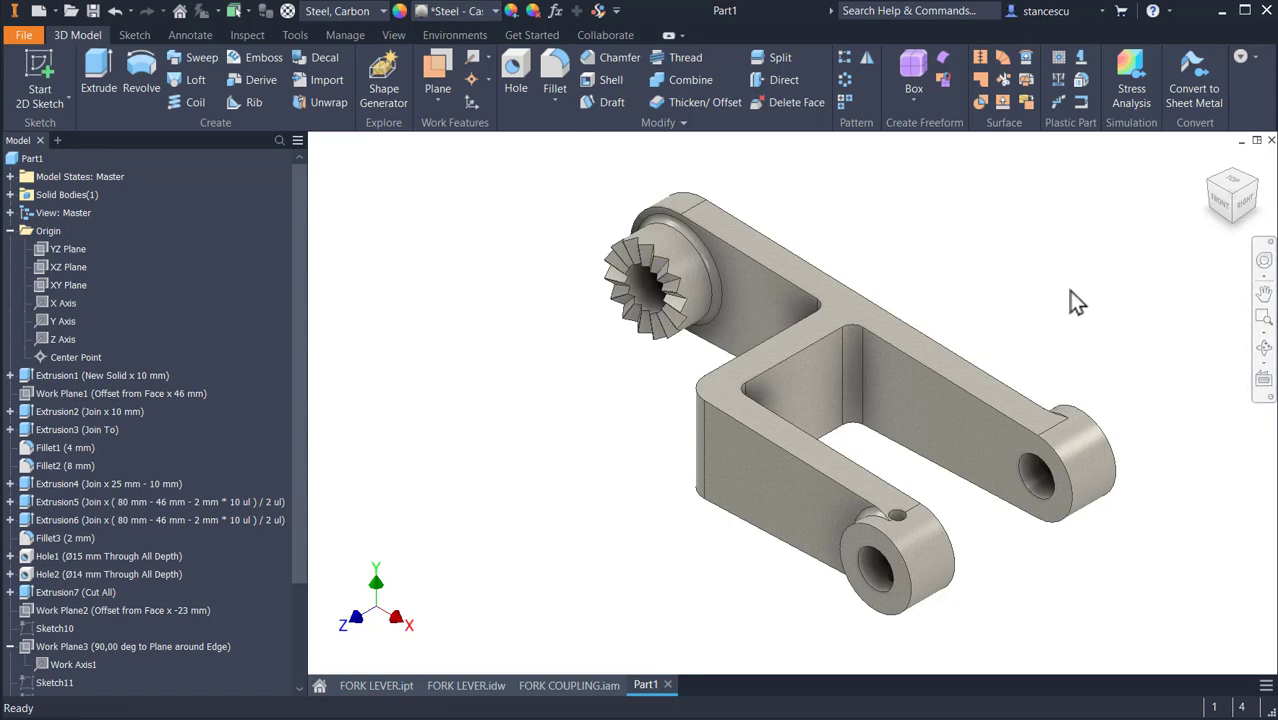
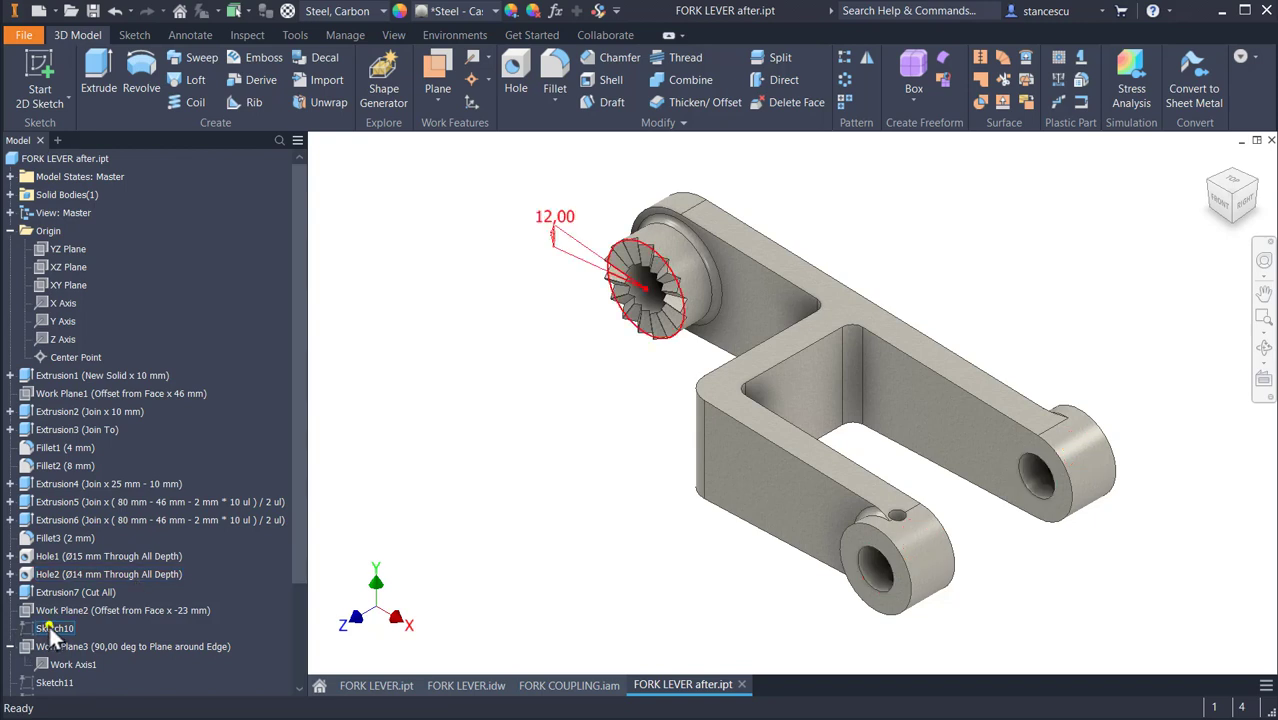
{"action": "right_click", "coordinate": [48, 625]}
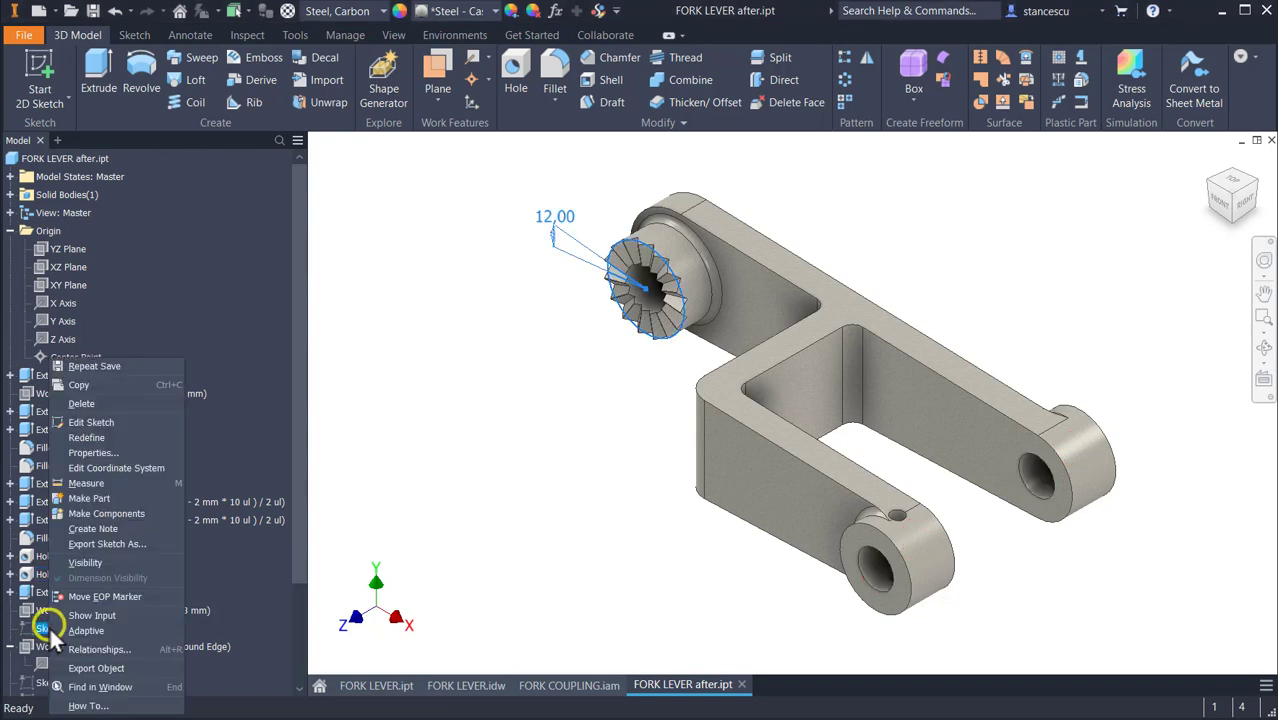
{"action": "left_click", "coordinate": [96, 561]}
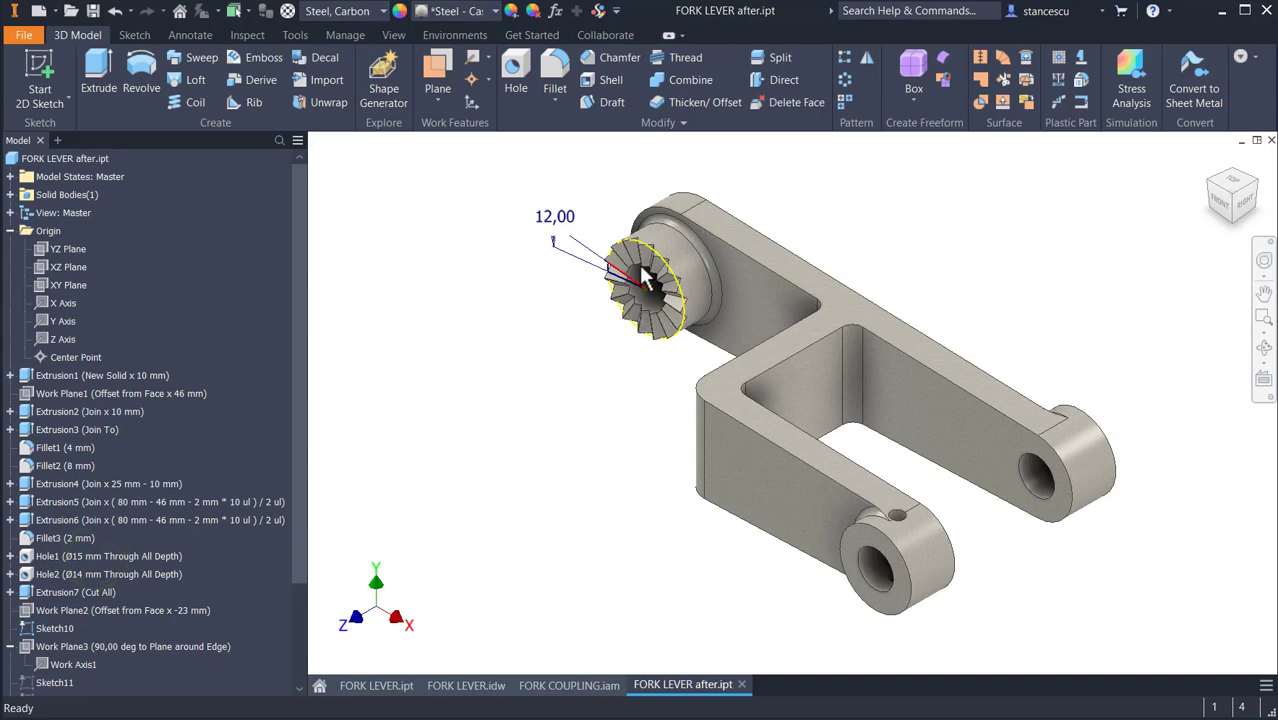
{"action": "scroll", "coordinate": [640, 288], "scroll_direction": "up", "scroll_amount": 5}
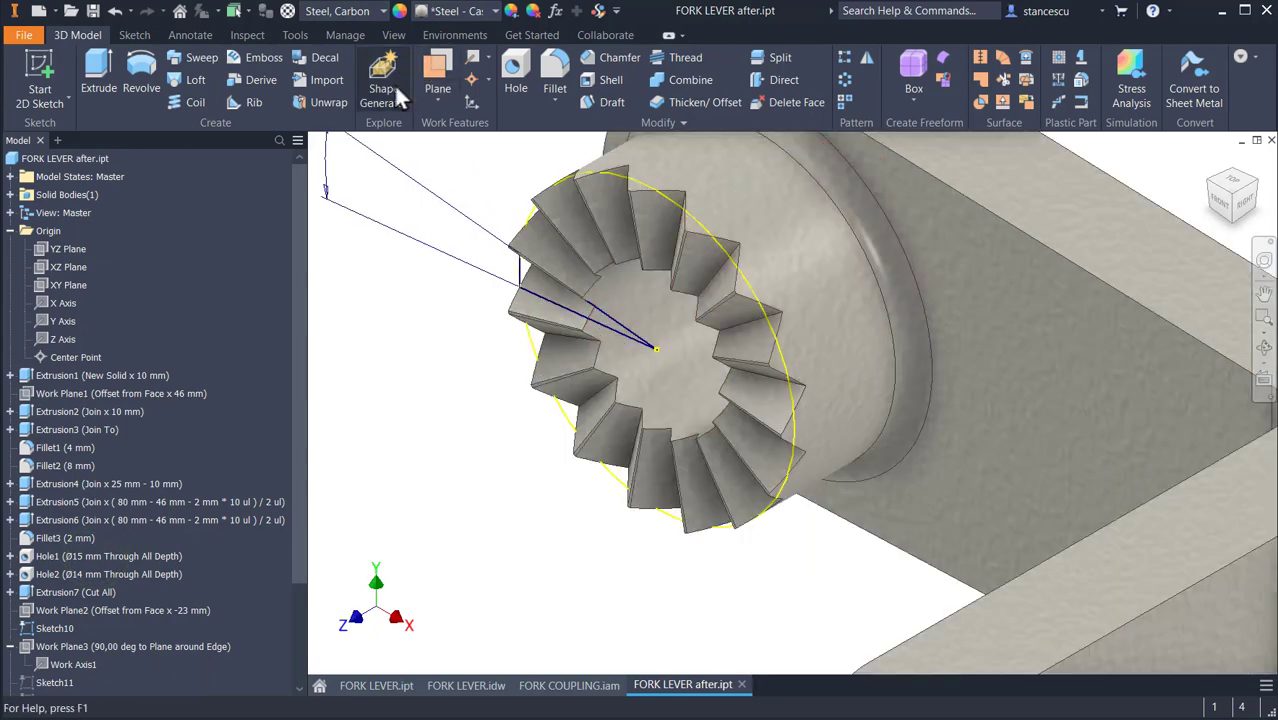
{"action": "left_click", "coordinate": [473, 81]}
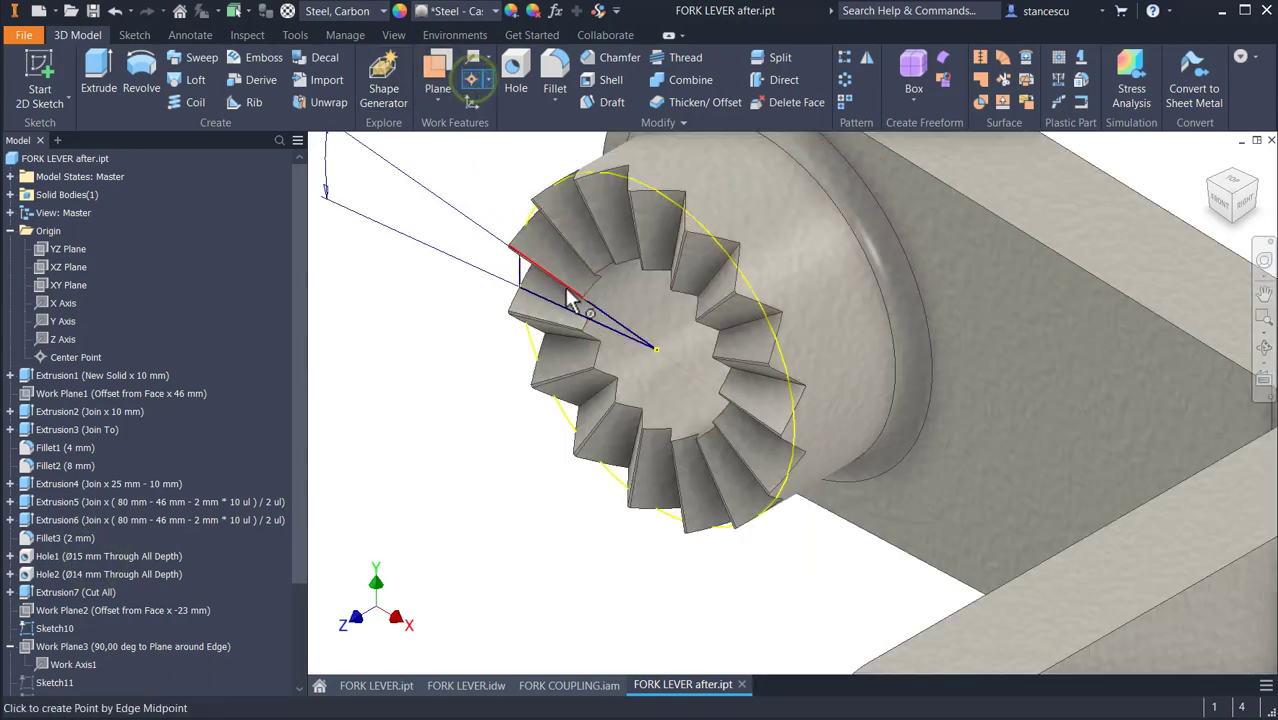
{"action": "left_click", "coordinate": [656, 350]}
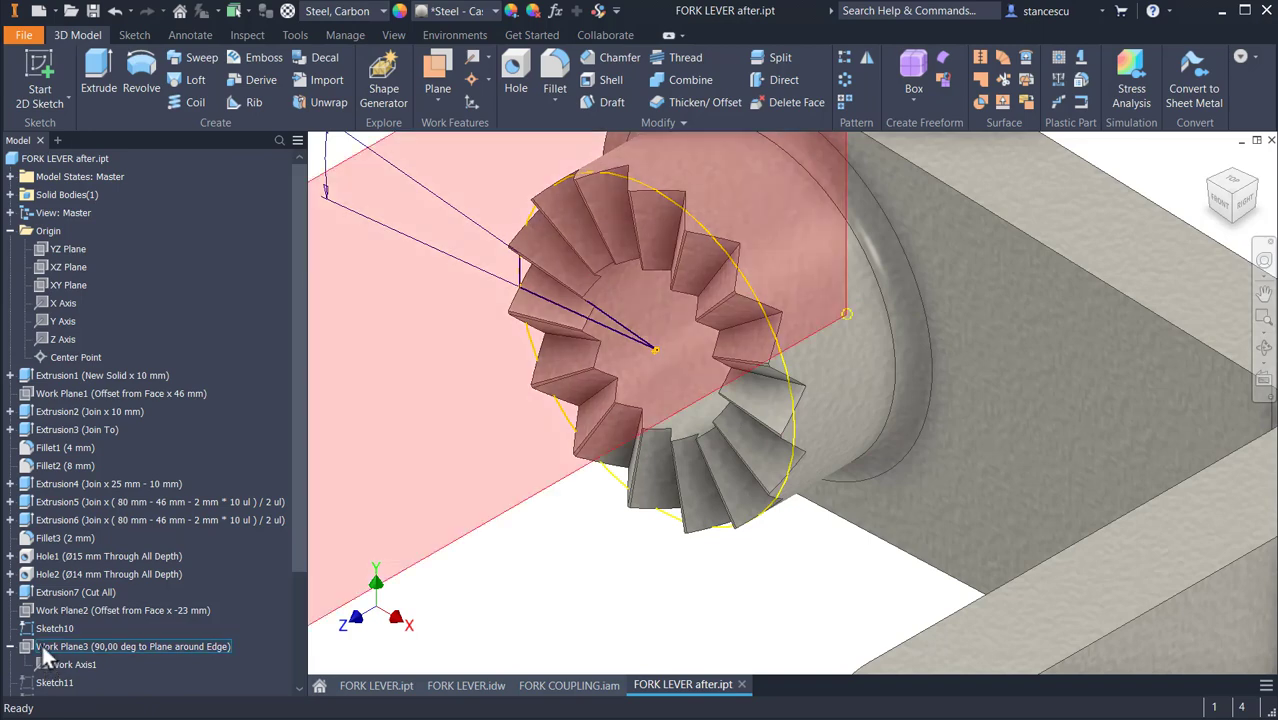
- Hide Sketch10 on the toothed boss of the fork lever
{"action": "right_click", "coordinate": [32, 629]}
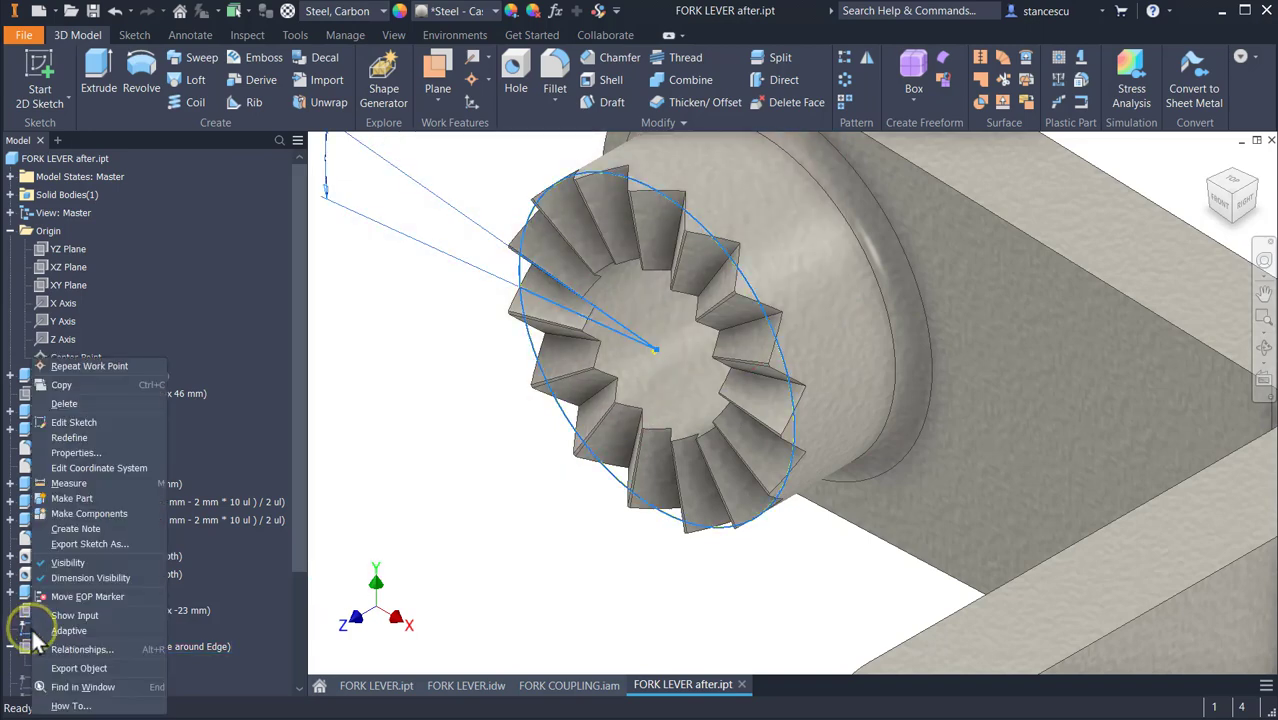
{"action": "left_click", "coordinate": [71, 562]}
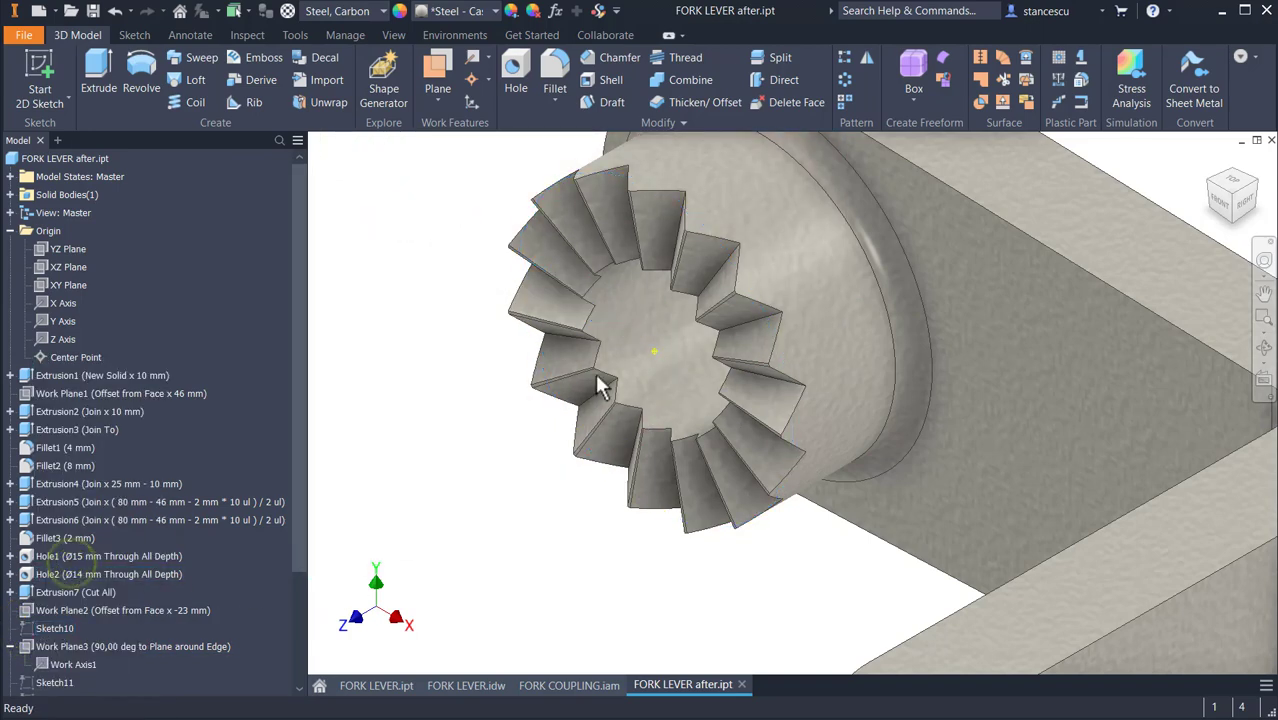
{"action": "scroll", "coordinate": [600, 380], "scroll_direction": "up", "scroll_amount": 5}
{"action": "middle_click_drag", "start_coordinate": [628, 370], "coordinate": [585, 385], "text": "shift"}
{"action": "scroll", "coordinate": [555, 477], "scroll_direction": "down", "scroll_amount": 3}
{"action": "middle_click_drag", "start_coordinate": [555, 477], "coordinate": [530, 331], "text": "shift"}
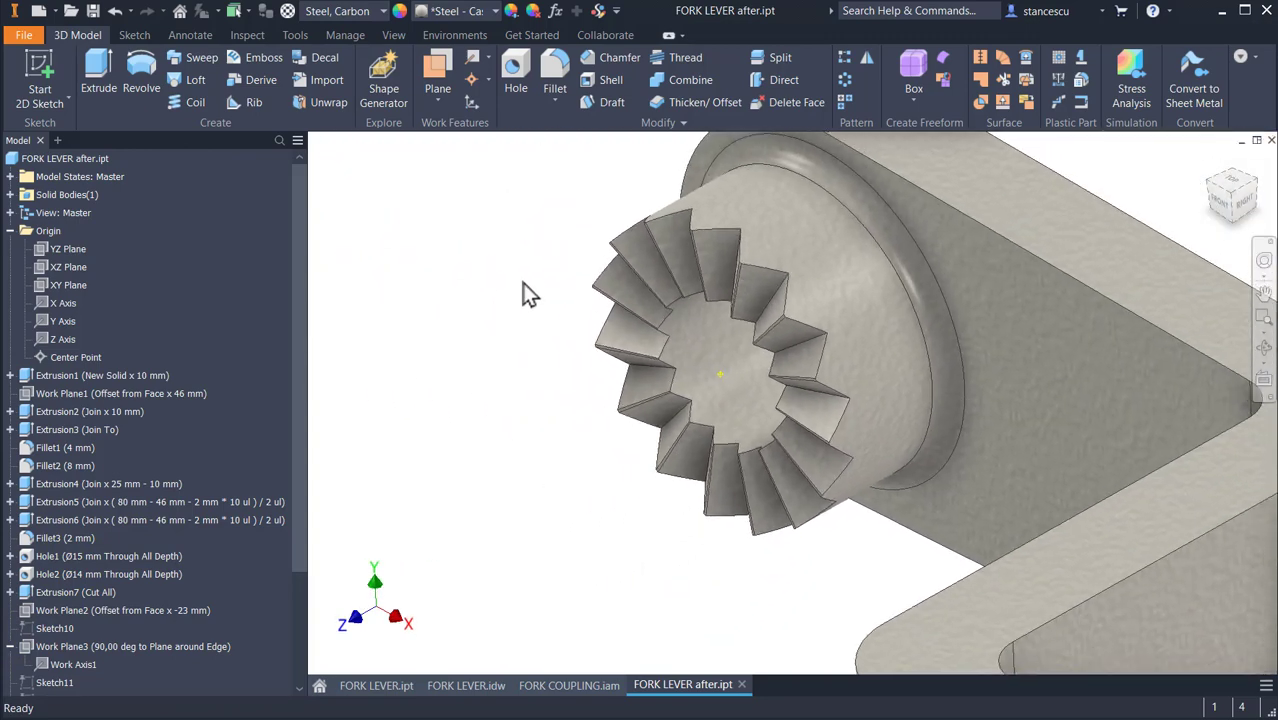
{"action": "key", "text": "F6"}
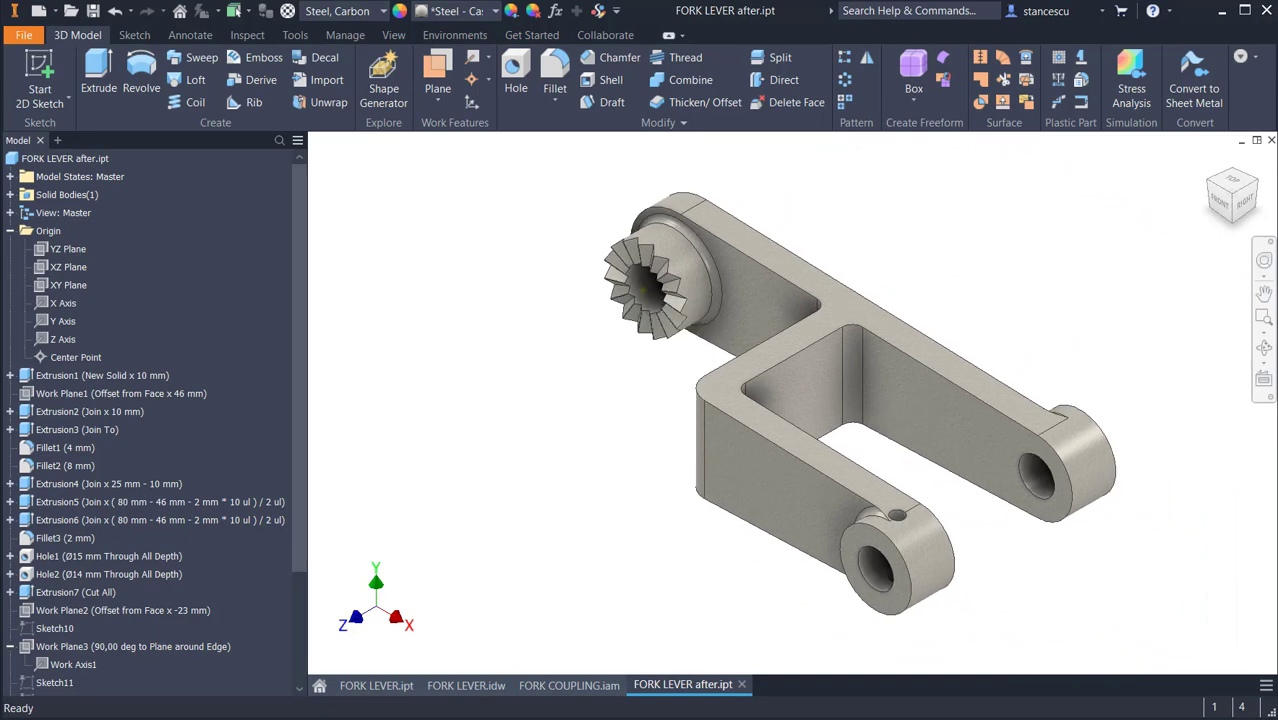
- Create a new assembly from the metric Standard (mm).iam template
{"action": "left_click", "coordinate": [65, 158]}
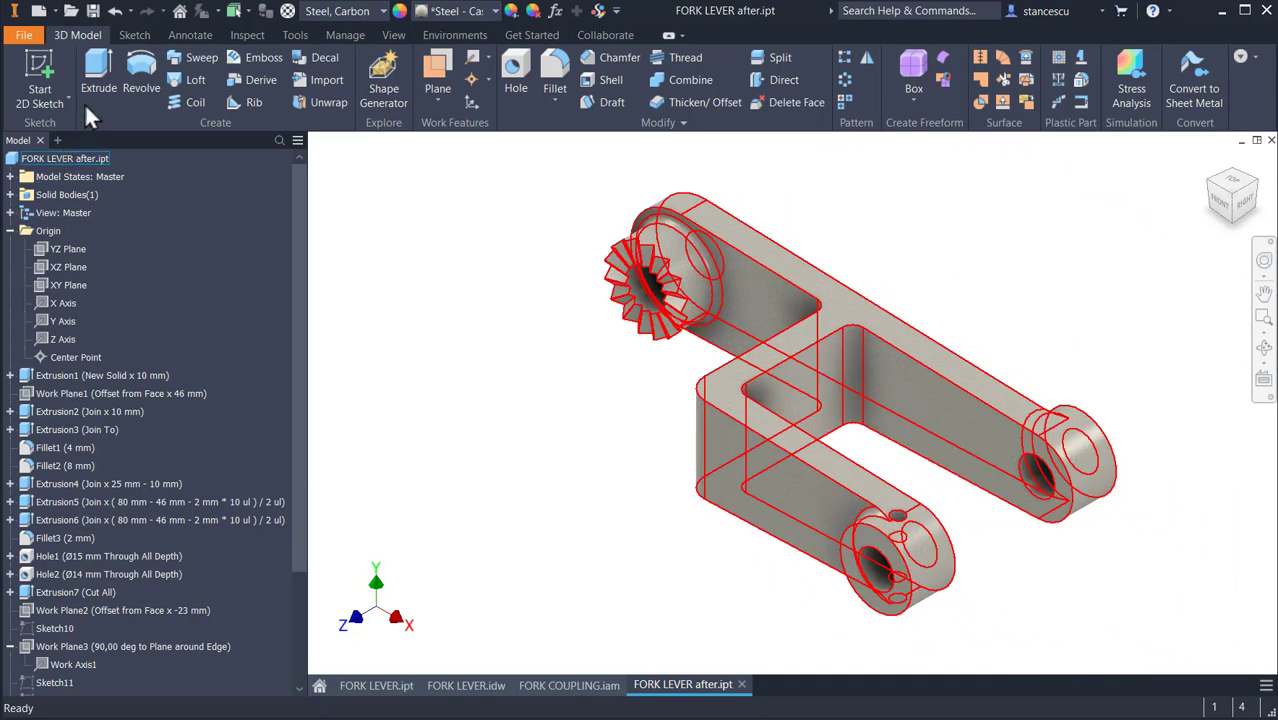
{"action": "left_click", "coordinate": [38, 10]}
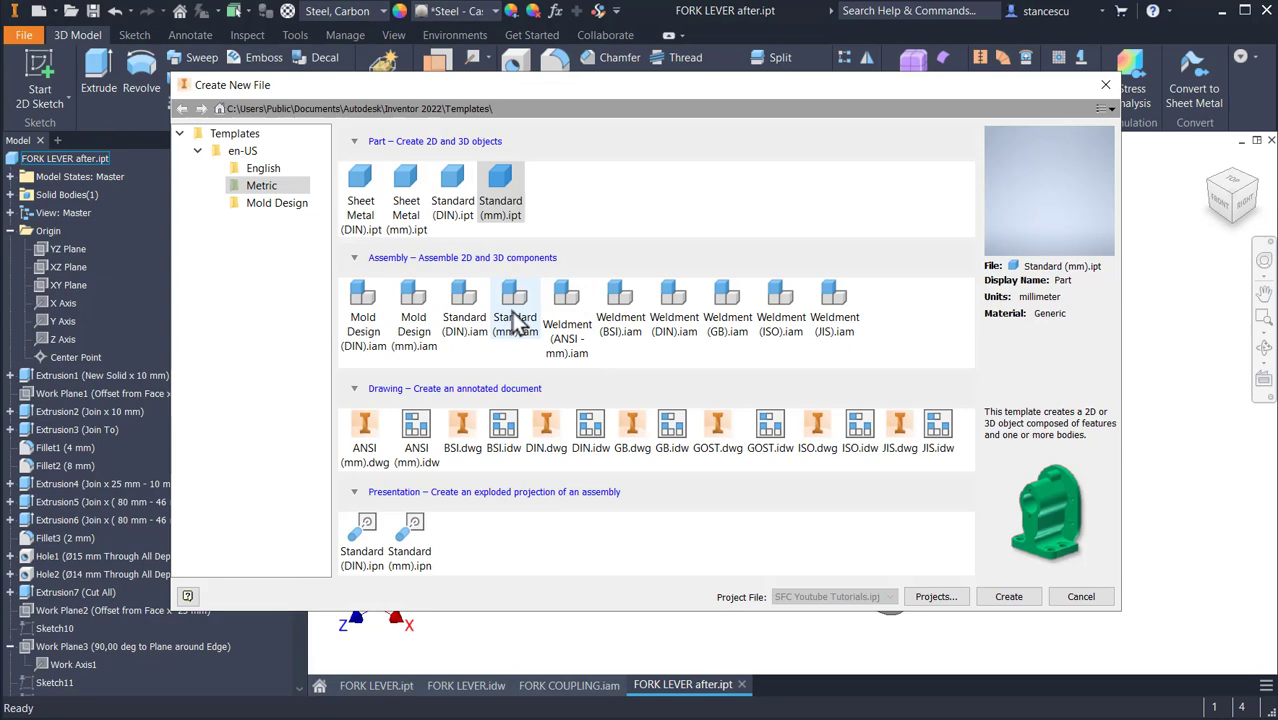
{"action": "double_click", "coordinate": [515, 320]}
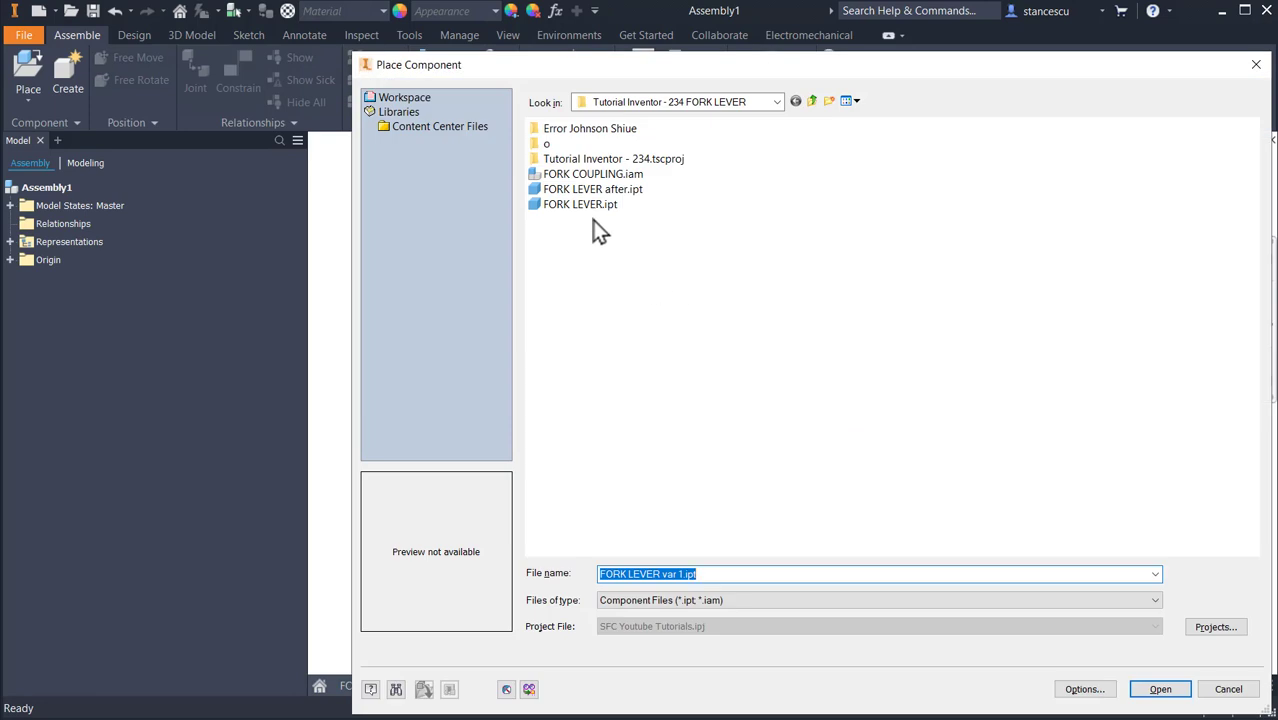
- Place FORK LEVER after.ipt grounded at the assembly origin and add a second instance beside it
{"action": "double_click", "coordinate": [600, 189]}
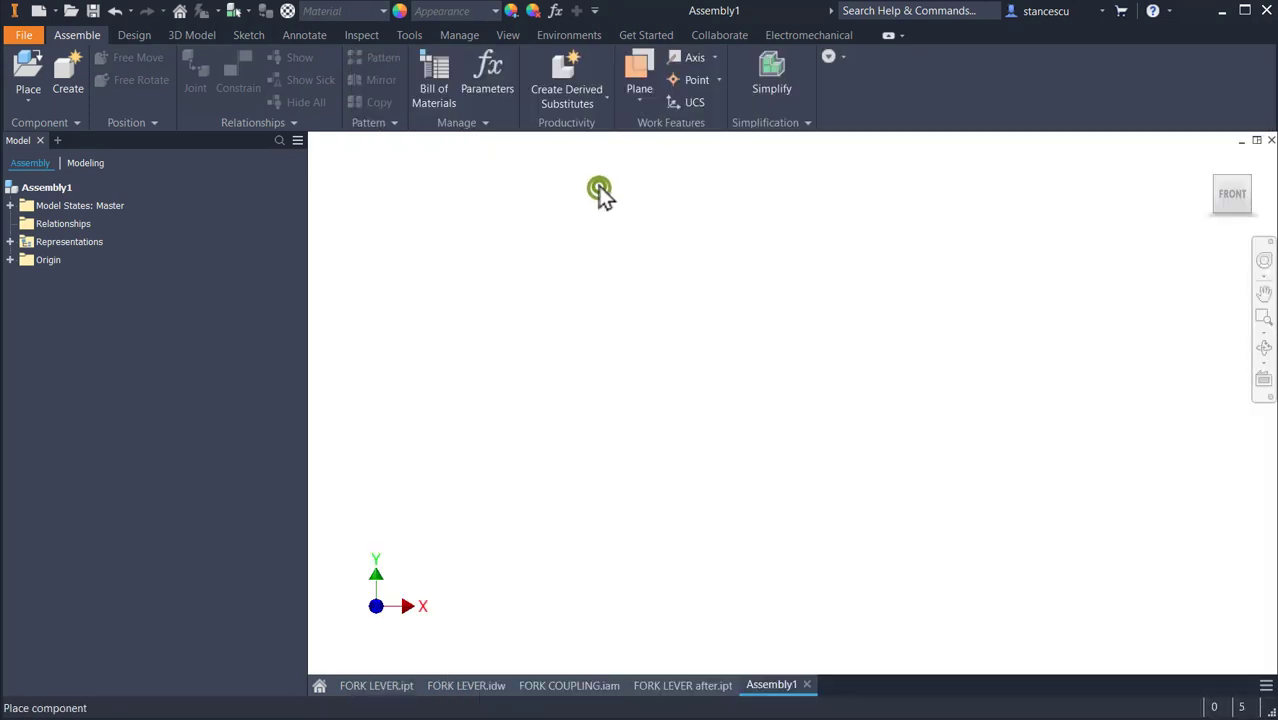
{"action": "right_click", "coordinate": [900, 462]}
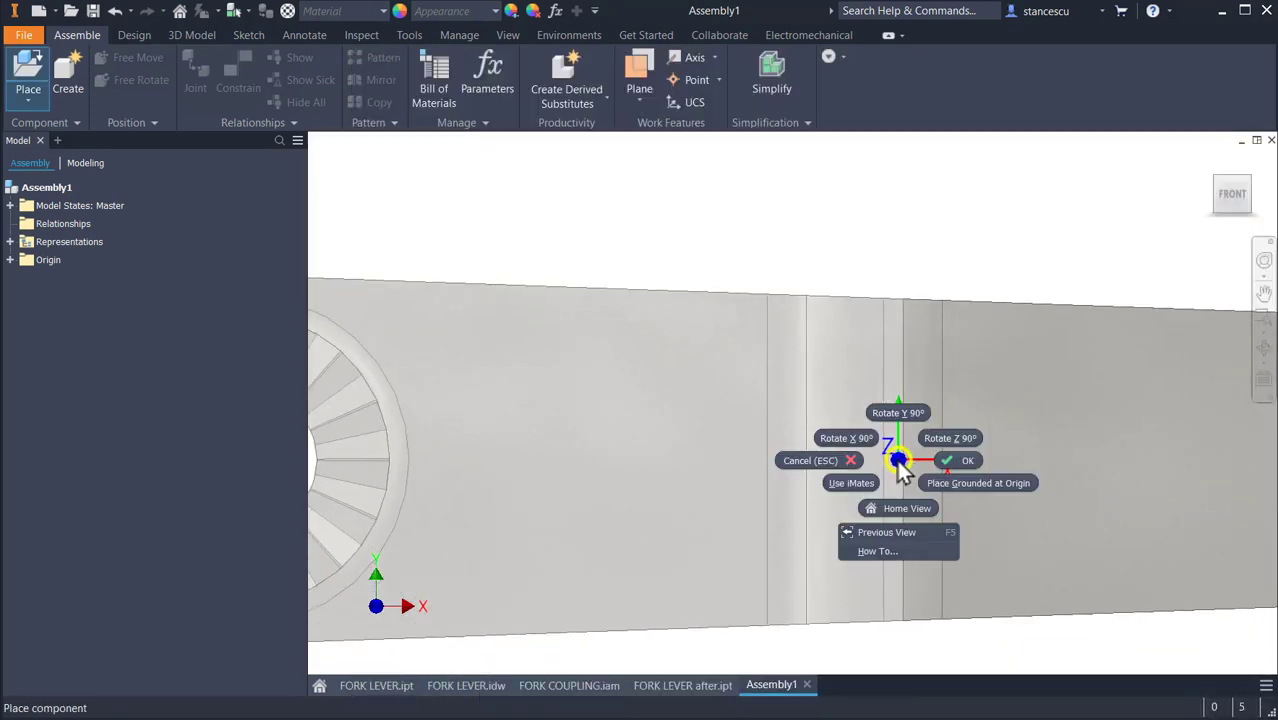
{"action": "left_click", "coordinate": [970, 483]}
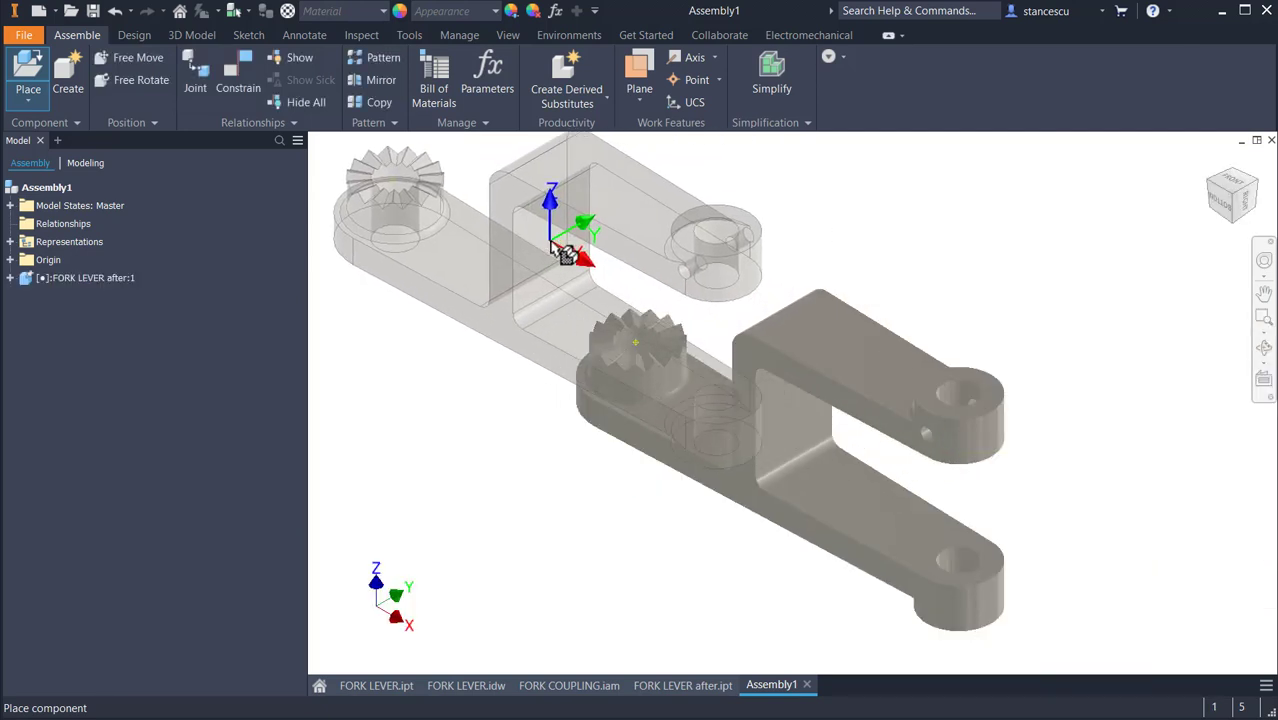
{"action": "left_click", "coordinate": [525, 425]}
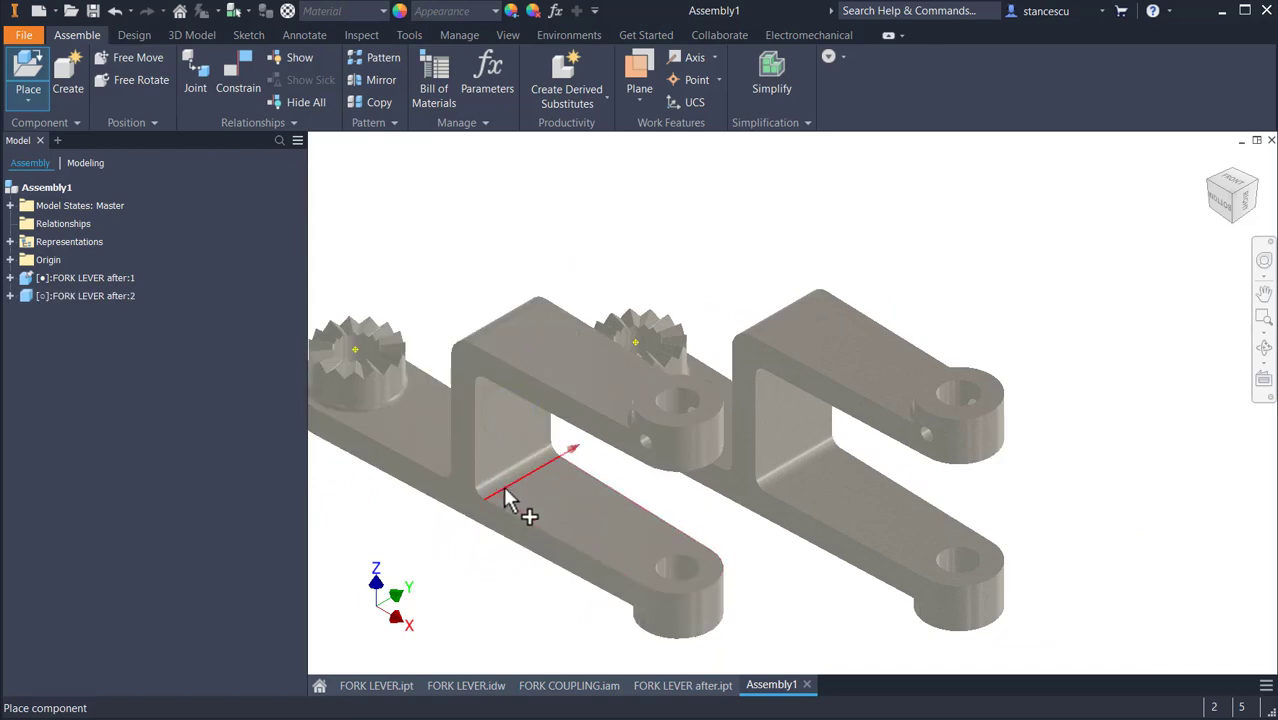
{"action": "key", "text": "Escape"}
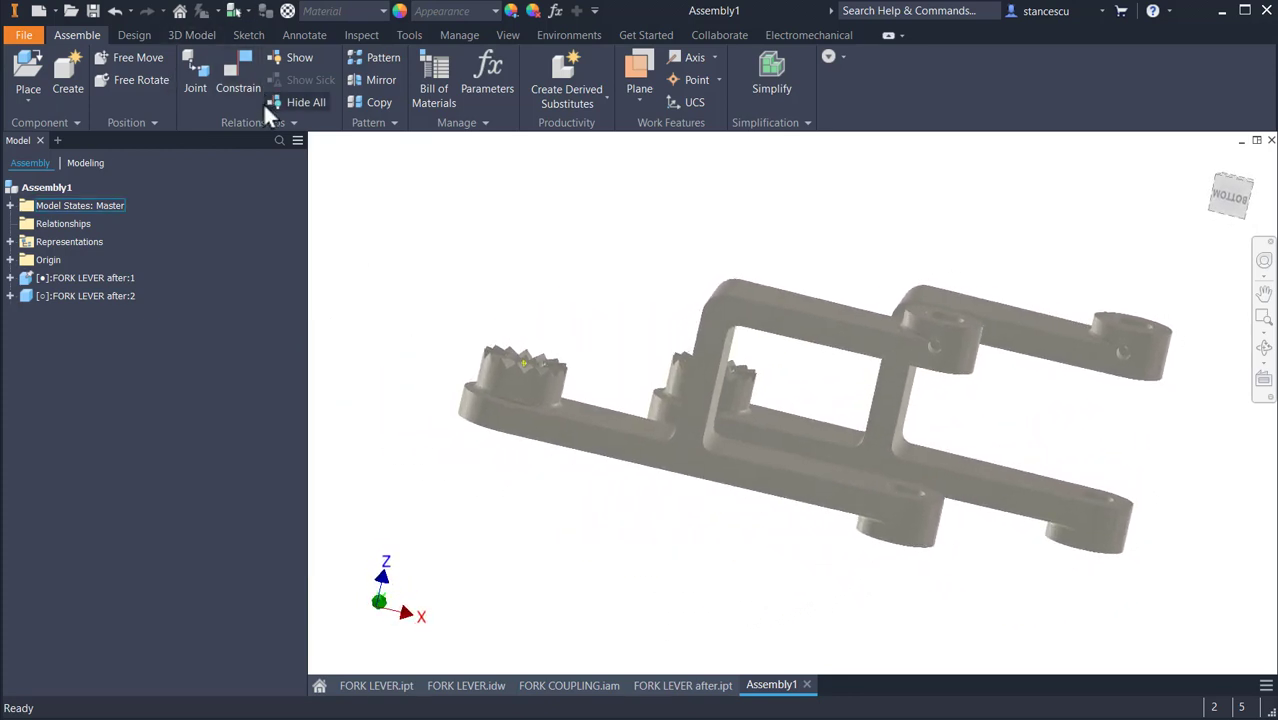
- Free-rotate the second fork lever until it is flipped over, with its toothed boss pointing down
{"action": "left_click", "coordinate": [137, 81]}
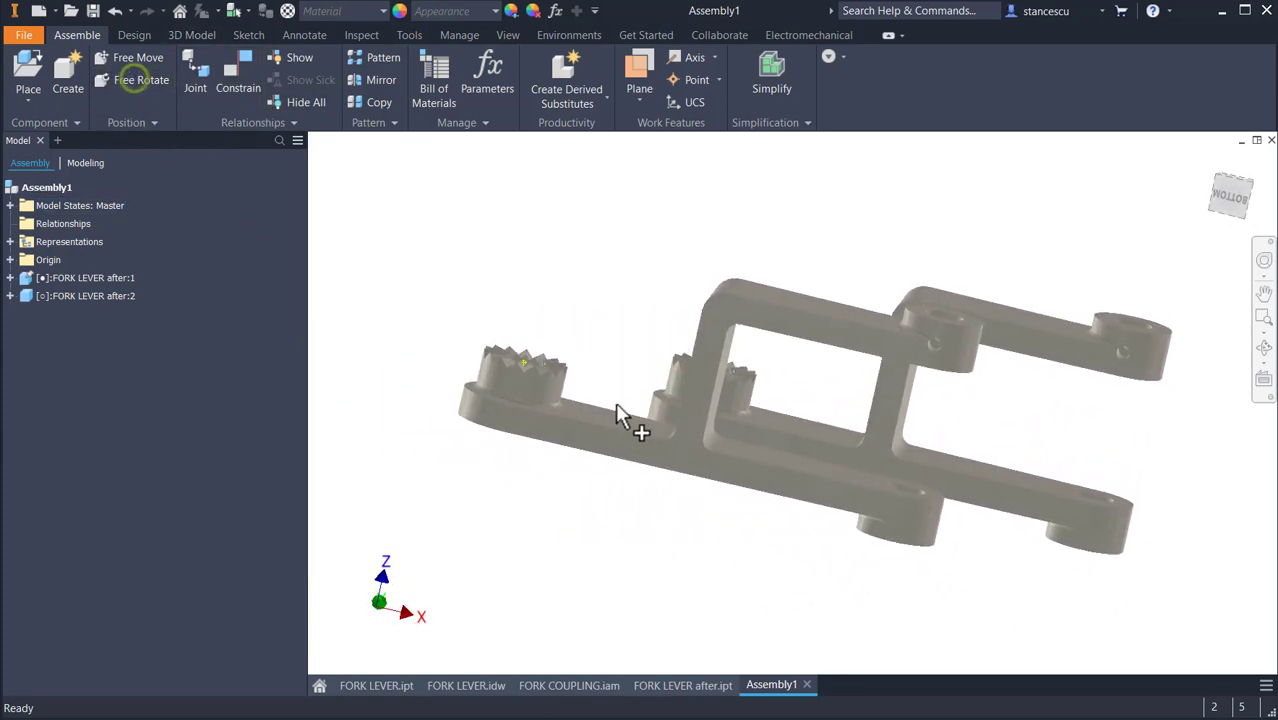
{"action": "left_click", "coordinate": [700, 375]}
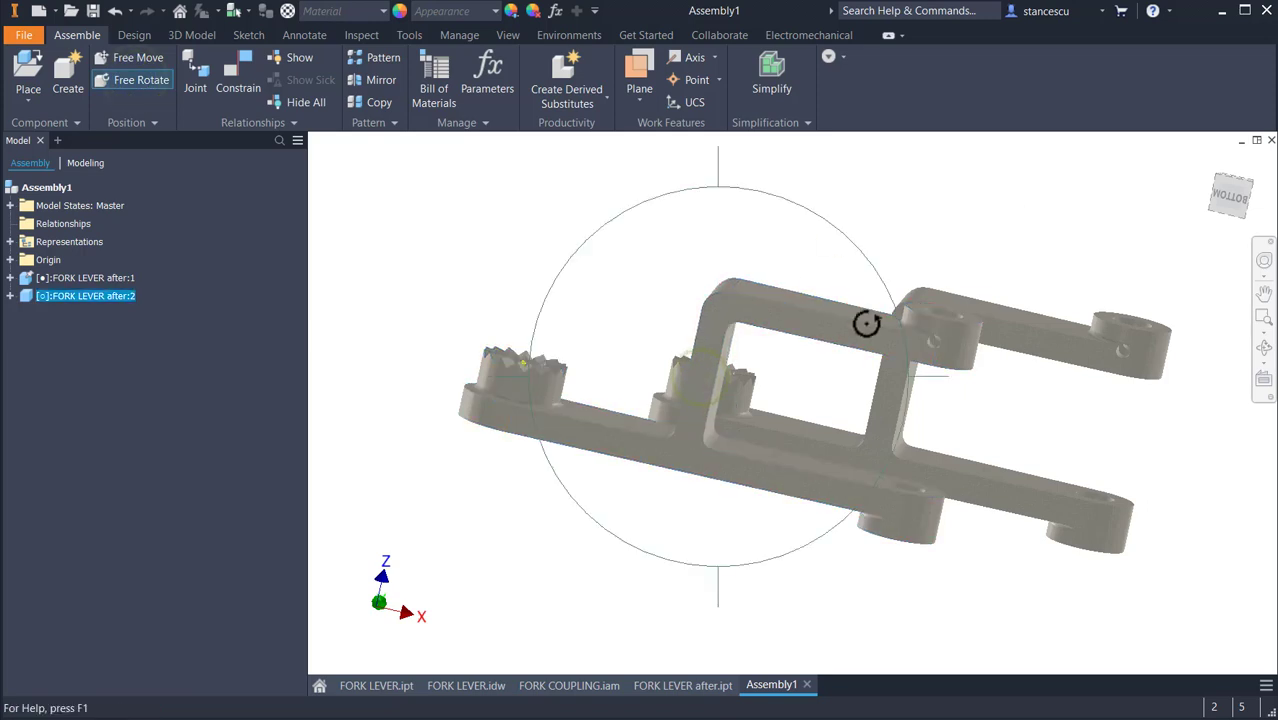
{"action": "mouse_move", "coordinate": [928, 204]}
{"action": "left_mouse_down"}
{"action": "mouse_move", "coordinate": [987, 388]}
{"action": "mouse_move", "coordinate": [709, 596]}
{"action": "mouse_move", "coordinate": [516, 543]}
{"action": "left_mouse_up"}
{"action": "left_click_drag", "start_coordinate": [642, 562], "coordinate": [402, 350]}
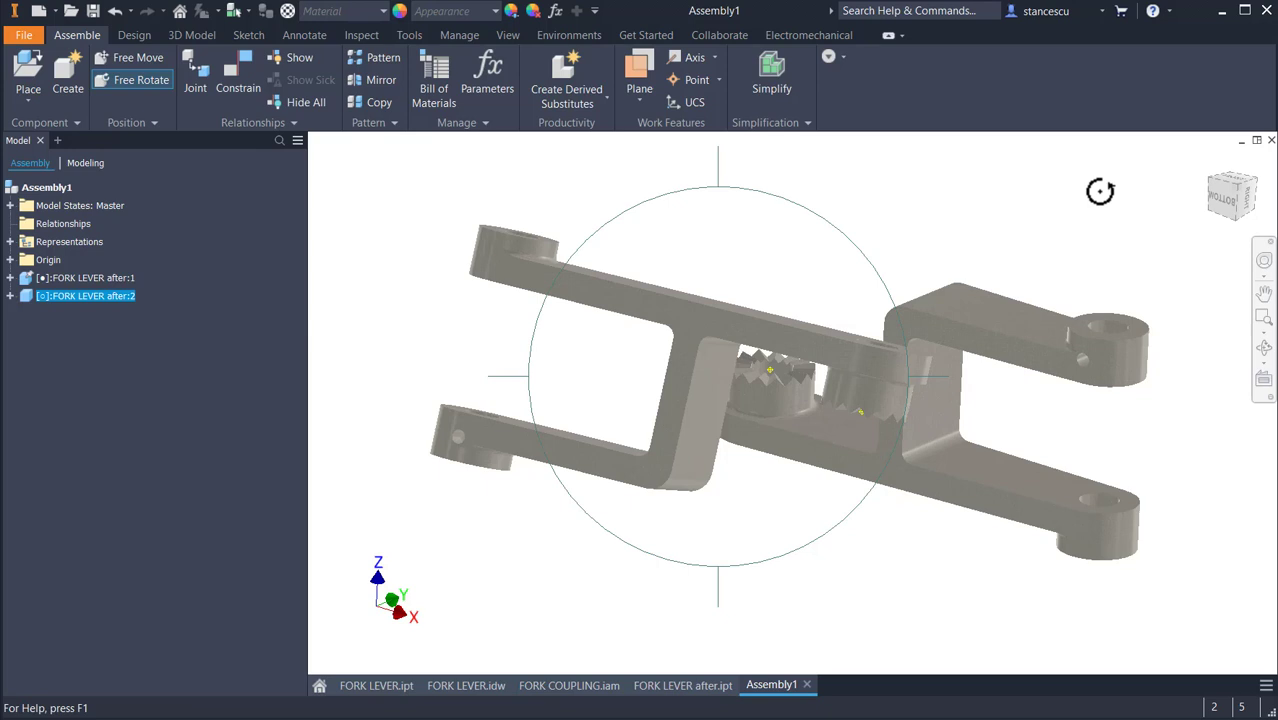
{"action": "key", "text": "Escape"}
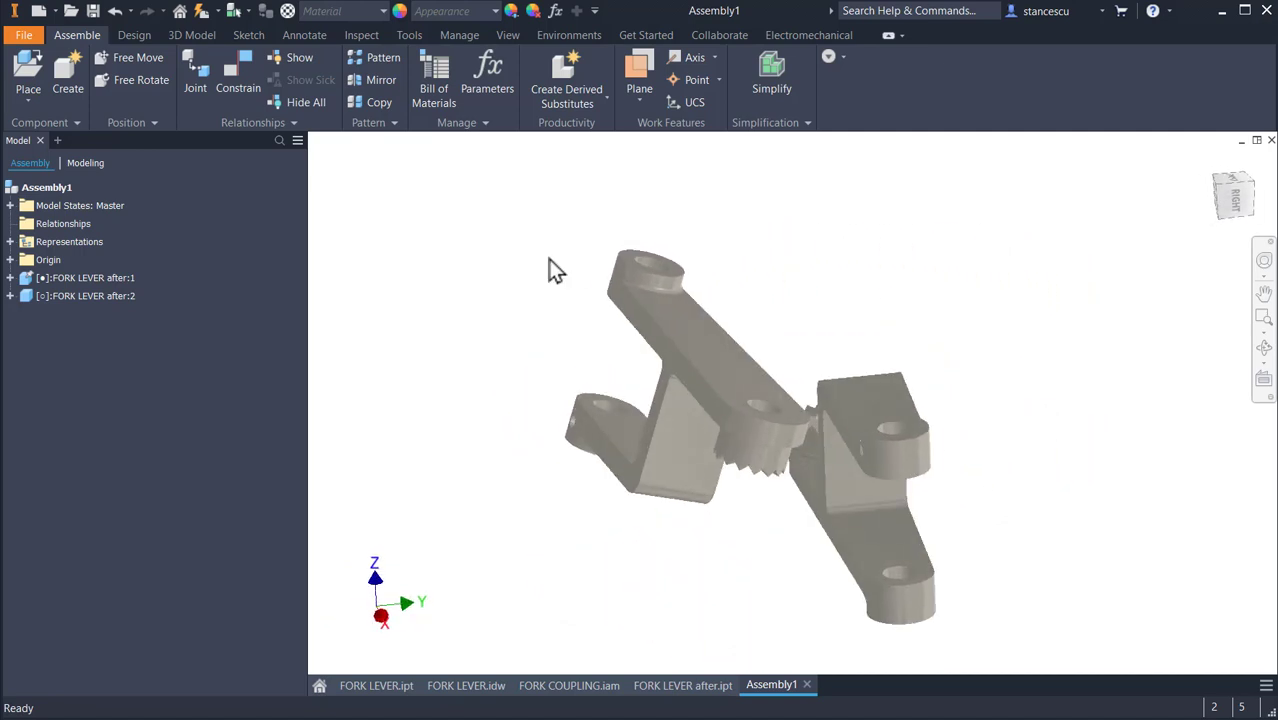
- Mate the axes of the two toothed bosses with a 0 mm offset
{"action": "left_click", "coordinate": [241, 72]}
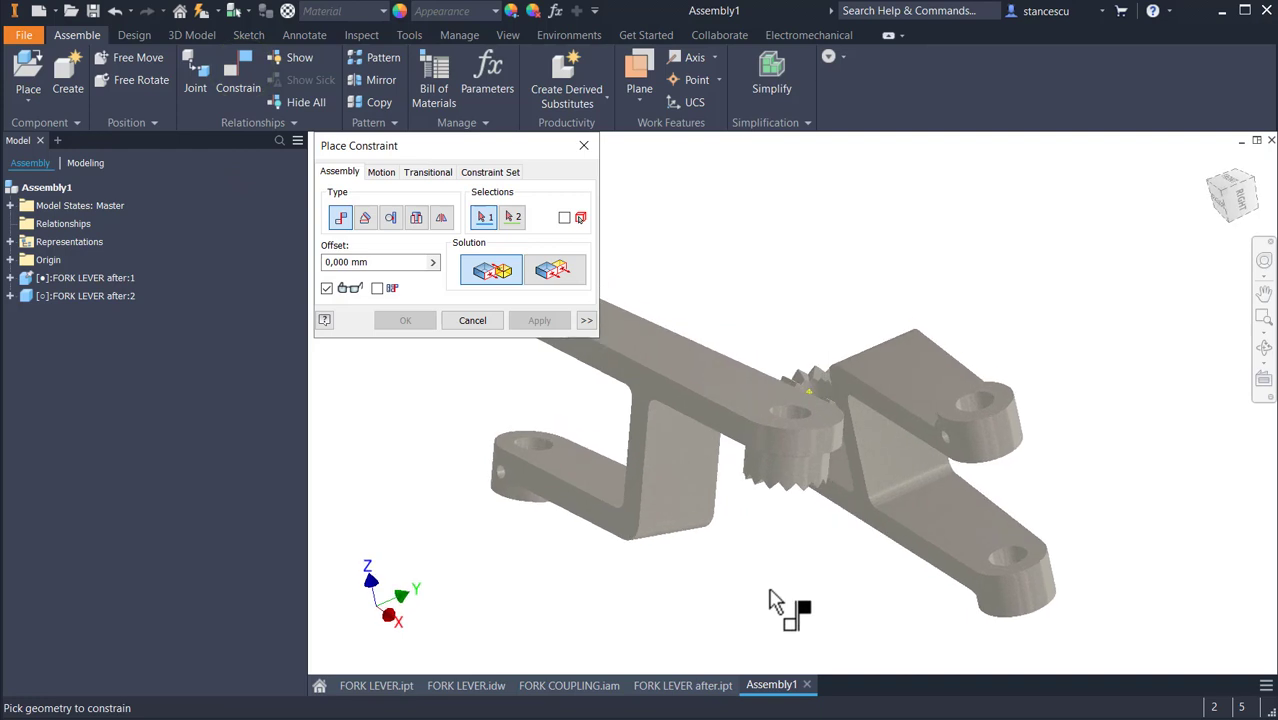
{"action": "left_click", "coordinate": [832, 427]}
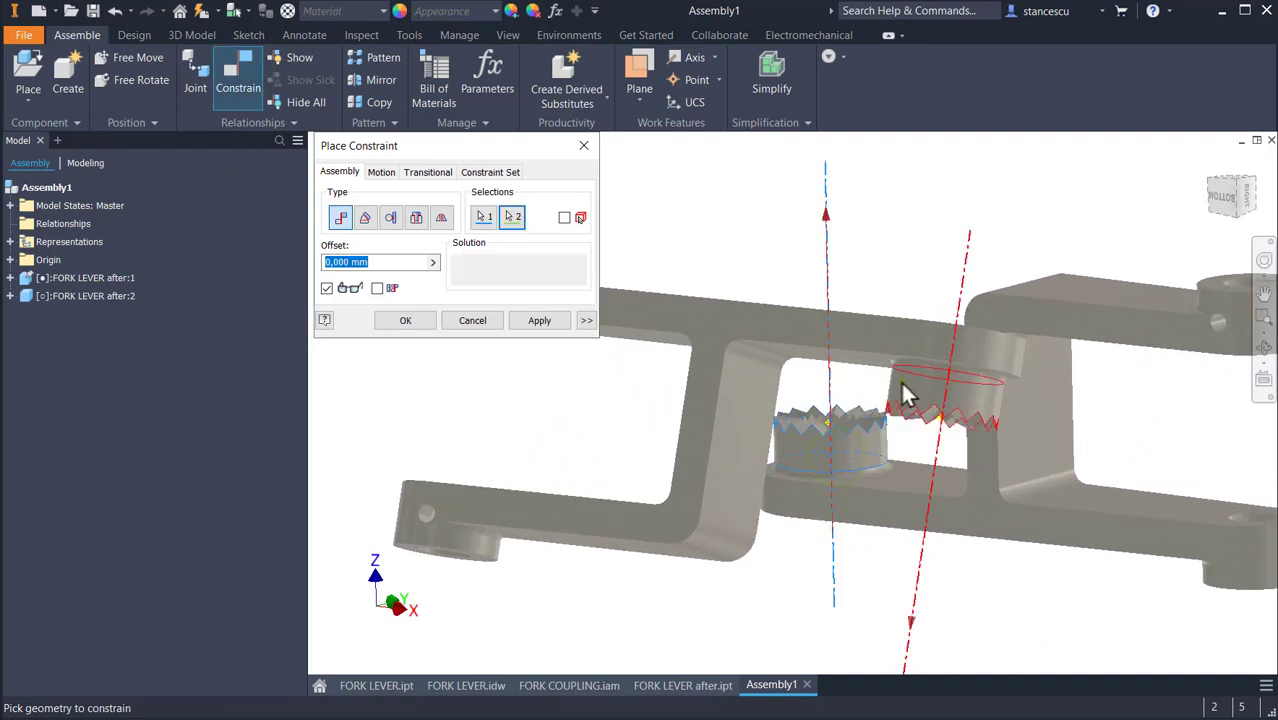
{"action": "left_click", "coordinate": [903, 382]}
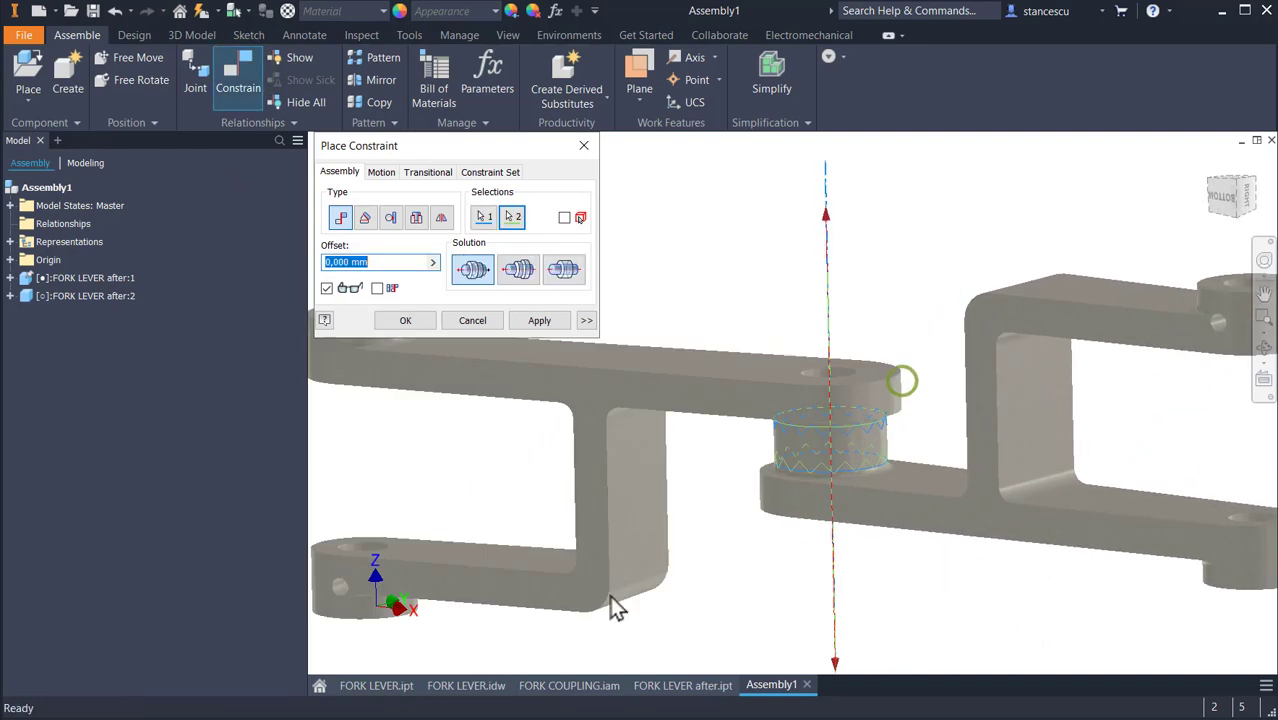
{"action": "left_click", "coordinate": [383, 325]}
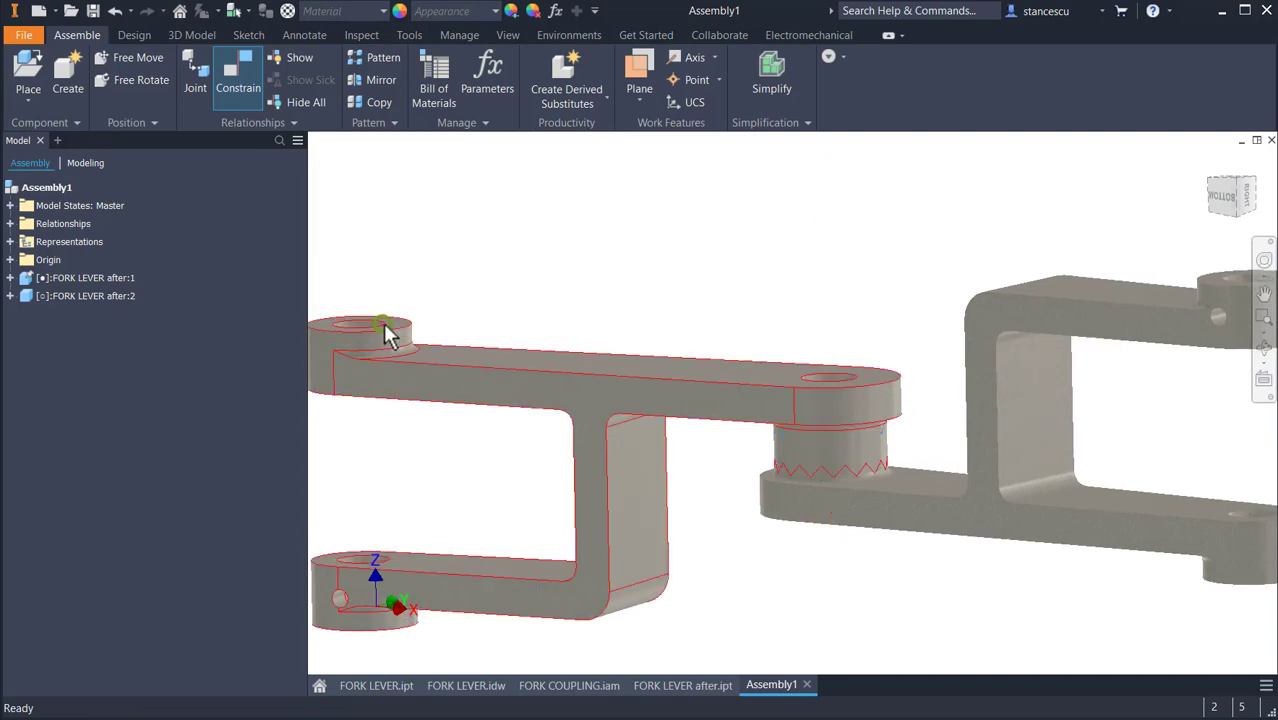
- Pull the second fork lever away from the first along their shared axis to separate the two tooth rings
{"action": "left_click_drag", "start_coordinate": [831, 395], "coordinate": [832, 282]}
{"action": "middle_click_drag", "start_coordinate": [837, 290], "coordinate": [508, 297], "text": "shift"}
{"action": "mouse_move", "coordinate": [566, 268]}
{"action": "left_mouse_down"}
{"action": "mouse_move", "coordinate": [585, 237]}
{"action": "mouse_move", "coordinate": [621, 229]}
{"action": "mouse_move", "coordinate": [553, 280]}
{"action": "mouse_move", "coordinate": [556, 270]}
{"action": "left_mouse_up"}
{"action": "scroll", "coordinate": [812, 450], "scroll_direction": "up", "scroll_amount": 3}
{"action": "middle_click_drag", "start_coordinate": [807, 448], "coordinate": [516, 362], "text": "shift"}
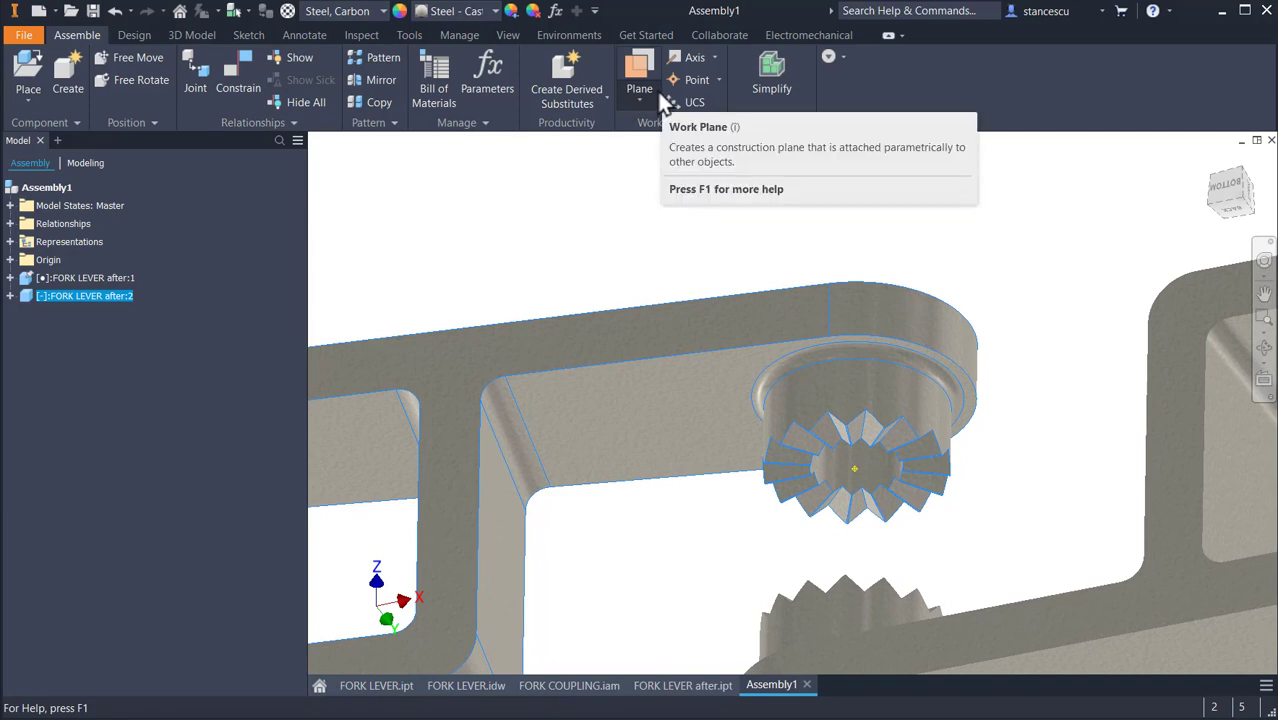
- Mate the work points at the centres of the two tooth rings with a 0 mm offset
{"action": "left_click", "coordinate": [222, 80]}
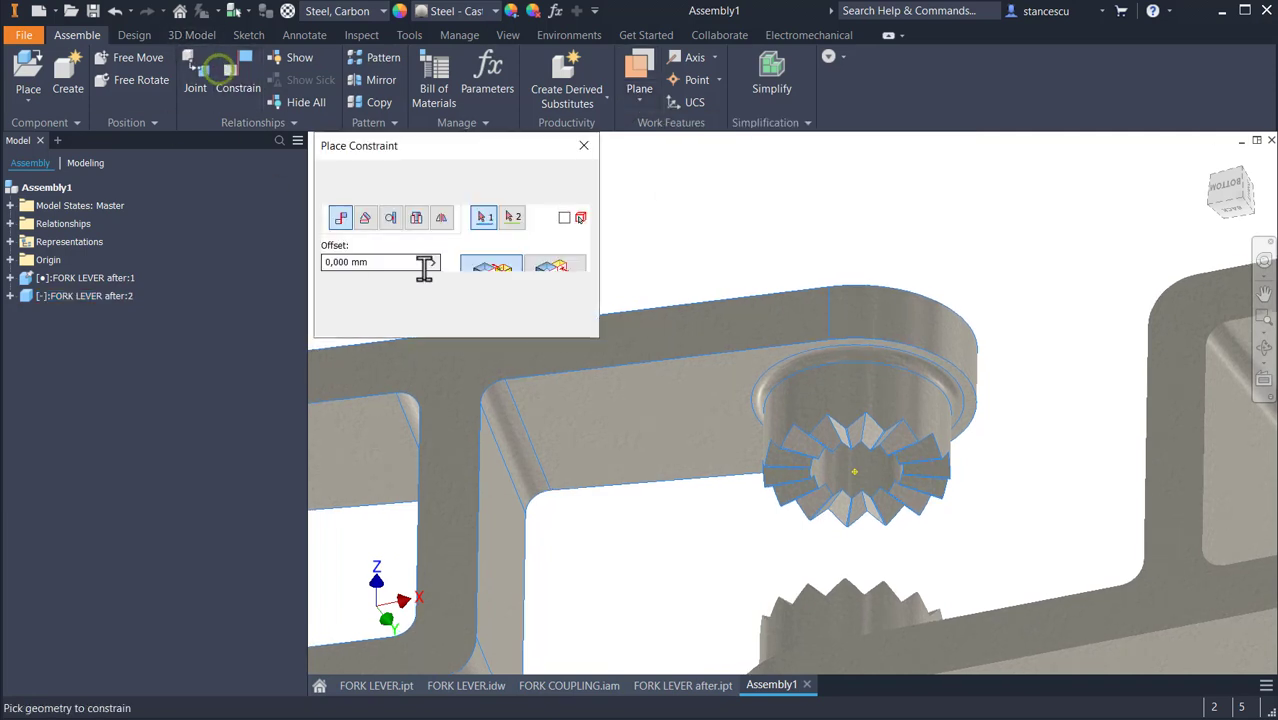
{"action": "left_click", "coordinate": [858, 488]}
{"action": "middle_click_drag", "start_coordinate": [855, 485], "coordinate": [885, 468], "text": "shift"}
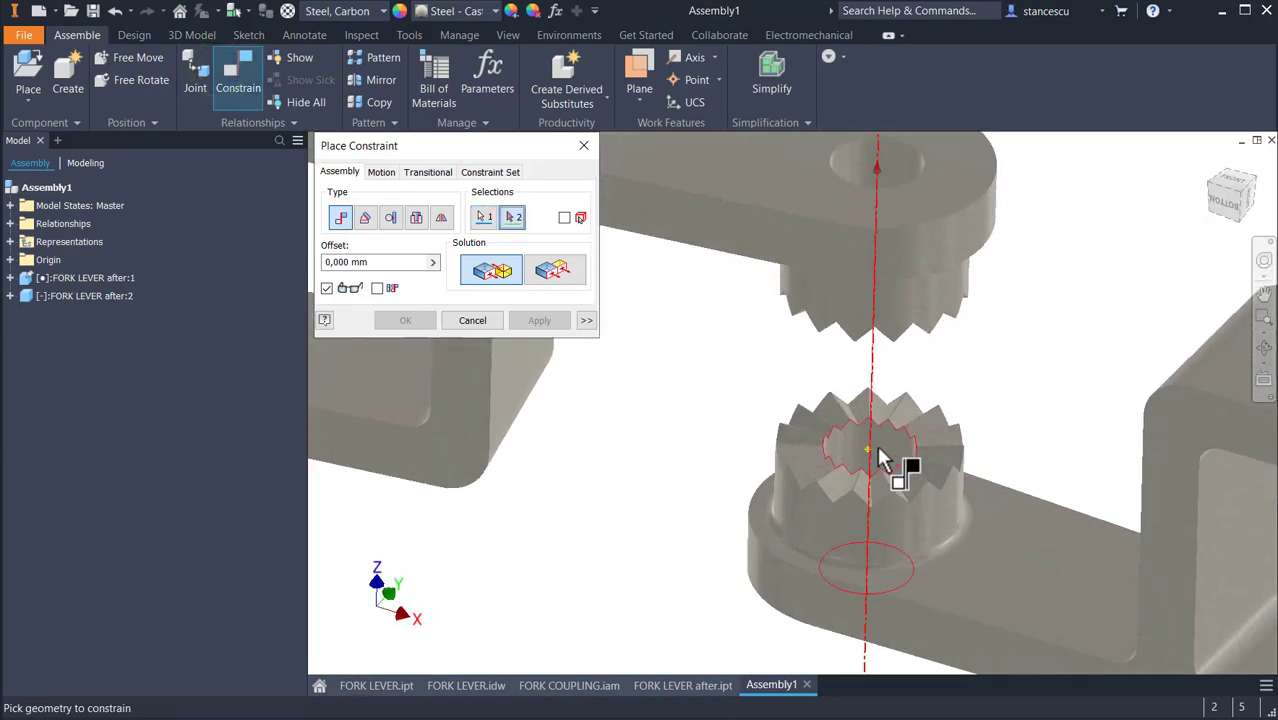
{"action": "left_click", "coordinate": [874, 450]}
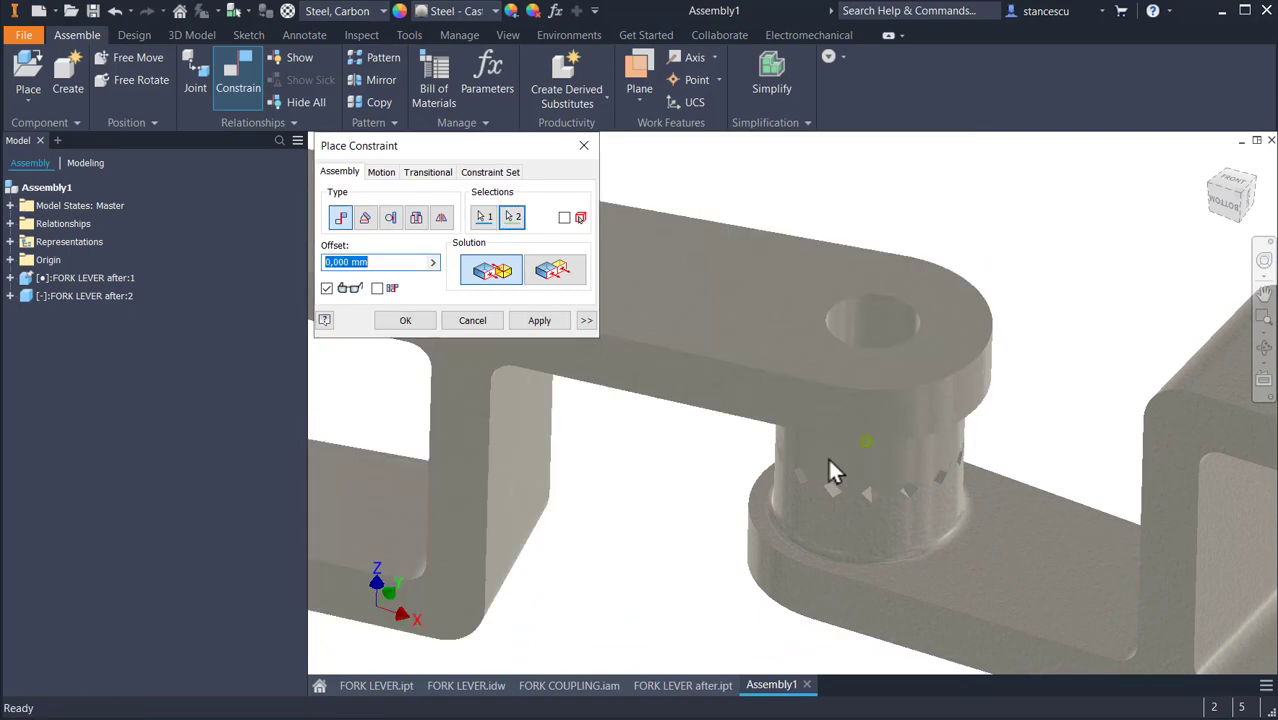
{"action": "left_click", "coordinate": [405, 321]}
- Swing the second fork lever about the shared axis to examine how the two tooth rings engage
{"action": "scroll", "coordinate": [713, 499], "scroll_direction": "up", "scroll_amount": 6}
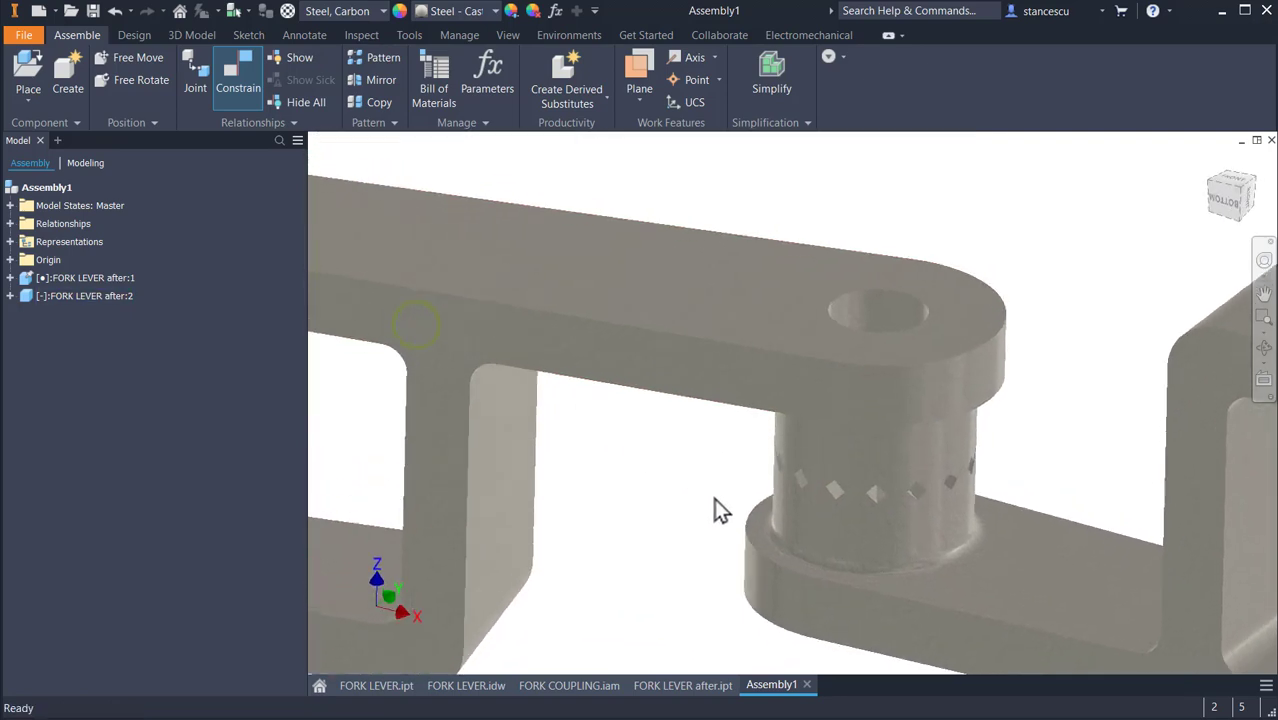
{"action": "left_click_drag", "start_coordinate": [750, 320], "coordinate": [660, 422]}
{"action": "middle_click_drag", "start_coordinate": [658, 412], "coordinate": [715, 410], "text": "shift"}
{"action": "scroll", "coordinate": [710, 410], "scroll_direction": "down", "scroll_amount": 10}
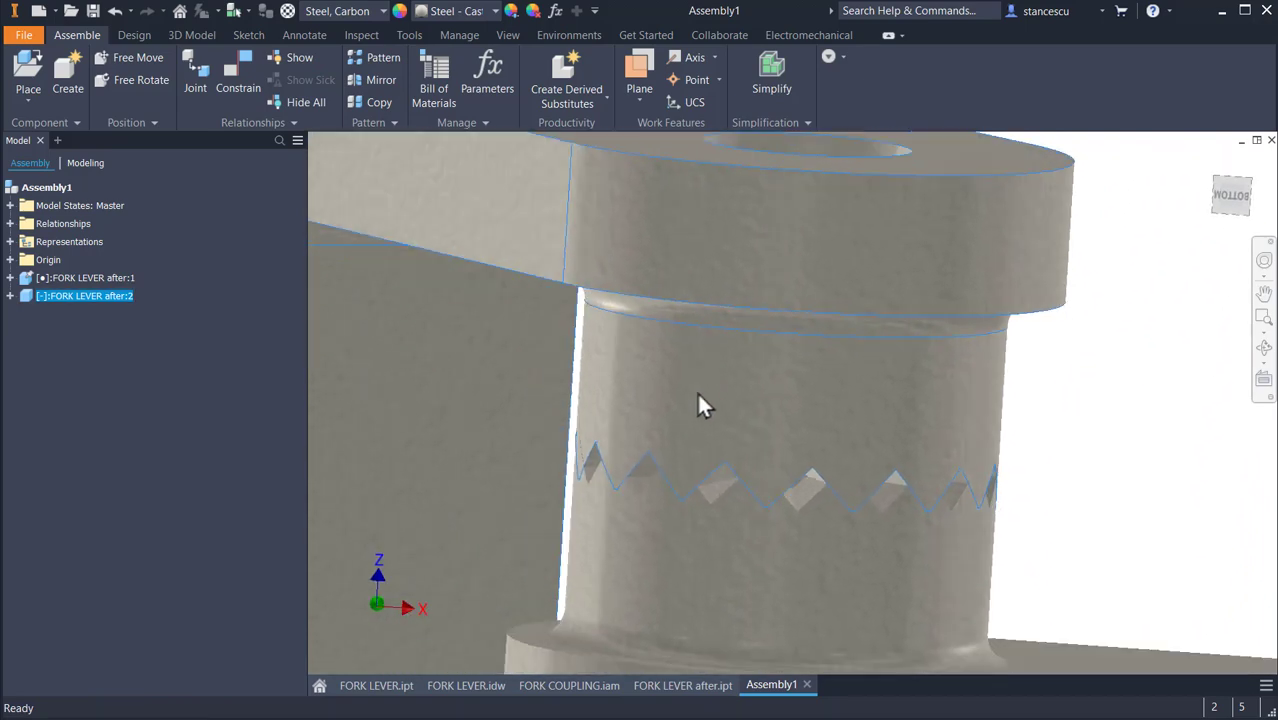
{"action": "left_click_drag", "start_coordinate": [726, 324], "coordinate": [616, 432]}
{"action": "middle_click_drag", "start_coordinate": [616, 432], "coordinate": [755, 403], "text": "shift"}
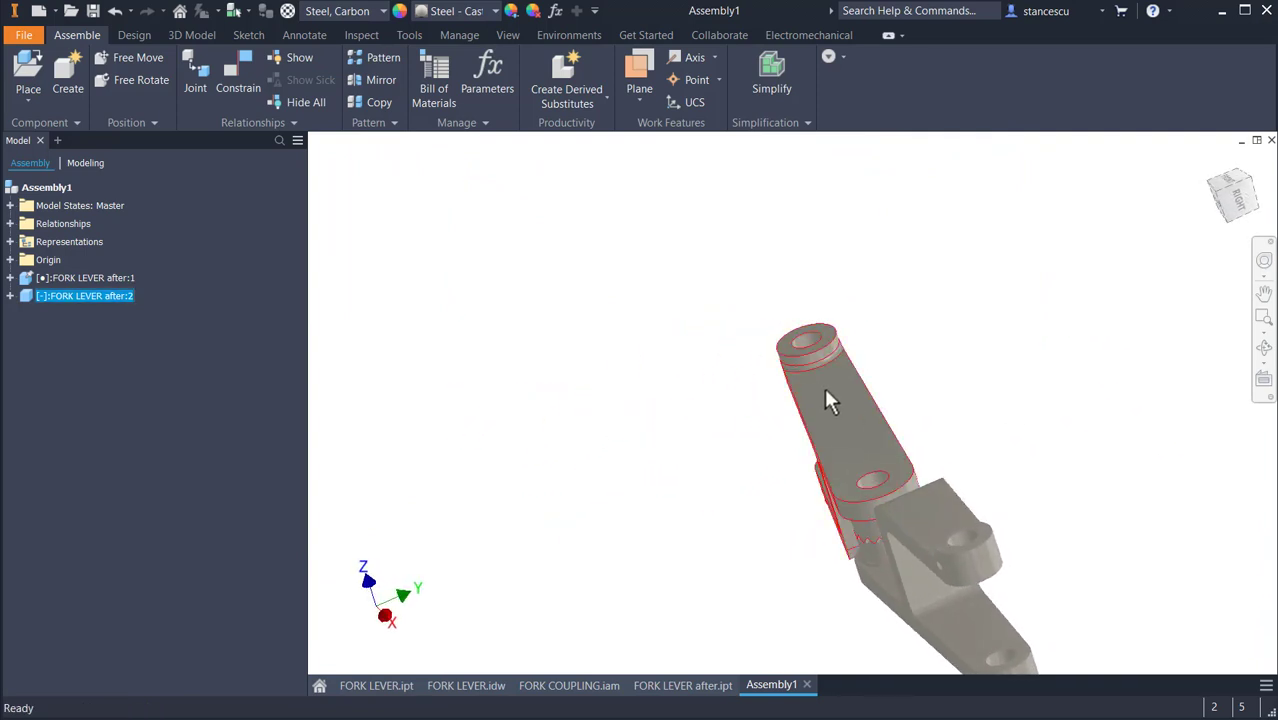